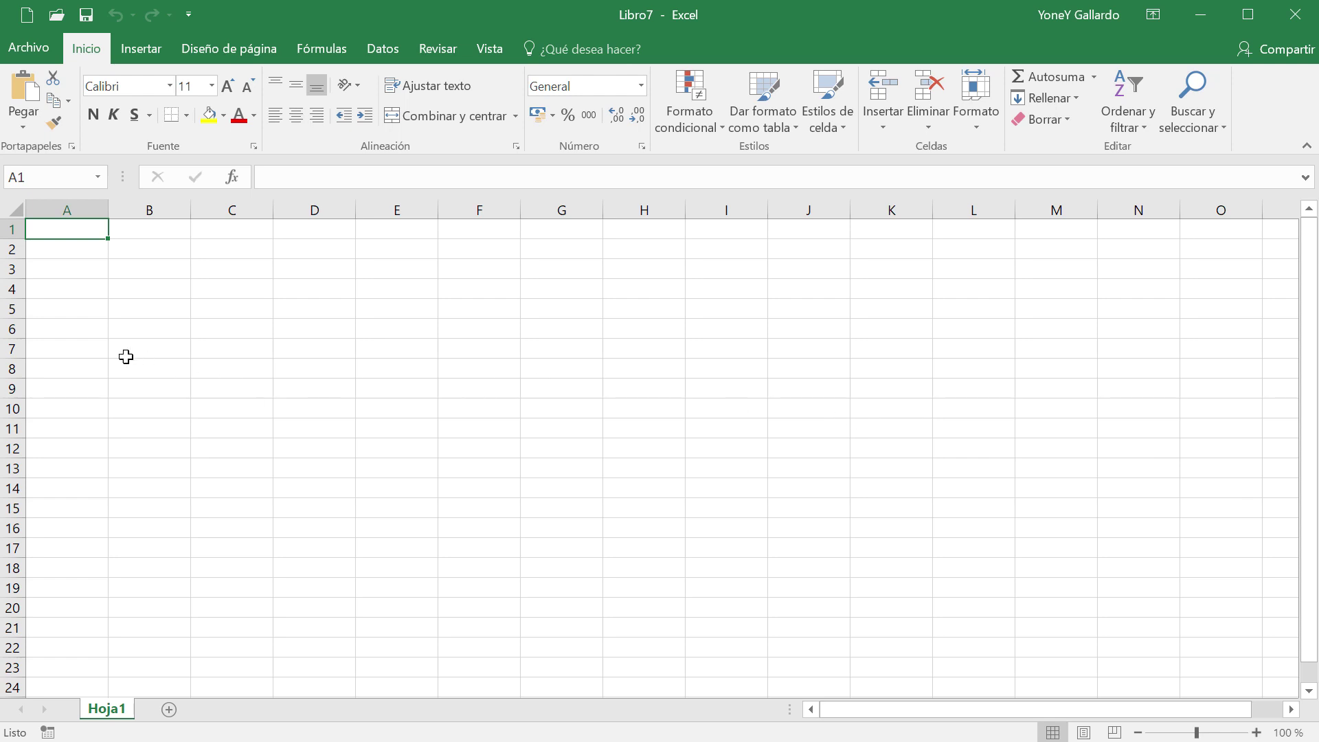
- Enter LUNES in cell B3 and autofill the weekday series across row 3 to DOMINGO in H3
{"action": "left_click", "coordinate": [134, 268]}
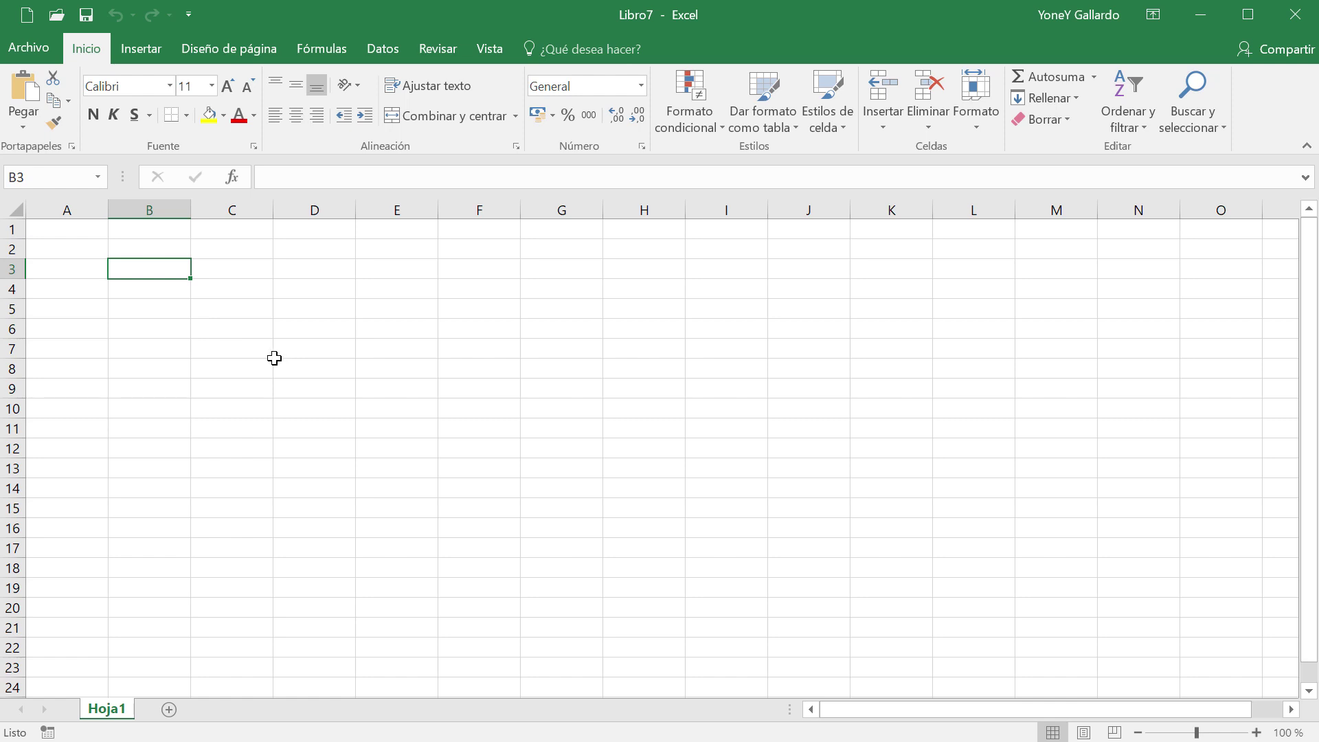
{"action": "left_click", "coordinate": [199, 343]}
{"action": "left_click", "coordinate": [163, 269]}
{"action": "type", "text": "LUNES"}
{"action": "key", "text": "Return"}
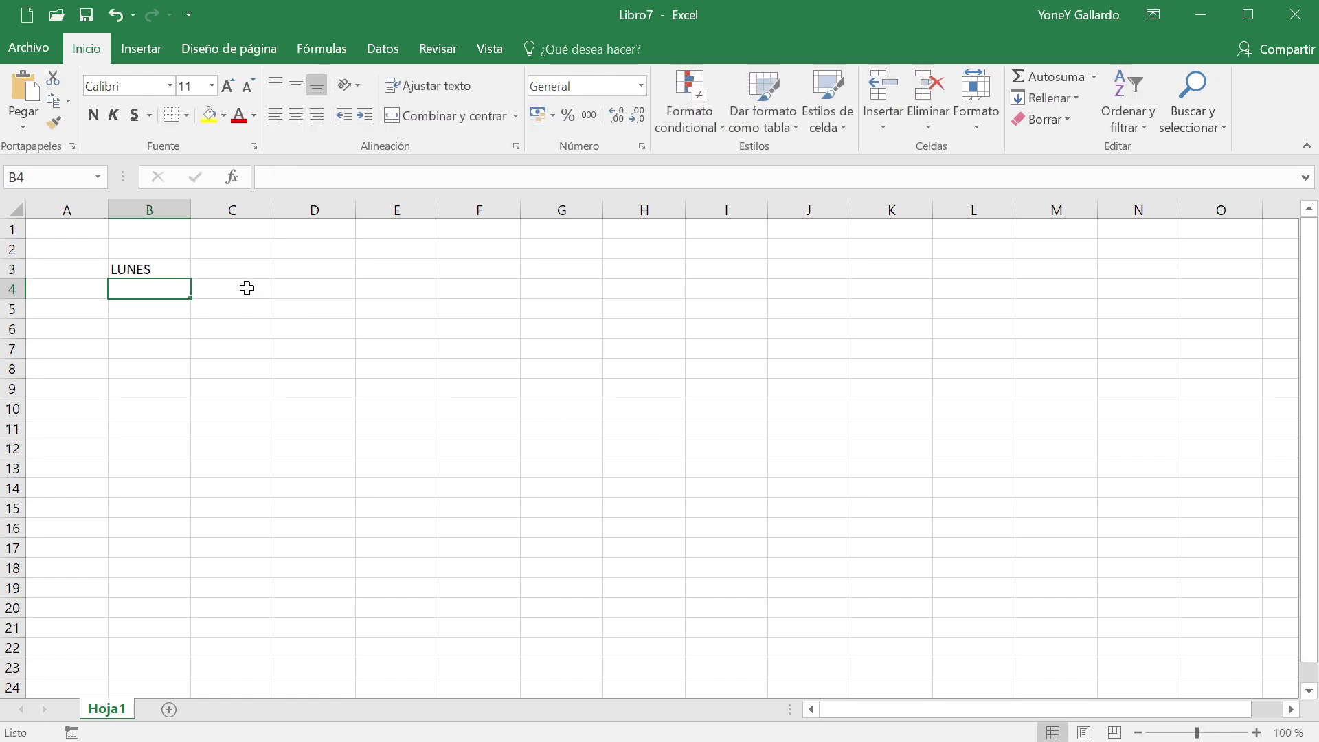
{"action": "left_click", "coordinate": [116, 268]}
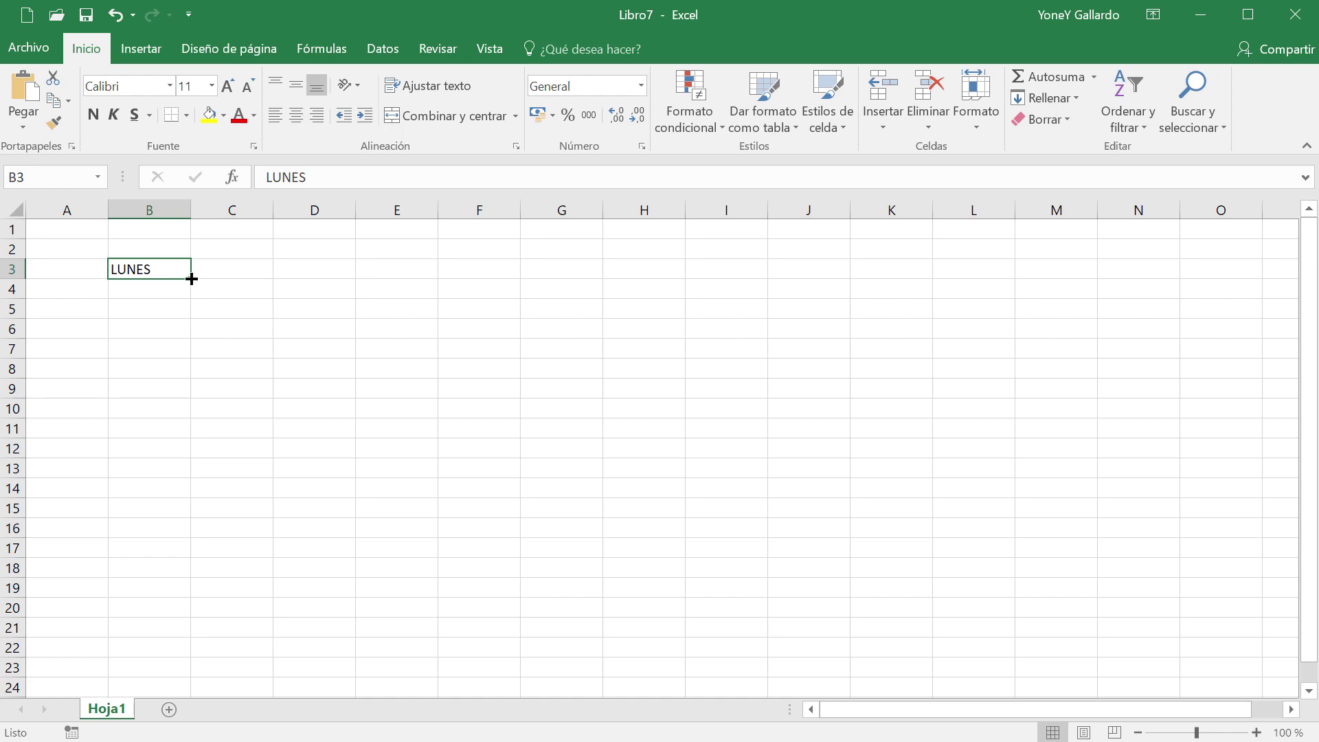
{"action": "left_click_drag", "start_coordinate": [192, 279], "coordinate": [673, 277]}
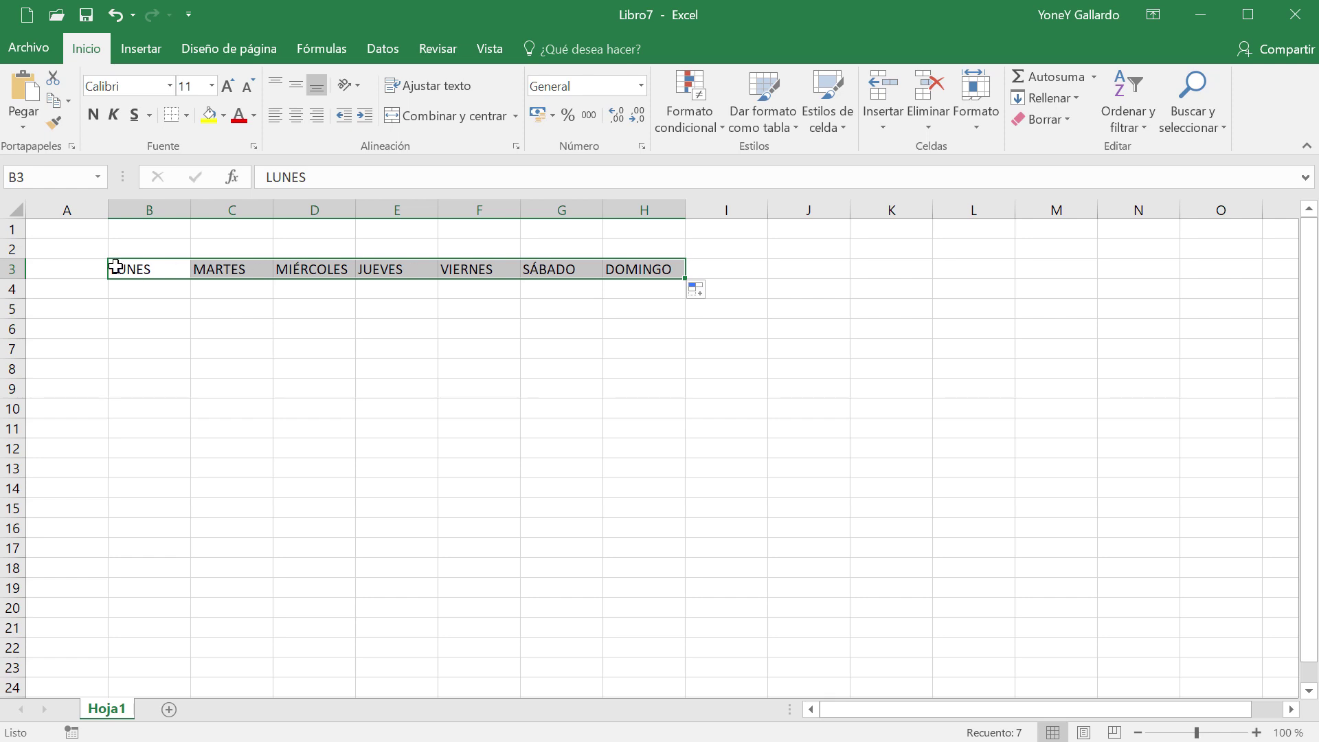
{"action": "left_click", "coordinate": [217, 307]}
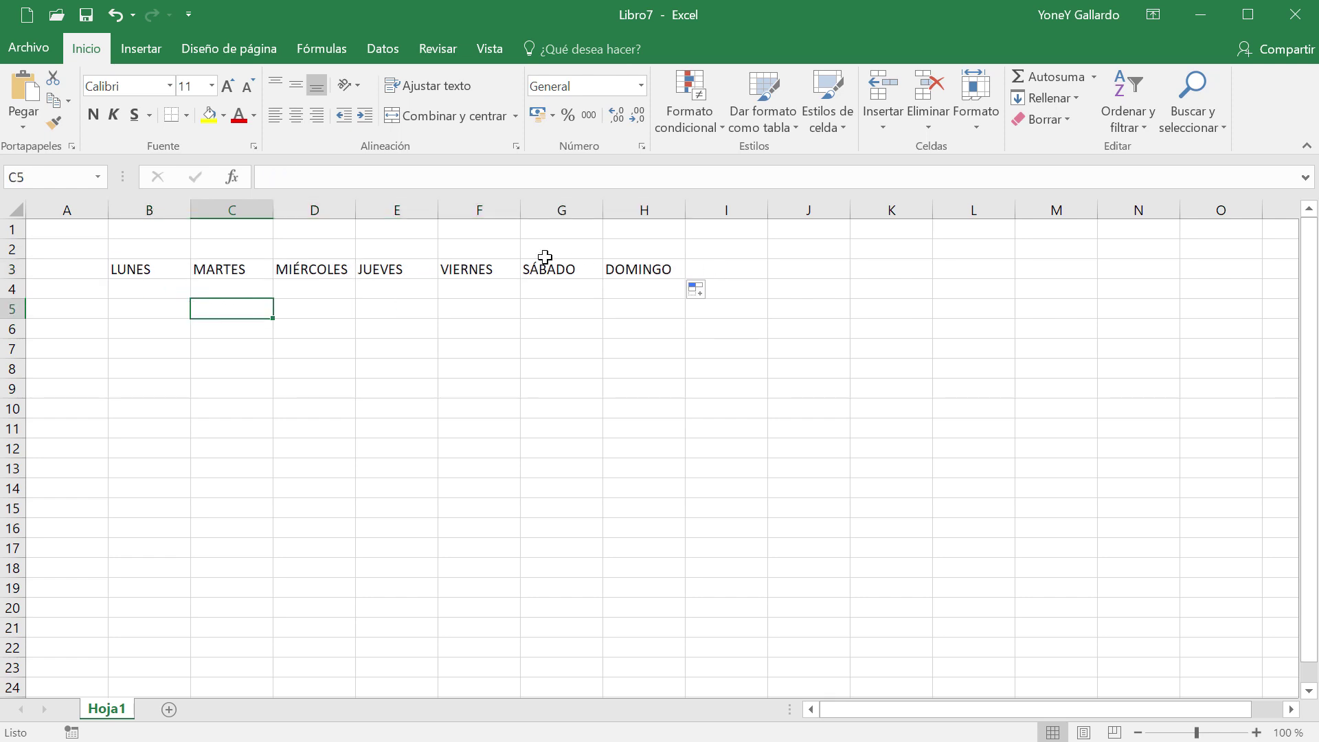
- Enter Enero in cell B5 and autofill the month series down column B to Diciembre in B16
{"action": "left_click", "coordinate": [119, 287]}
{"action": "left_click", "coordinate": [122, 314]}
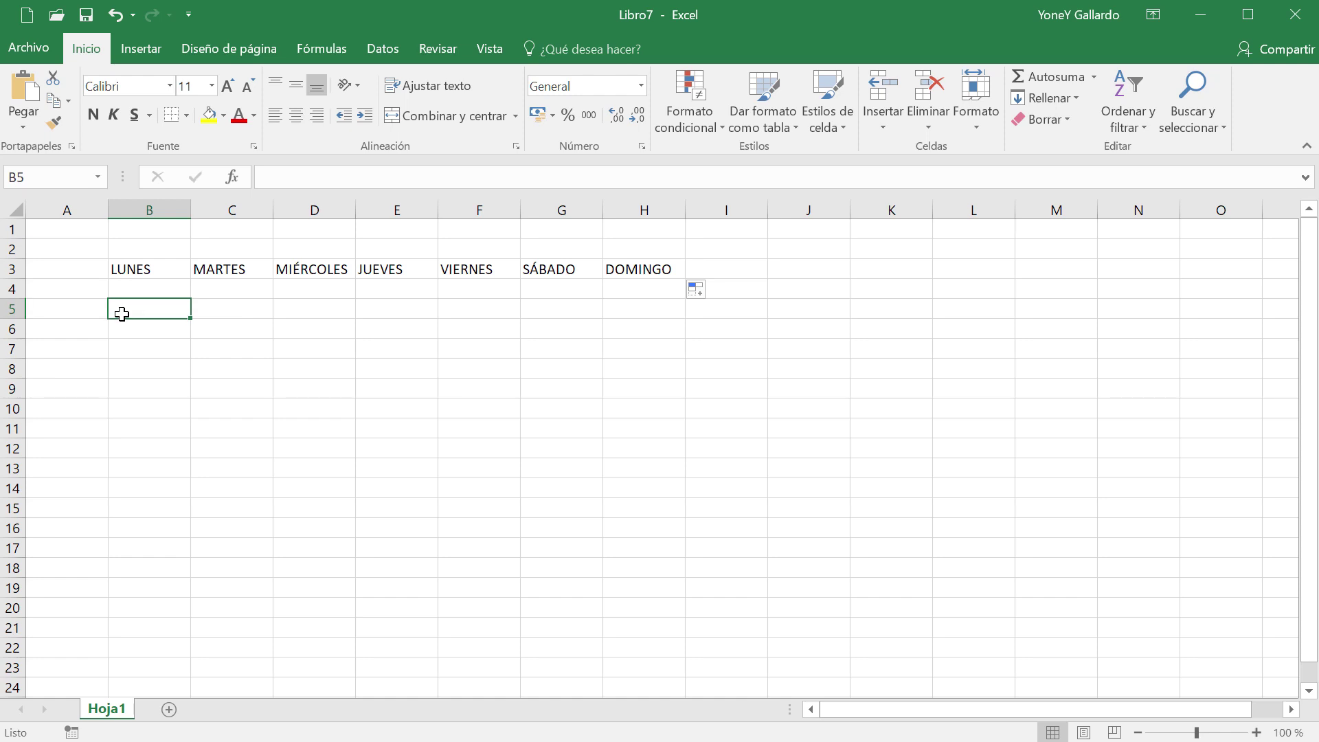
{"action": "type", "text": "Enero"}
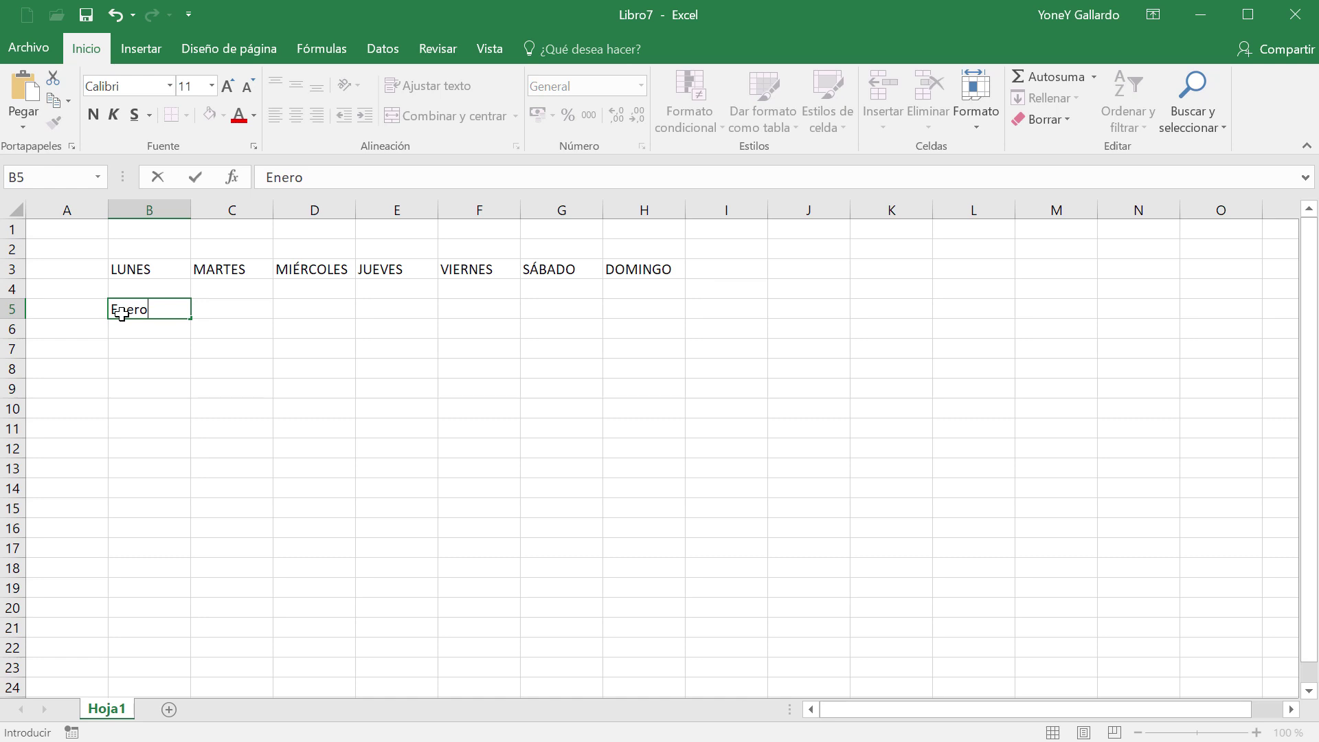
{"action": "key", "text": "Return"}
{"action": "left_click", "coordinate": [124, 312]}
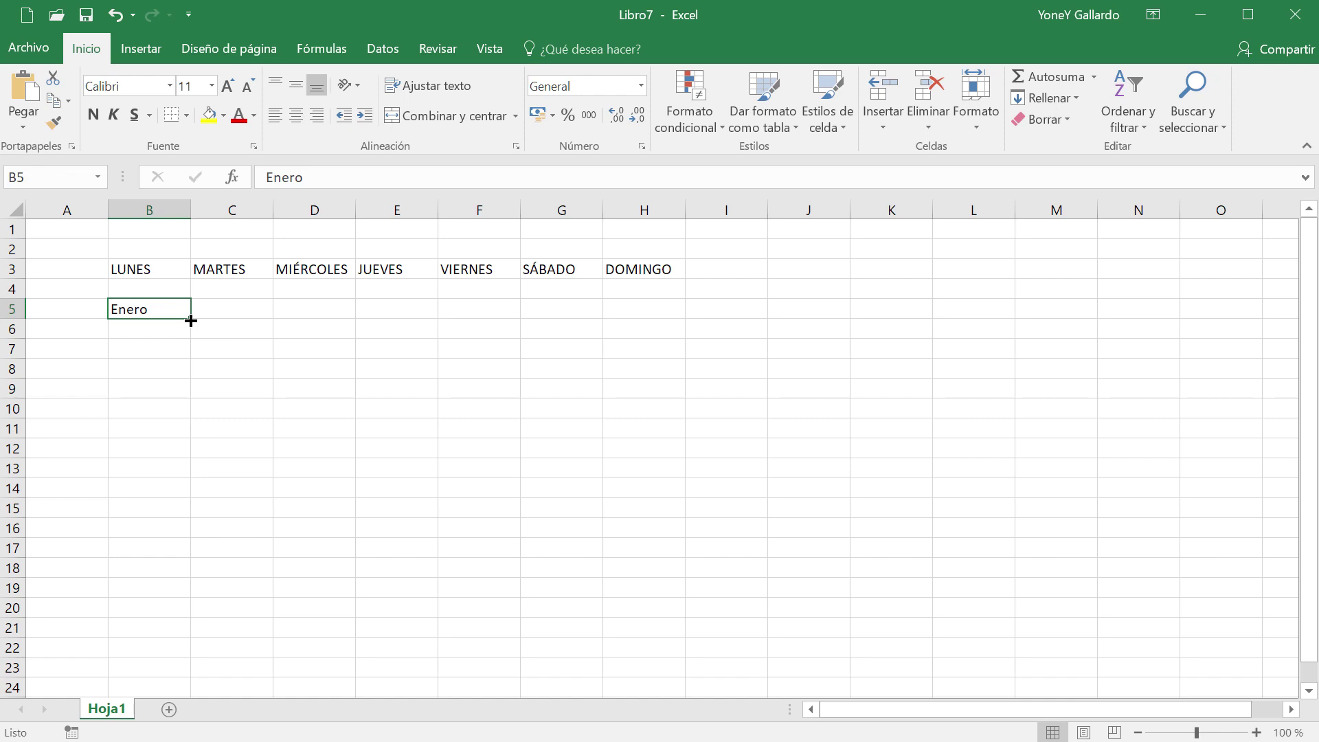
{"action": "left_click_drag", "start_coordinate": [191, 321], "coordinate": [182, 531]}
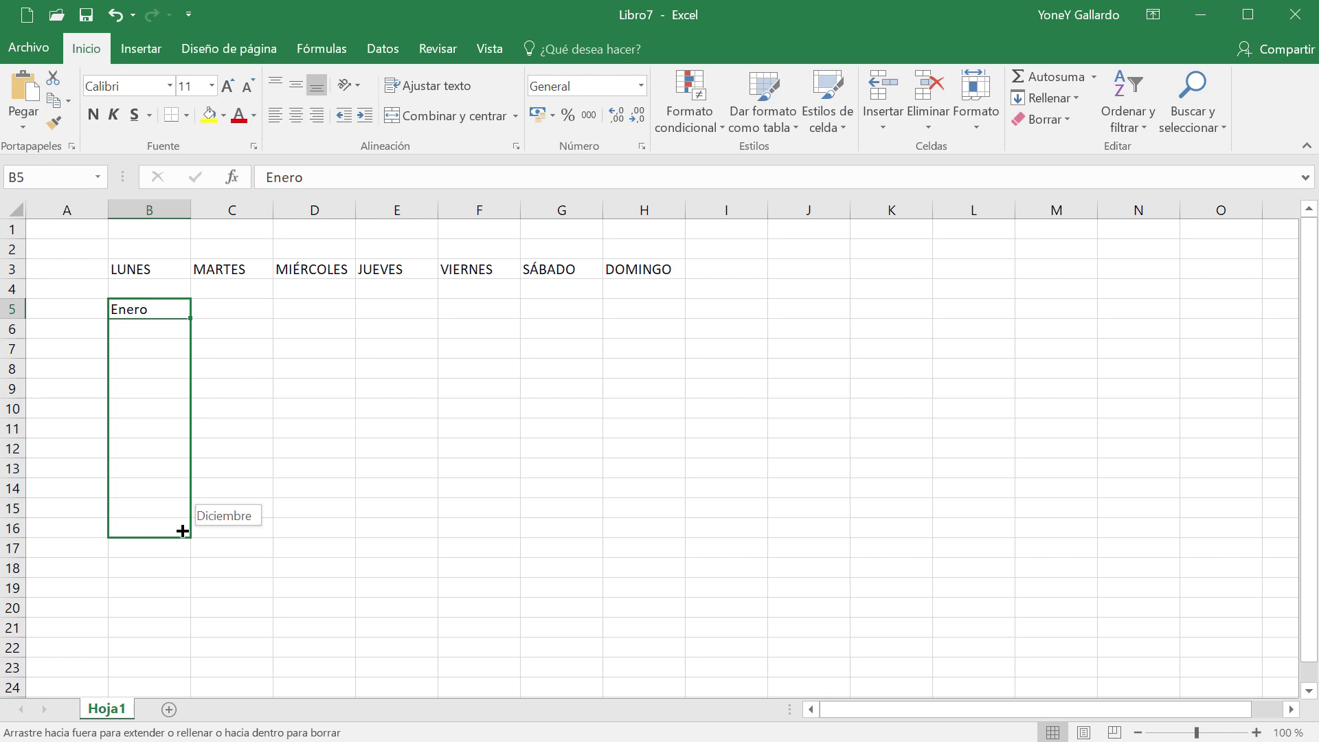
{"action": "left_click_drag", "start_coordinate": [183, 532], "coordinate": [183, 533]}
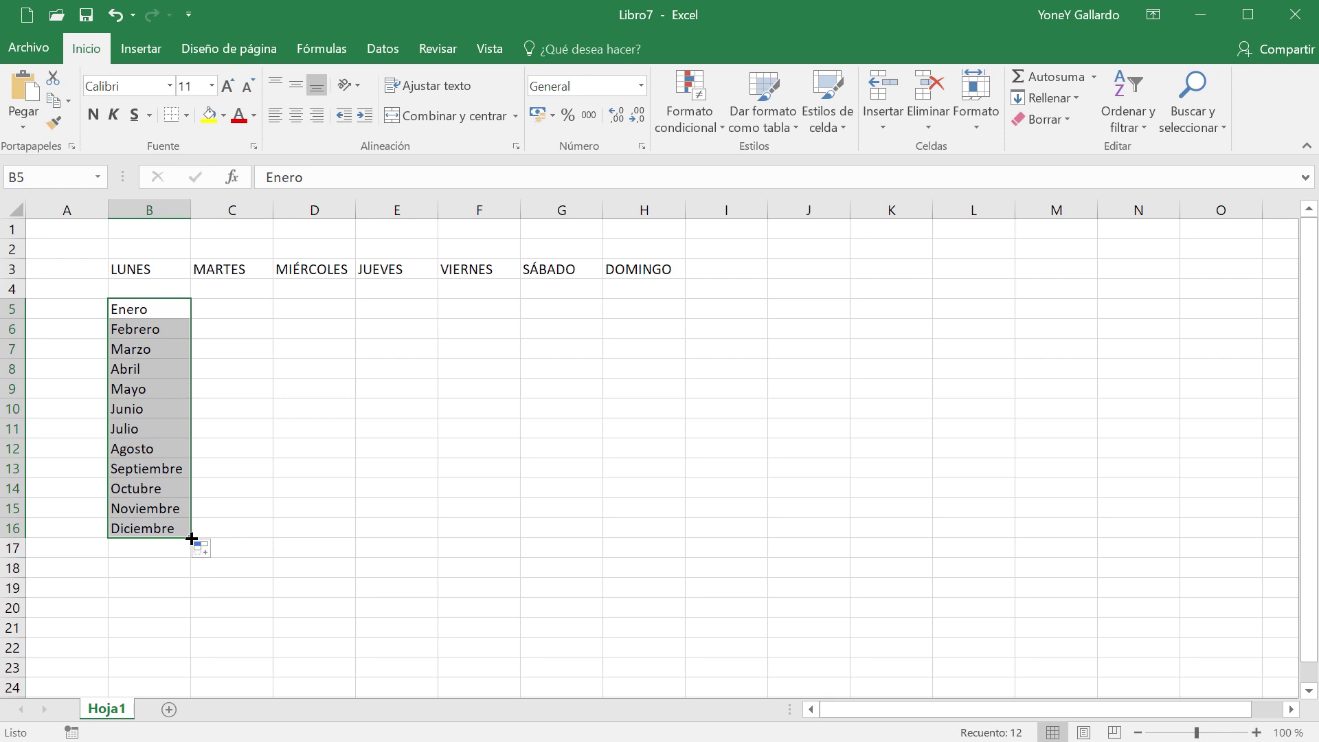
- Try extending the month series in column B down to row 21, and undo that extension
{"action": "left_click_drag", "start_coordinate": [191, 538], "coordinate": [185, 635]}
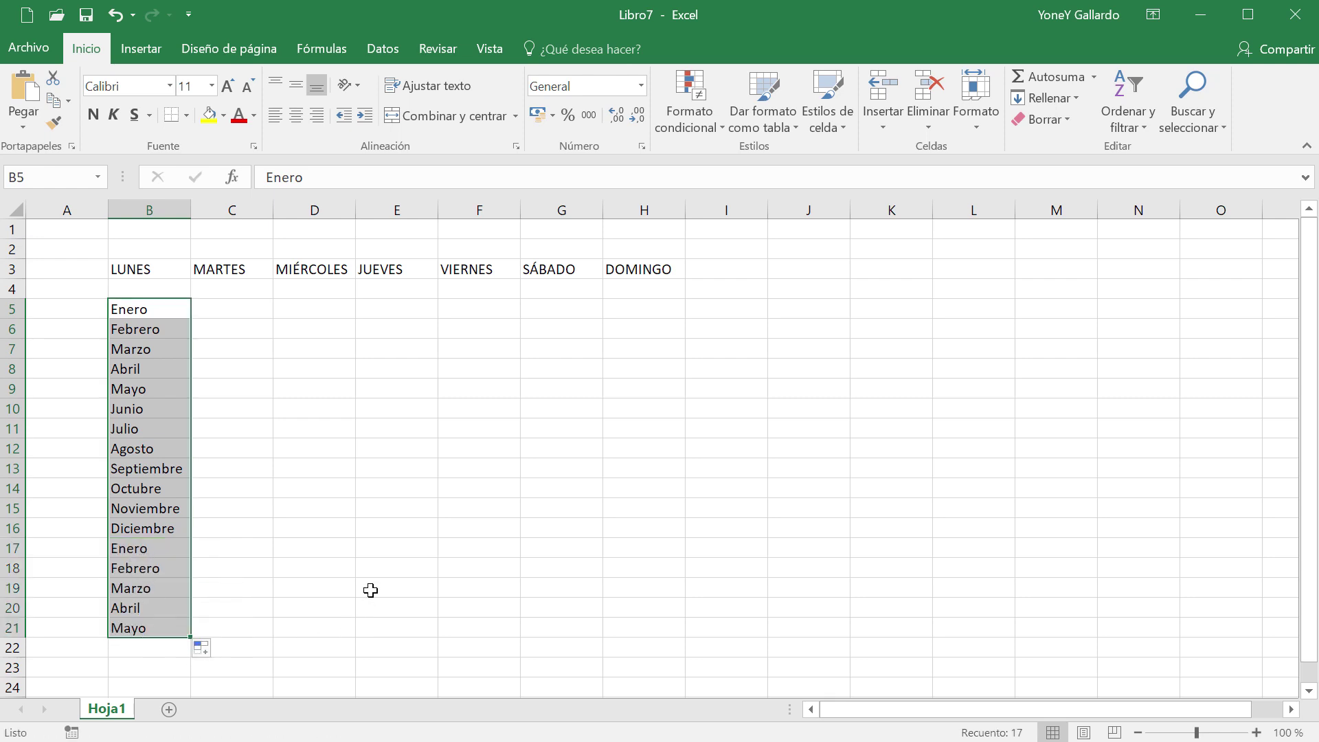
{"action": "key", "text": "ctrl+z"}
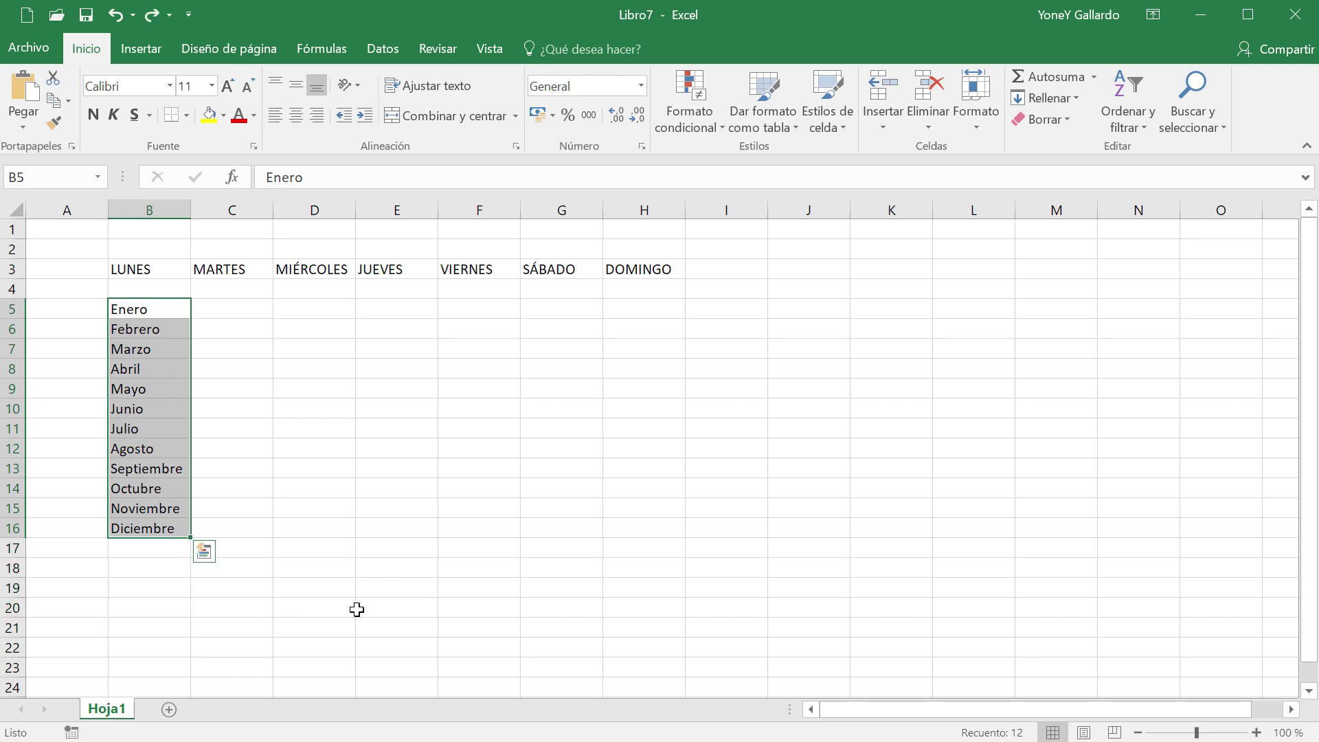
{"action": "left_click", "coordinate": [357, 609]}
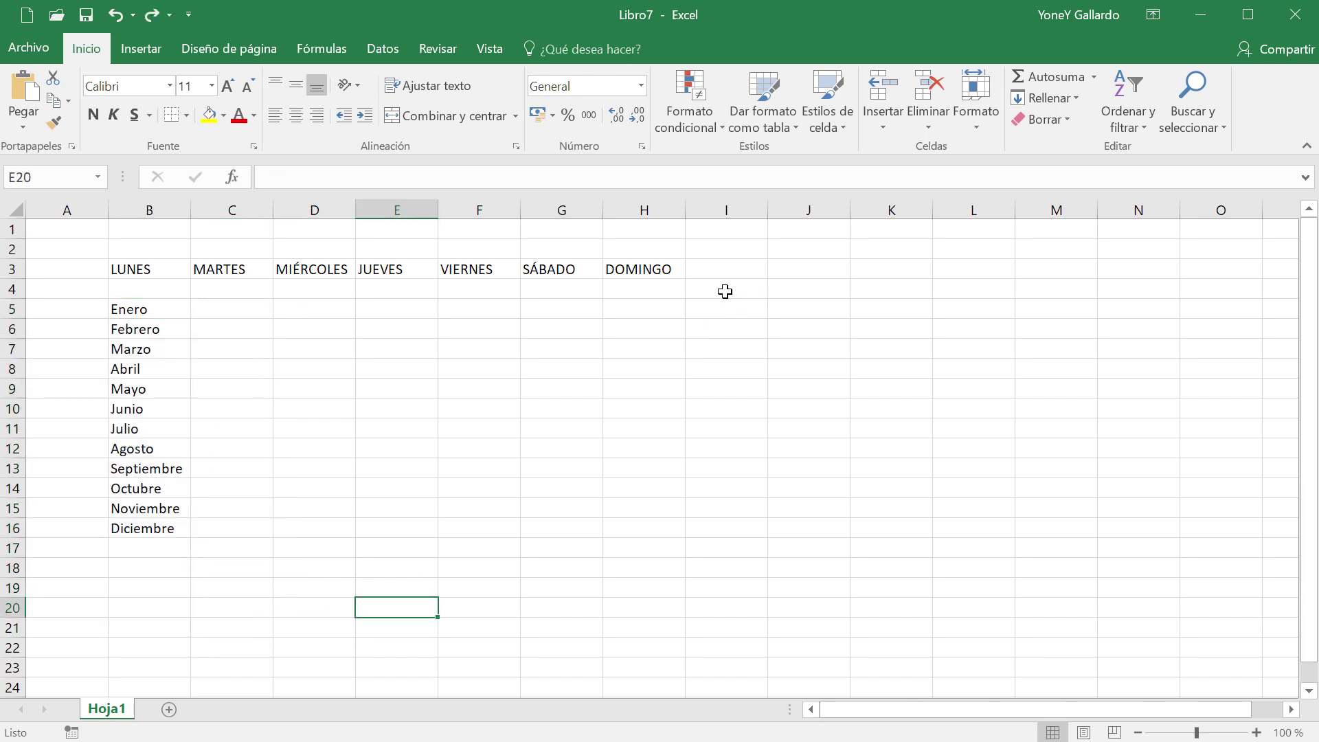
- Enter 1 and 2 in cells D5 and D6 and autofill the number series from both down to 12 in D16
{"action": "left_click", "coordinate": [299, 308]}
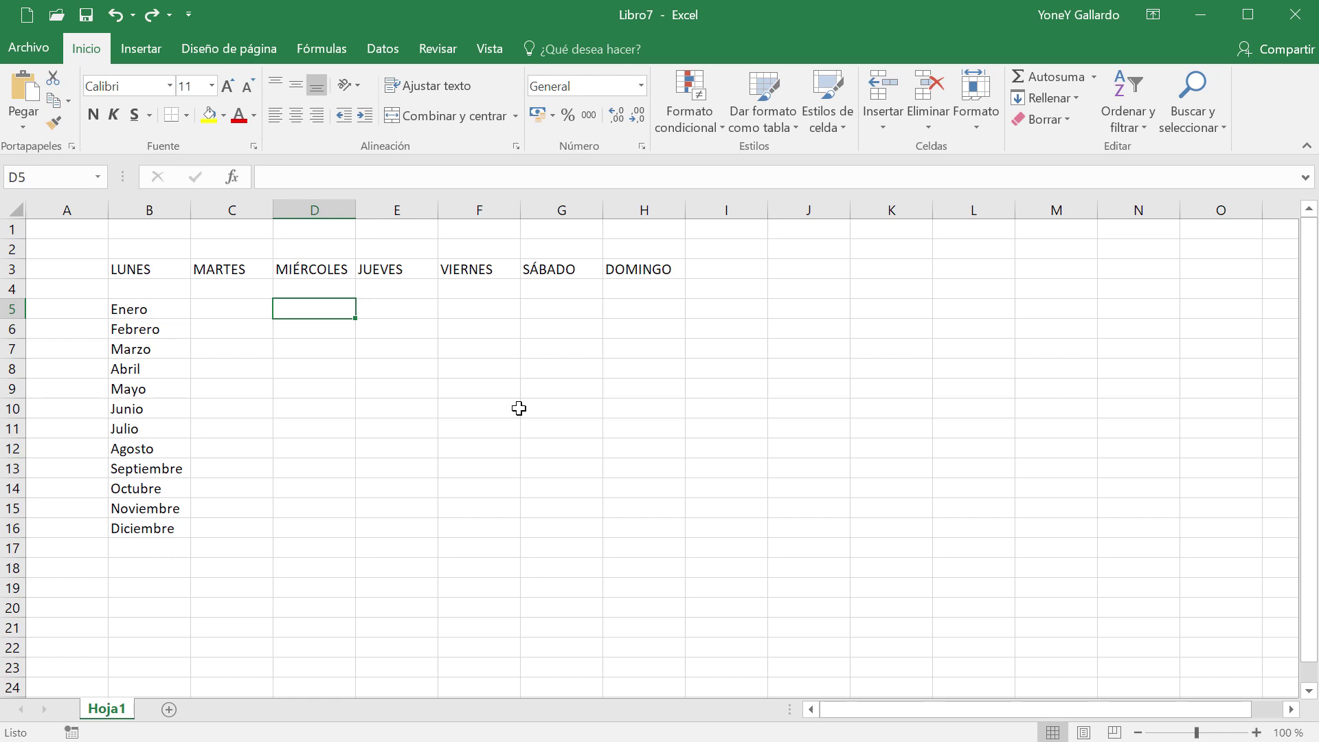
{"action": "type", "text": "1"}
{"action": "key", "text": "Return"}
{"action": "type", "text": "2"}
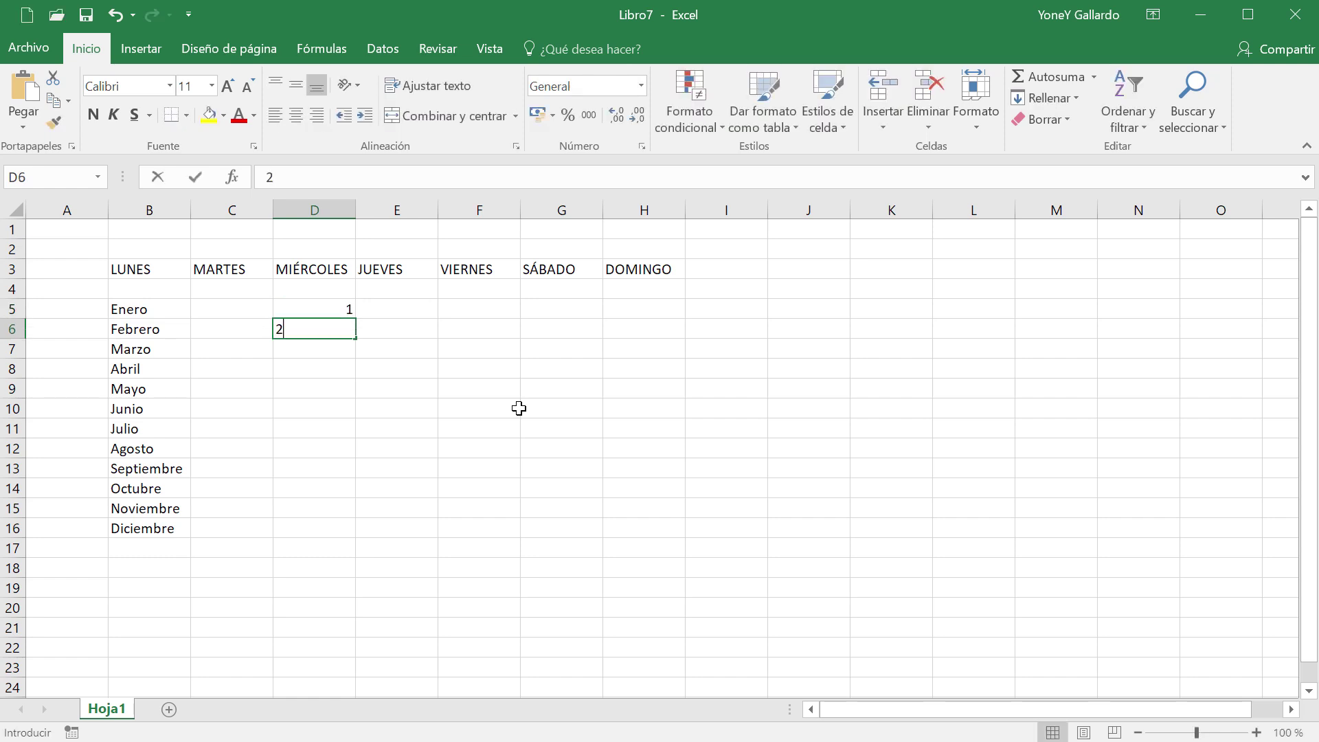
{"action": "key", "text": "Return"}
{"action": "left_click_drag", "start_coordinate": [343, 306], "coordinate": [347, 331]}
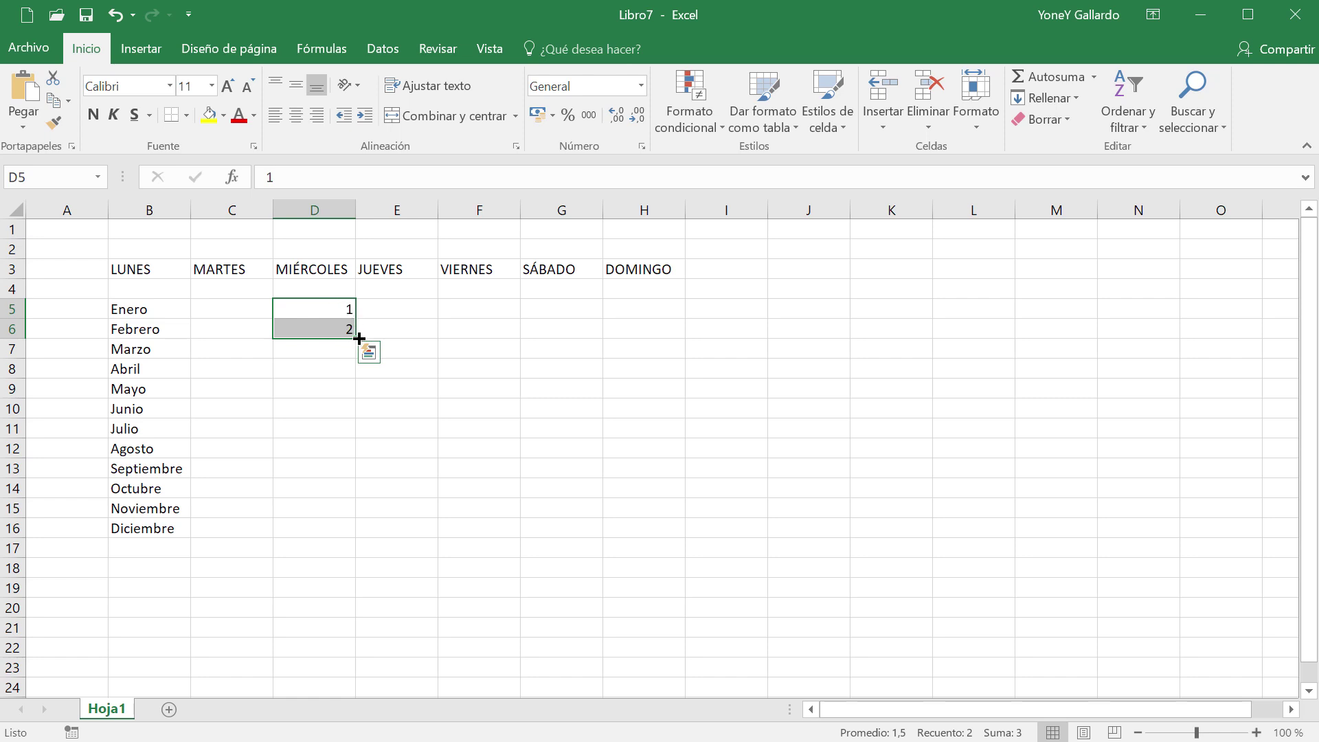
{"action": "left_click_drag", "start_coordinate": [359, 338], "coordinate": [339, 530]}
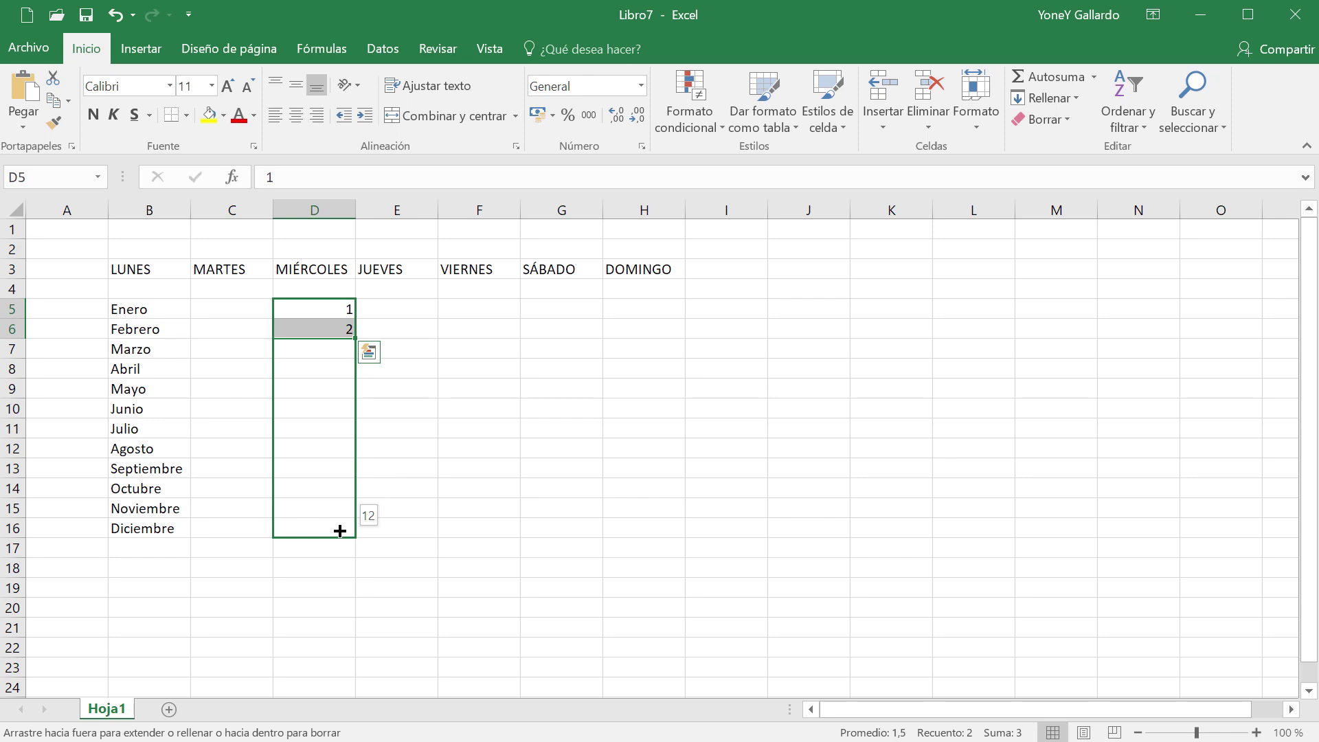
{"action": "left_click_drag", "start_coordinate": [339, 580], "coordinate": [346, 543]}
{"action": "left_click_drag", "start_coordinate": [345, 545], "coordinate": [345, 544]}
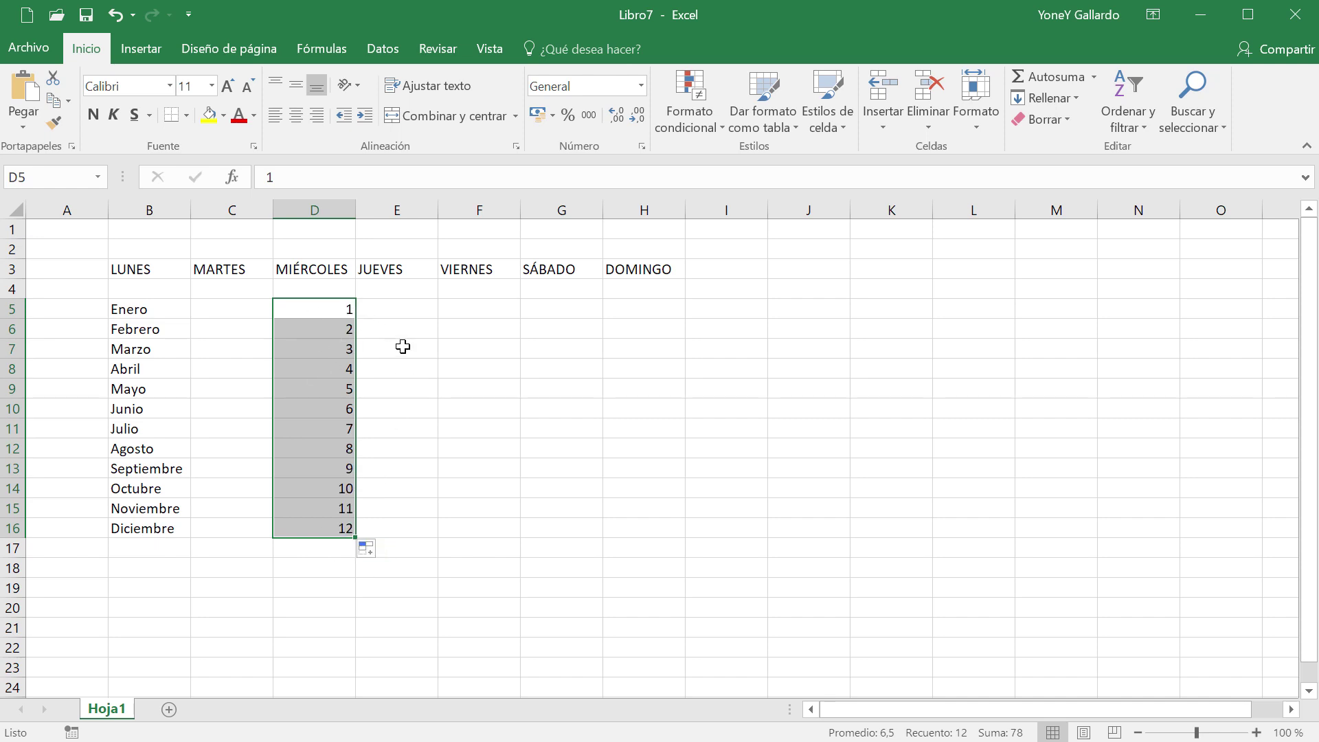
{"action": "left_click", "coordinate": [469, 547]}
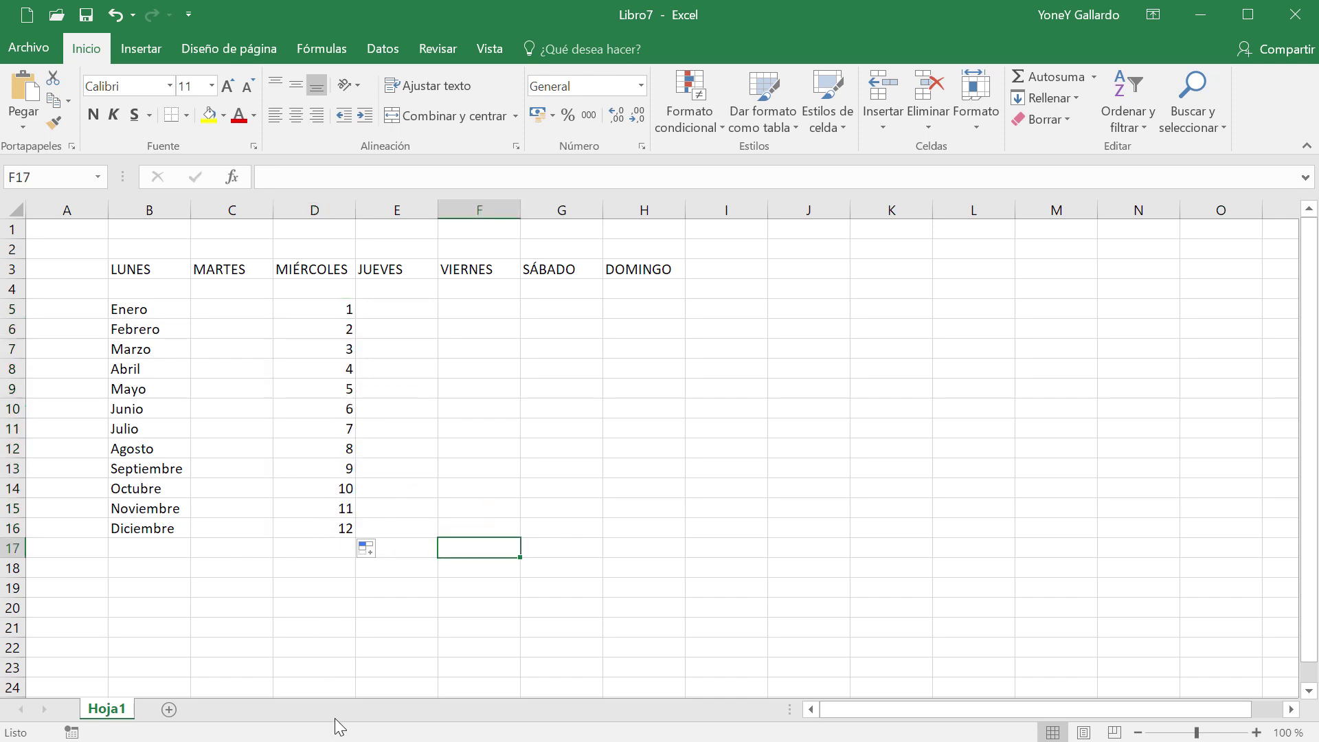
- Enter the ordinal 1er in cell E5 and autofill the ordinal series down column E to row 16
{"action": "left_click", "coordinate": [397, 313]}
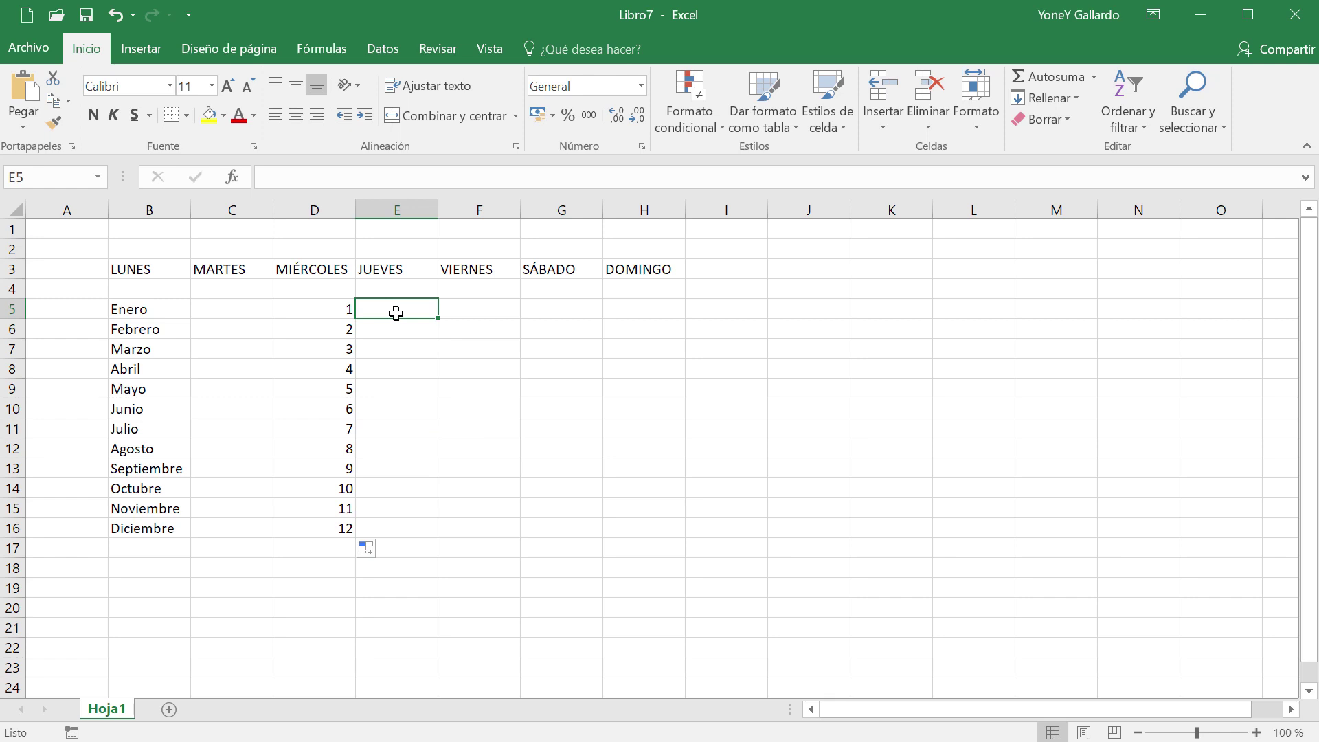
{"action": "type", "text": "1"}
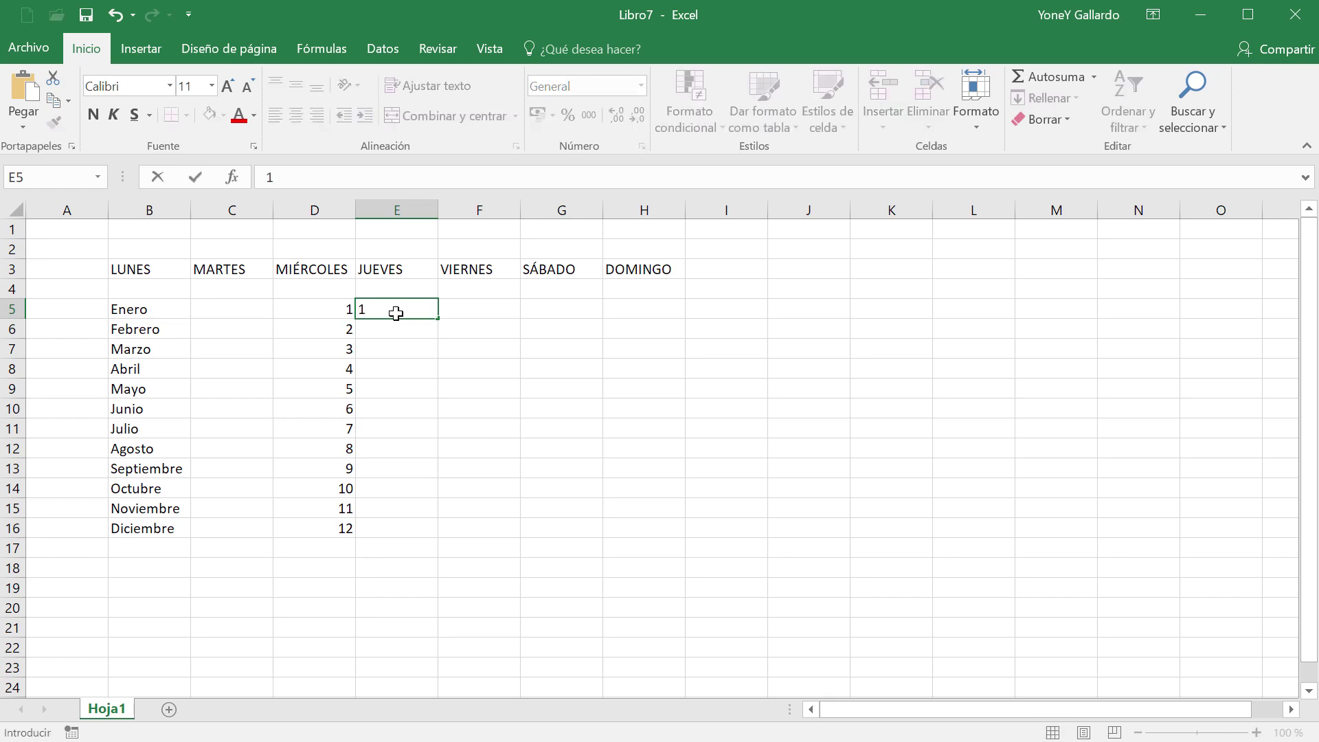
{"action": "type", "text": "er"}
{"action": "key", "text": "Return"}
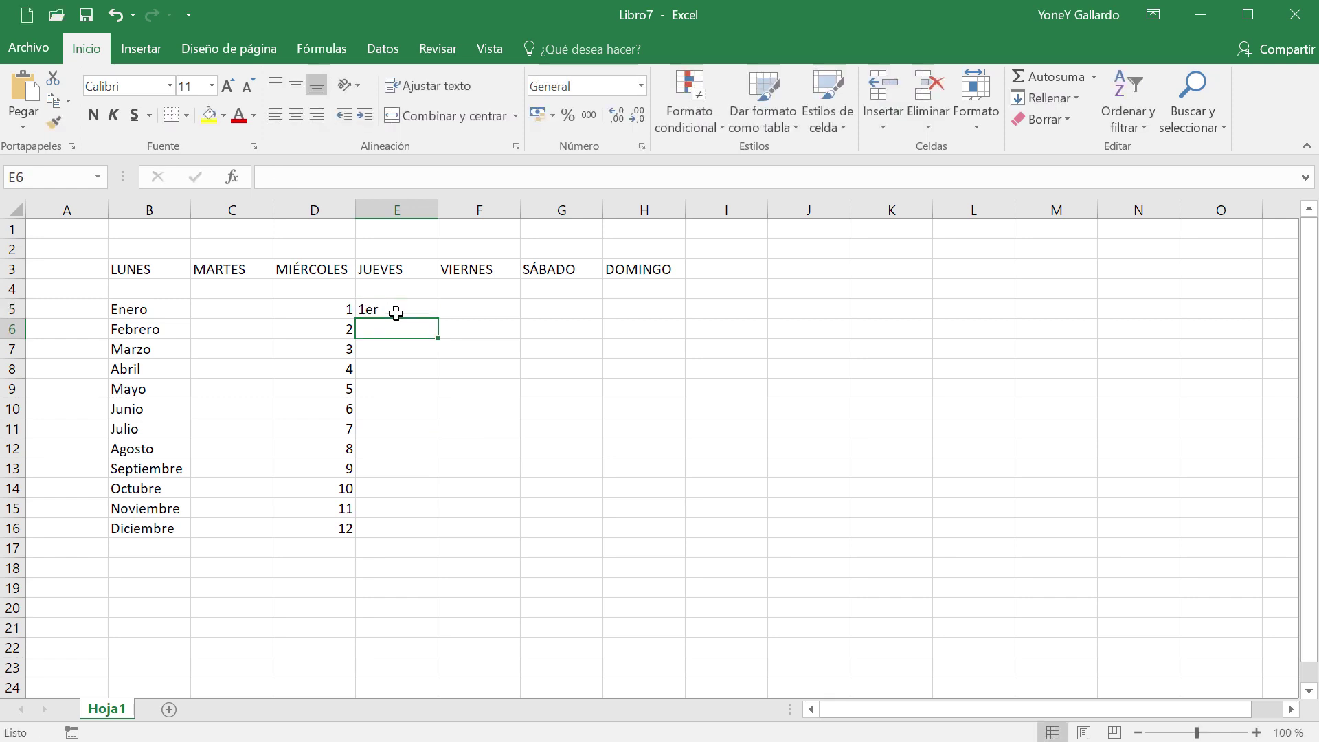
{"action": "left_click", "coordinate": [396, 313]}
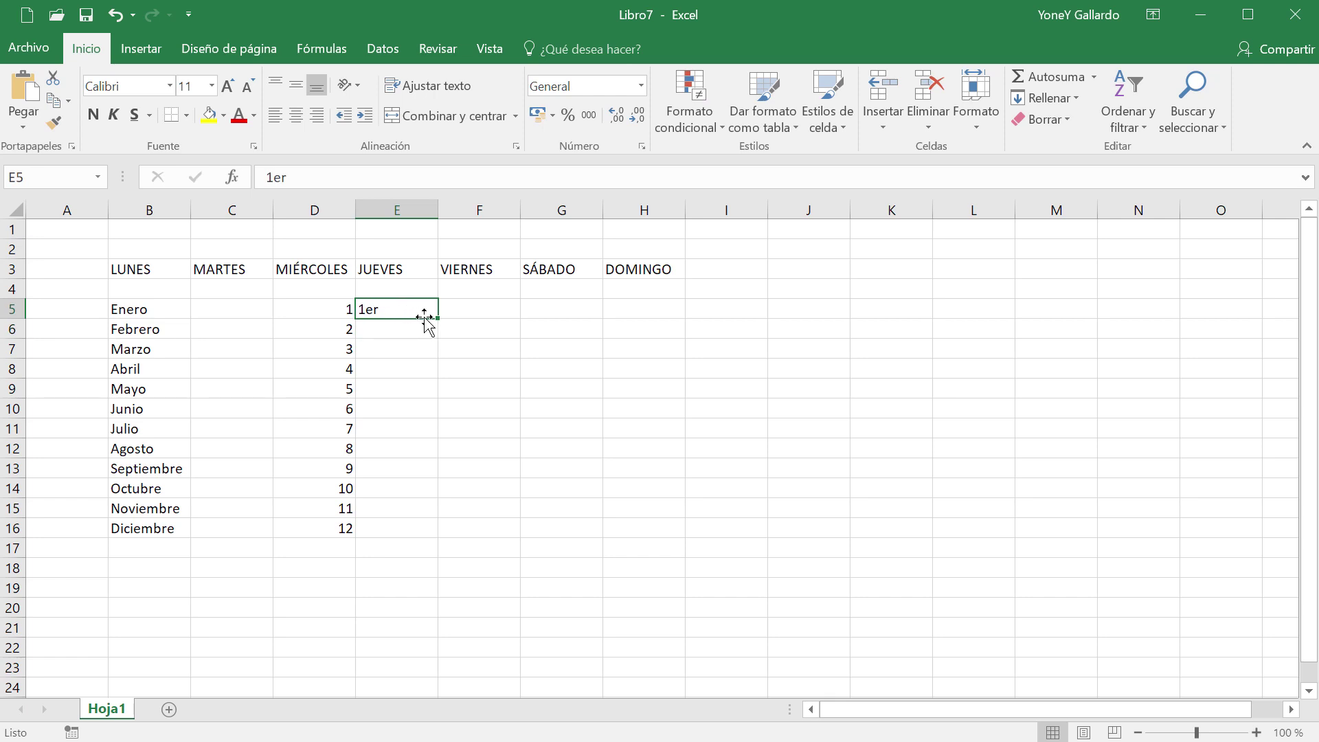
{"action": "left_click_drag", "start_coordinate": [438, 319], "coordinate": [419, 543]}
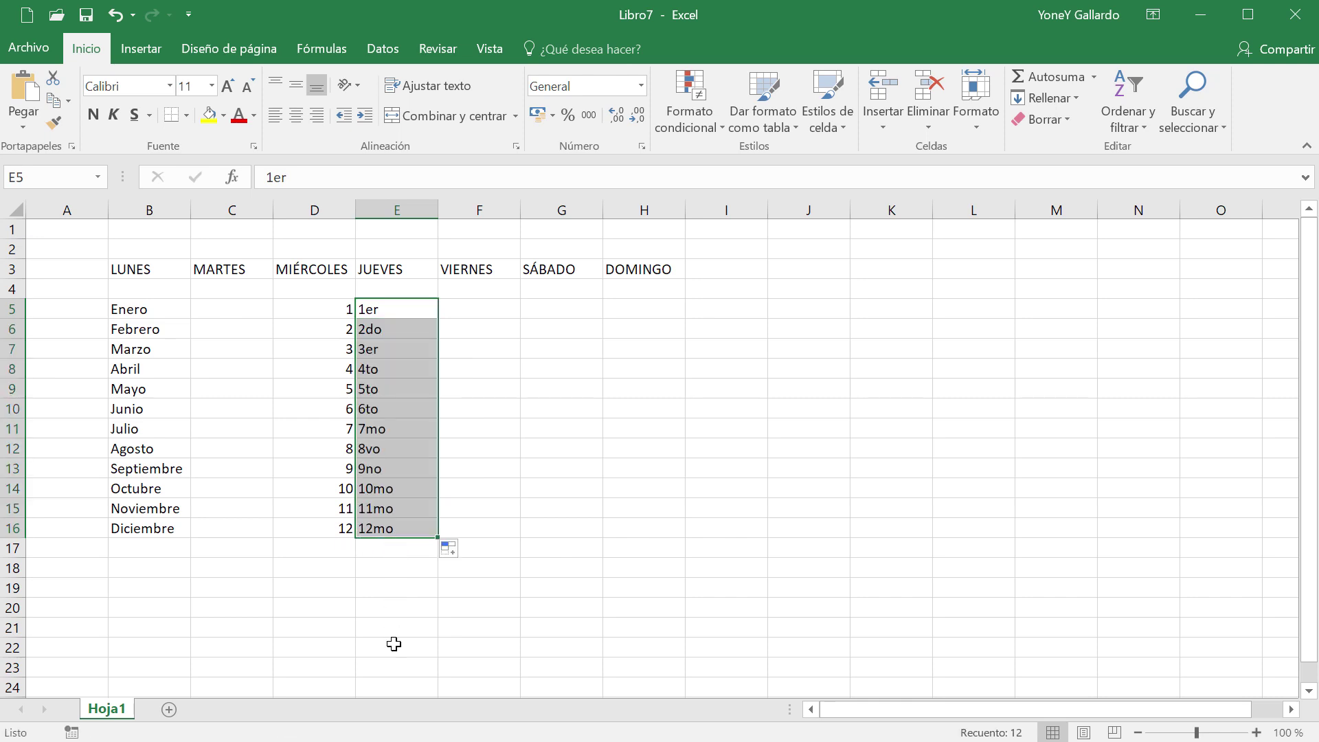
{"action": "left_click", "coordinate": [521, 409]}
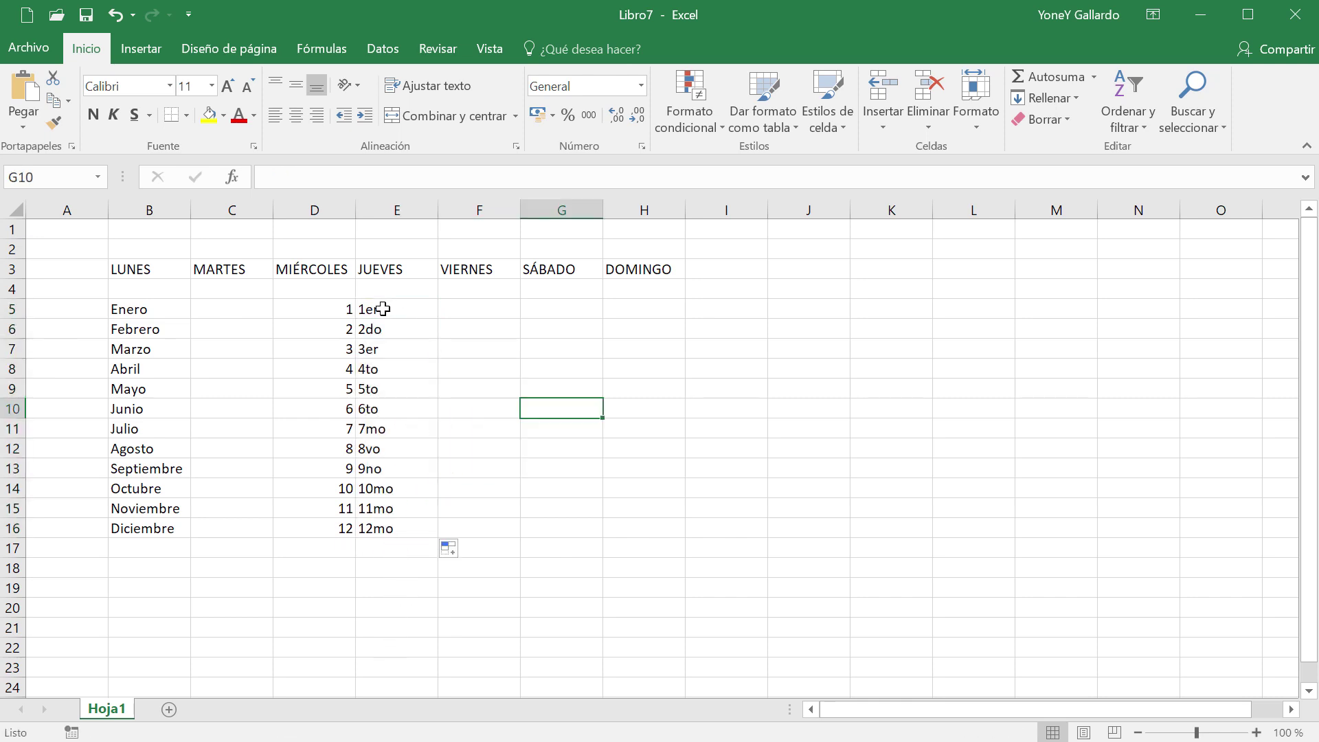
{"action": "left_click", "coordinate": [406, 311]}
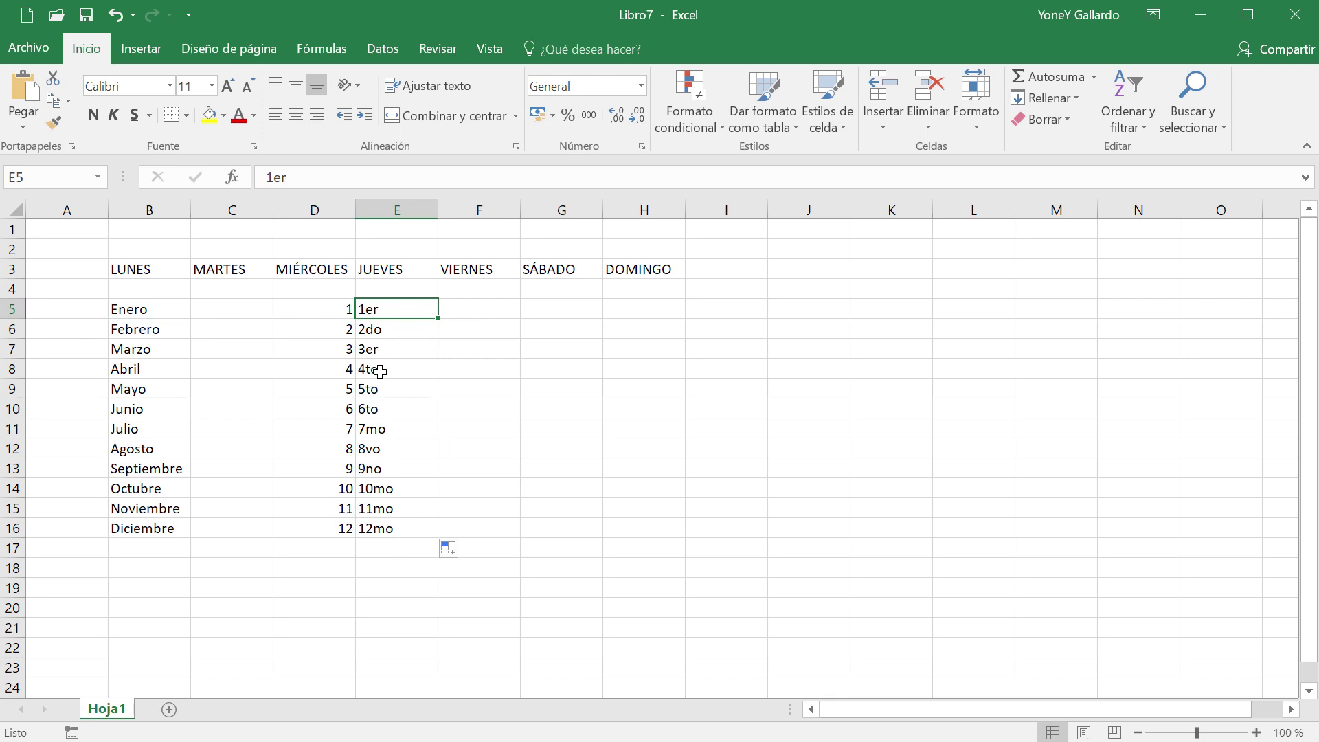
- Enter the time 10:00 in cell F5 and autofill the hourly series down to 18:00 in F13
{"action": "left_click", "coordinate": [470, 317]}
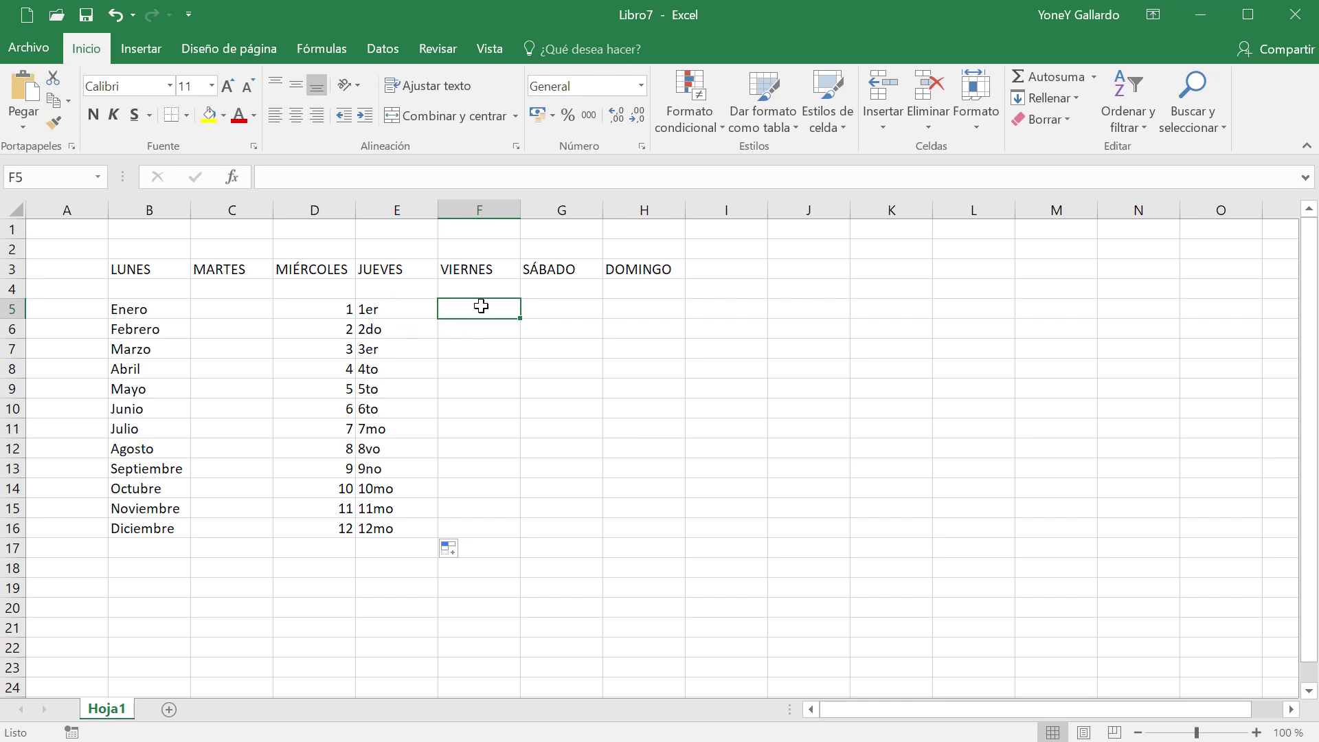
{"action": "type", "text": "10"}
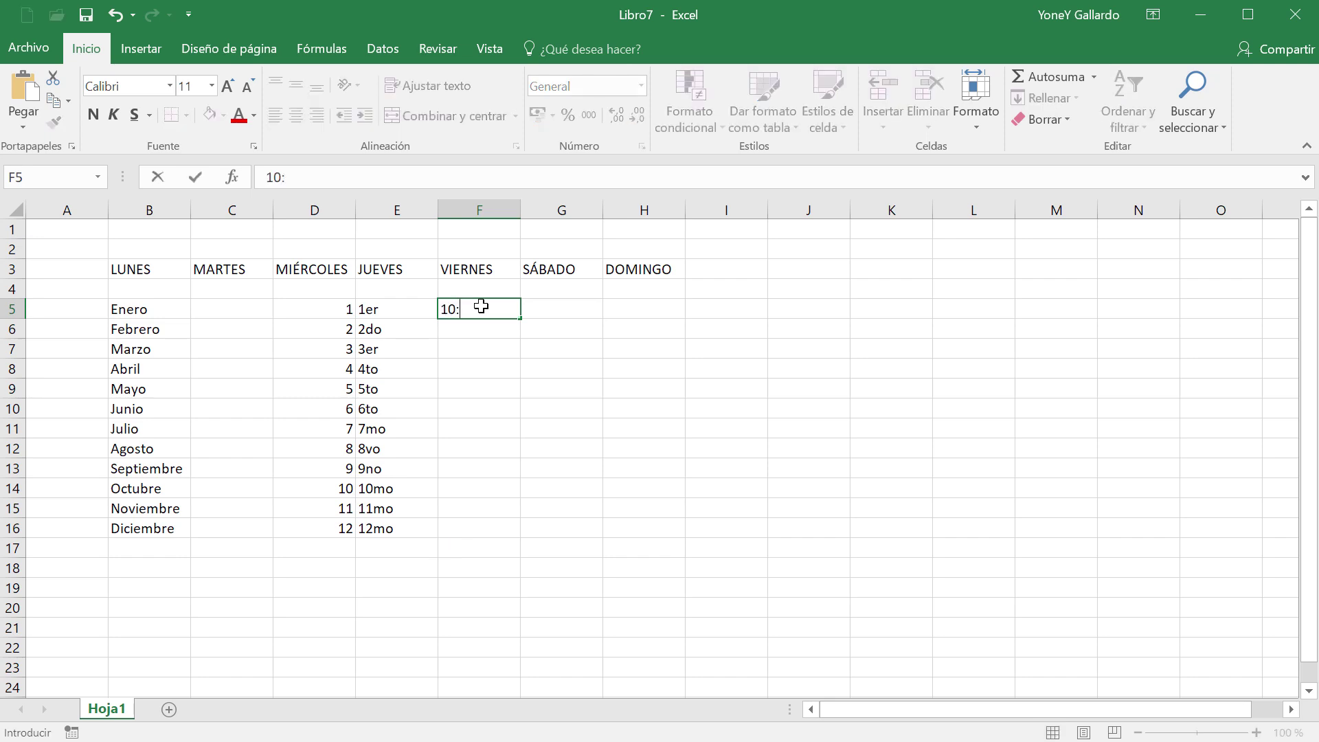
{"action": "type", "text": ":00"}
{"action": "key", "text": "Return"}
{"action": "left_click", "coordinate": [480, 307]}
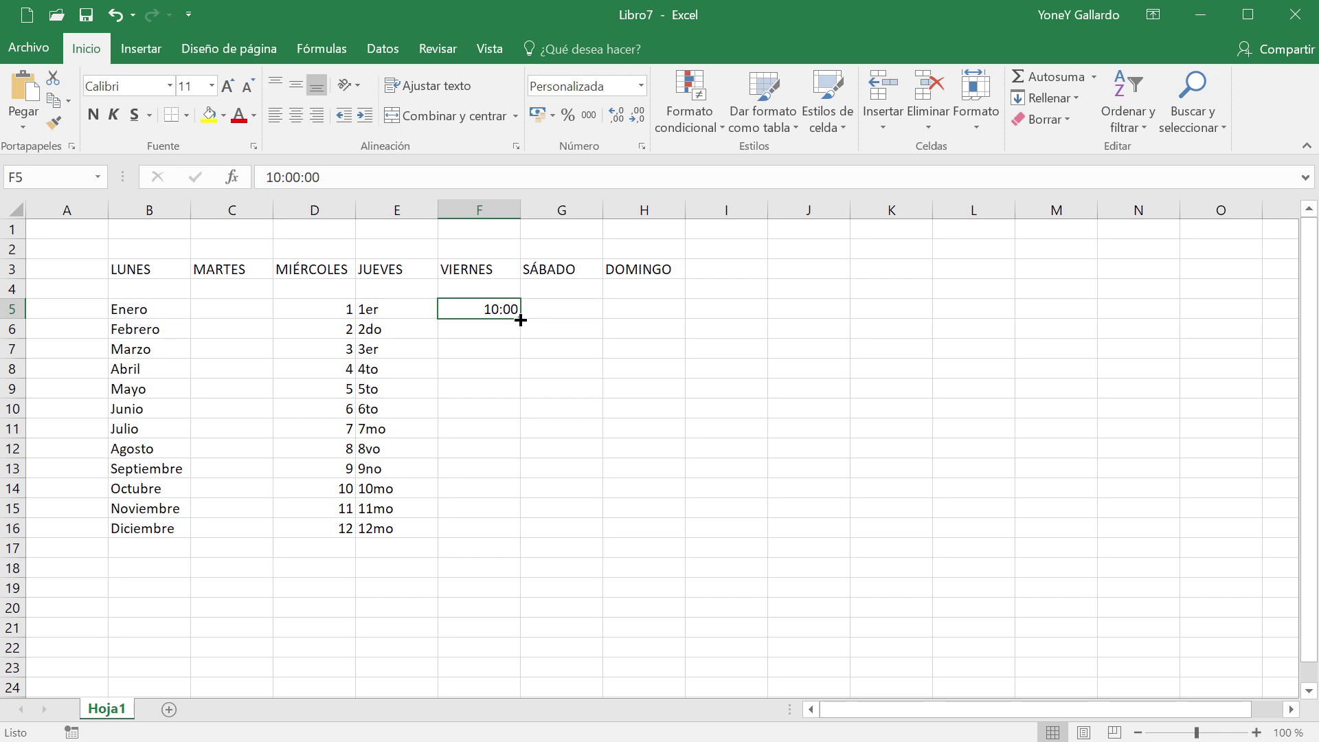
{"action": "left_click_drag", "start_coordinate": [520, 319], "coordinate": [509, 470]}
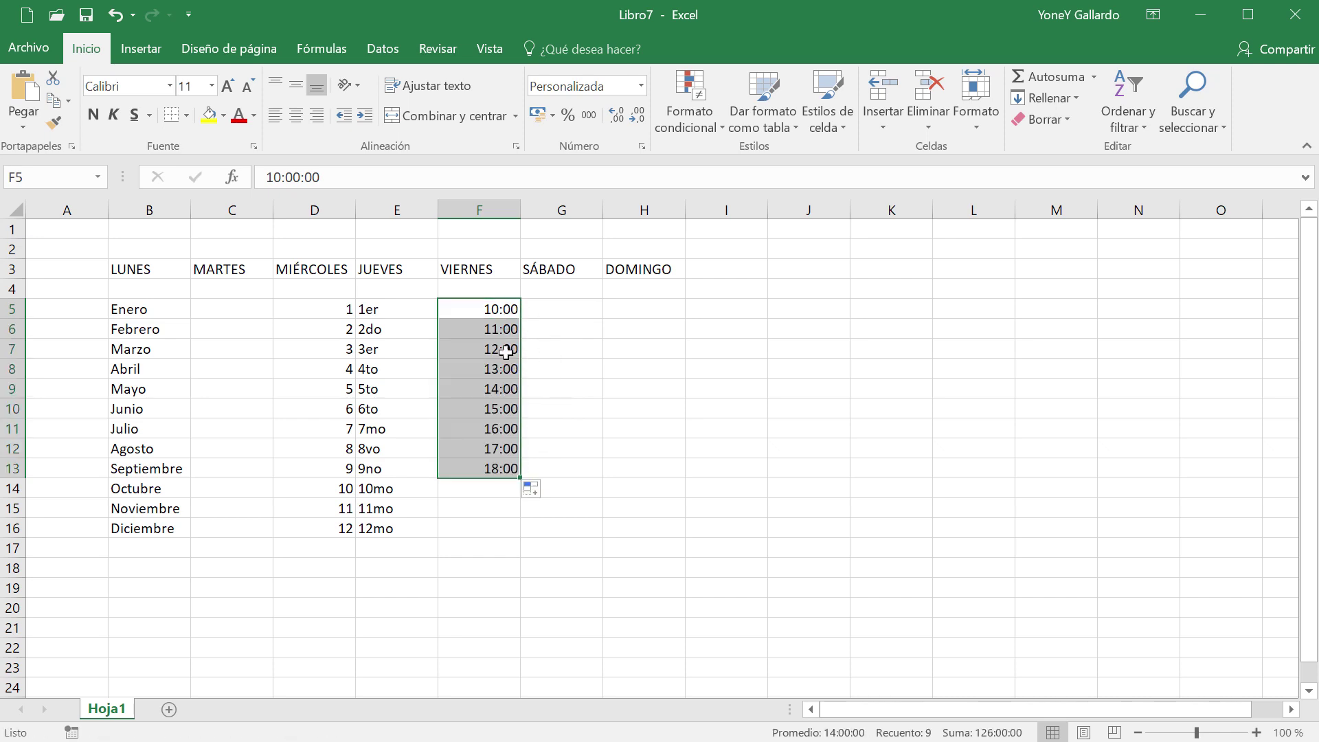
{"action": "left_click", "coordinate": [502, 368]}
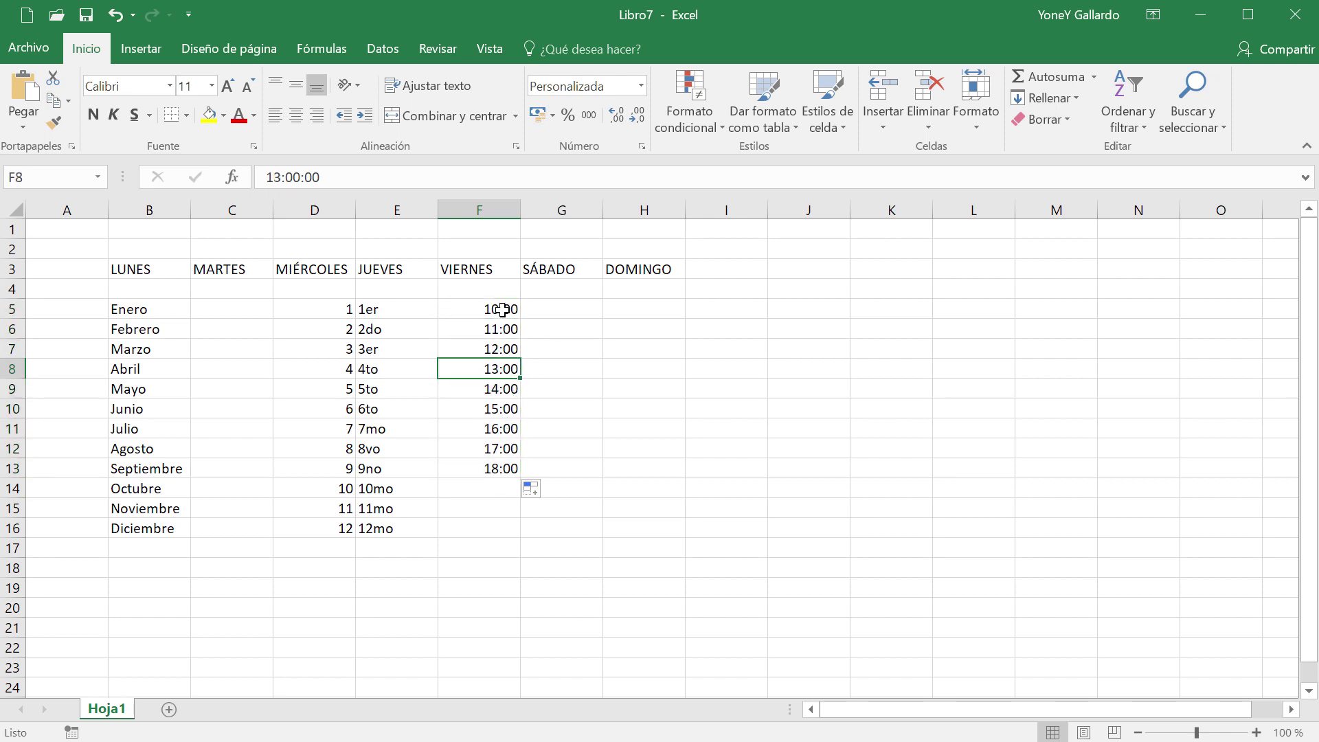
{"action": "left_click_drag", "start_coordinate": [502, 309], "coordinate": [509, 469]}
- Enter the time 10:30 in cell G5 and autofill the hourly series down to 21:30 in G16
{"action": "left_click", "coordinate": [583, 308]}
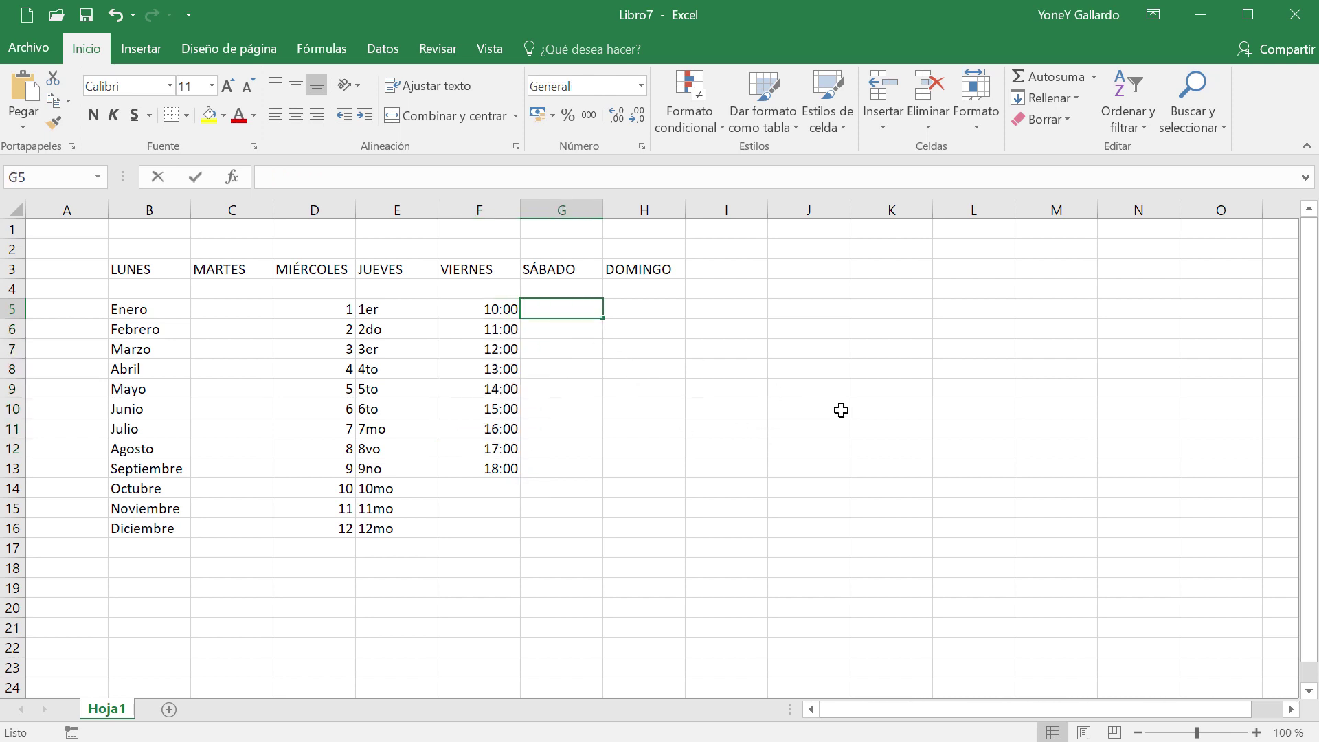
{"action": "type", "text": "10:"}
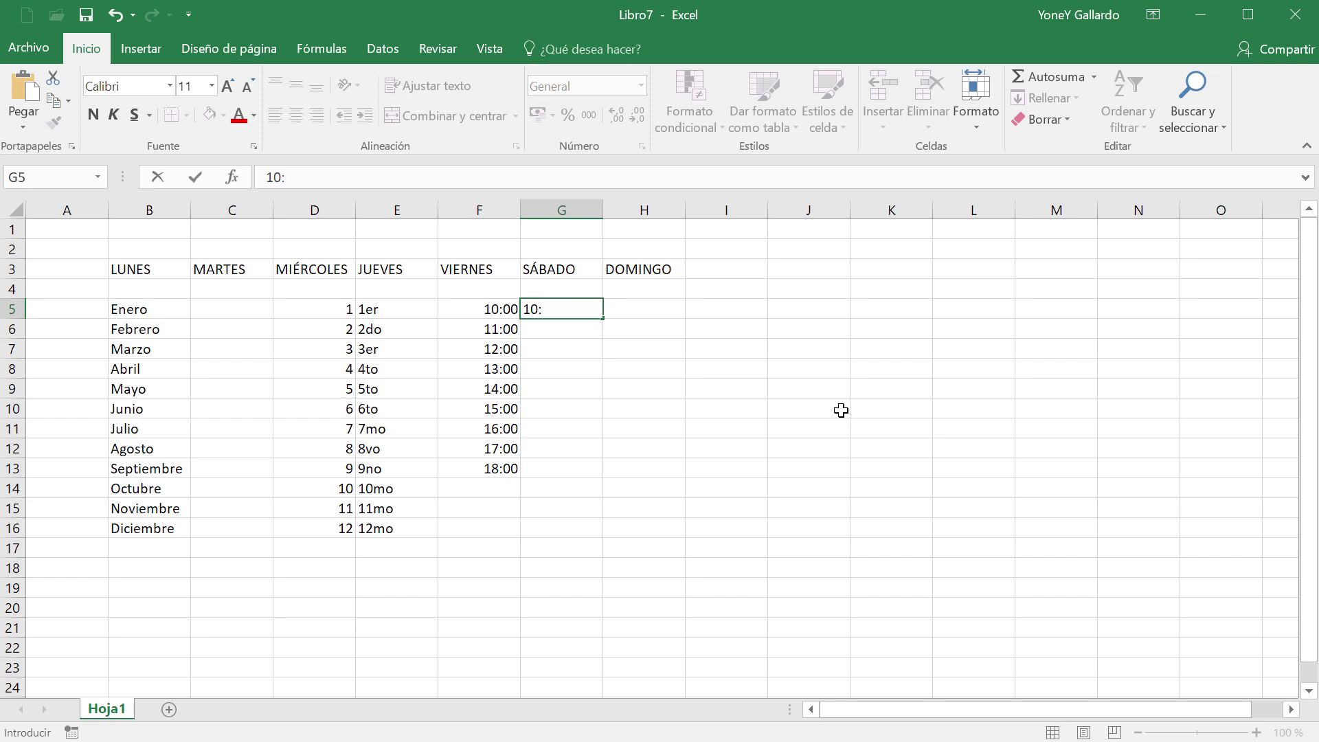
{"action": "type", "text": "30"}
{"action": "key", "text": "Return"}
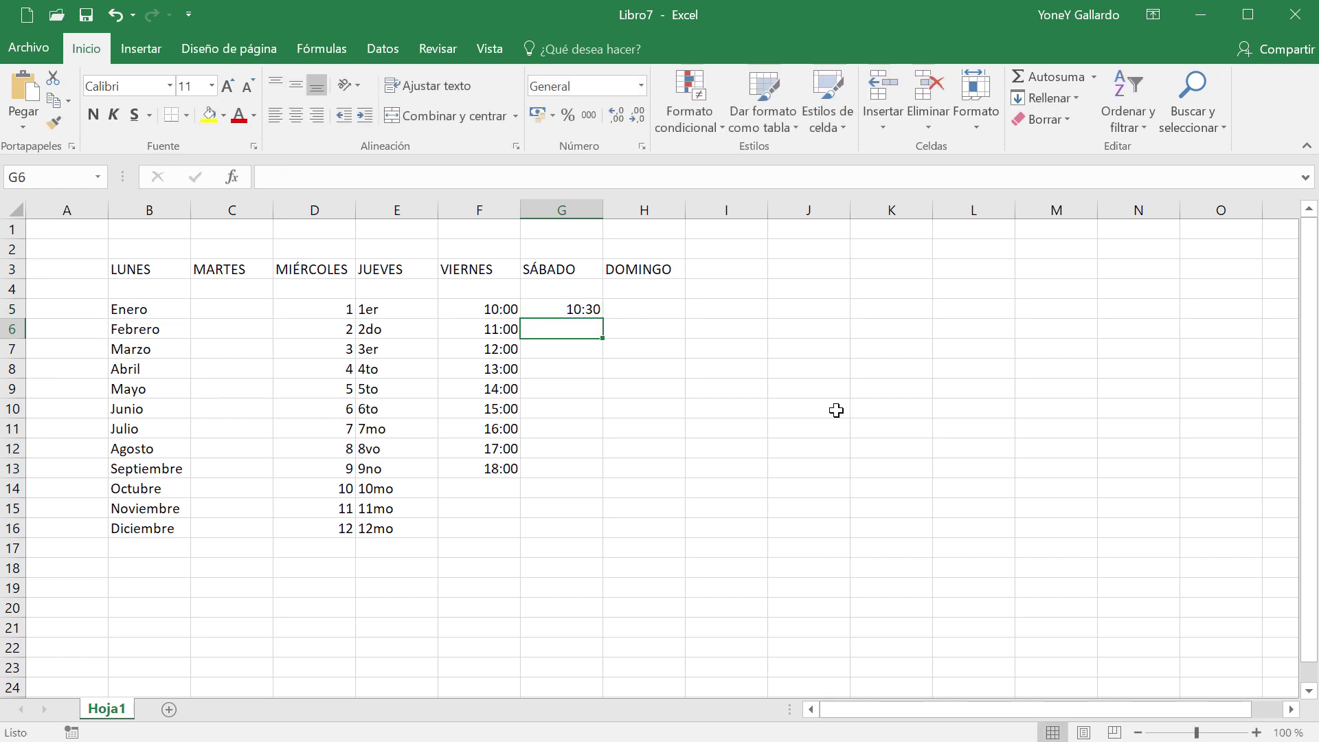
{"action": "left_click", "coordinate": [565, 307]}
{"action": "left_click_drag", "start_coordinate": [603, 320], "coordinate": [570, 534]}
{"action": "left_click", "coordinate": [741, 560]}
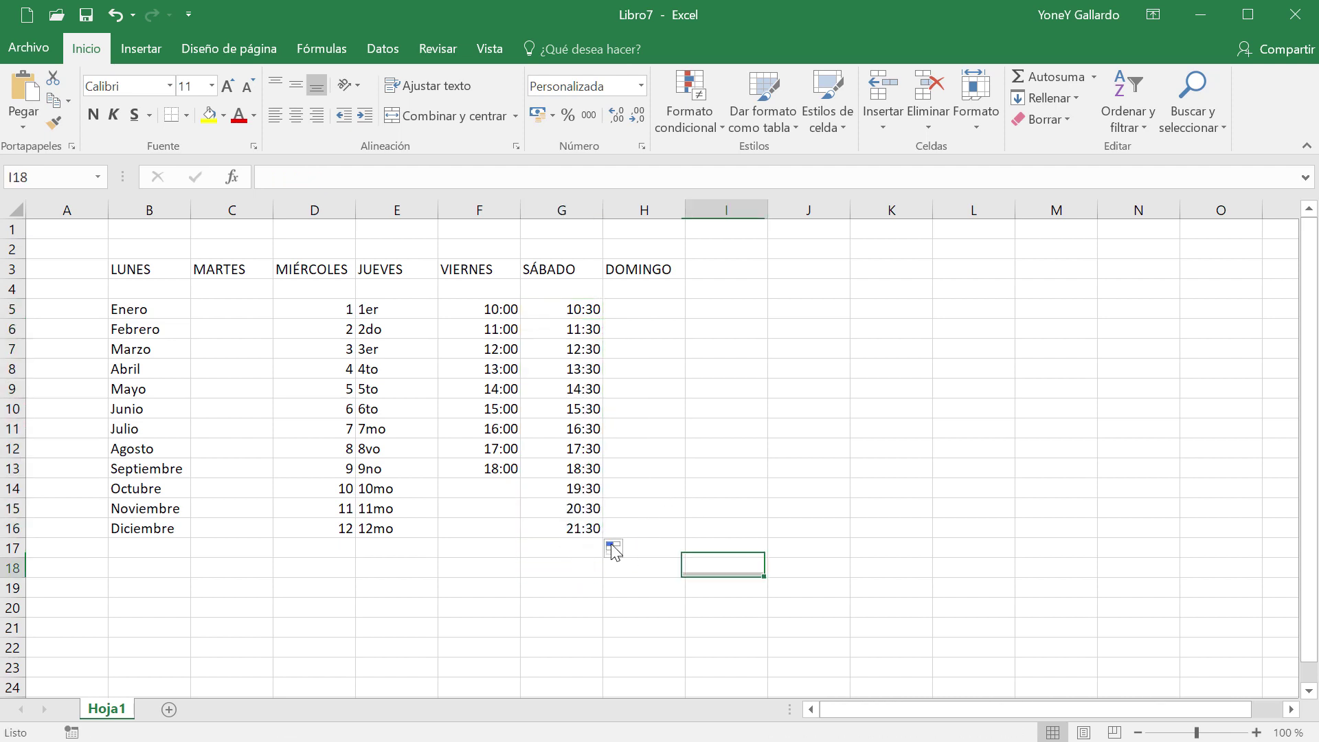
- Enter the date 01-ene-17 in cell H5 and autofill the daily date series down column H to 07-feb-17 in row 42
{"action": "left_click", "coordinate": [575, 530]}
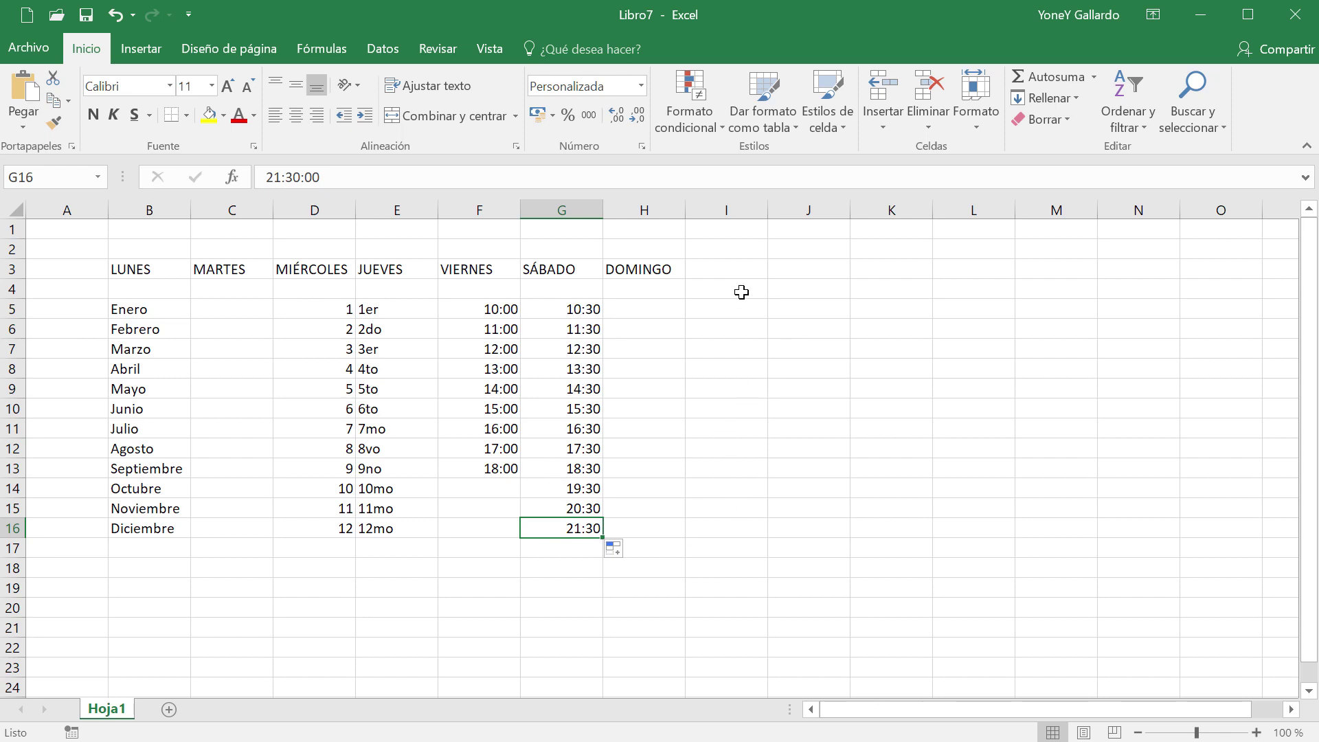
{"action": "left_click", "coordinate": [650, 310]}
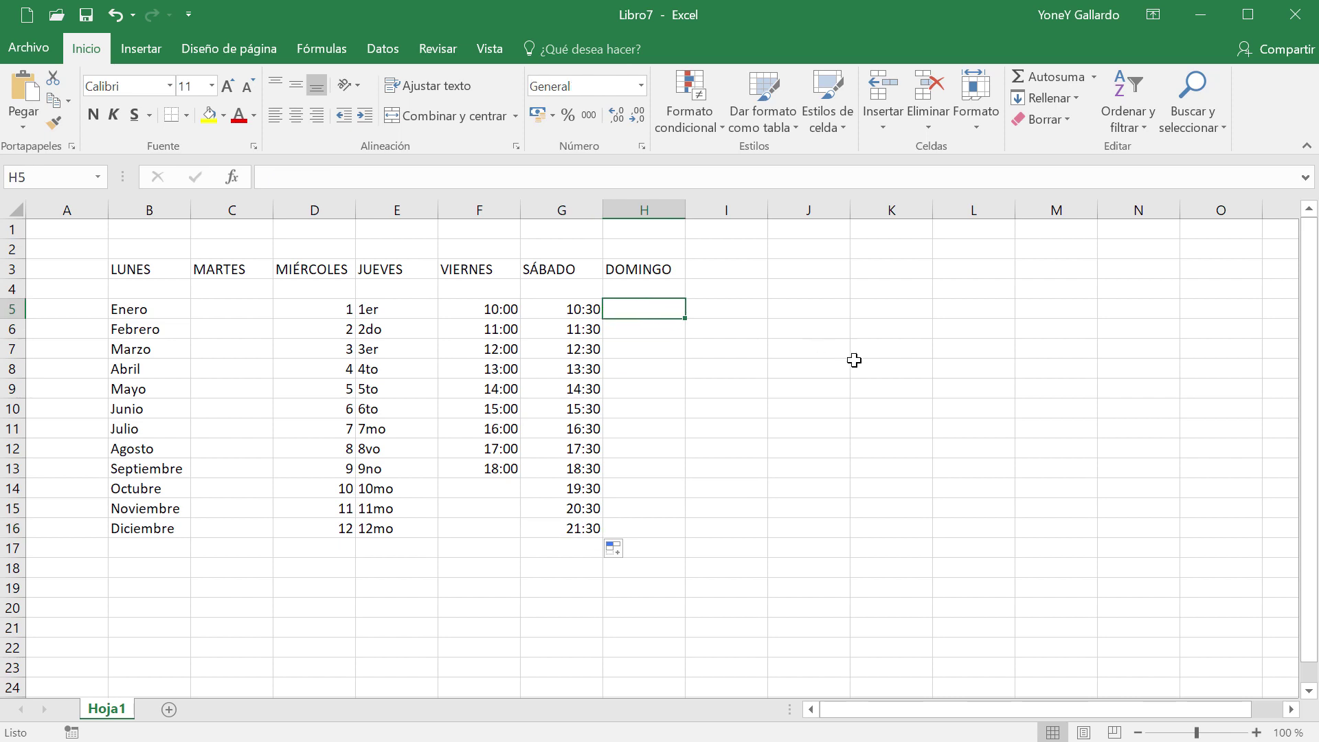
{"action": "type", "text": "01"}
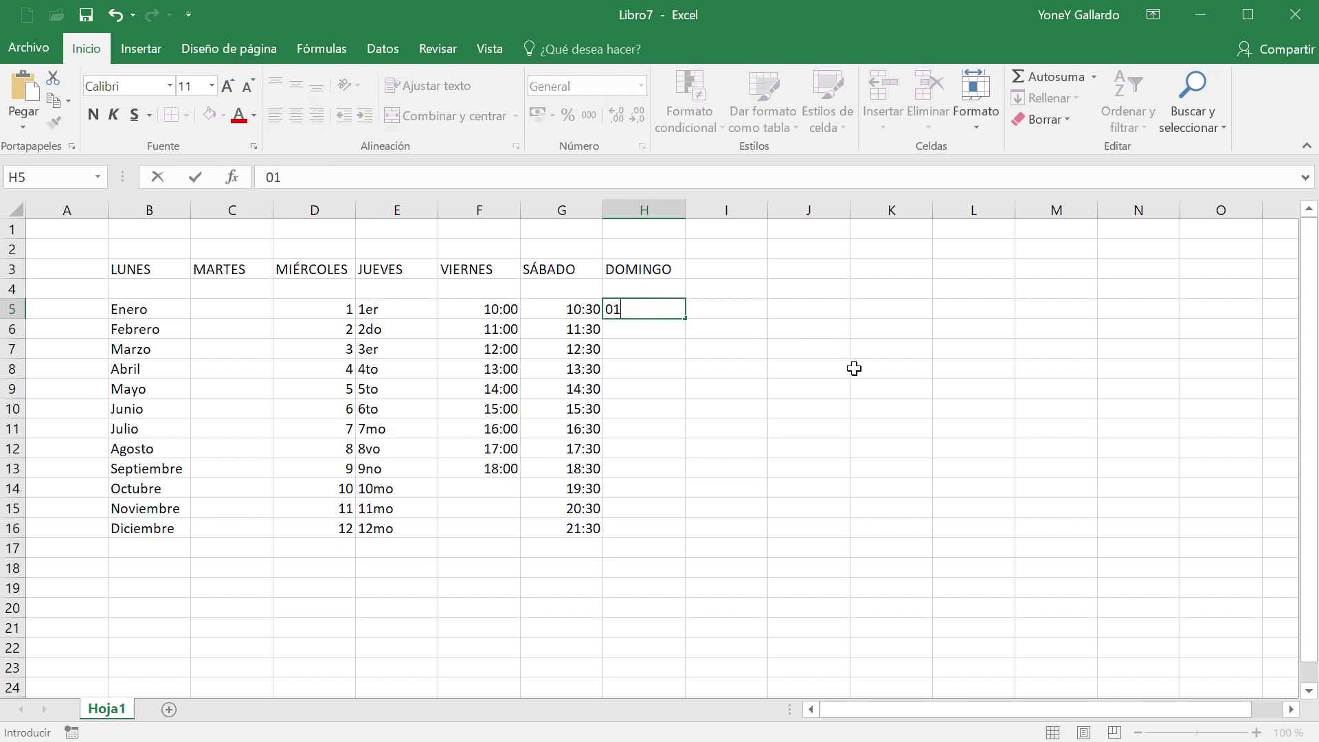
{"action": "type", "text": "-ene-17"}
{"action": "key", "text": "Return"}
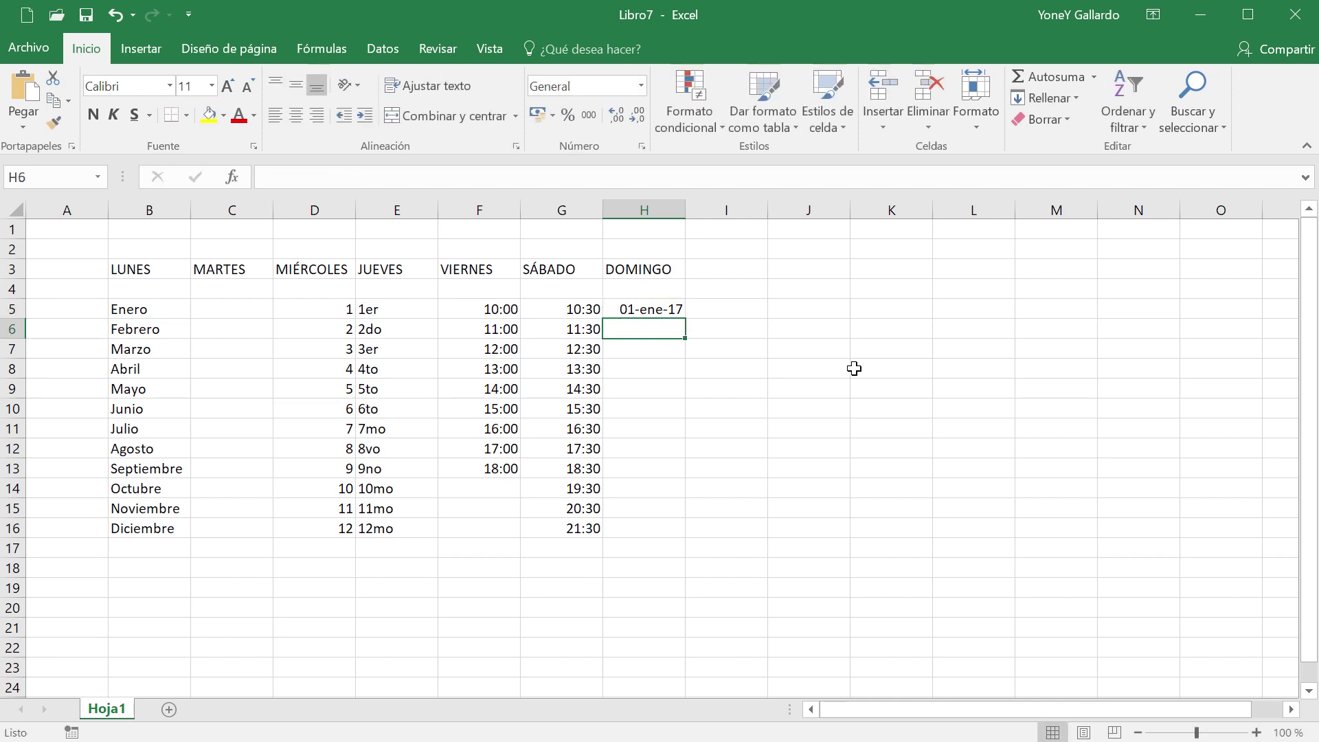
{"action": "left_click", "coordinate": [643, 307]}
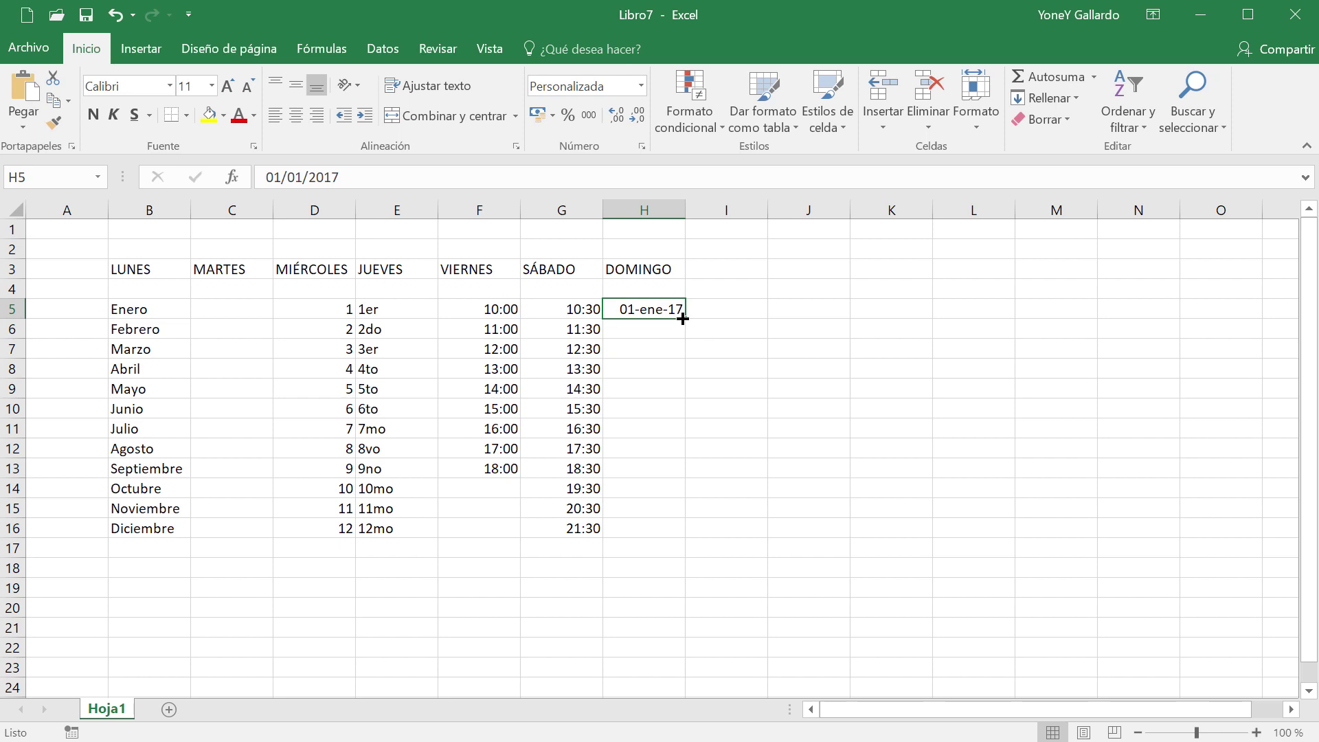
{"action": "left_click_drag", "start_coordinate": [682, 318], "coordinate": [677, 654]}
{"action": "scroll", "coordinate": [891, 537], "scroll_direction": "up", "scroll_amount": 7}
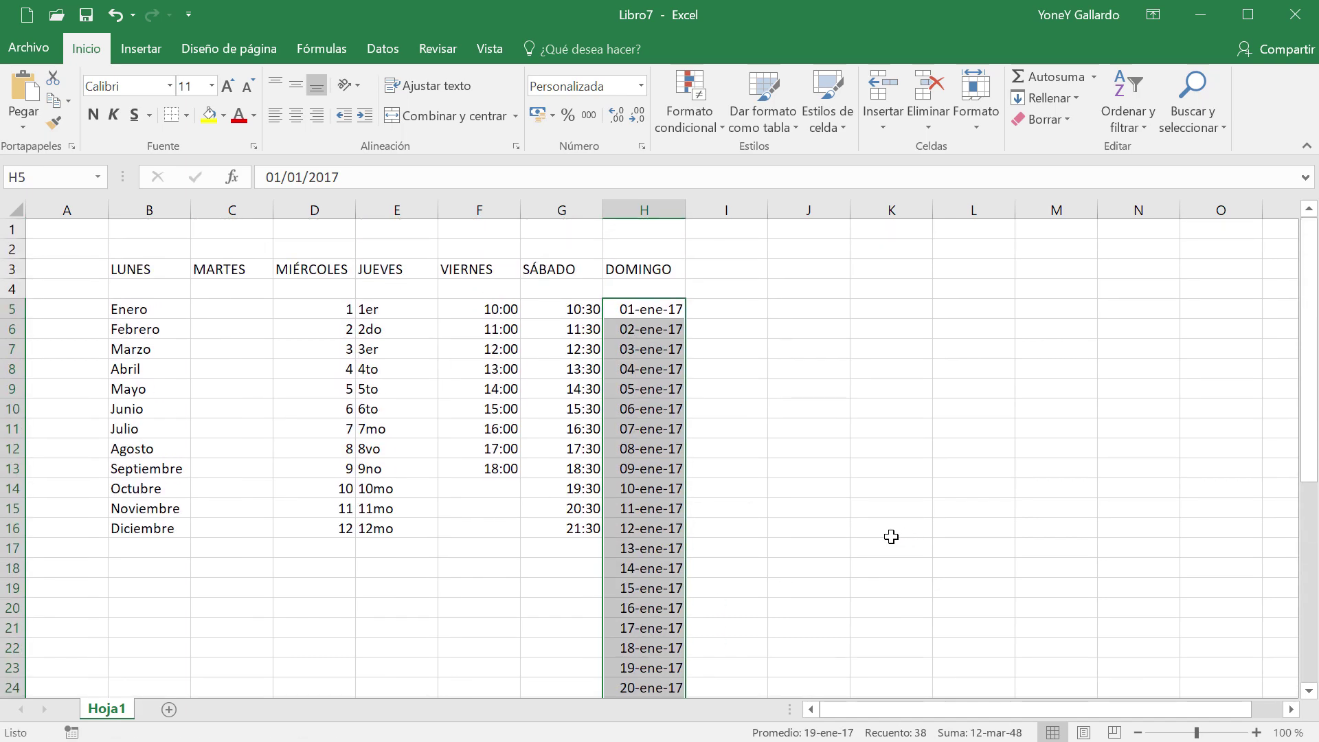
- Review the date series in column H, examining how the dates move from the end of January into February
{"action": "scroll", "coordinate": [958, 527], "scroll_direction": "down", "scroll_amount": 2}
{"action": "left_click", "coordinate": [834, 484]}
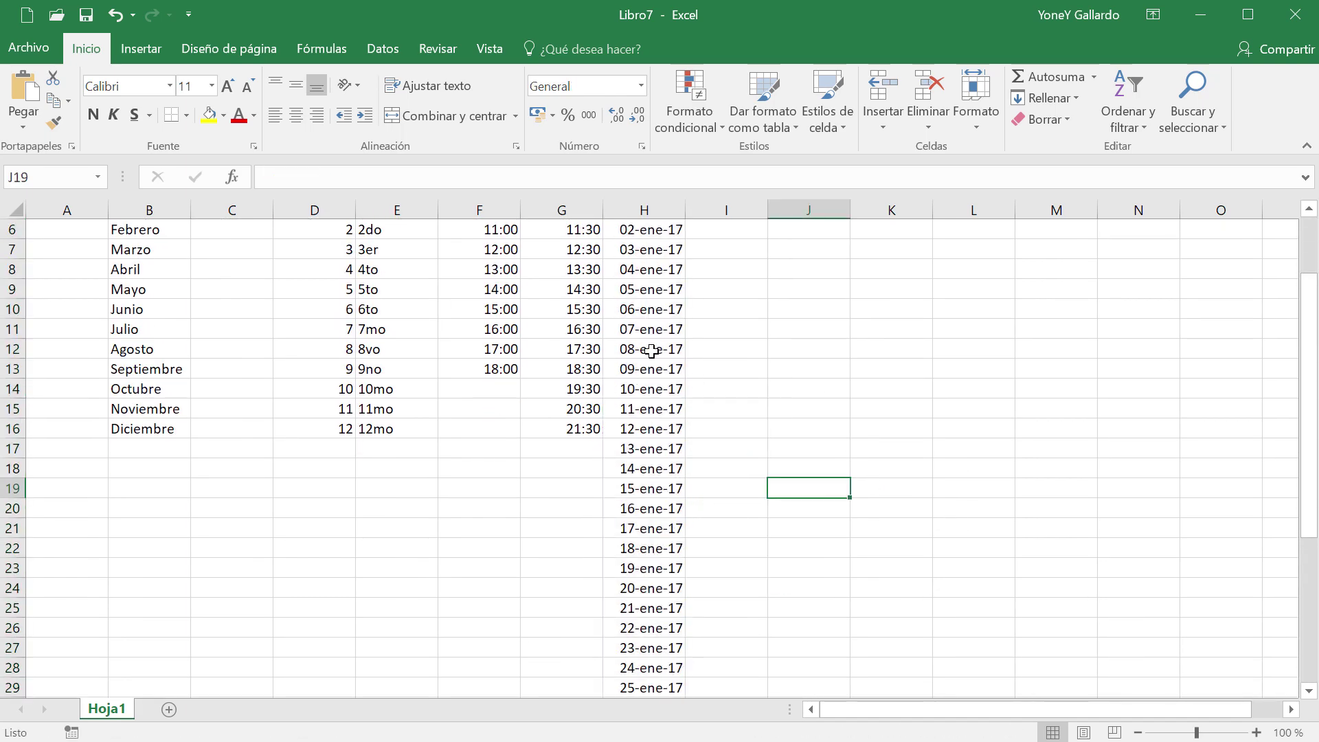
{"action": "scroll", "coordinate": [673, 337], "scroll_direction": "up", "scroll_amount": 2}
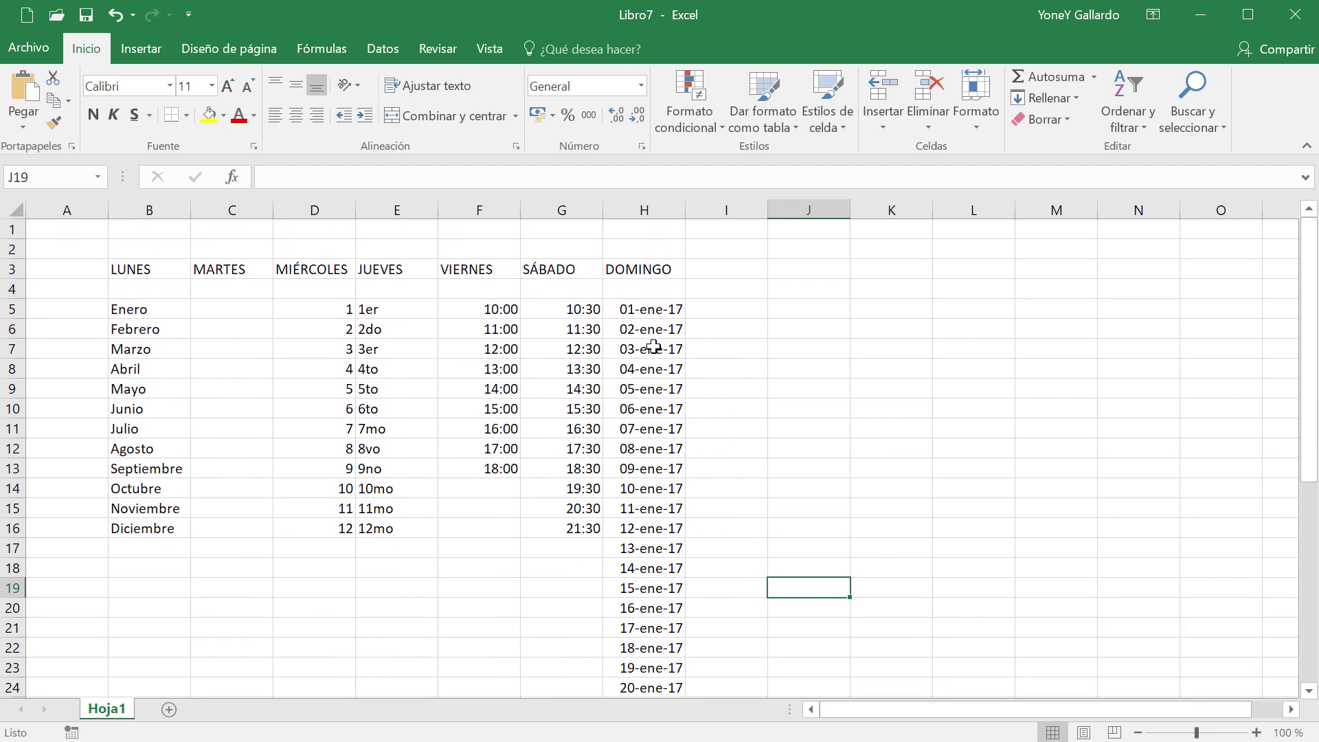
{"action": "scroll", "coordinate": [632, 477], "scroll_direction": "down", "scroll_amount": 2}
{"action": "scroll", "coordinate": [655, 470], "scroll_direction": "up", "scroll_amount": 2}
{"action": "left_click", "coordinate": [652, 309]}
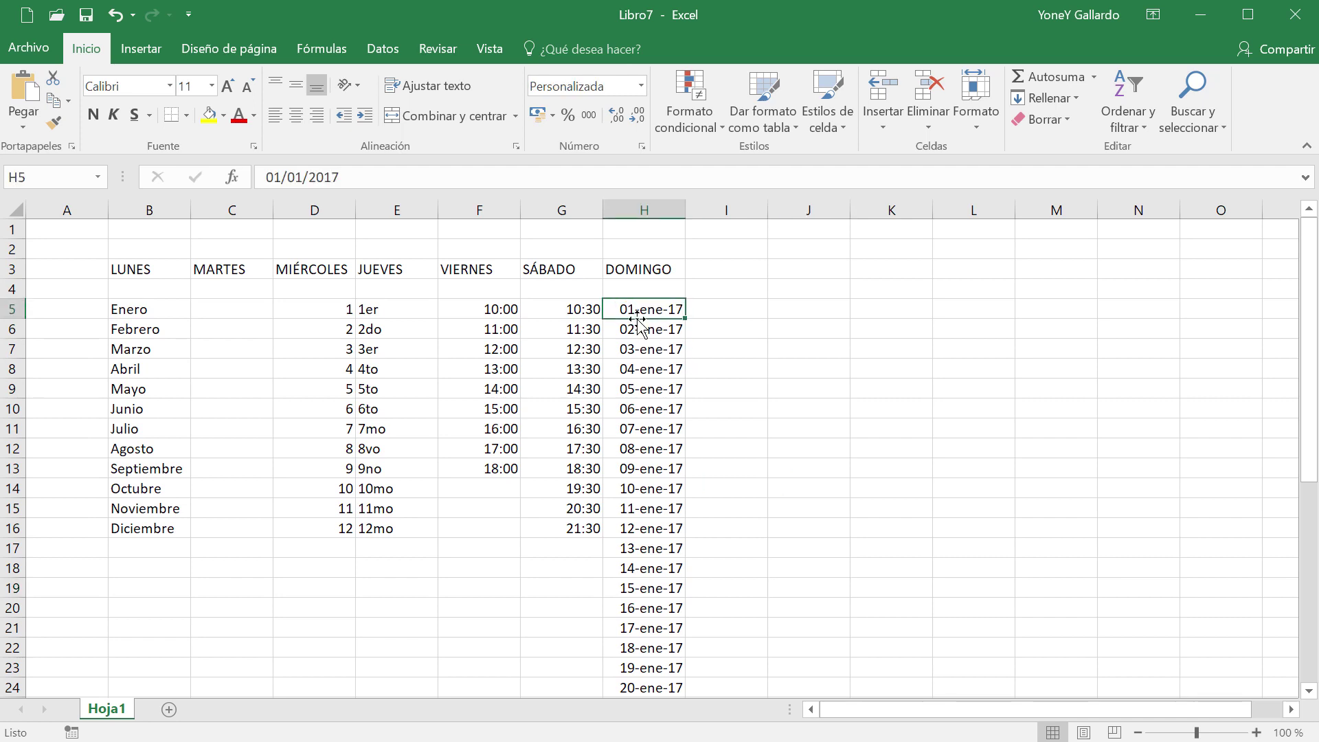
{"action": "scroll", "coordinate": [689, 310], "scroll_direction": "down", "scroll_amount": 2}
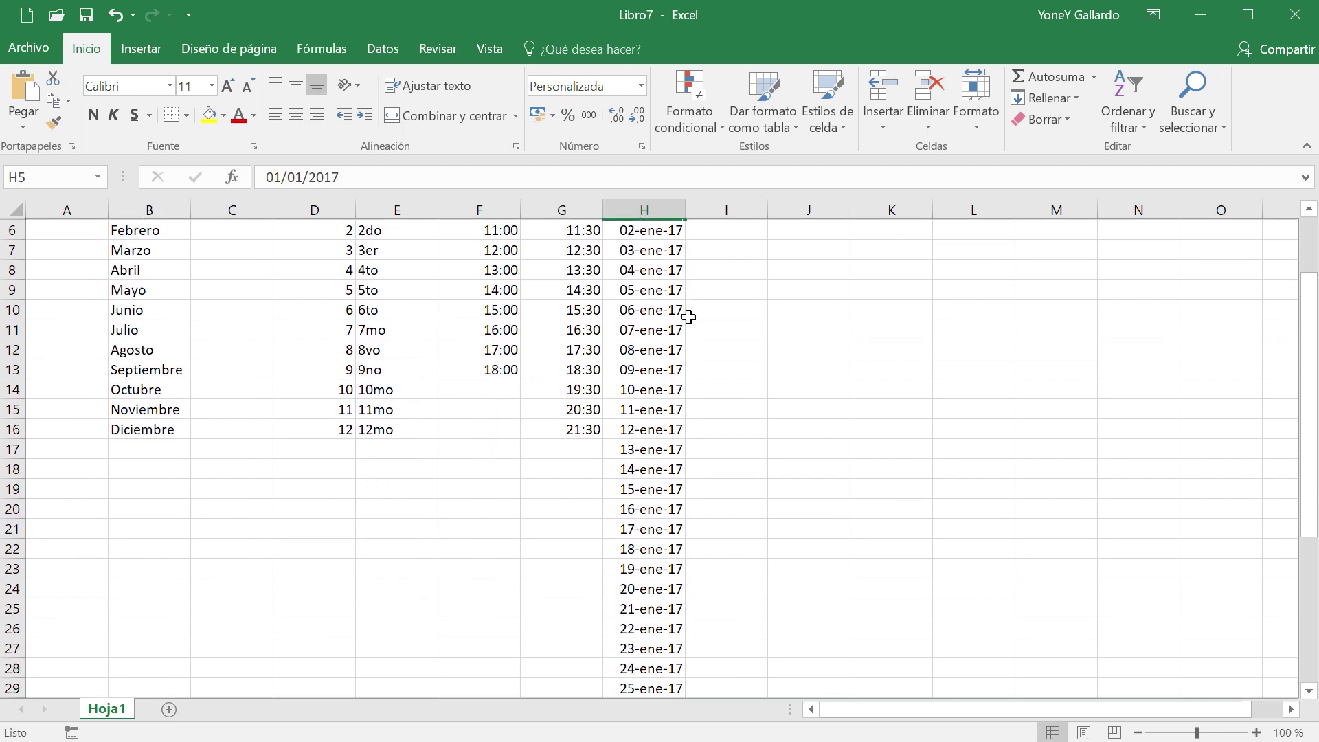
{"action": "scroll", "coordinate": [656, 550], "scroll_direction": "down", "scroll_amount": 3}
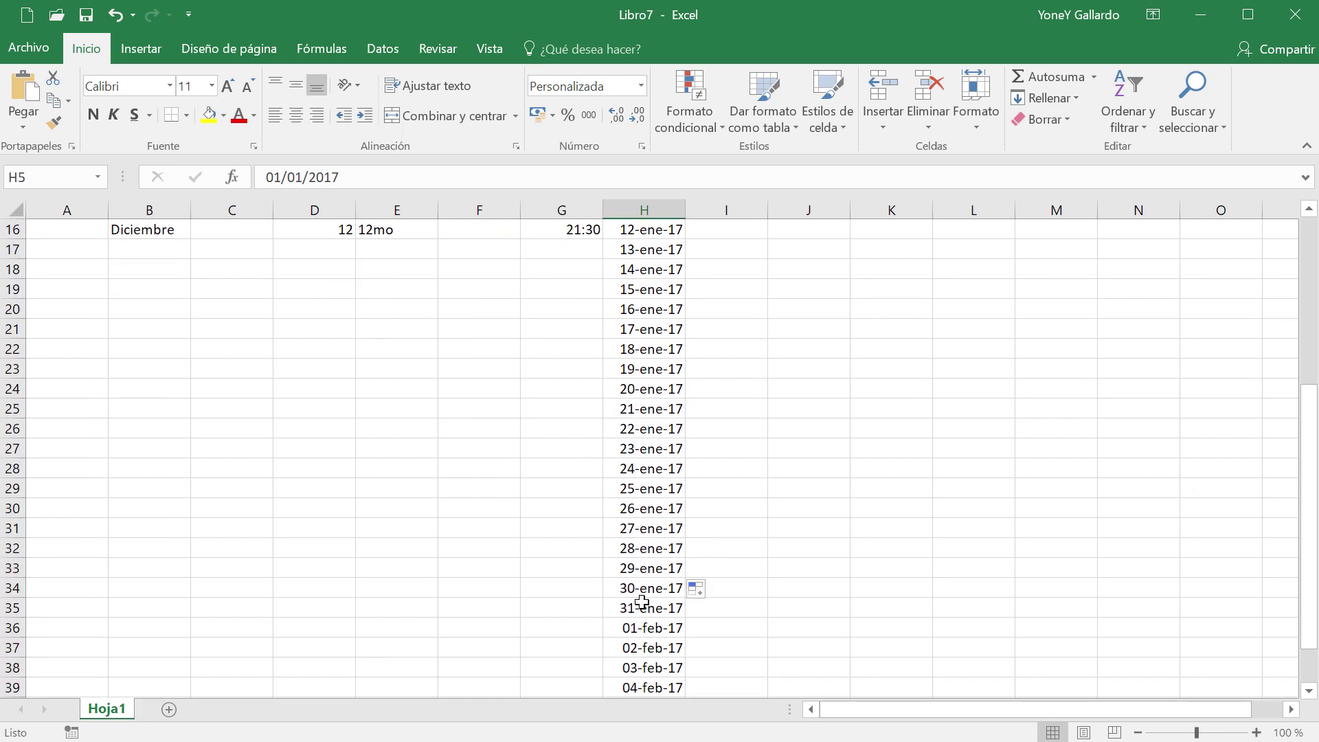
{"action": "left_click", "coordinate": [643, 614]}
{"action": "scroll", "coordinate": [671, 506], "scroll_direction": "down", "scroll_amount": 3}
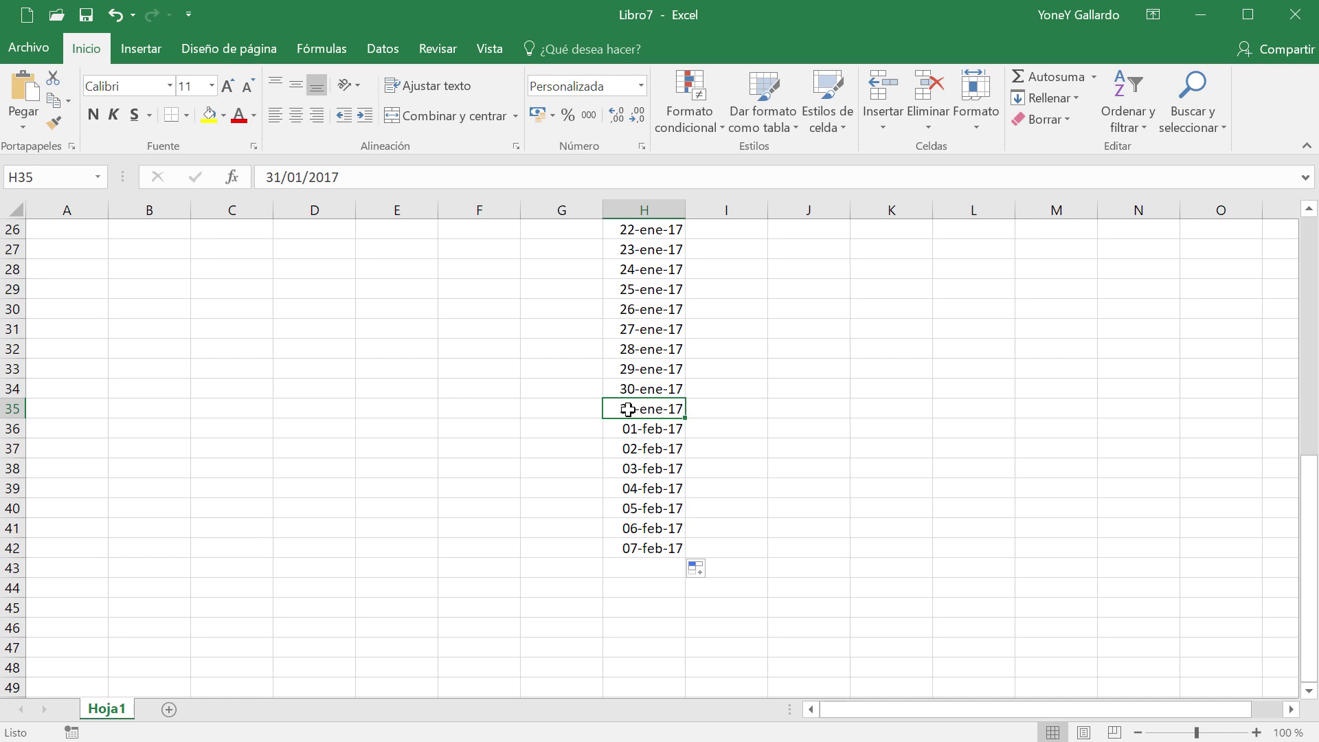
{"action": "left_click", "coordinate": [645, 431]}
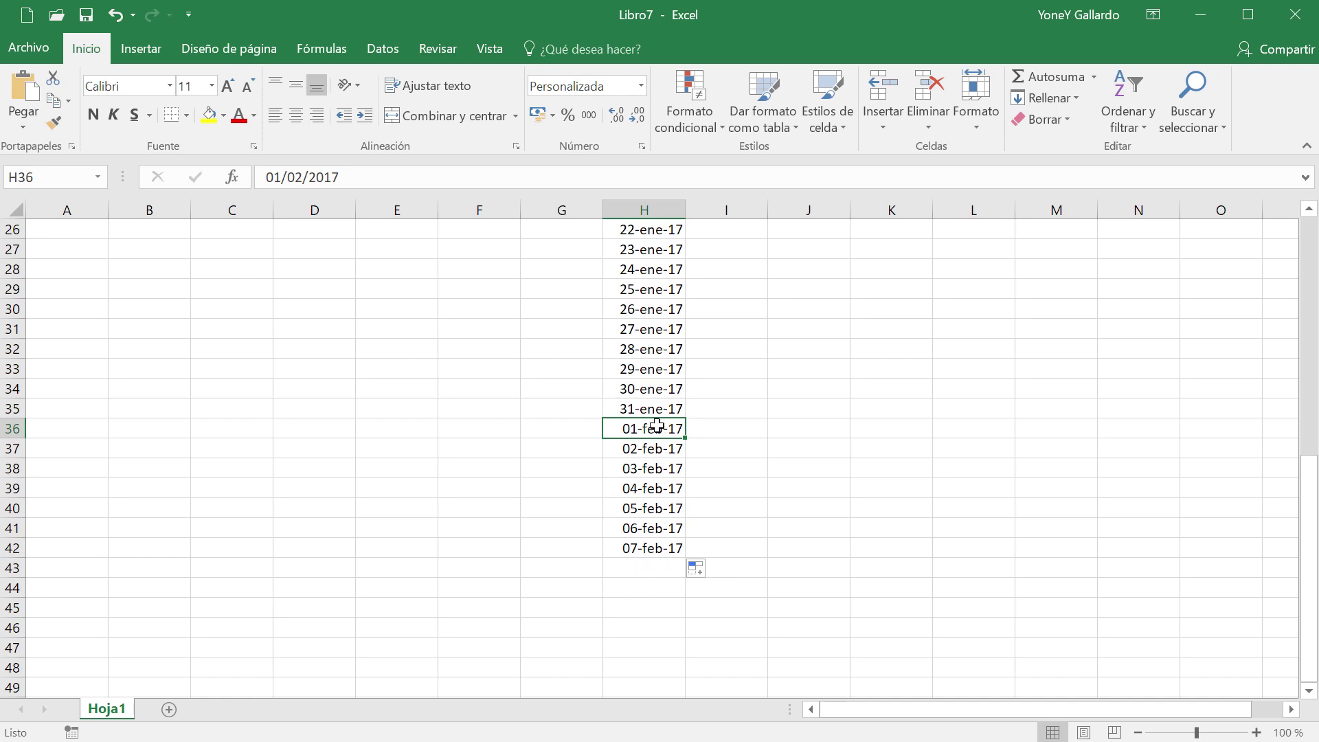
{"action": "scroll", "coordinate": [668, 430], "scroll_direction": "up", "scroll_amount": 2}
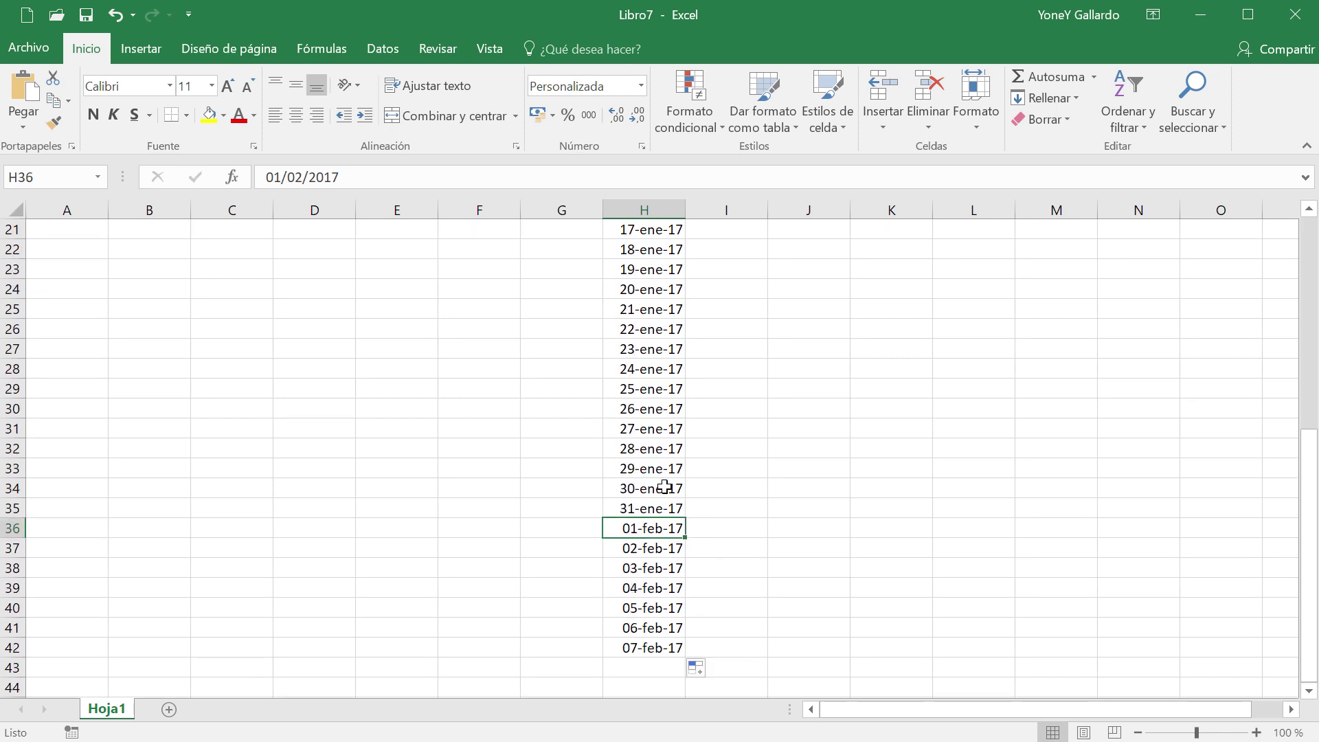
{"action": "scroll", "coordinate": [663, 485], "scroll_direction": "down", "scroll_amount": 3}
{"action": "scroll", "coordinate": [777, 474], "scroll_direction": "up", "scroll_amount": 2}
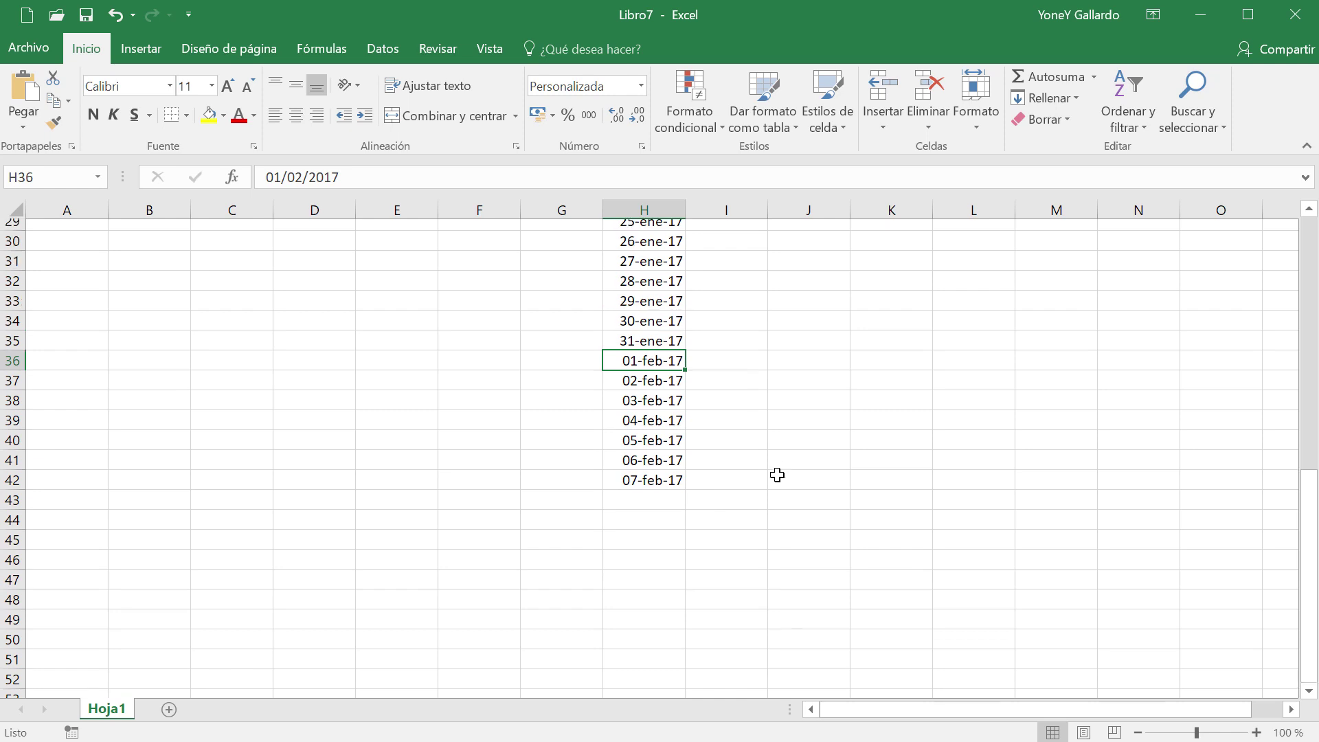
- Enter the date 20-dic-2016 in cell I37 and autofill the daily series down to 01-ene-17 in I49
{"action": "left_click", "coordinate": [724, 452]}
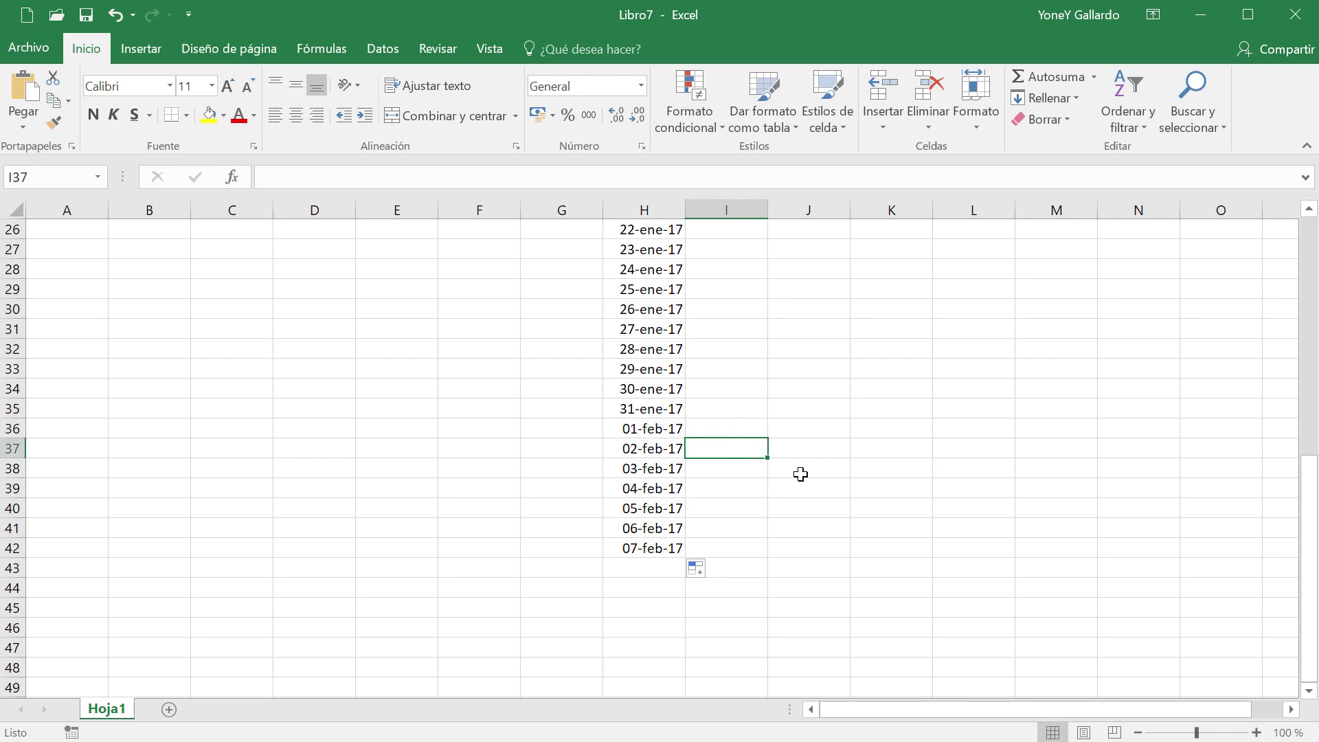
{"action": "type", "text": "20-dic-2016"}
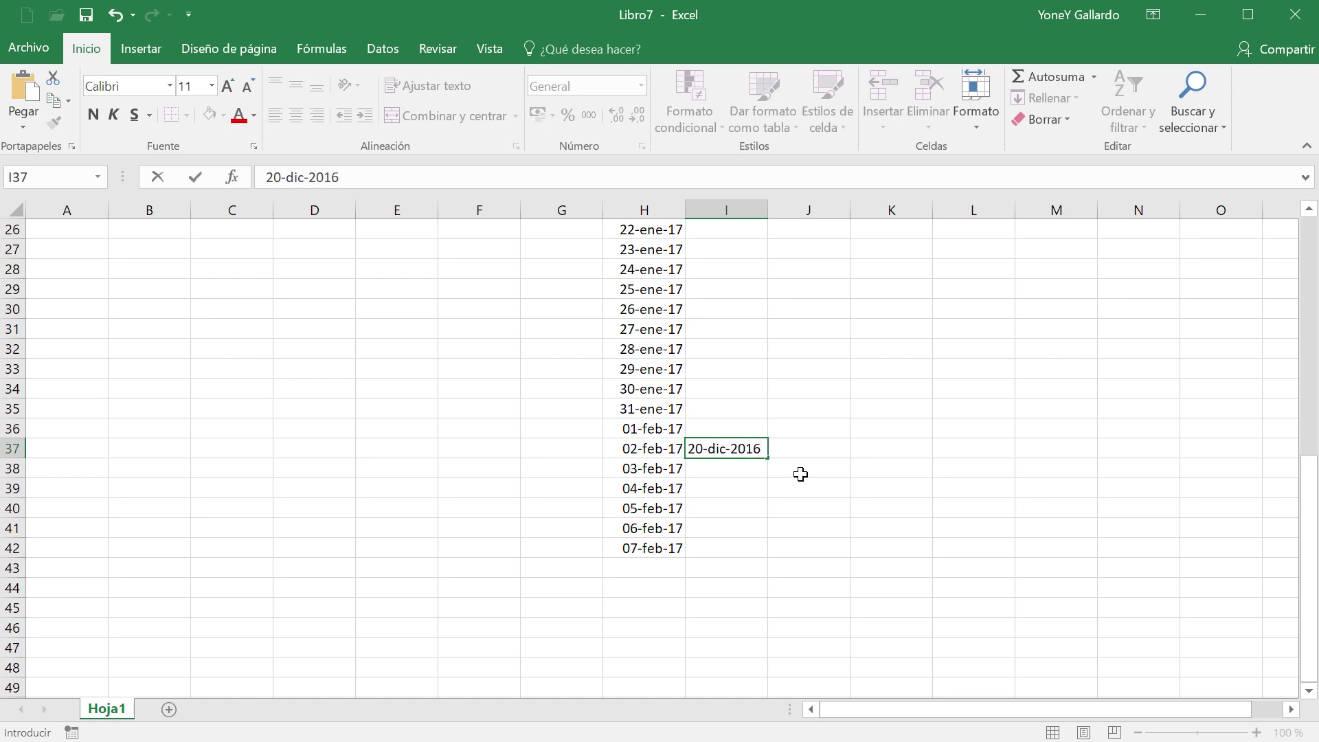
{"action": "key", "text": "Return"}
{"action": "left_click", "coordinate": [741, 448]}
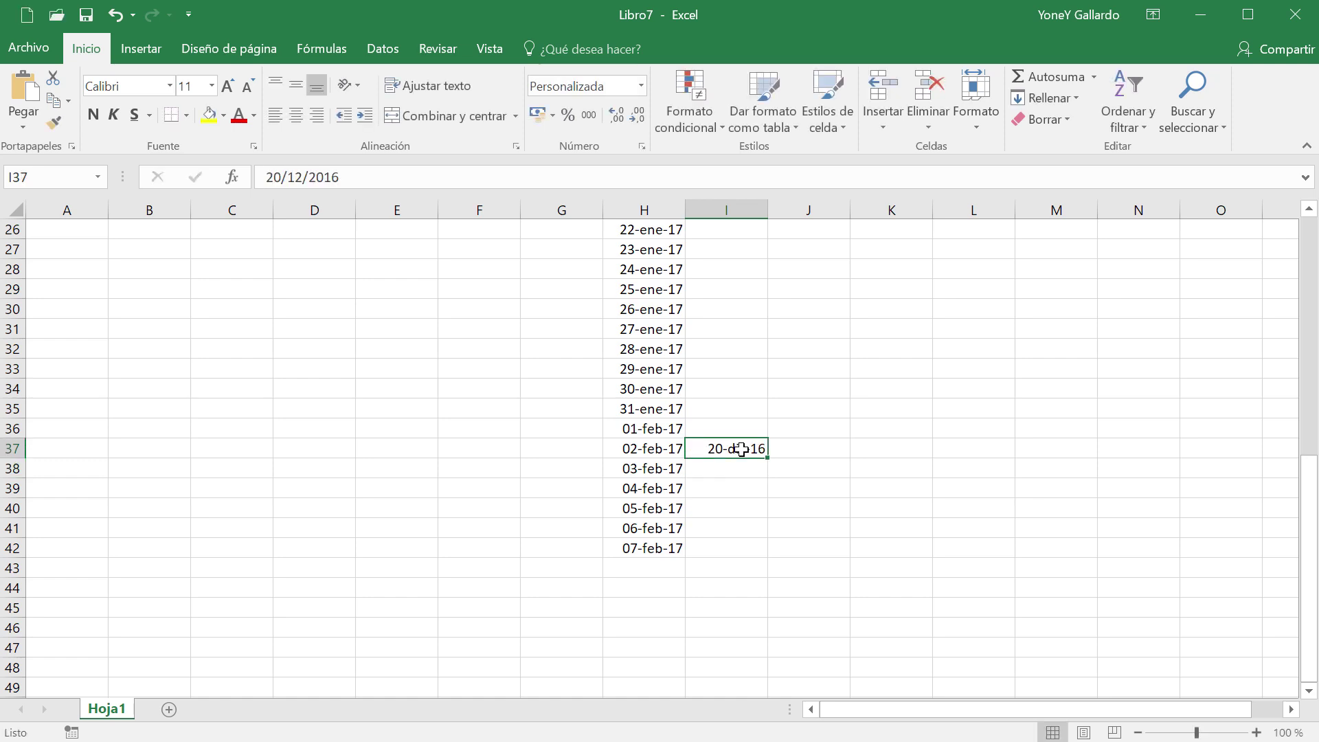
{"action": "left_click_drag", "start_coordinate": [768, 457], "coordinate": [737, 694]}
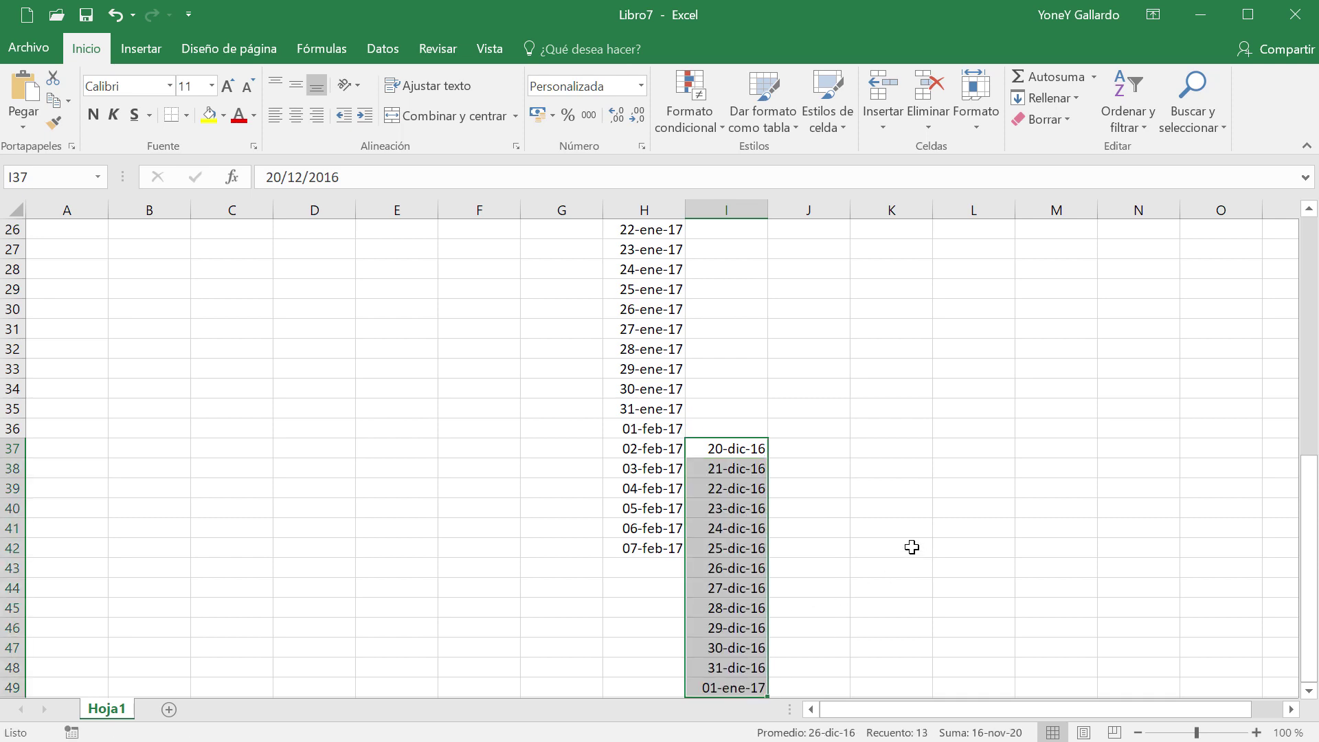
{"action": "scroll", "coordinate": [877, 545], "scroll_direction": "down", "scroll_amount": 2}
{"action": "left_click", "coordinate": [873, 431]}
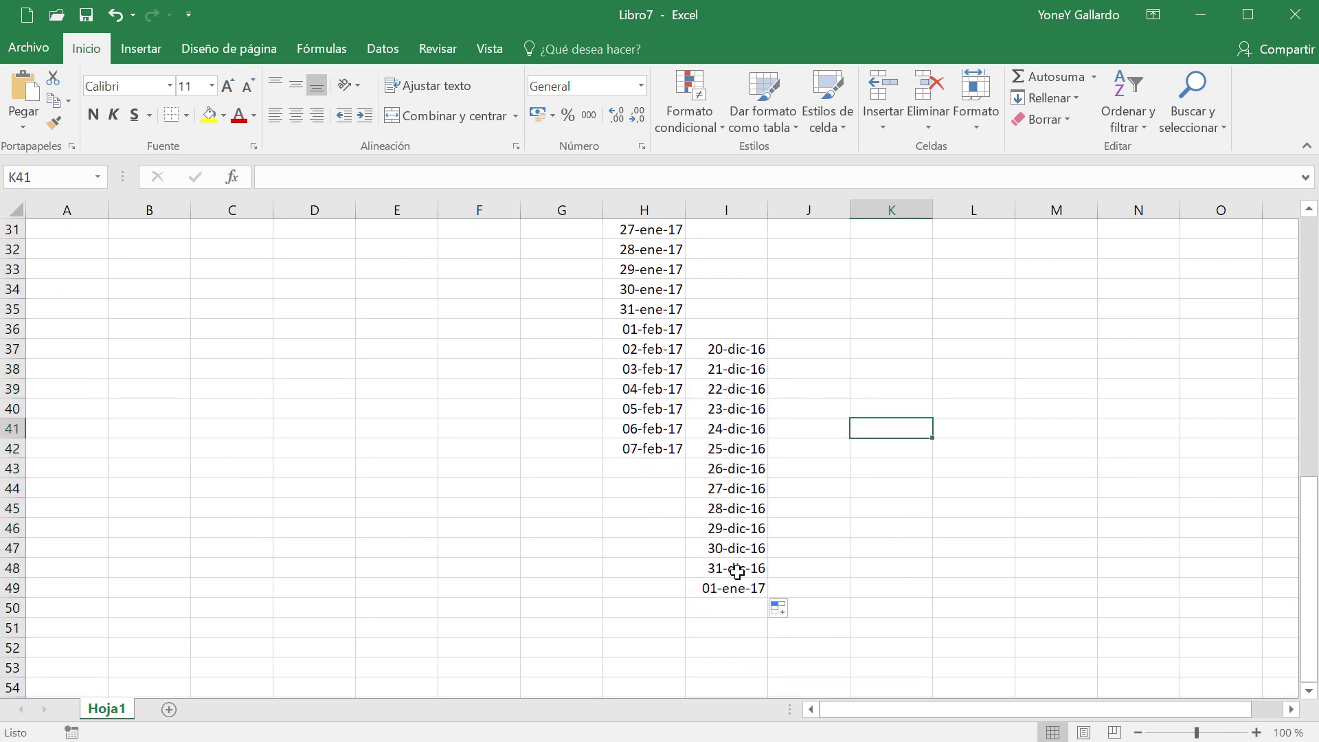
{"action": "left_click", "coordinate": [736, 570]}
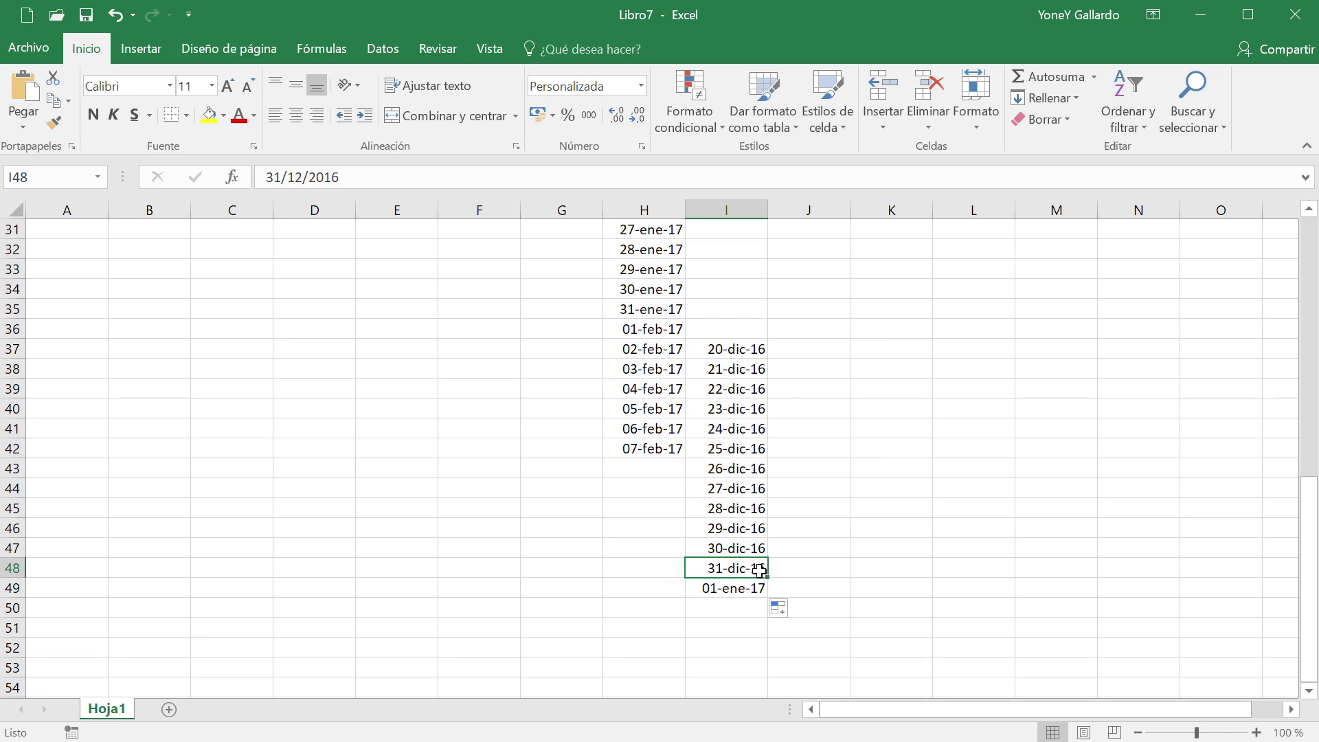
{"action": "left_click", "coordinate": [759, 587]}
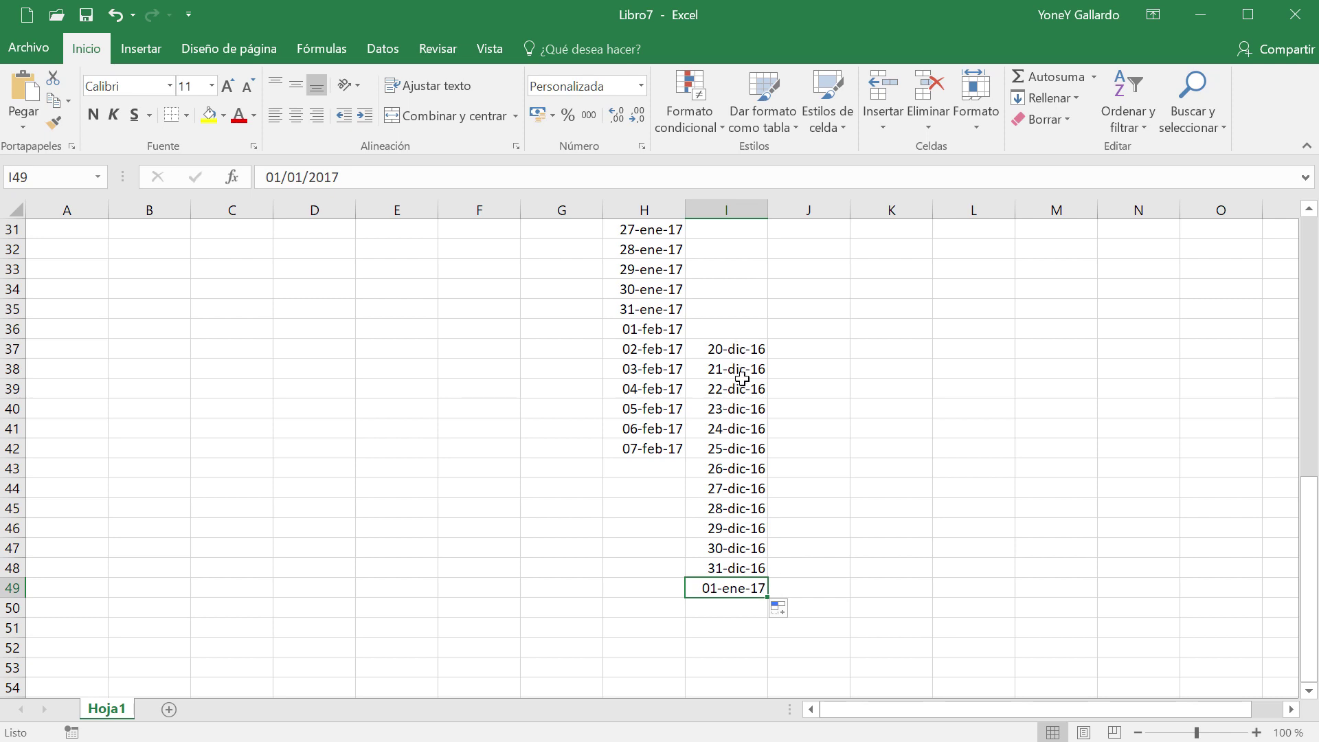
- Clear the dates in I43:I49 and H17:I42, keeping column H's date series only down to row 16
{"action": "left_click_drag", "start_coordinate": [721, 469], "coordinate": [762, 590]}
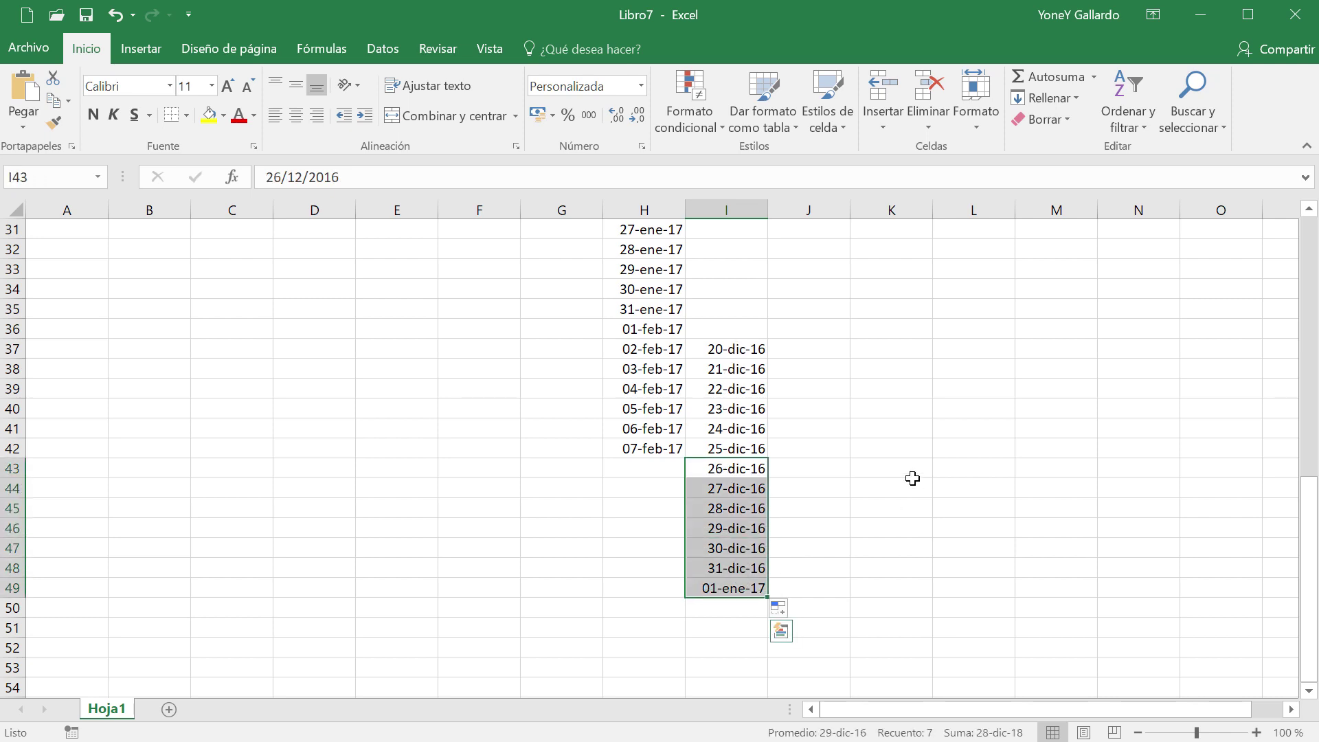
{"action": "key", "text": "Delete"}
{"action": "scroll", "coordinate": [847, 443], "scroll_direction": "up", "scroll_amount": 9}
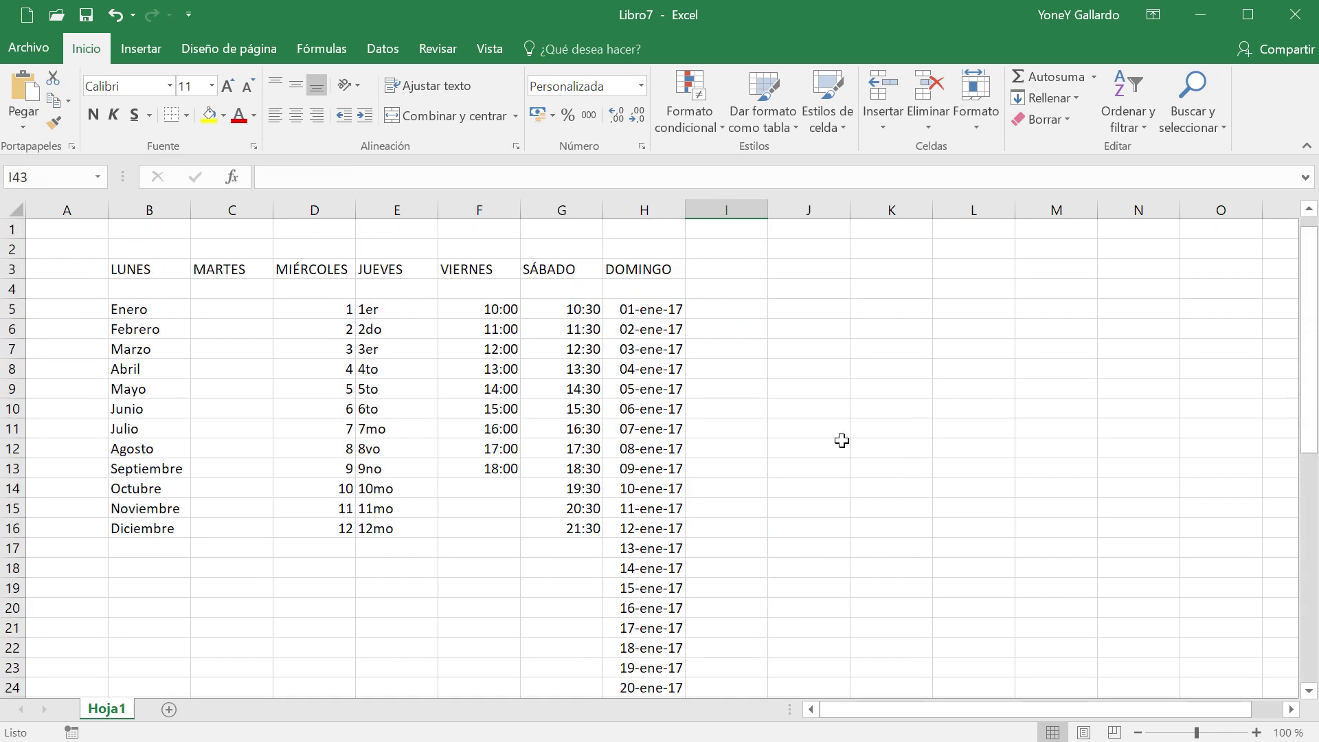
{"action": "scroll", "coordinate": [717, 462], "scroll_direction": "down", "scroll_amount": 4}
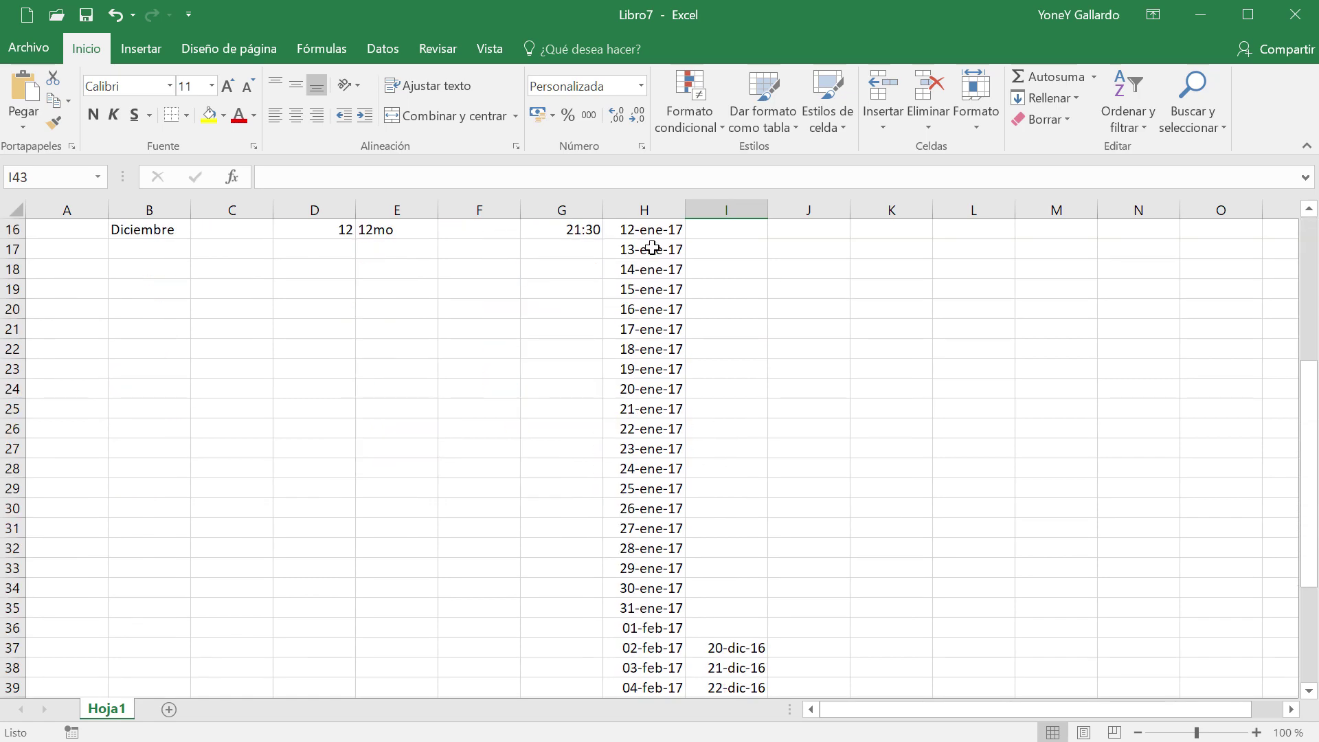
{"action": "left_click_drag", "start_coordinate": [652, 248], "coordinate": [730, 664]}
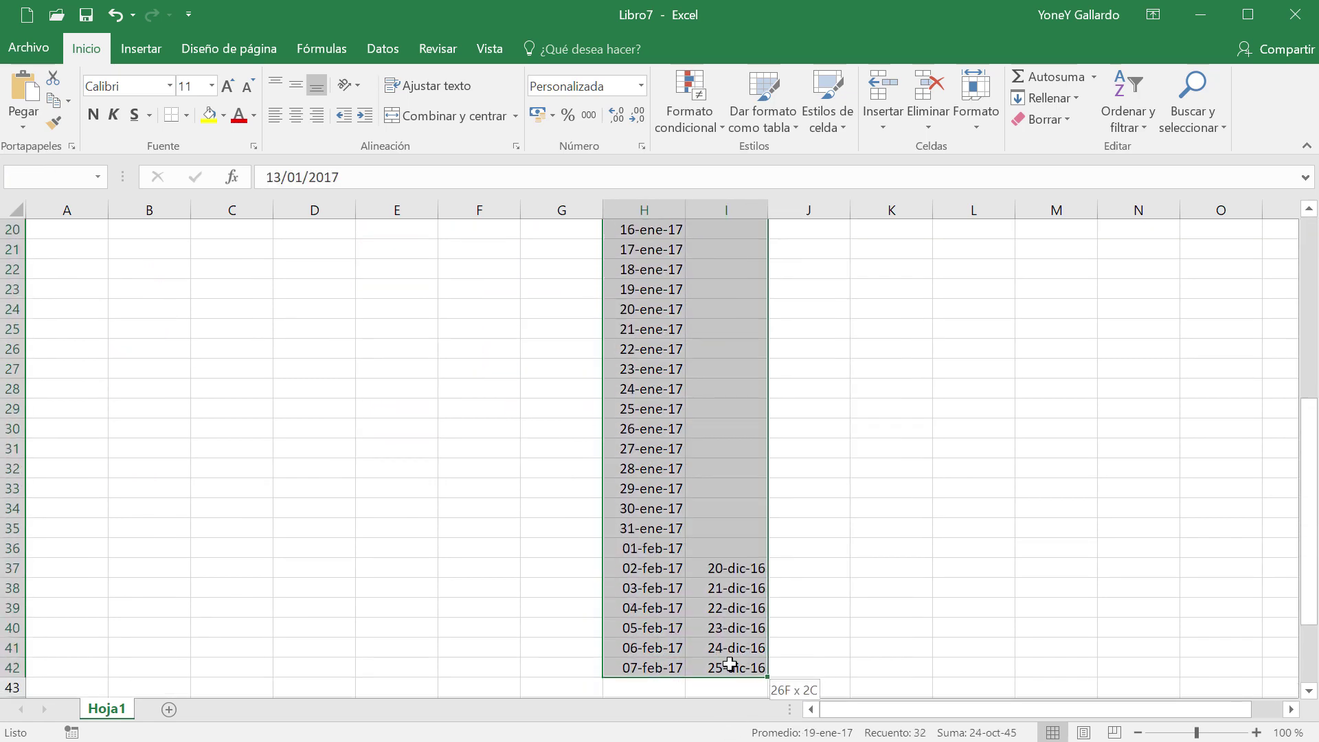
{"action": "key", "text": "Delete"}
{"action": "scroll", "coordinate": [652, 571], "scroll_direction": "up", "scroll_amount": 2}
{"action": "left_click", "coordinate": [232, 527]}
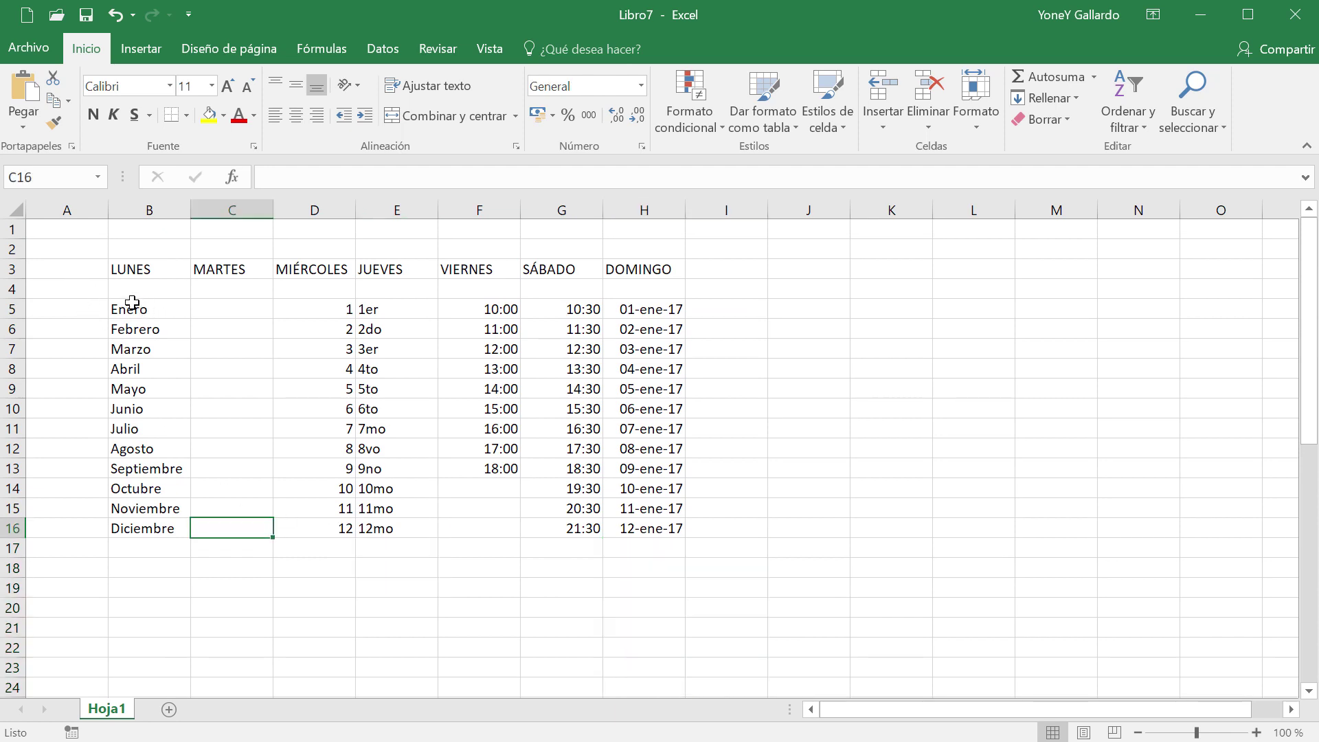
- Clear all the example series below the weekday headers in columns B to H, keeping the headers in row 3
{"action": "left_click_drag", "start_coordinate": [125, 300], "coordinate": [665, 547]}
{"action": "key", "text": "Delete"}
{"action": "left_click", "coordinate": [265, 421]}
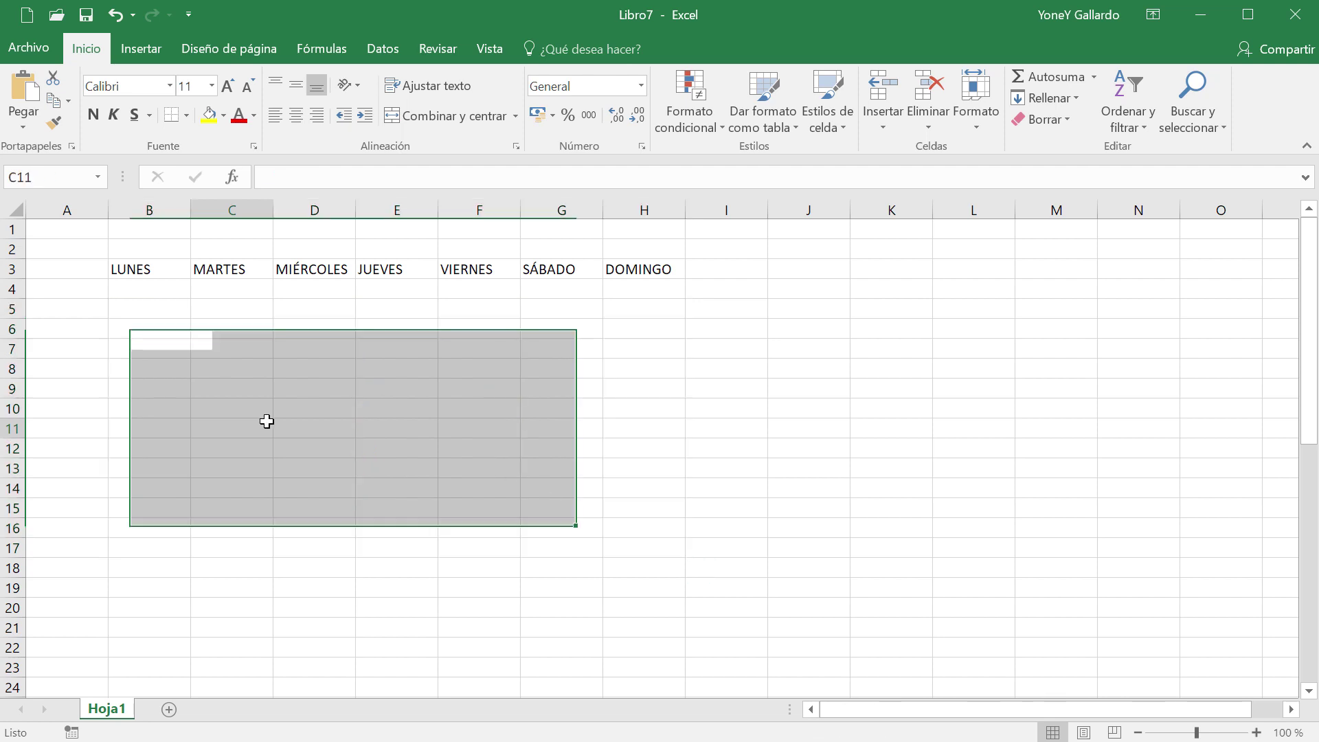
- Enter 1 and 2 in cells B4 and B5 and autofill the number series from both down to 12 in B15
{"action": "left_click", "coordinate": [147, 292]}
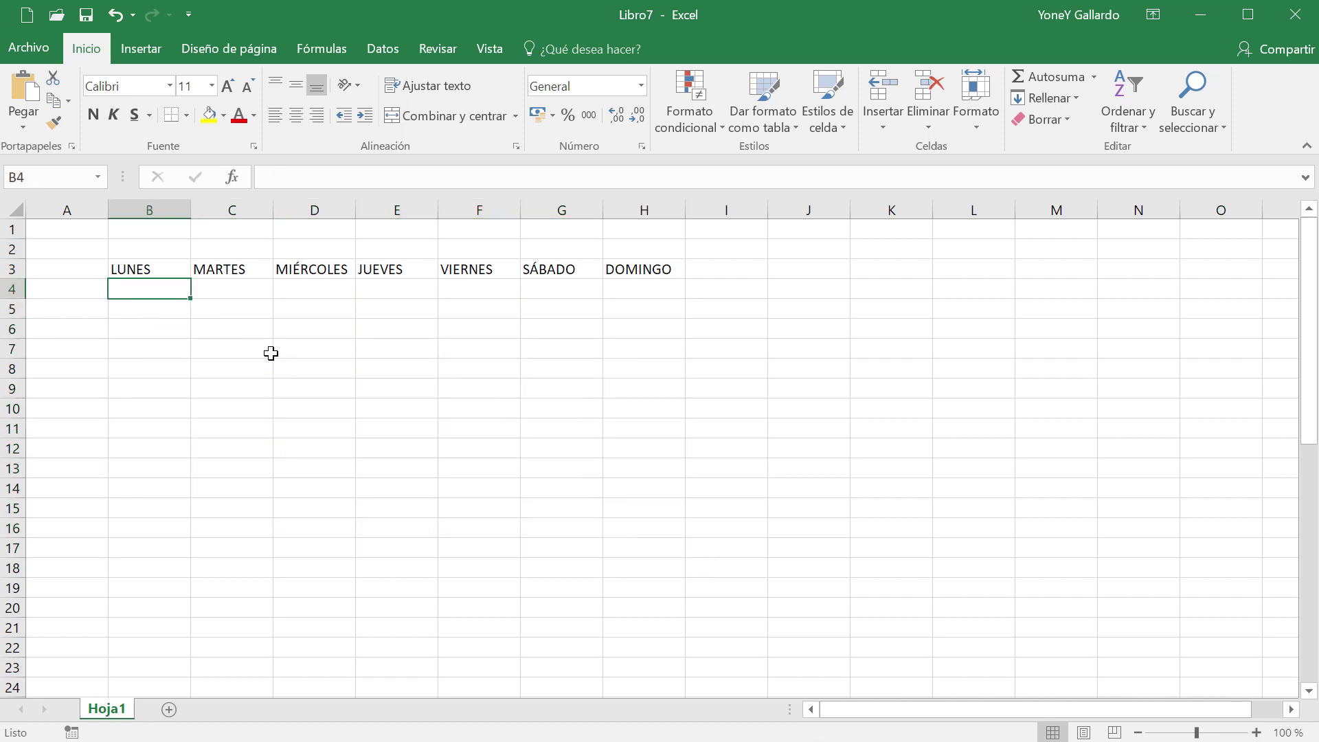
{"action": "type", "text": "1"}
{"action": "key", "text": "Return"}
{"action": "type", "text": "2"}
{"action": "key", "text": "Return"}
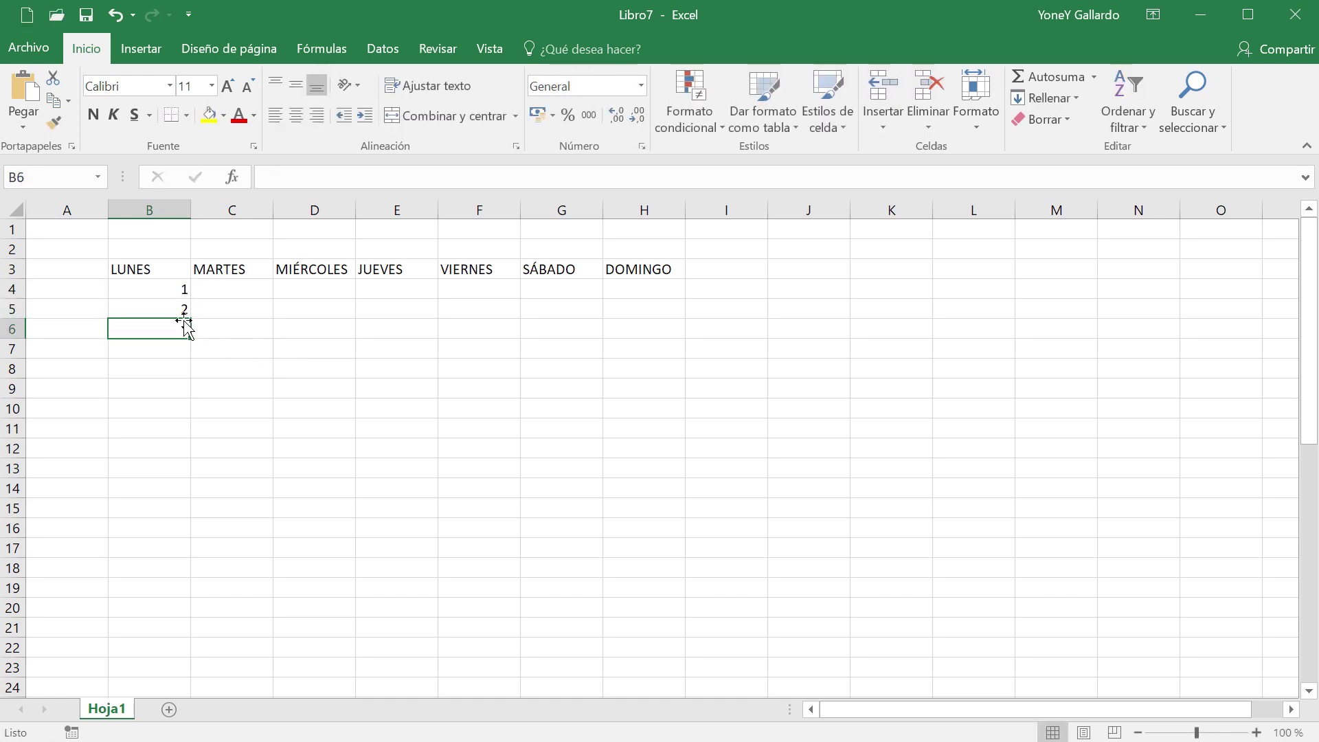
{"action": "left_click_drag", "start_coordinate": [156, 289], "coordinate": [160, 521]}
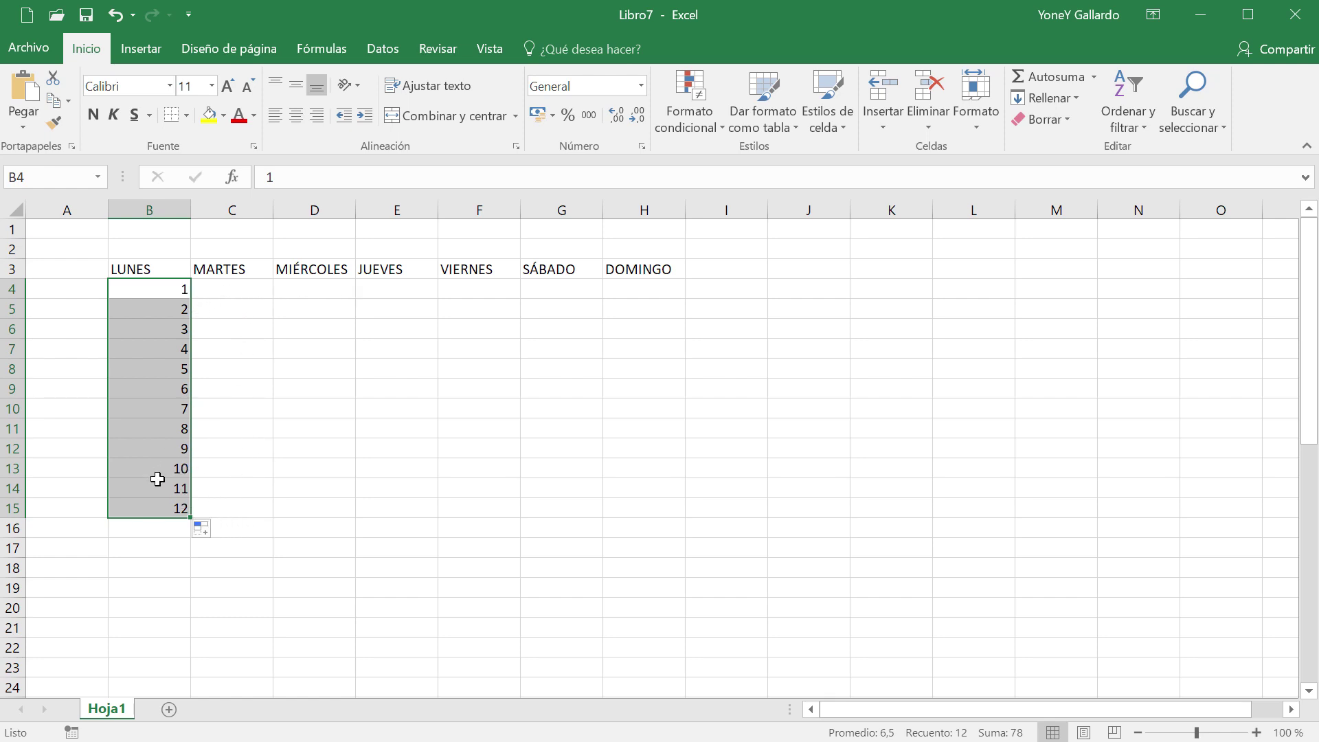
- Autofill the number block B4:B15 across to column H, under all the weekday headers
{"action": "left_click_drag", "start_coordinate": [188, 519], "coordinate": [653, 516]}
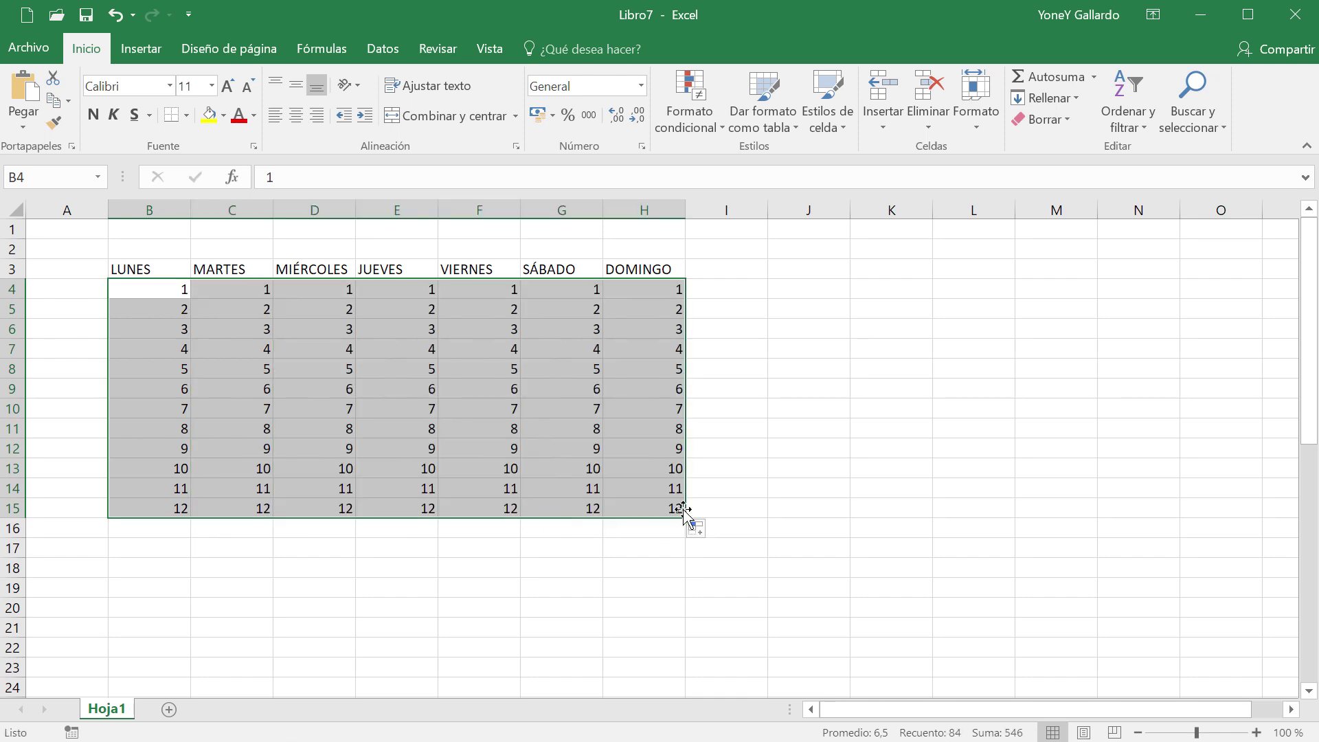
{"action": "left_click", "coordinate": [743, 489]}
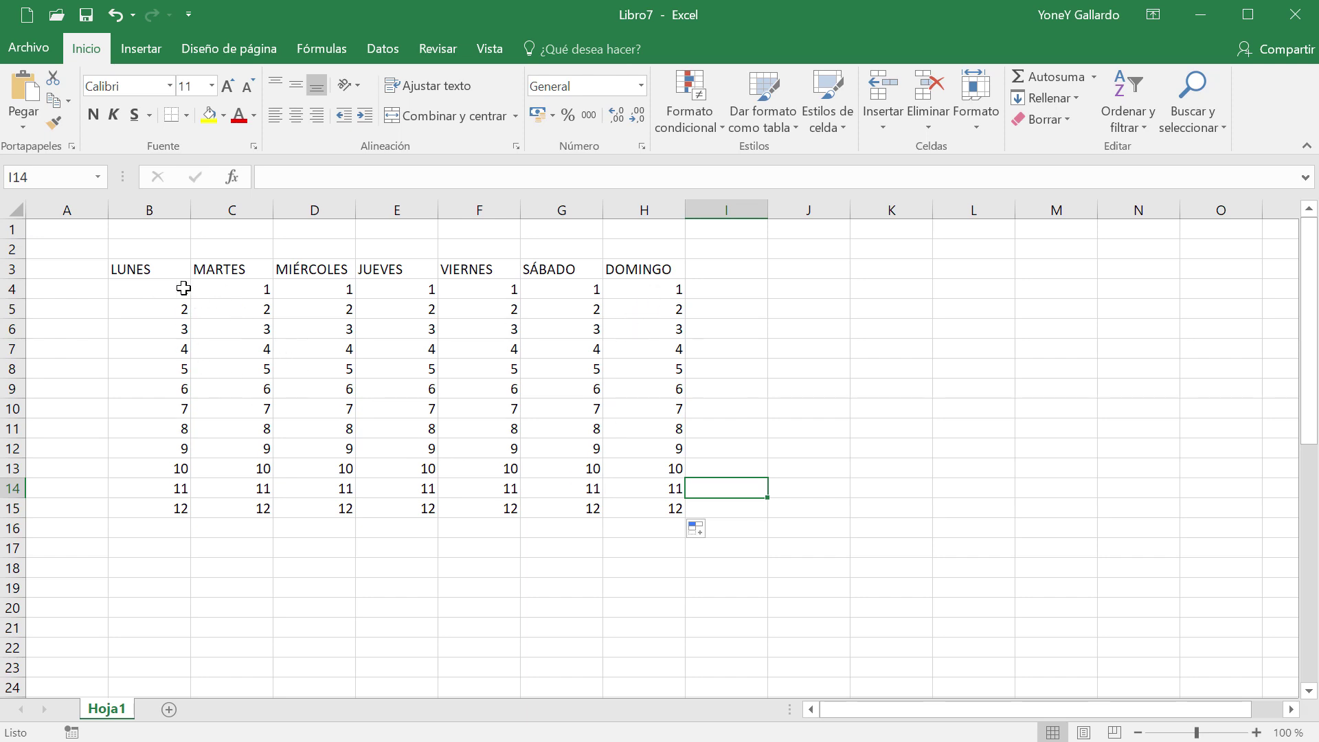
{"action": "left_click", "coordinate": [663, 291]}
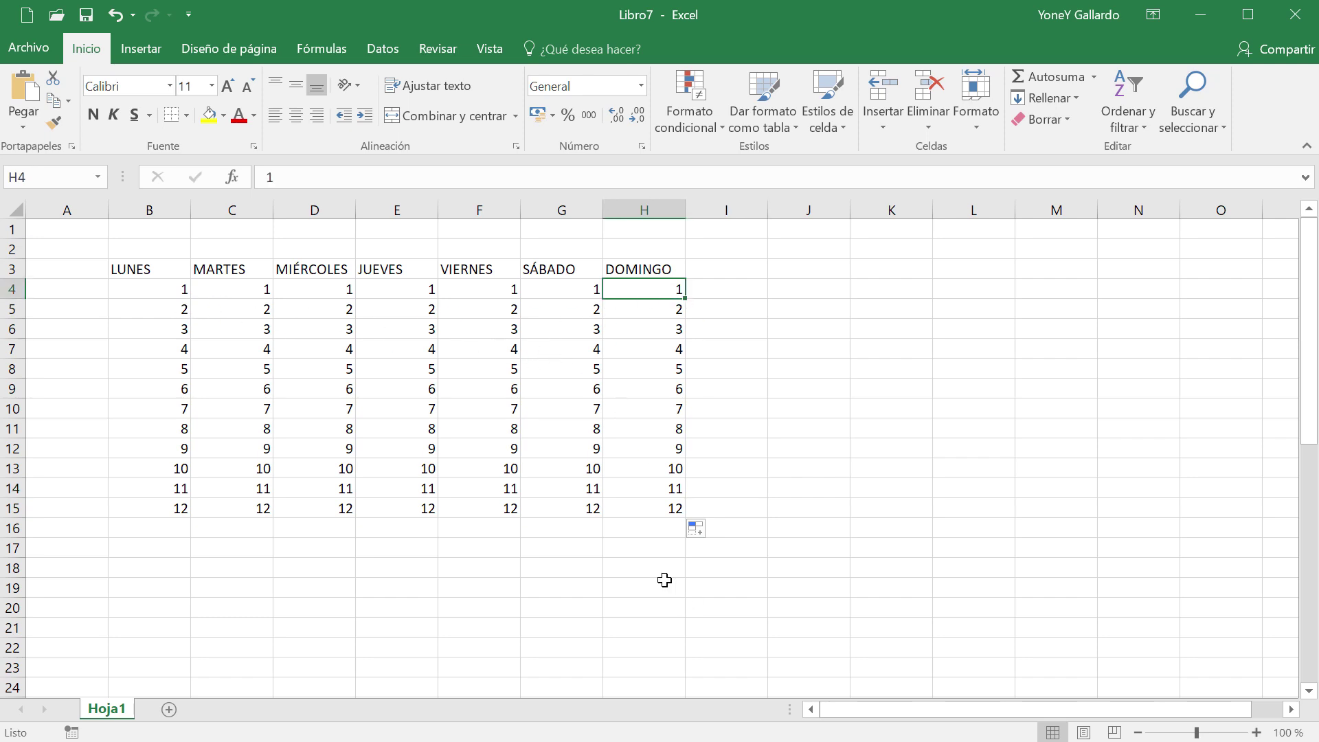
{"action": "left_click", "coordinate": [147, 288]}
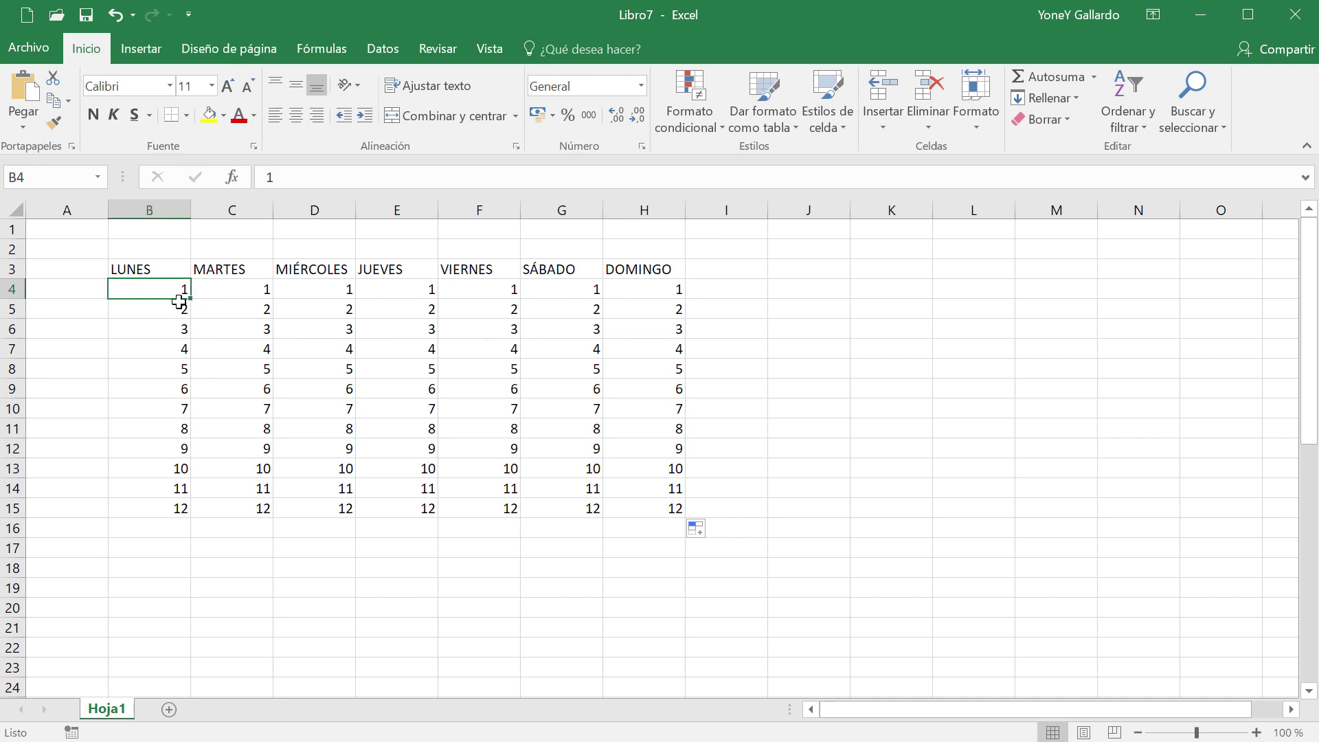
- Zoom the worksheet in to 120% and return it to 100%
{"action": "left_click", "coordinate": [259, 354]}
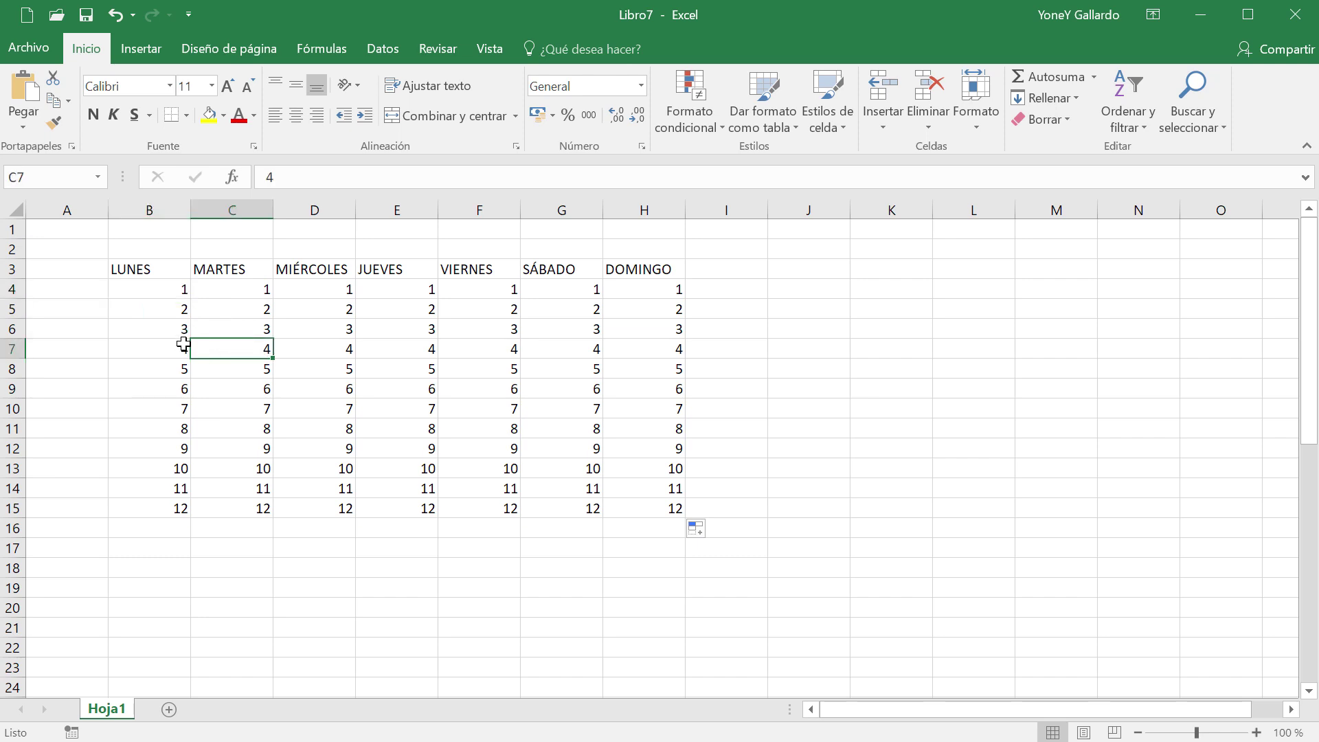
{"action": "left_click", "coordinate": [160, 271]}
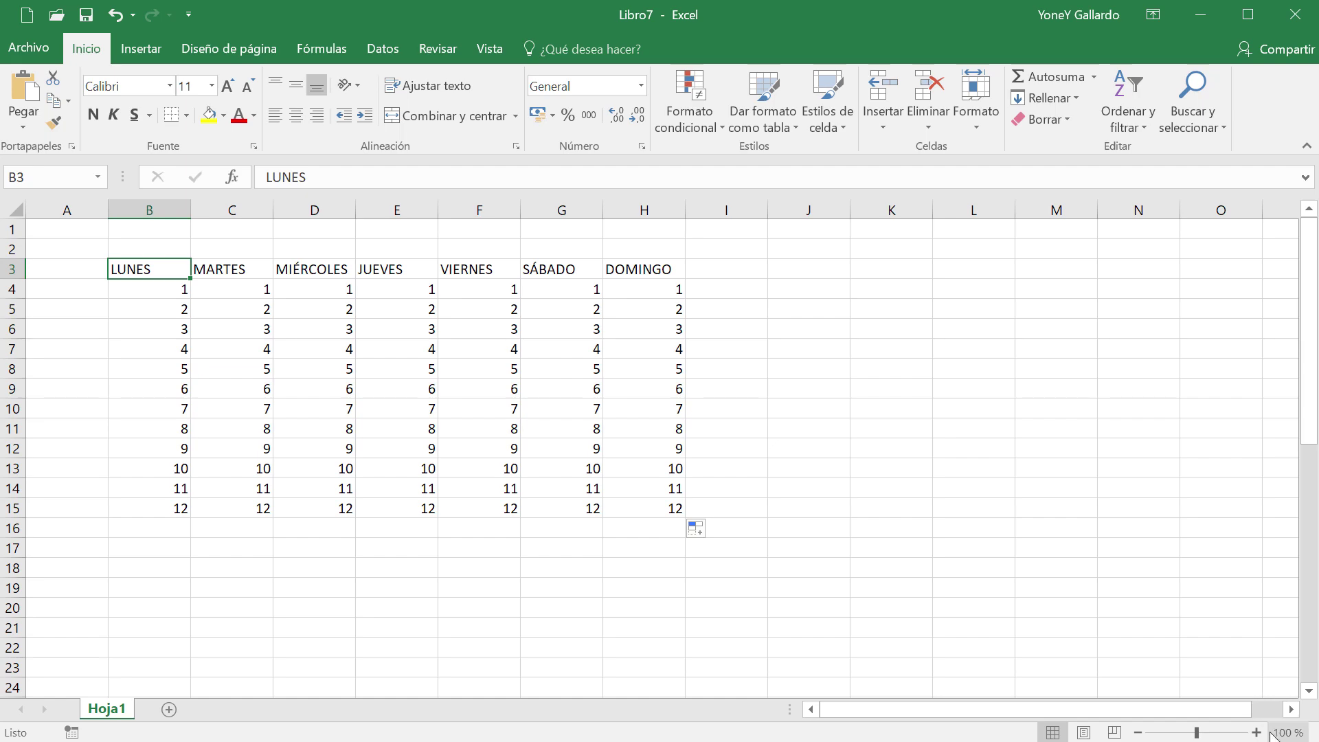
{"action": "left_click", "coordinate": [1217, 733]}
{"action": "left_click", "coordinate": [1217, 733]}
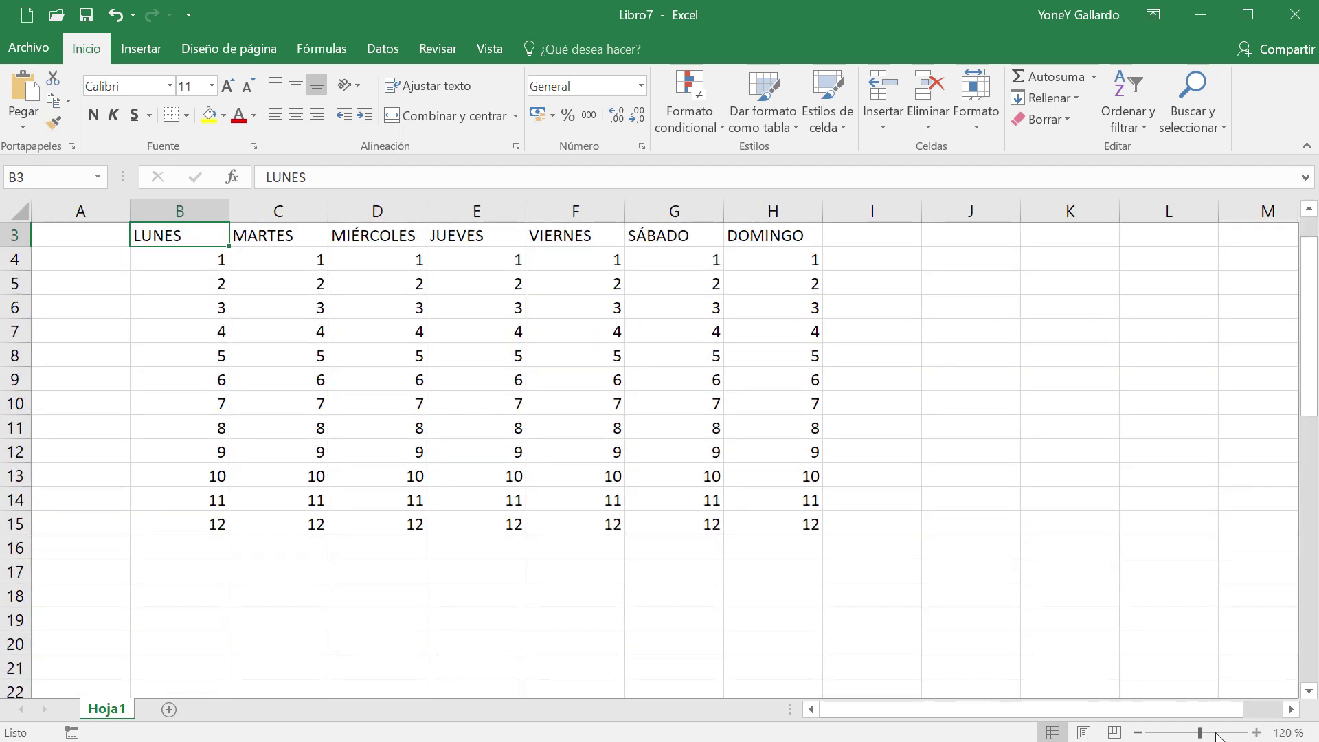
{"action": "left_click", "coordinate": [1139, 733]}
{"action": "left_click", "coordinate": [1138, 733]}
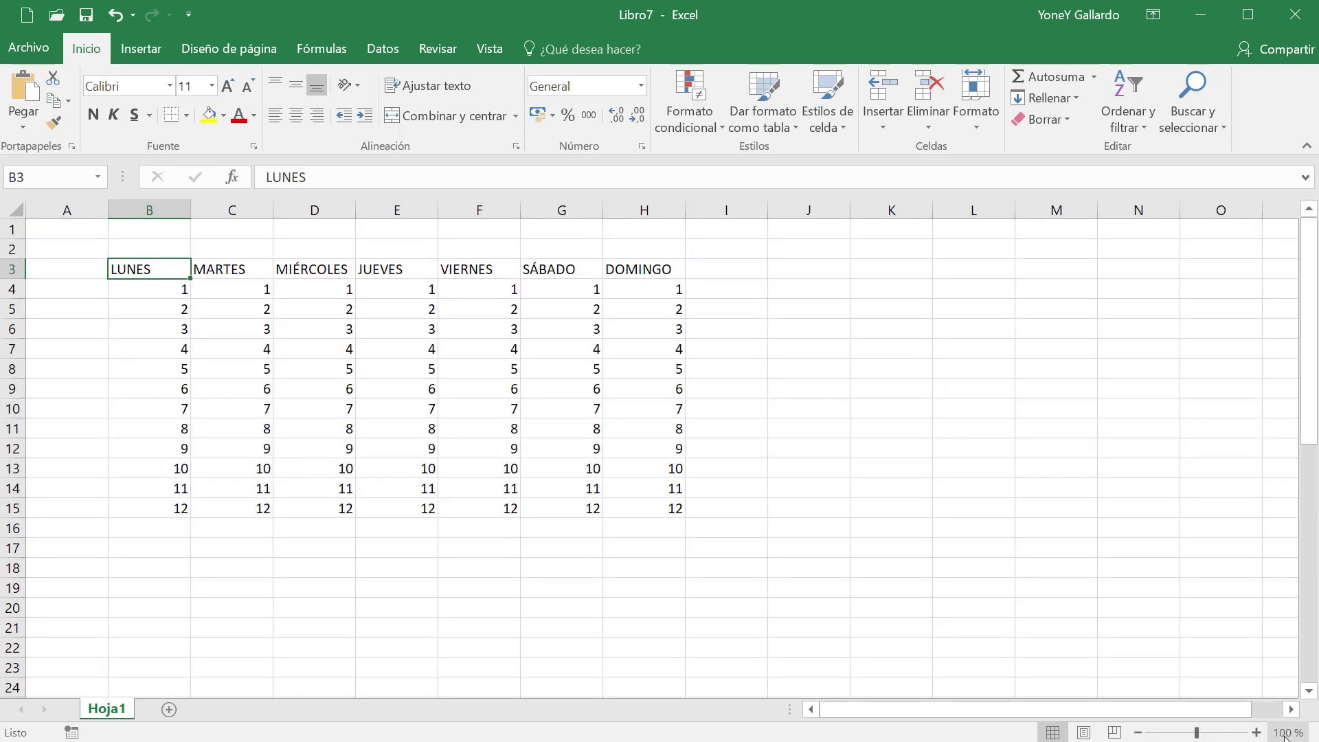
{"action": "left_click", "coordinate": [1285, 733]}
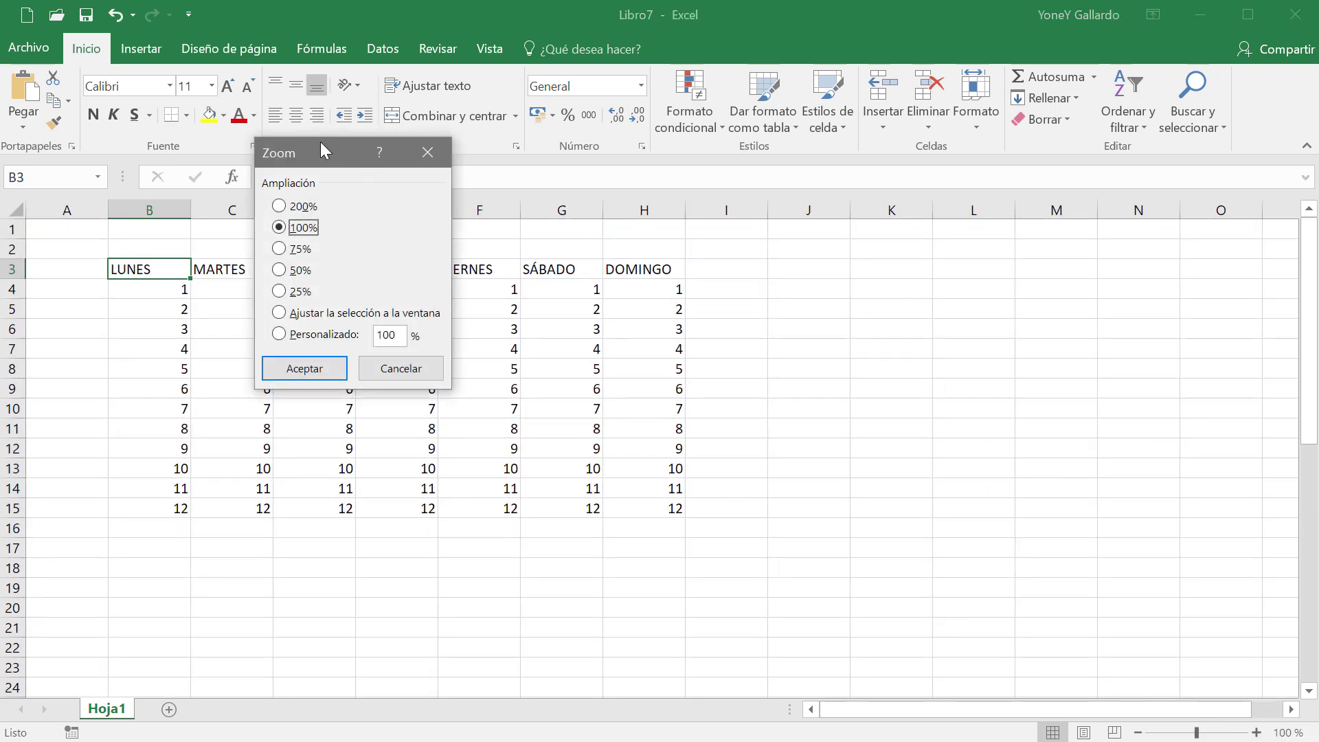
{"action": "left_click_drag", "start_coordinate": [321, 147], "coordinate": [441, 228]}
{"action": "left_click", "coordinate": [399, 286]}
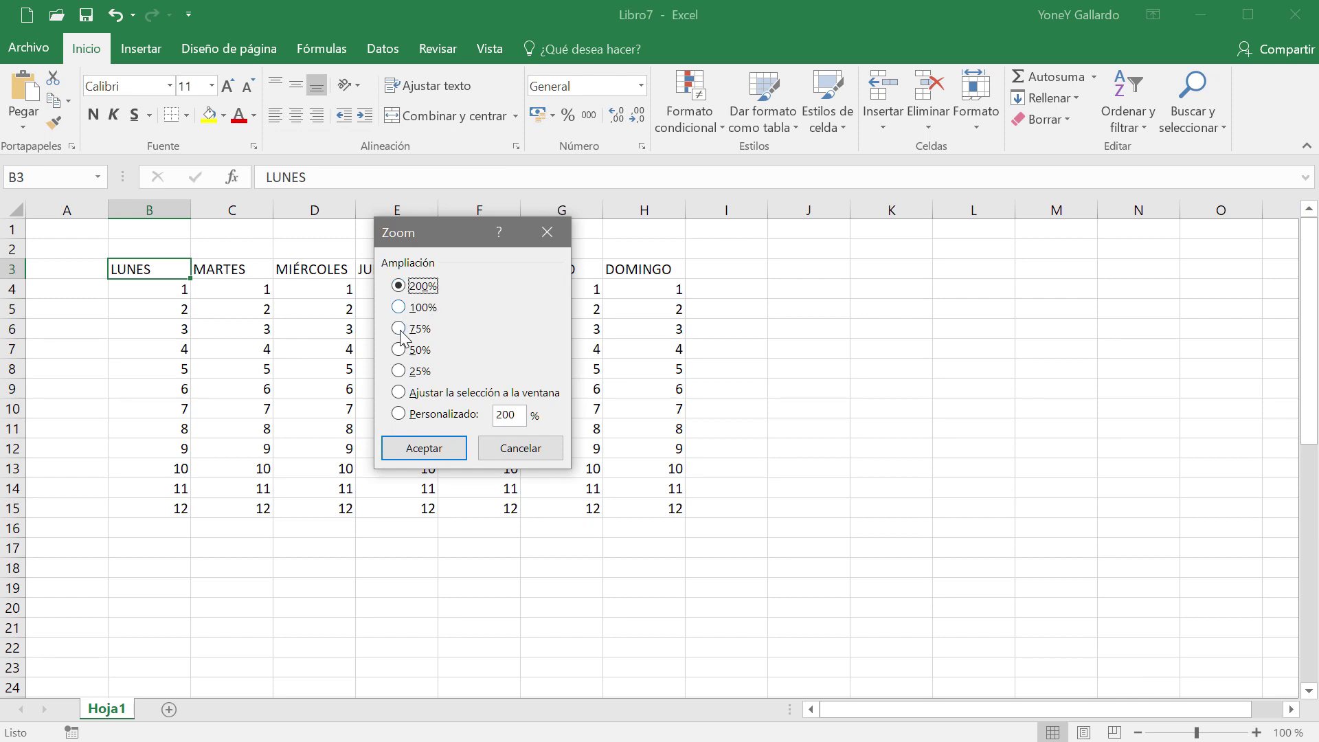
{"action": "left_click", "coordinate": [431, 415]}
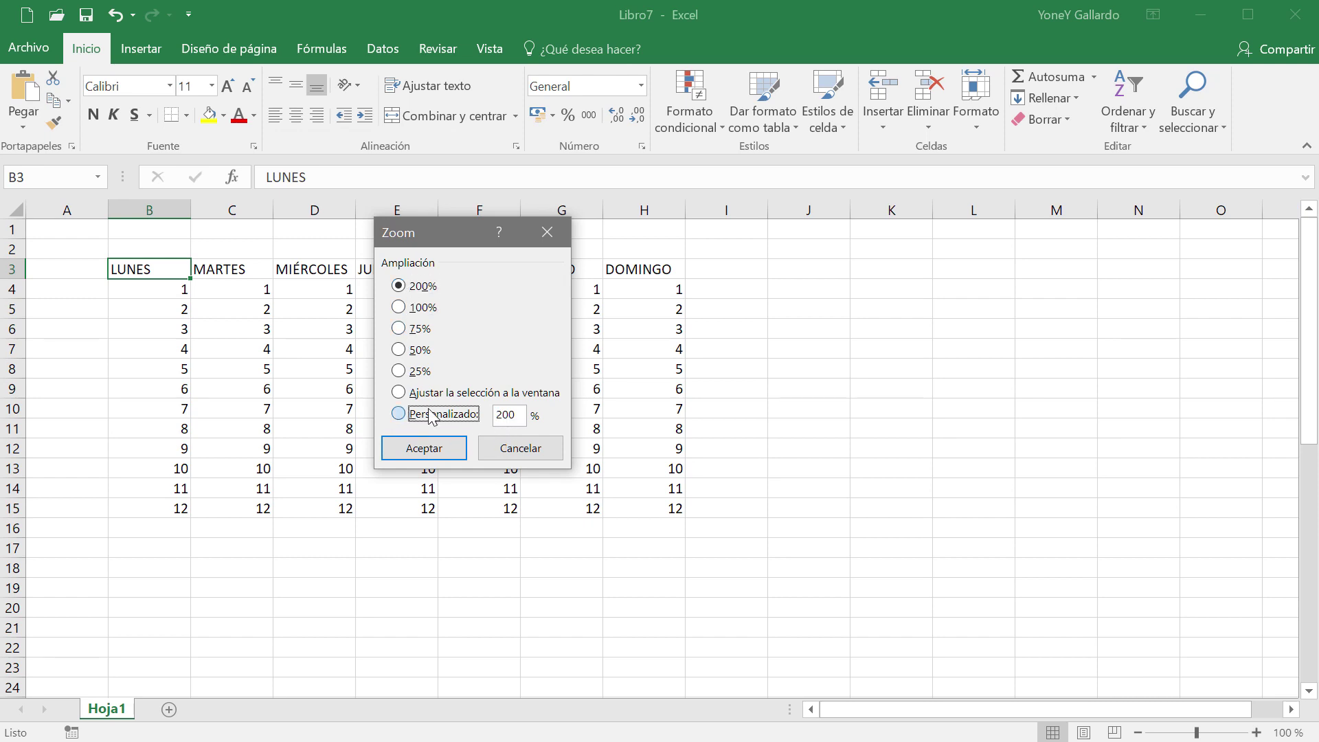
{"action": "left_click", "coordinate": [520, 448]}
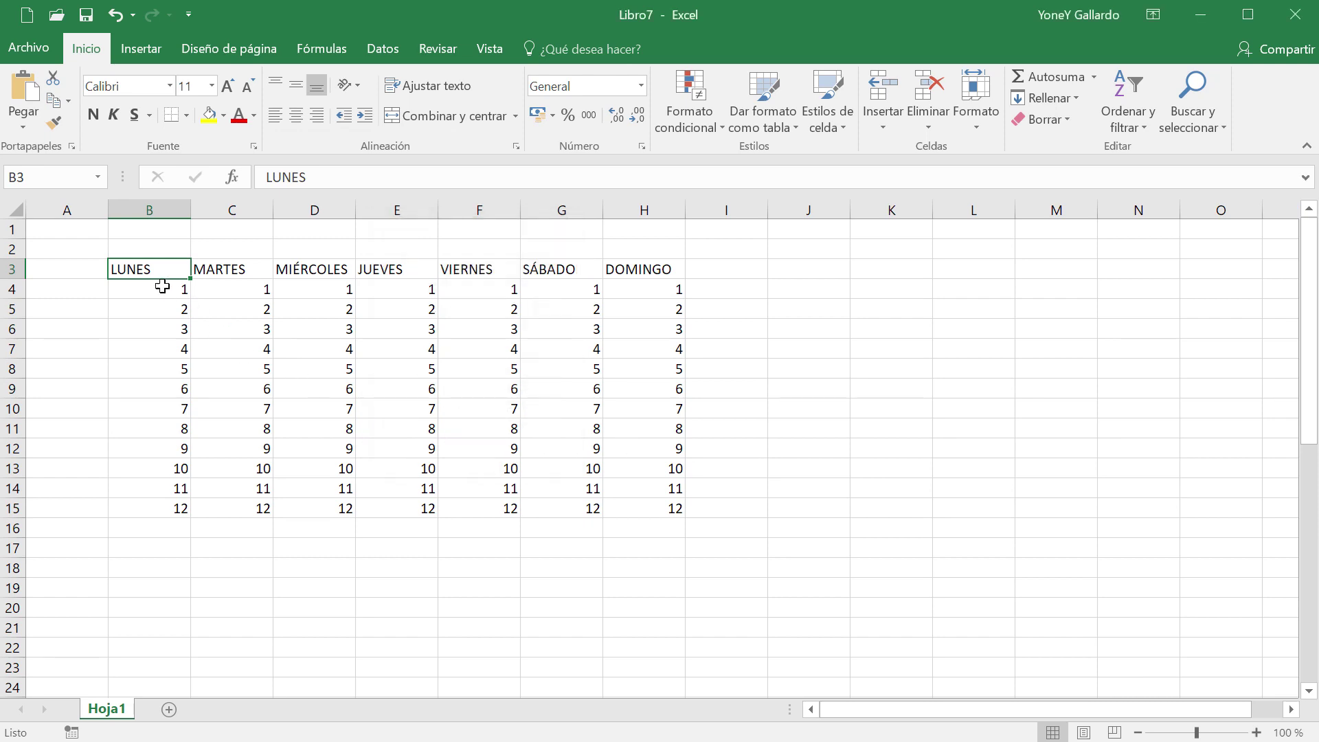
- Switch to the Fotos window to view the keyboard picture T.jpg, and minimize it to return to the worksheet
{"action": "key", "text": "Down"}
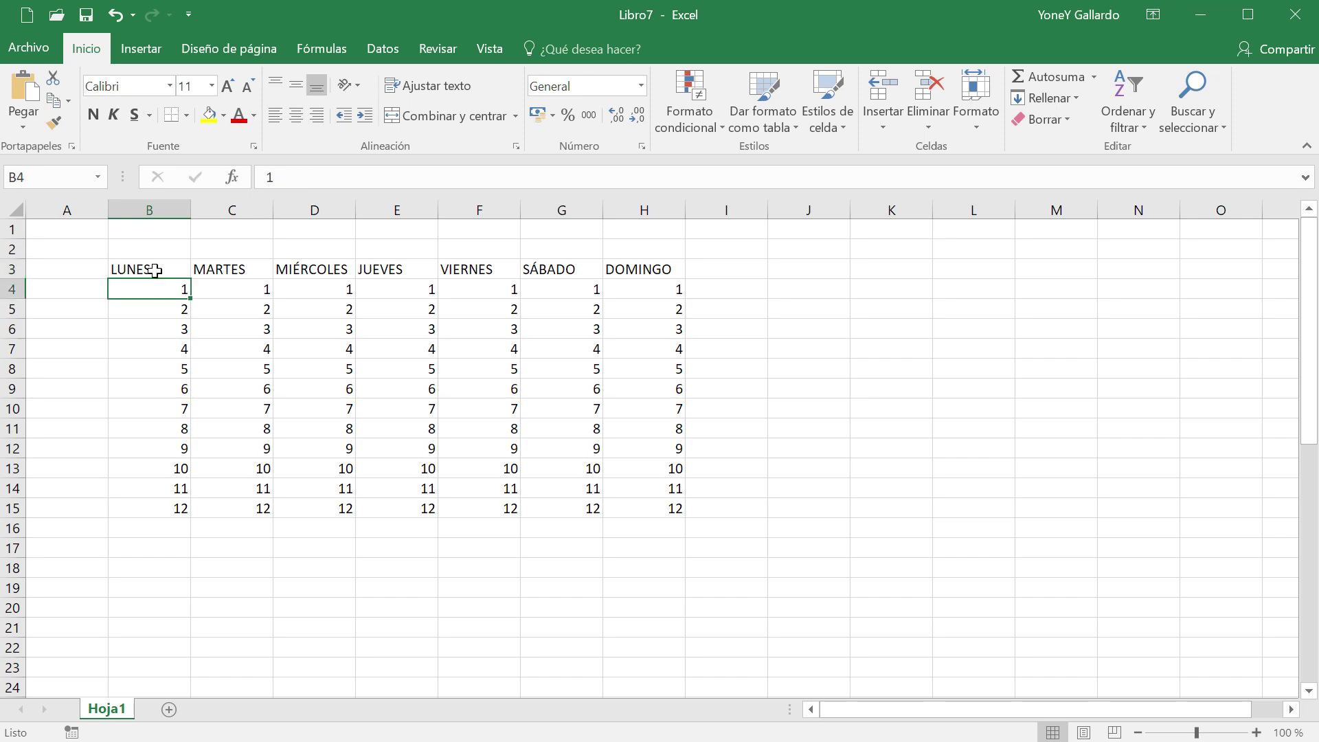
{"action": "key", "text": "Up"}
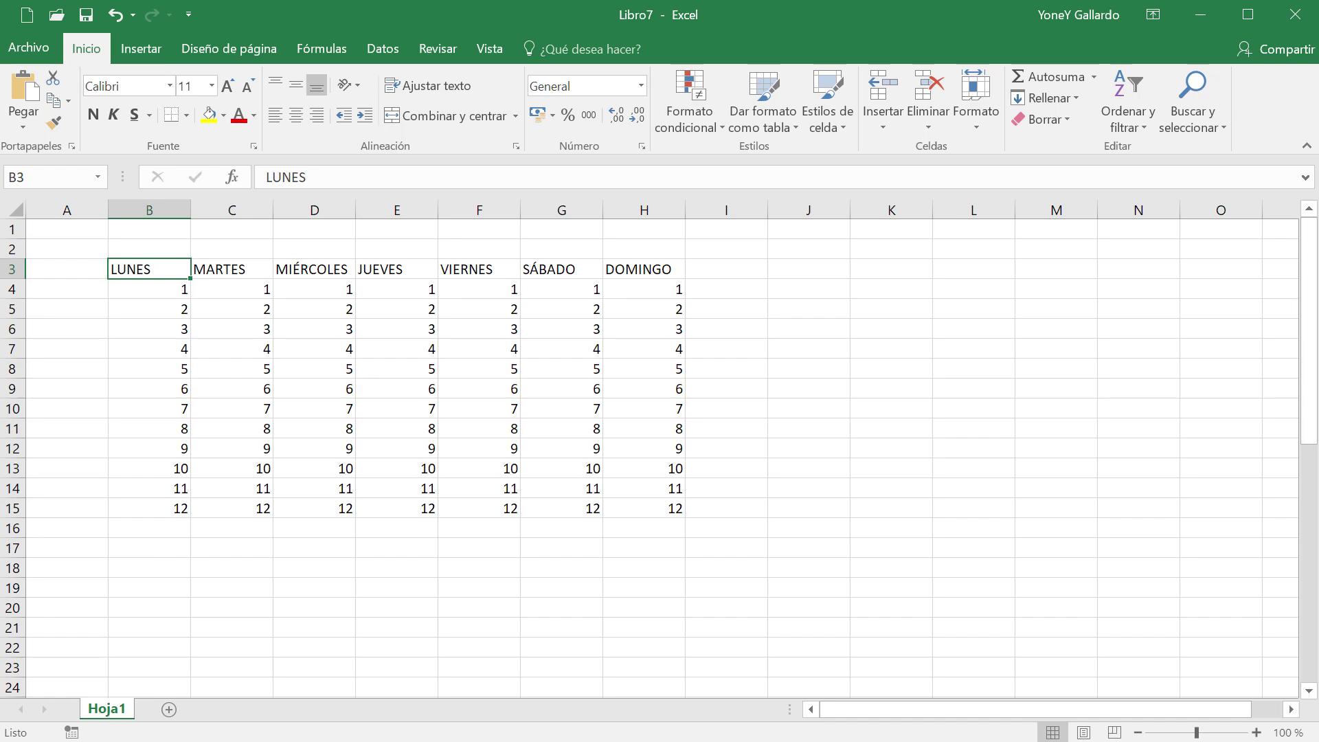
{"action": "key", "text": "alt+Tab"}
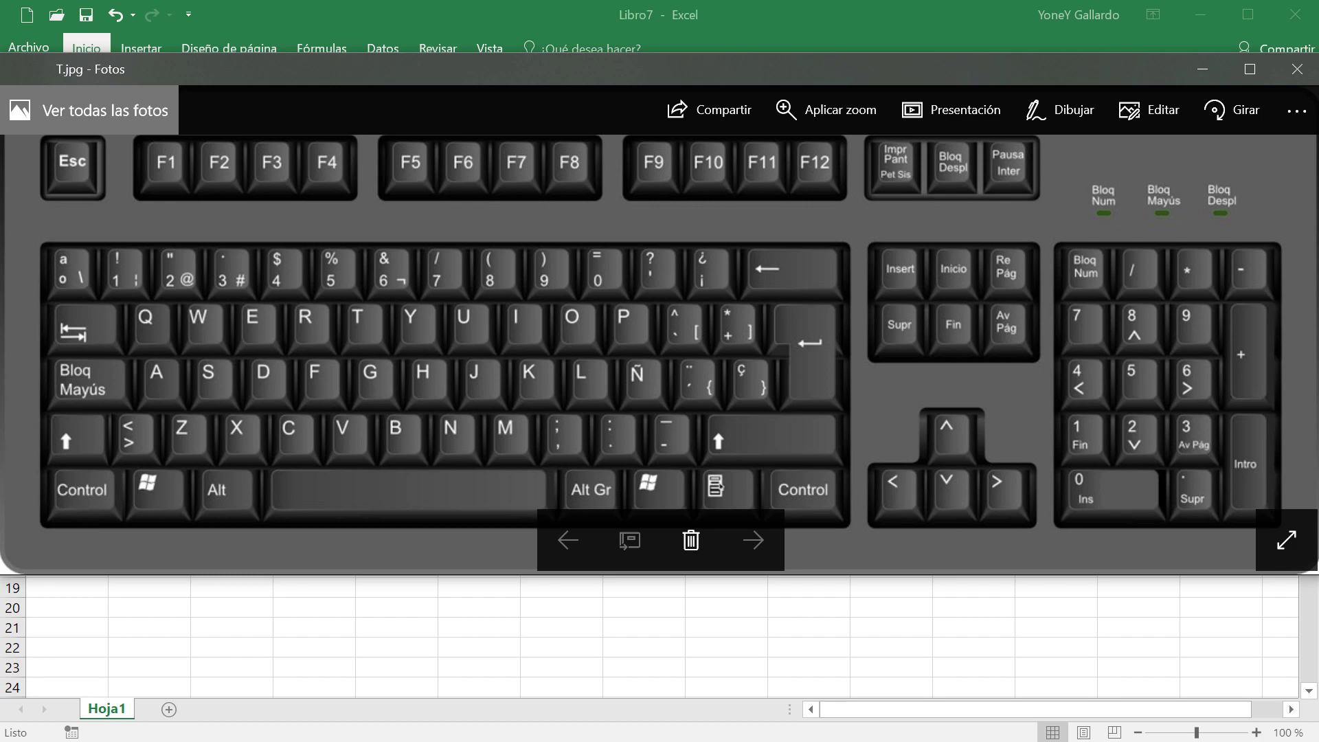
{"action": "left_click", "coordinate": [1202, 68]}
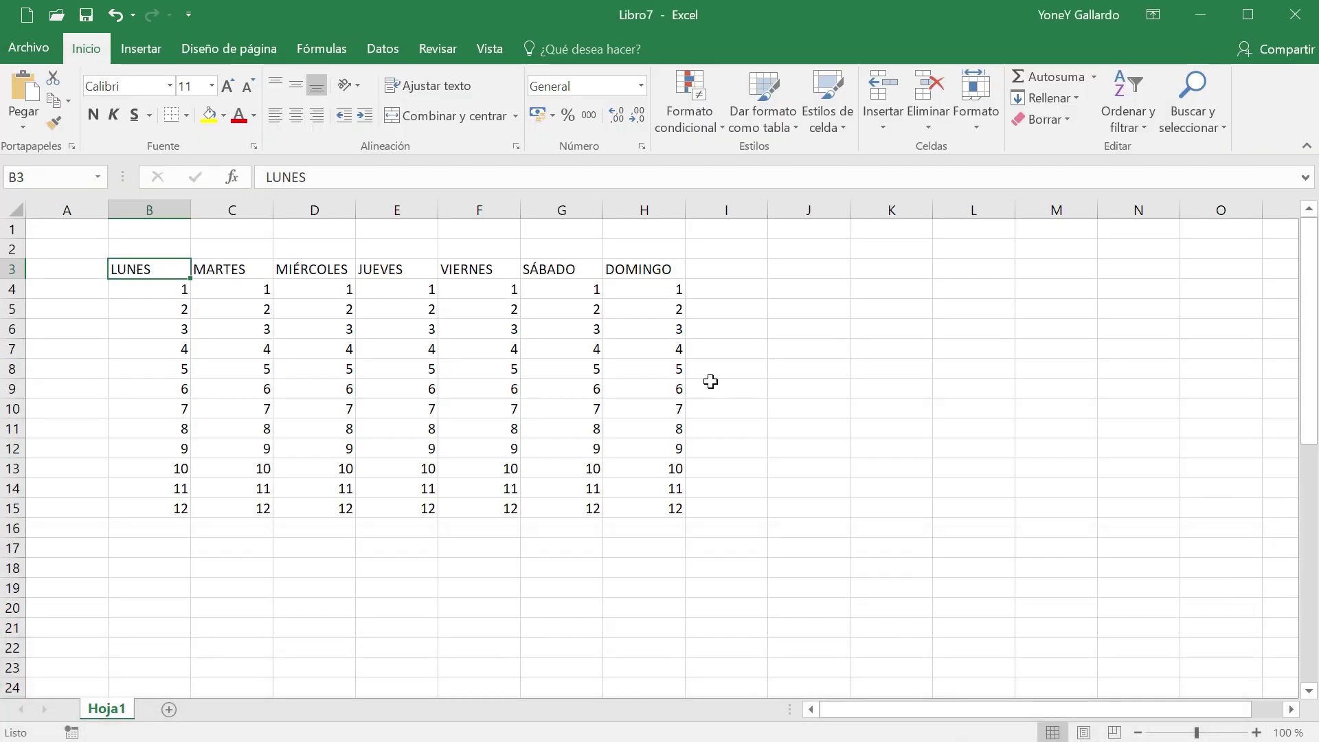
- Zoom the worksheet in and out through small and large magnifications, finishing at 130%
{"action": "left_click", "coordinate": [176, 289]}
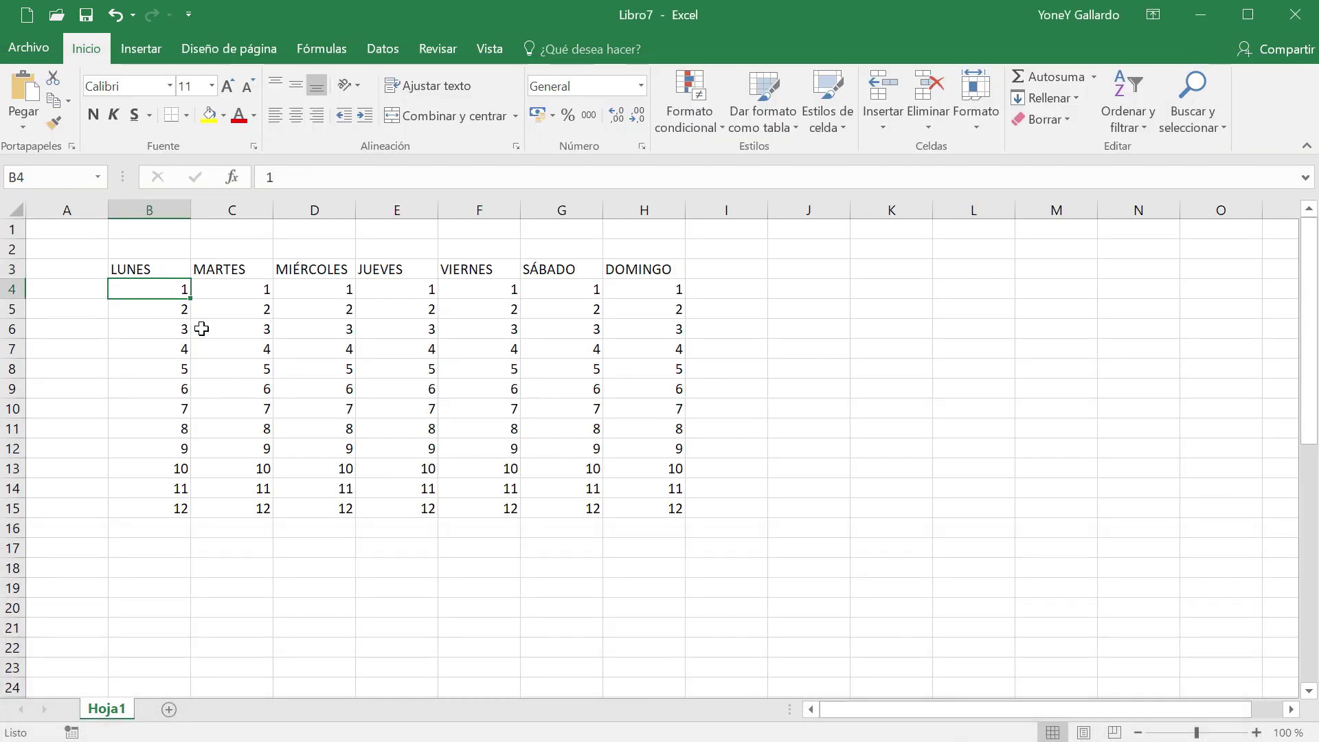
{"action": "scroll", "coordinate": [238, 415], "scroll_direction": "up", "scroll_amount": 4, "text": "ctrl"}
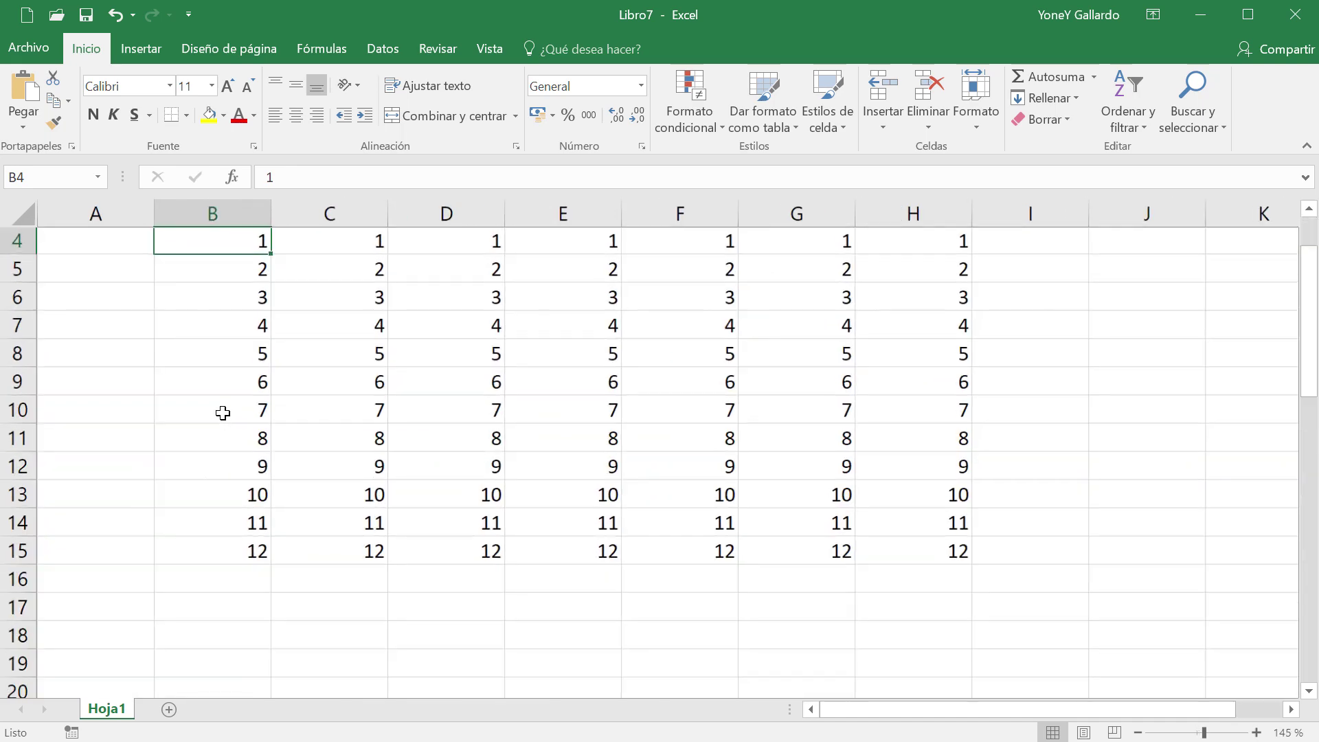
{"action": "scroll", "coordinate": [383, 441], "scroll_direction": "up", "scroll_amount": 1}
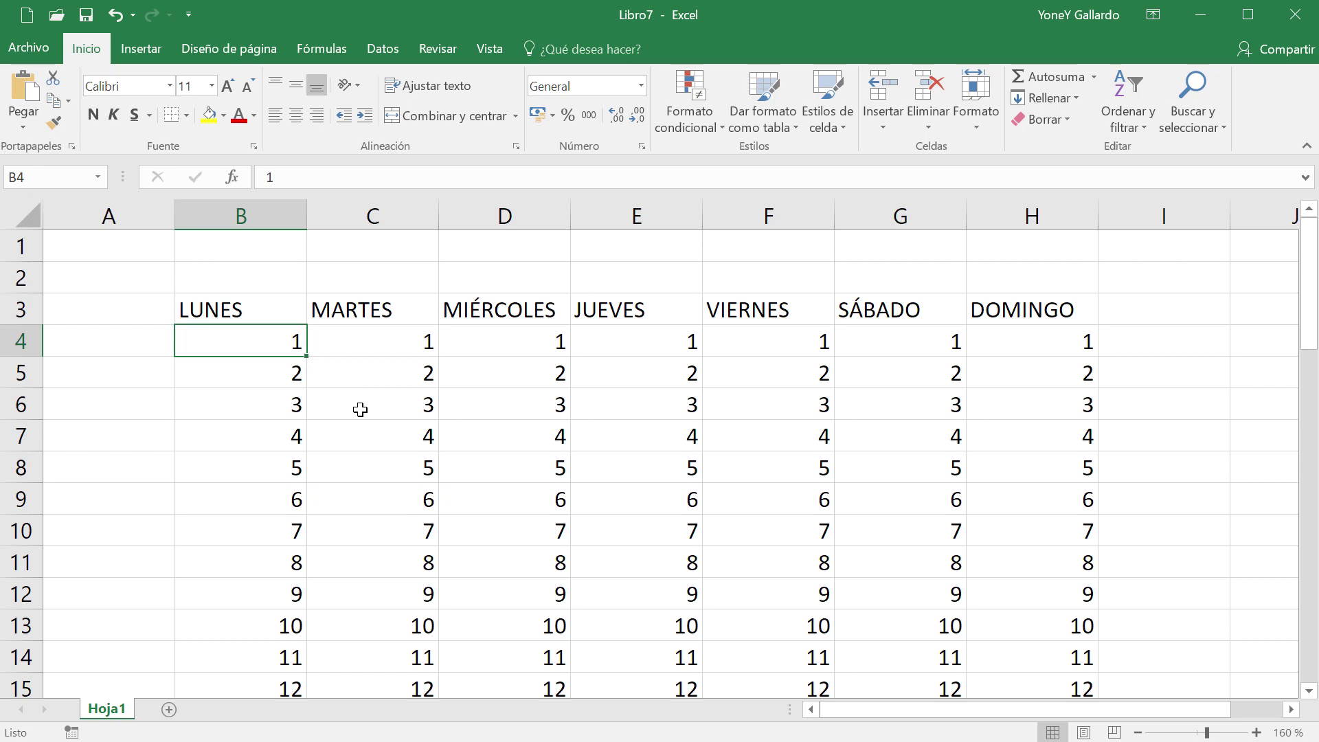
{"action": "scroll", "coordinate": [360, 410], "scroll_direction": "down", "scroll_amount": 6, "text": "ctrl"}
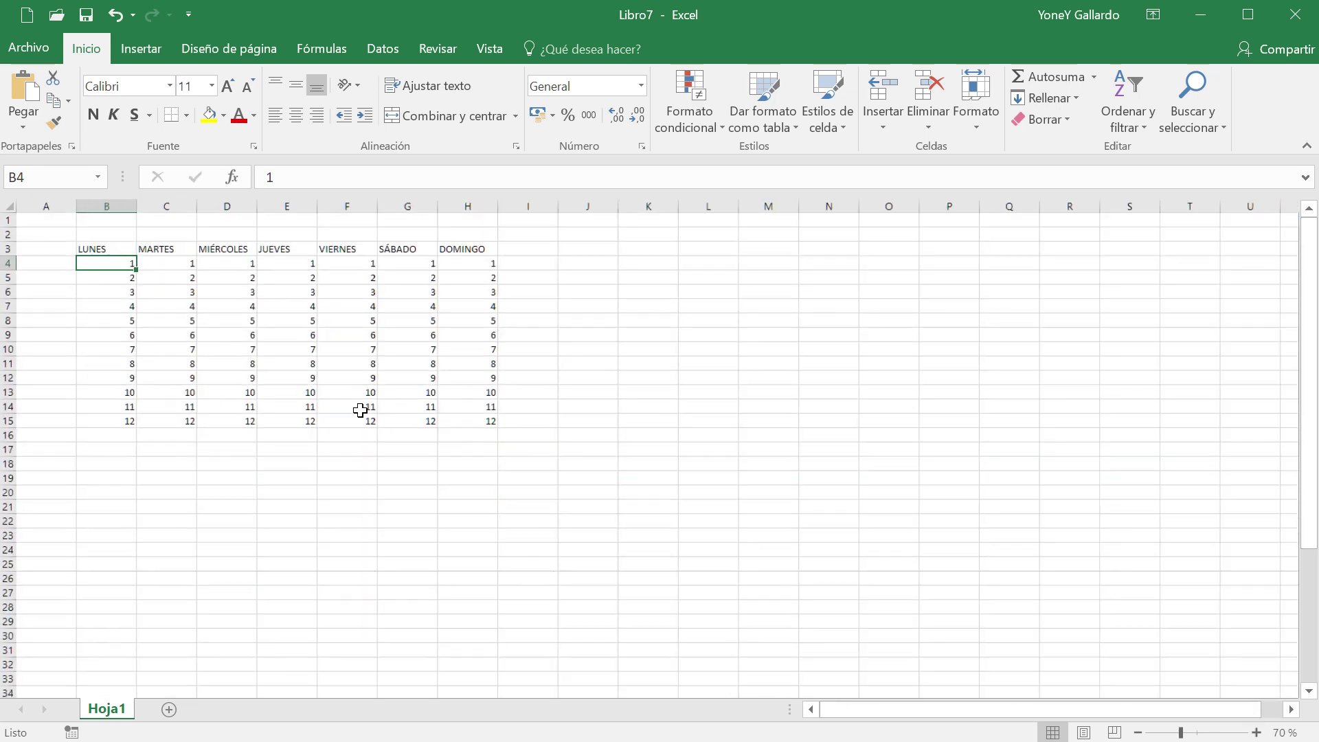
{"action": "scroll", "coordinate": [360, 410], "scroll_direction": "up", "scroll_amount": 4, "text": "ctrl"}
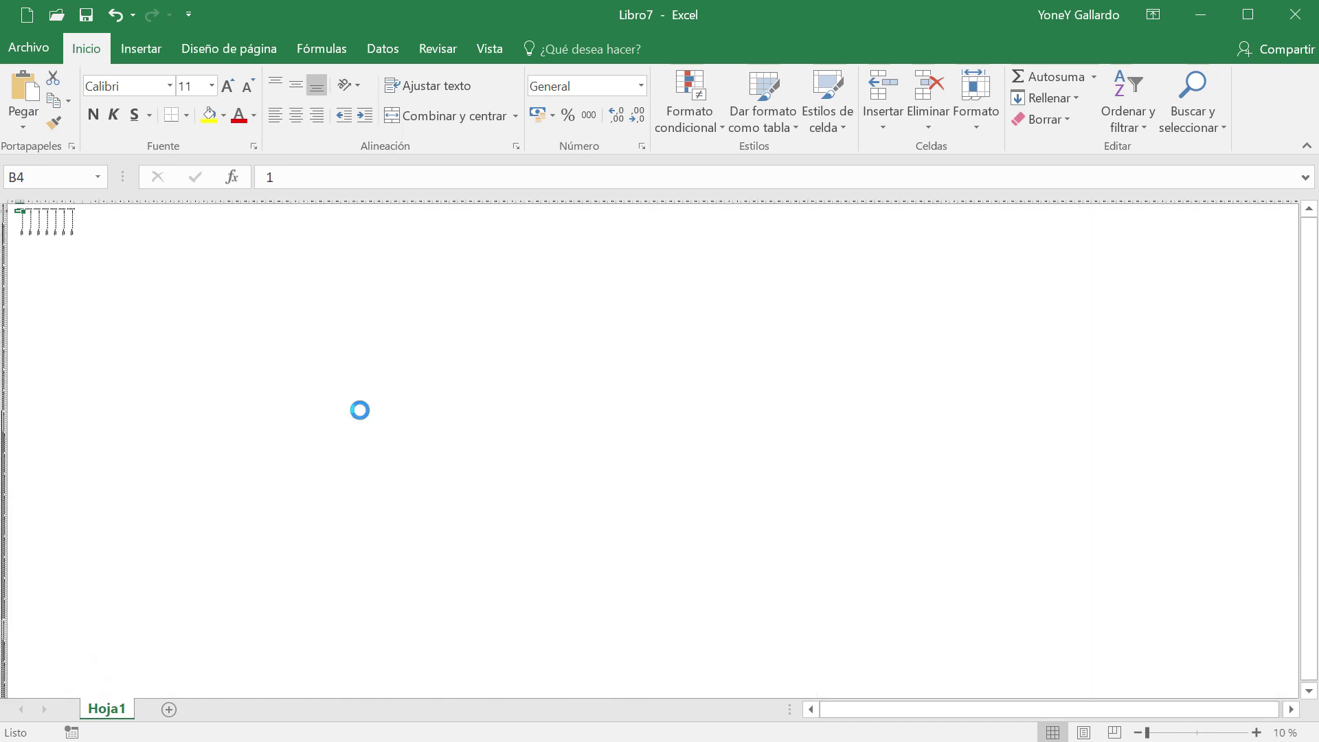
{"action": "scroll", "coordinate": [360, 410], "scroll_direction": "up", "scroll_amount": 10, "text": "ctrl"}
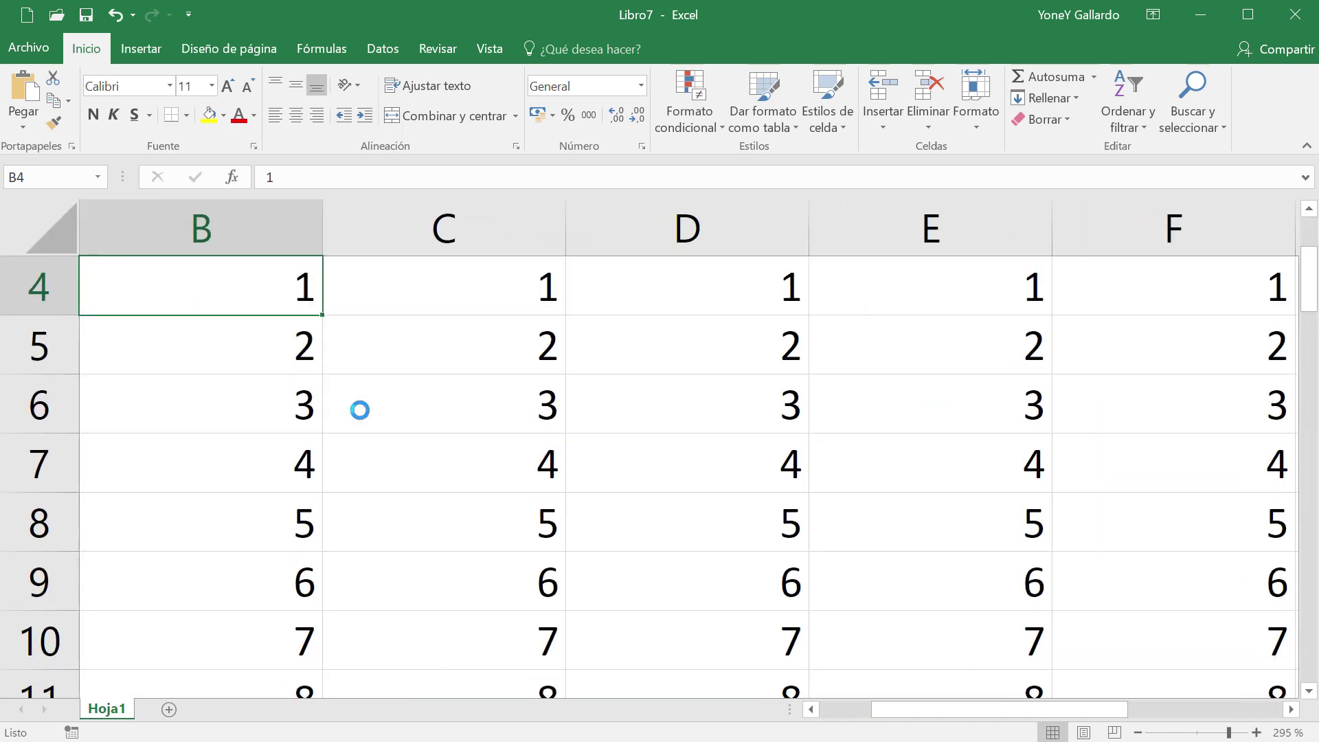
{"action": "scroll", "coordinate": [360, 410], "scroll_direction": "down", "scroll_amount": 8, "text": "ctrl"}
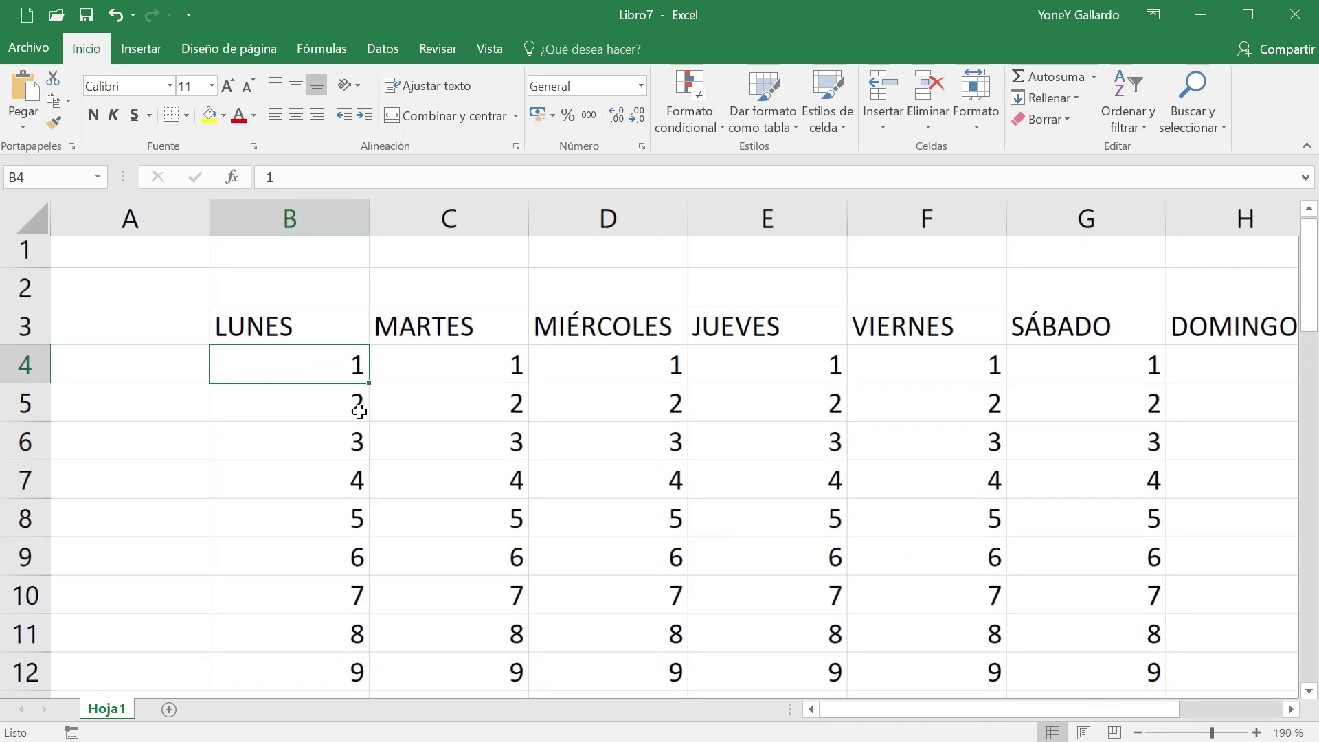
{"action": "scroll", "coordinate": [360, 410], "scroll_direction": "down", "scroll_amount": 3, "text": "ctrl"}
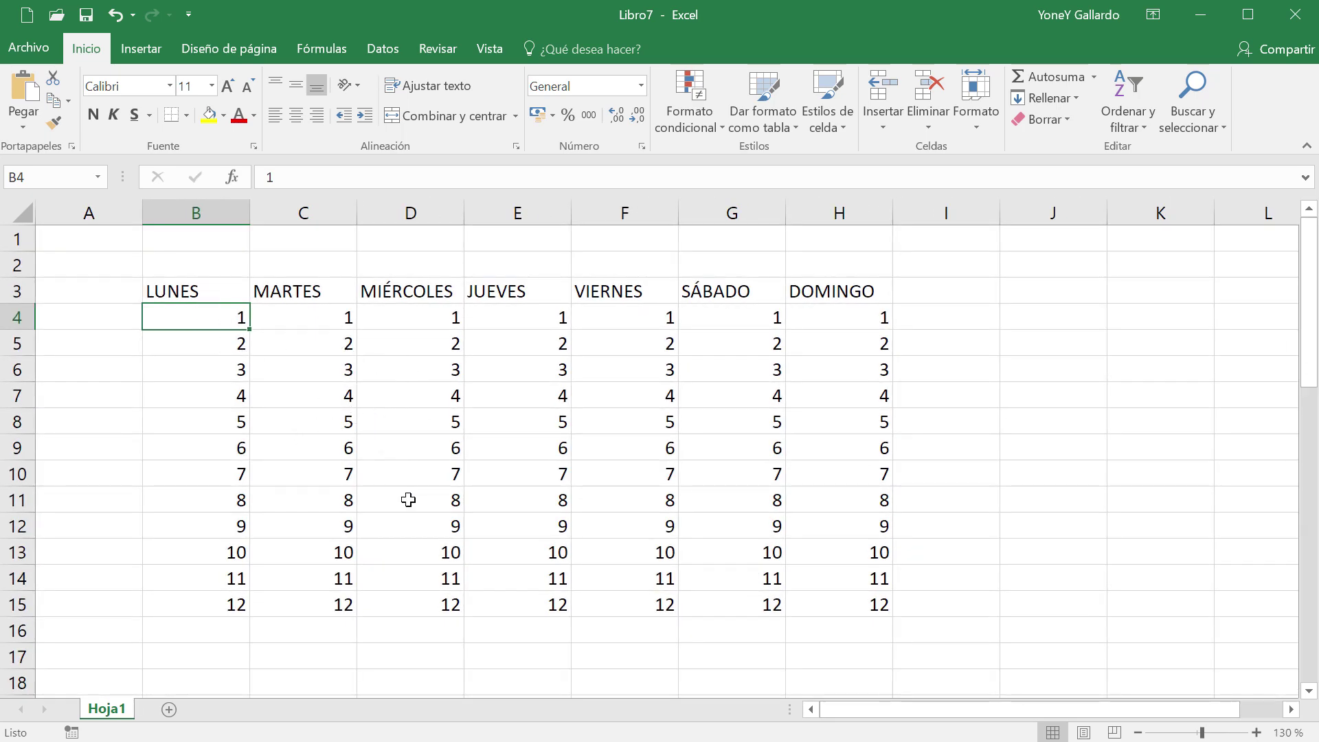
{"action": "left_click", "coordinate": [302, 309]}
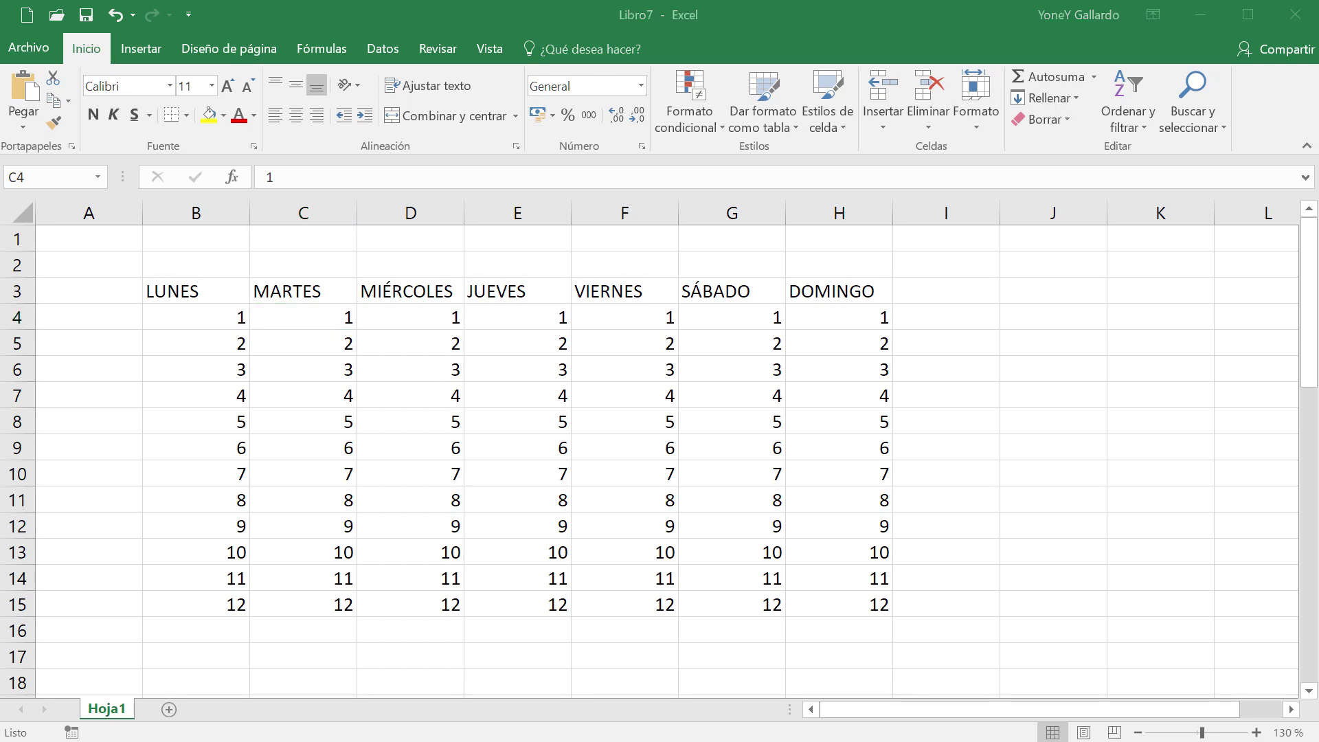
{"action": "left_click", "coordinate": [424, 381]}
{"action": "left_click", "coordinate": [211, 291]}
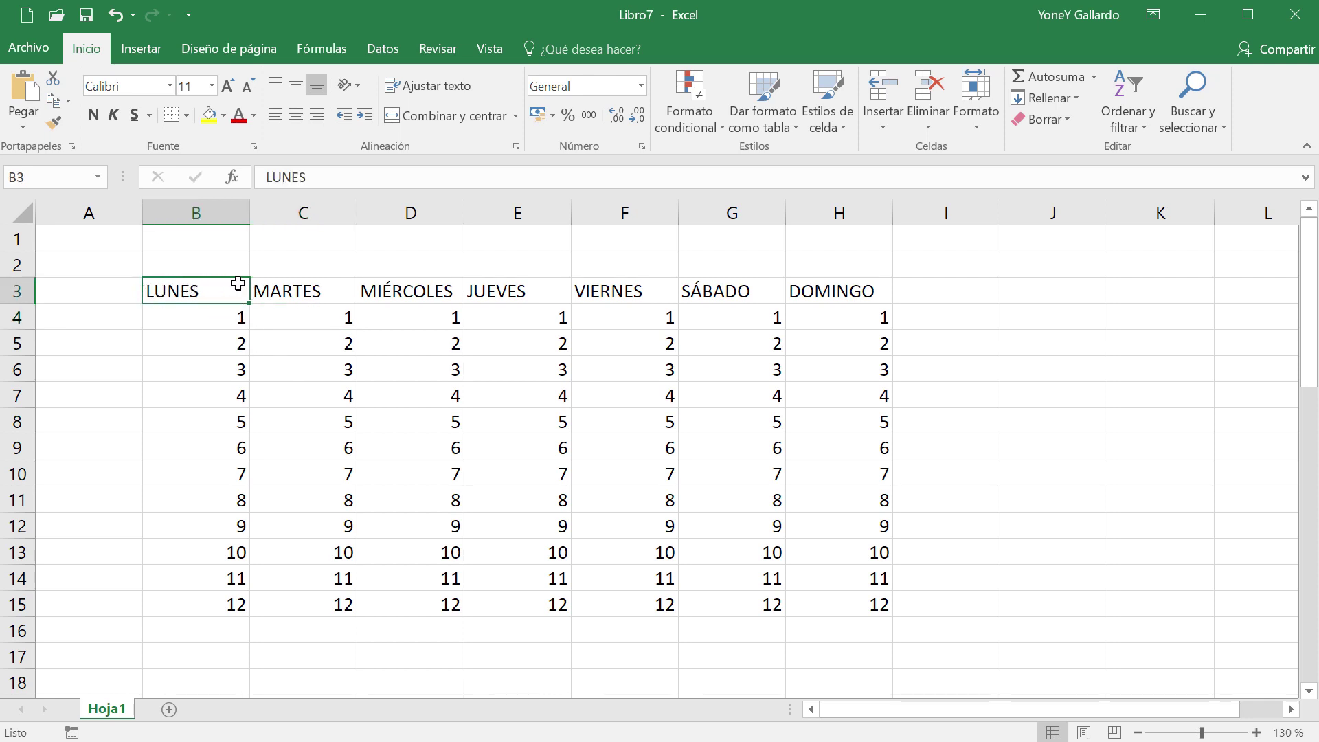
{"action": "left_click", "coordinate": [210, 324]}
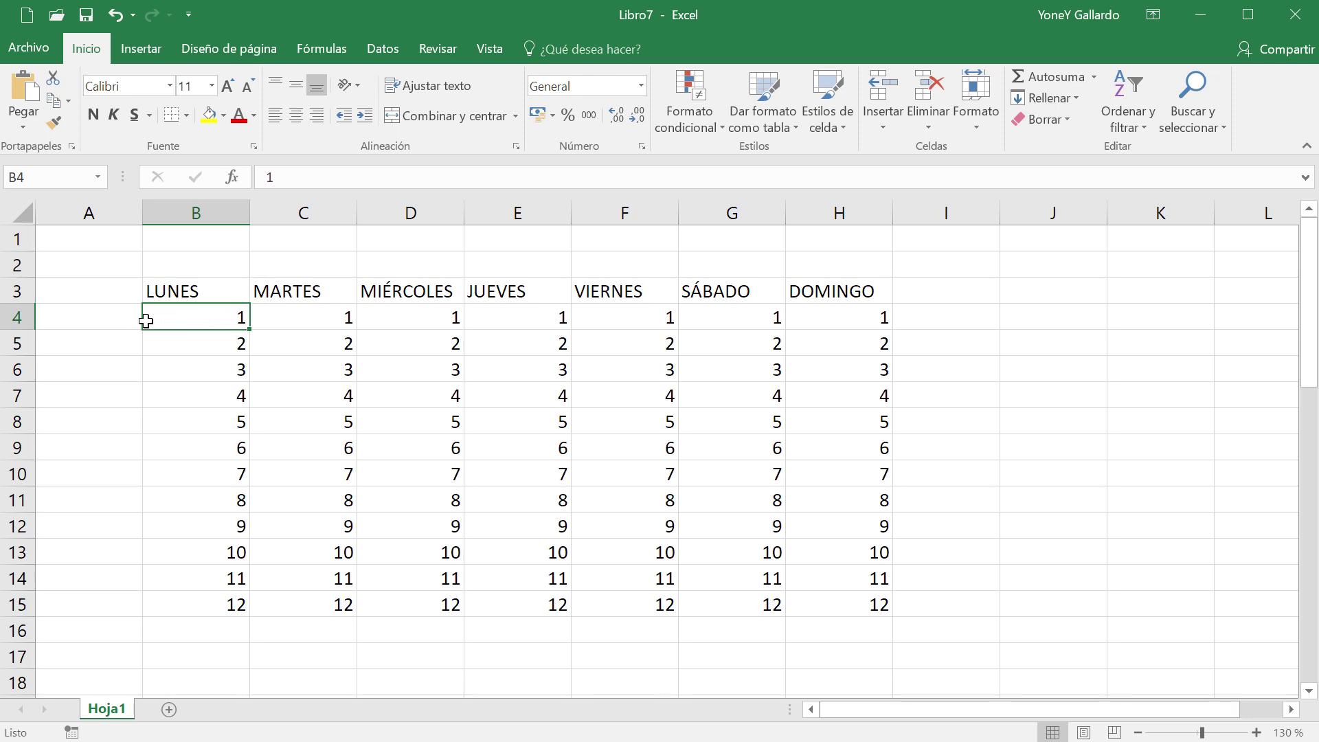
{"action": "left_click", "coordinate": [196, 290]}
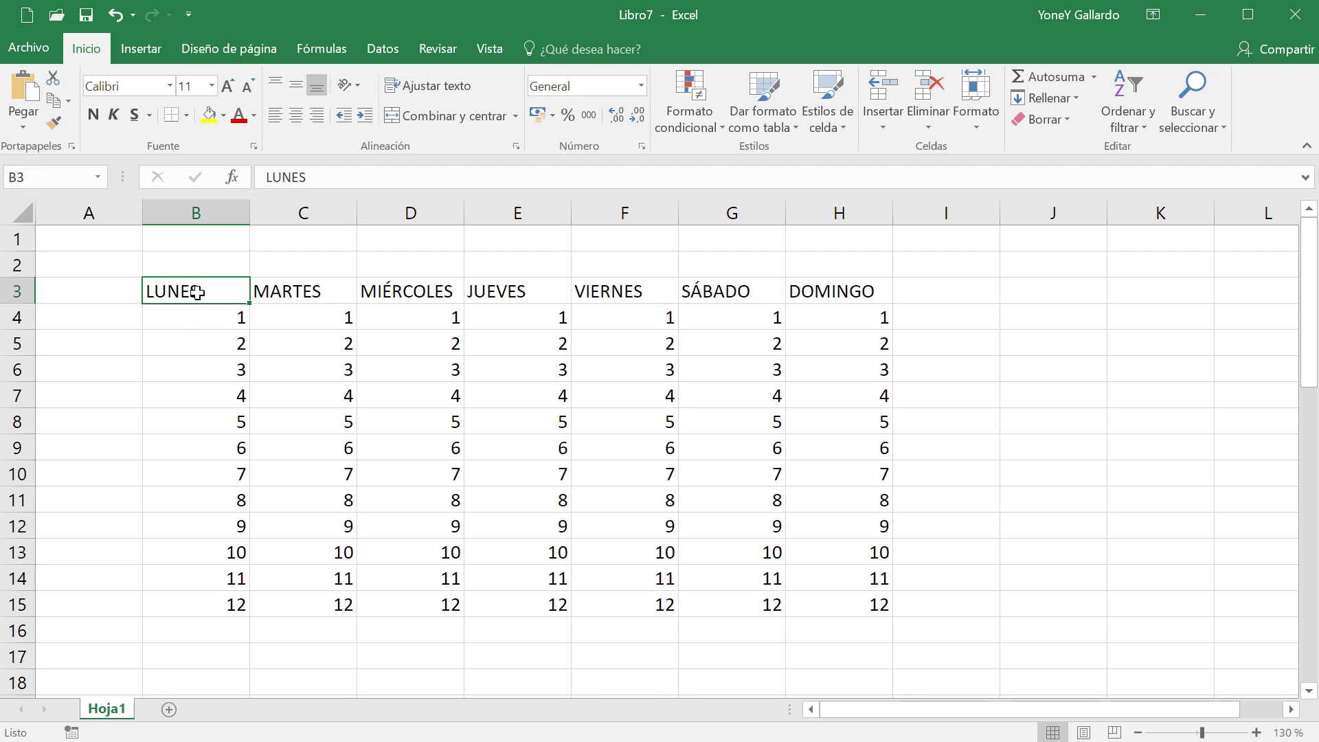
- Narrow column B to slightly wider than the LUNES header and make row 3 nearly twice the normal row height
{"action": "left_click_drag", "start_coordinate": [251, 209], "coordinate": [186, 206]}
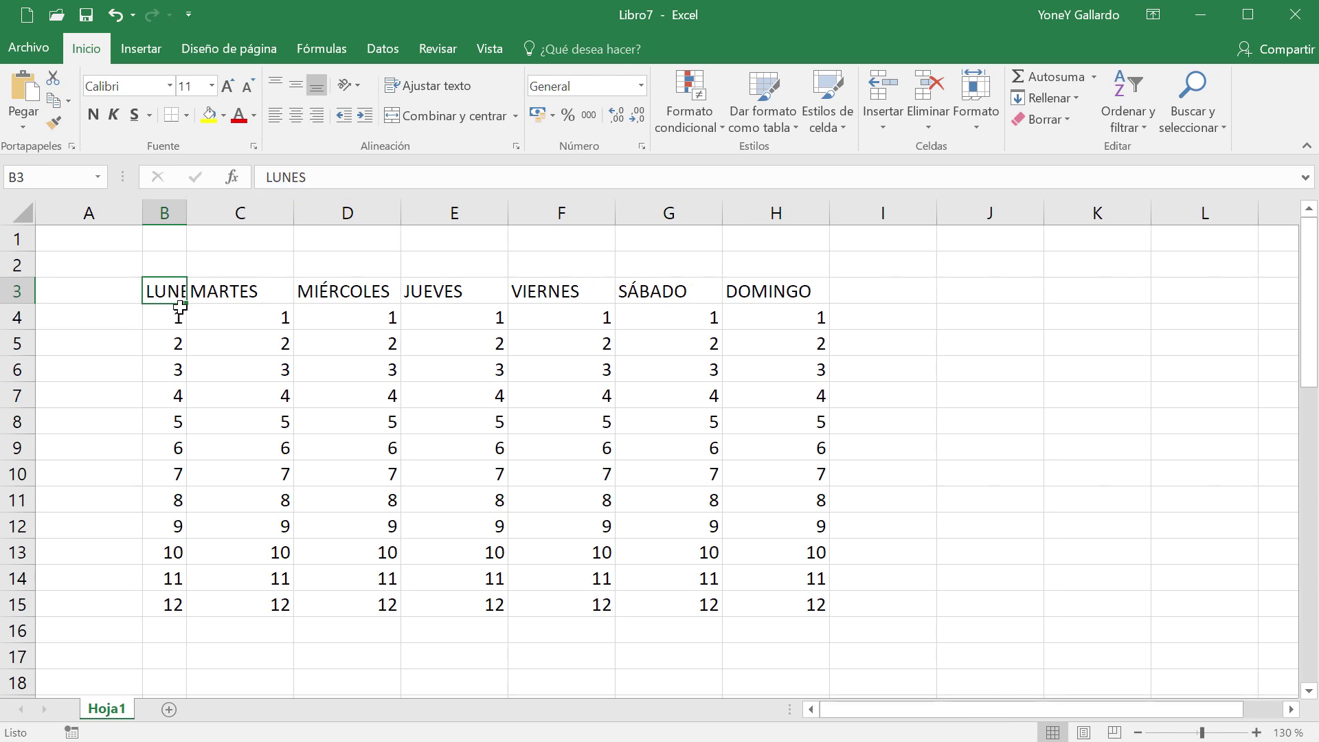
{"action": "left_click_drag", "start_coordinate": [184, 211], "coordinate": [217, 211]}
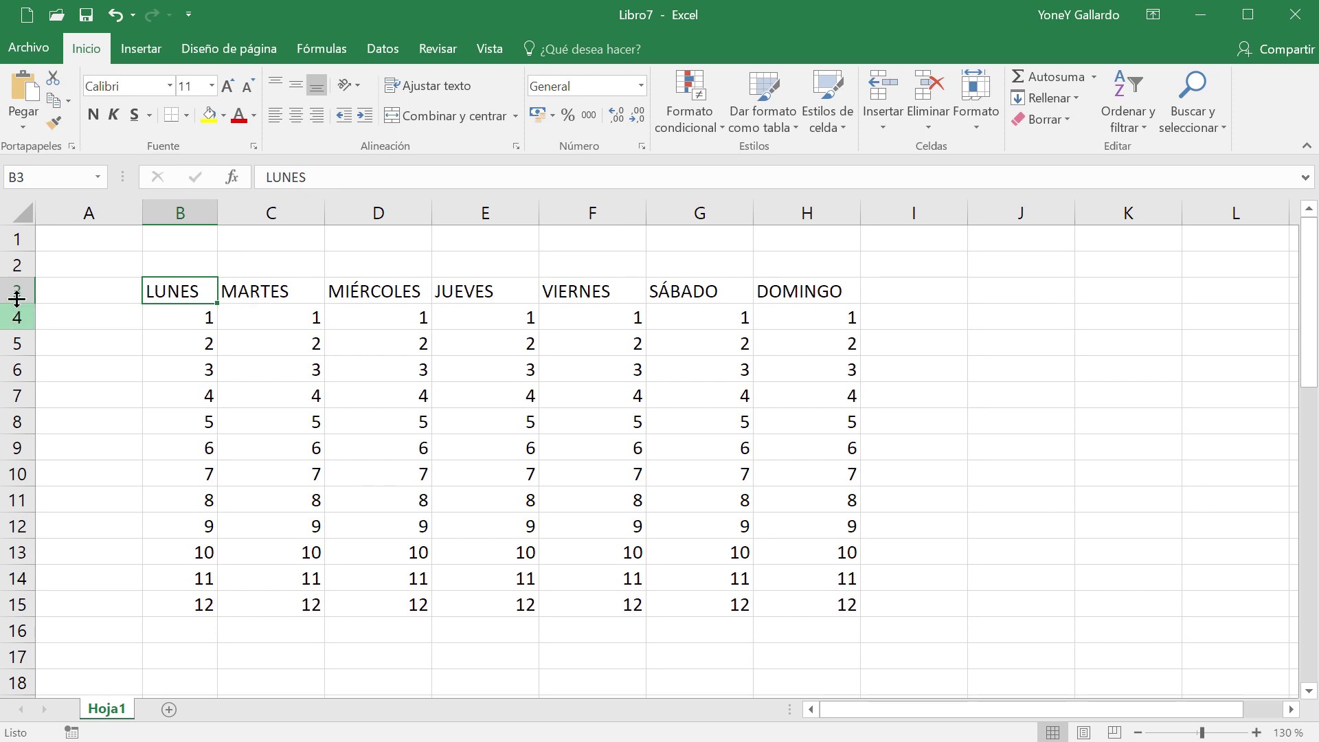
{"action": "mouse_move", "coordinate": [16, 303]}
{"action": "left_mouse_down"}
{"action": "mouse_move", "coordinate": [23, 369]}
{"action": "mouse_move", "coordinate": [41, 285]}
{"action": "mouse_move", "coordinate": [20, 285]}
{"action": "mouse_move", "coordinate": [21, 324]}
{"action": "left_mouse_up"}
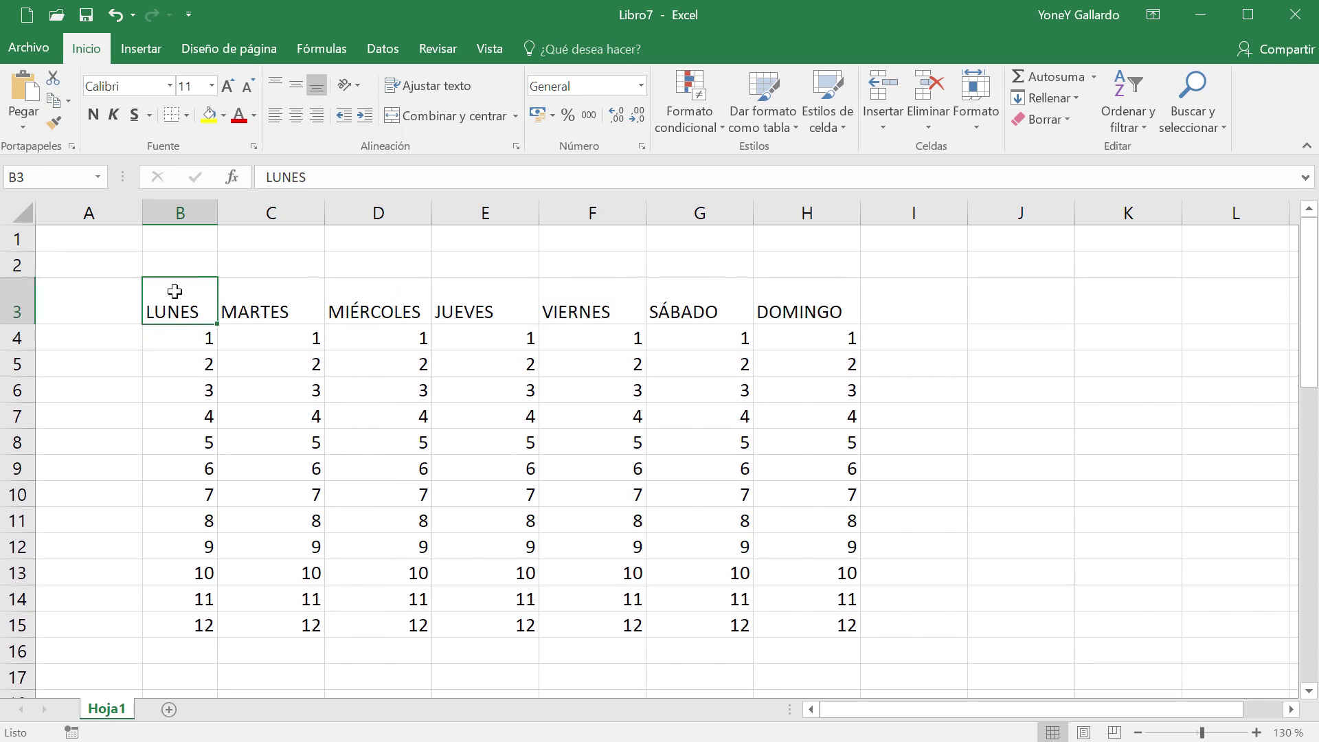
- Widen column B far beyond its contents, and autofit its width to the LUNES header
{"action": "left_click", "coordinate": [255, 294]}
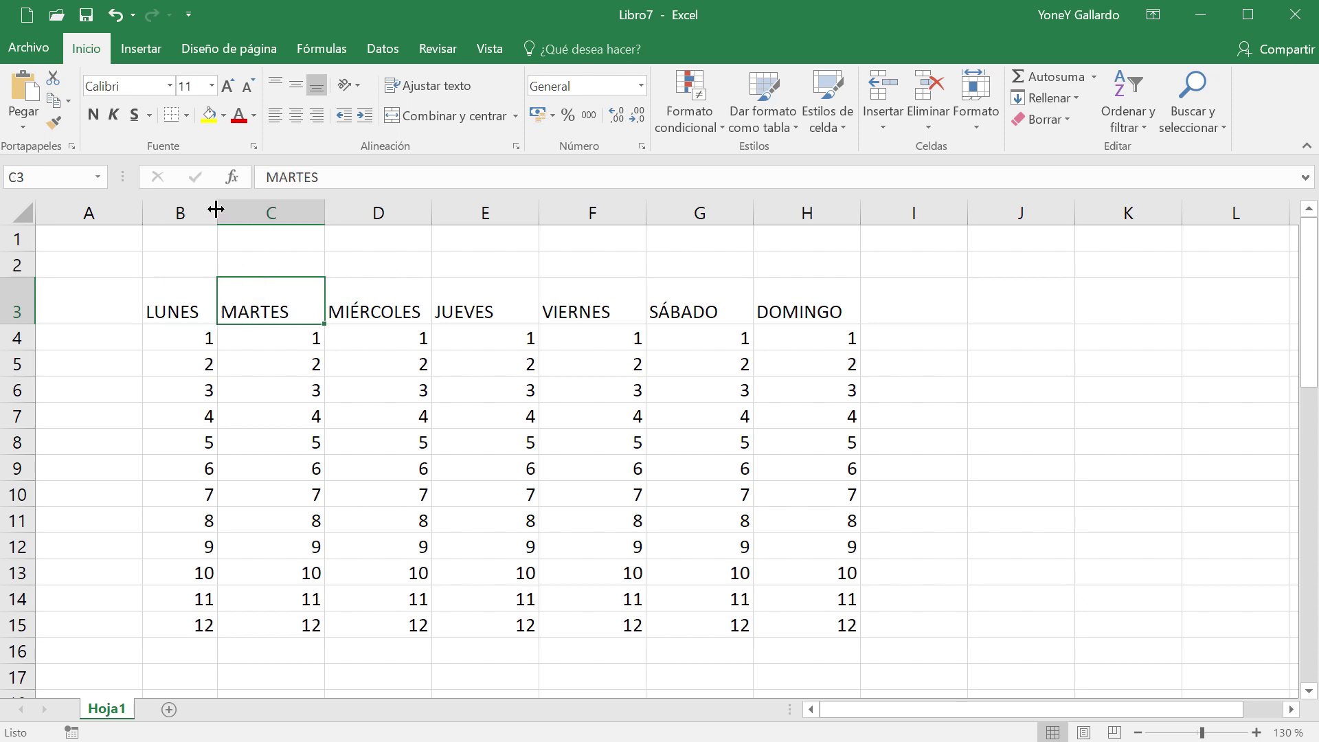
{"action": "left_click", "coordinate": [182, 213]}
{"action": "left_click", "coordinate": [223, 212]}
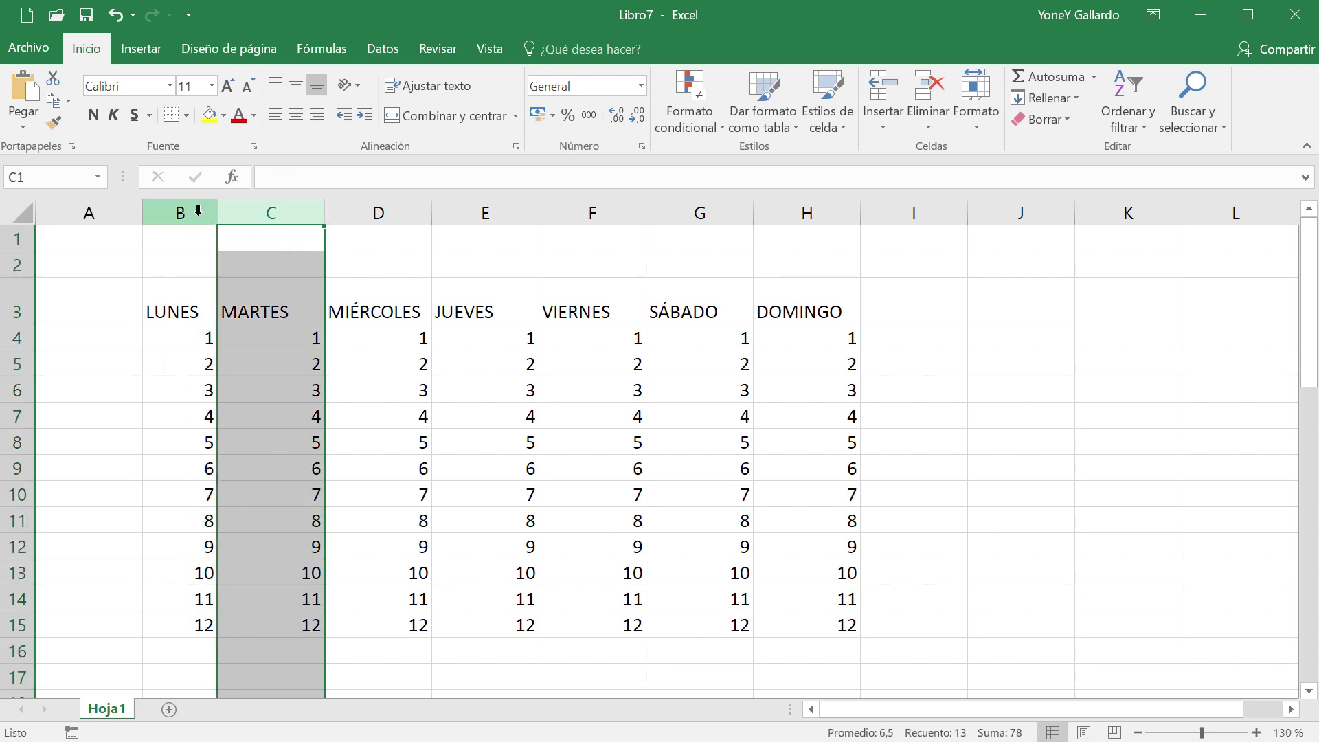
{"action": "left_click", "coordinate": [198, 212]}
{"action": "left_click_drag", "start_coordinate": [217, 211], "coordinate": [348, 213]}
{"action": "left_click", "coordinate": [426, 356]}
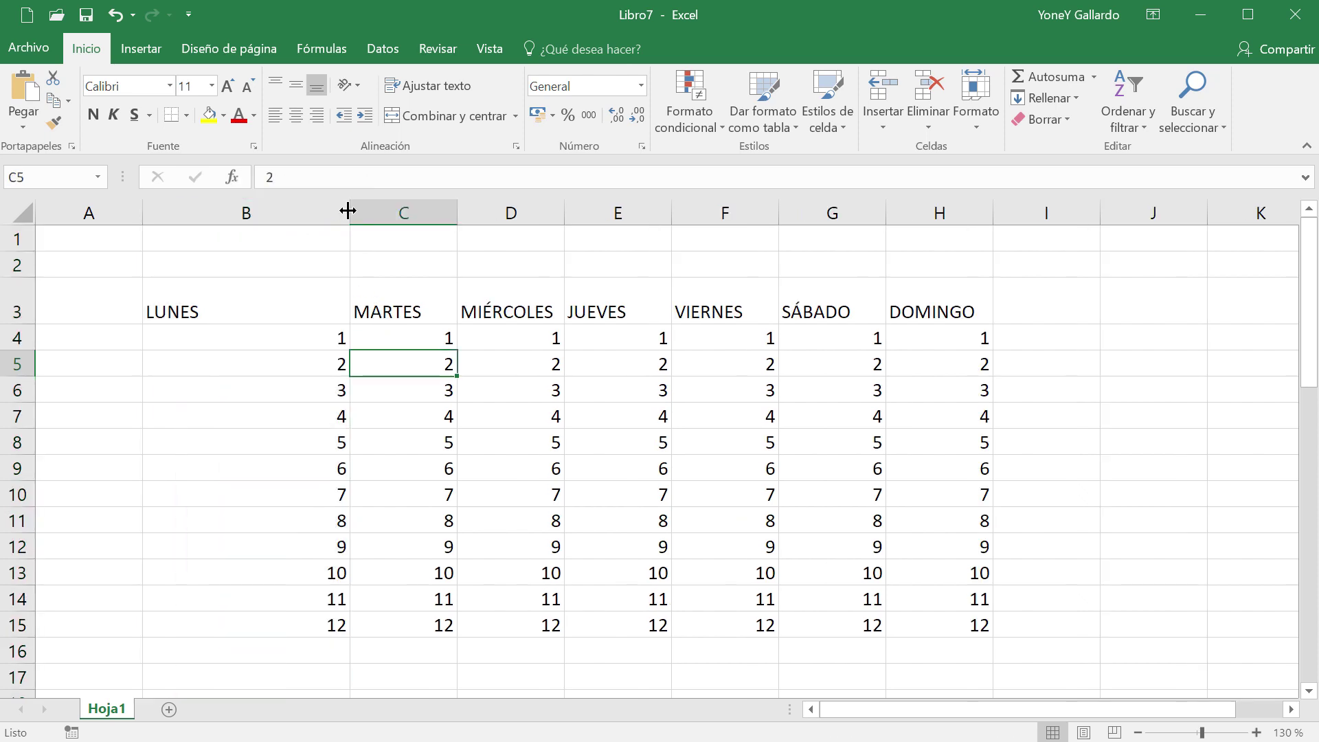
{"action": "double_click", "coordinate": [347, 211]}
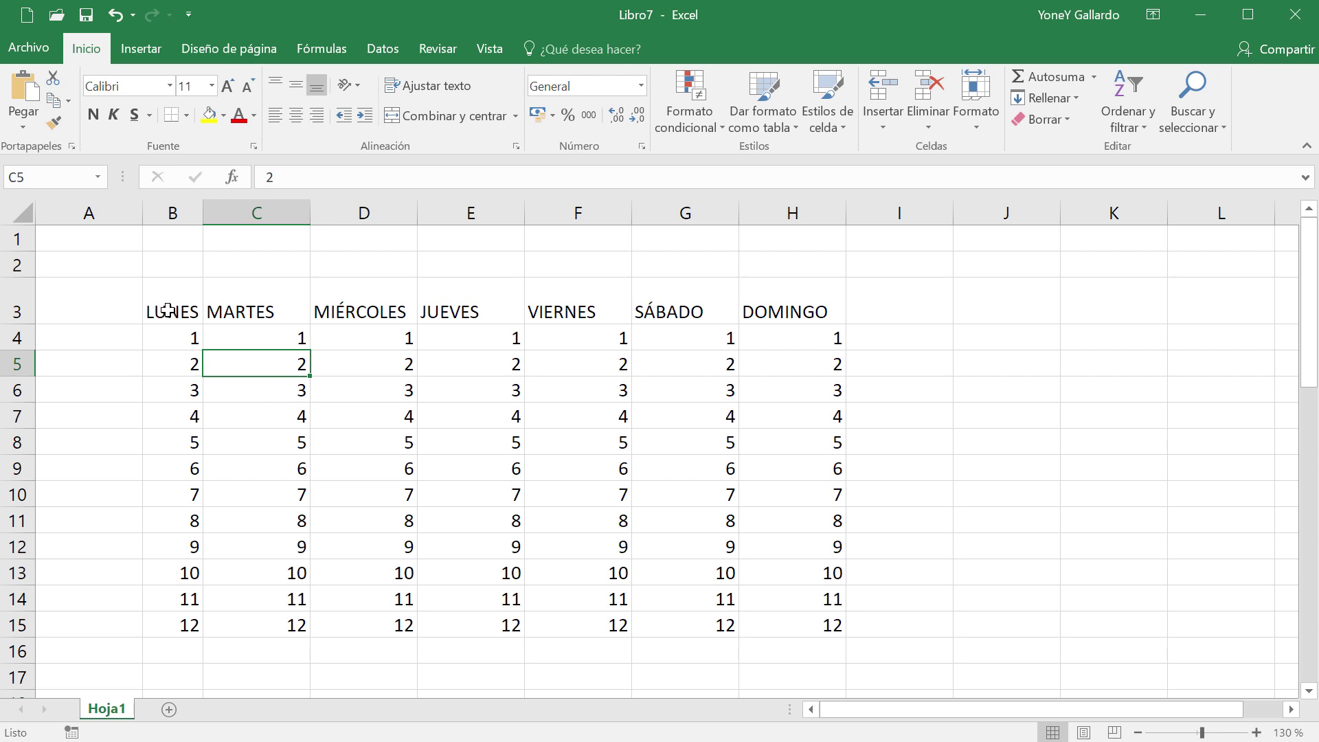
- Increase the height of row 3, which holds the weekday headers, to about three times a normal row
{"action": "left_click", "coordinate": [179, 311]}
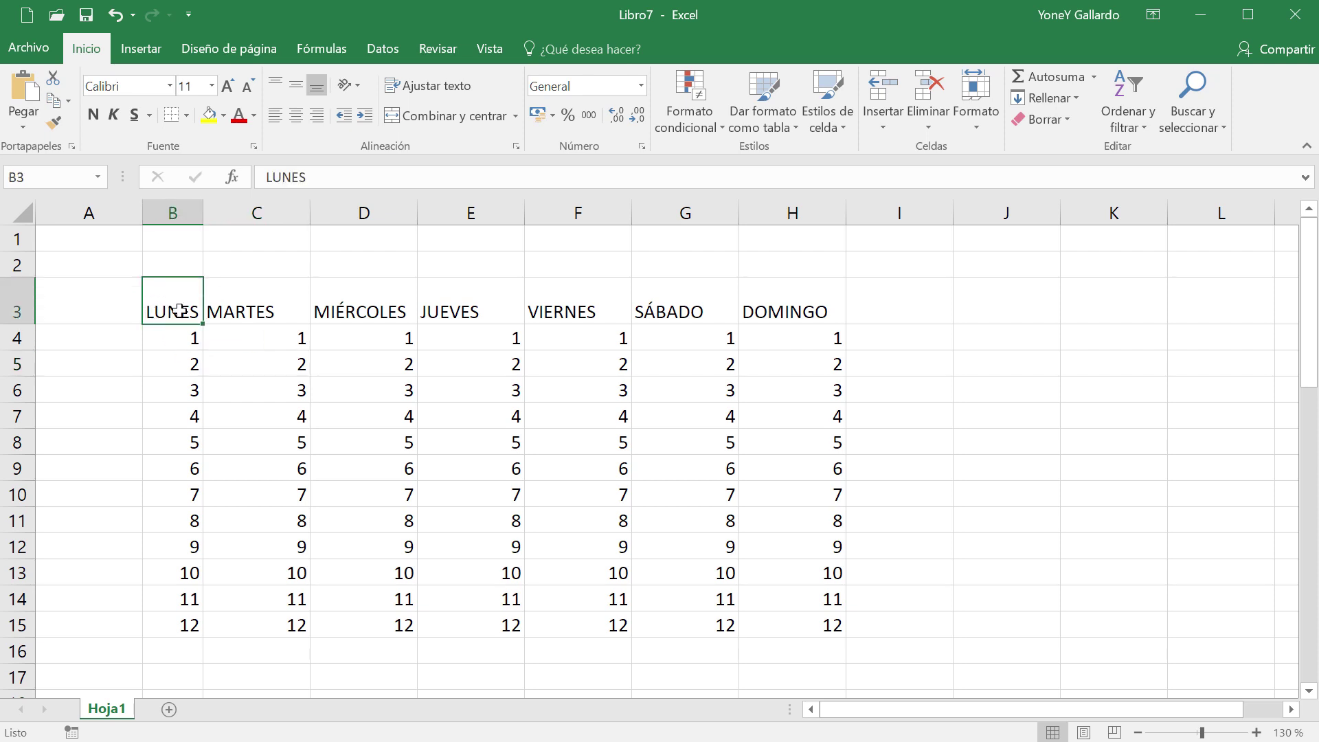
{"action": "left_click_drag", "start_coordinate": [169, 306], "coordinate": [183, 621]}
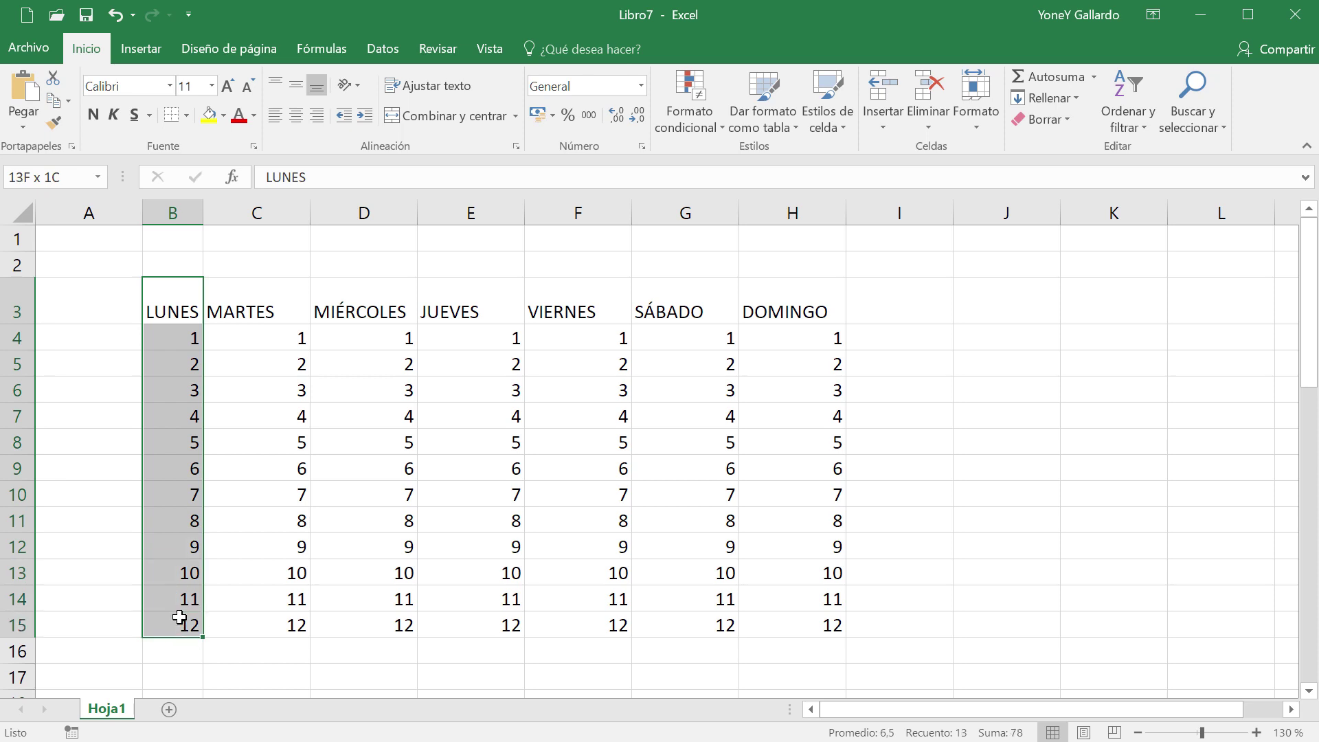
{"action": "left_click", "coordinate": [176, 307]}
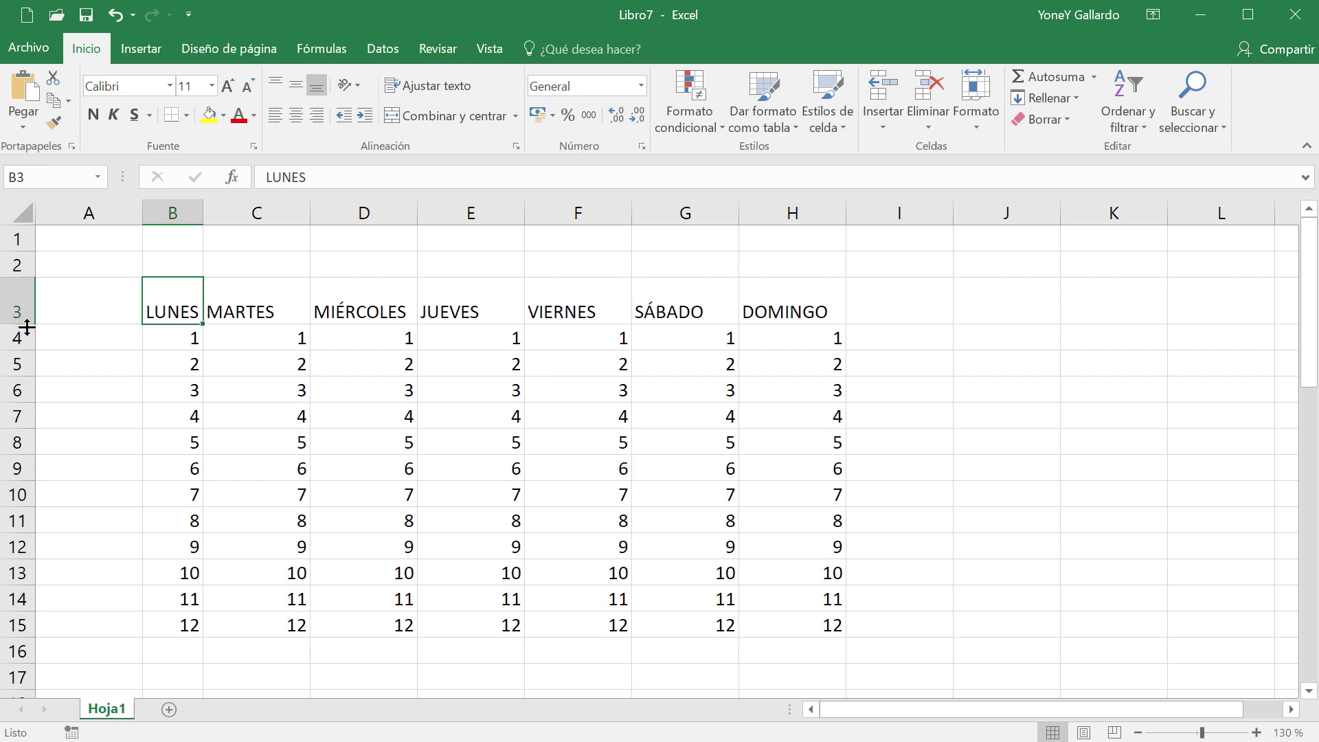
{"action": "left_click_drag", "start_coordinate": [27, 324], "coordinate": [23, 364]}
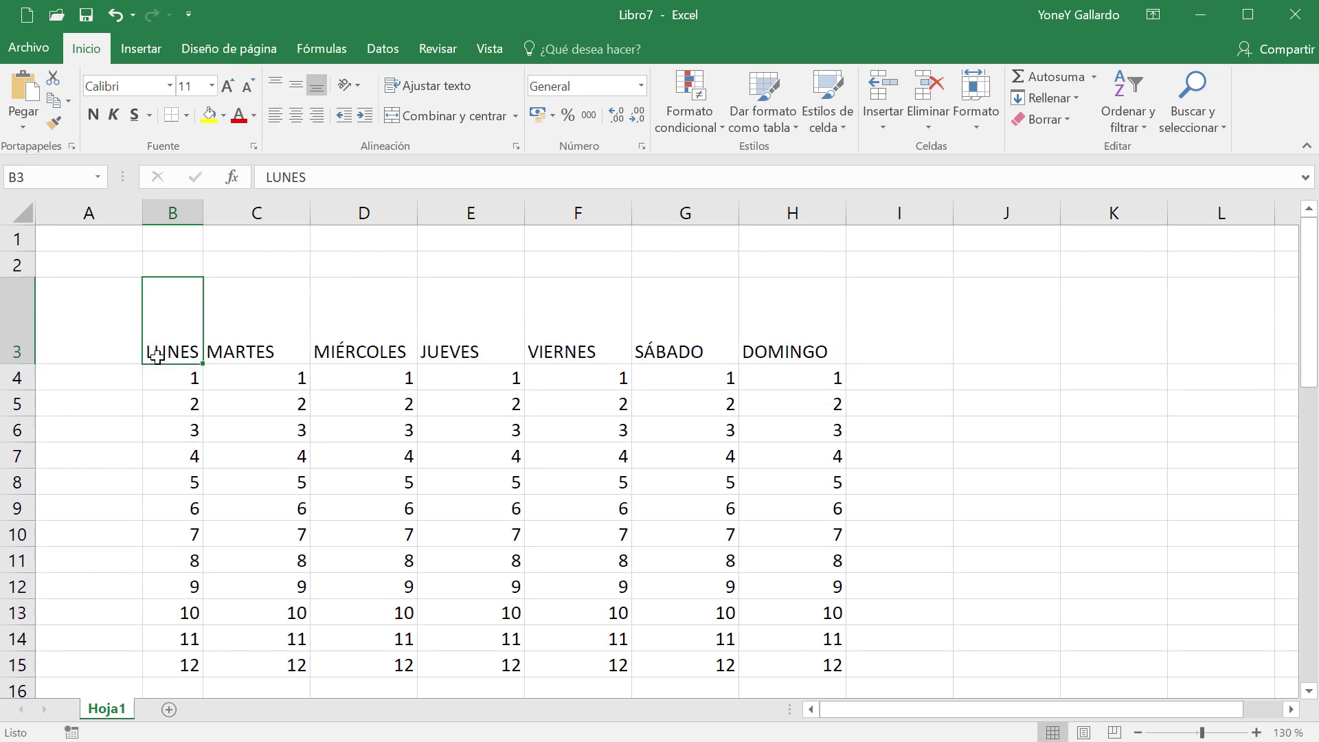
- Autofit the height of row 3 and the widths of the MARTES and MIÉRCOLES columns, stretching MIÉRCOLES wide before fitting it
{"action": "double_click", "coordinate": [23, 365]}
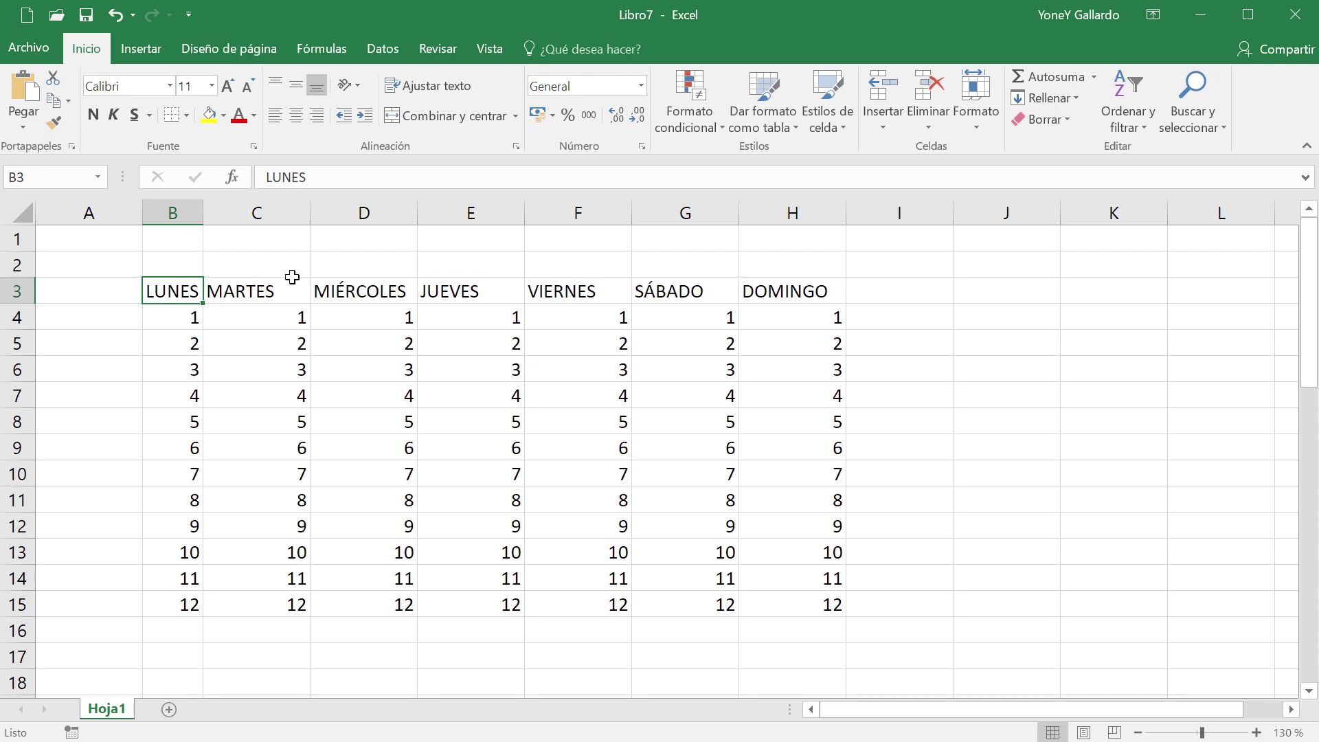
{"action": "double_click", "coordinate": [305, 210]}
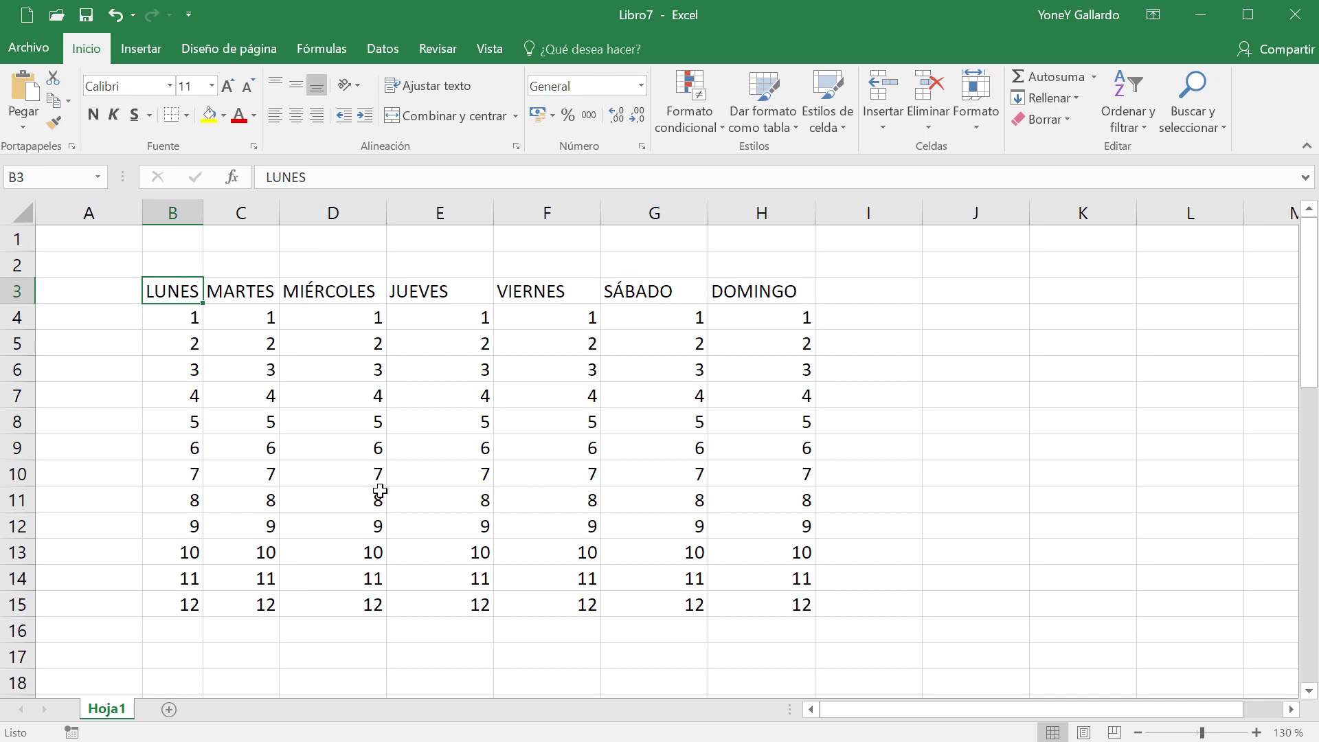
{"action": "left_click_drag", "start_coordinate": [386, 213], "coordinate": [517, 224]}
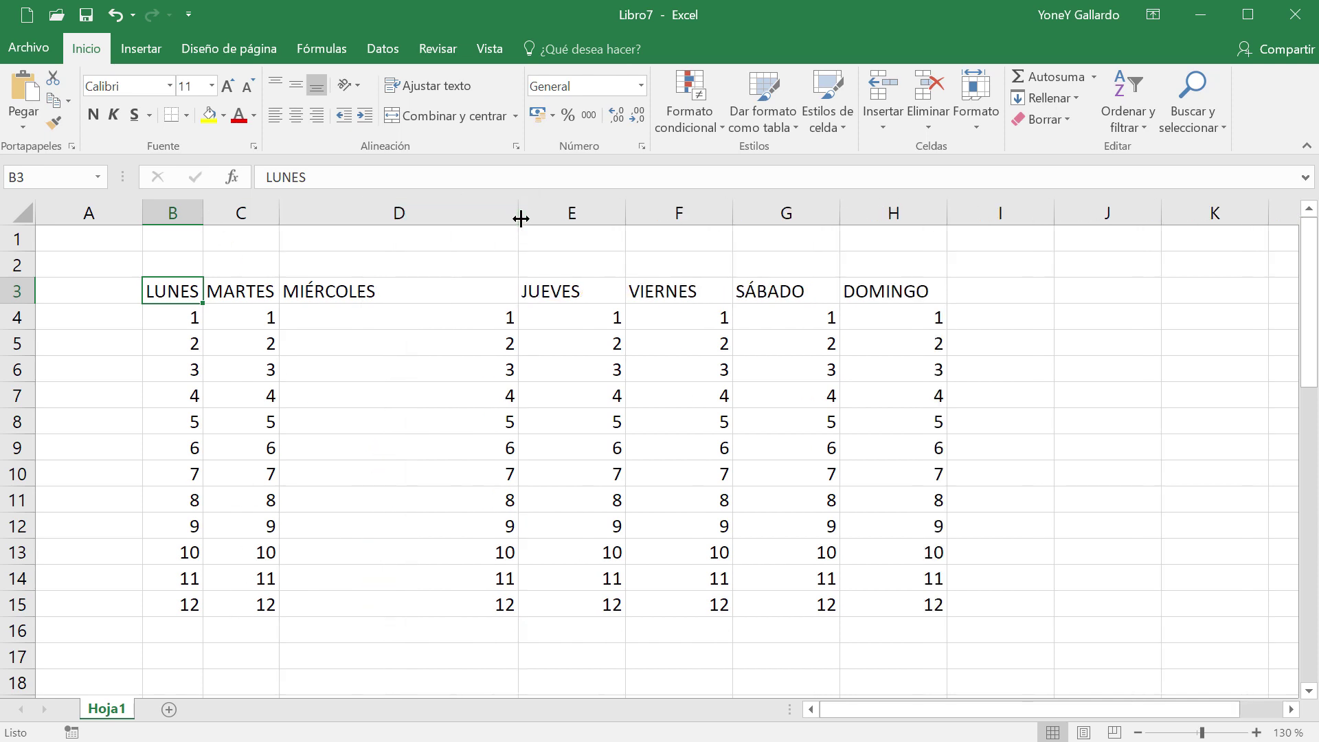
{"action": "double_click", "coordinate": [520, 218]}
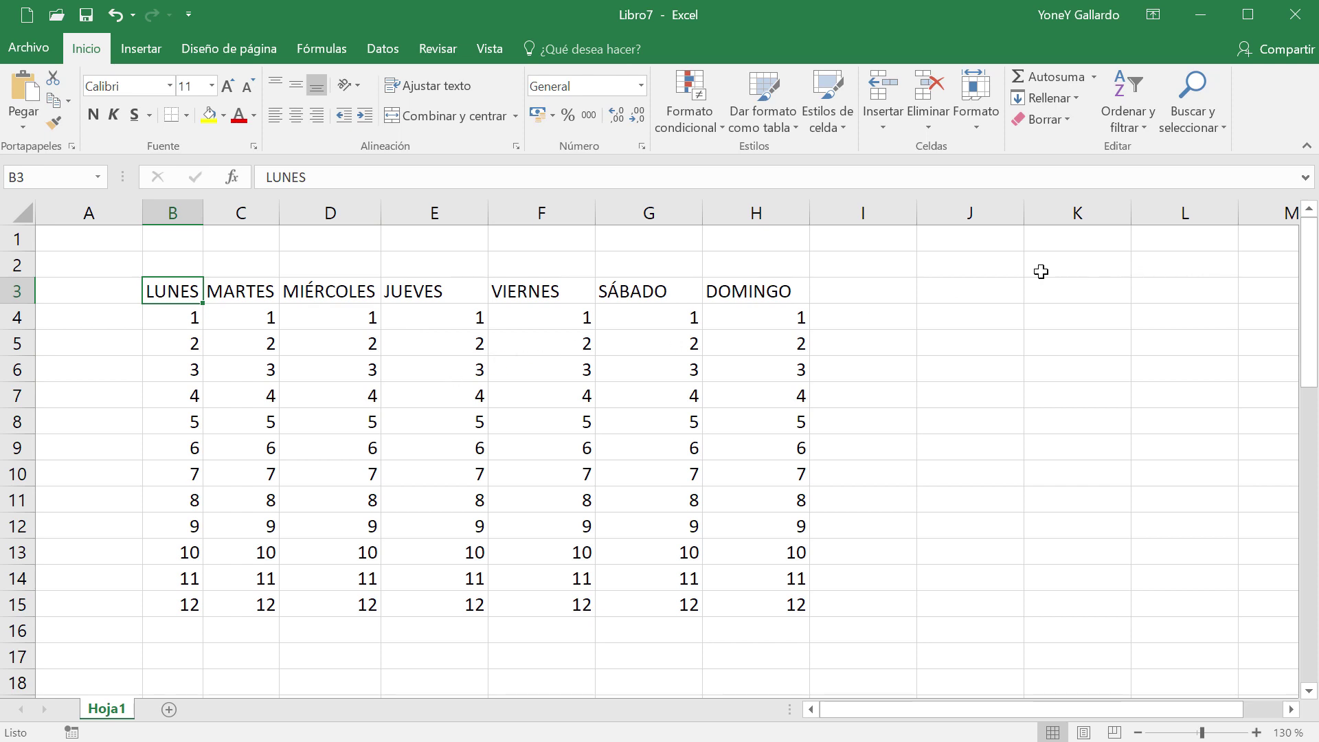
- Select the weekday block B3:H15 as a range, and clear the selection
{"action": "left_click", "coordinate": [419, 412]}
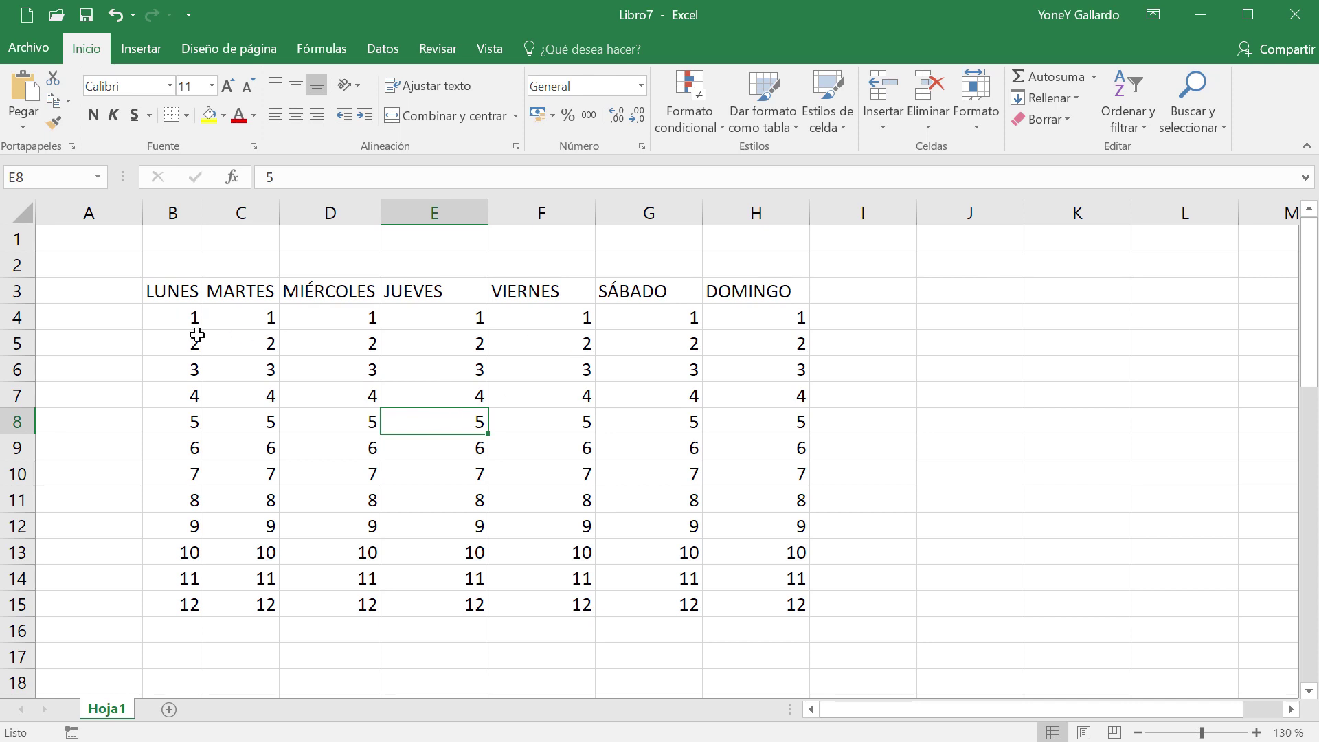
{"action": "left_click_drag", "start_coordinate": [158, 291], "coordinate": [731, 610]}
{"action": "left_click", "coordinate": [941, 542]}
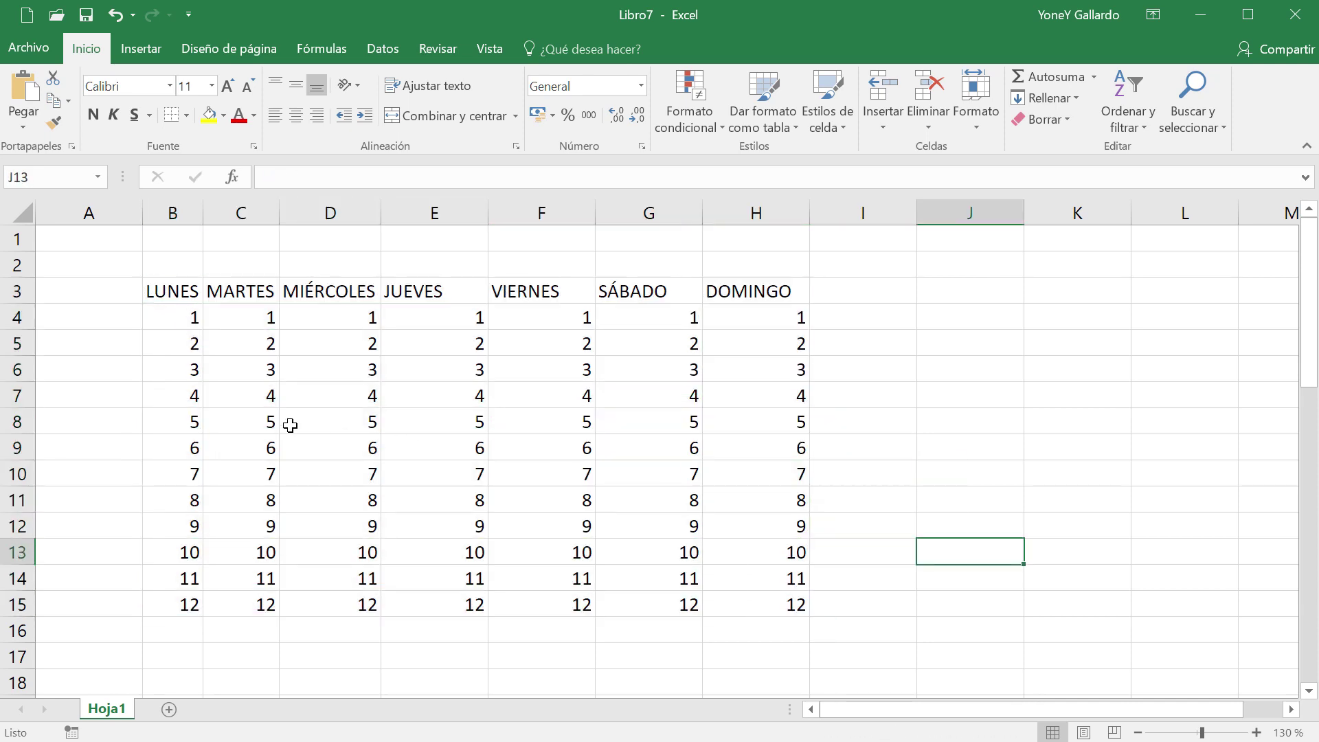
- Select the entire worksheet twice, clearing the selection each time
{"action": "left_click", "coordinate": [215, 368]}
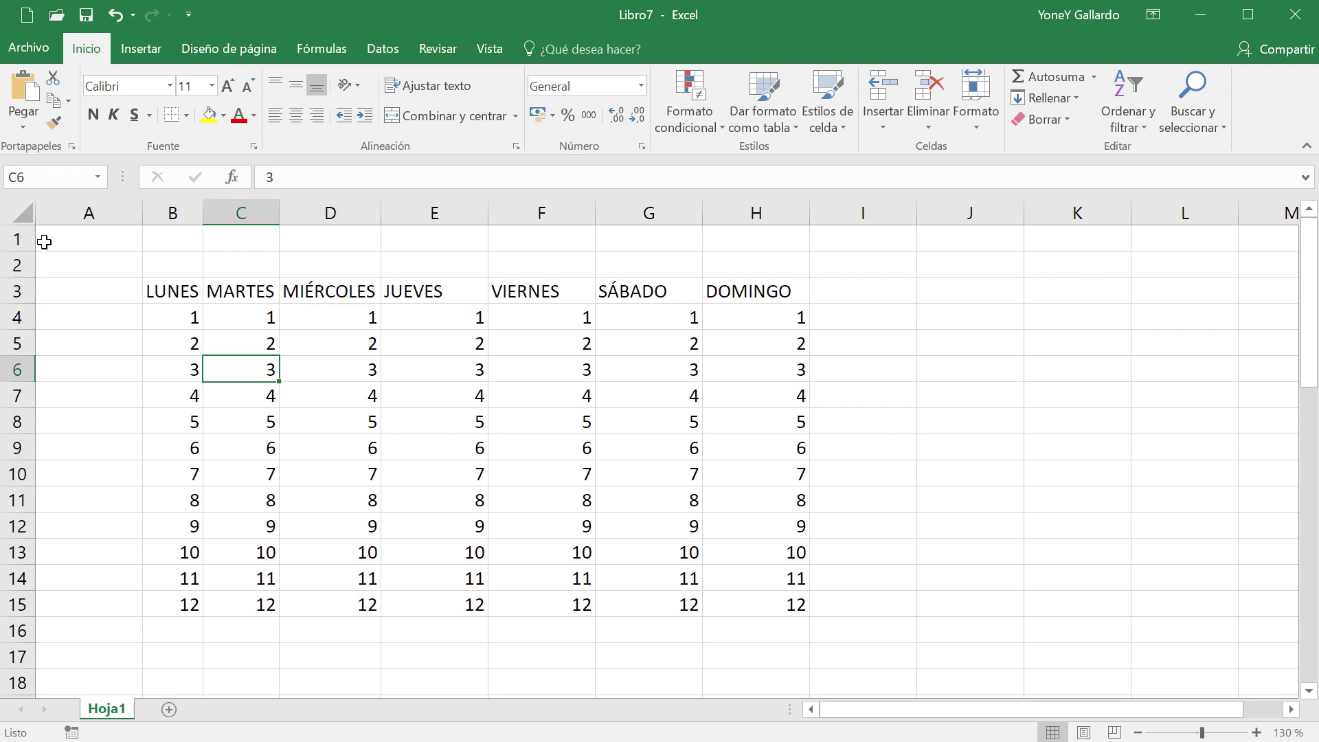
{"action": "left_click", "coordinate": [26, 210]}
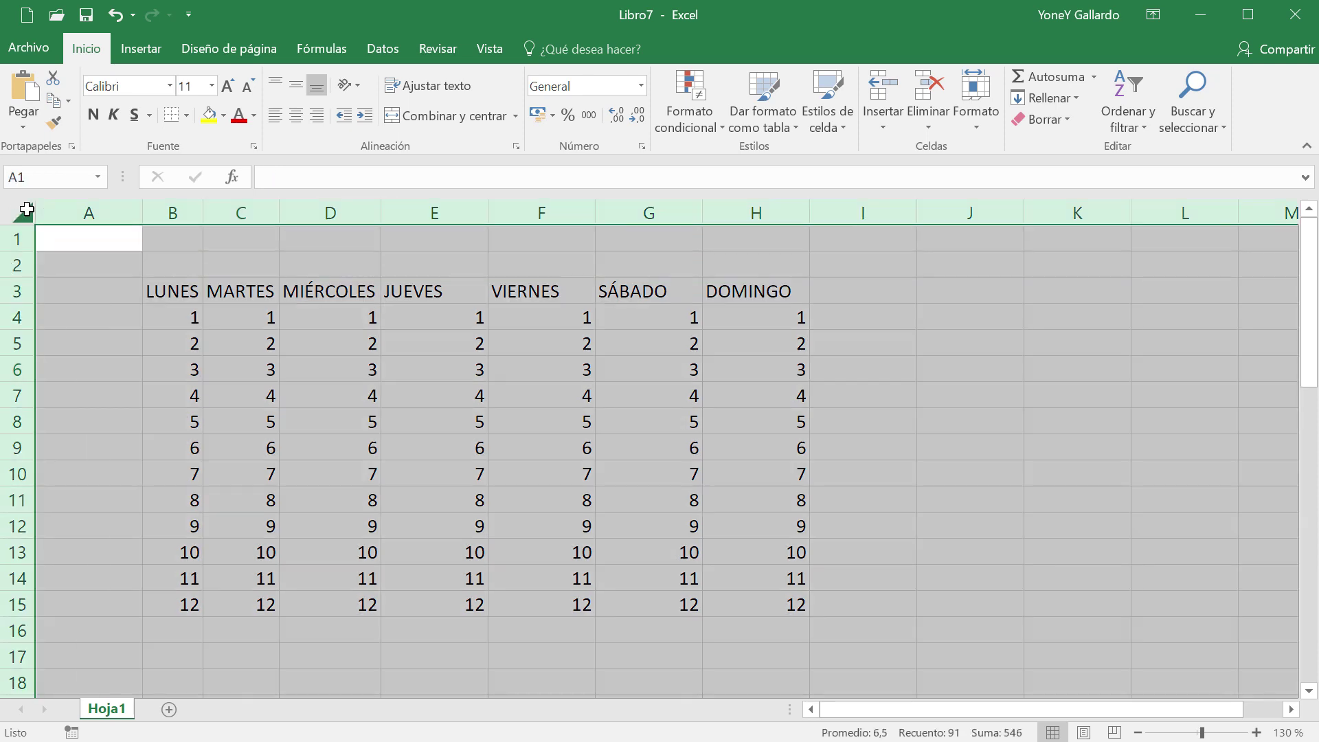
{"action": "left_click", "coordinate": [612, 421]}
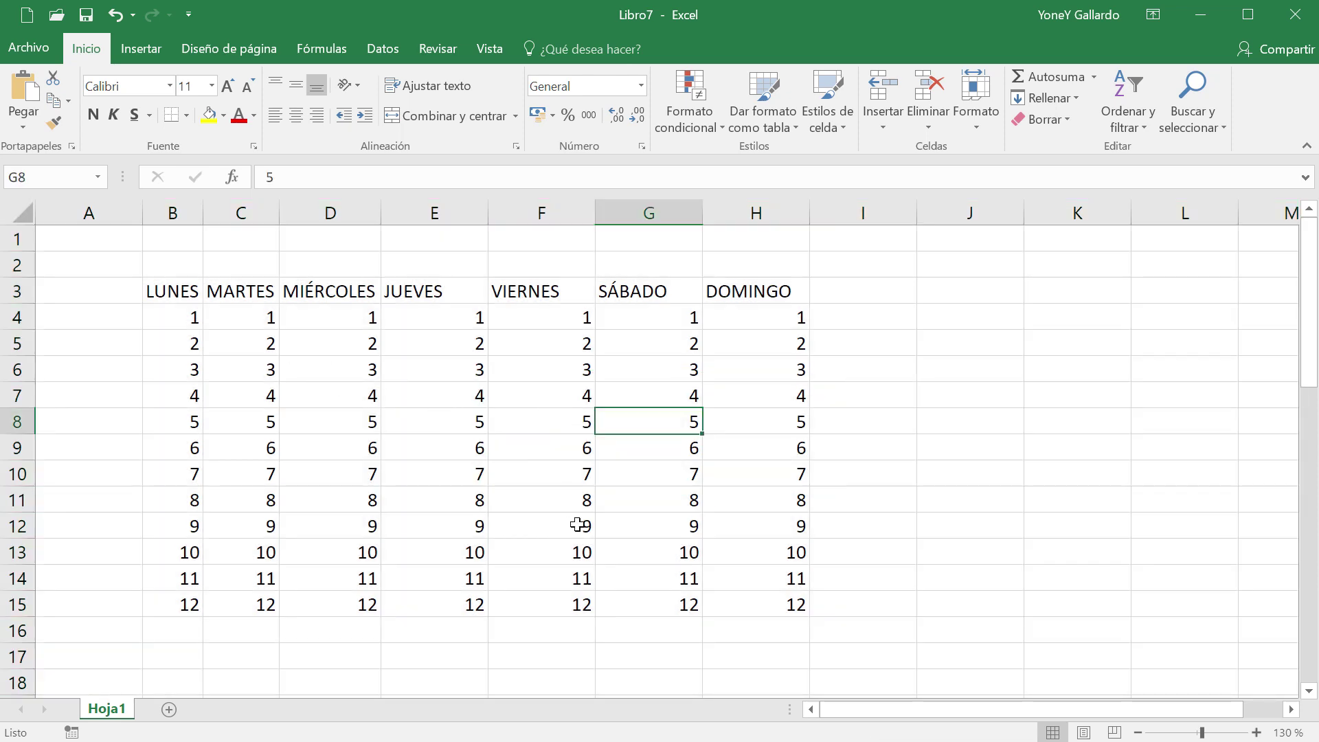
{"action": "left_click", "coordinate": [107, 316]}
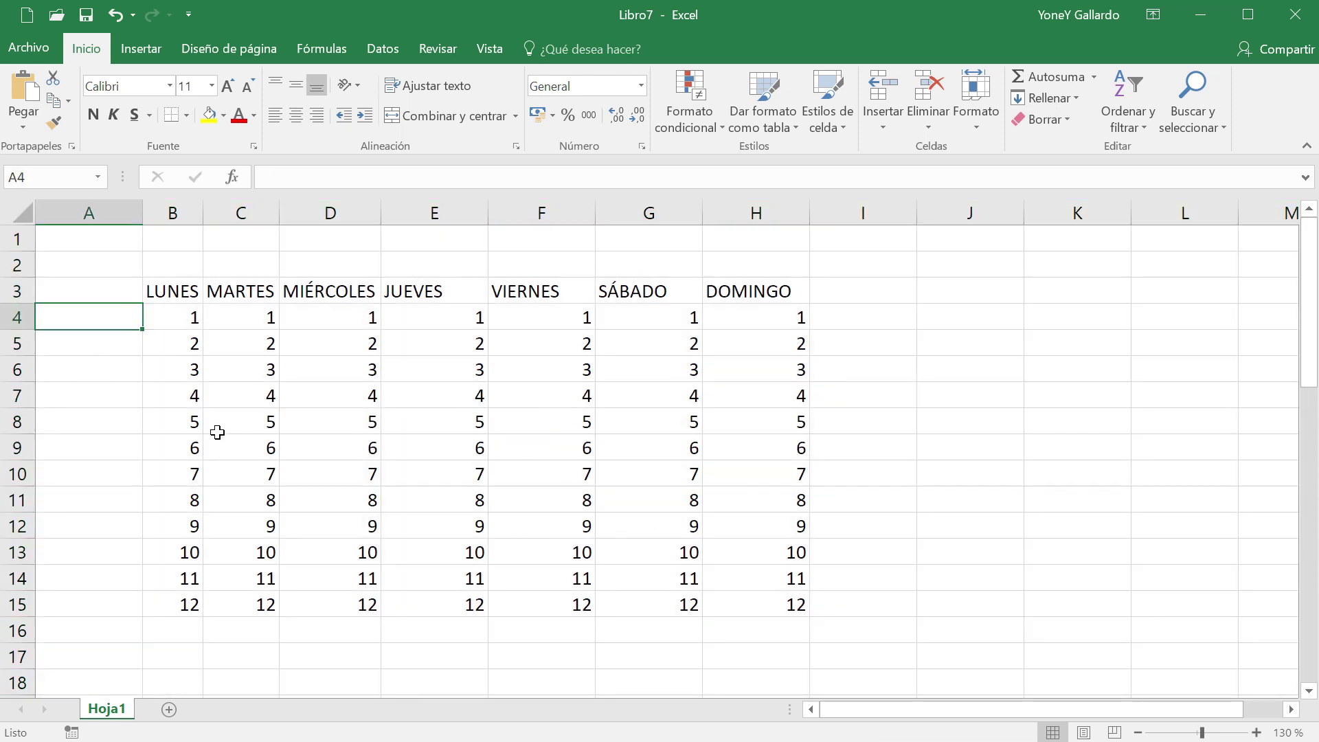
{"action": "left_click", "coordinate": [243, 400]}
{"action": "left_click", "coordinate": [823, 430]}
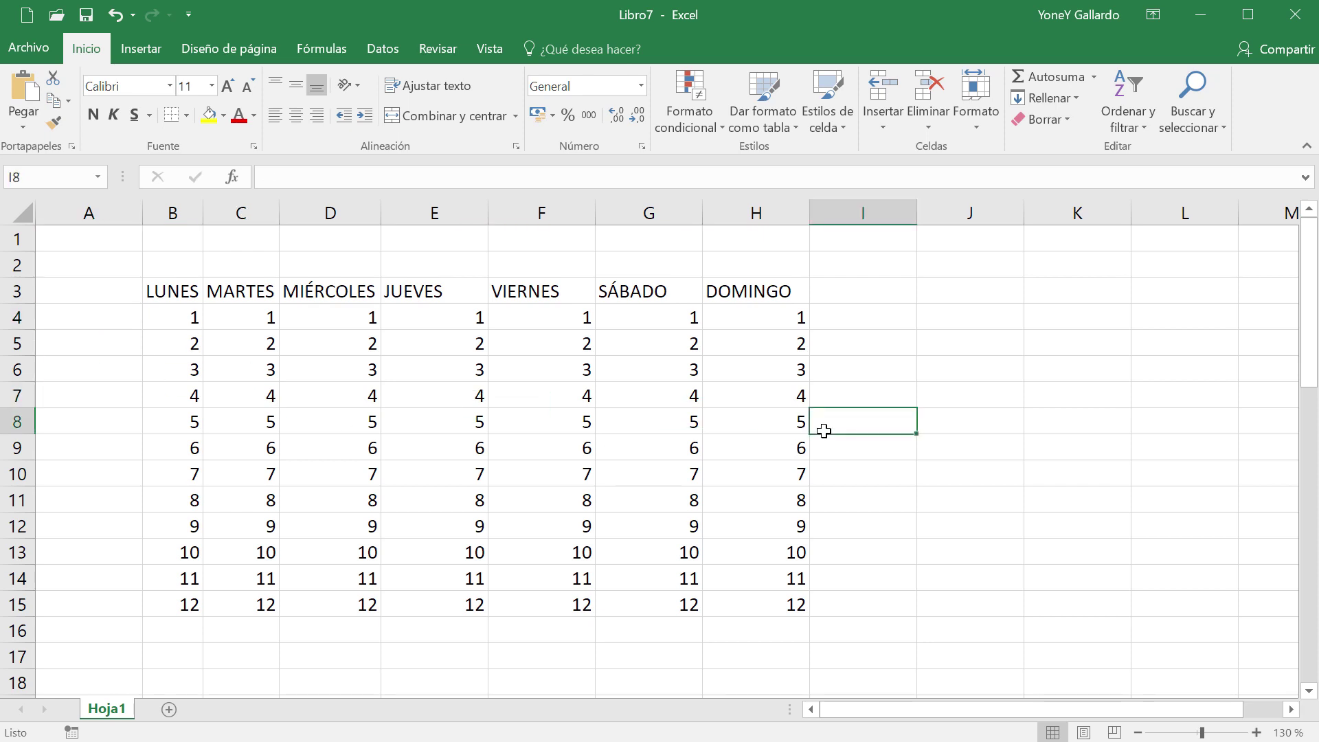
{"action": "key", "text": "ctrl+e"}
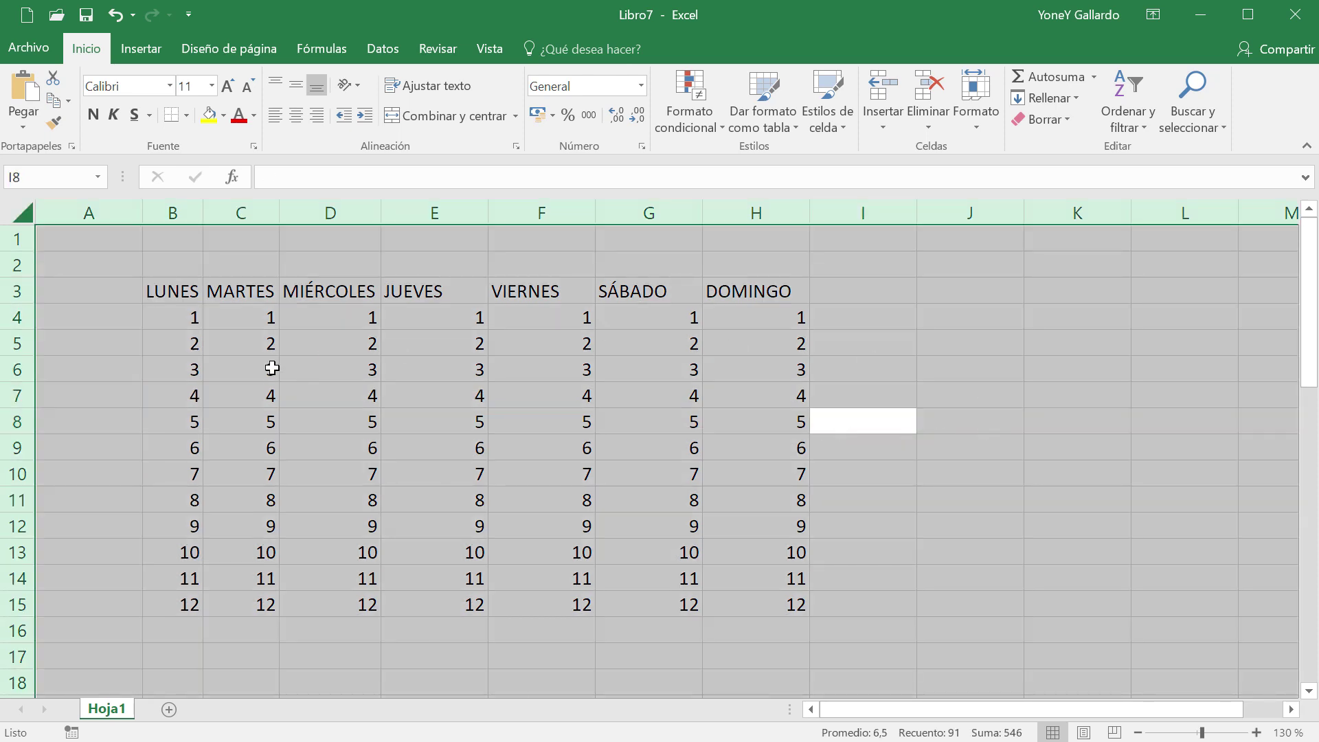
{"action": "left_click", "coordinate": [247, 371]}
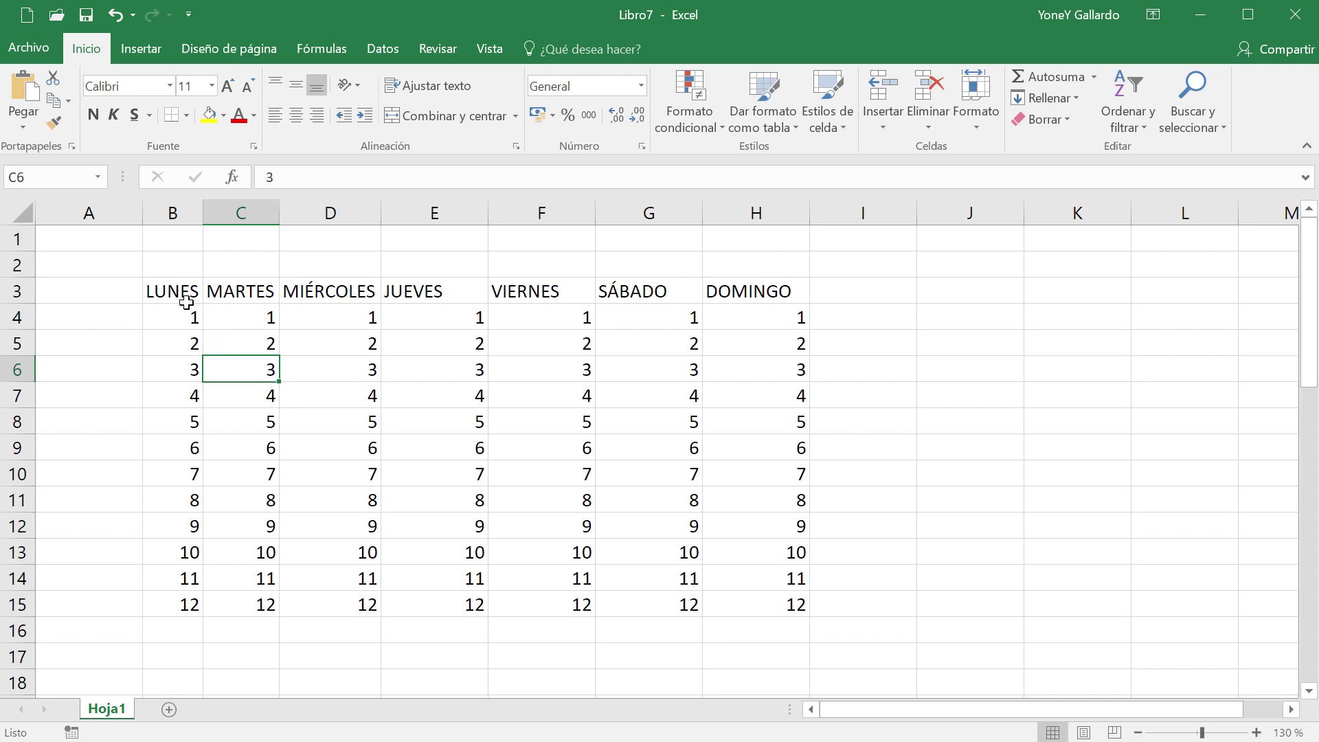
- Convert the range B3:H15 into a table with the weekday names as its header row
{"action": "left_click_drag", "start_coordinate": [168, 295], "coordinate": [714, 597]}
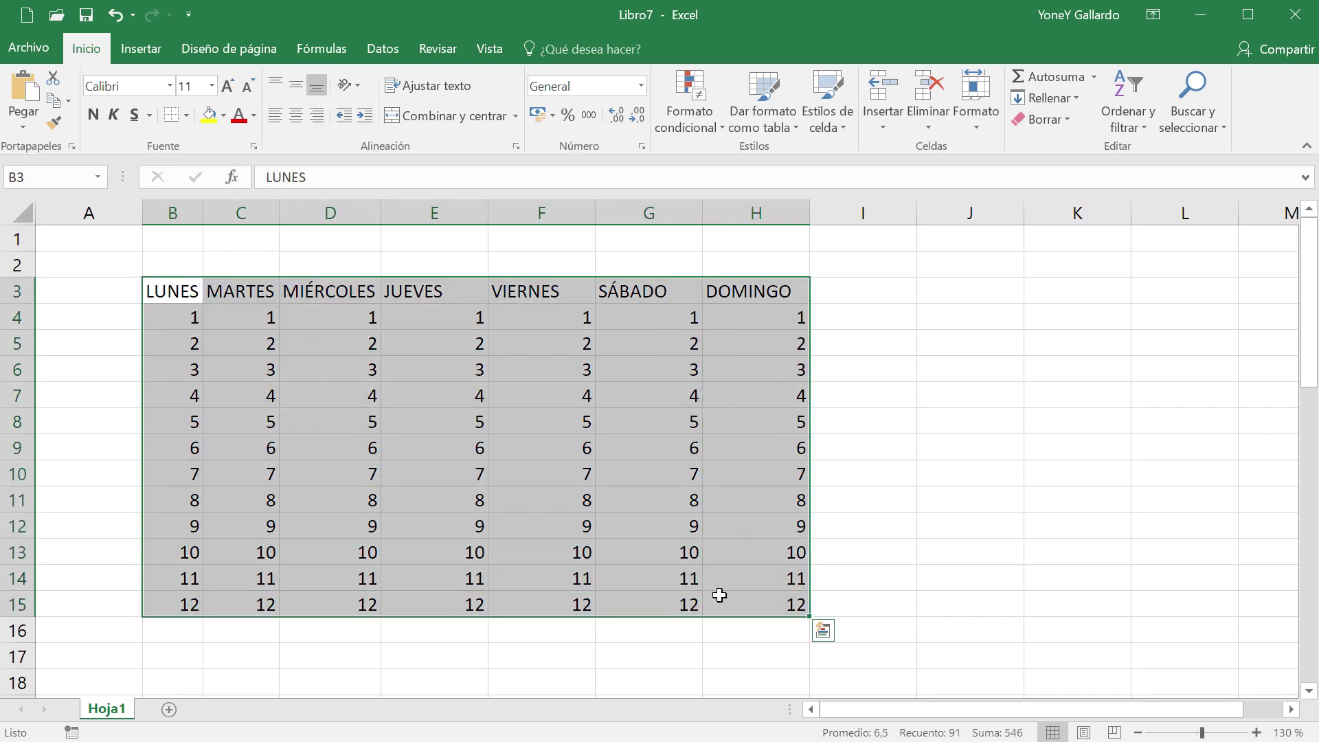
{"action": "key", "text": "ctrl+t"}
{"action": "left_click", "coordinate": [450, 393]}
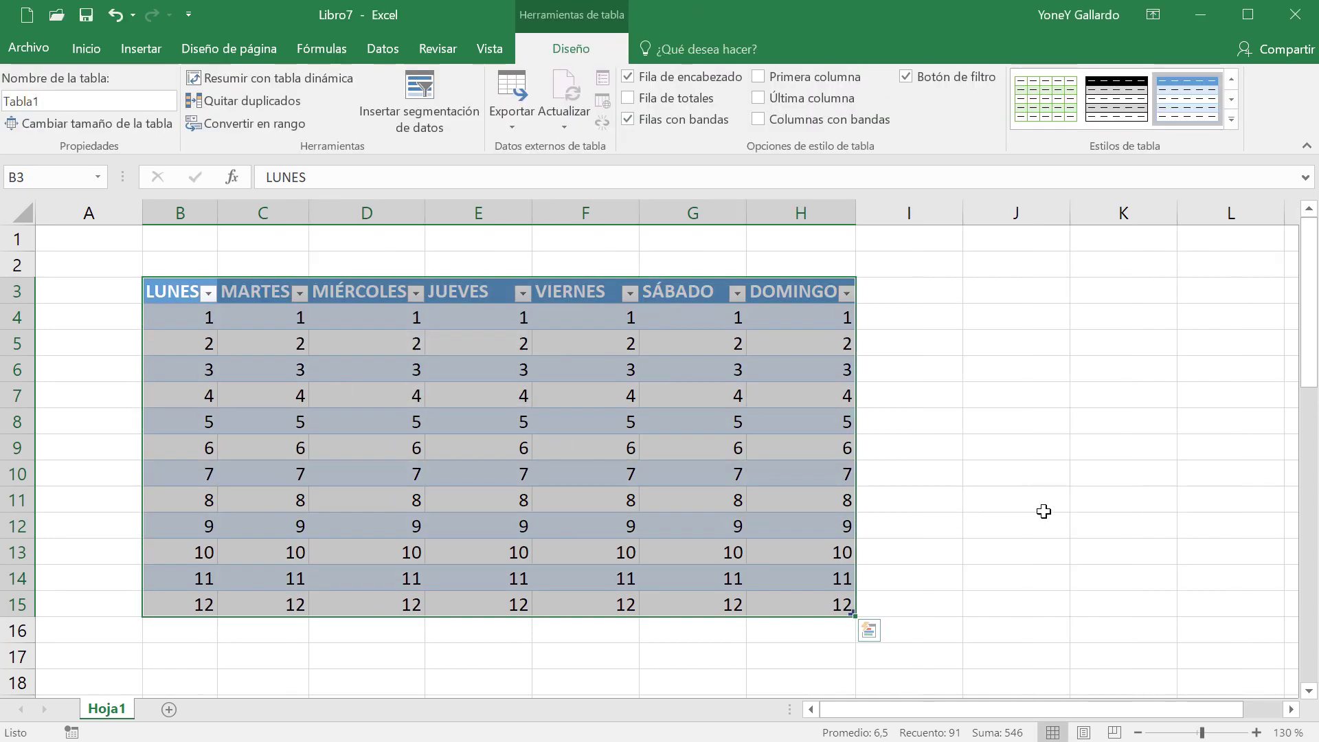
{"action": "left_click", "coordinate": [1044, 511]}
- Select all the table's data below the headers, starting from D7 and again from C7, clearing the selection each time
{"action": "left_click", "coordinate": [400, 387]}
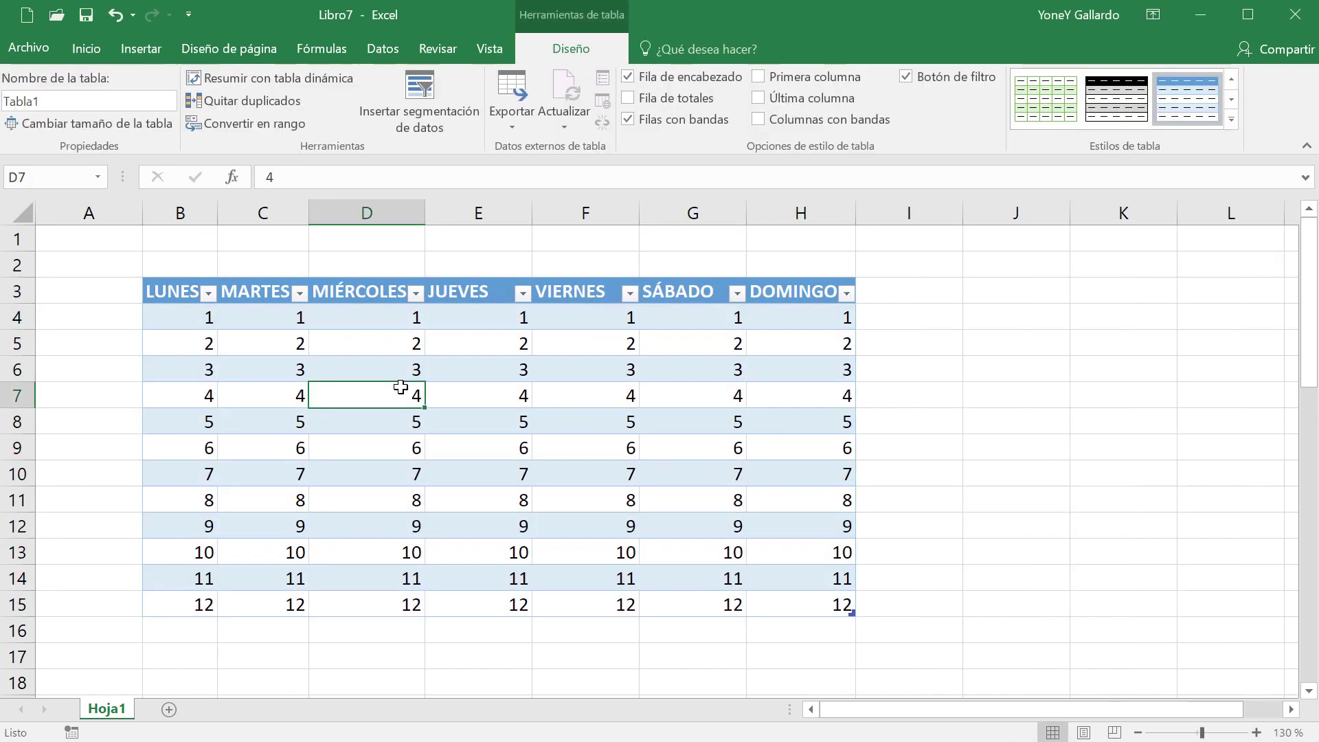
{"action": "key", "text": "ctrl+a"}
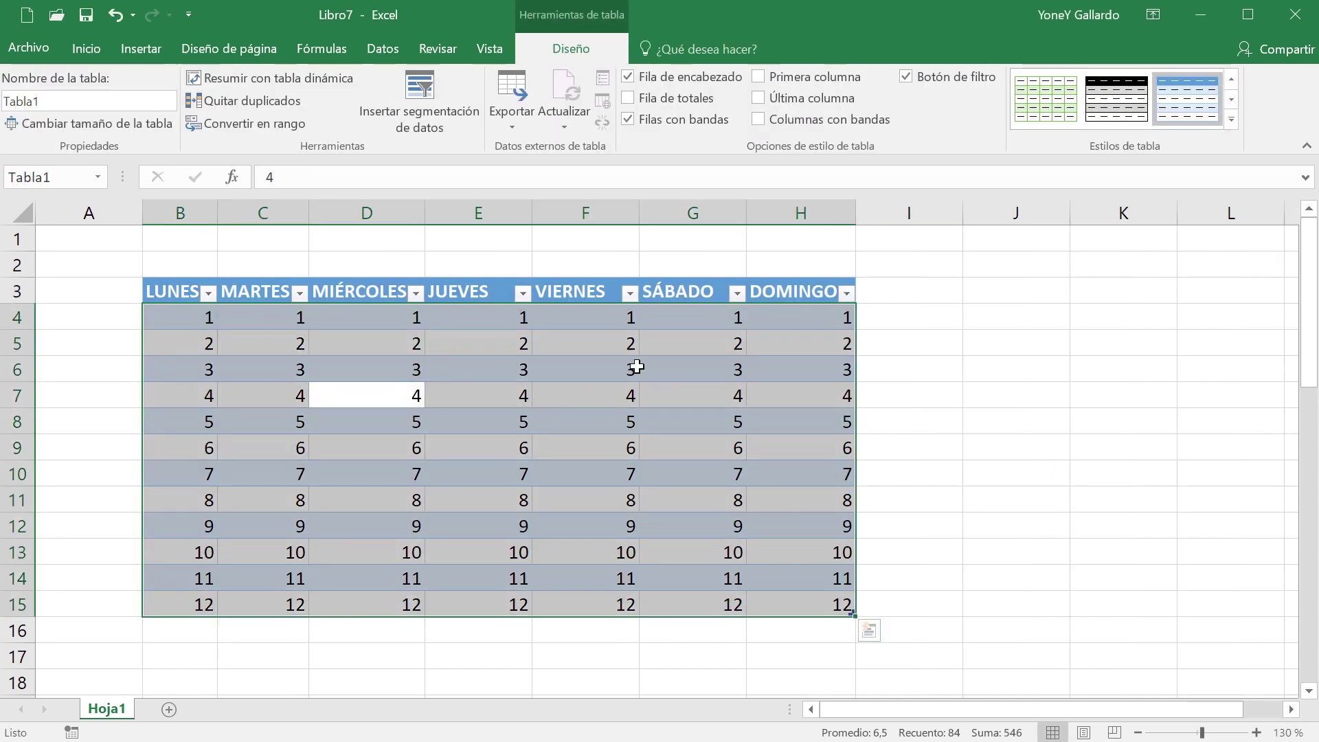
{"action": "left_click", "coordinate": [998, 477]}
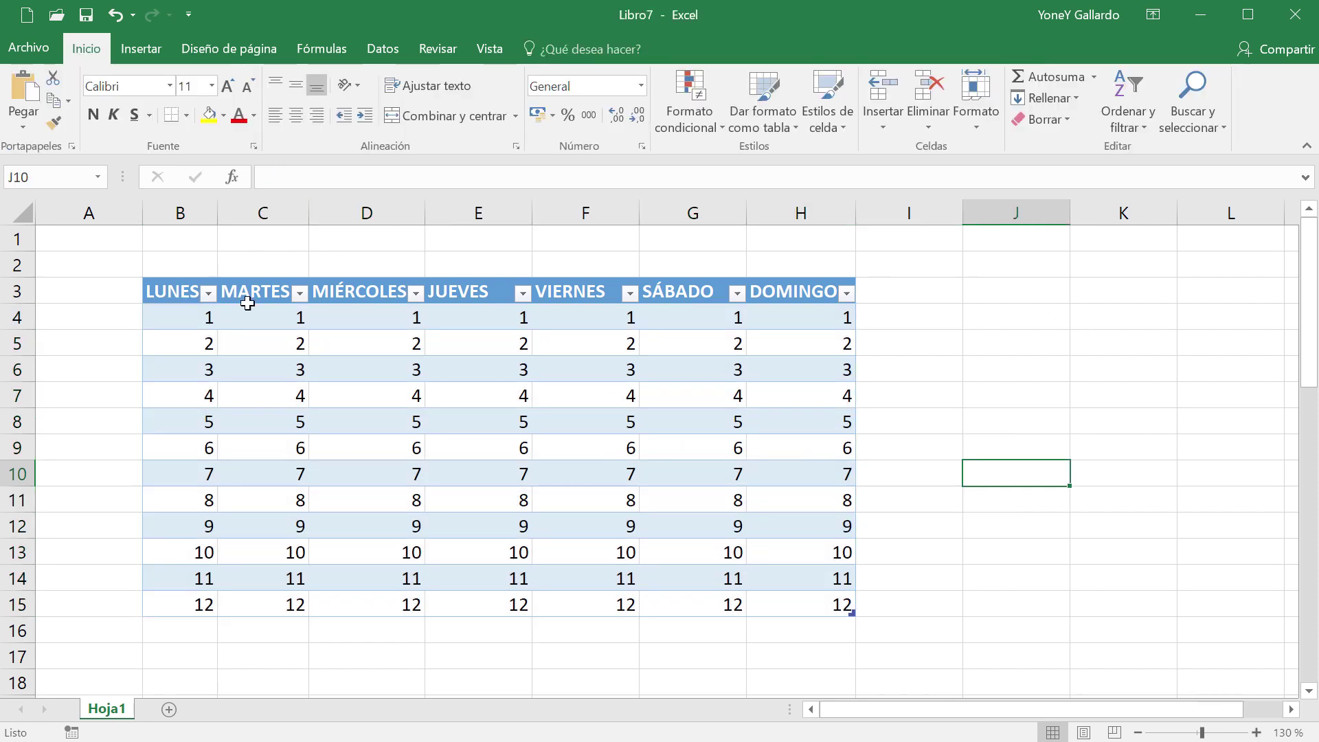
{"action": "left_click", "coordinate": [343, 395]}
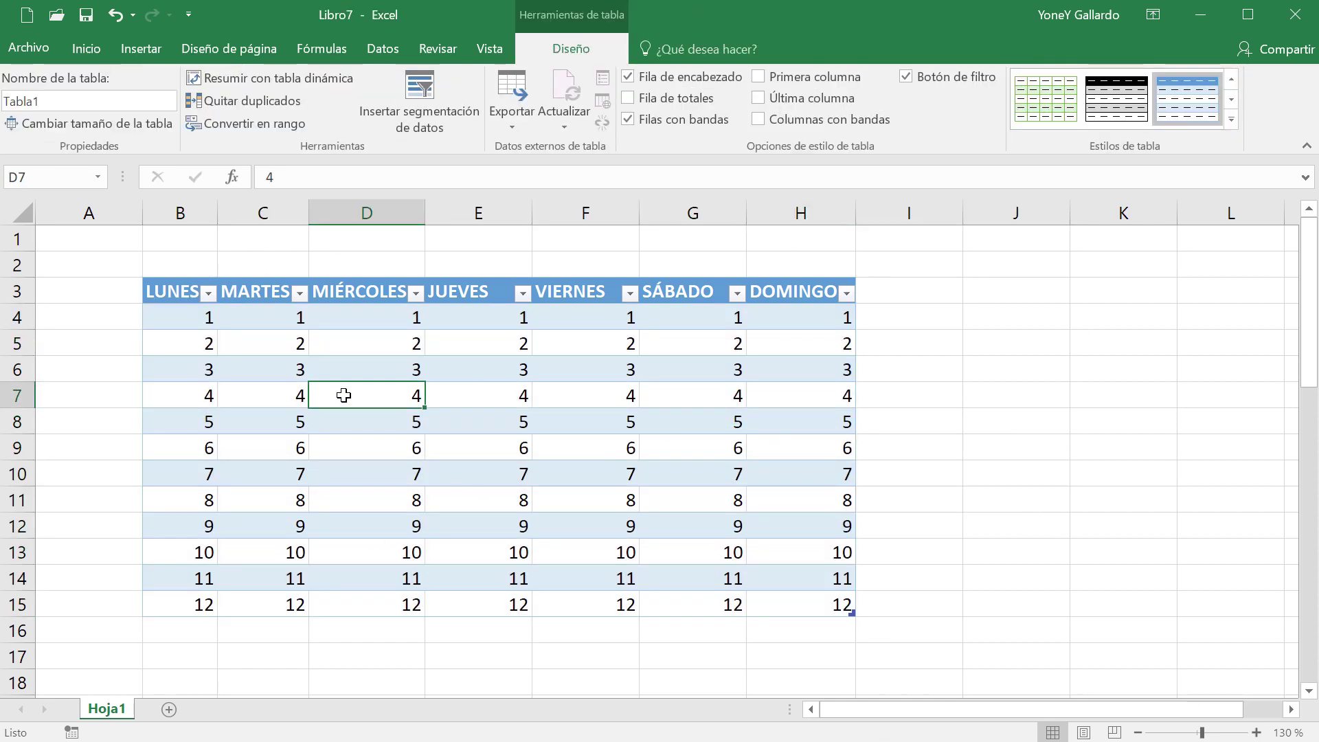
{"action": "left_click", "coordinate": [262, 390]}
{"action": "key", "text": "ctrl+a"}
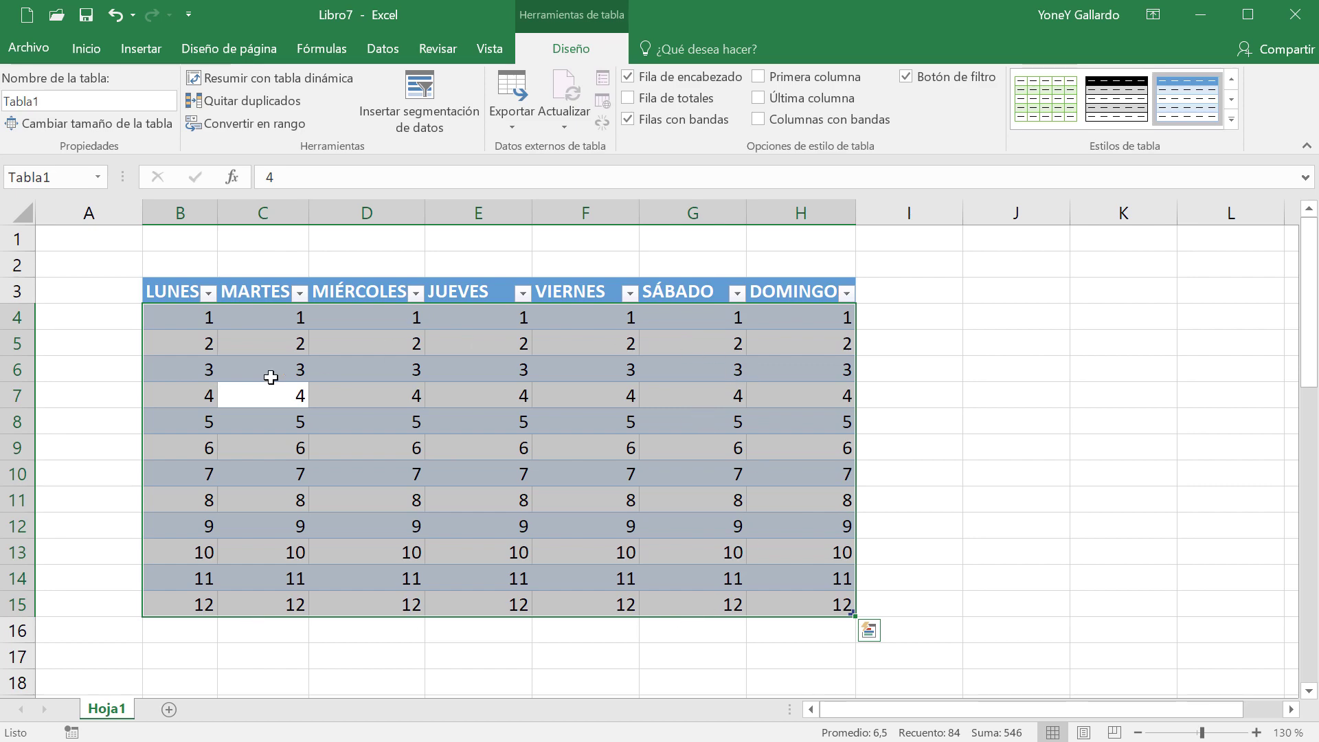
{"action": "left_click", "coordinate": [1033, 496]}
- Undo the table conversion of the weekday data
{"action": "key", "text": "ctrl+z"}
{"action": "key", "text": "ctrl+z"}
{"action": "key", "text": "ctrl+z"}
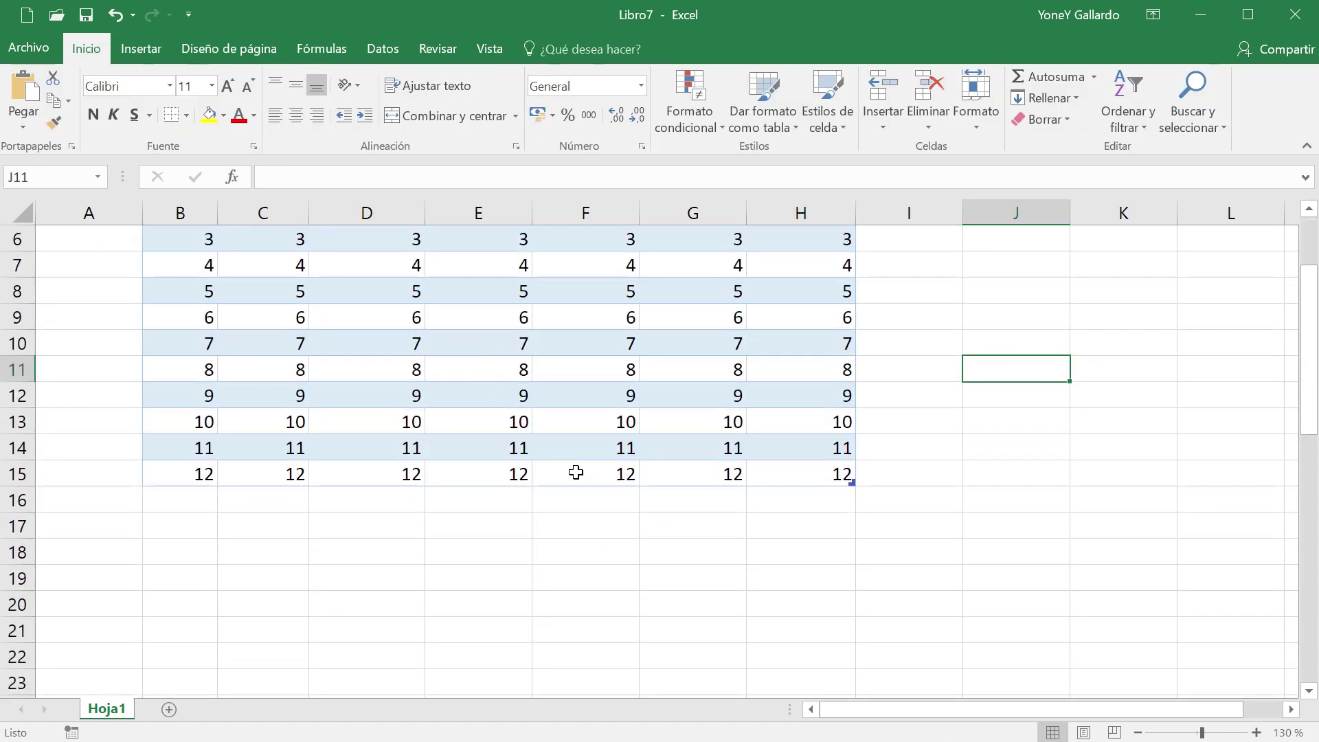
{"action": "left_click", "coordinate": [462, 441]}
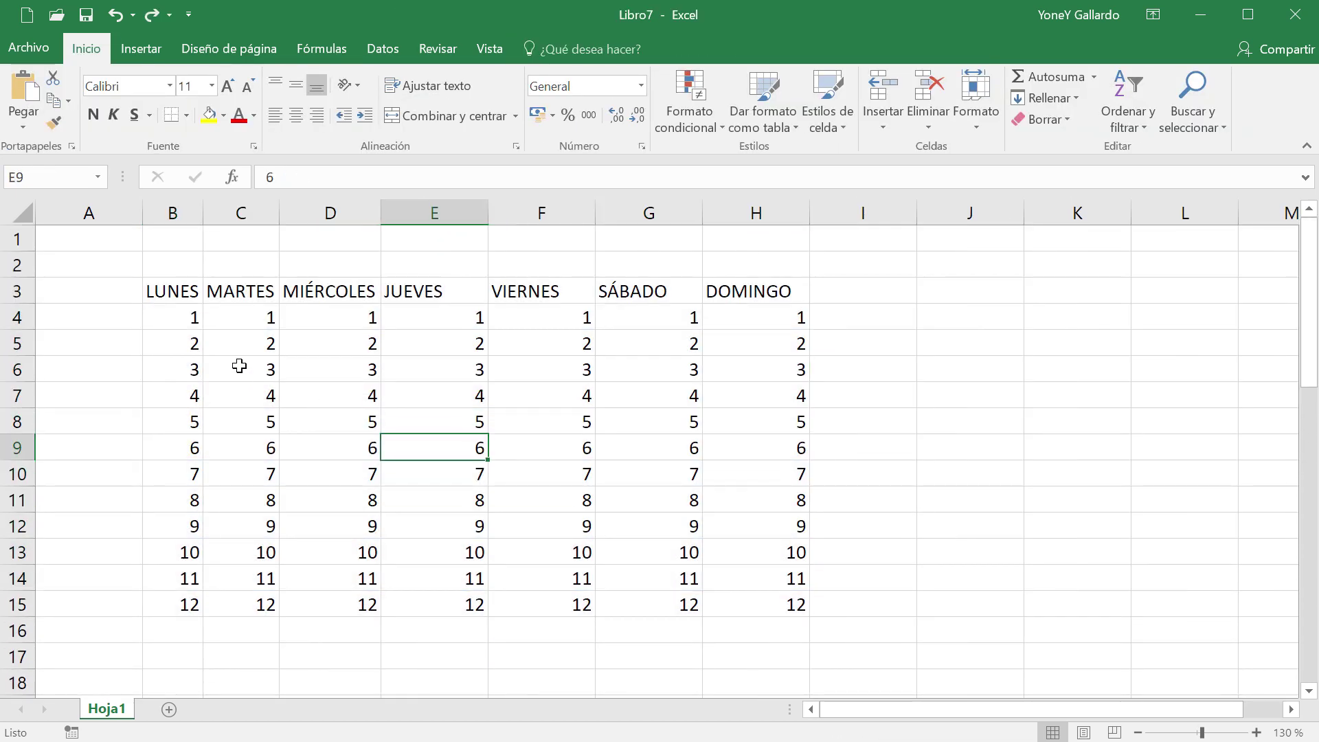
- Select the whole contiguous weekday block B3:H15, starting from C6 and again from B3, clearing the selection each time
{"action": "left_click", "coordinate": [237, 367]}
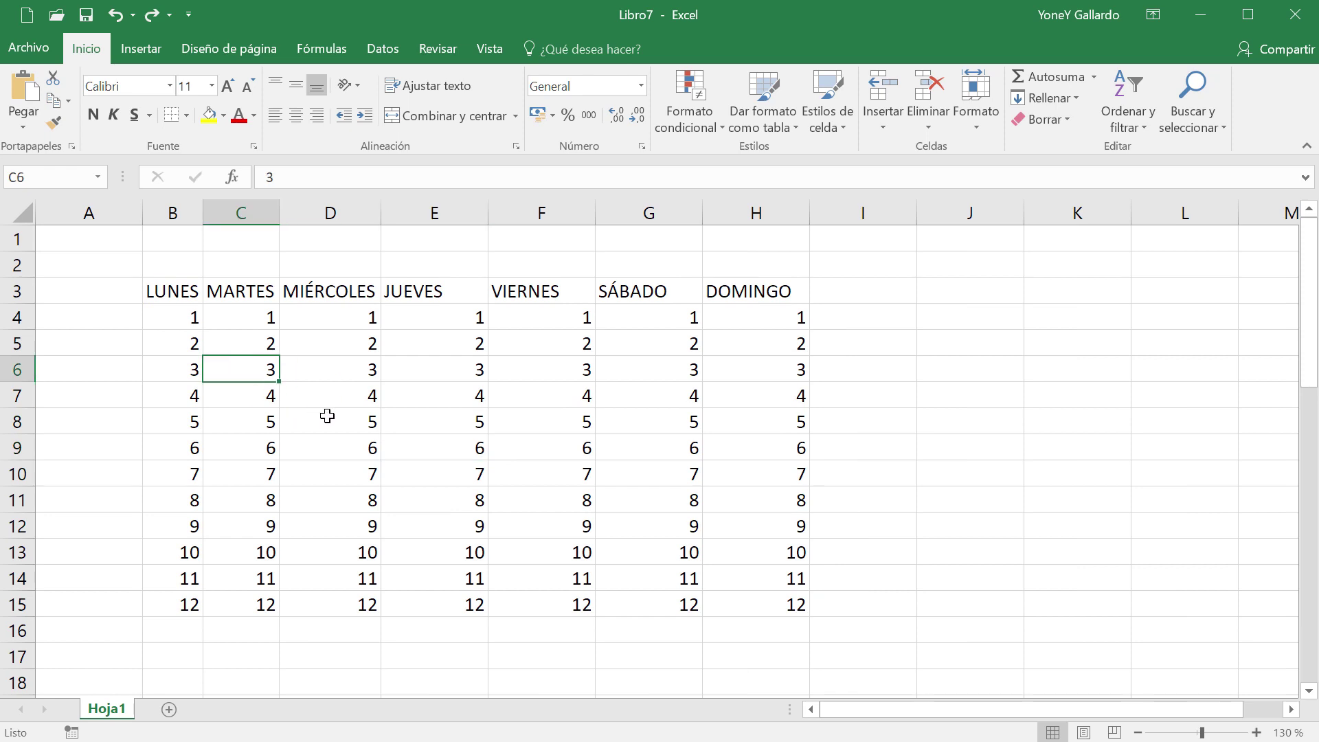
{"action": "key", "text": "ctrl+a"}
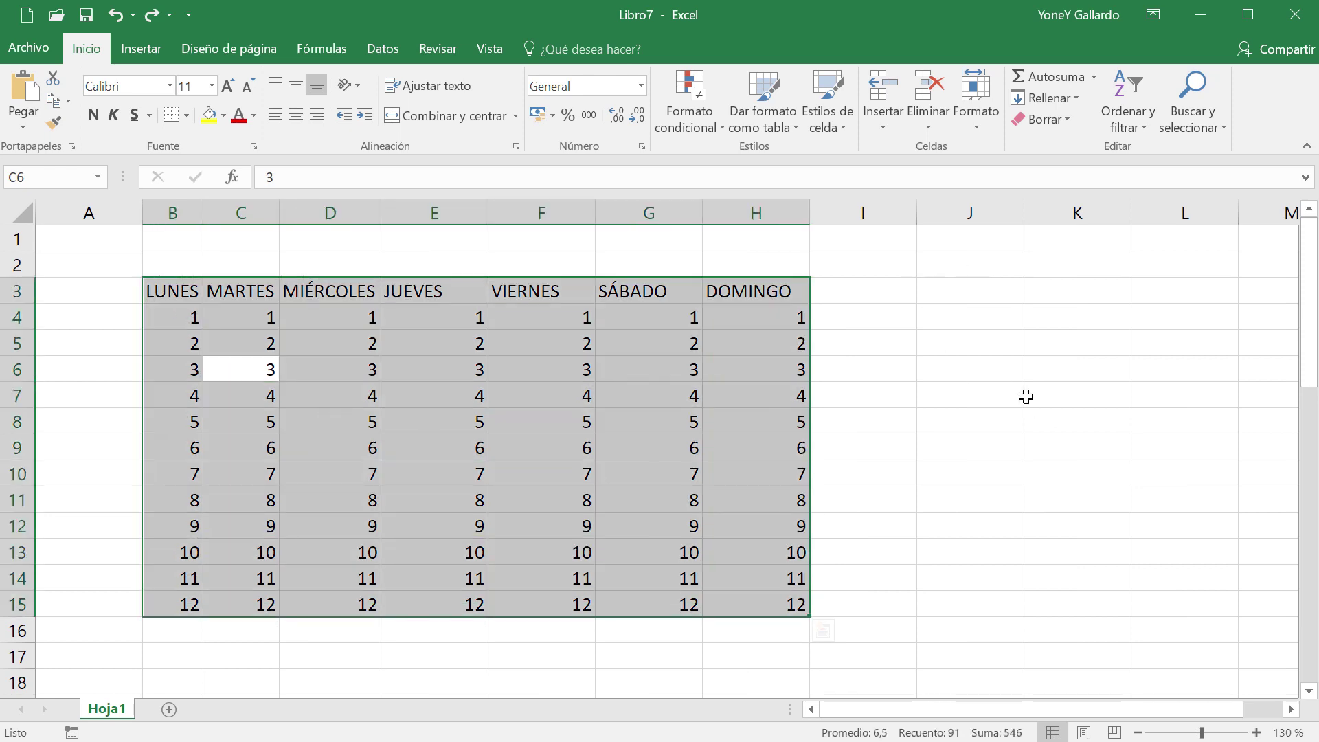
{"action": "left_click", "coordinate": [1026, 394]}
{"action": "left_click", "coordinate": [294, 332]}
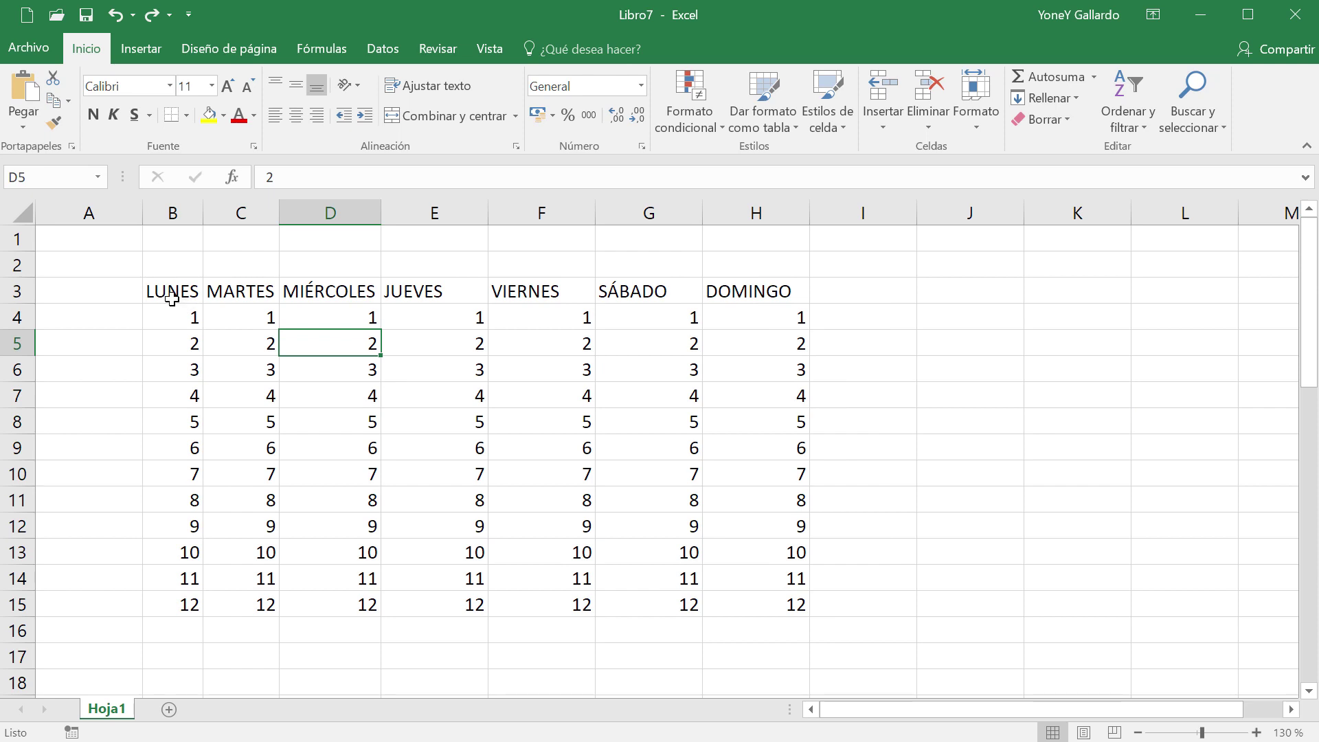
{"action": "left_click", "coordinate": [172, 299]}
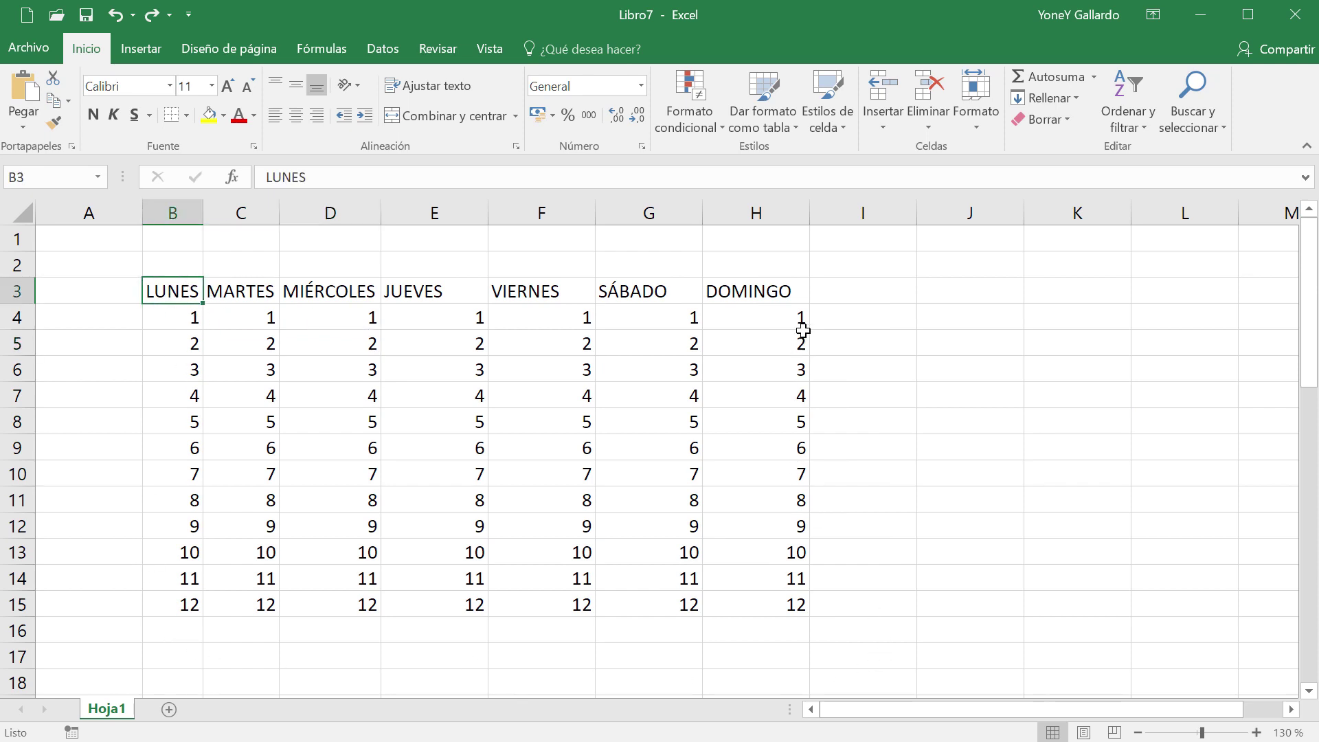
{"action": "key", "text": "ctrl+a"}
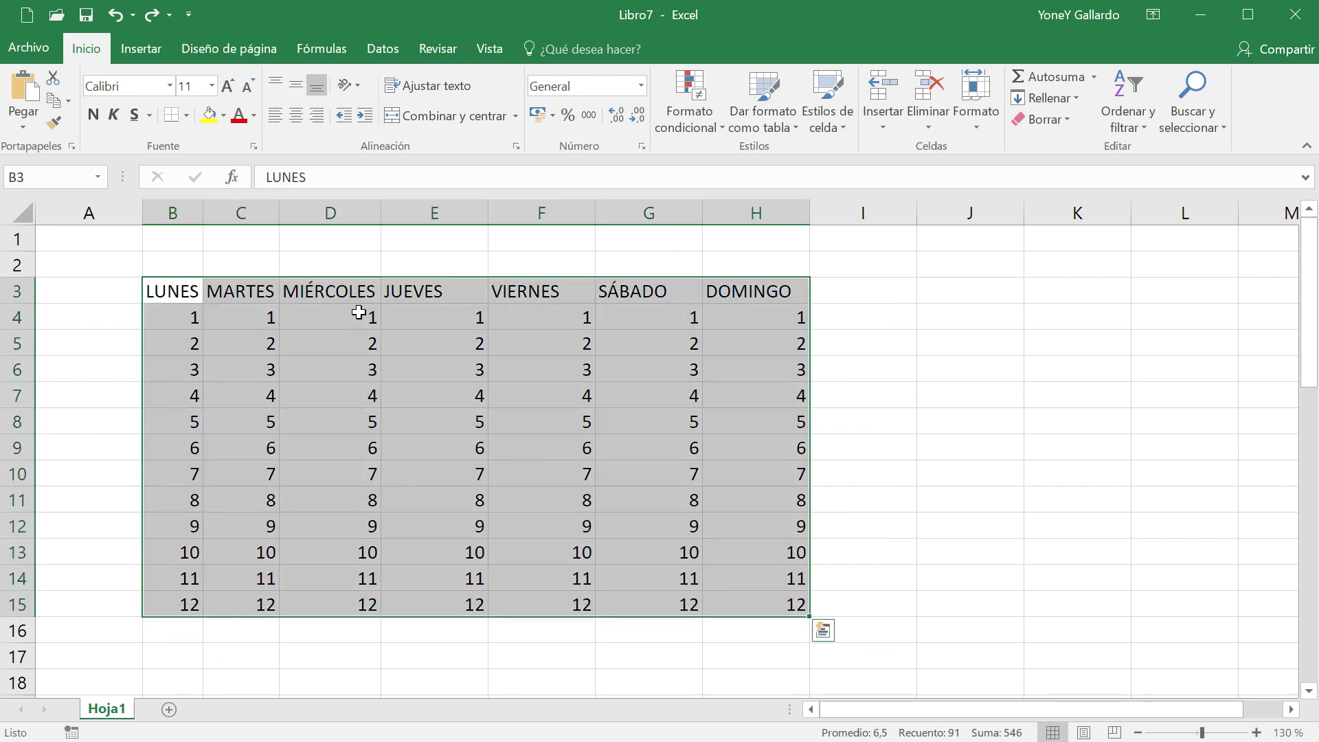
{"action": "left_click", "coordinate": [865, 630]}
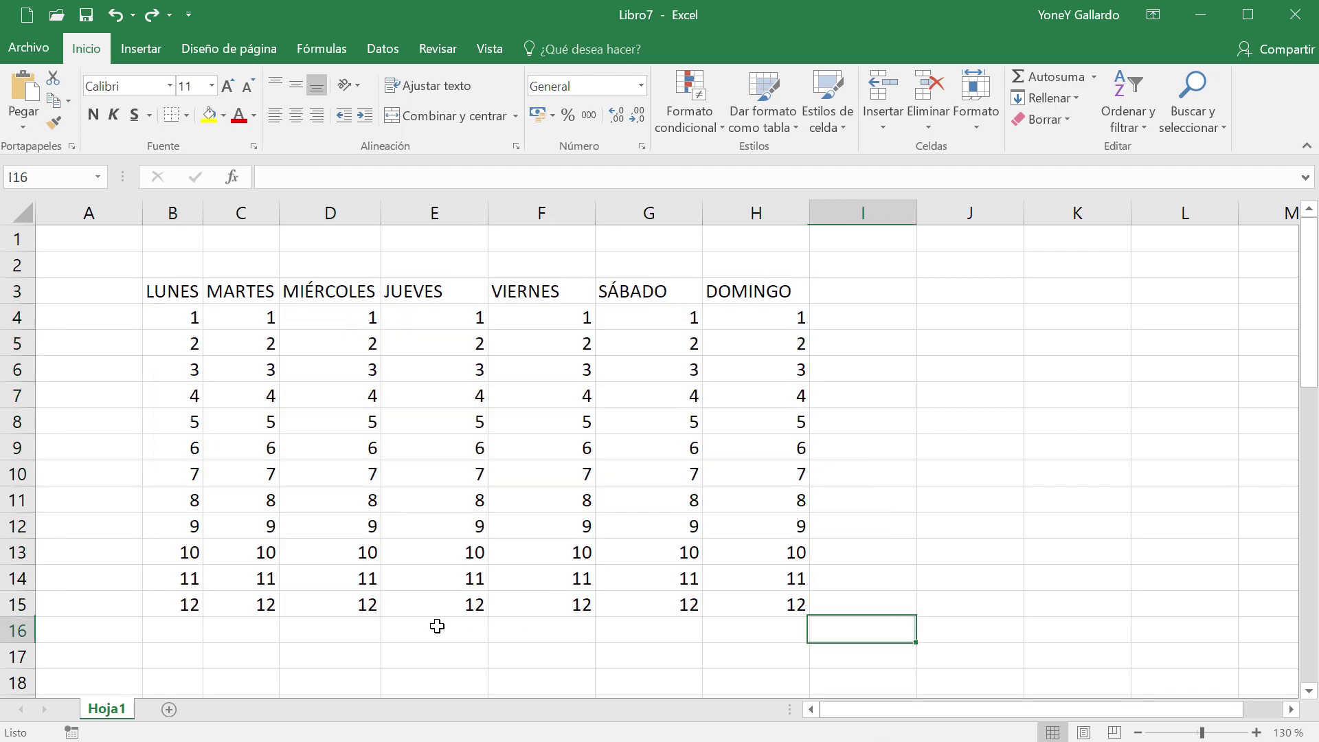
- Enter 18 in B17 and fill it across to H17, leaving row 16 blank beneath the weekday data
{"action": "left_click", "coordinate": [184, 652]}
{"action": "type", "text": "18"}
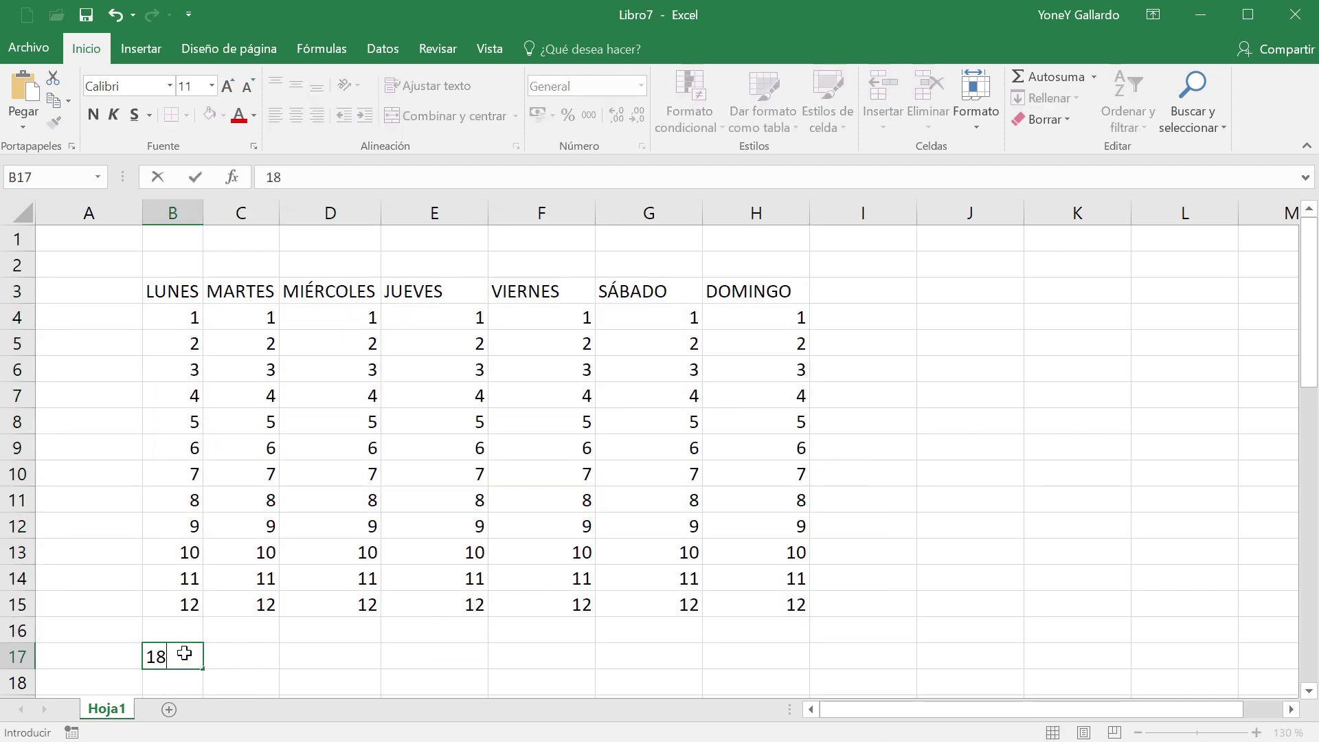
{"action": "key", "text": "Return"}
{"action": "left_click", "coordinate": [183, 656]}
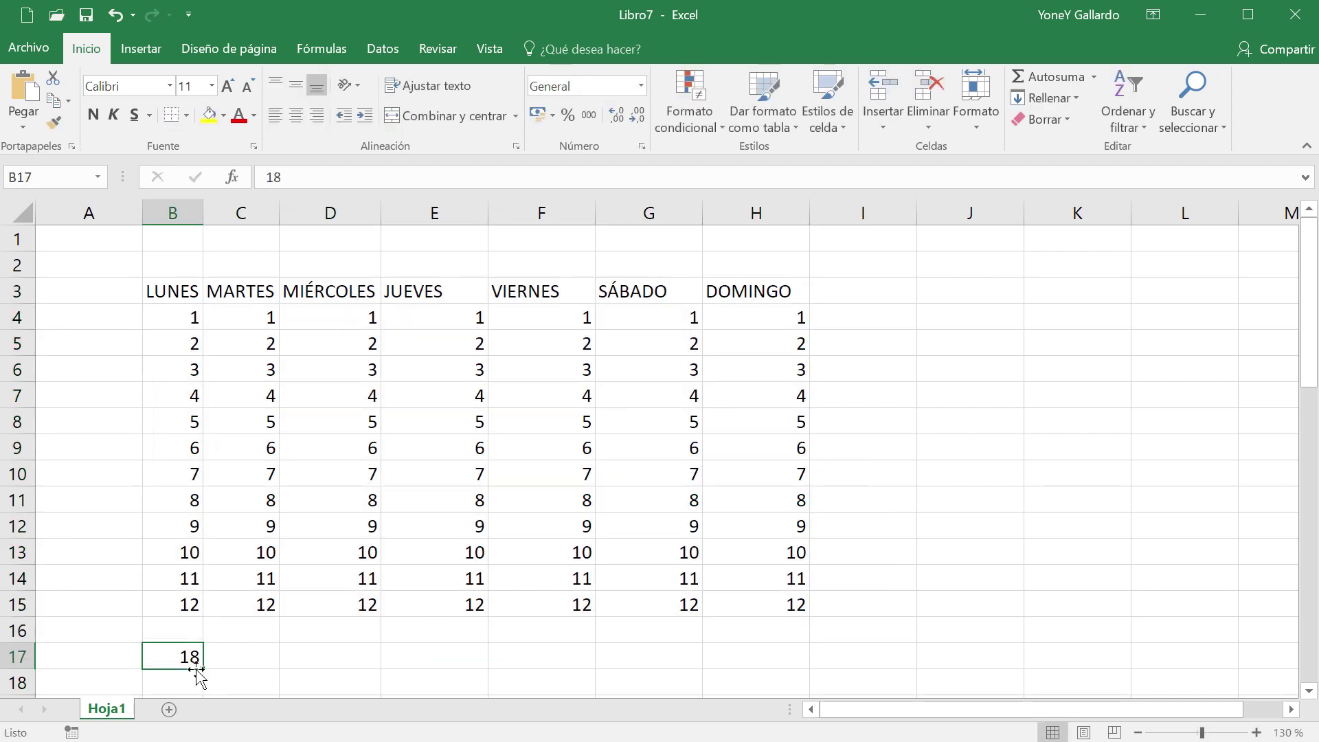
{"action": "left_click_drag", "start_coordinate": [201, 668], "coordinate": [778, 651]}
{"action": "left_click", "coordinate": [976, 618]}
- Select only the contiguous block above blank row 16, starting from C7 and again from F7, clearing the selection each time
{"action": "left_click", "coordinate": [228, 389]}
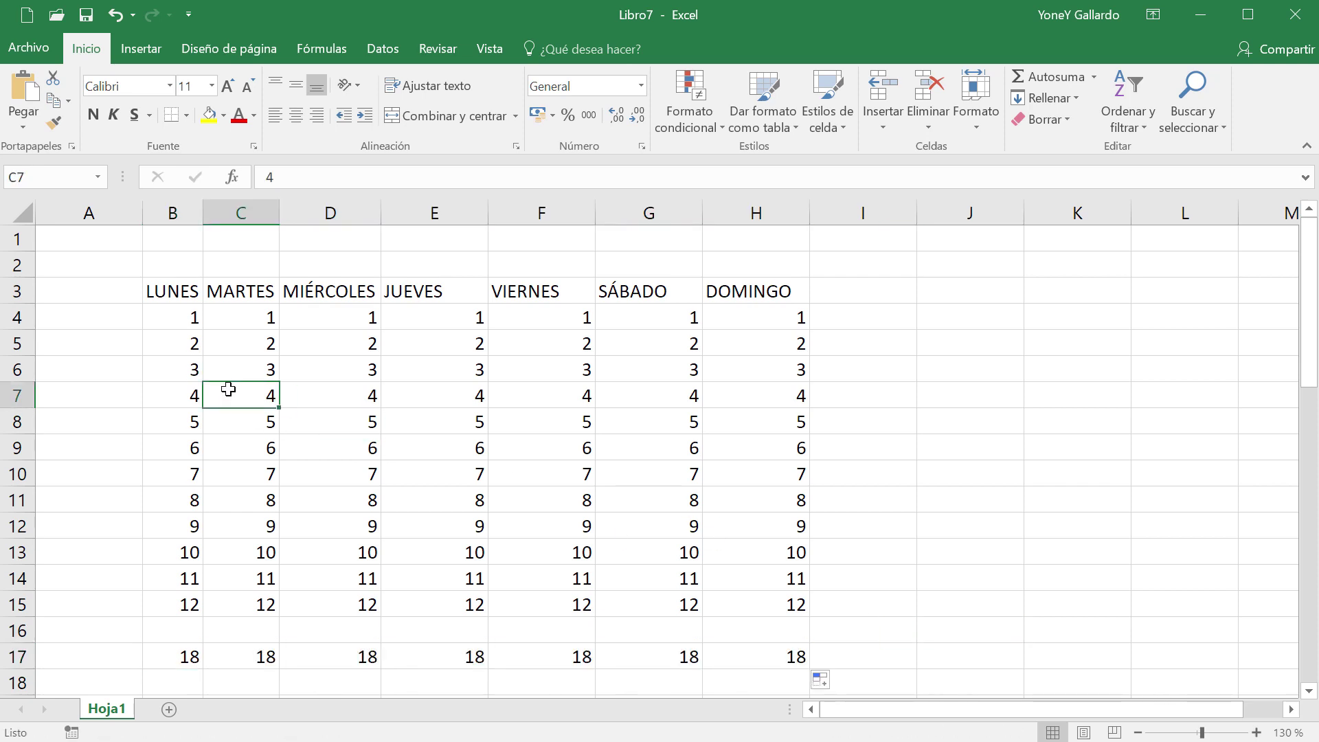
{"action": "key", "text": "ctrl+a"}
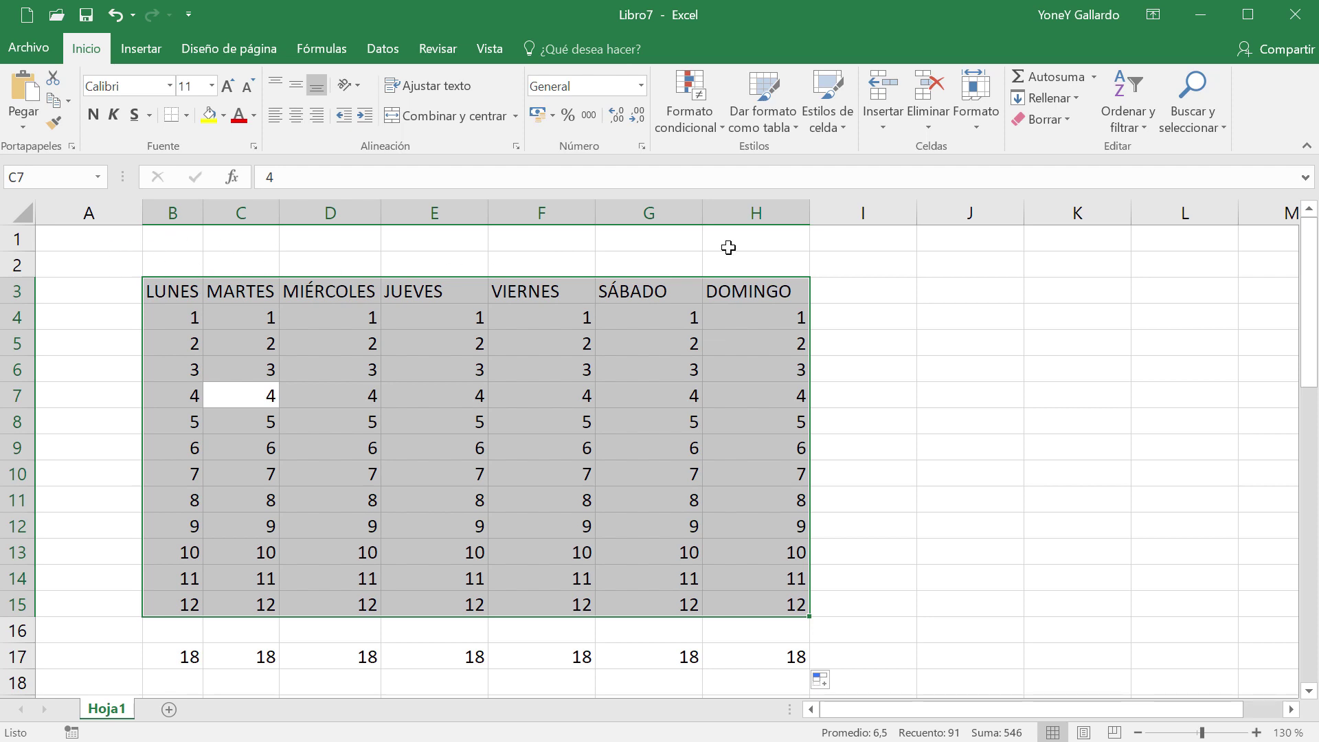
{"action": "left_click", "coordinate": [924, 450]}
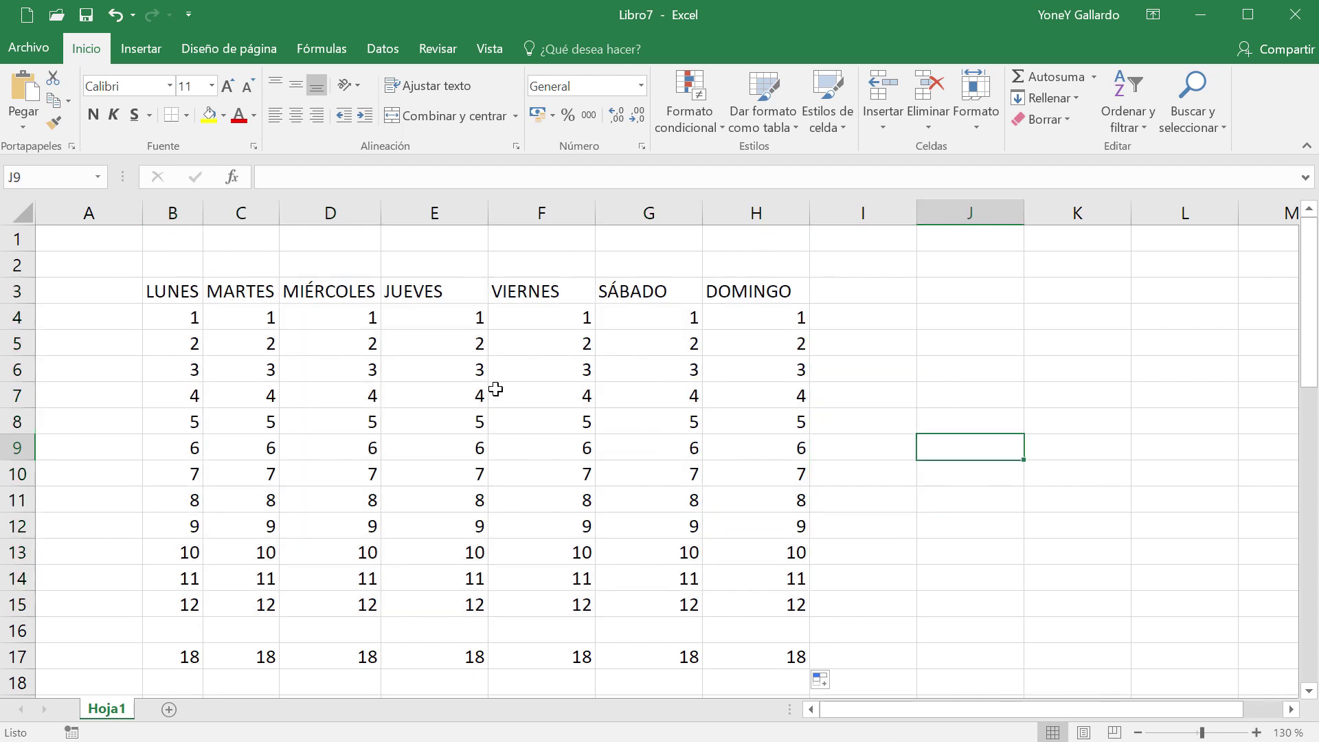
{"action": "left_click", "coordinate": [492, 389]}
{"action": "key", "text": "ctrl+a"}
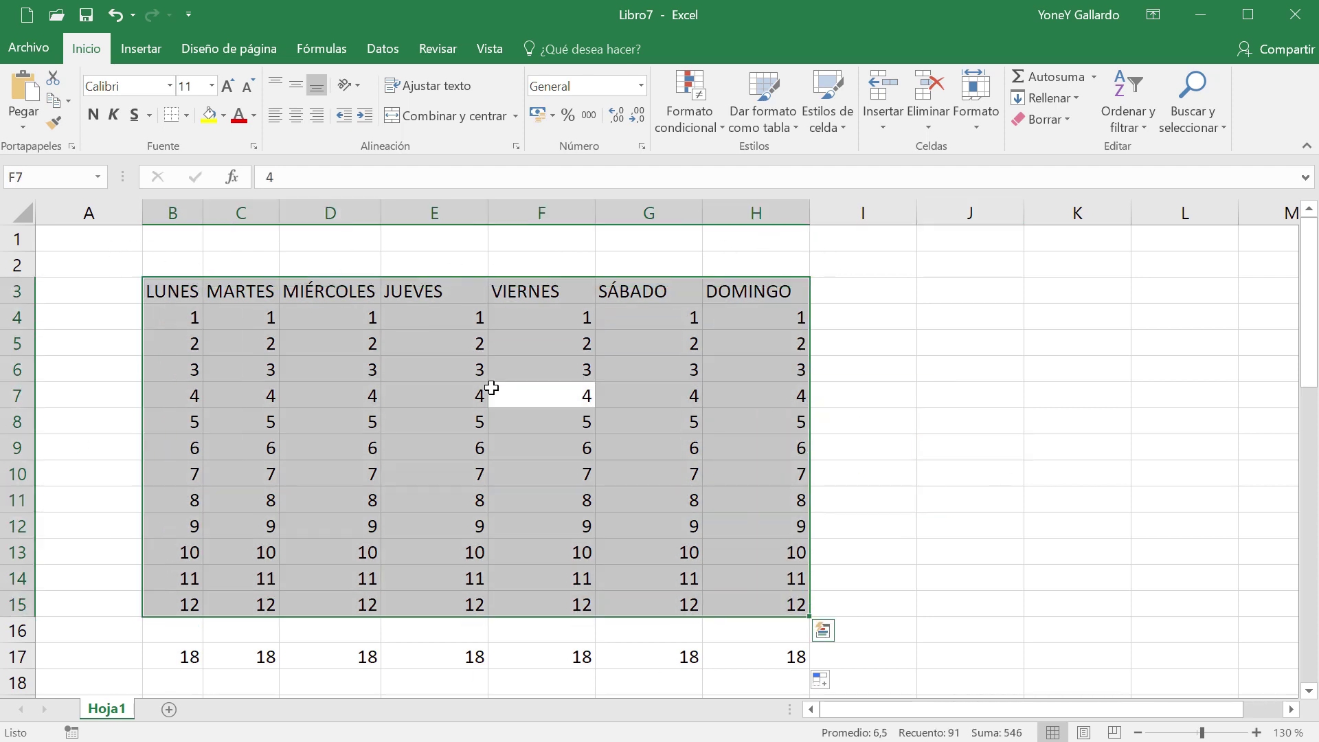
{"action": "left_click", "coordinate": [923, 467]}
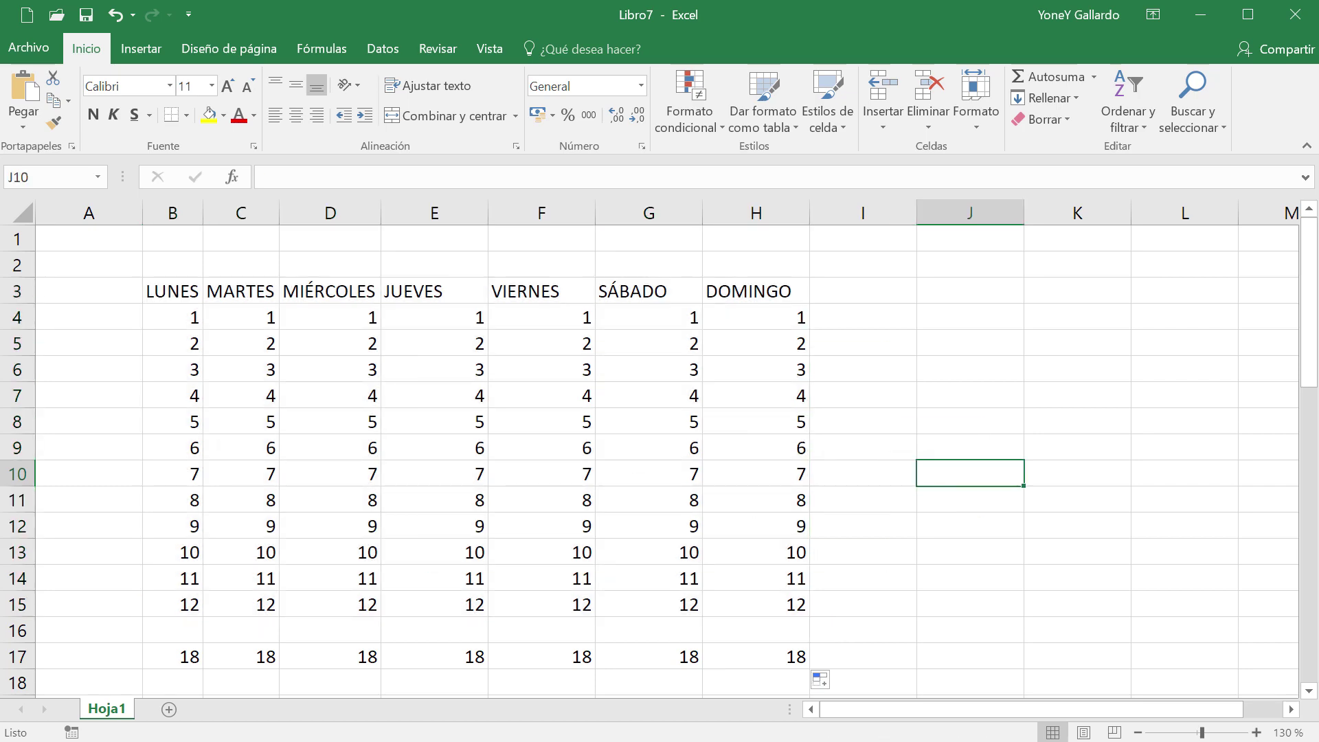
- Clear the values in B17:H17 beneath the weekday data
{"action": "left_click", "coordinate": [354, 741]}
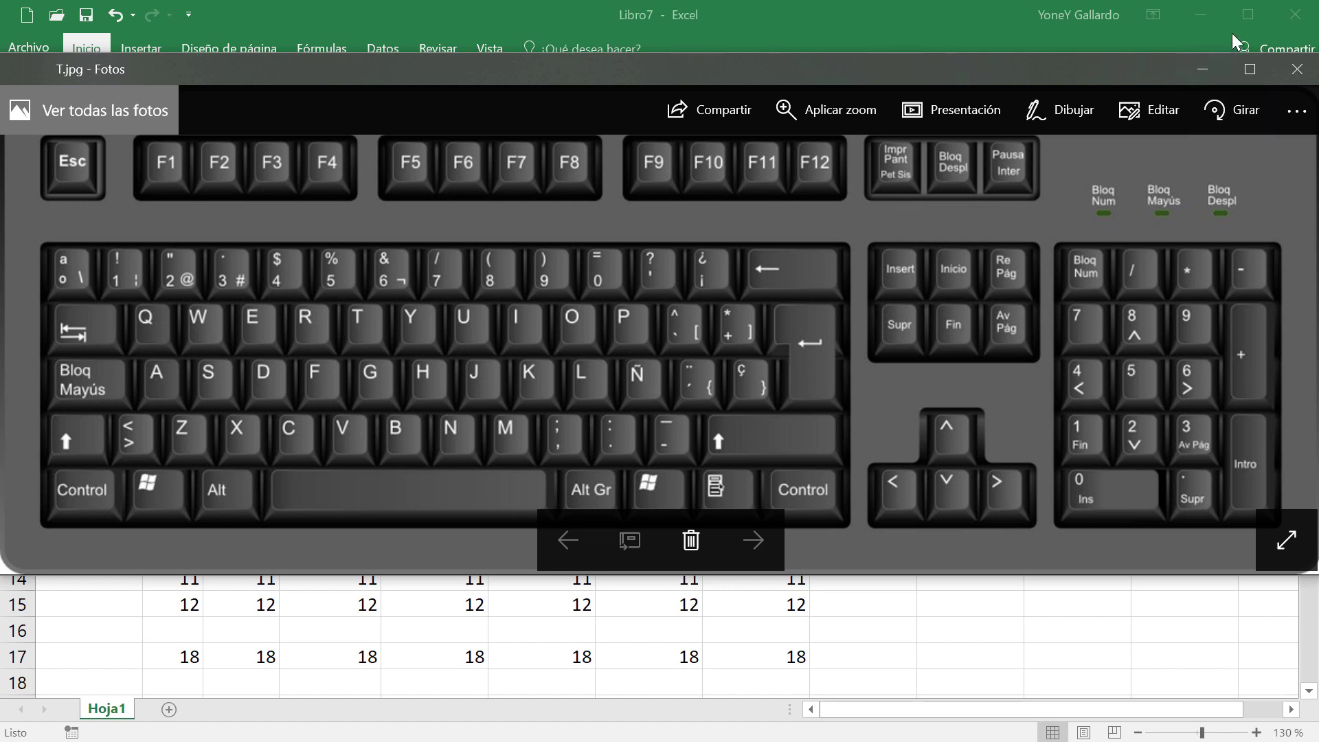
{"action": "left_click", "coordinate": [1202, 68]}
{"action": "left_click", "coordinate": [551, 474]}
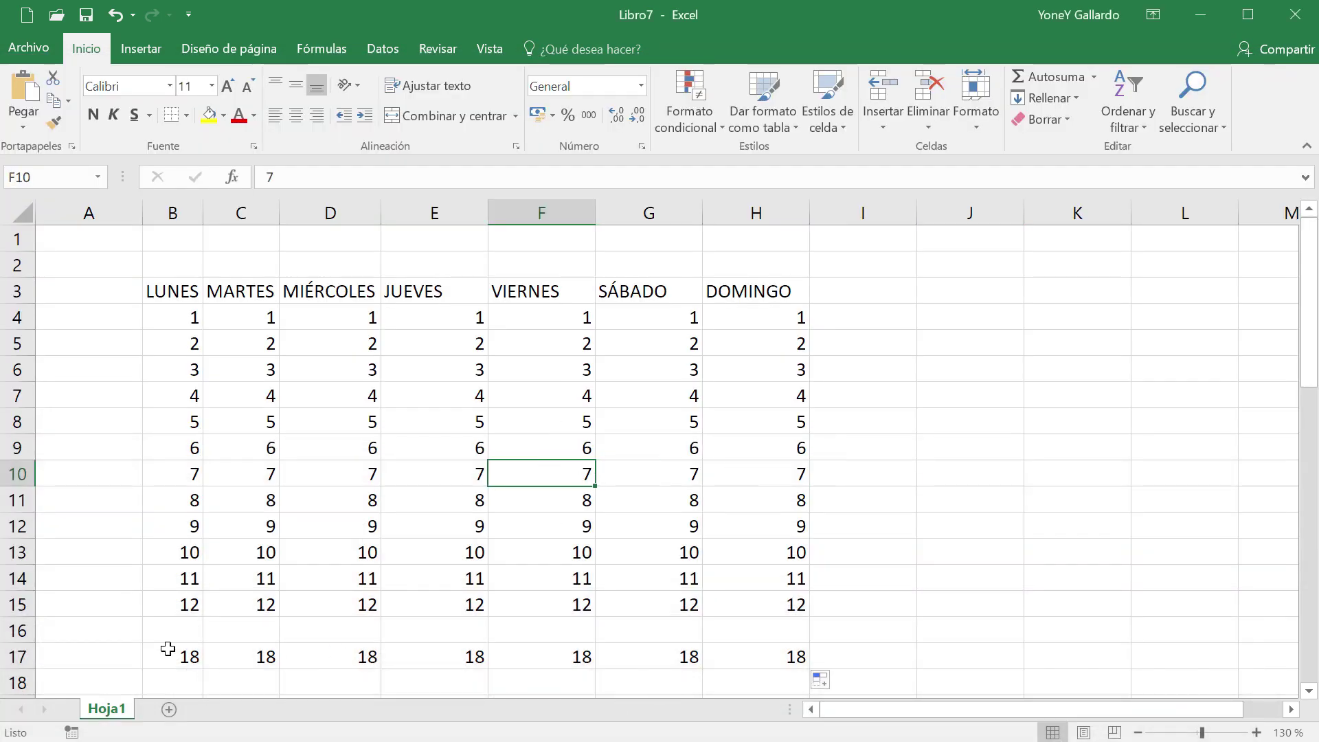
{"action": "left_click_drag", "start_coordinate": [168, 649], "coordinate": [780, 653]}
{"action": "key", "text": "Delete"}
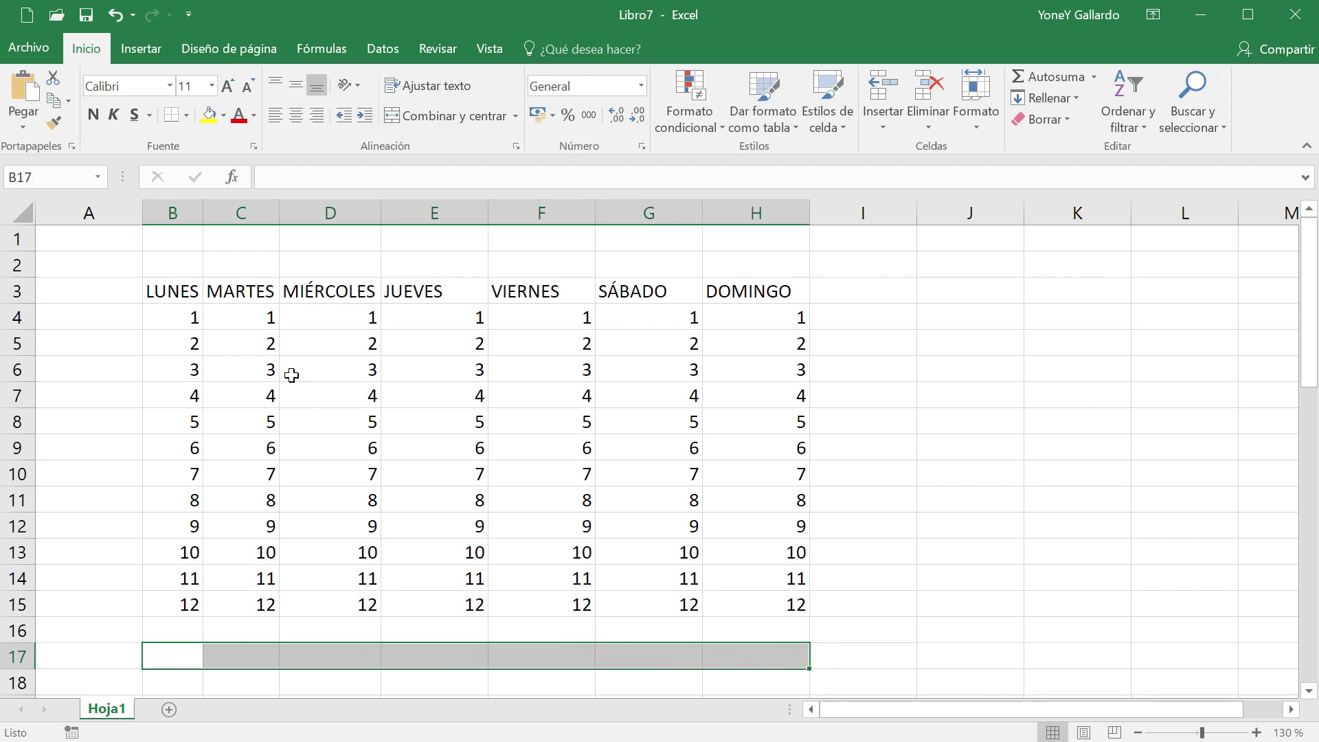
- Select the non-adjacent cells B4 and H15 together, then reduce the selection to H15 alone
{"action": "left_click", "coordinate": [196, 328]}
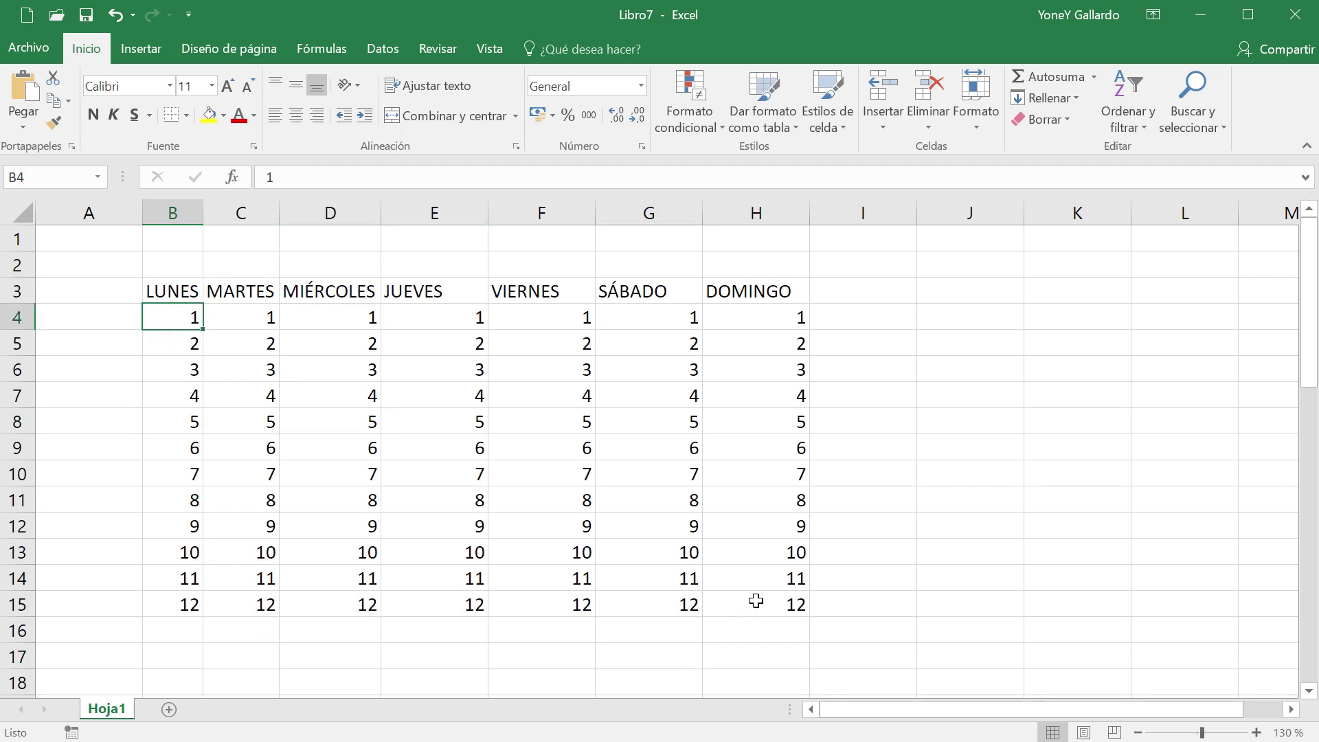
{"action": "left_click", "coordinate": [542, 552]}
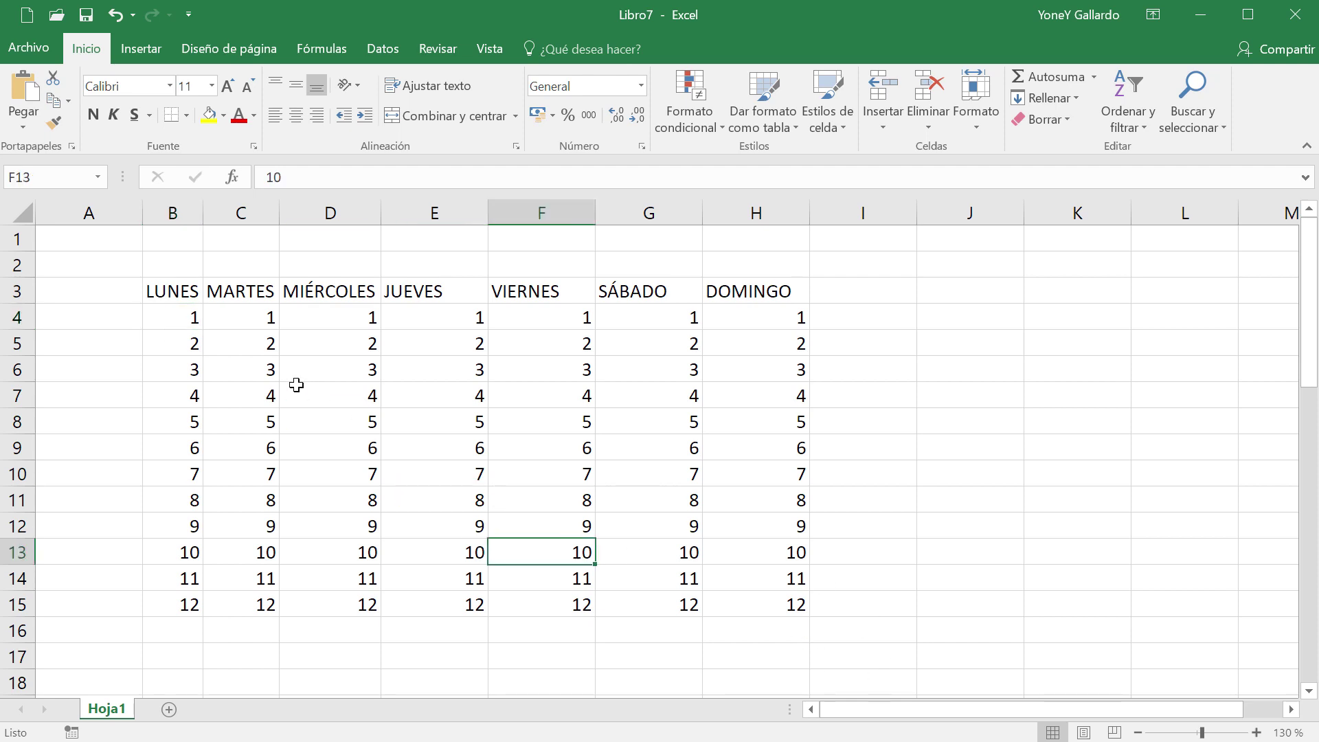
{"action": "left_click", "coordinate": [185, 315]}
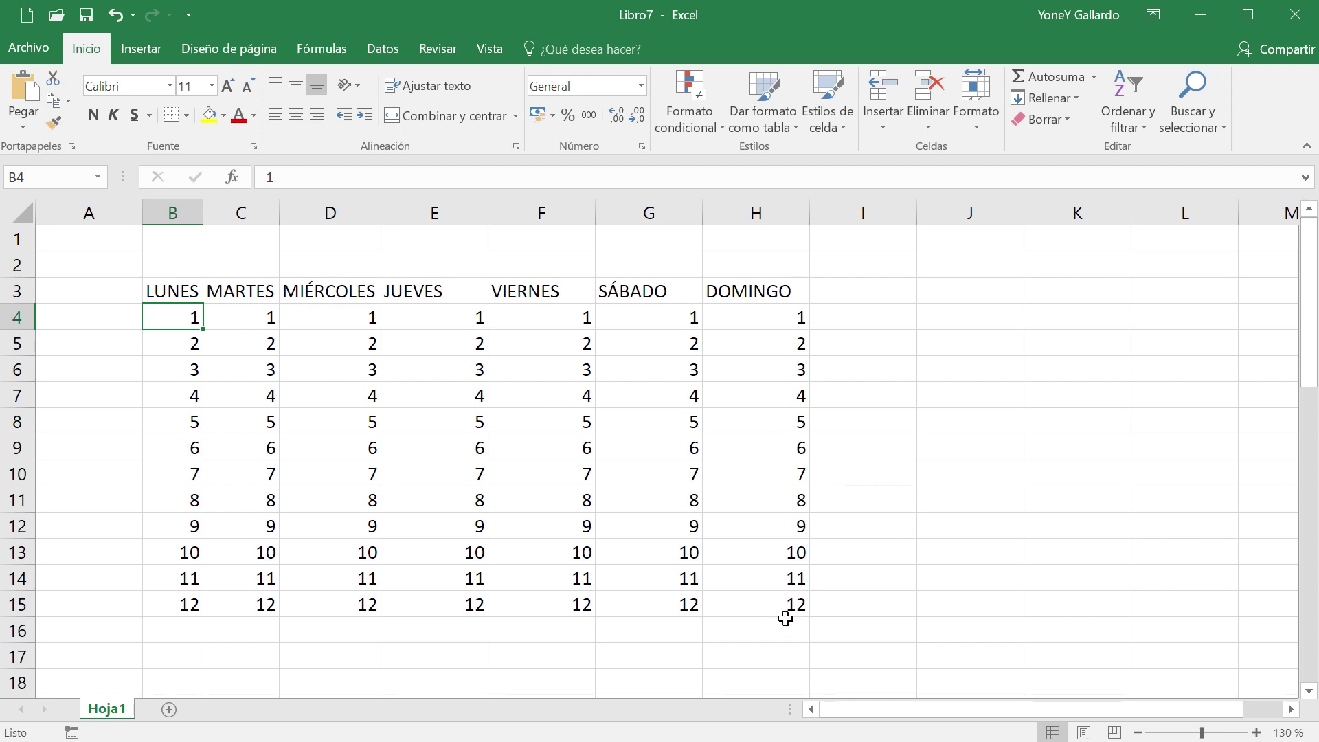
{"action": "left_click", "coordinate": [756, 607], "text": "ctrl"}
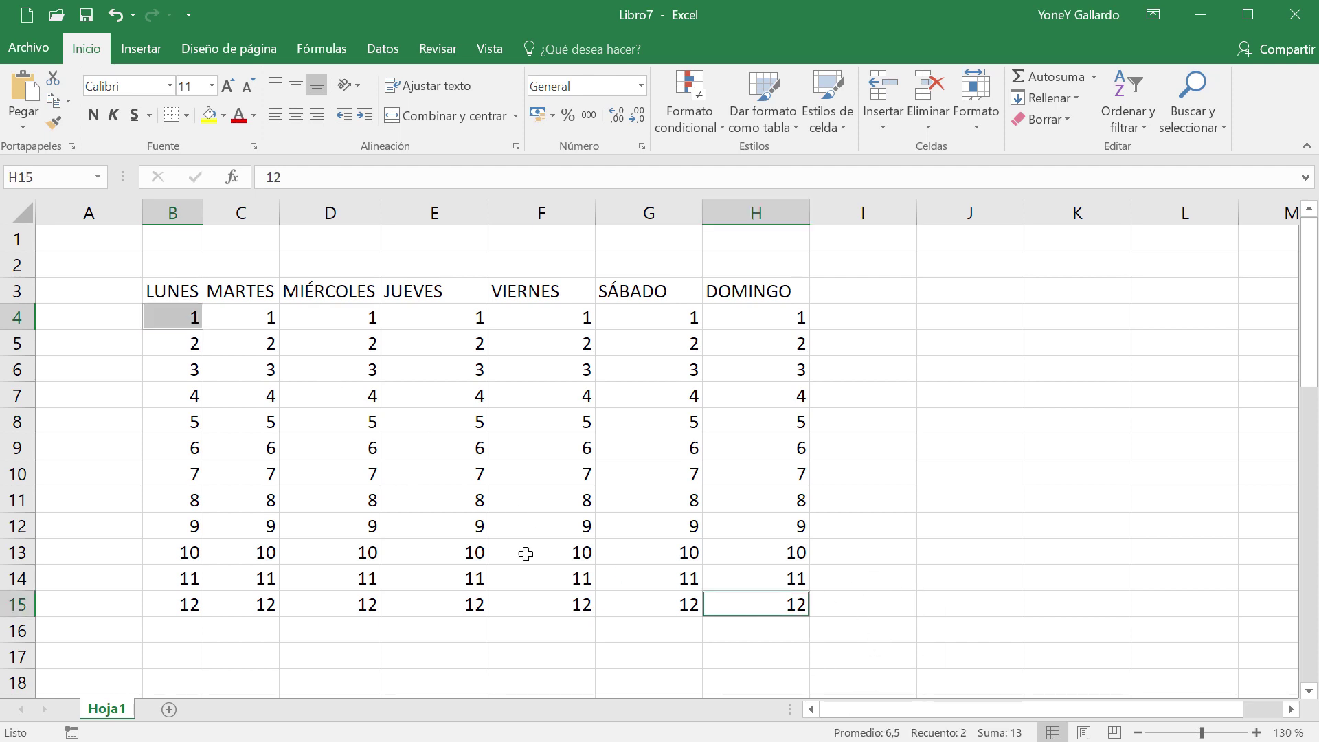
{"action": "key", "text": "Left"}
{"action": "left_click", "coordinate": [759, 608]}
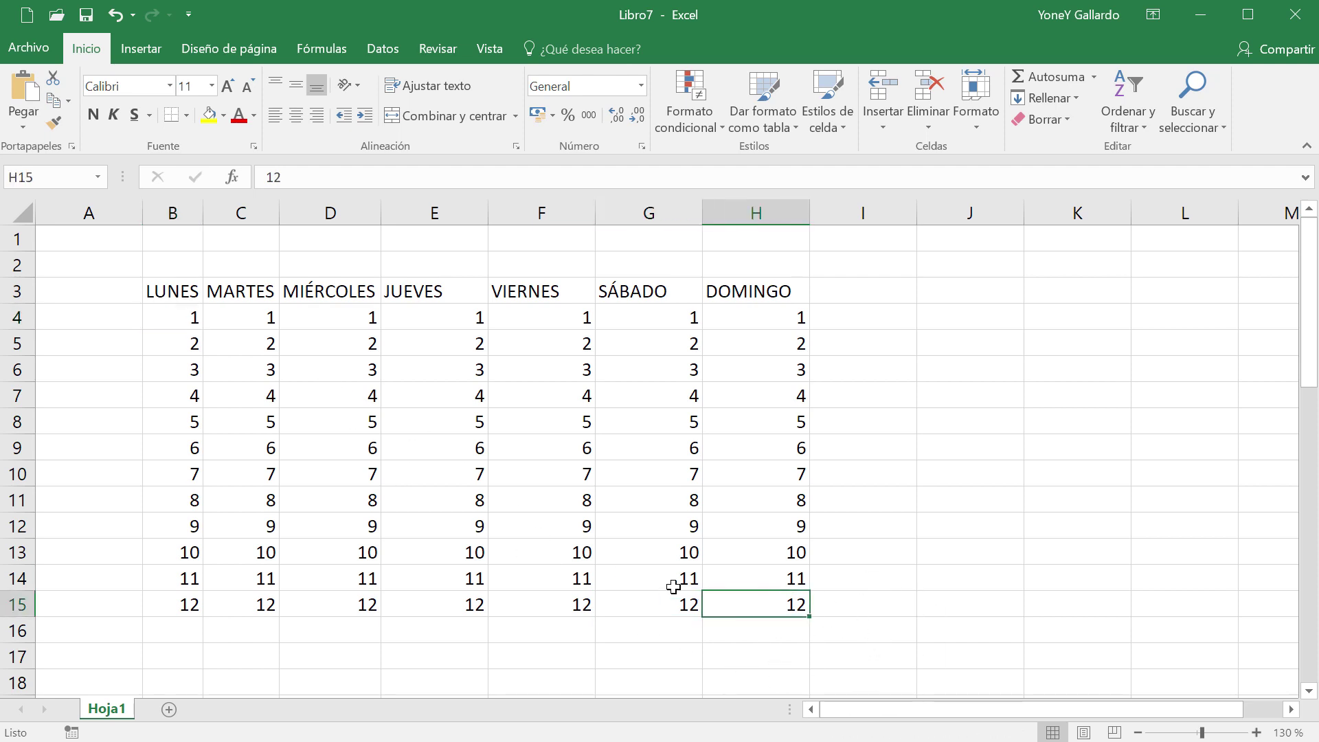
- Select the non-adjacent cells B4, D7, F7, G11 and H15 together, then clear the selection
{"action": "left_click", "coordinate": [166, 317]}
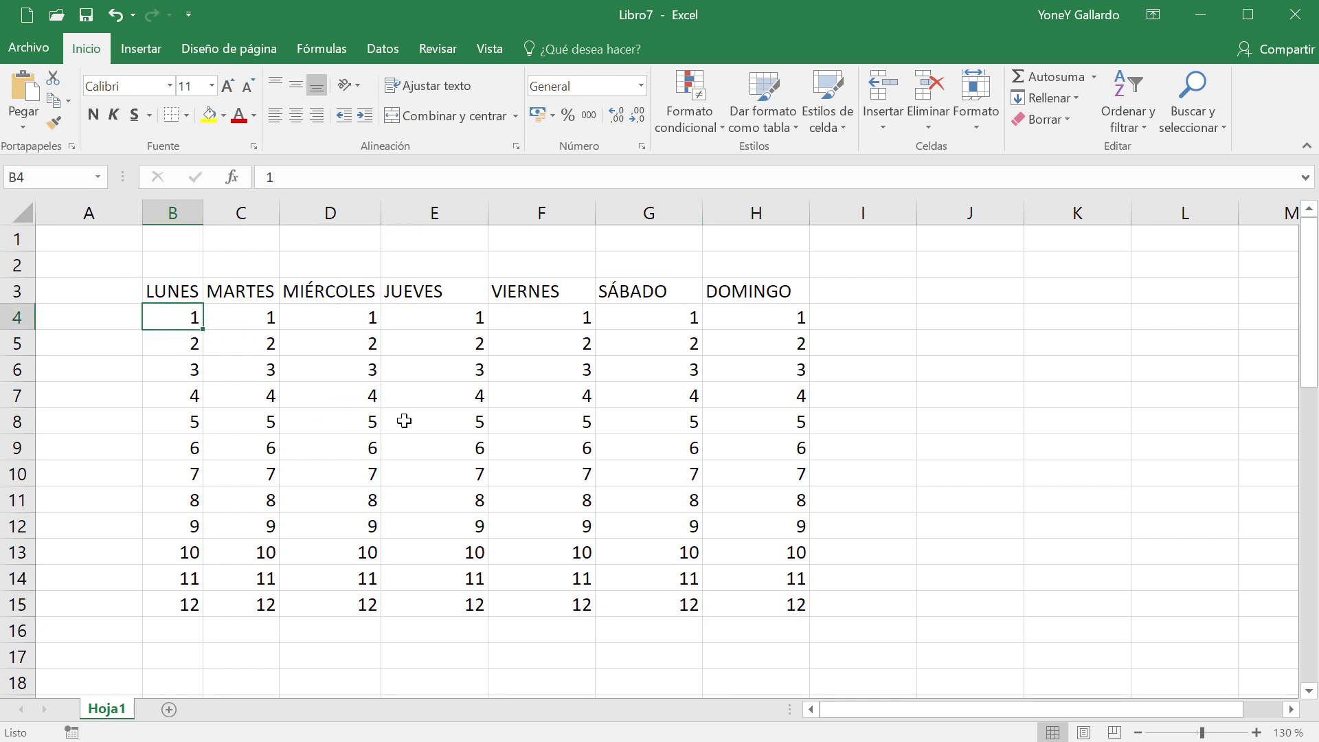
{"action": "left_click", "coordinate": [352, 402], "text": "ctrl"}
{"action": "left_click", "coordinate": [525, 402], "text": "ctrl"}
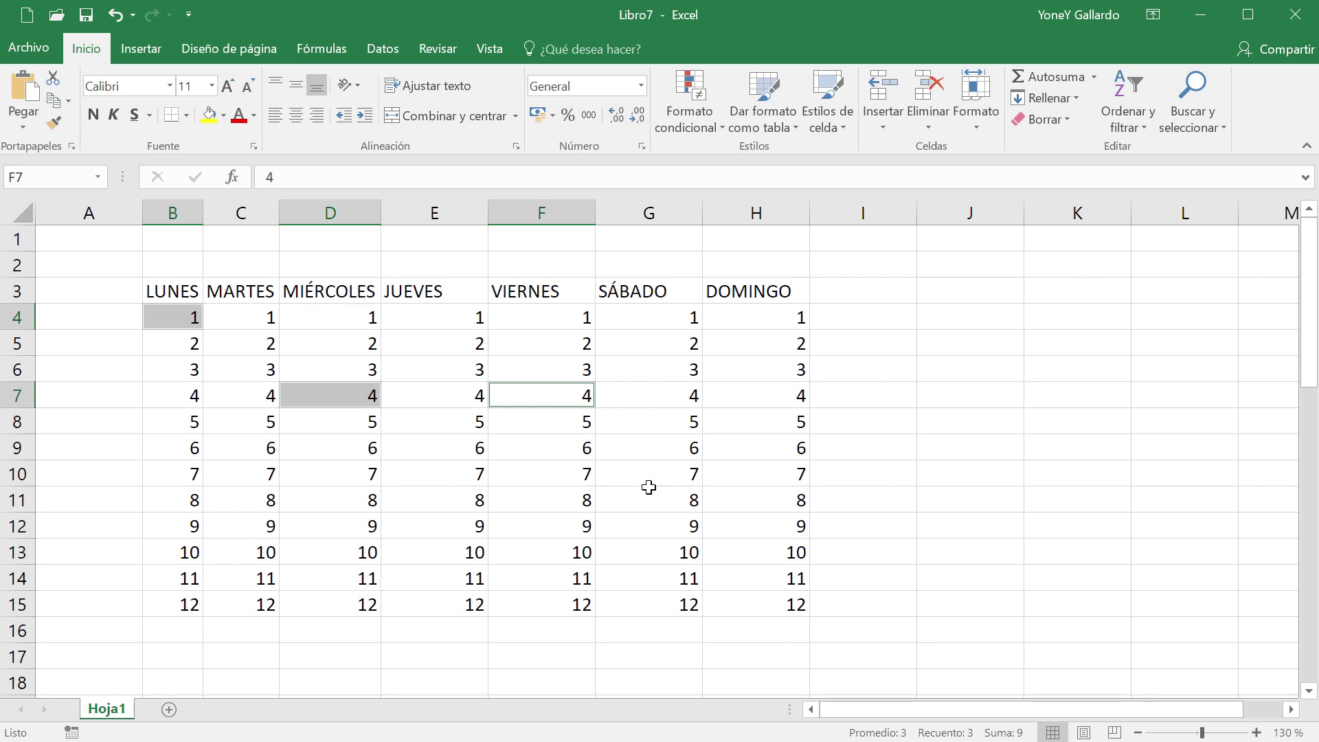
{"action": "left_click", "coordinate": [643, 507], "text": "ctrl"}
{"action": "left_click", "coordinate": [770, 608], "text": "ctrl"}
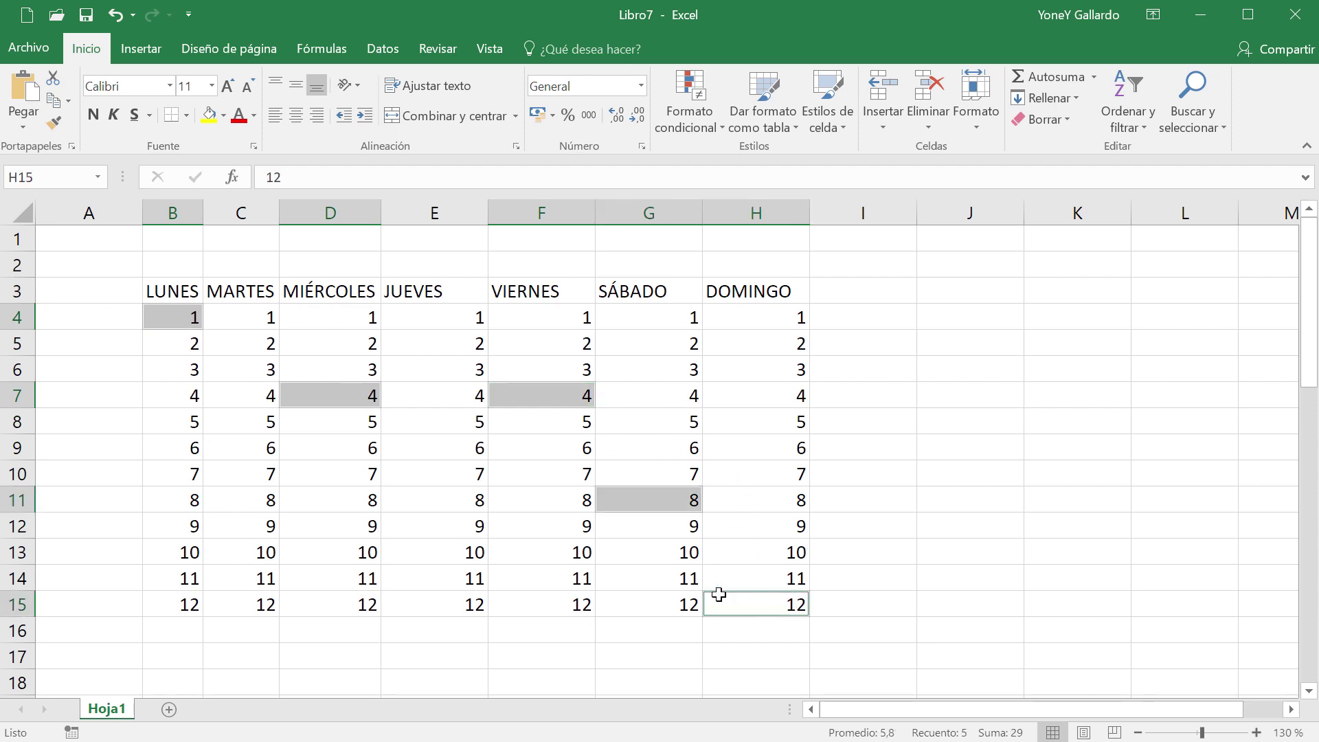
{"action": "left_click", "coordinate": [839, 572]}
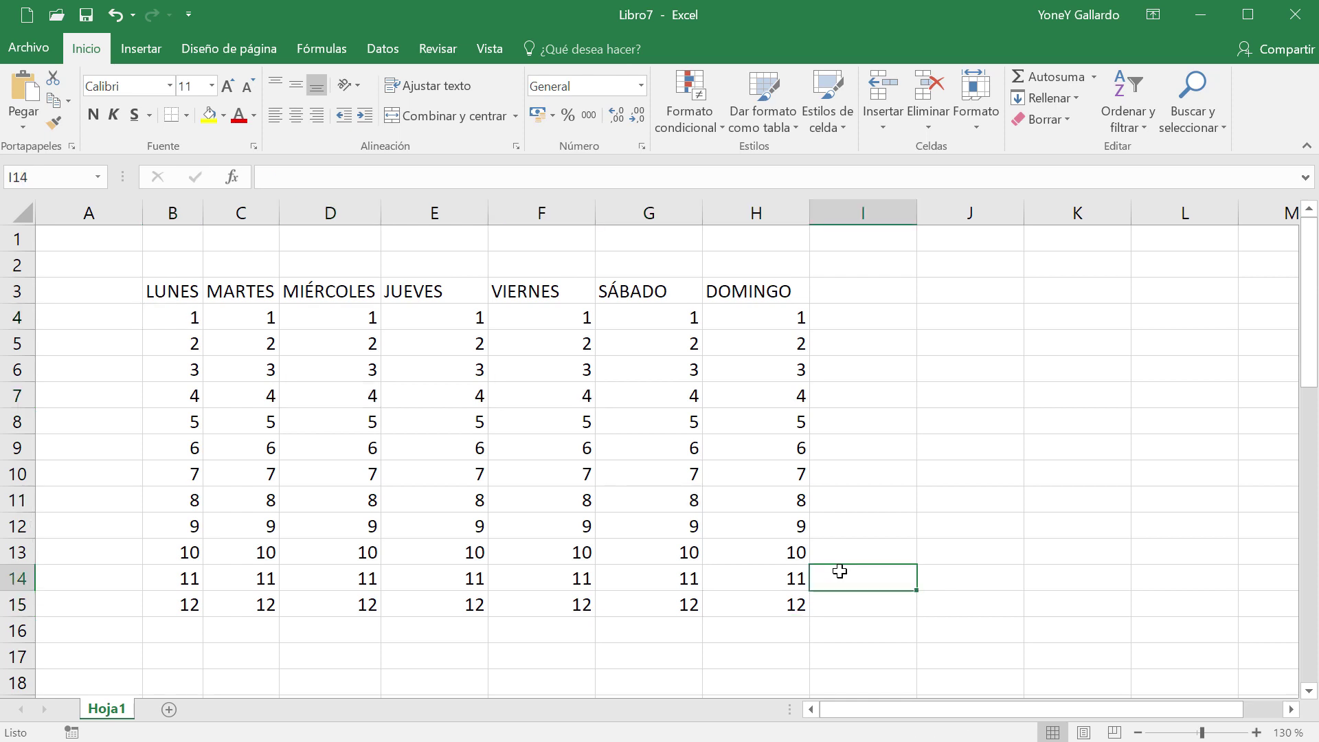
- Select the scattered cells B4, C10, F6, G13 and H15 together, then clear the selection
{"action": "left_click", "coordinate": [178, 321]}
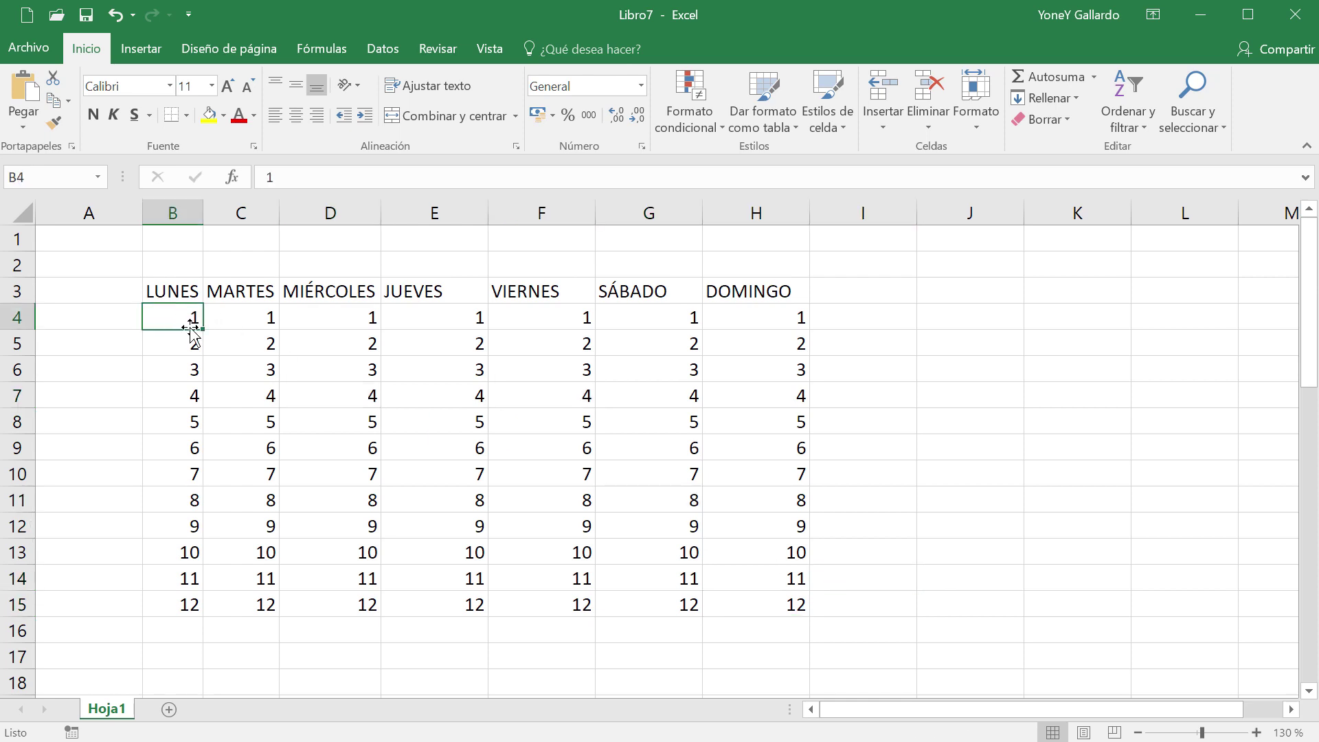
{"action": "left_click", "coordinate": [253, 473], "text": "ctrl"}
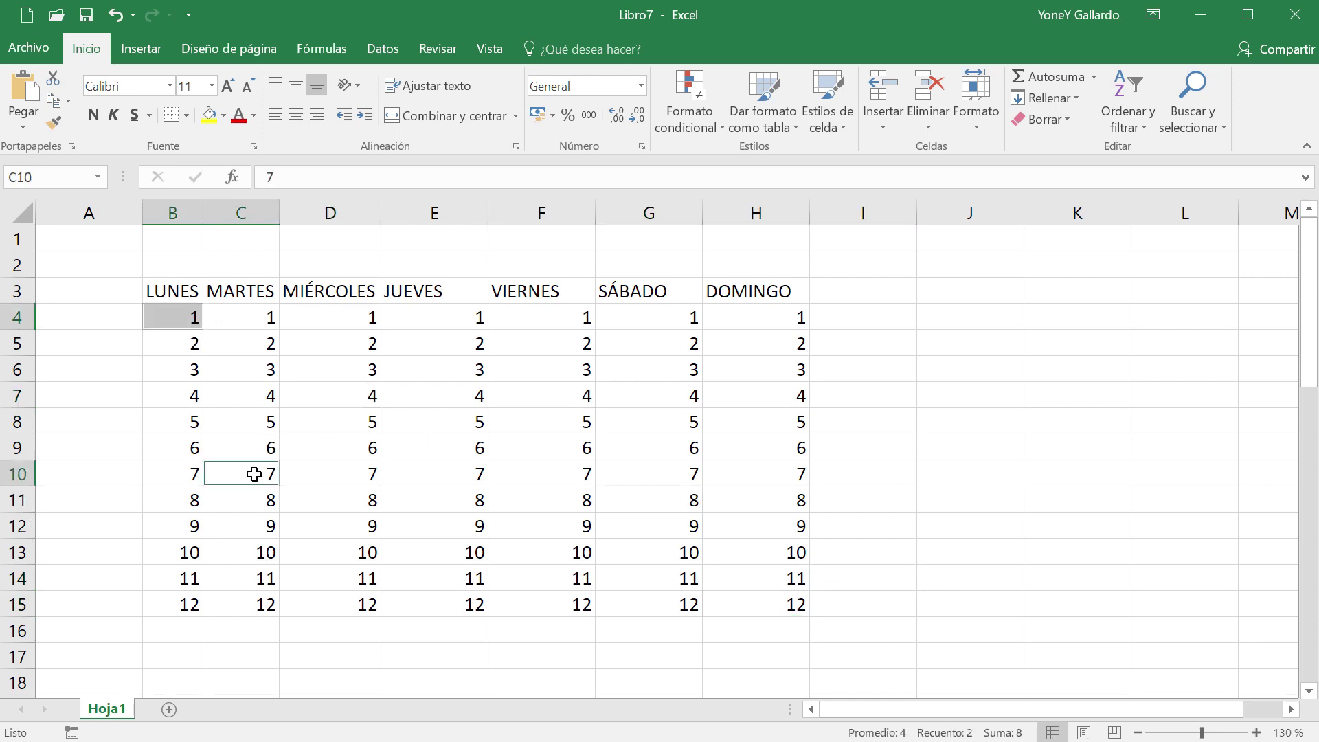
{"action": "left_click", "coordinate": [523, 377], "text": "ctrl"}
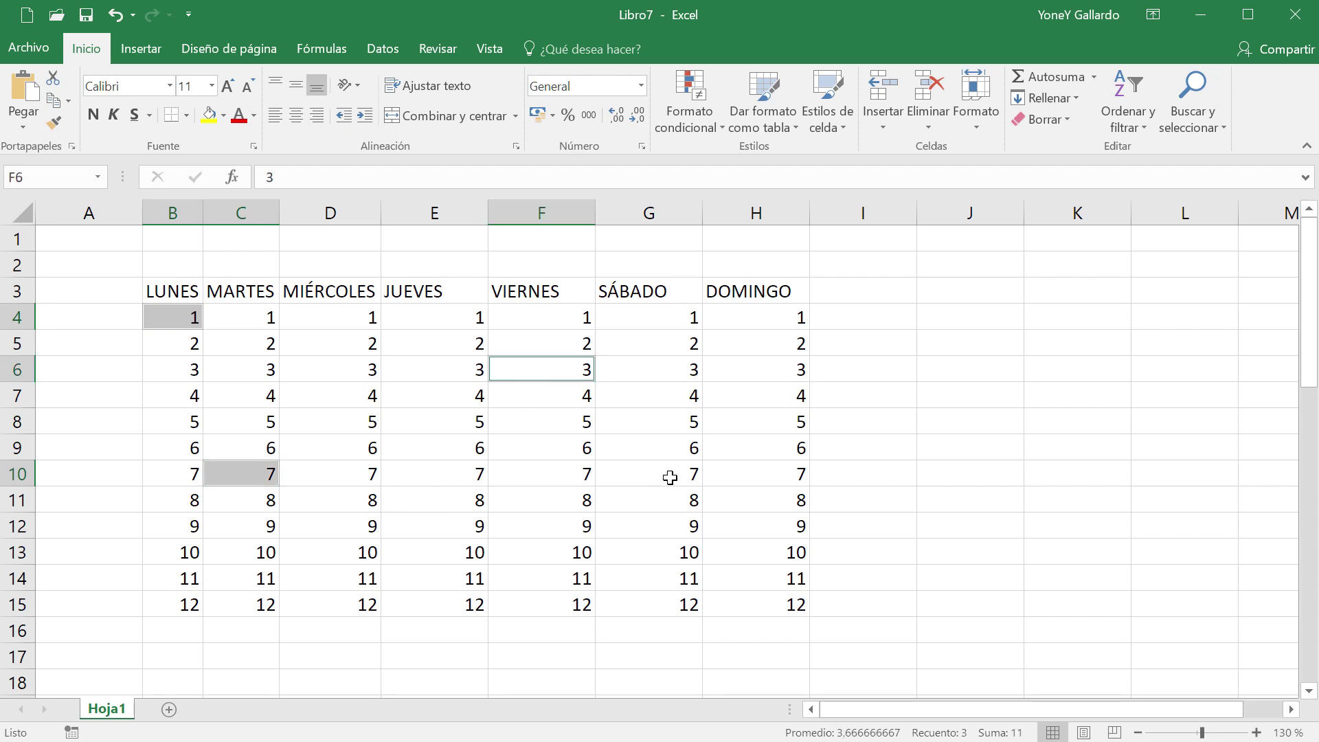
{"action": "left_click", "coordinate": [656, 560], "text": "ctrl"}
{"action": "left_click", "coordinate": [751, 606], "text": "ctrl"}
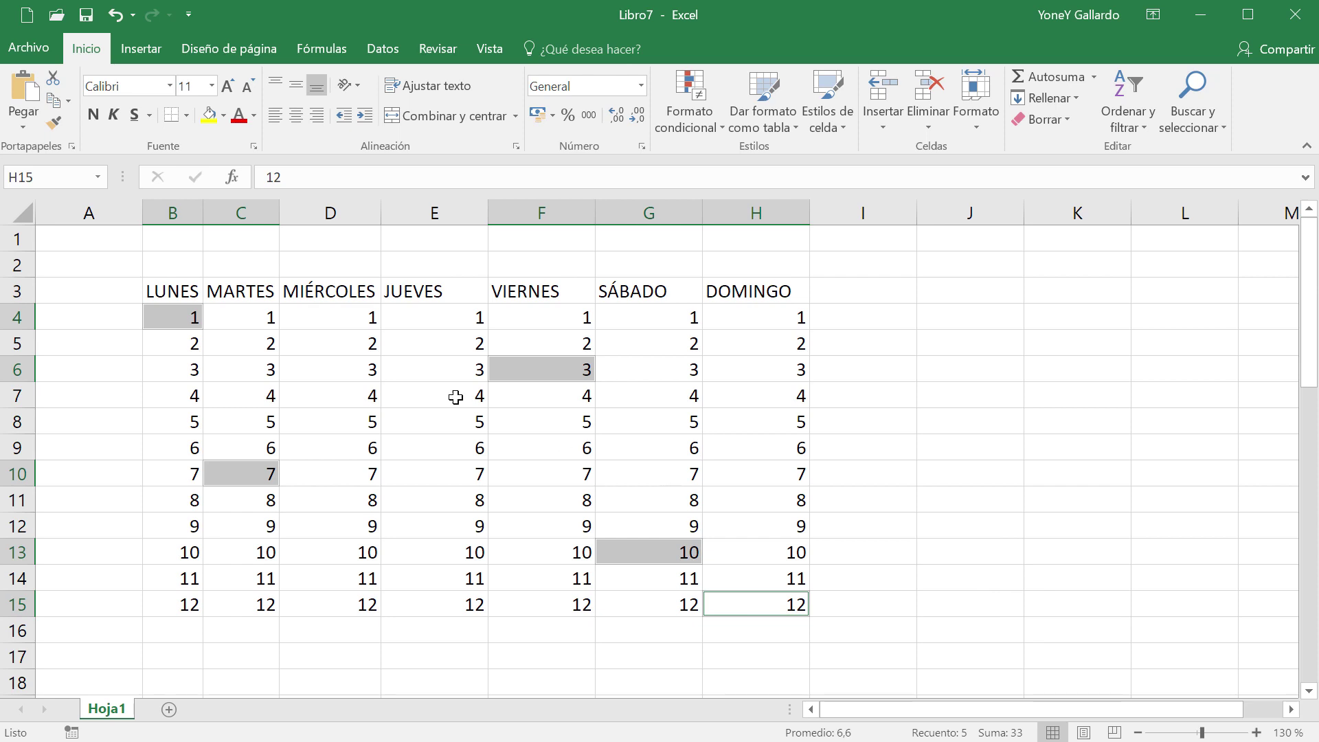
{"action": "left_click", "coordinate": [599, 441]}
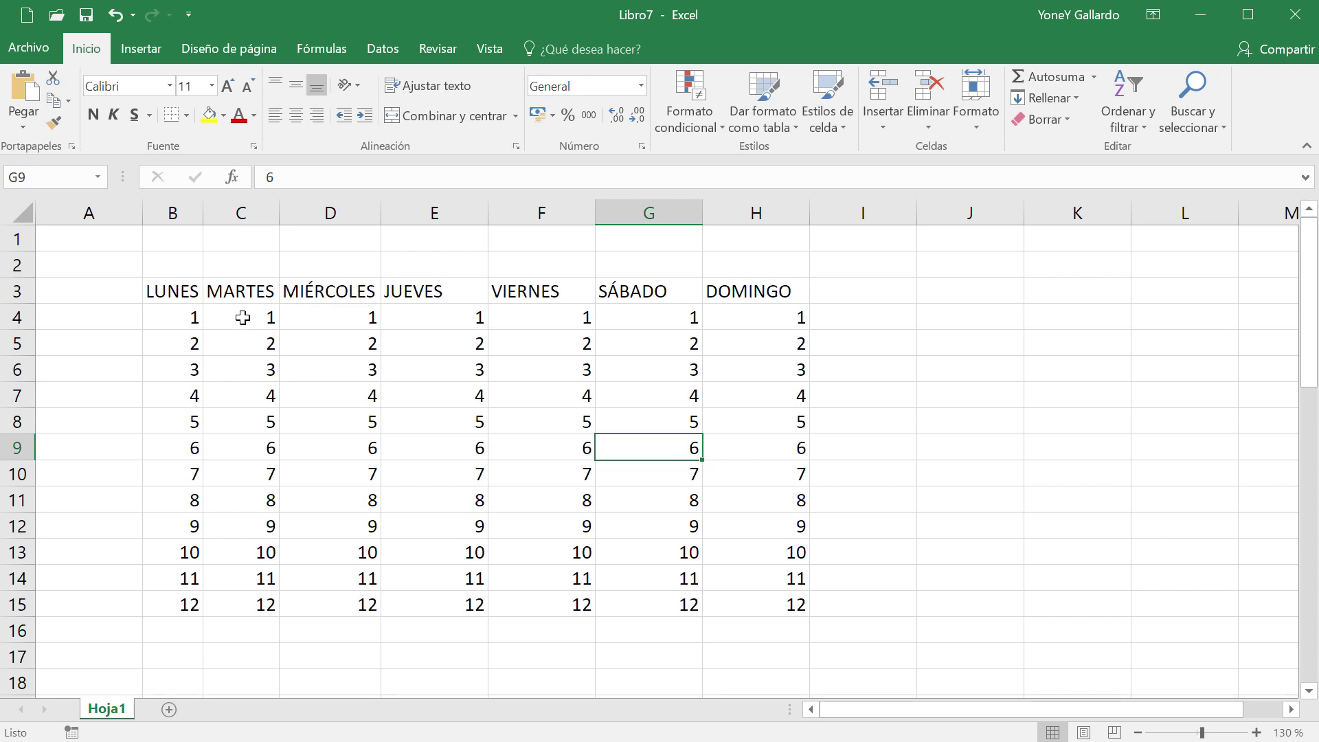
- Select the MARTES values in C4:C13, then clear the selection and make C4 the active cell
{"action": "left_click_drag", "start_coordinate": [261, 317], "coordinate": [243, 564]}
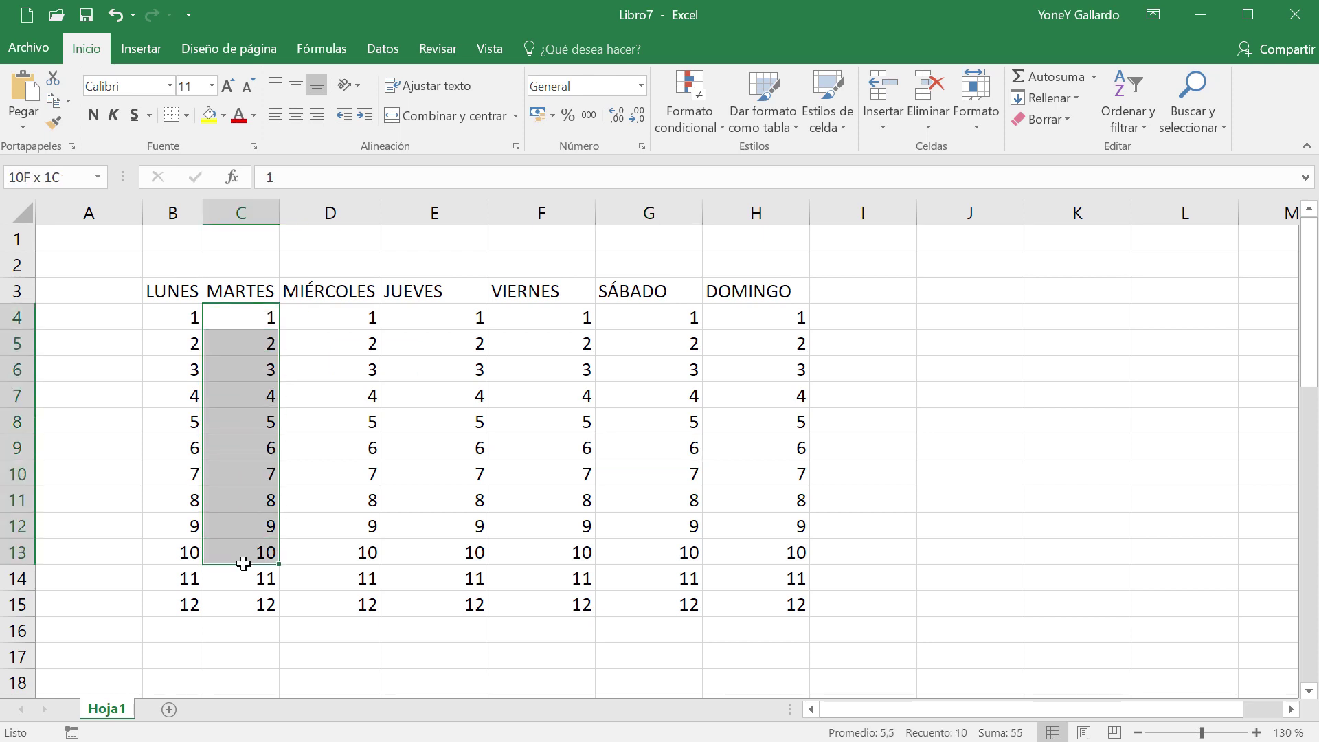
{"action": "left_click", "coordinate": [430, 501]}
{"action": "left_click", "coordinate": [250, 321]}
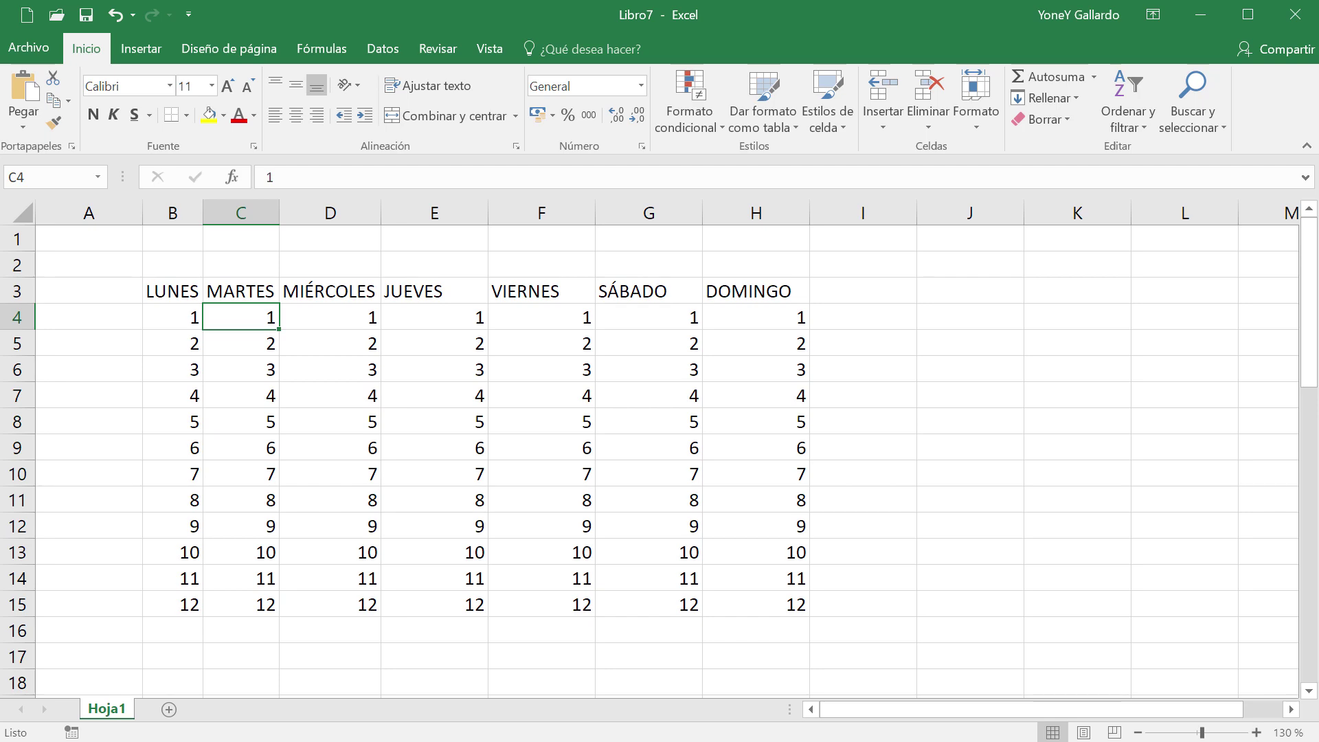
- Examine the Shift key in the T.jpg keyboard picture in Fotos, and return to the Excel workbook with C6 active
{"action": "left_click", "coordinate": [208, 741]}
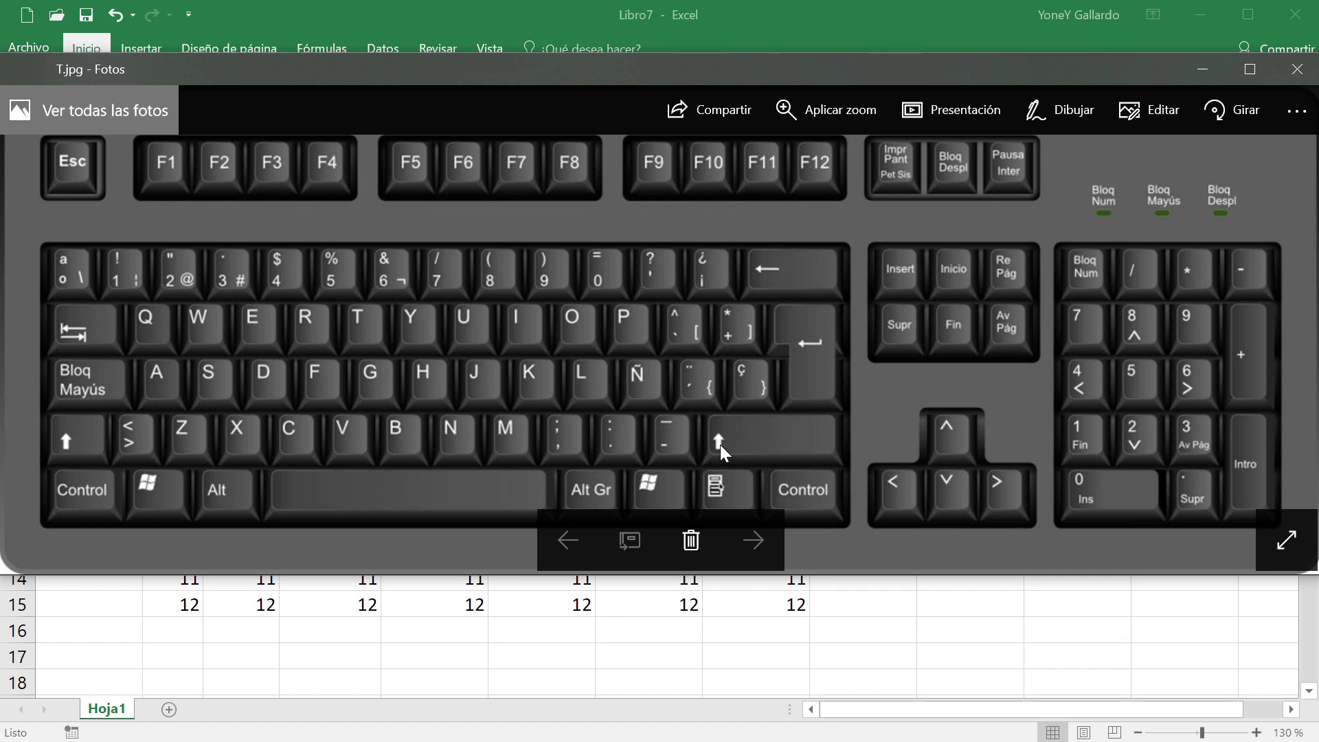
{"action": "left_click", "coordinate": [1202, 69]}
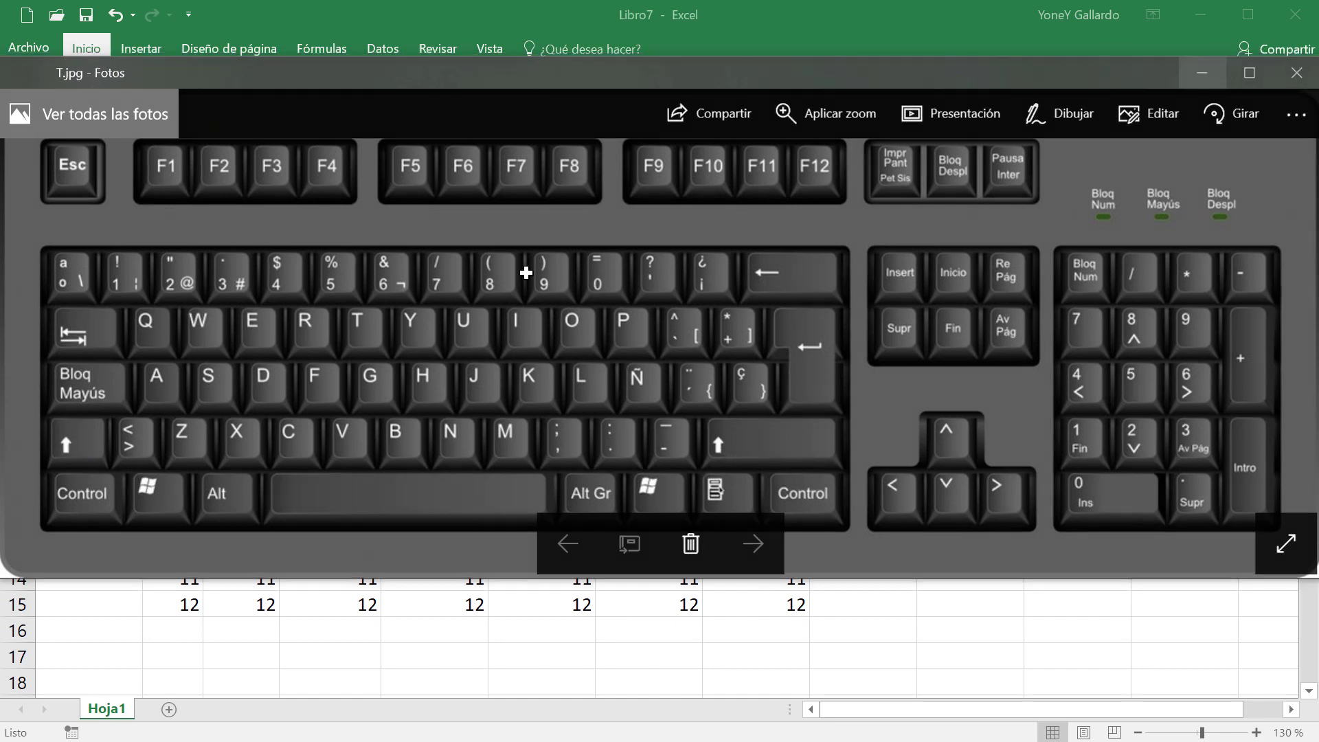
{"action": "left_click", "coordinate": [241, 346]}
{"action": "left_click", "coordinate": [237, 317]}
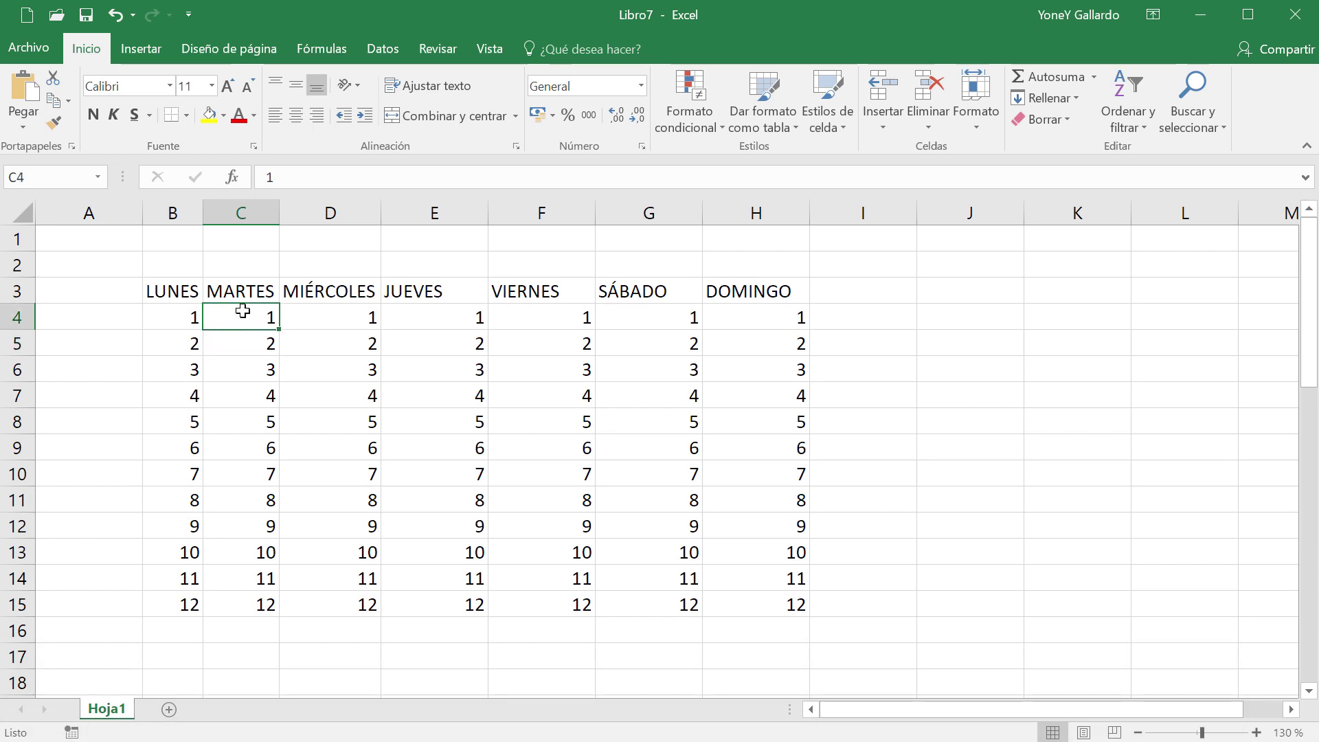
{"action": "left_click", "coordinate": [261, 372]}
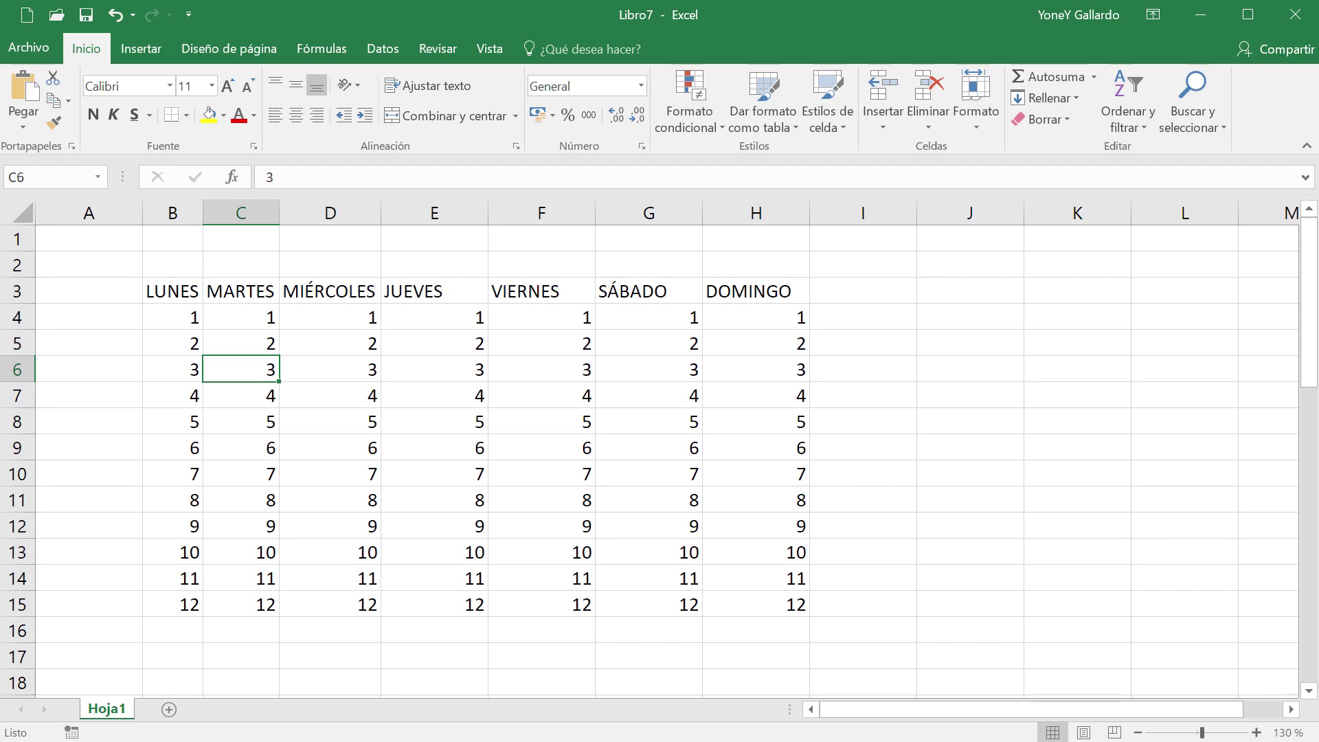
{"action": "key", "text": "alt+Tab"}
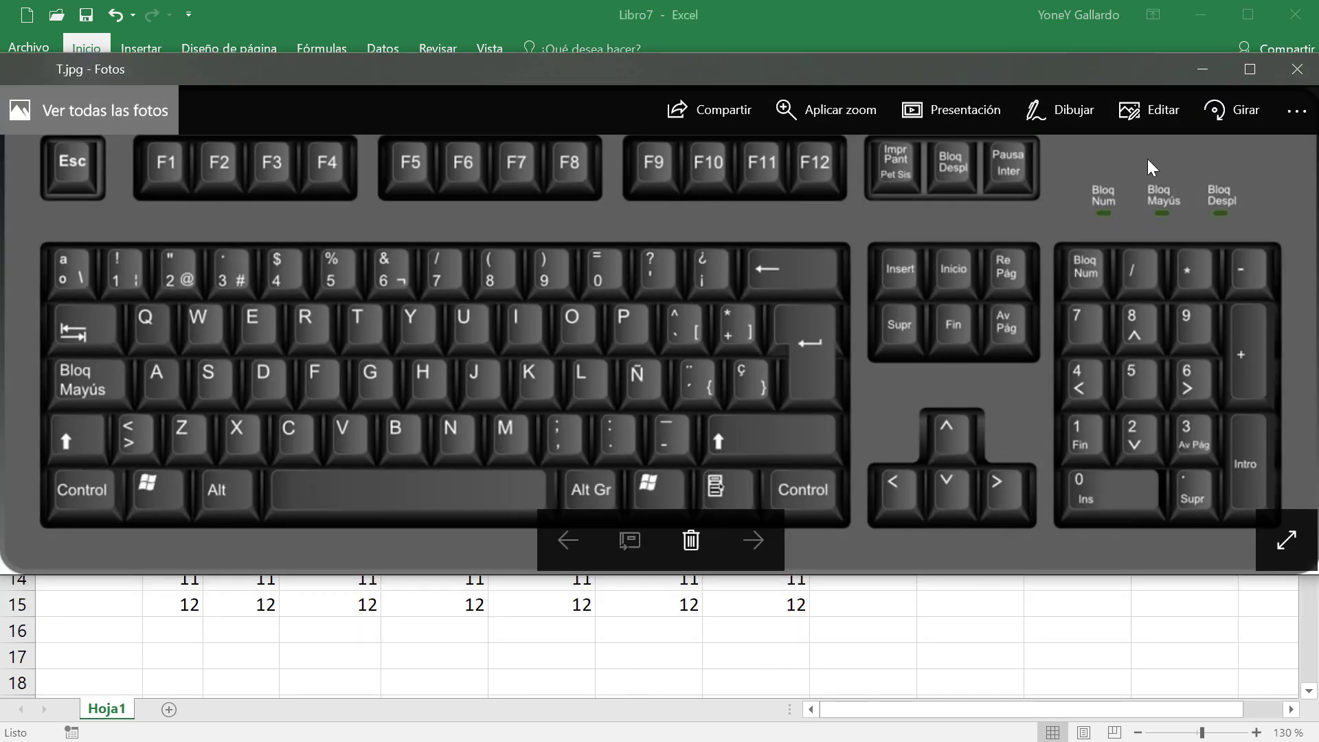
{"action": "key", "text": "alt+Tab"}
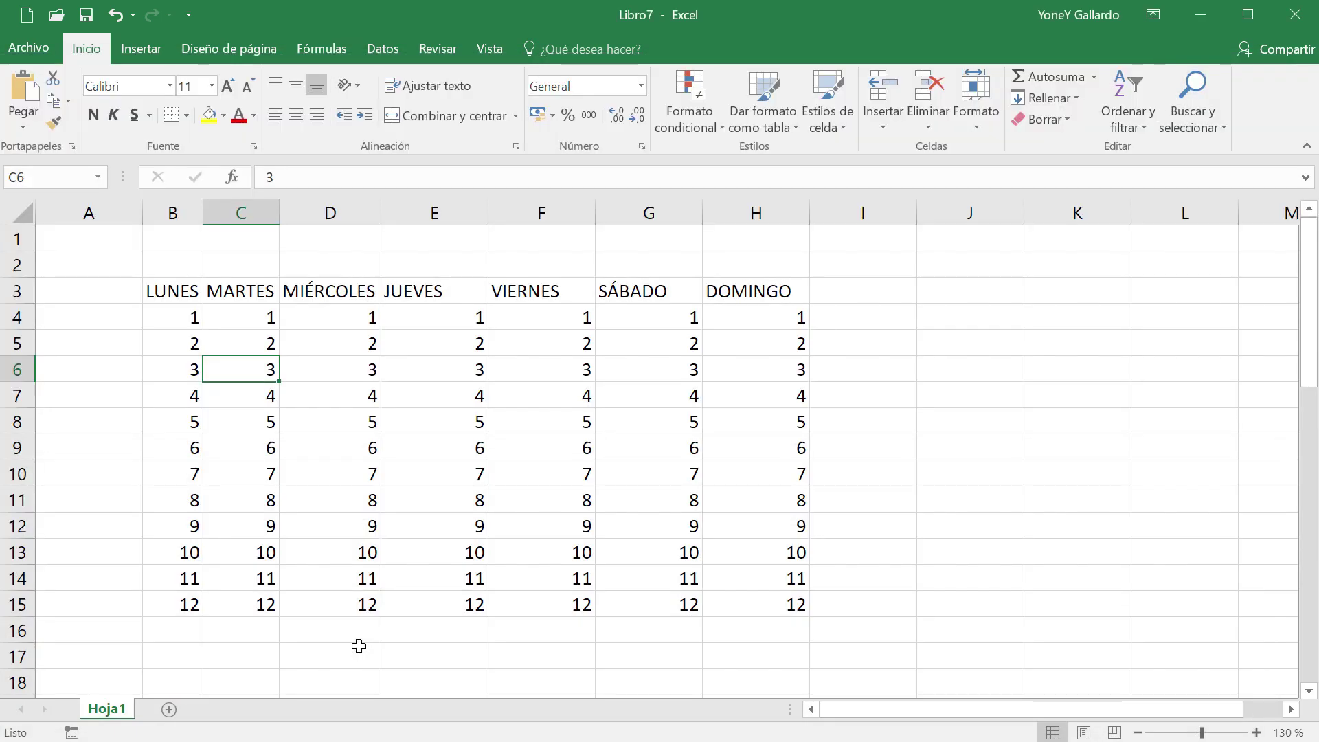
- Extend the selection cell by cell from C6 down to C13
{"action": "key", "text": "shift+Down"}
{"action": "key", "text": "shift+Down"}
{"action": "key", "text": "shift+Down"}
{"action": "key", "text": "shift+Down"}
{"action": "key", "text": "shift+Down"}
{"action": "key", "text": "shift+Down"}
{"action": "key", "text": "shift+Down"}
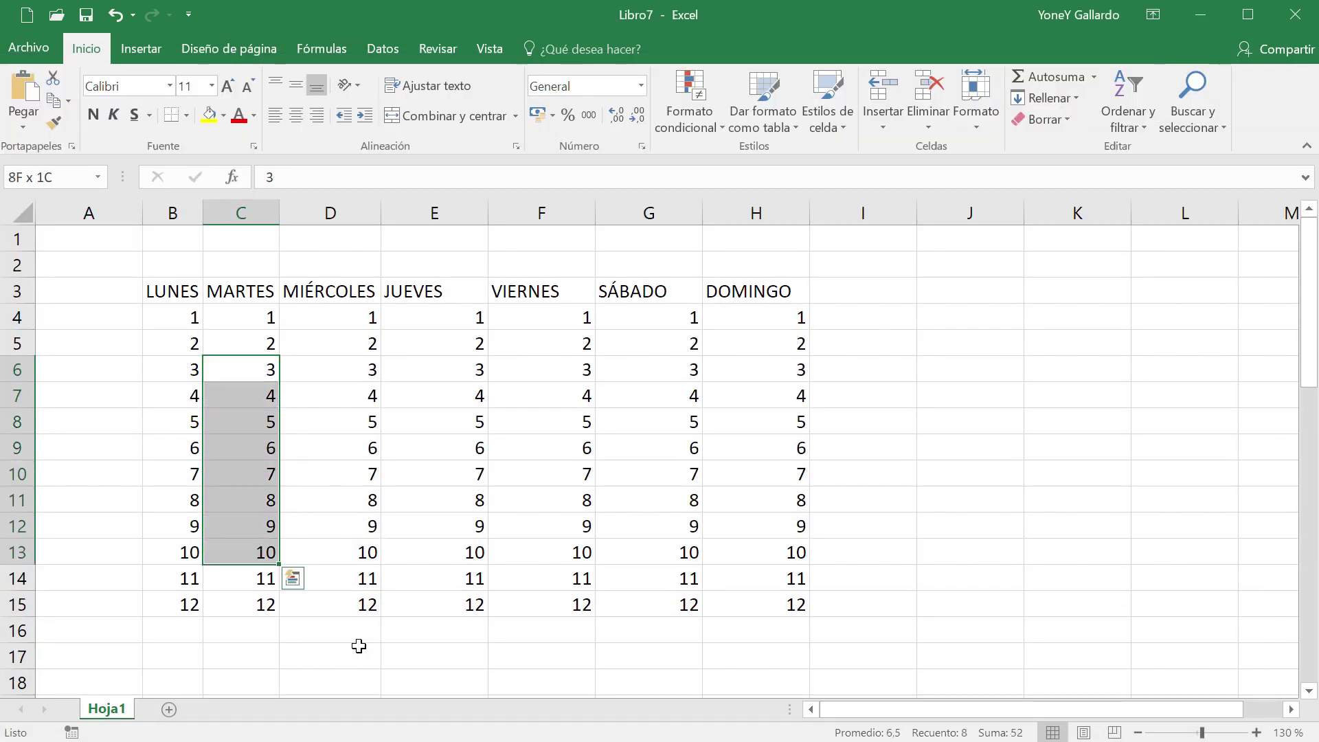
- Widen the selection column by column to C6:H13, shrink it back to C6:G13, and clear it
{"action": "key", "text": "shift+Right"}
{"action": "key", "text": "shift+Right"}
{"action": "key", "text": "shift+Right"}
{"action": "key", "text": "shift+Right"}
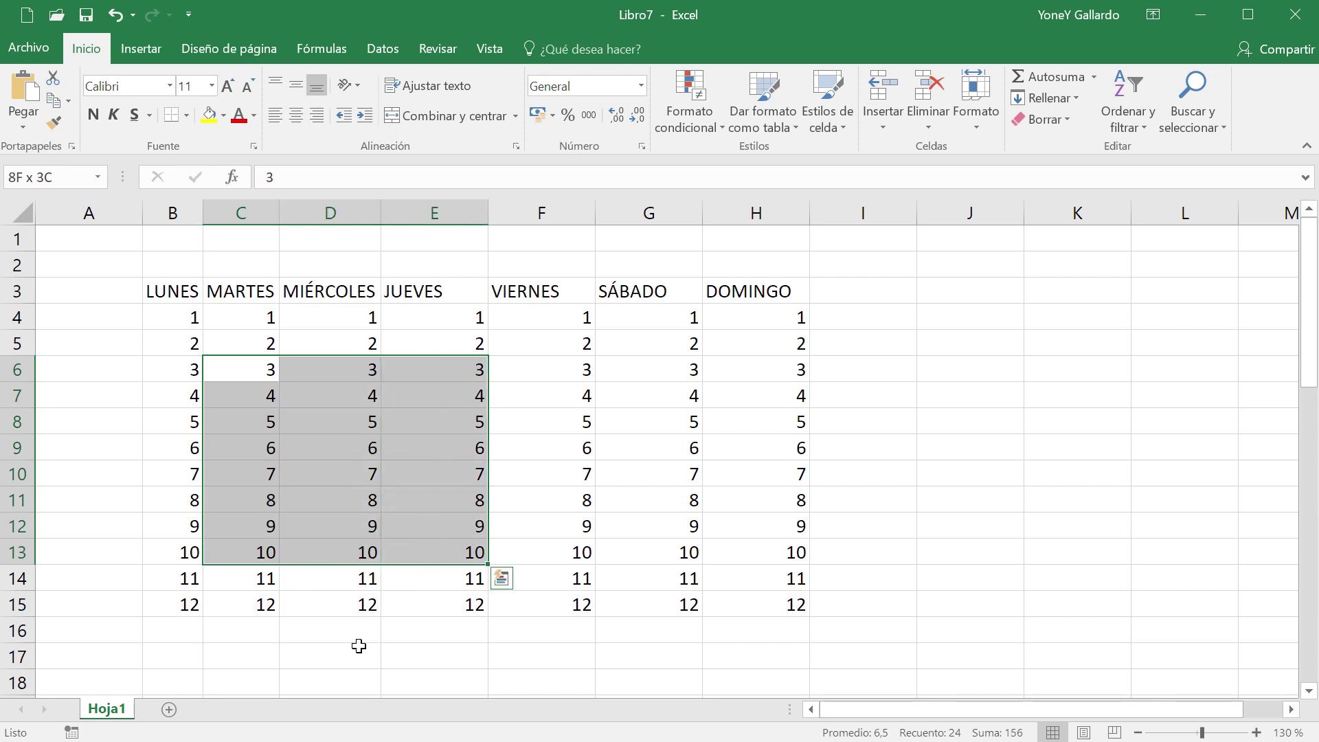
{"action": "key", "text": "shift+Right"}
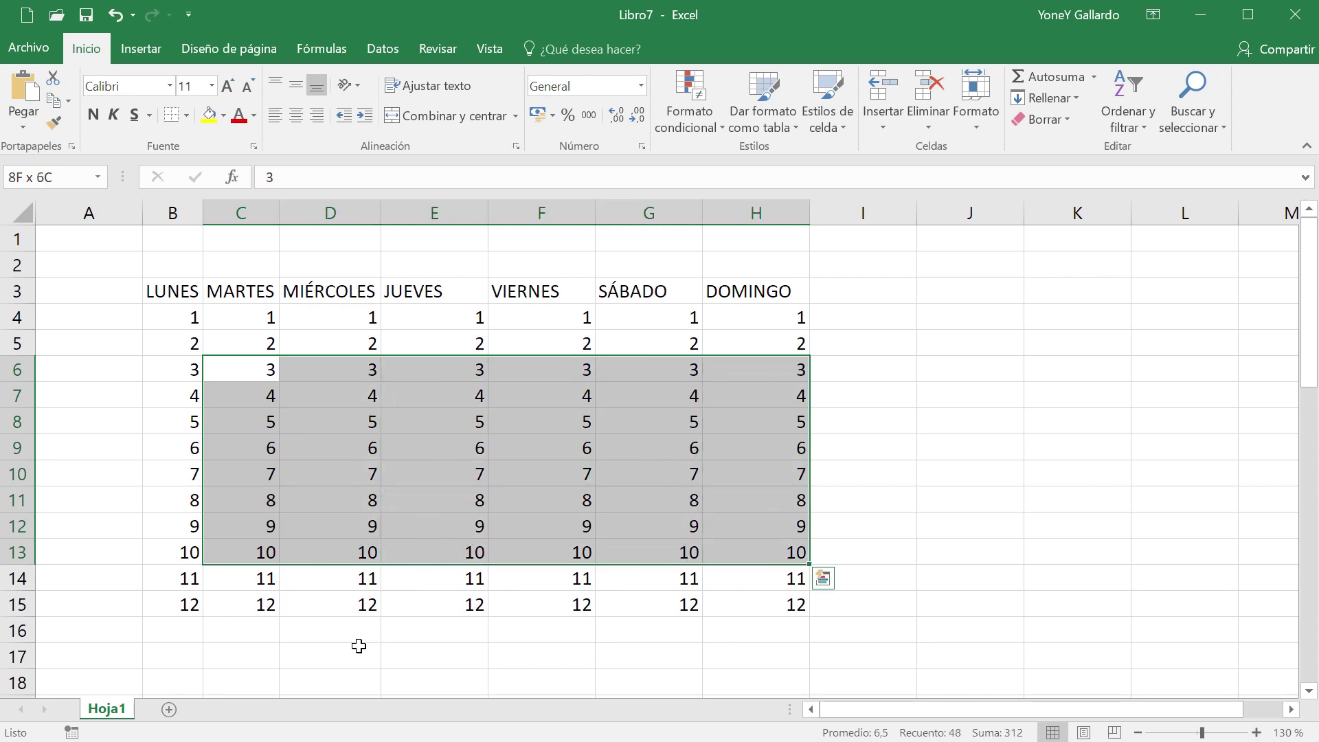
{"action": "key", "text": "shift+Left"}
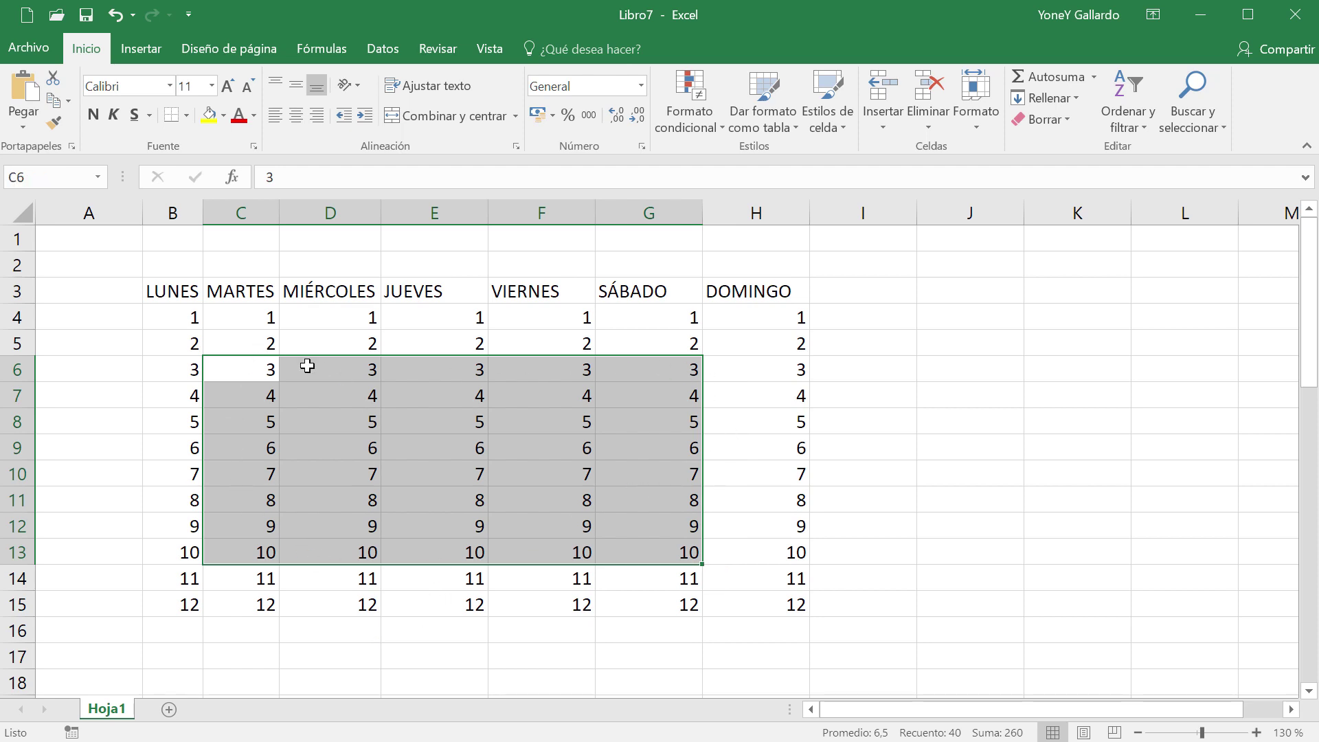
{"action": "left_click", "coordinate": [1040, 502]}
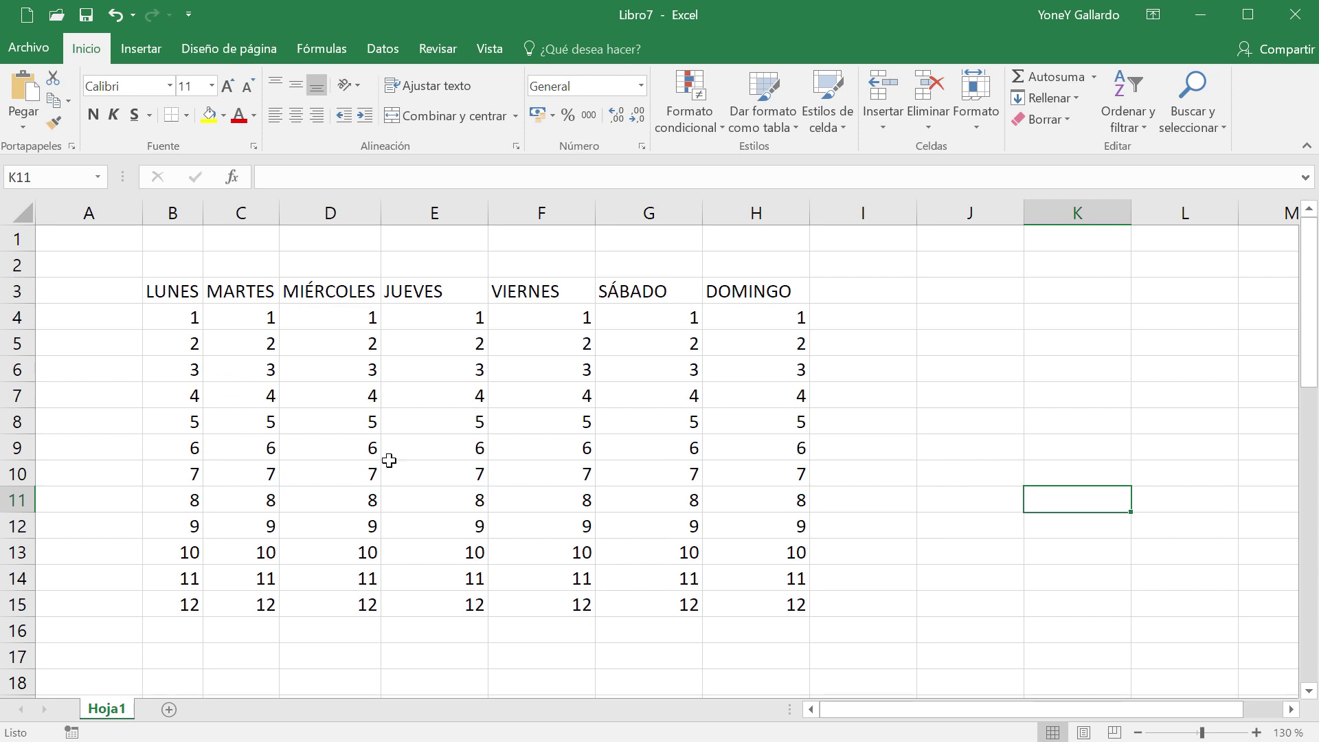
- Select the number block B4:H15 and move the active cell down through it, continuing into column C as far as C11
{"action": "left_click", "coordinate": [330, 395]}
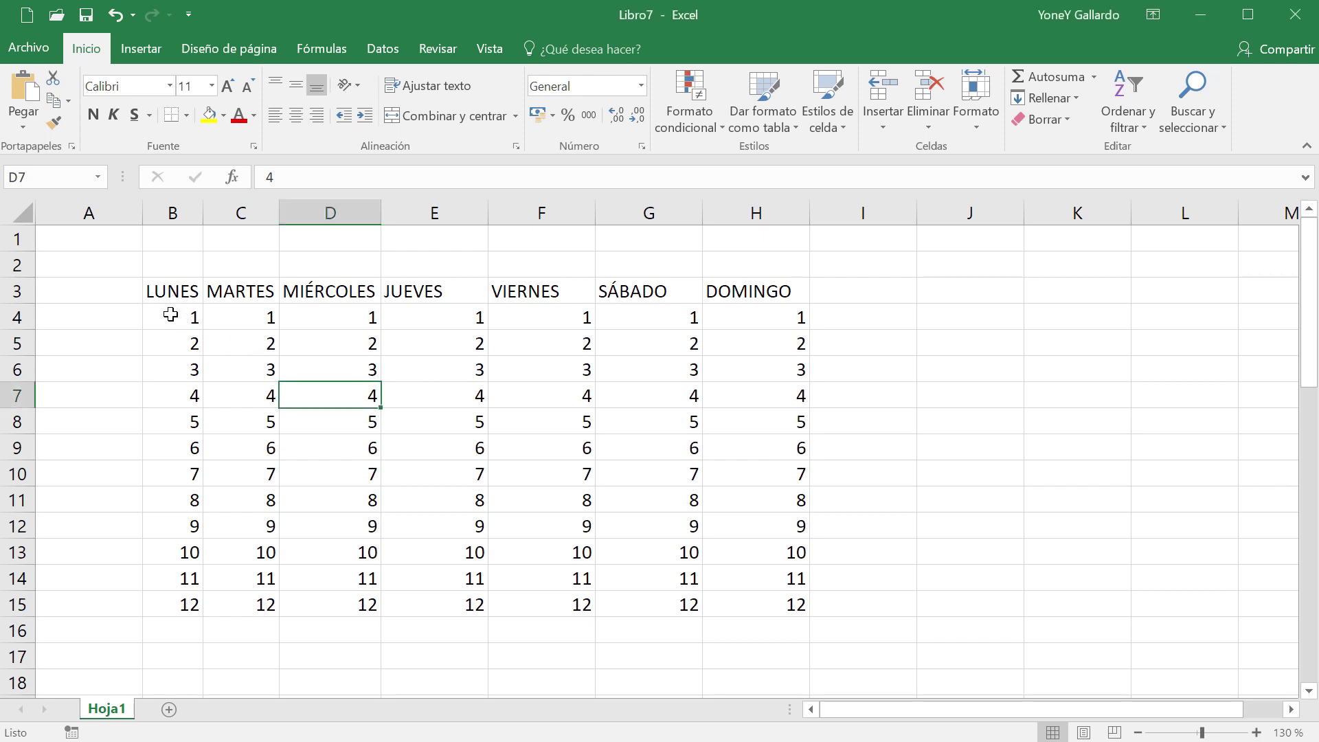
{"action": "left_click_drag", "start_coordinate": [171, 315], "coordinate": [745, 604]}
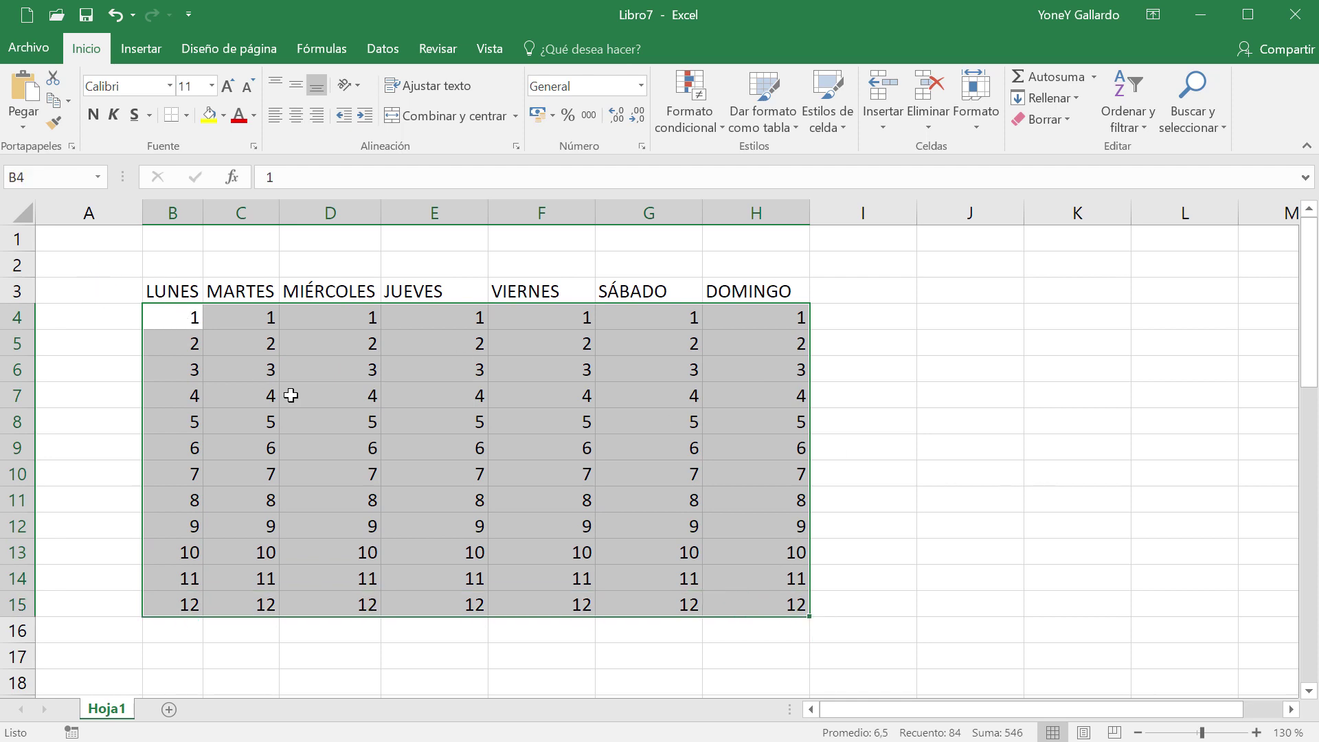
{"action": "key", "text": "Return"}
{"action": "key", "text": "Return"}
{"action": "key", "text": "Return"}
{"action": "key", "text": "Return"}
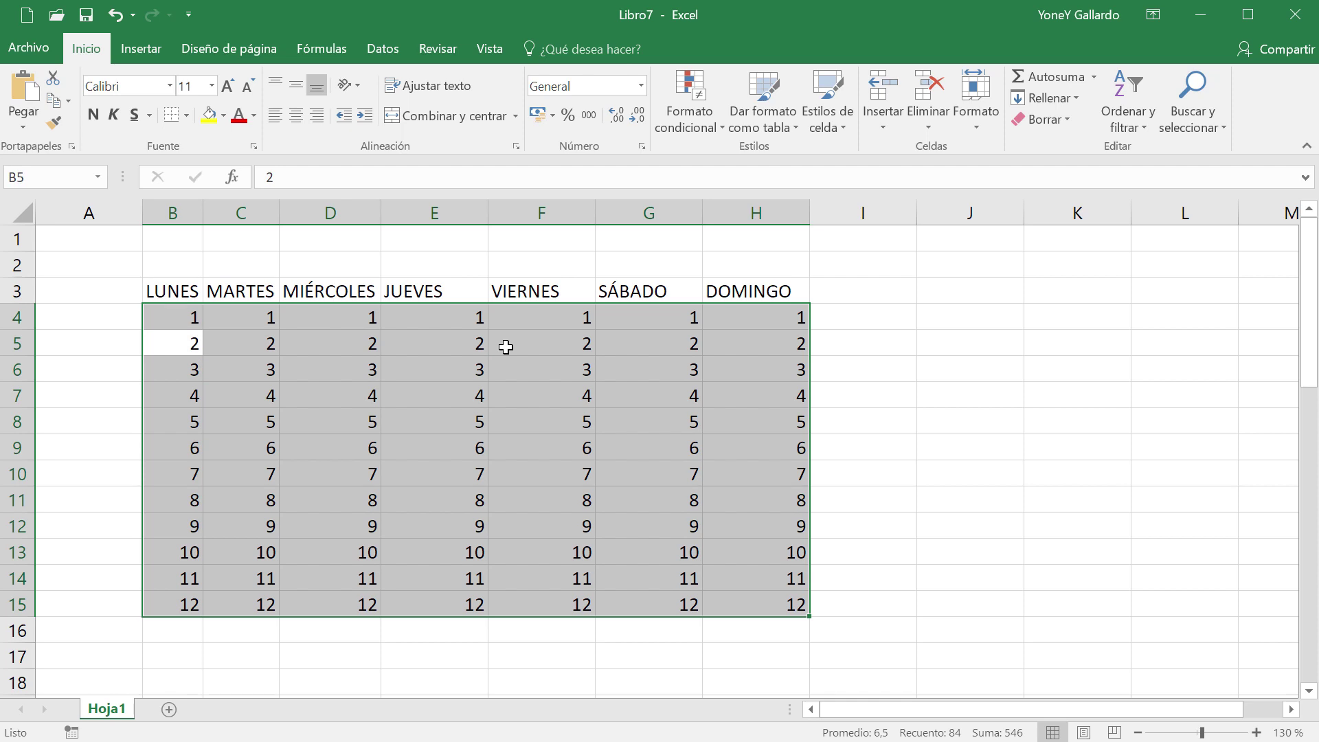
{"action": "key", "text": "Return"}
{"action": "key", "text": "Return"}
{"action": "key", "text": "Return"}
{"action": "key", "text": "Return"}
{"action": "key", "text": "Return"}
{"action": "key", "text": "Return"}
{"action": "key", "text": "Return"}
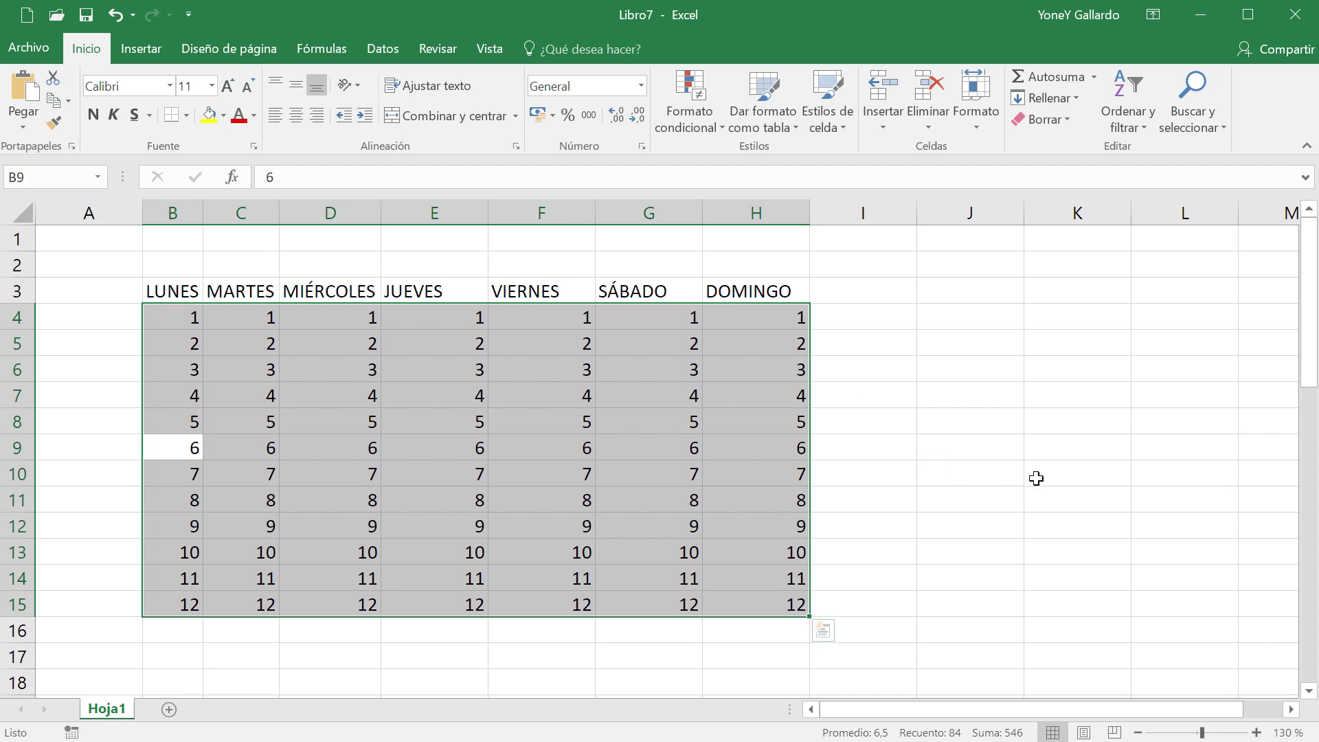
{"action": "key", "text": "Return"}
{"action": "key", "text": "Return"}
{"action": "key", "text": "Return"}
{"action": "key", "text": "Return"}
{"action": "key", "text": "Return"}
{"action": "key", "text": "Return"}
{"action": "key", "text": "Return"}
{"action": "key", "text": "Return"}
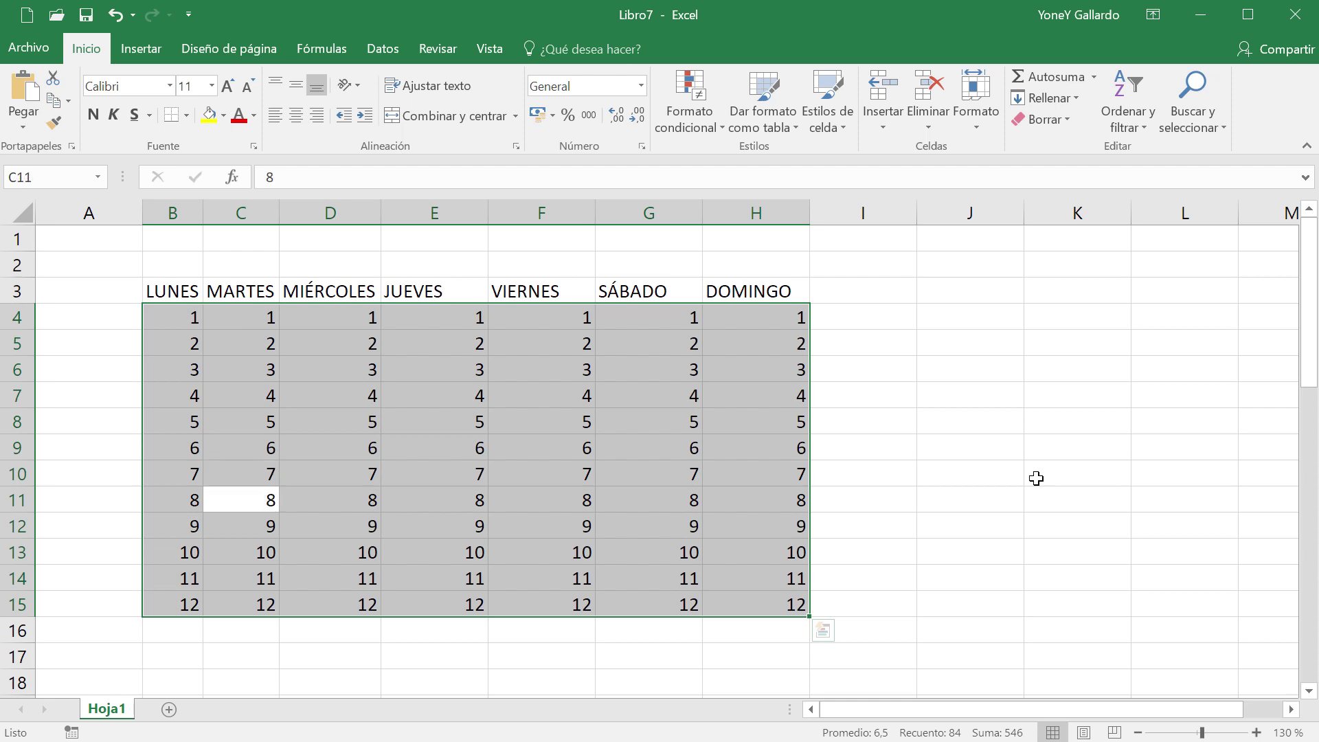
- Collapse the block selection to D11, look at the keyboard picture in Fotos, and return to the Excel workbook with J10 active
{"action": "key", "text": "Right"}
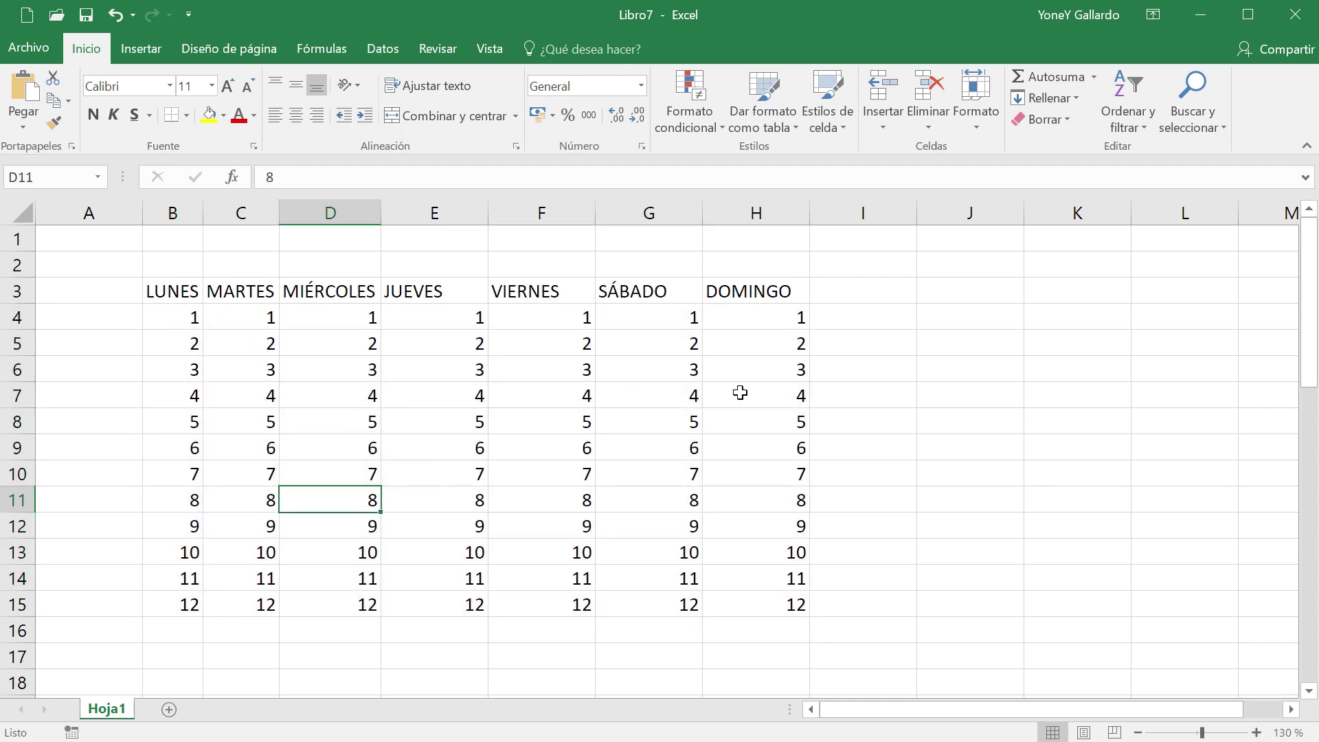
{"action": "left_click", "coordinate": [803, 741]}
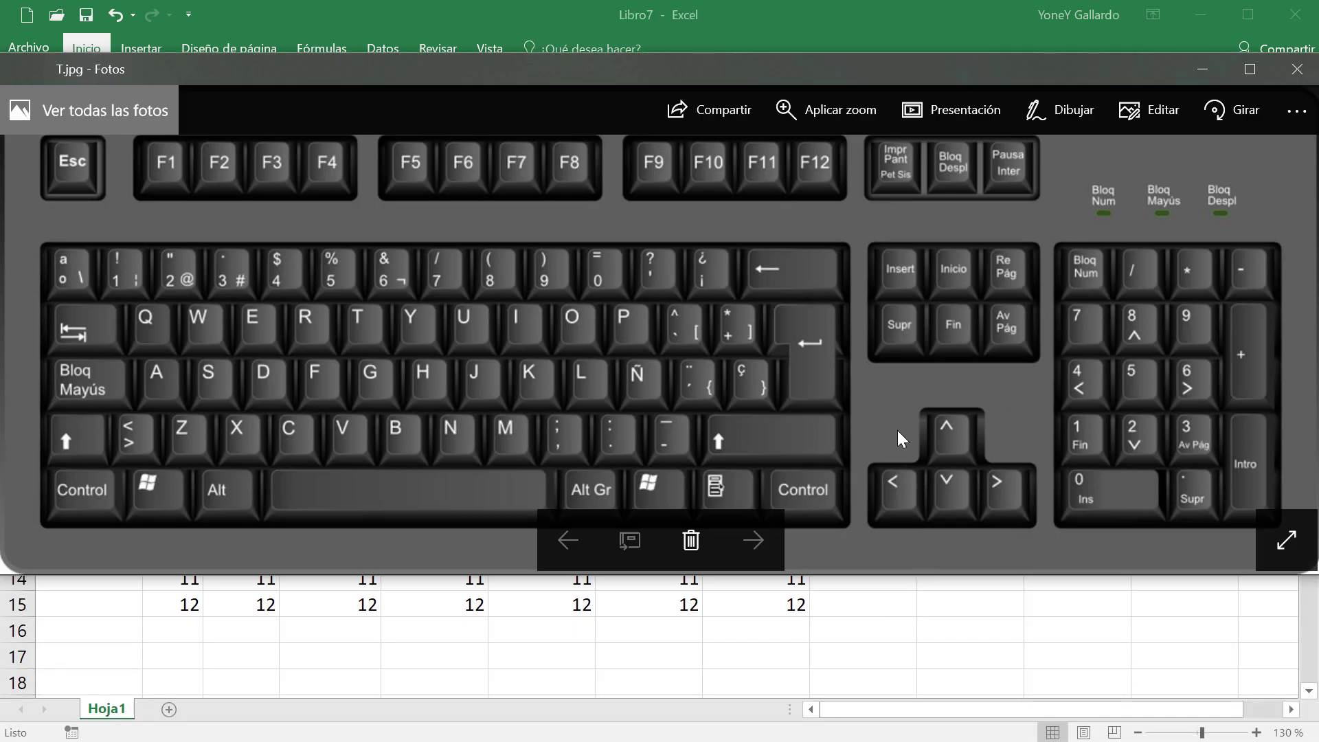
{"action": "left_click", "coordinate": [1202, 68]}
{"action": "left_click", "coordinate": [987, 467]}
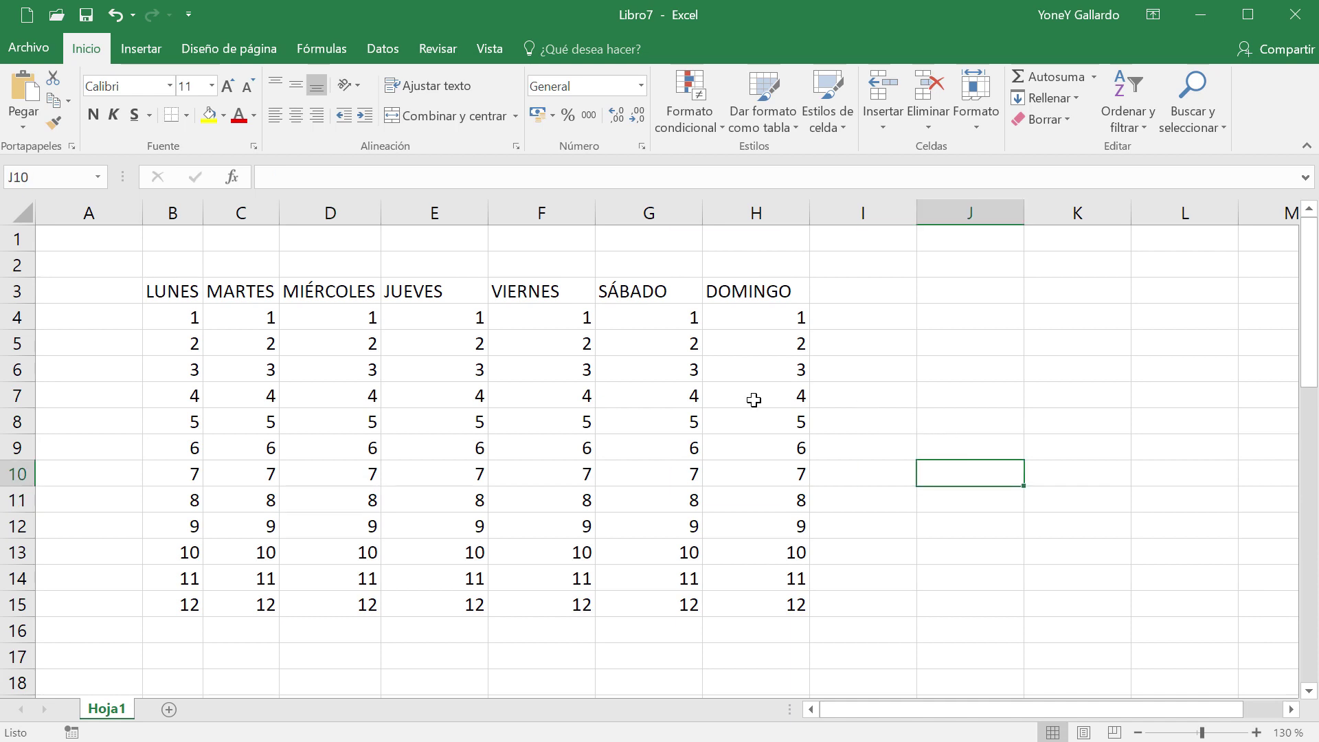
{"action": "scroll", "coordinate": [550, 432], "scroll_direction": "down", "scroll_amount": 3}
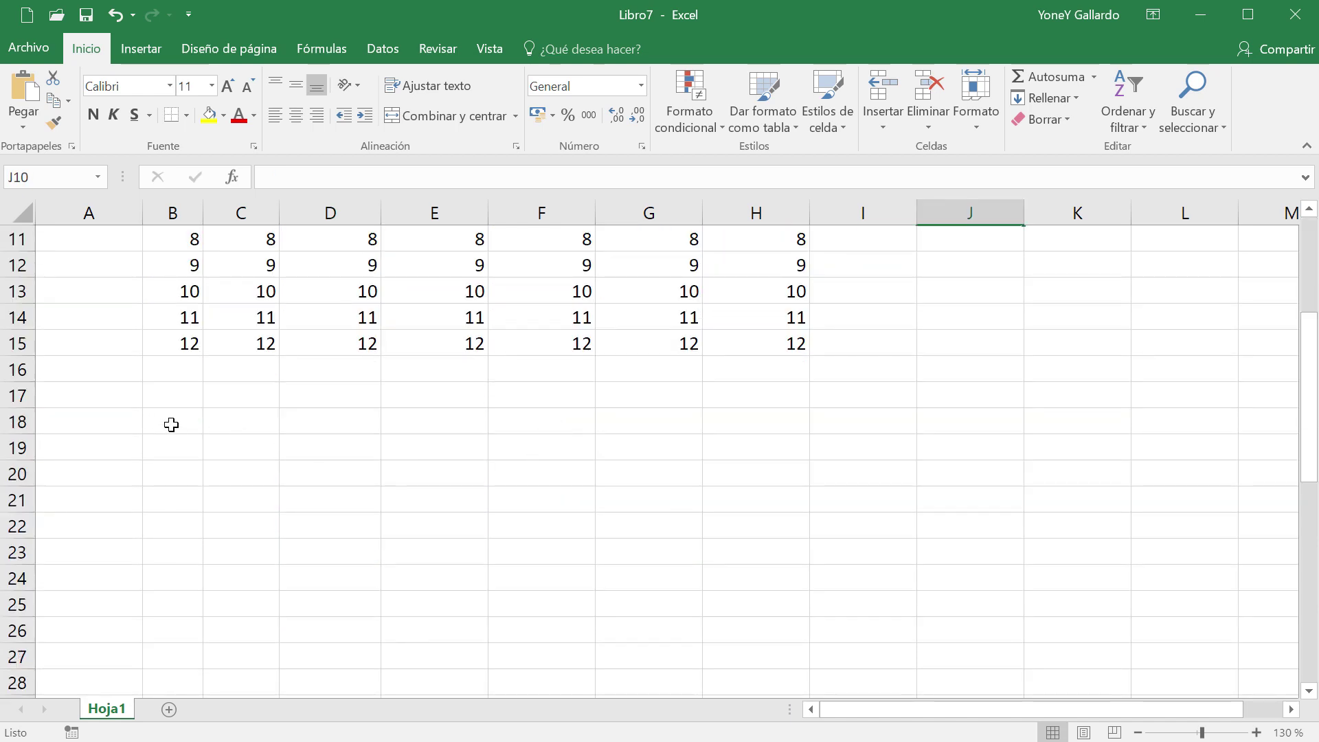
{"action": "left_click_drag", "start_coordinate": [171, 421], "coordinate": [639, 674]}
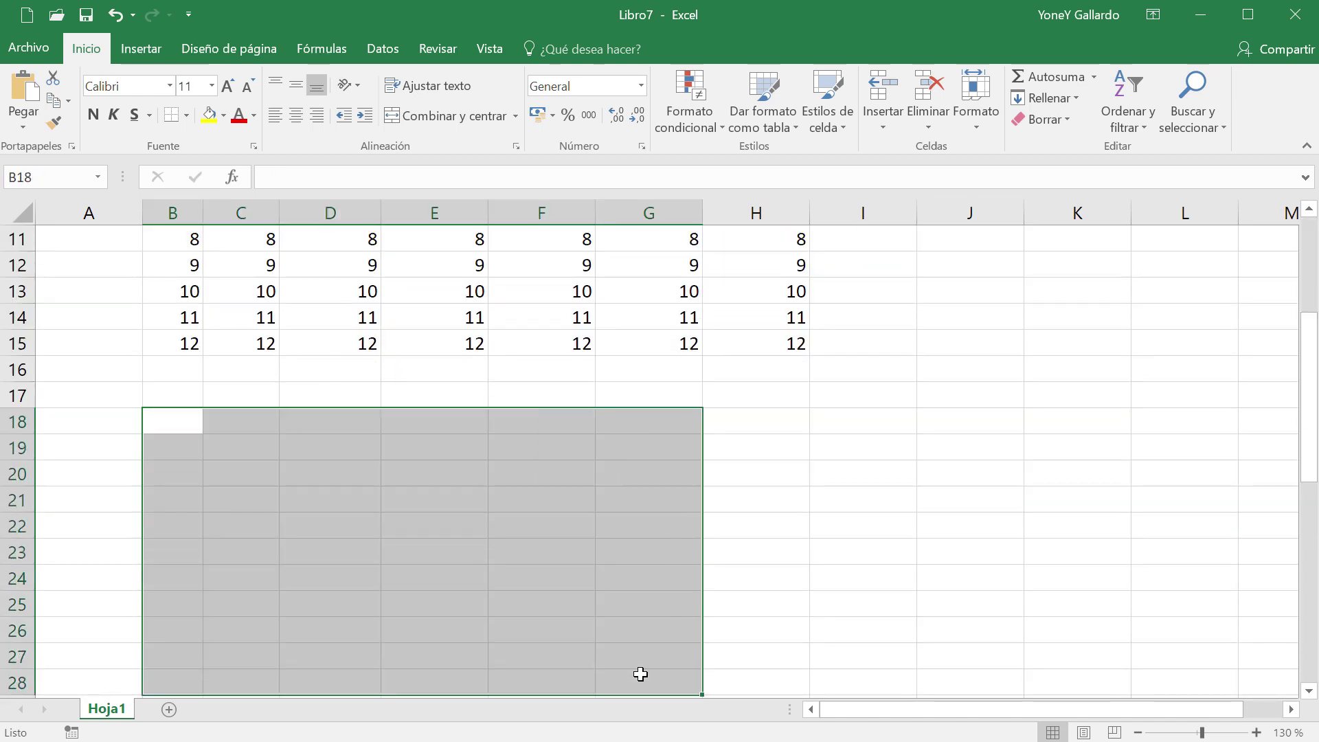
{"action": "scroll", "coordinate": [927, 576], "scroll_direction": "down", "scroll_amount": 2}
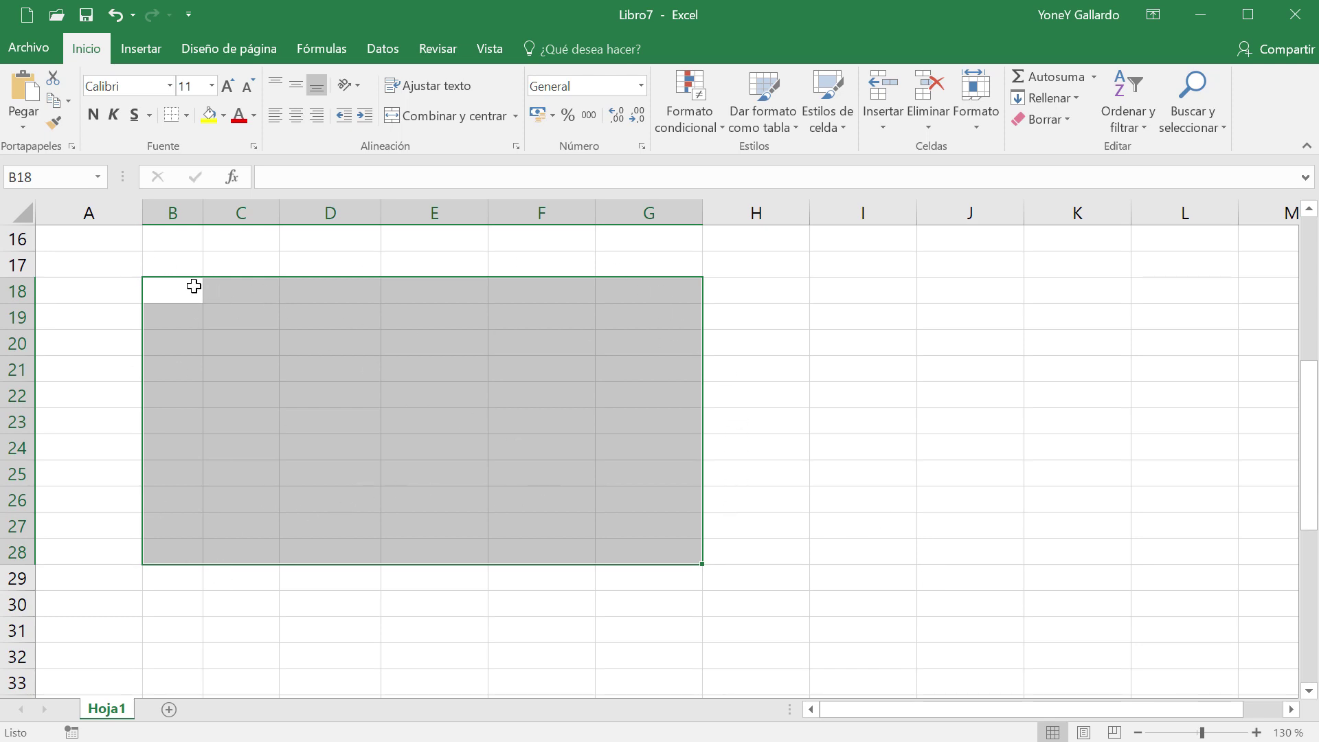
{"action": "left_click", "coordinate": [855, 570]}
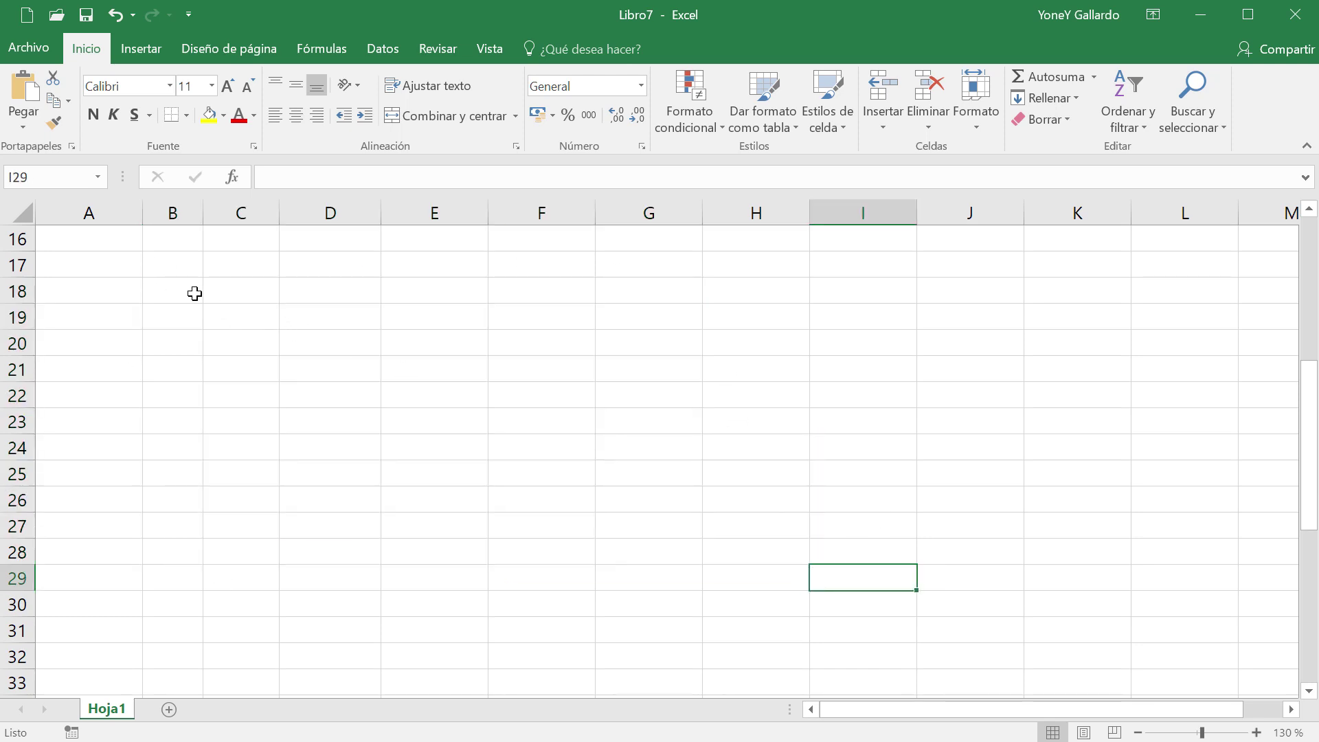
- Select the empty block B18:F28 and enter LUNES, MARTES, MIERCOLES and JUEVES down B18:B21 while keeping the block selected
{"action": "left_click_drag", "start_coordinate": [194, 294], "coordinate": [546, 556]}
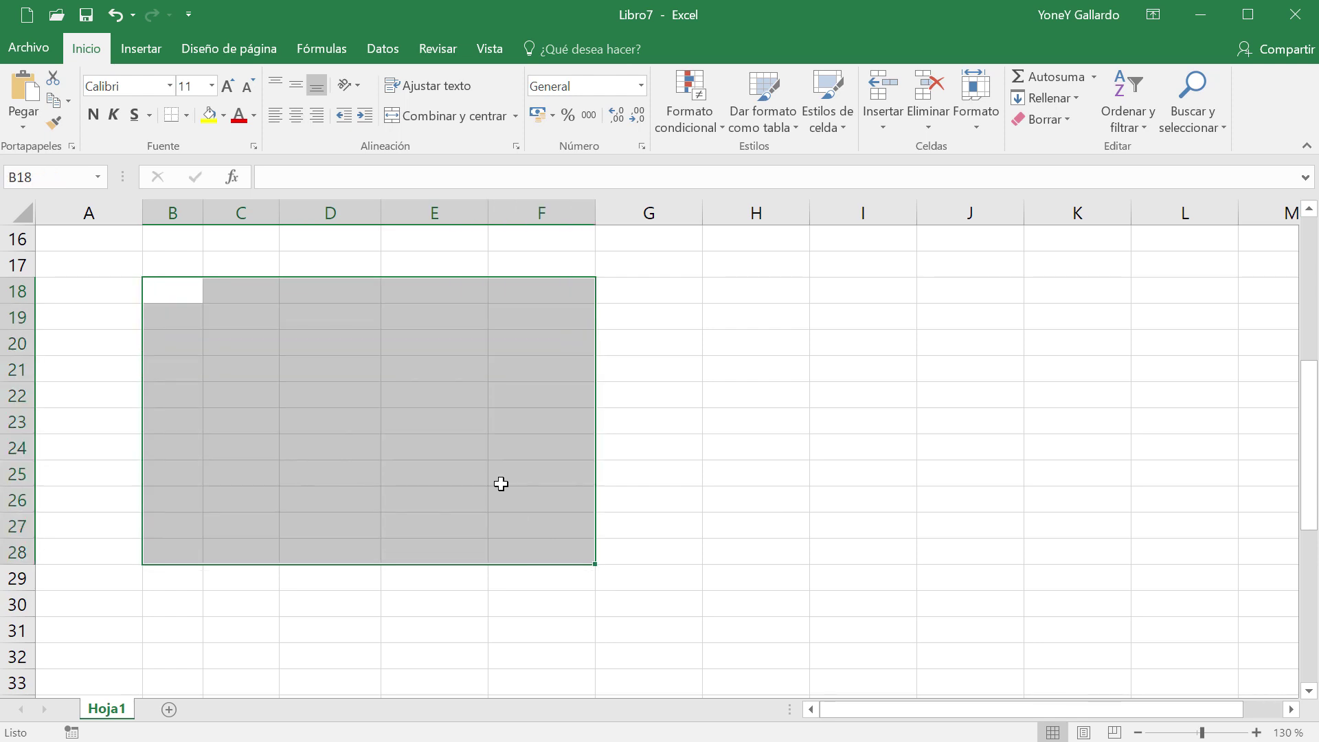
{"action": "type", "text": "LUNES"}
{"action": "key", "text": "Return"}
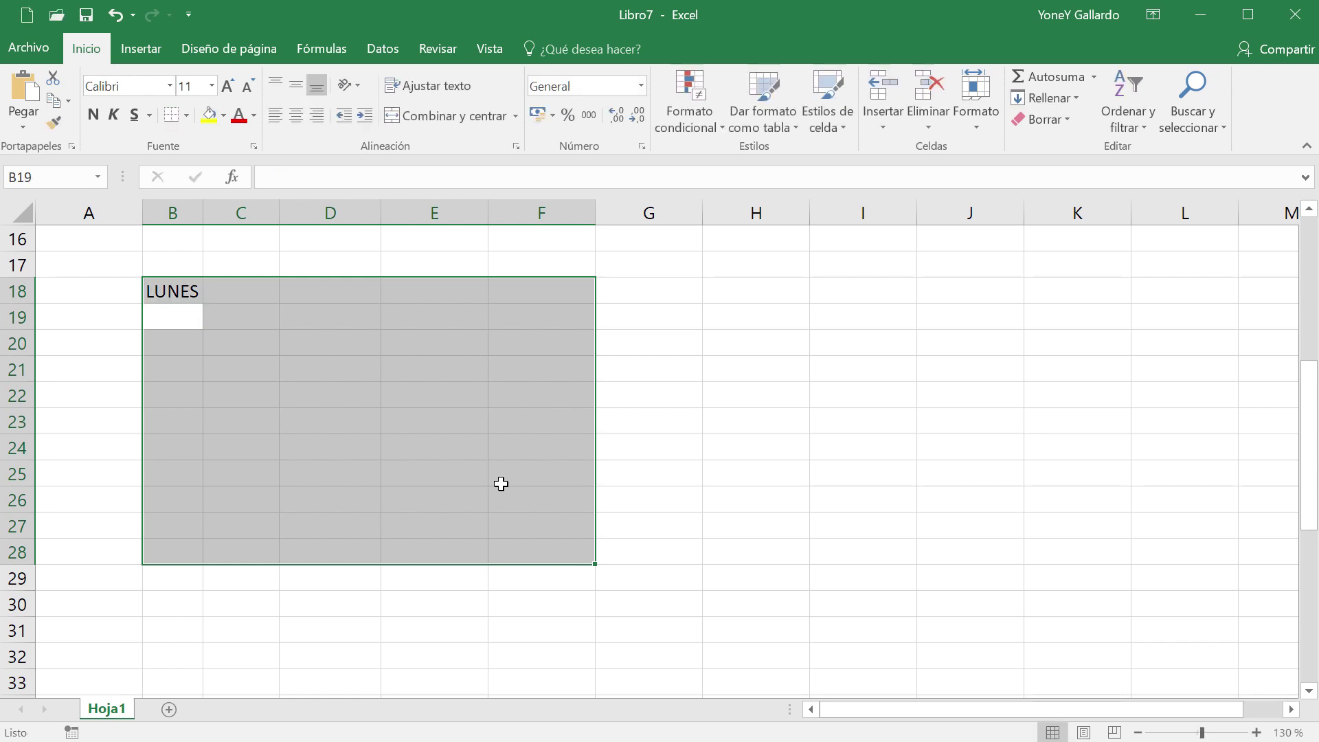
{"action": "type", "text": "MARTES"}
{"action": "key", "text": "Return"}
{"action": "type", "text": "MIERCOLES"}
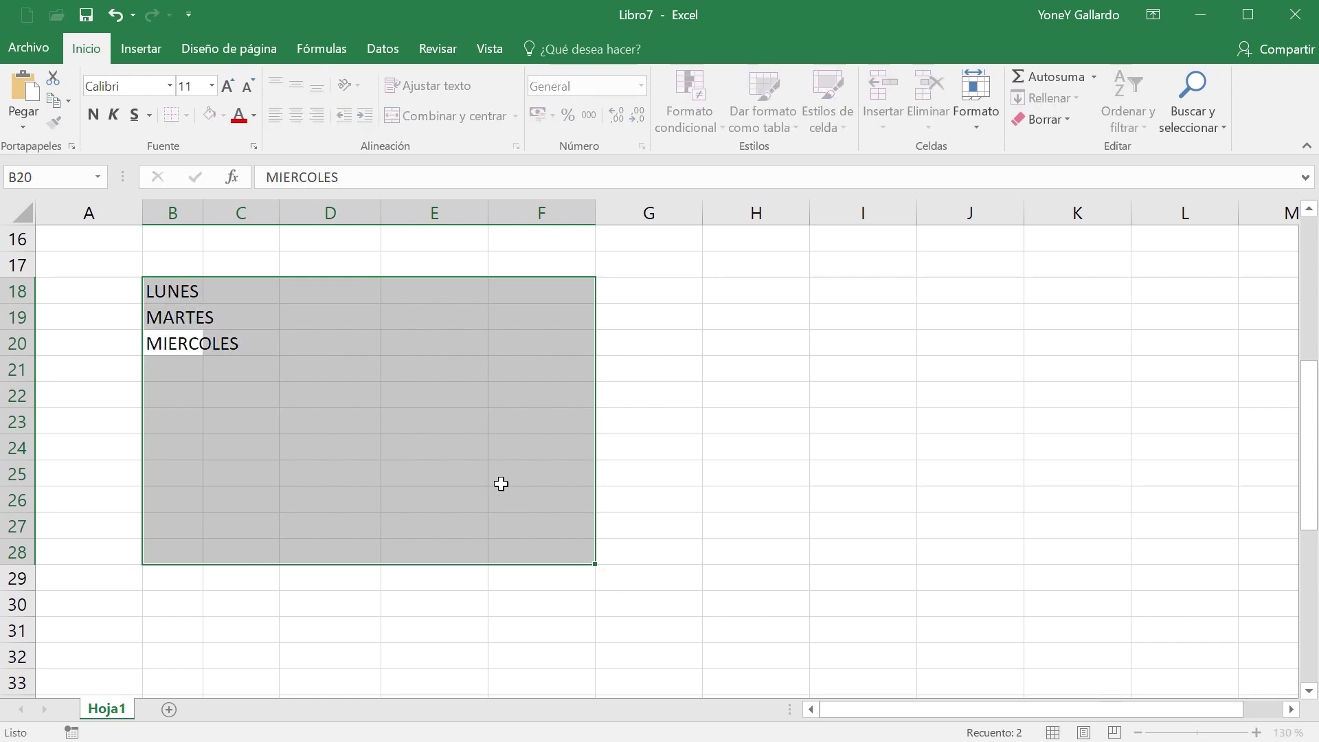
{"action": "key", "text": "Return"}
{"action": "type", "text": "JUEVES"}
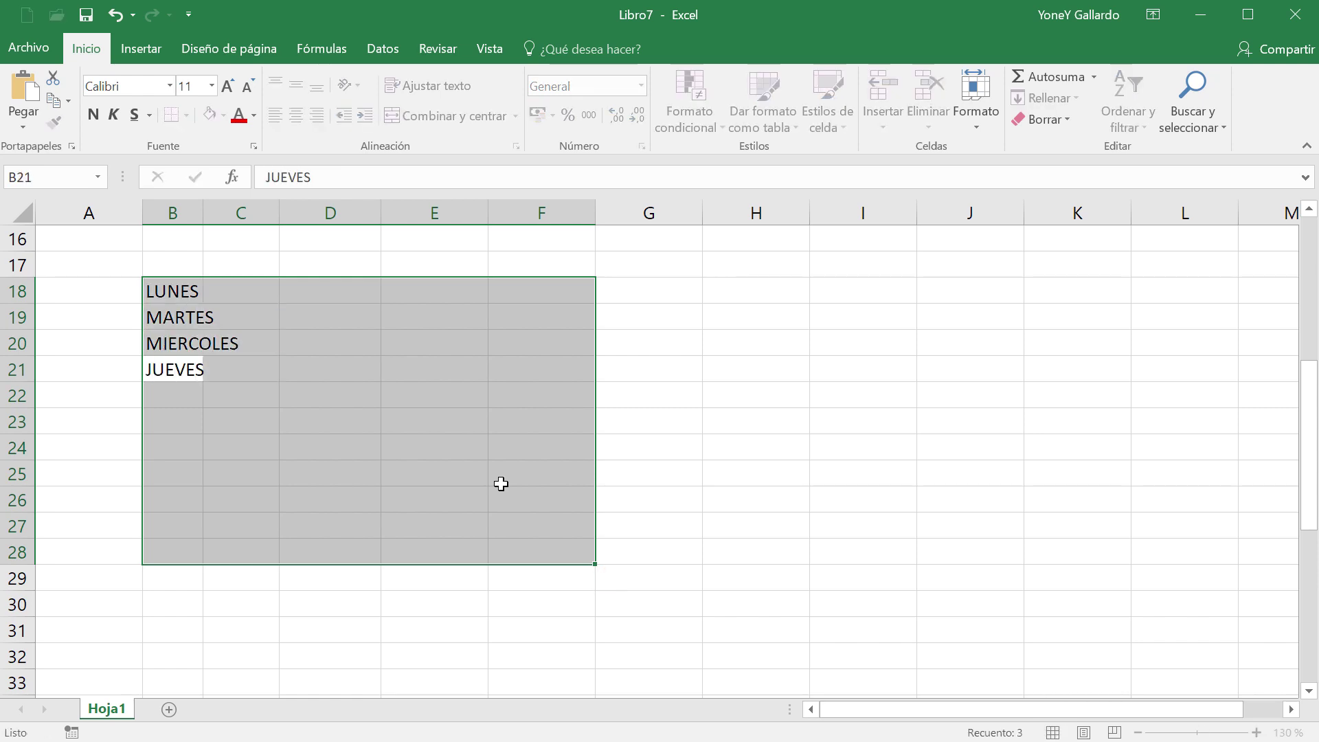
{"action": "key", "text": "Return"}
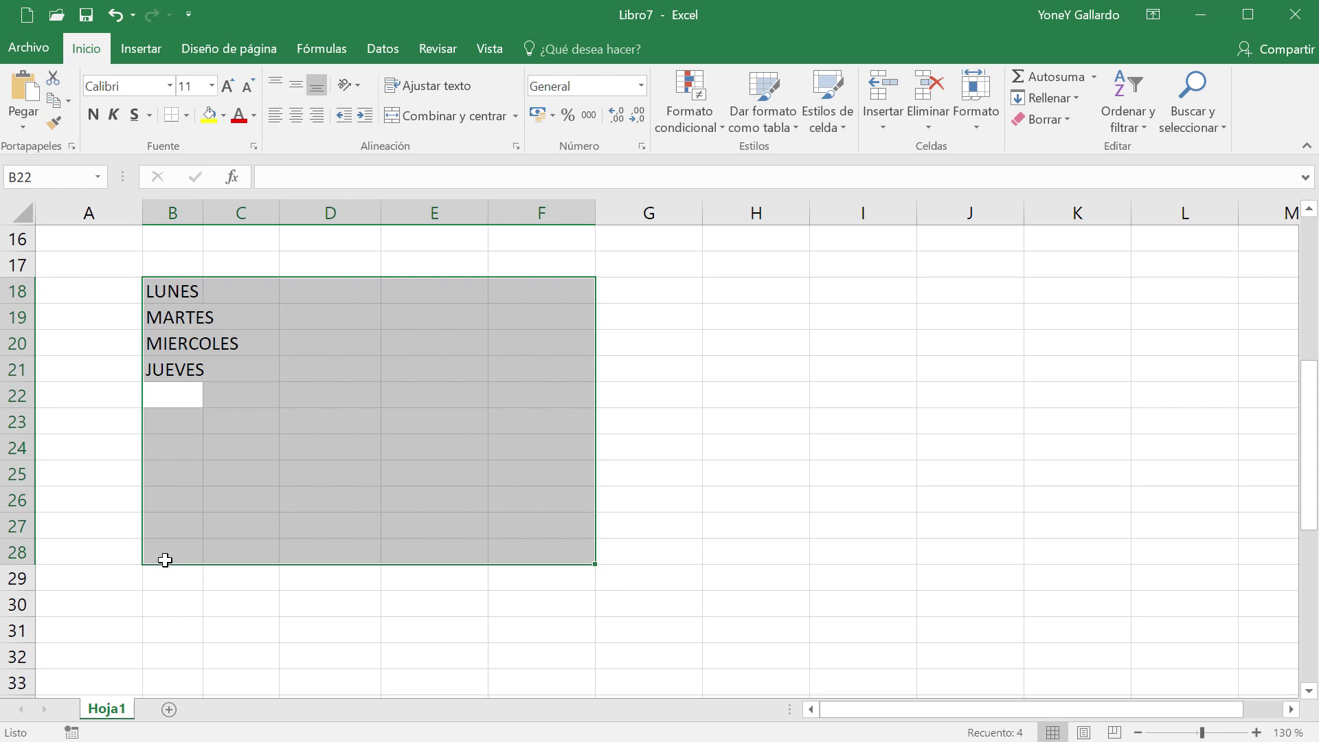
- Within the selection, enter 2, 4, 6, 9, 8, 7, 8 in B22:B28 and 4, 5, 5, 6, 9, 8, 7, 5, 1, 2, 3 in C18:C28
{"action": "type", "text": "2 4 6 9 8 7 "}
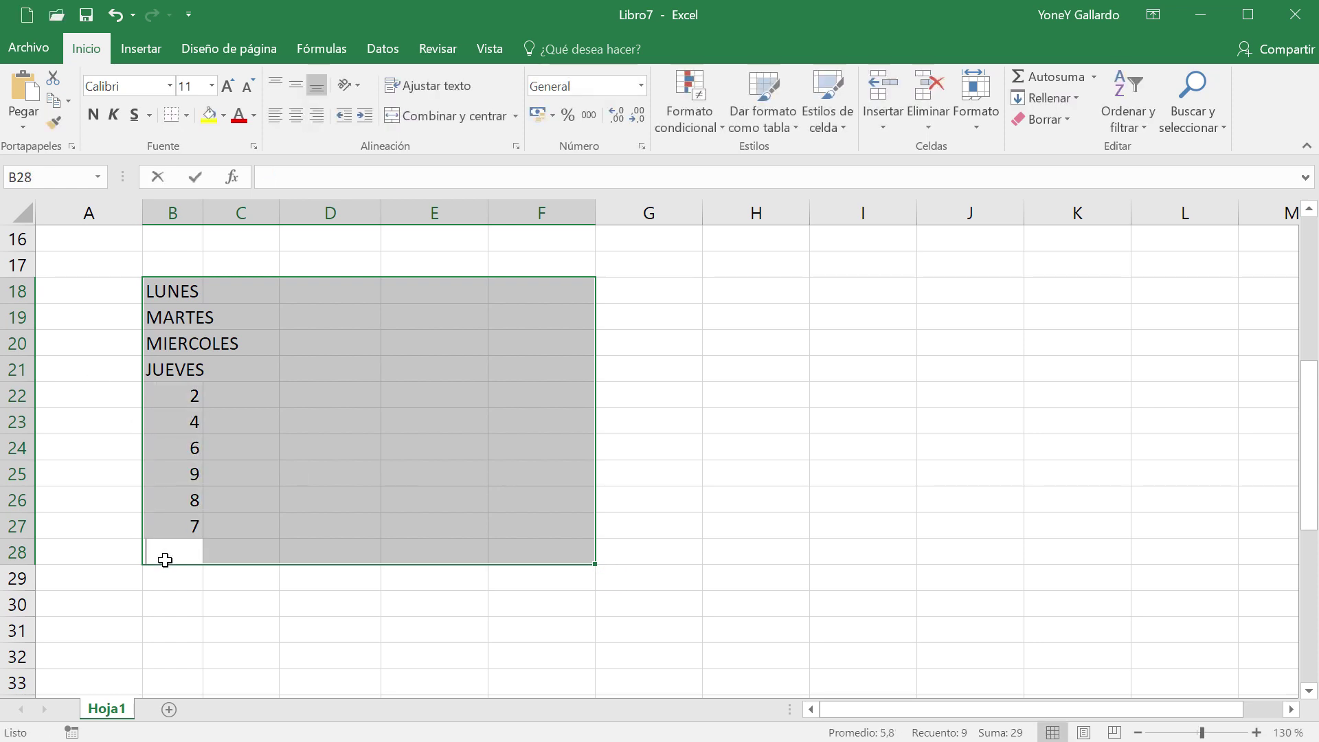
{"action": "type", "text": "8 4"}
{"action": "key", "text": "Return"}
{"action": "type", "text": "5"}
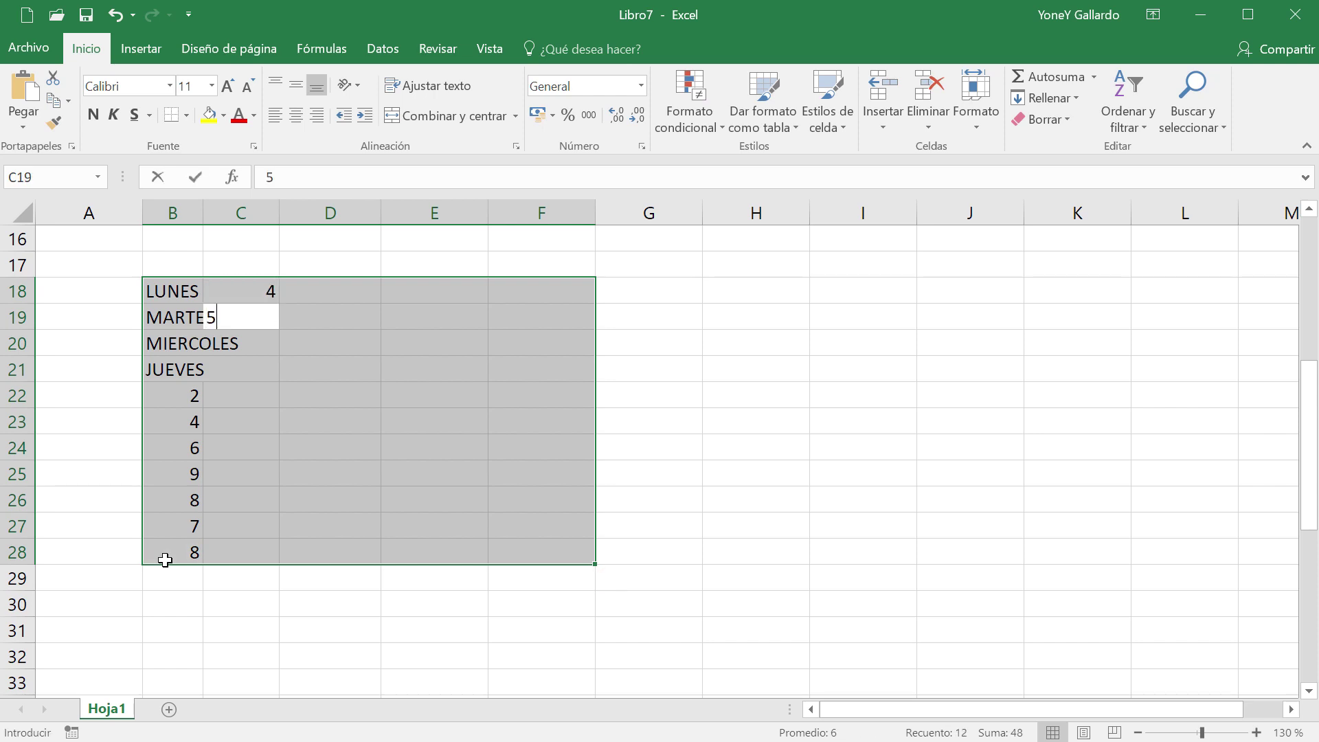
{"action": "key", "text": "Return"}
{"action": "type", "text": "5 6 9 8 7 5"}
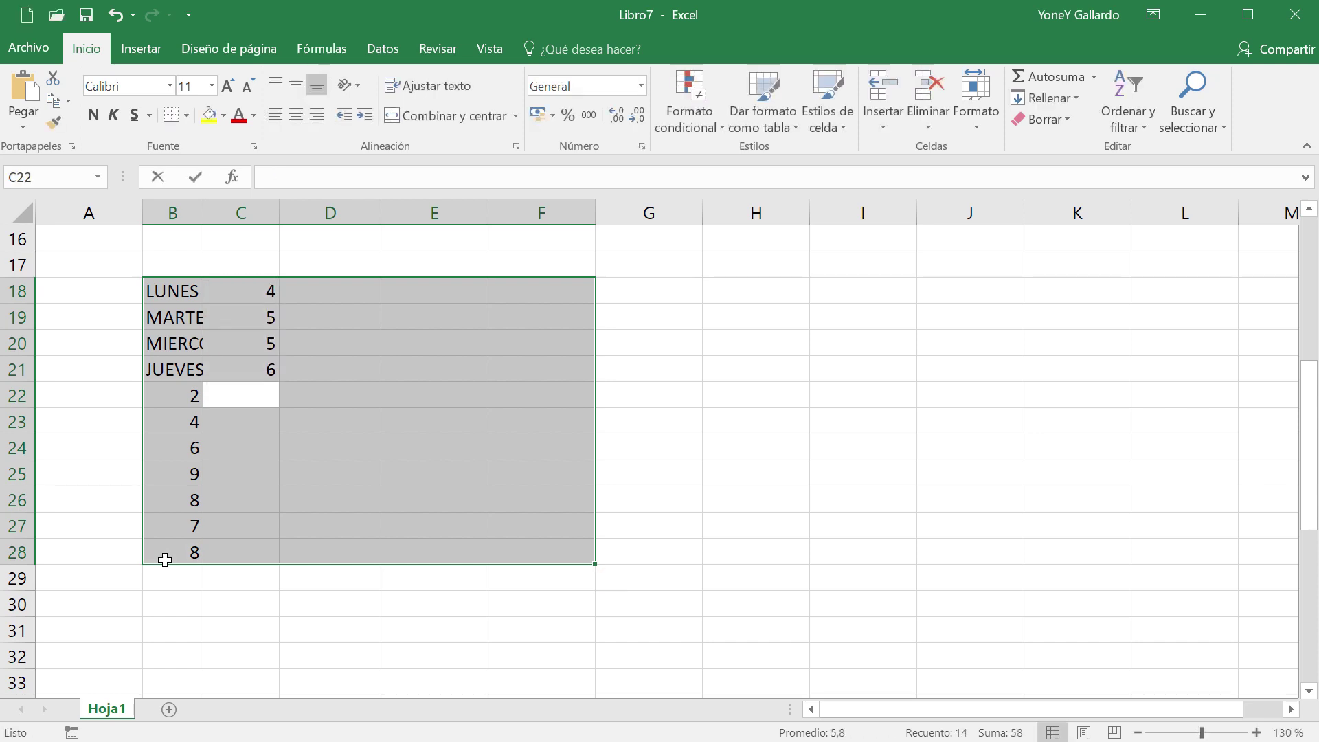
{"action": "type", "text": "3"}
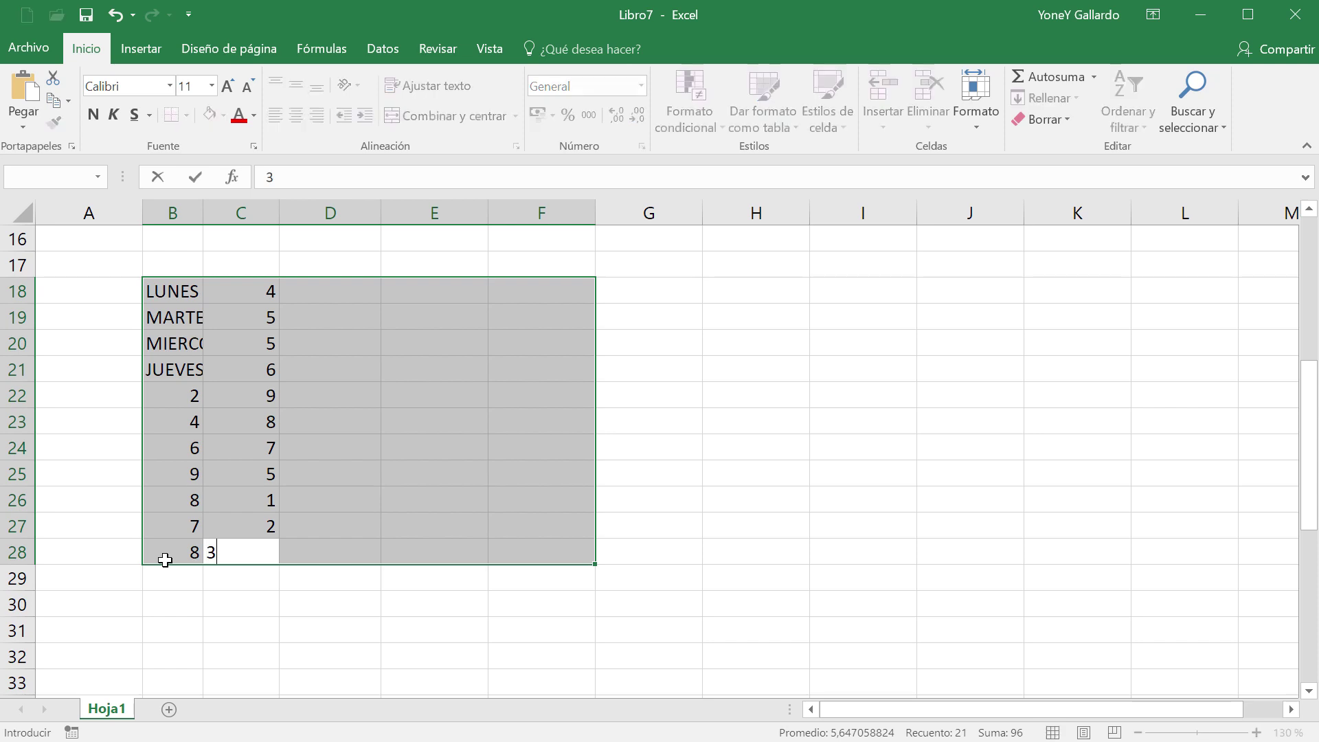
{"action": "key", "text": "Return"}
- Continue in column D of the selection, entering 2 in D18 and 1 in each cell of D19:D23
{"action": "type", "text": "2"}
{"action": "key", "text": "Return"}
{"action": "type", "text": "1 1"}
{"action": "key", "text": "Return"}
{"action": "type", "text": "1 1"}
{"action": "key", "text": "Return"}
{"action": "type", "text": "1"}
{"action": "key", "text": "Return"}
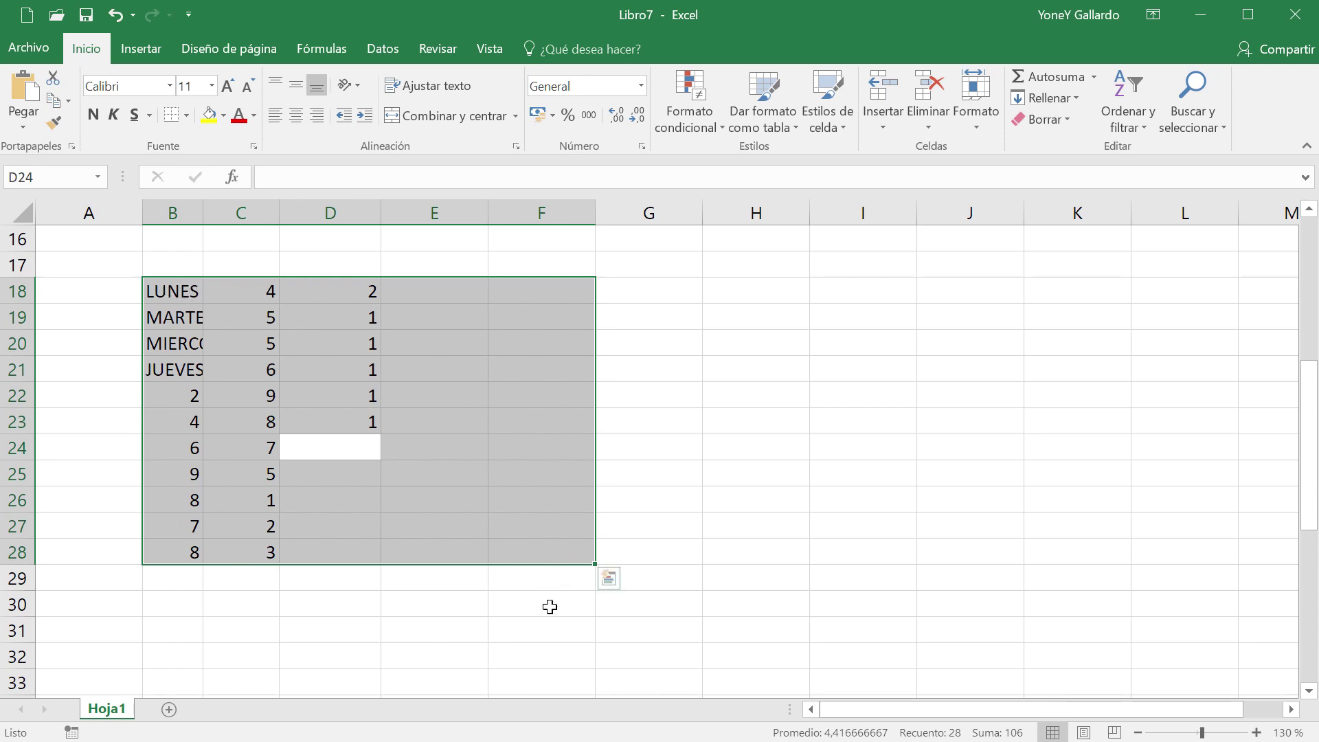
- Delete the trial entries in B18:D29 and deselect the range
{"action": "left_click", "coordinate": [757, 475]}
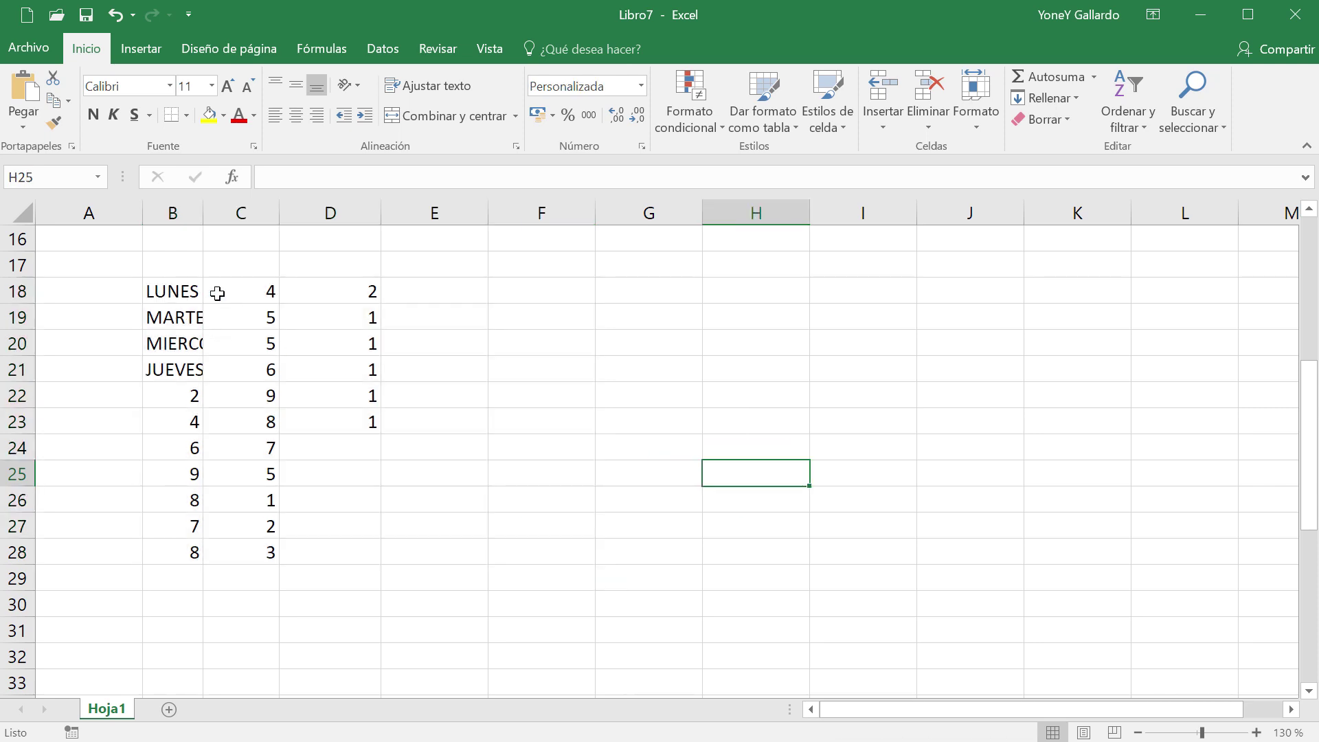
{"action": "left_click_drag", "start_coordinate": [198, 291], "coordinate": [323, 580]}
{"action": "key", "text": "Delete"}
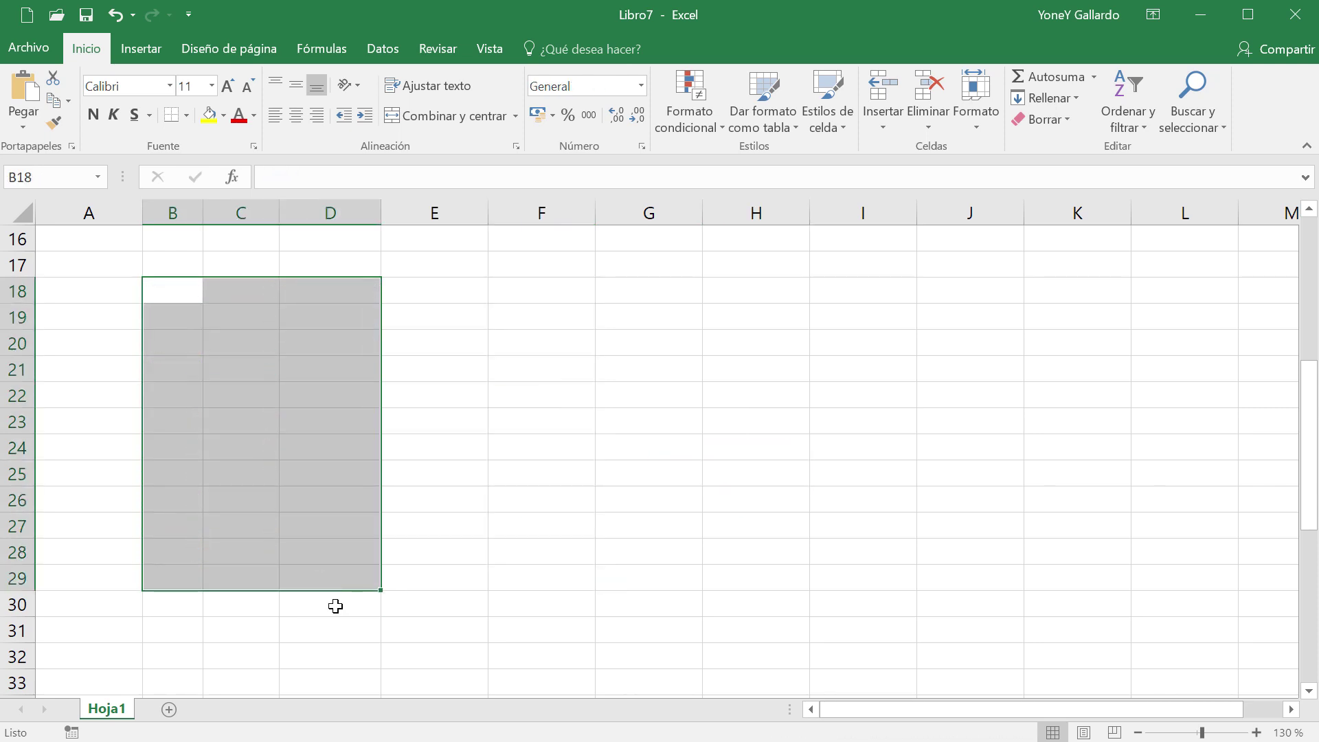
{"action": "left_click", "coordinate": [591, 548]}
- Select the JUEVES heading in E3, widen column E to nearly double, and make row 3 about four times as tall
{"action": "scroll", "coordinate": [591, 547], "scroll_direction": "up", "scroll_amount": 5}
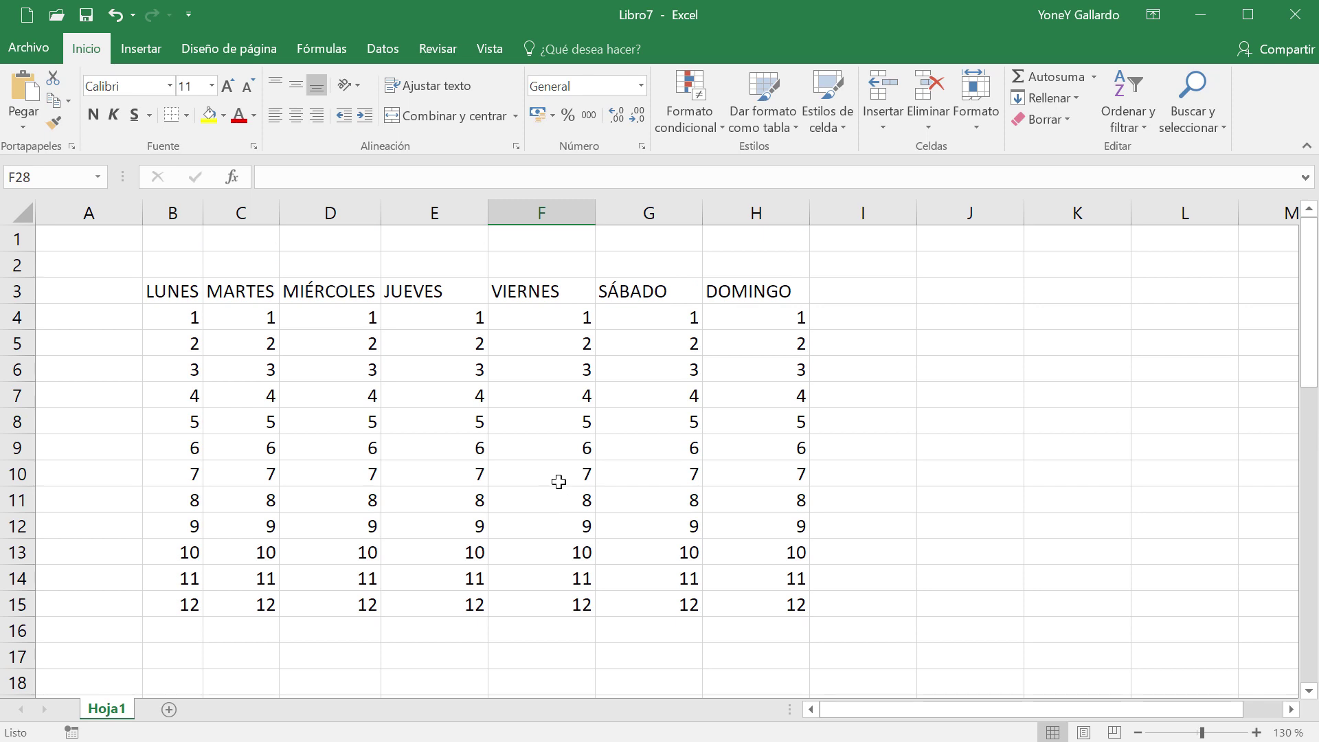
{"action": "left_click", "coordinate": [445, 293]}
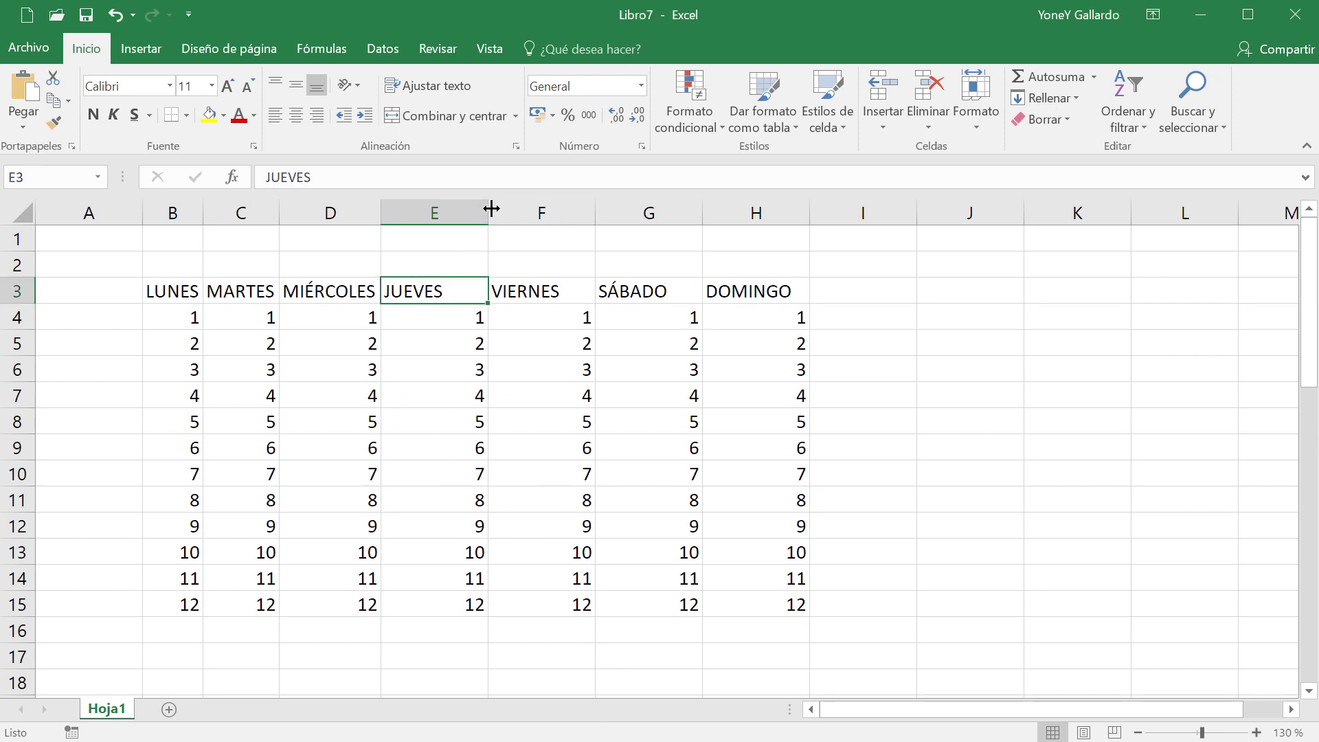
{"action": "left_click_drag", "start_coordinate": [490, 208], "coordinate": [570, 210]}
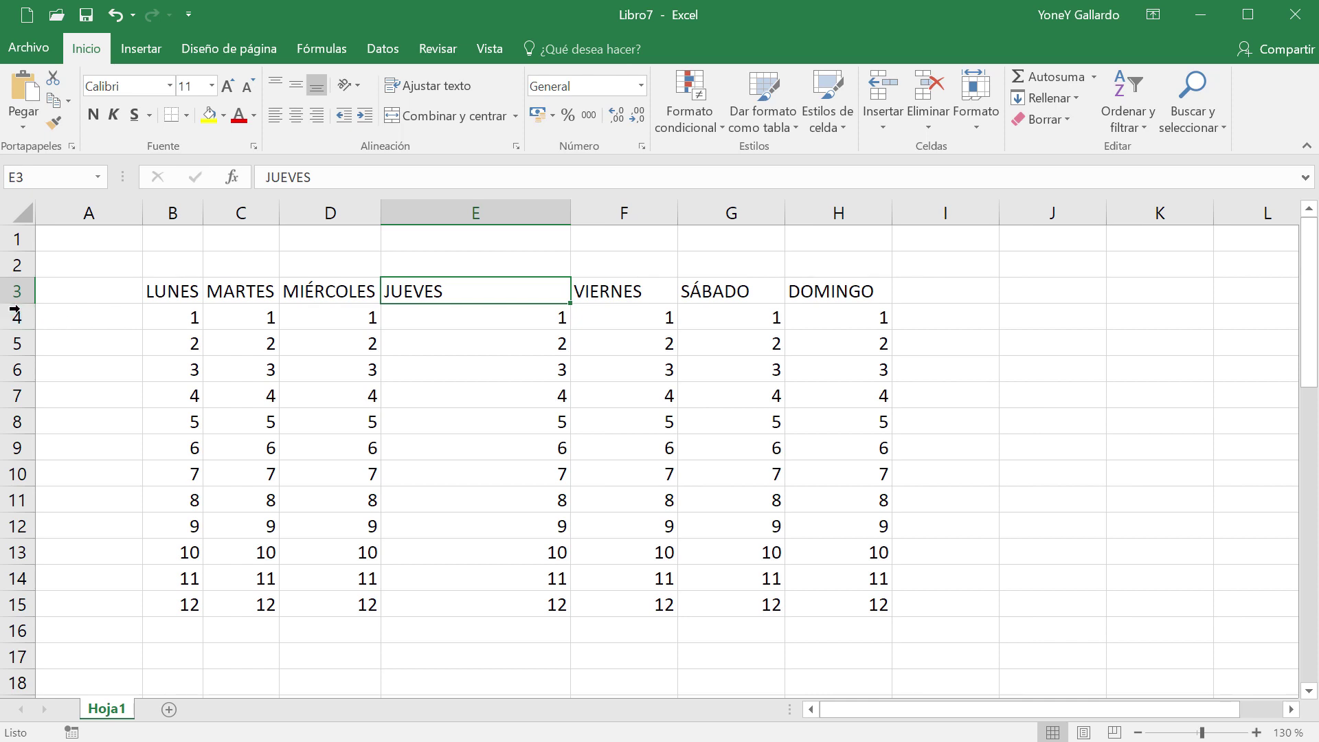
{"action": "left_click_drag", "start_coordinate": [14, 310], "coordinate": [29, 382]}
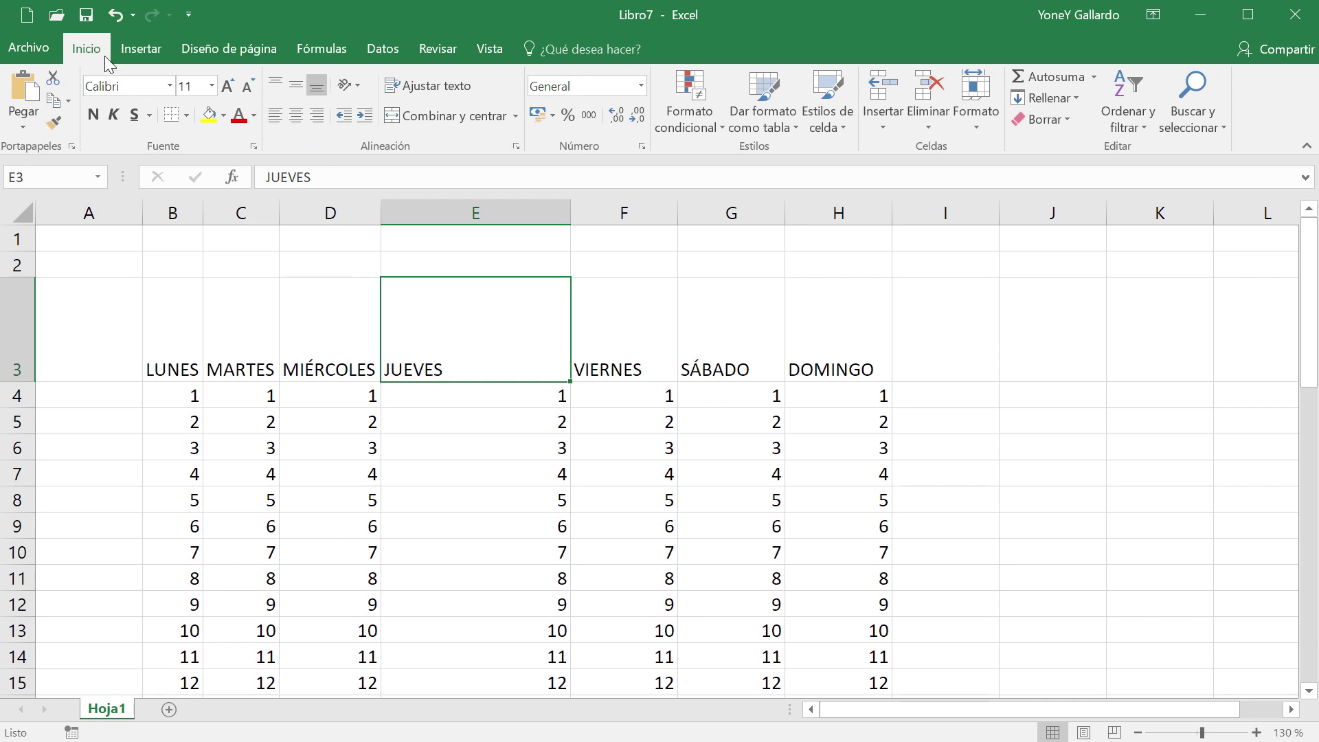
- Centre the JUEVES heading in E3 horizontally and try middle, bottom and top vertical alignment on it
{"action": "left_click", "coordinate": [297, 115]}
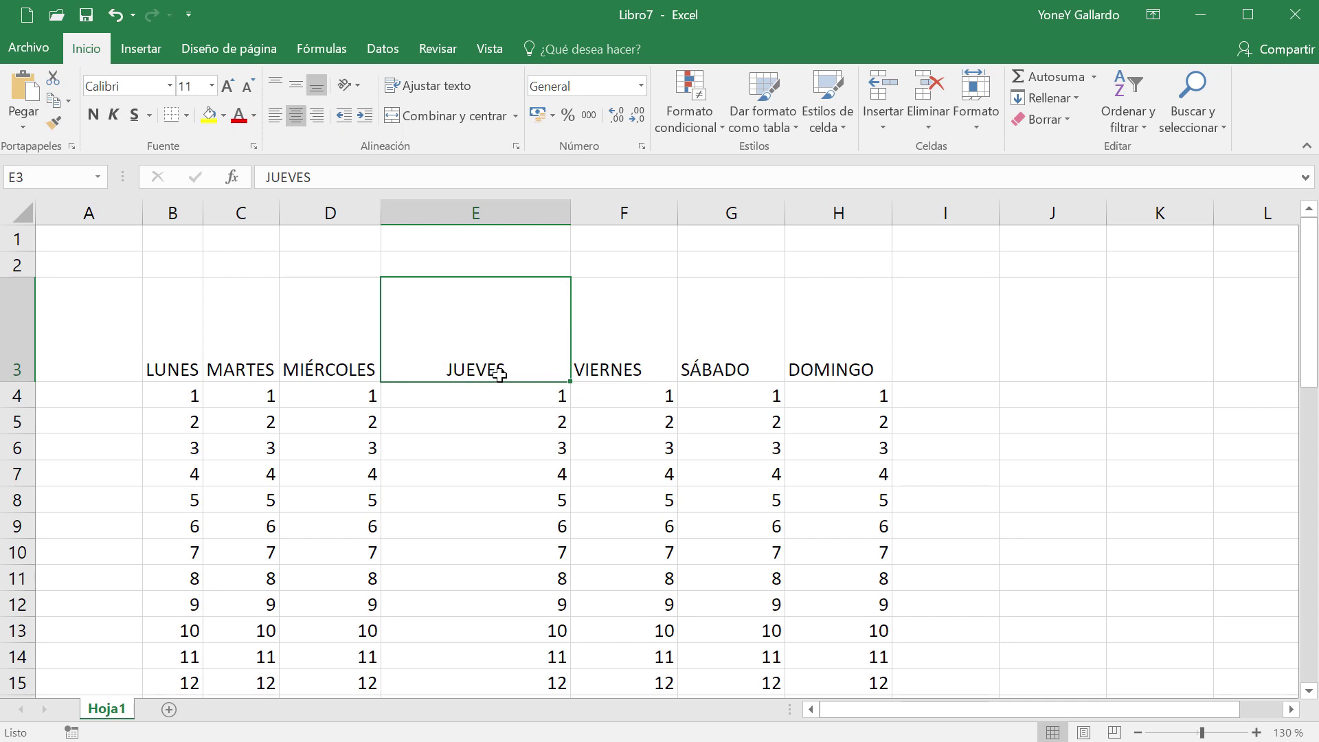
{"action": "left_click", "coordinate": [298, 85]}
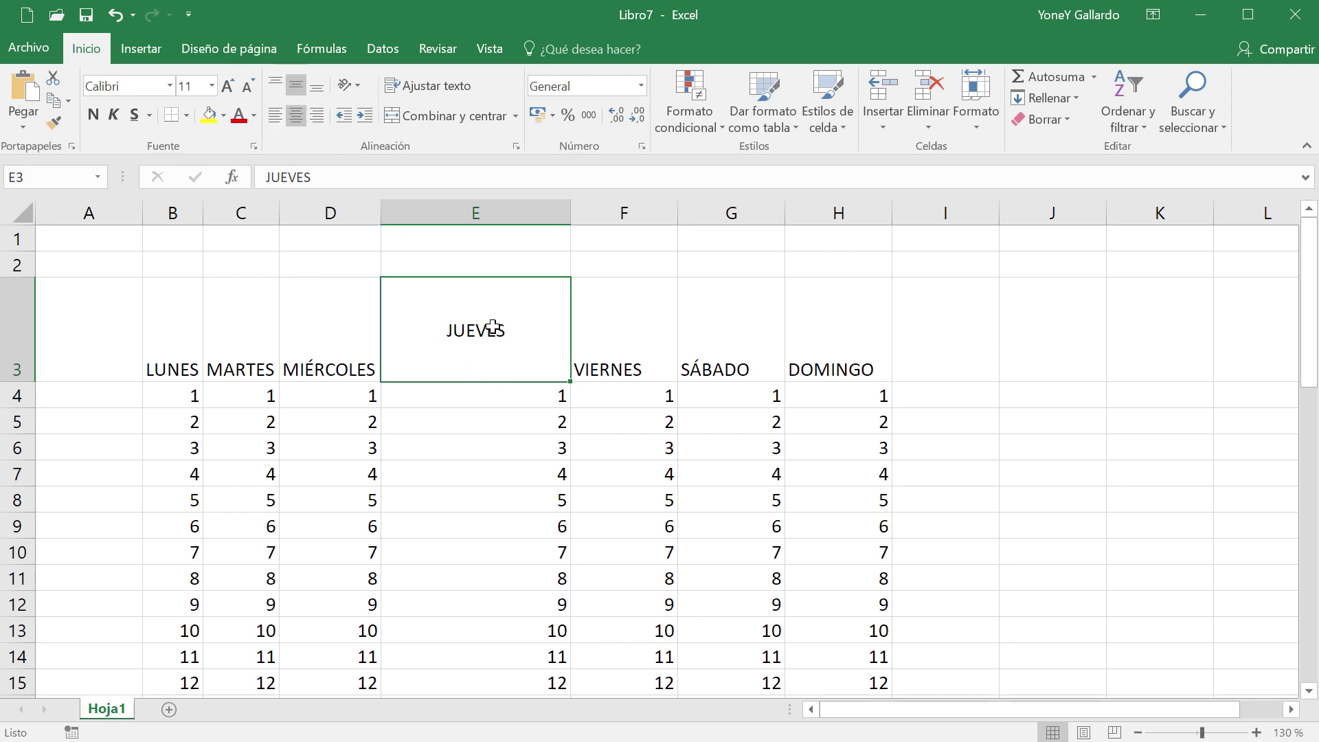
{"action": "left_click", "coordinate": [313, 90]}
{"action": "left_click", "coordinate": [275, 84]}
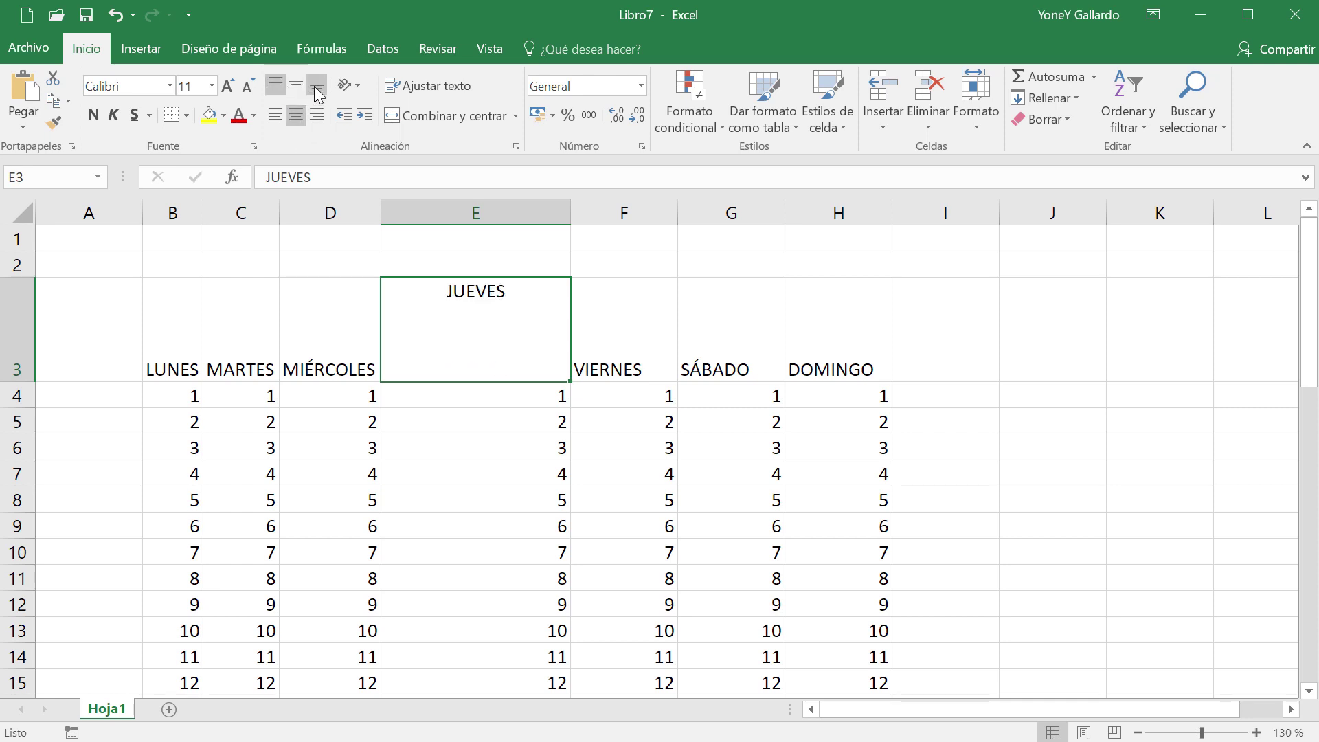
- Align the JUEVES heading in E3 to the right and to the bottom of its cell
{"action": "left_click", "coordinate": [319, 120]}
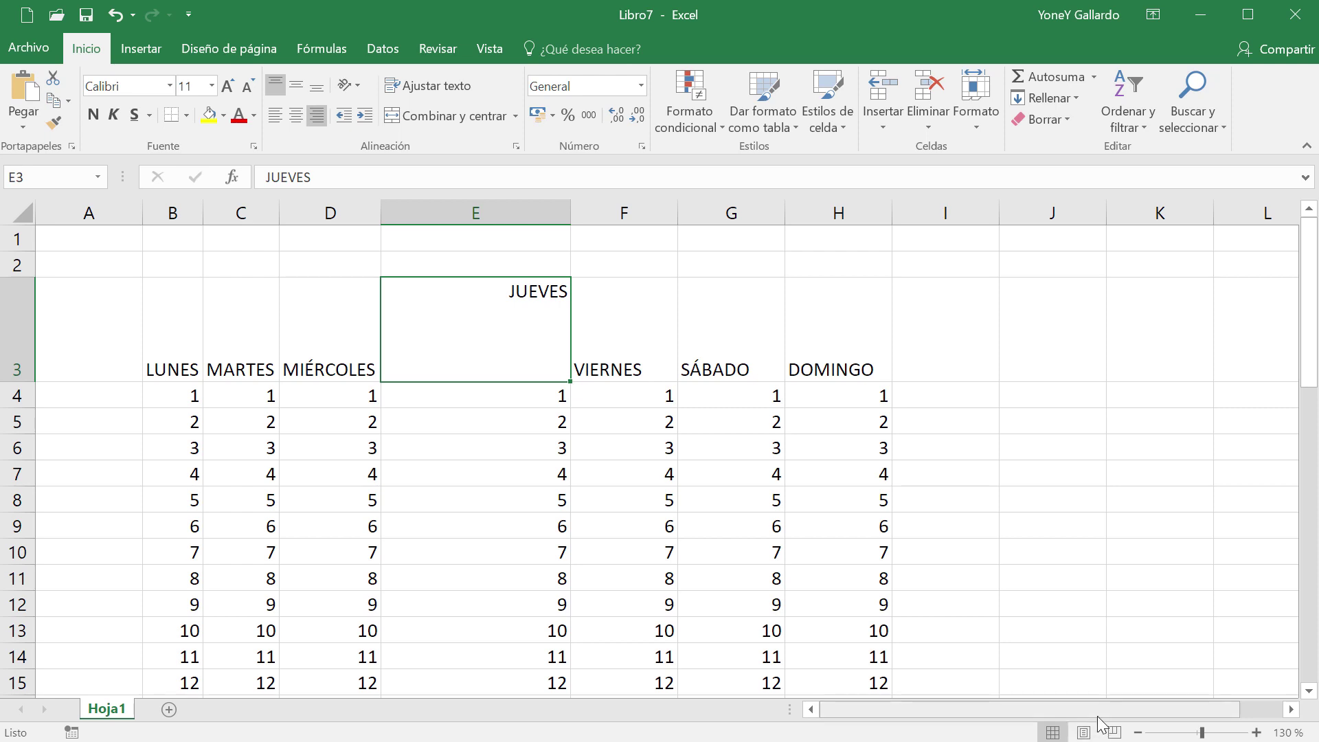
{"action": "left_click", "coordinate": [473, 311]}
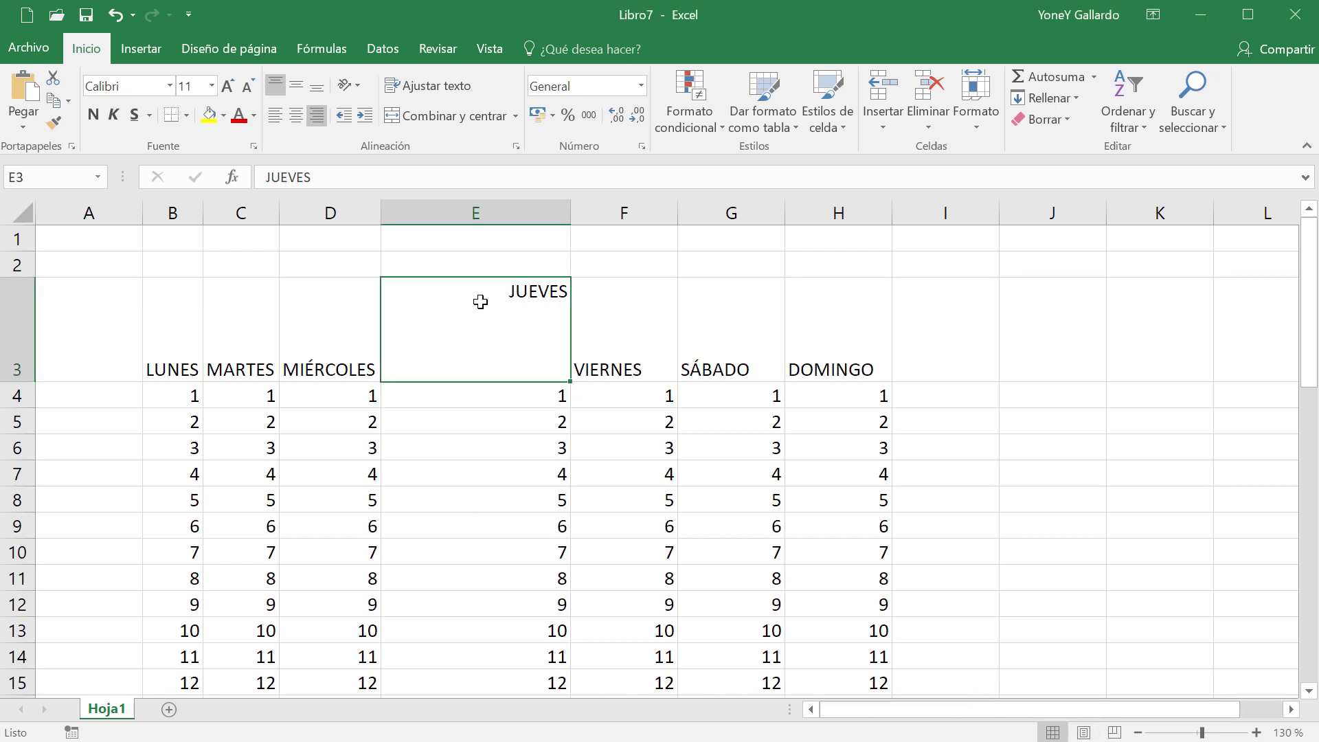
{"action": "left_click", "coordinate": [316, 85]}
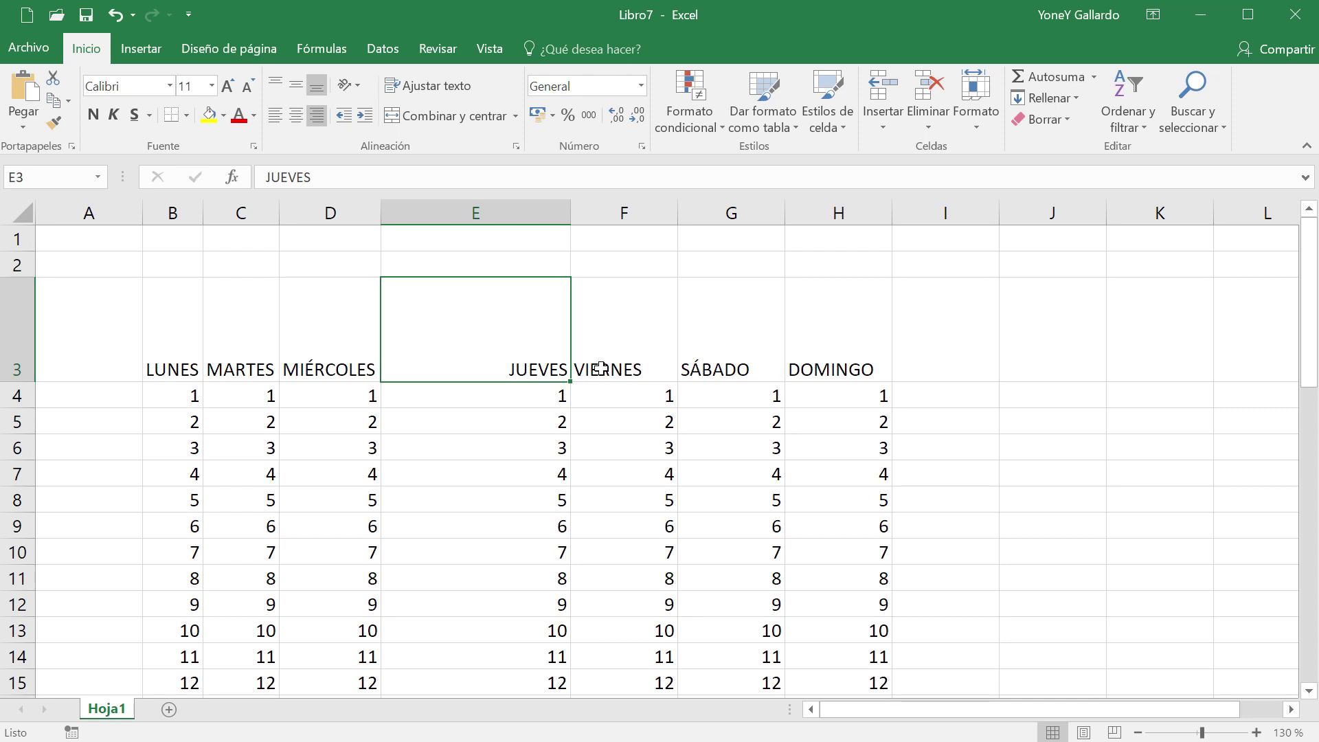
- Fit row 3's height to its contents and enter DIAS in A3
{"action": "left_click", "coordinate": [104, 333]}
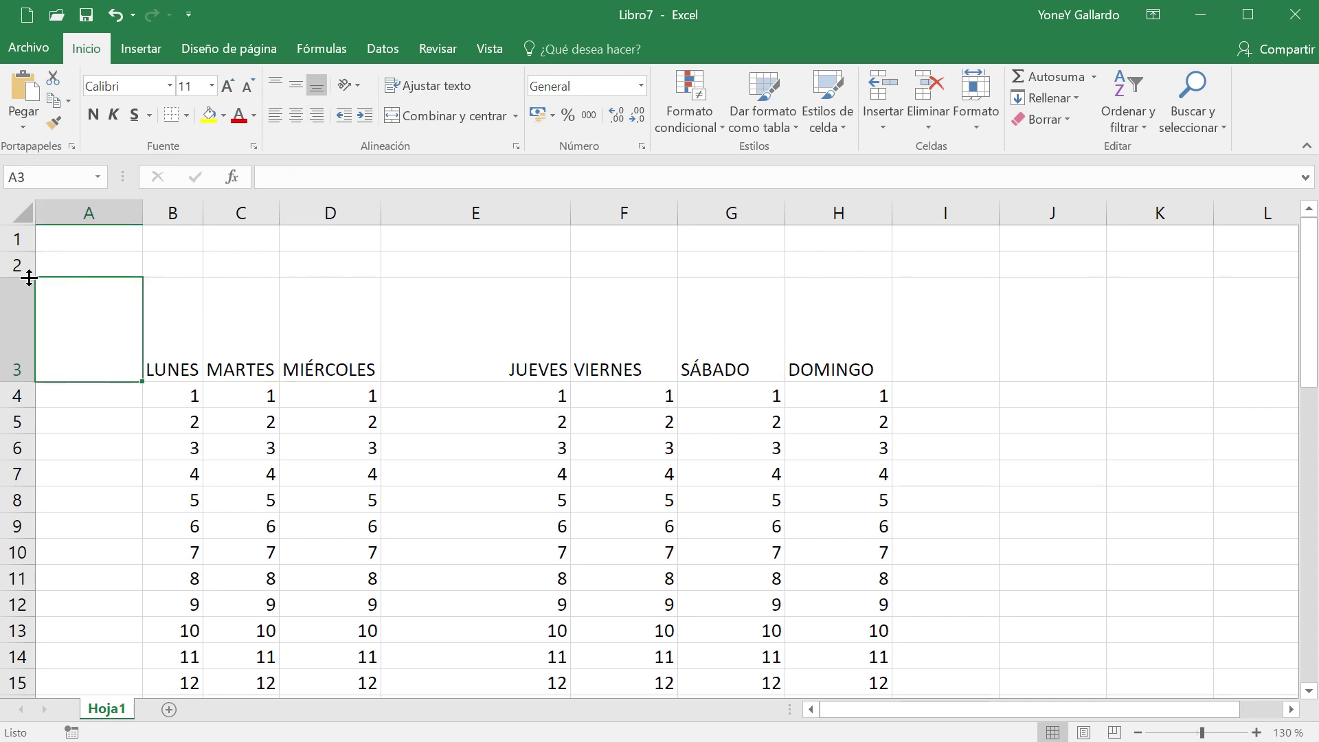
{"action": "double_click", "coordinate": [23, 382]}
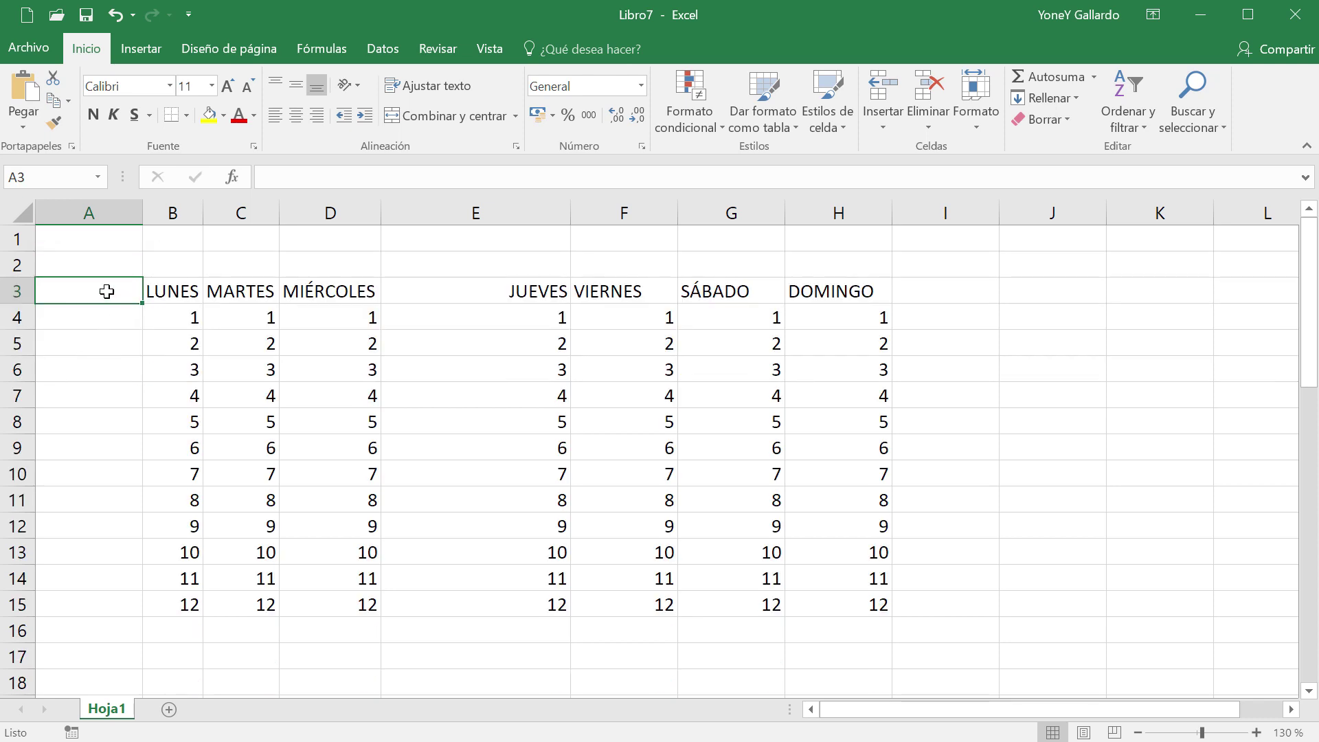
{"action": "type", "text": "DIAS"}
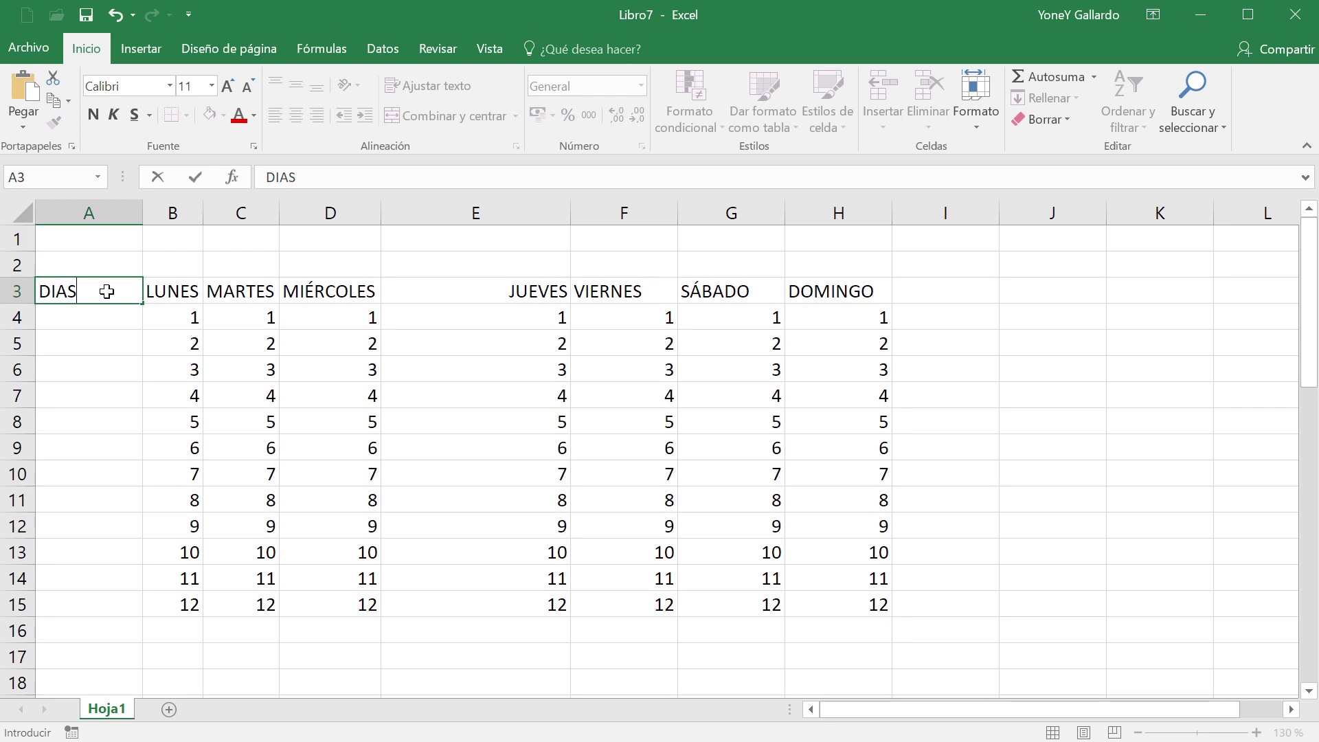
{"action": "key", "text": "Return"}
- Make row 3 about three times as tall and align the DIAS heading in A3 to the right
{"action": "left_click", "coordinate": [107, 291]}
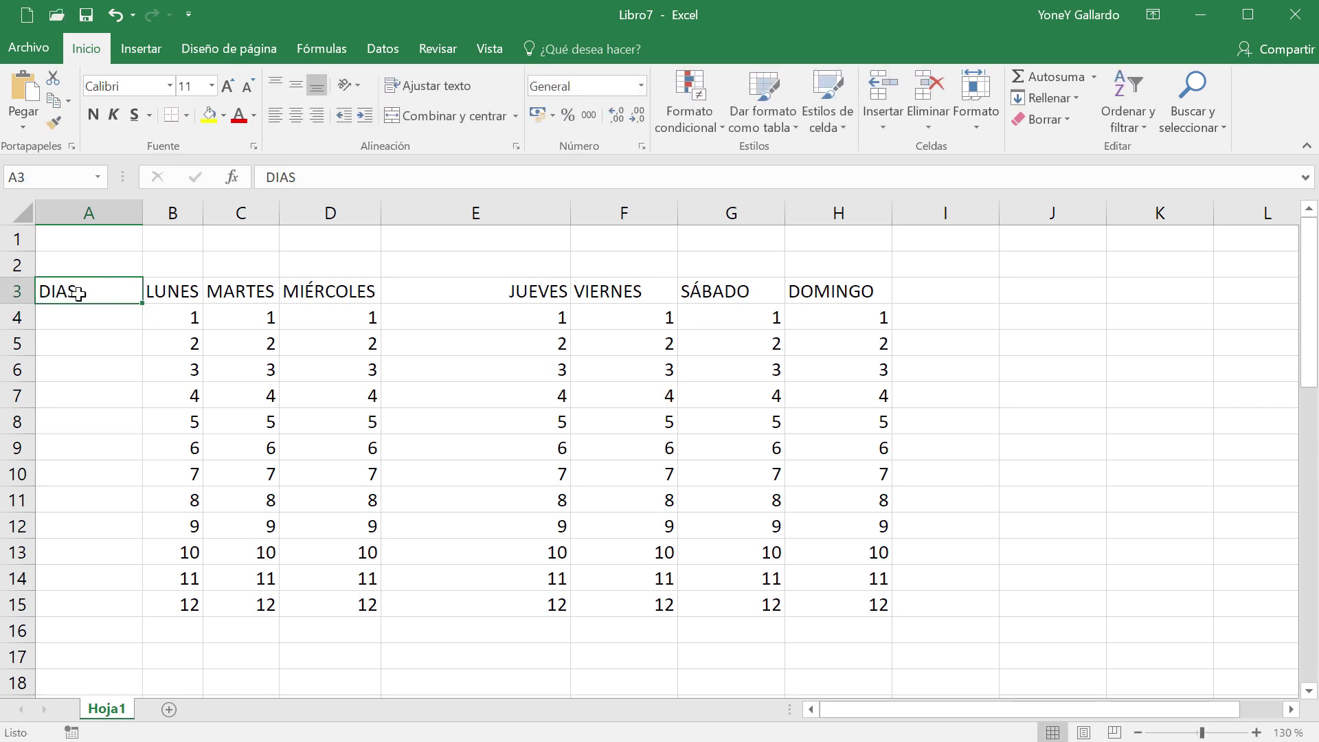
{"action": "left_click_drag", "start_coordinate": [10, 305], "coordinate": [14, 359]}
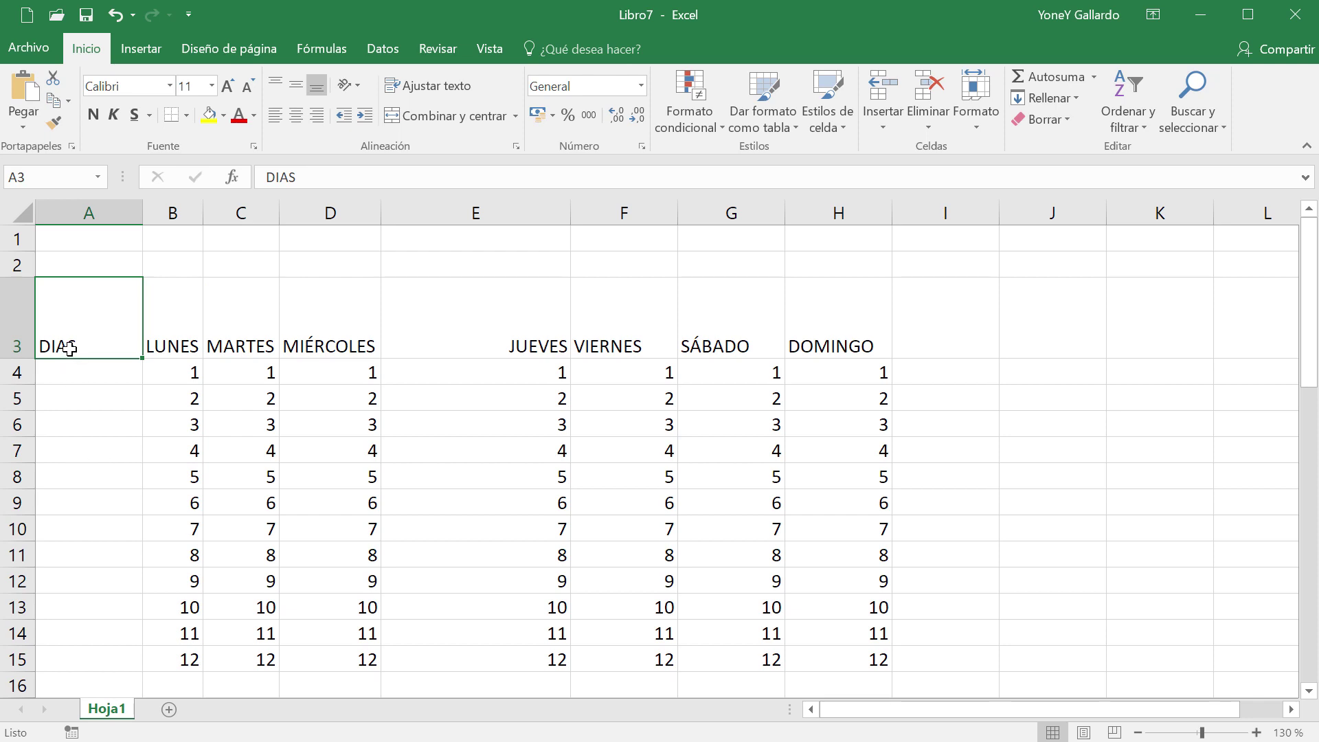
{"action": "left_click", "coordinate": [312, 118]}
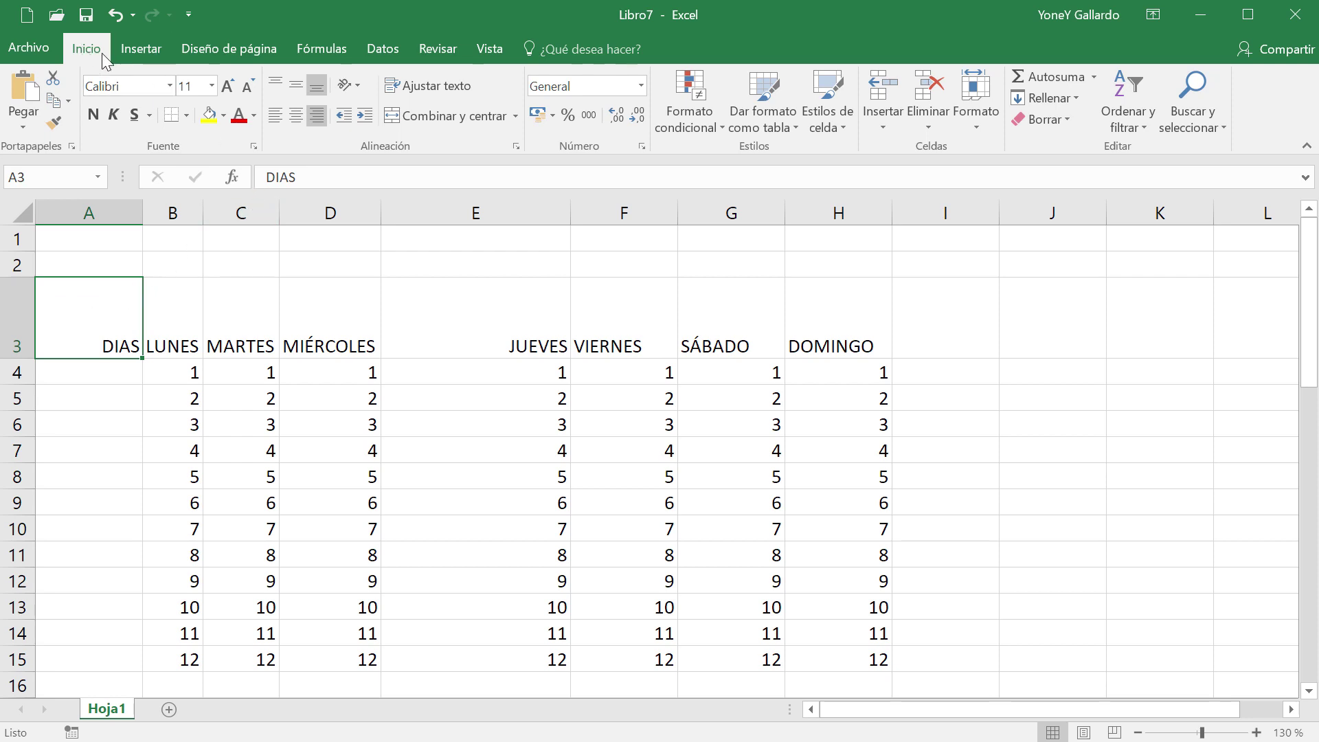
- Add a diagonal border rising from the lower-left to the upper-right corner of cell A3
{"action": "left_click", "coordinate": [186, 116]}
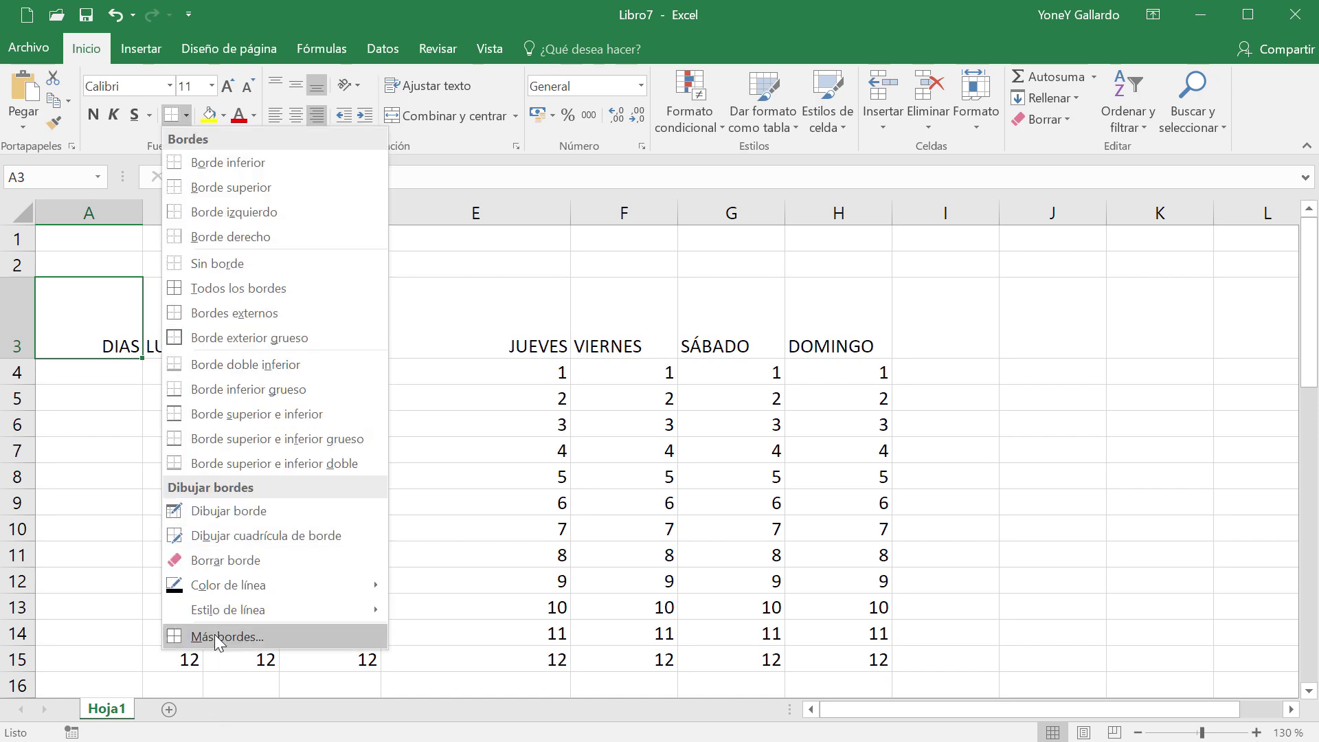
{"action": "left_click", "coordinate": [237, 638]}
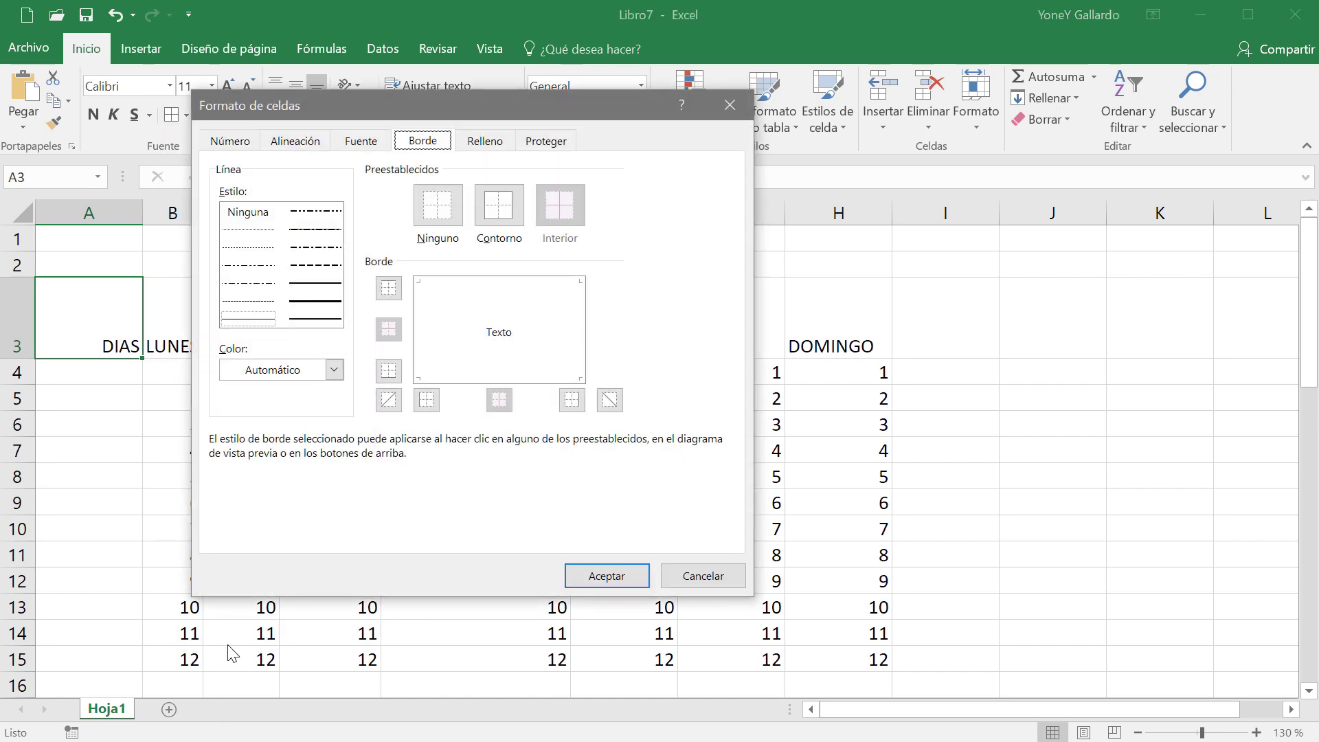
{"action": "left_click_drag", "start_coordinate": [516, 109], "coordinate": [720, 117]}
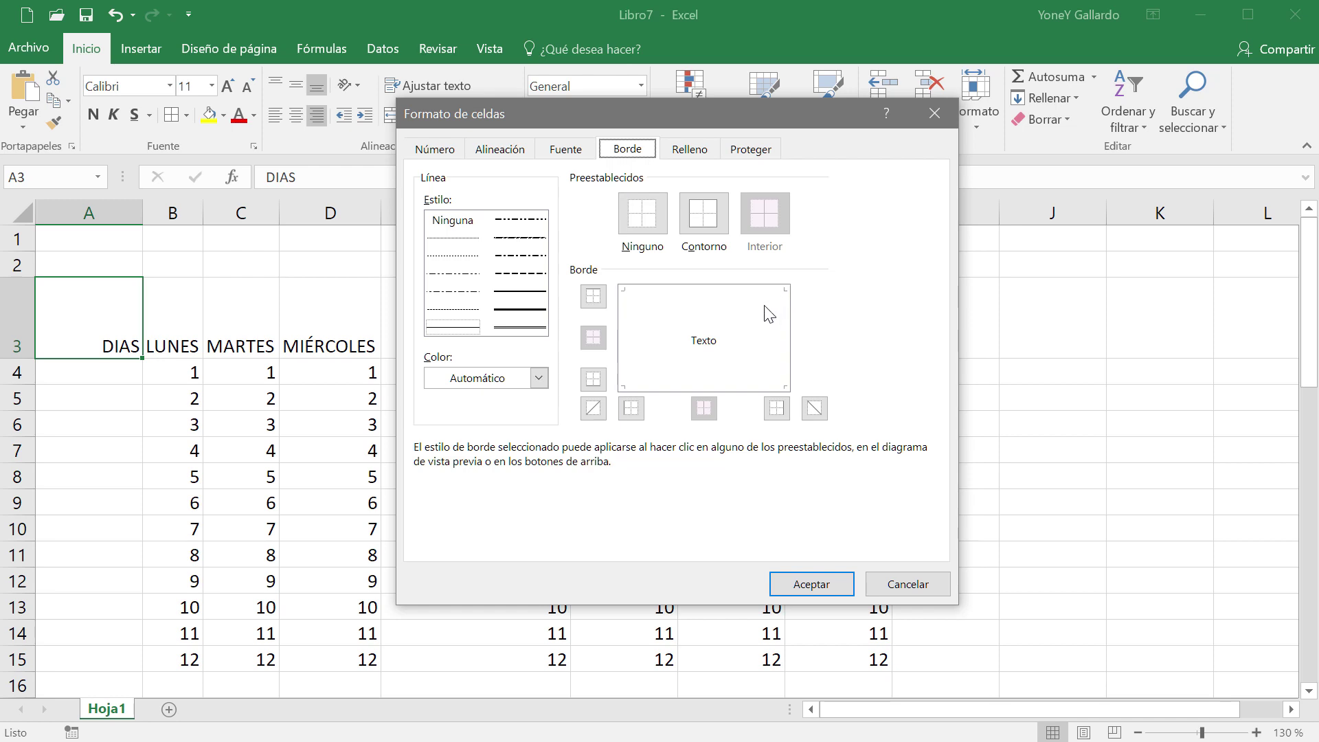
{"action": "left_click", "coordinate": [748, 318]}
{"action": "left_click", "coordinate": [757, 308]}
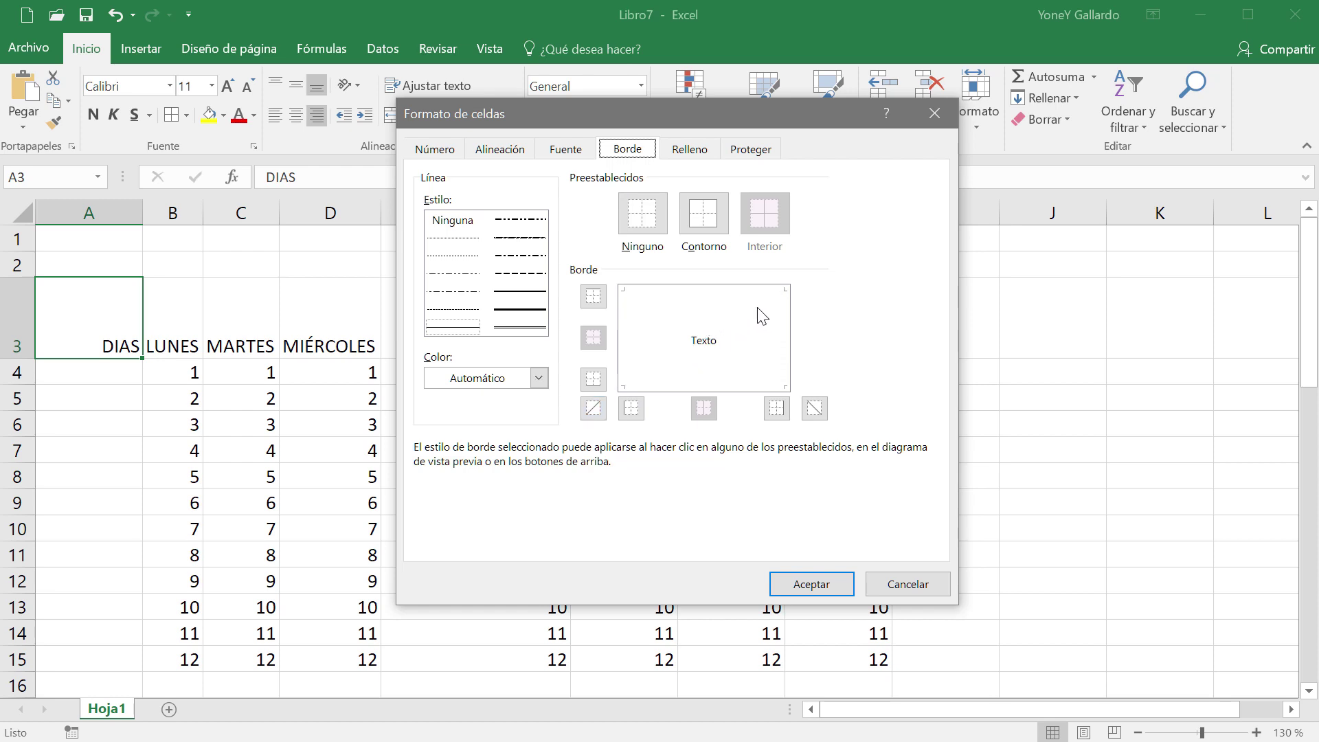
{"action": "left_click", "coordinate": [652, 317]}
{"action": "left_click", "coordinate": [680, 335]}
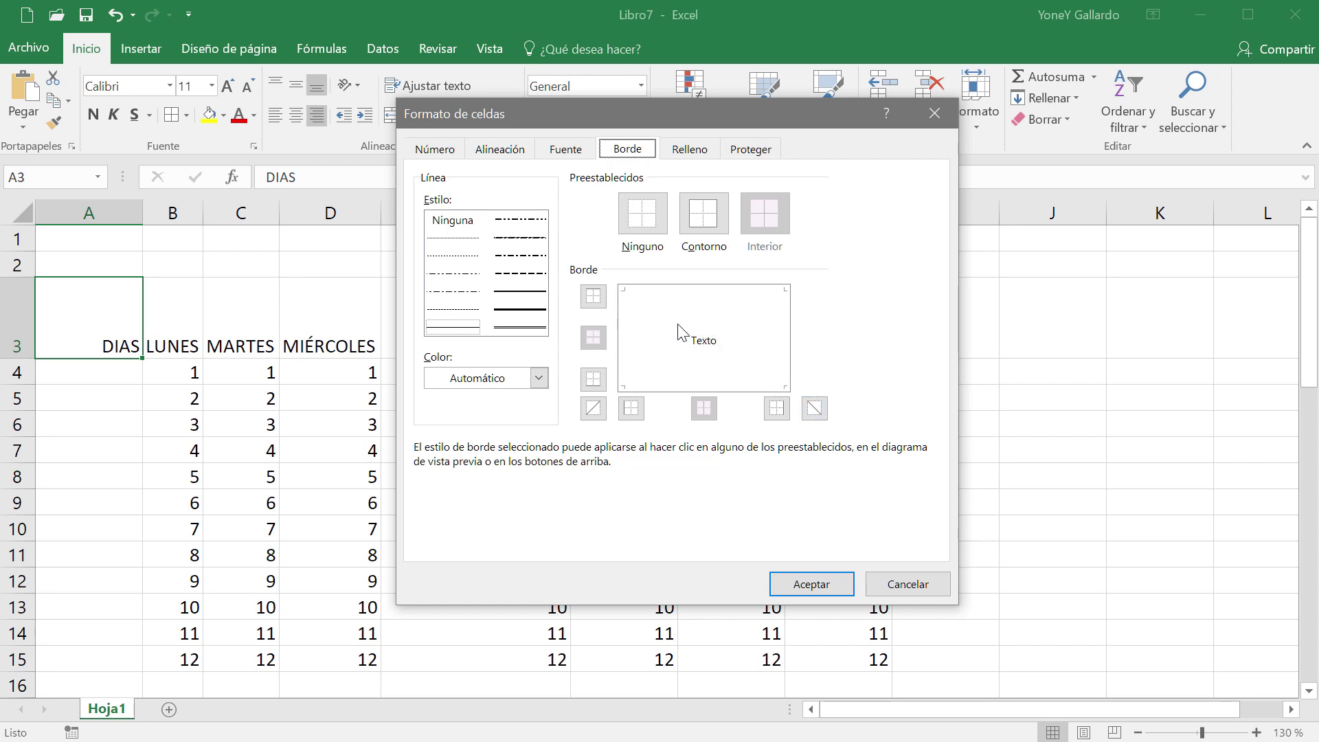
{"action": "left_click", "coordinate": [757, 320]}
{"action": "left_click", "coordinate": [812, 590]}
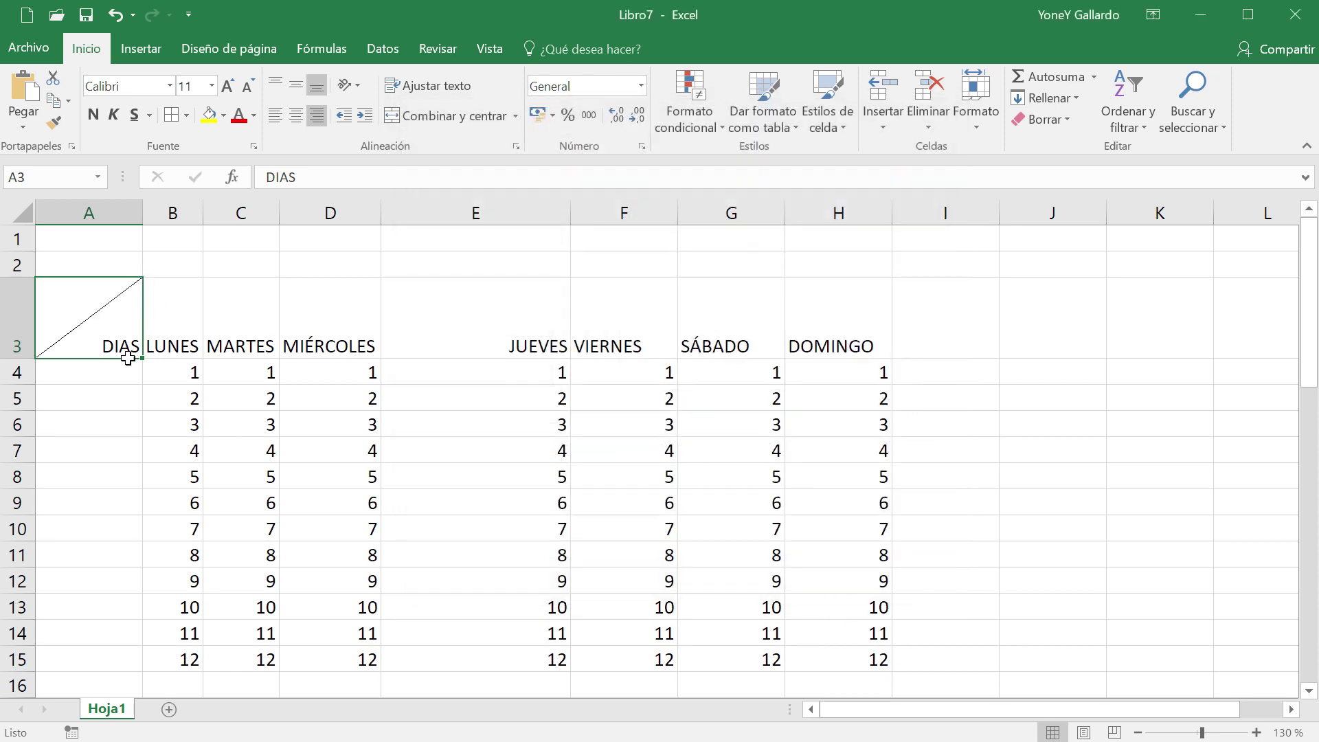
{"action": "left_click", "coordinate": [162, 427]}
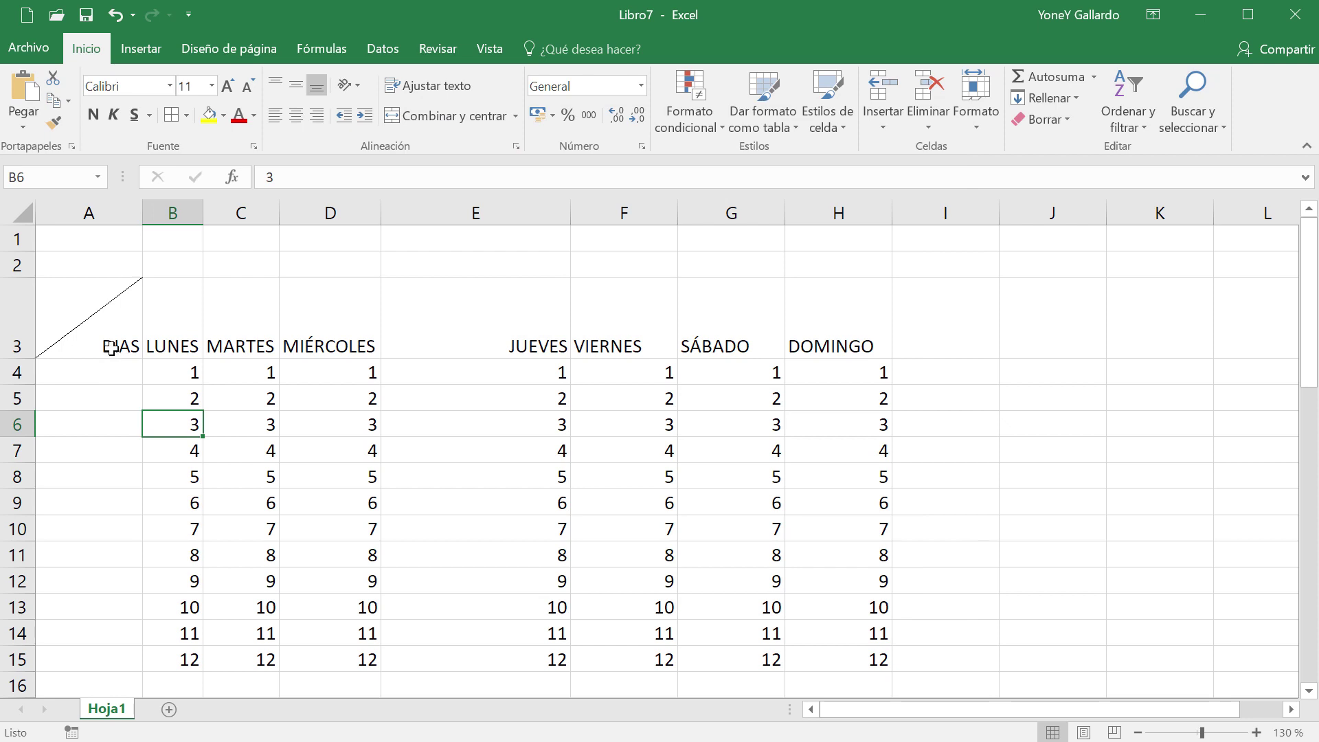
{"action": "left_click", "coordinate": [487, 544]}
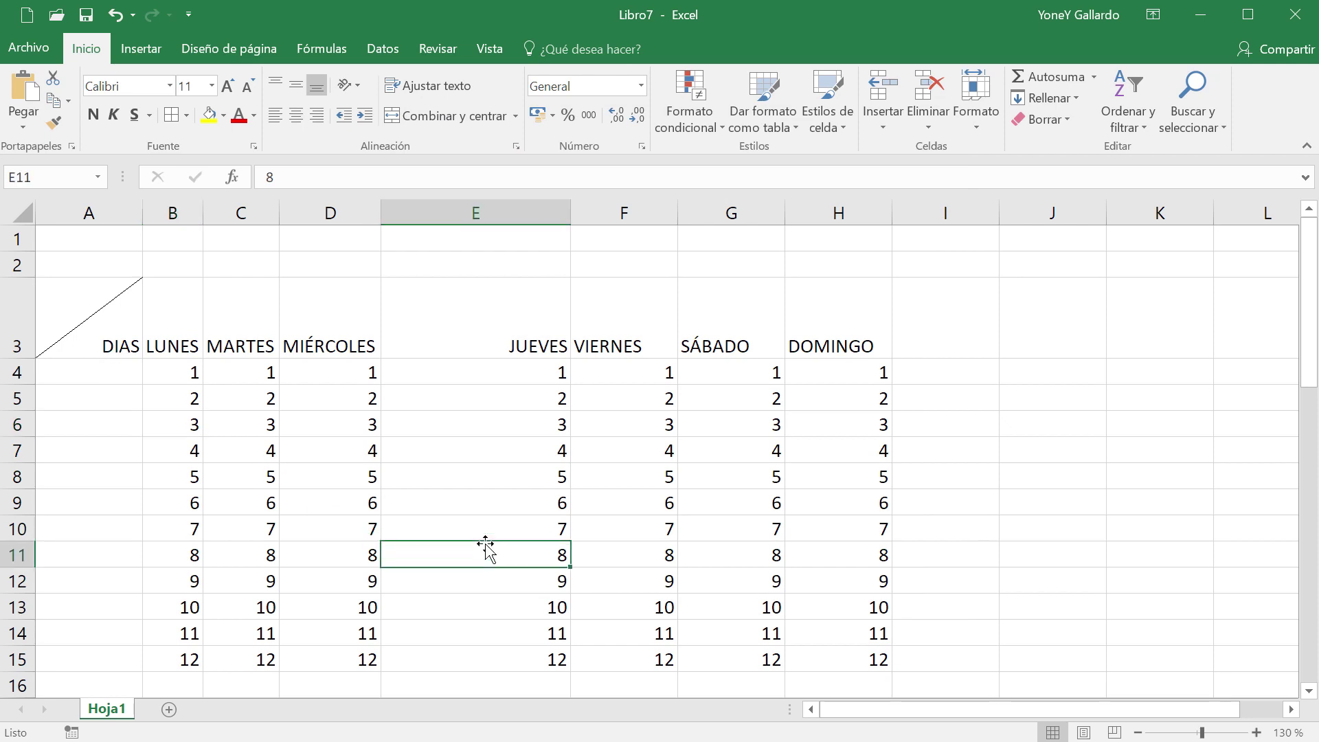
- Enter the title DIAS DE LA SEMANA Y SUS ACTIVIDADES in A2
{"action": "left_click", "coordinate": [123, 269]}
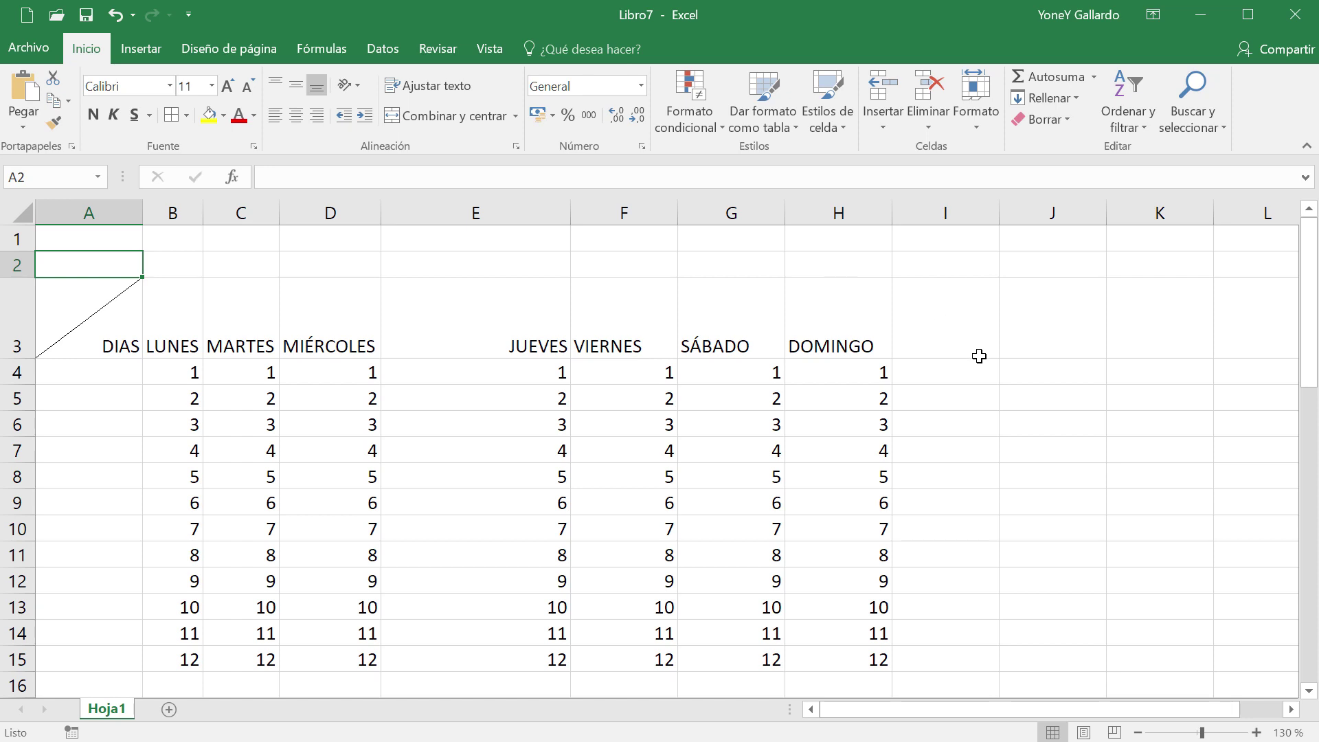
{"action": "type", "text": "DIAS DE "}
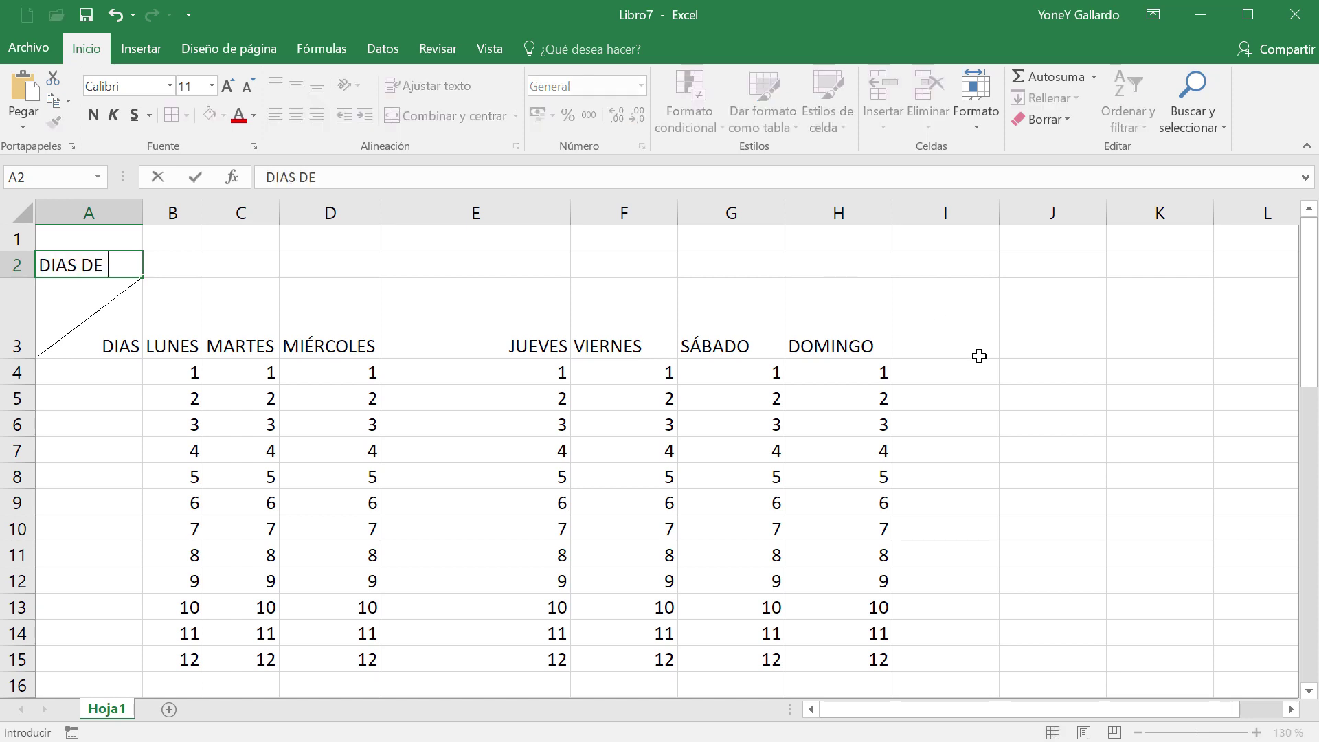
{"action": "type", "text": "LA SEMANA Y SUS"}
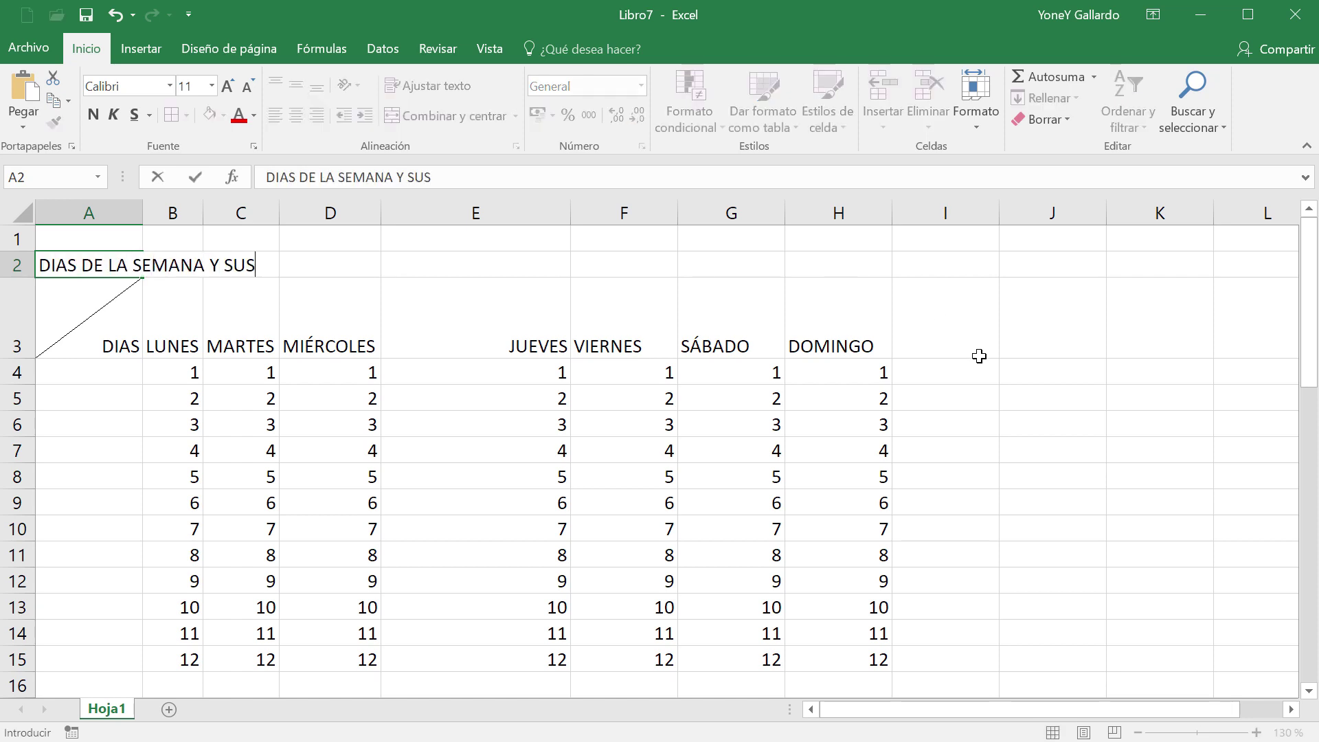
{"action": "type", "text": " ACTIVIDADES"}
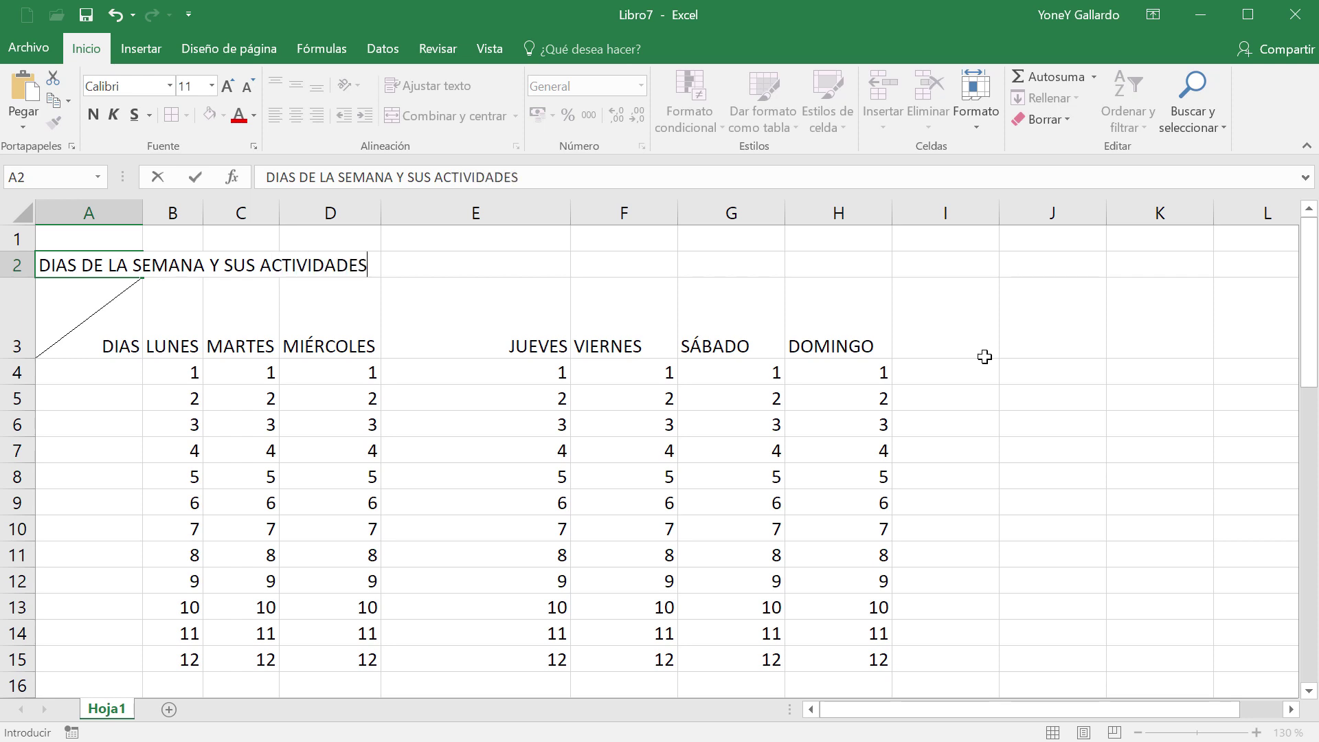
{"action": "left_click", "coordinate": [481, 523]}
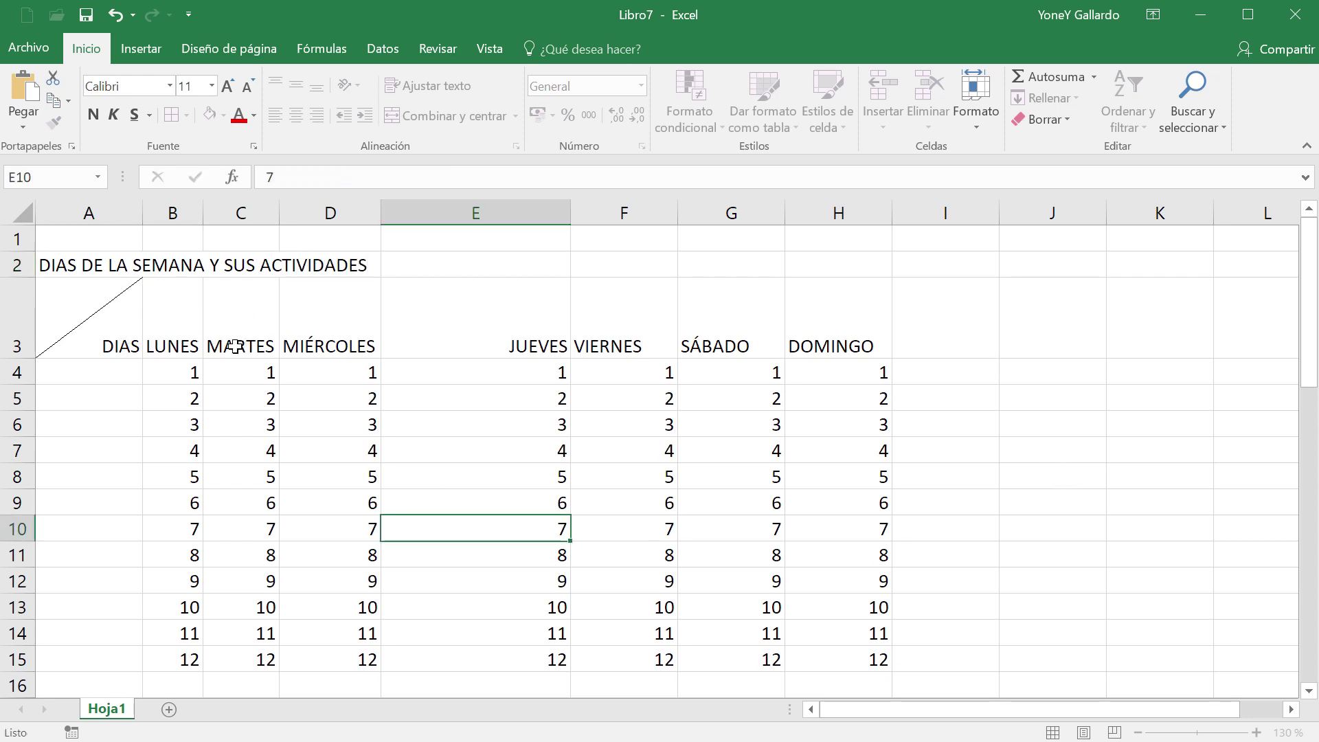
- Enter 1, 2 and 3 in cells B2, C2 and D2, over the overflowing title text
{"action": "left_click", "coordinate": [168, 264]}
{"action": "type", "text": "1"}
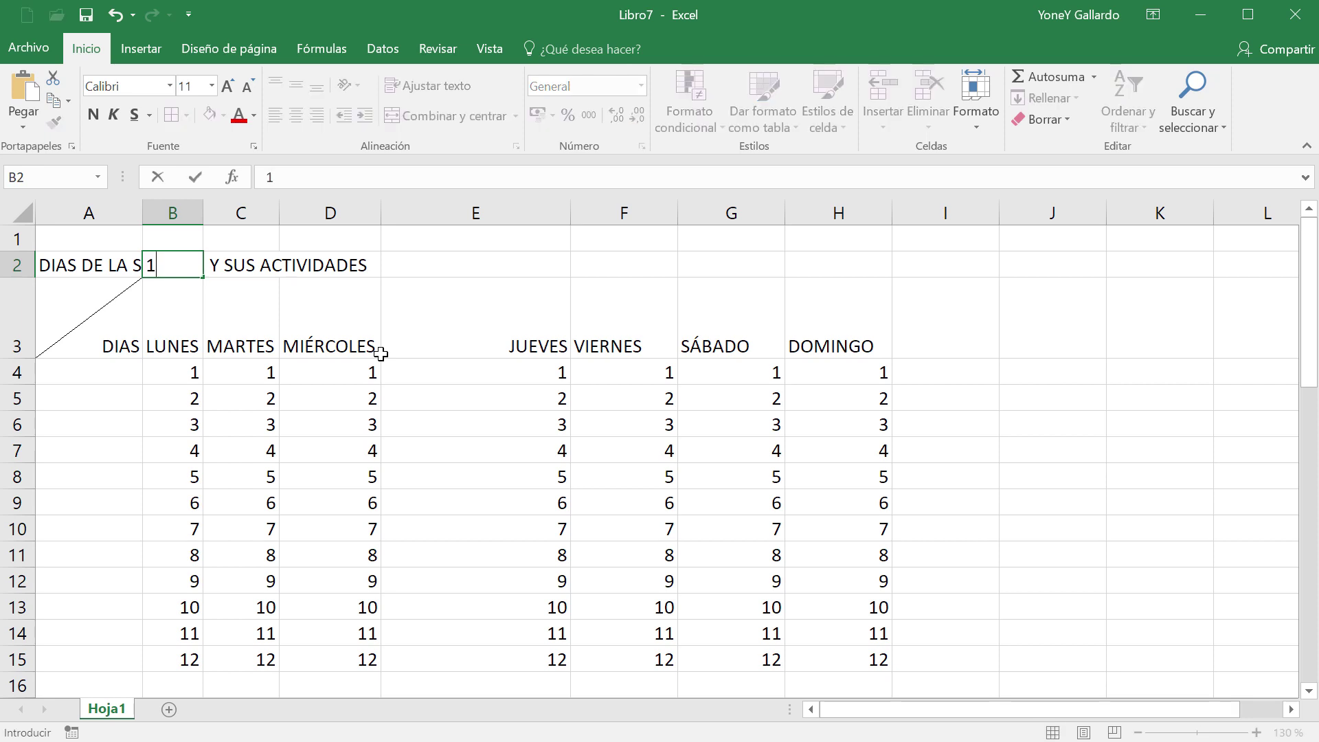
{"action": "key", "text": "Tab"}
{"action": "type", "text": "2"}
{"action": "key", "text": "Tab"}
{"action": "type", "text": "3"}
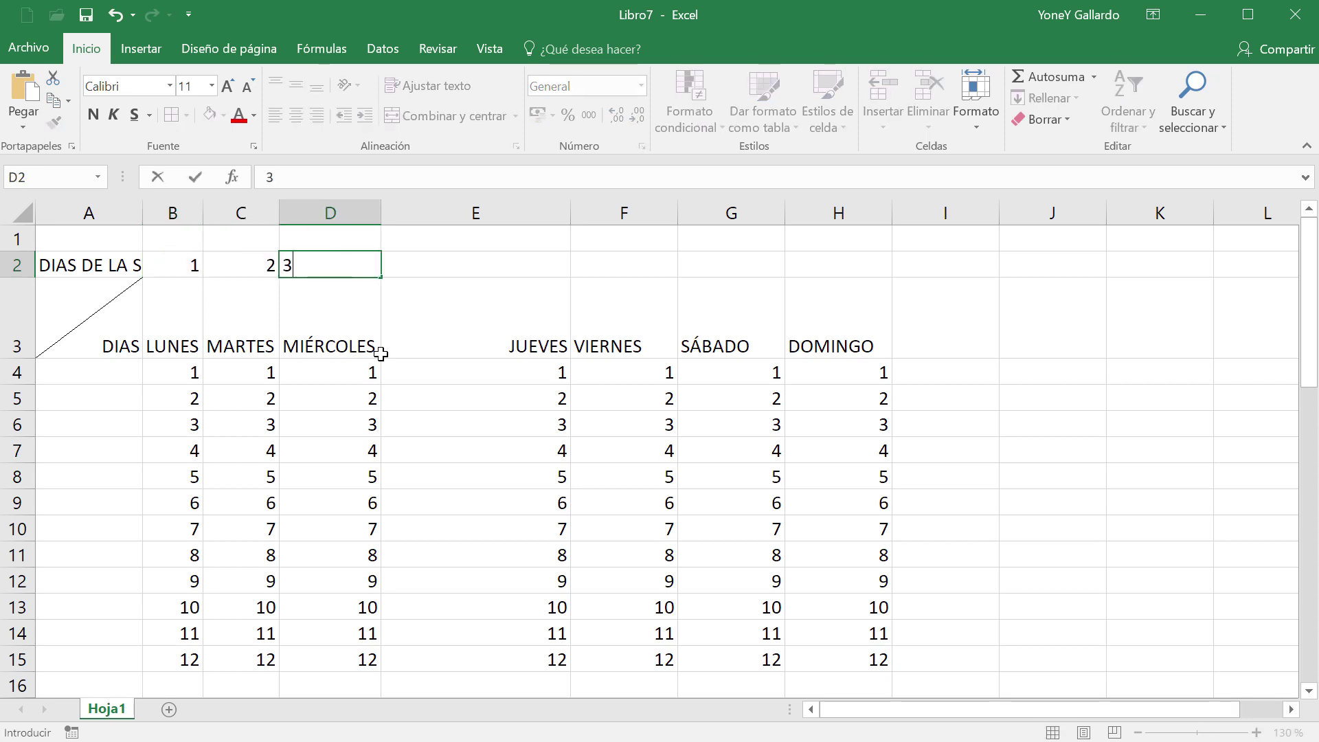
- Clear the numbers from B2:D2 beside the title
{"action": "left_click", "coordinate": [114, 272]}
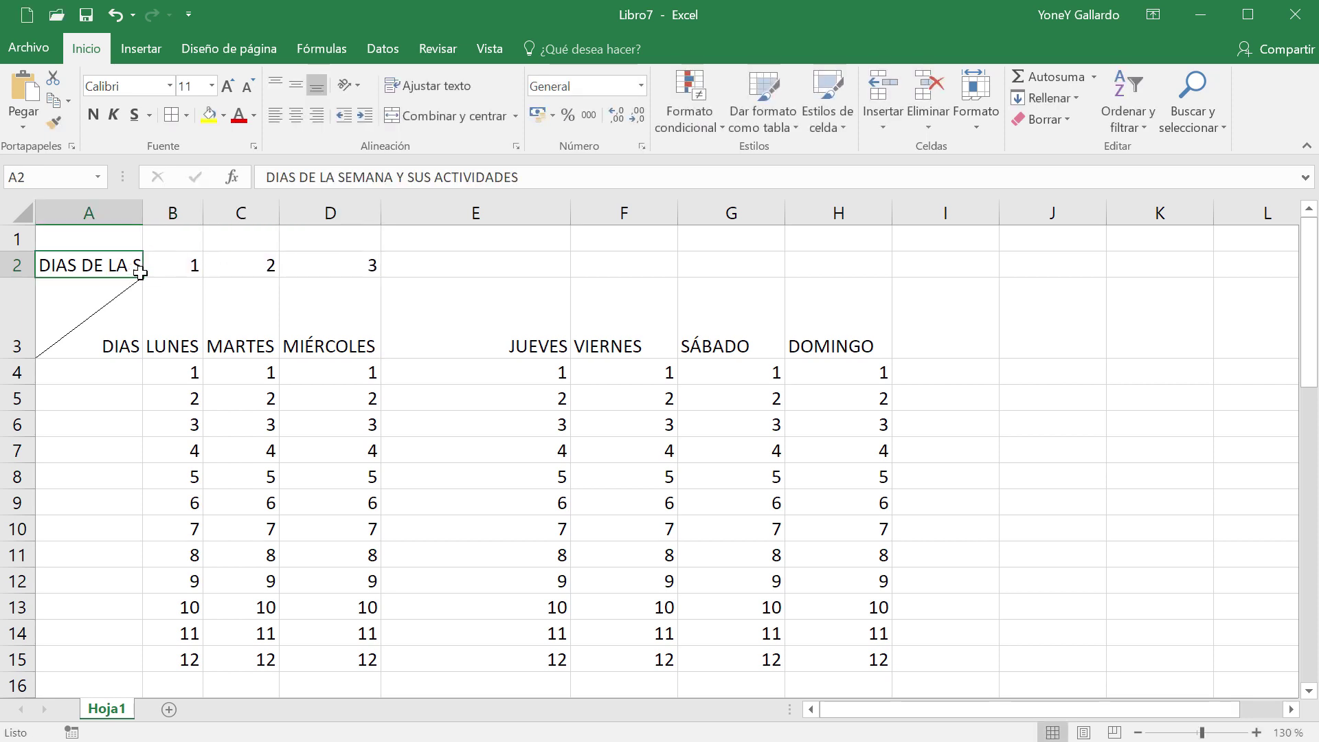
{"action": "left_click_drag", "start_coordinate": [180, 268], "coordinate": [366, 265]}
{"action": "key", "text": "Delete"}
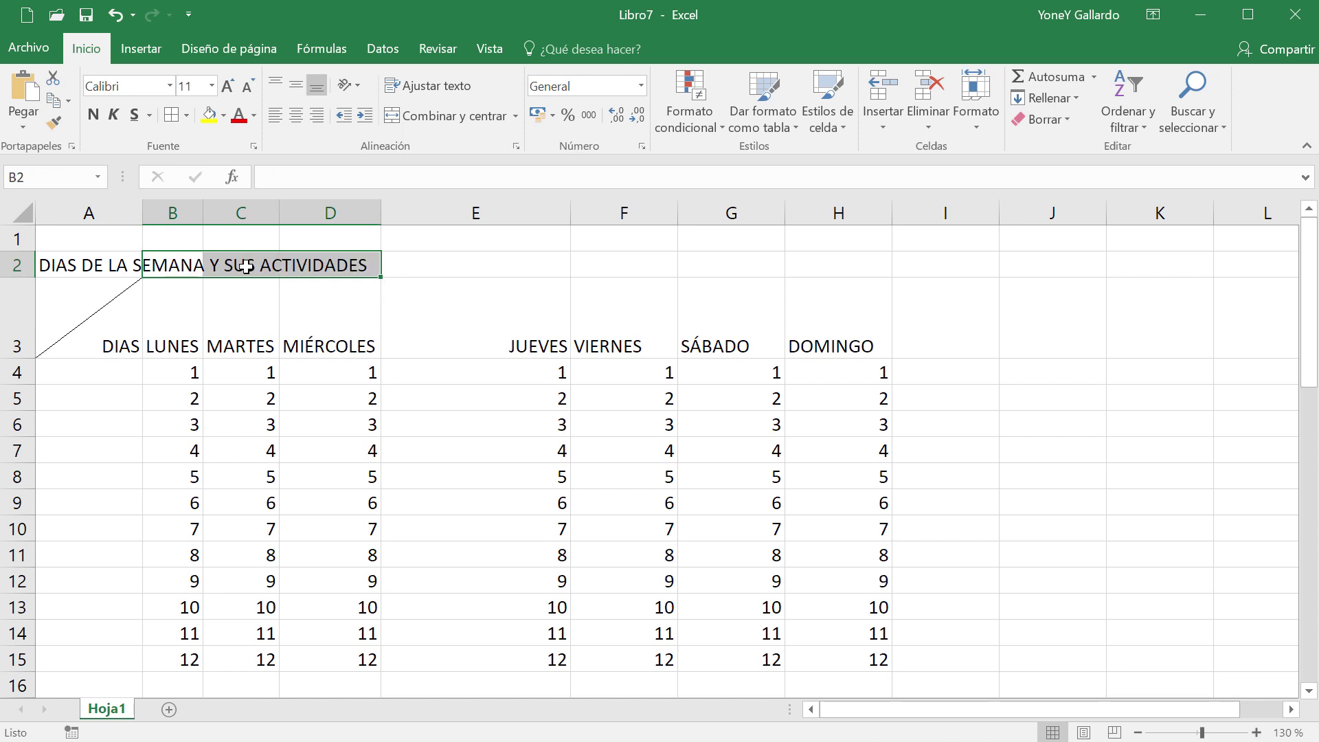
{"action": "left_click", "coordinate": [84, 274]}
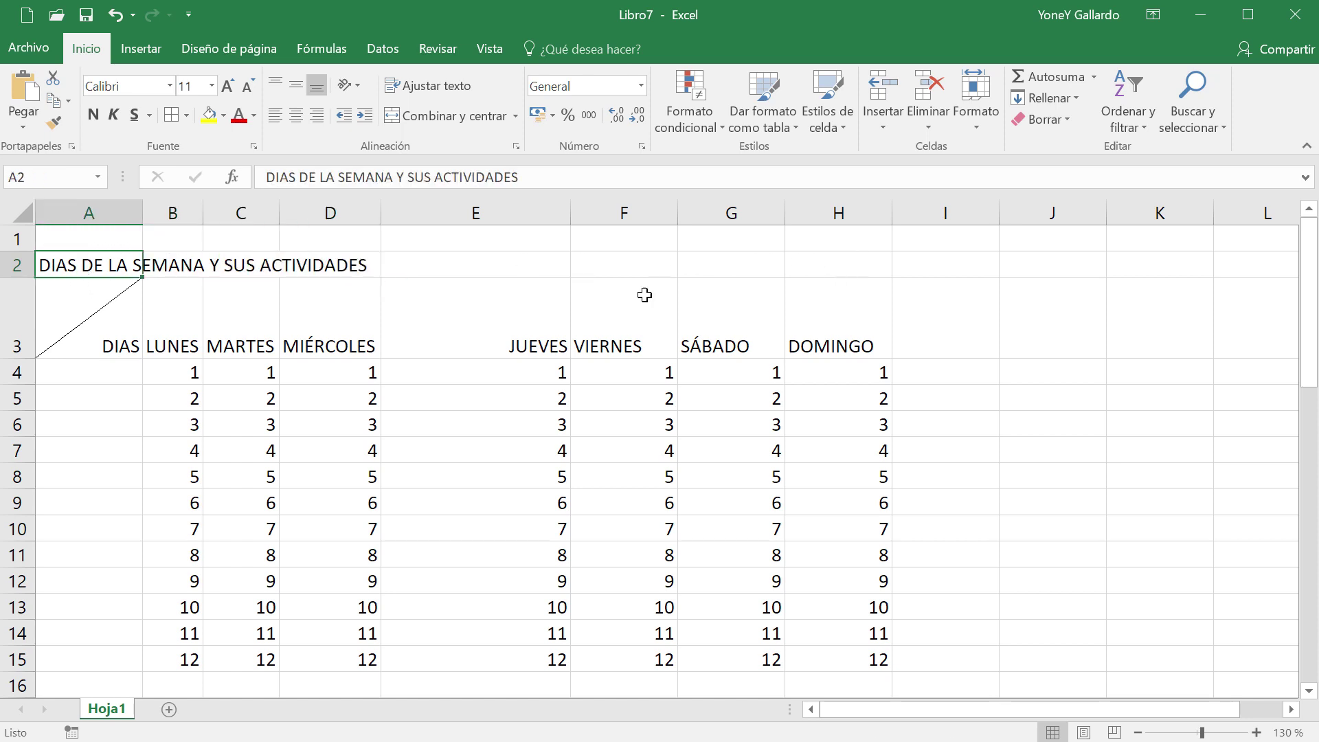
- Merge and centre the title across A2:H2, the full width of the table
{"action": "left_click_drag", "start_coordinate": [100, 309], "coordinate": [831, 658]}
{"action": "left_click", "coordinate": [523, 578]}
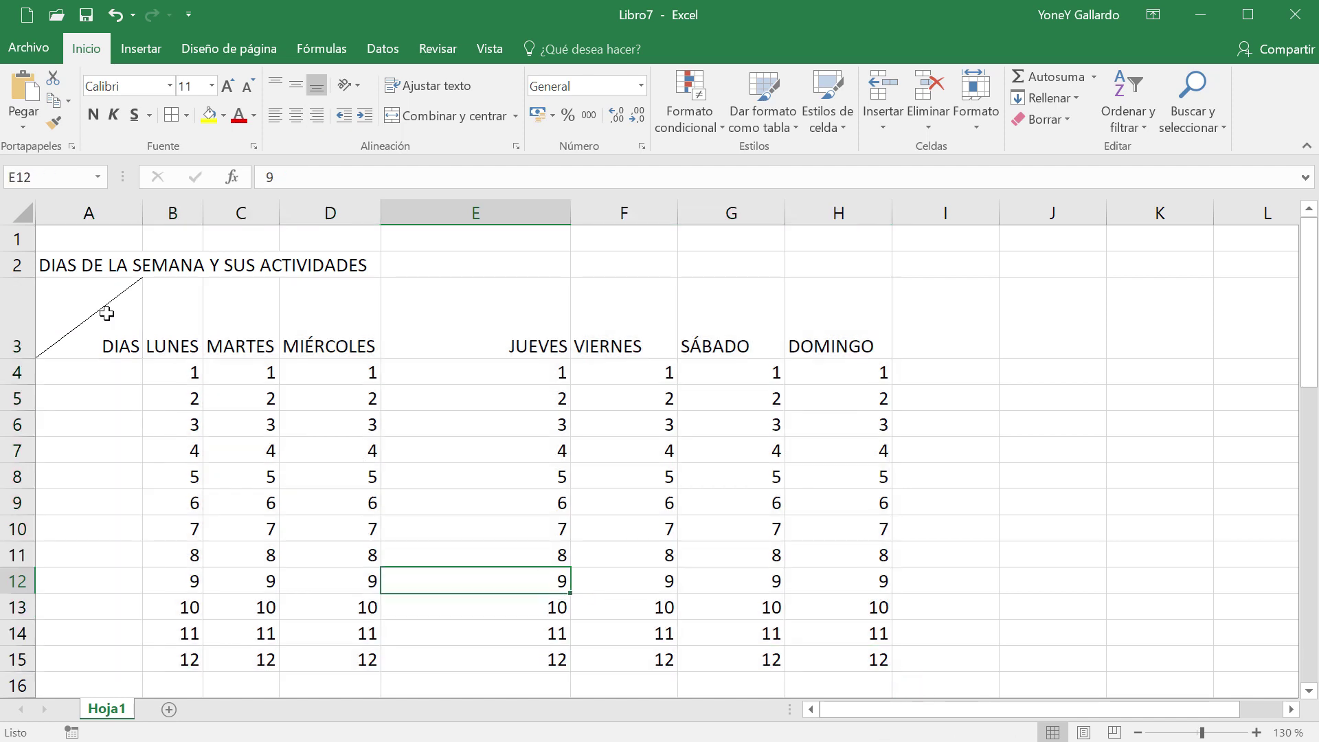
{"action": "left_click", "coordinate": [77, 268]}
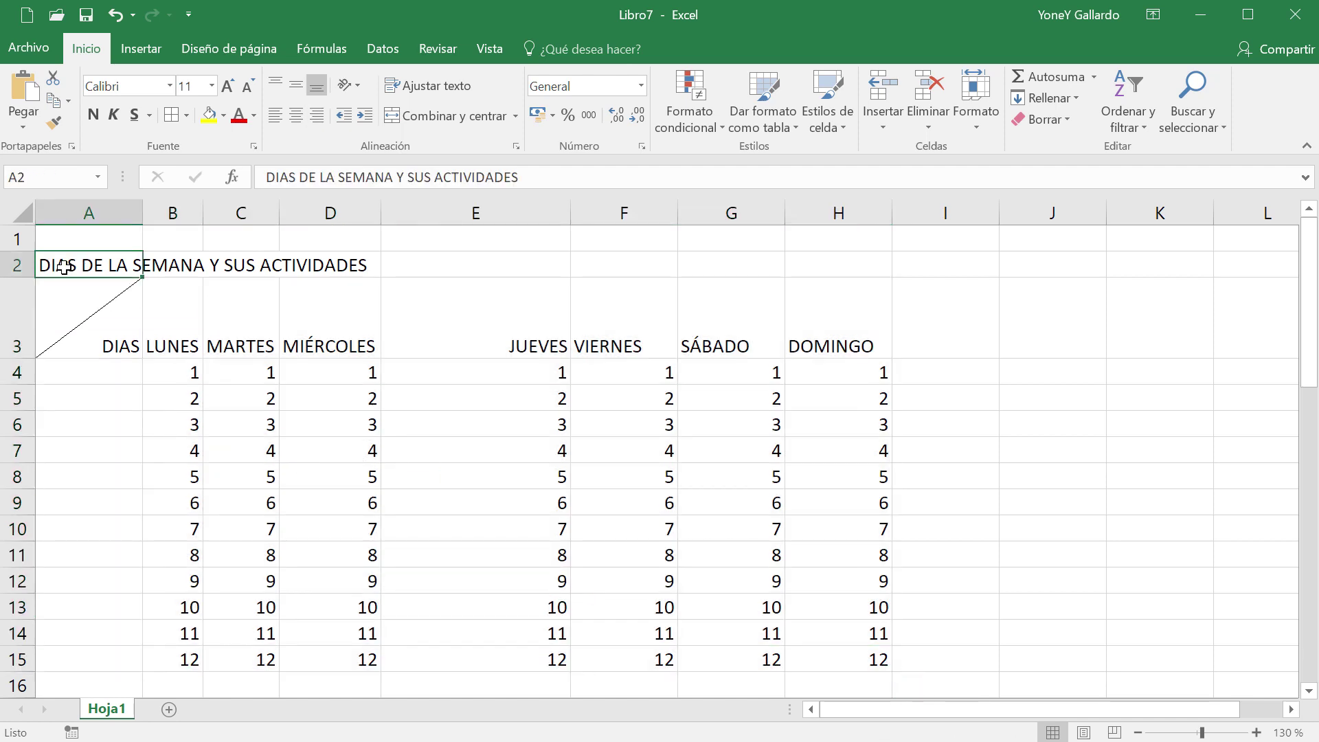
{"action": "left_click_drag", "start_coordinate": [64, 268], "coordinate": [867, 256]}
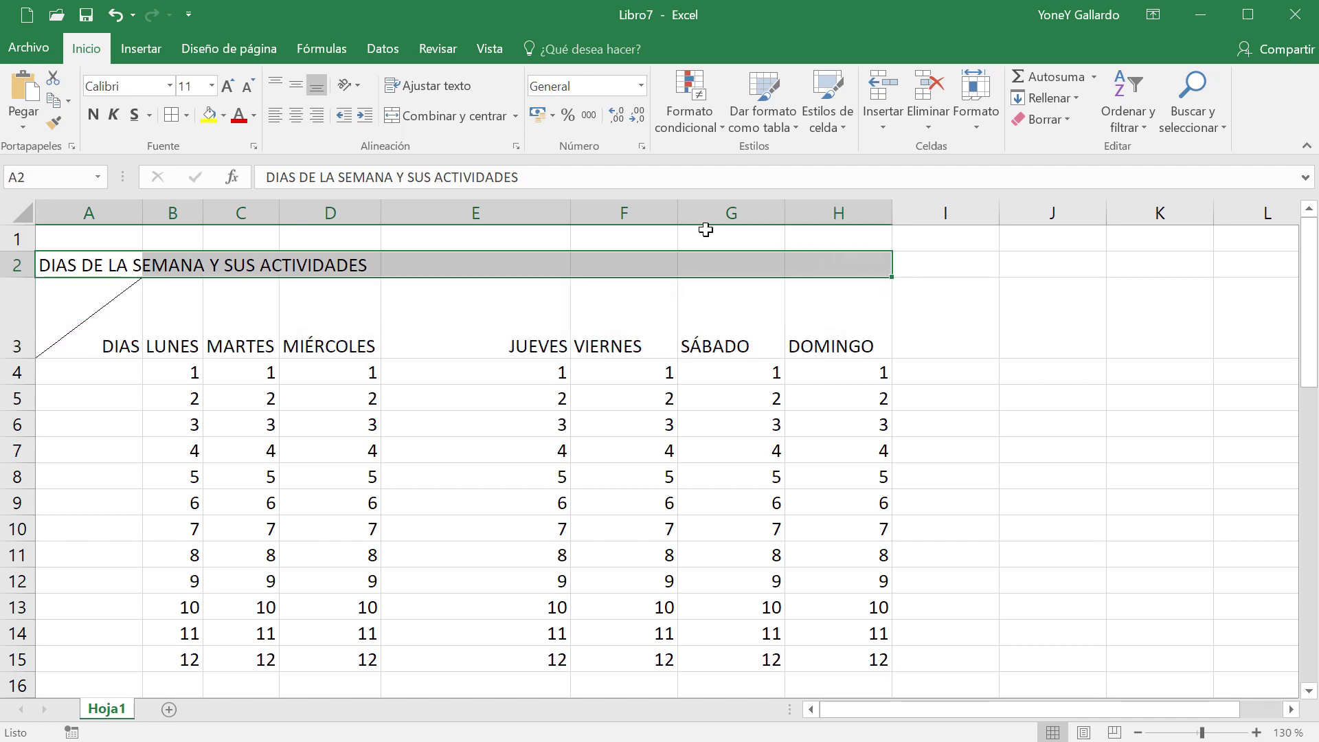
{"action": "left_click", "coordinate": [440, 117]}
{"action": "left_click", "coordinate": [494, 374]}
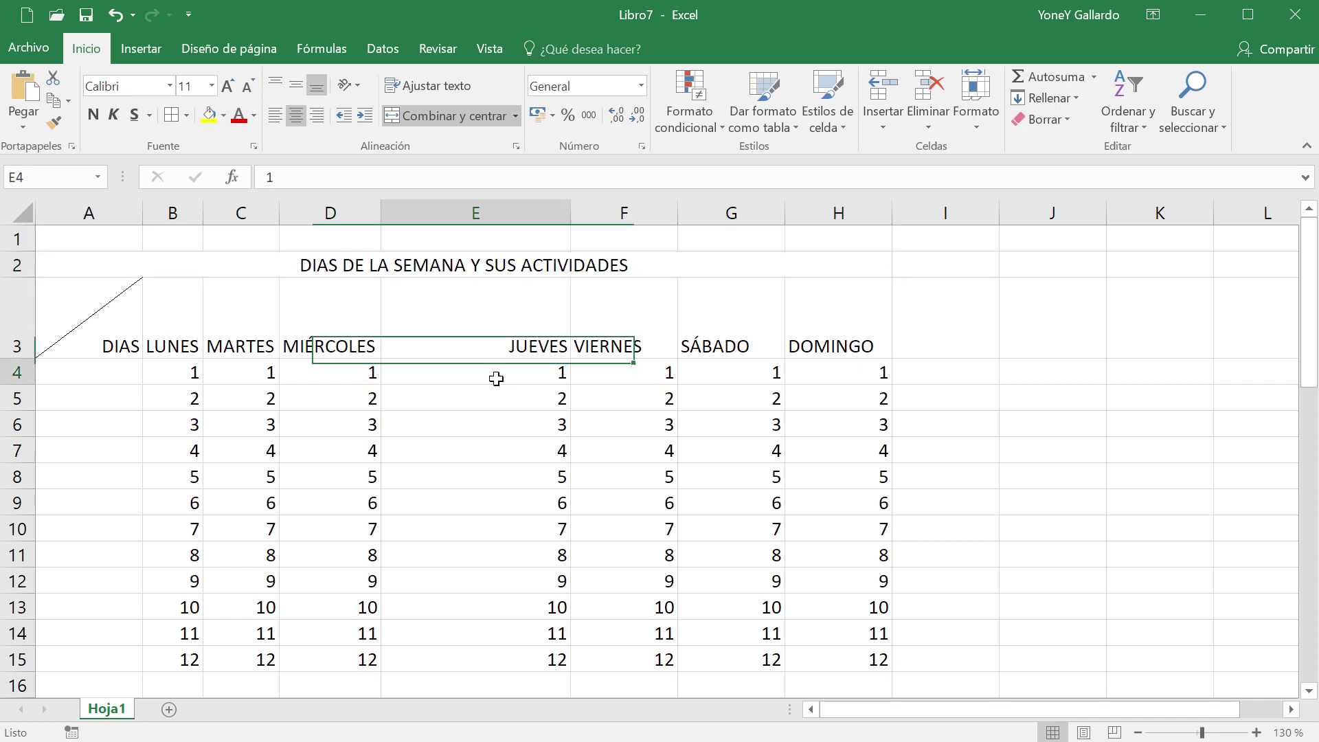
- Unmerge the title cell so that A2:H2 are separate cells again
{"action": "left_click", "coordinate": [177, 256]}
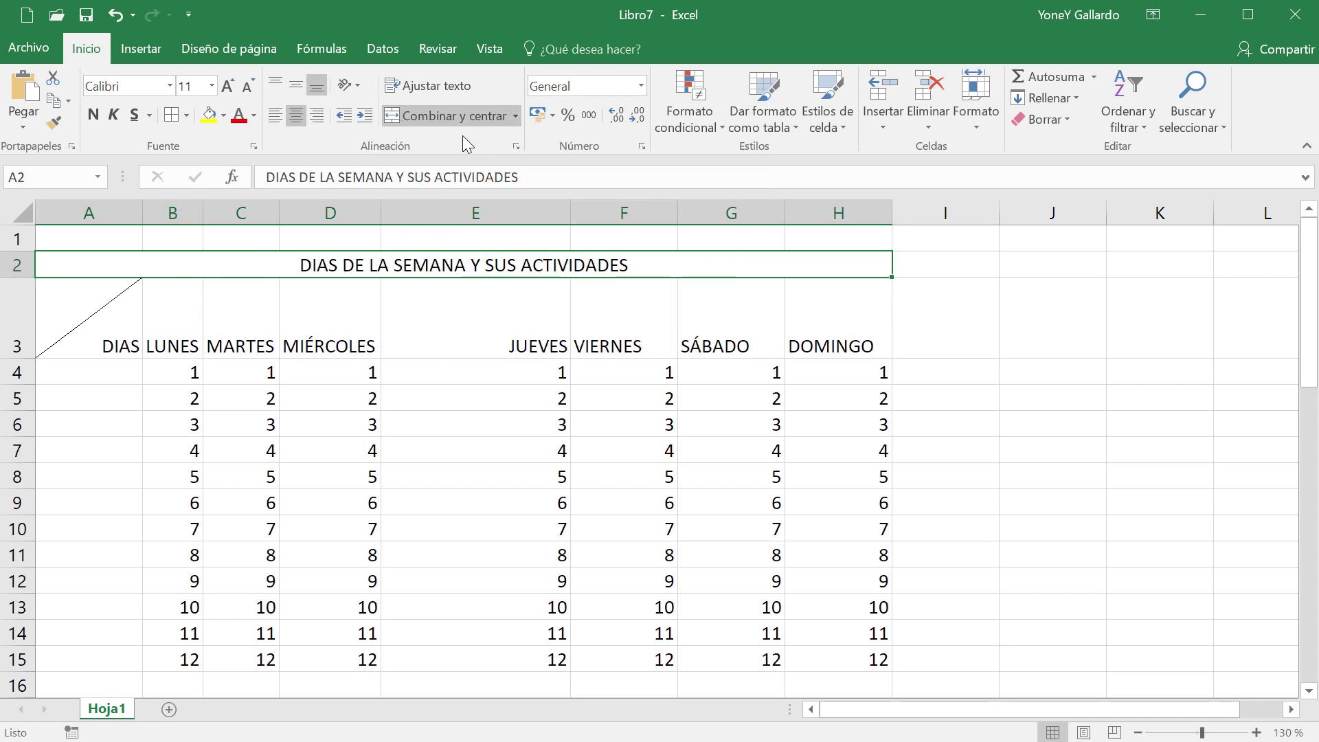
{"action": "left_click", "coordinate": [443, 116]}
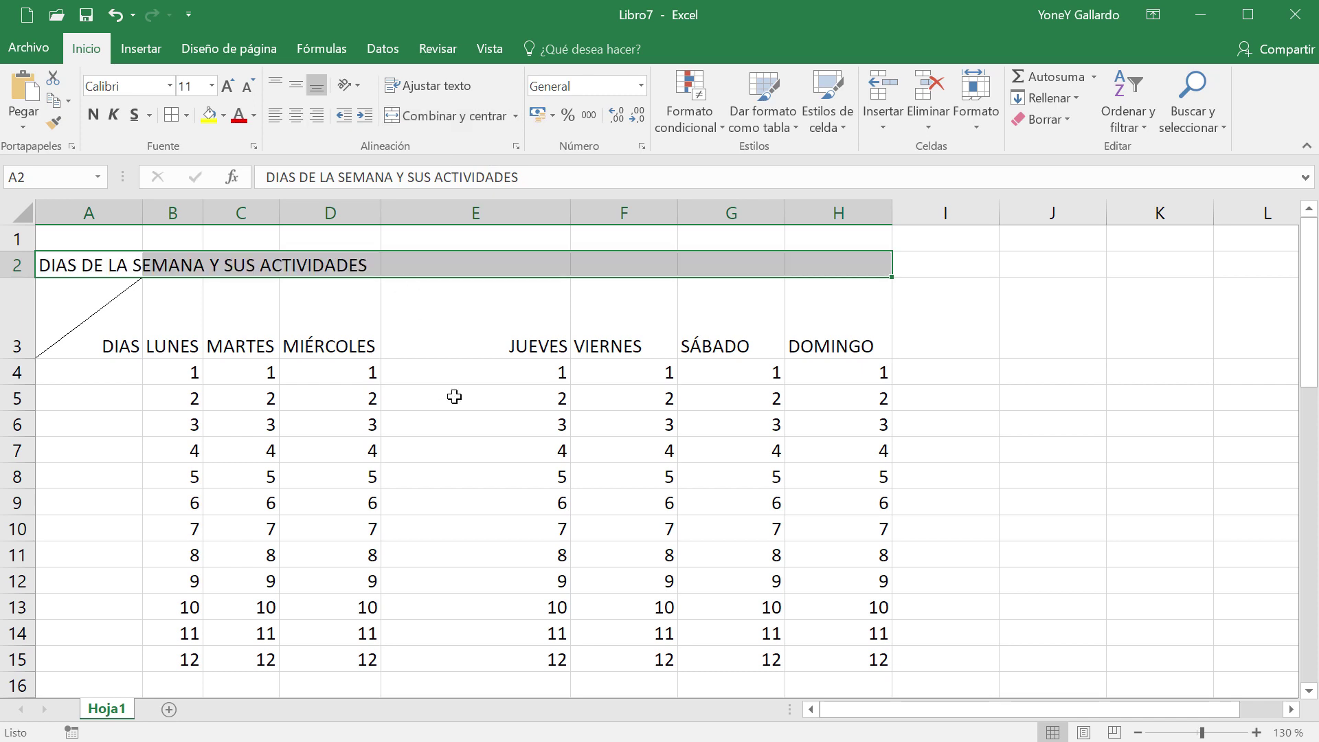
{"action": "left_click", "coordinate": [282, 487]}
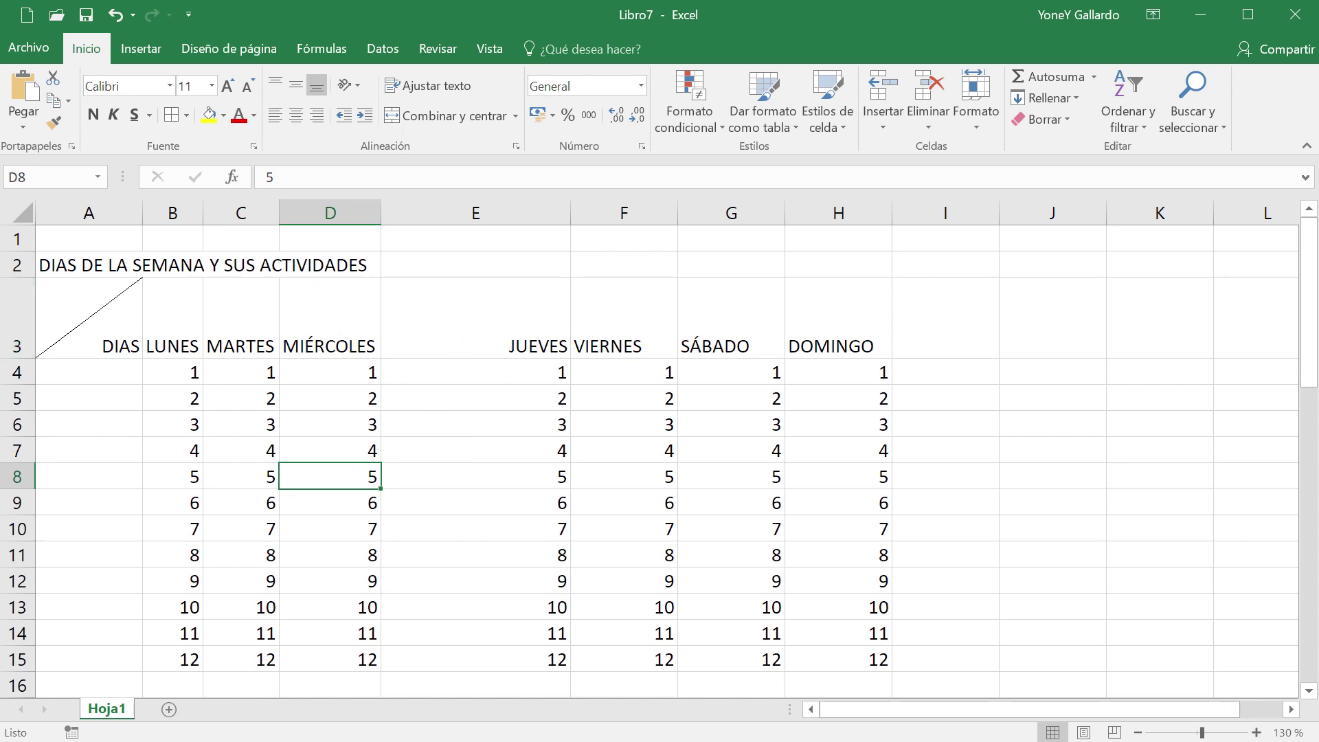
- Fit row 3's height to its contents and remove all borders from the DIAS cell A3
{"action": "double_click", "coordinate": [26, 362]}
{"action": "left_click", "coordinate": [104, 290]}
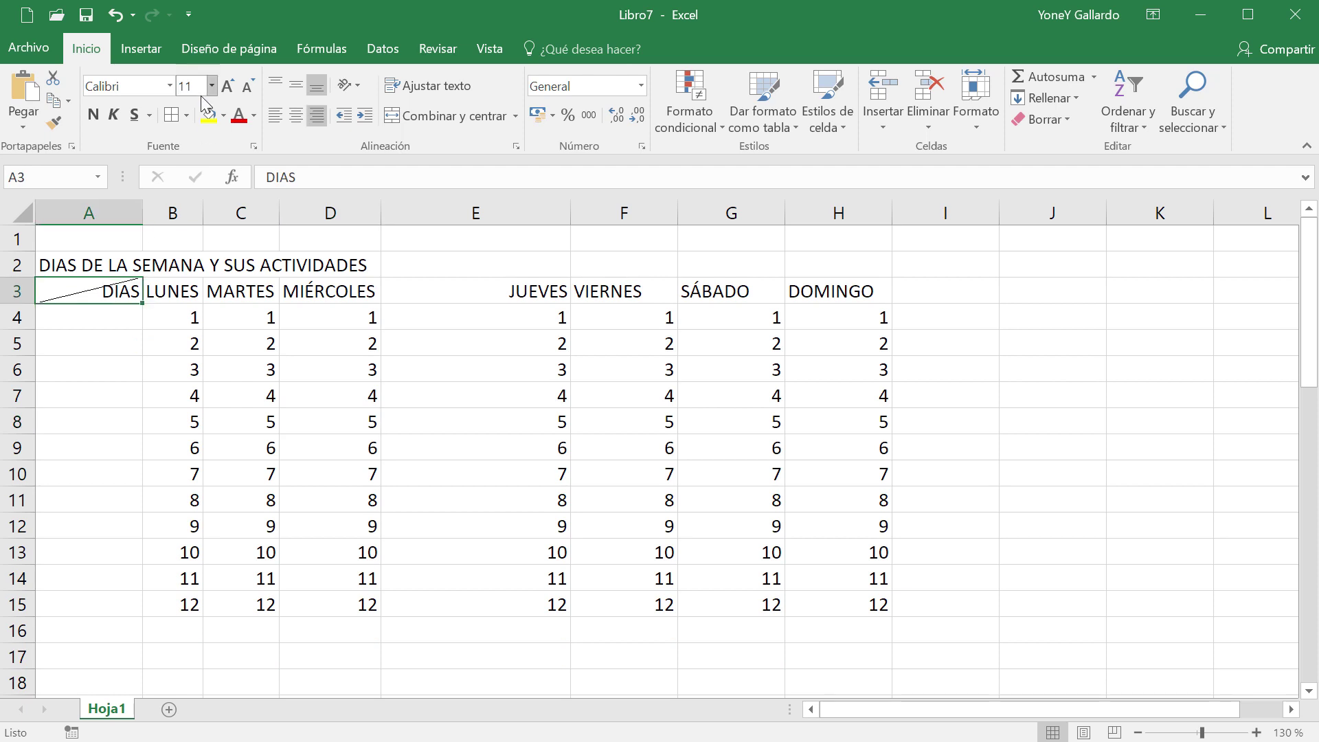
{"action": "left_click", "coordinate": [187, 116]}
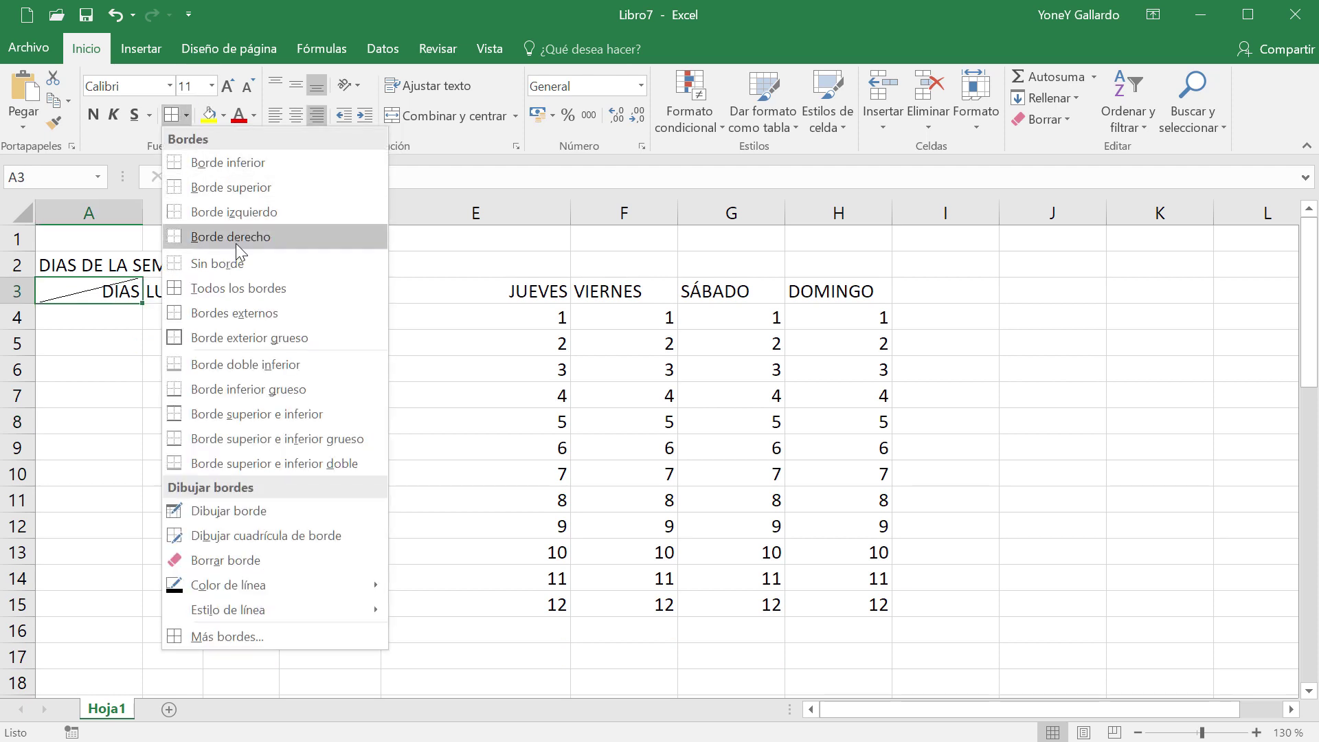
{"action": "left_click", "coordinate": [237, 262]}
{"action": "left_click", "coordinate": [454, 481]}
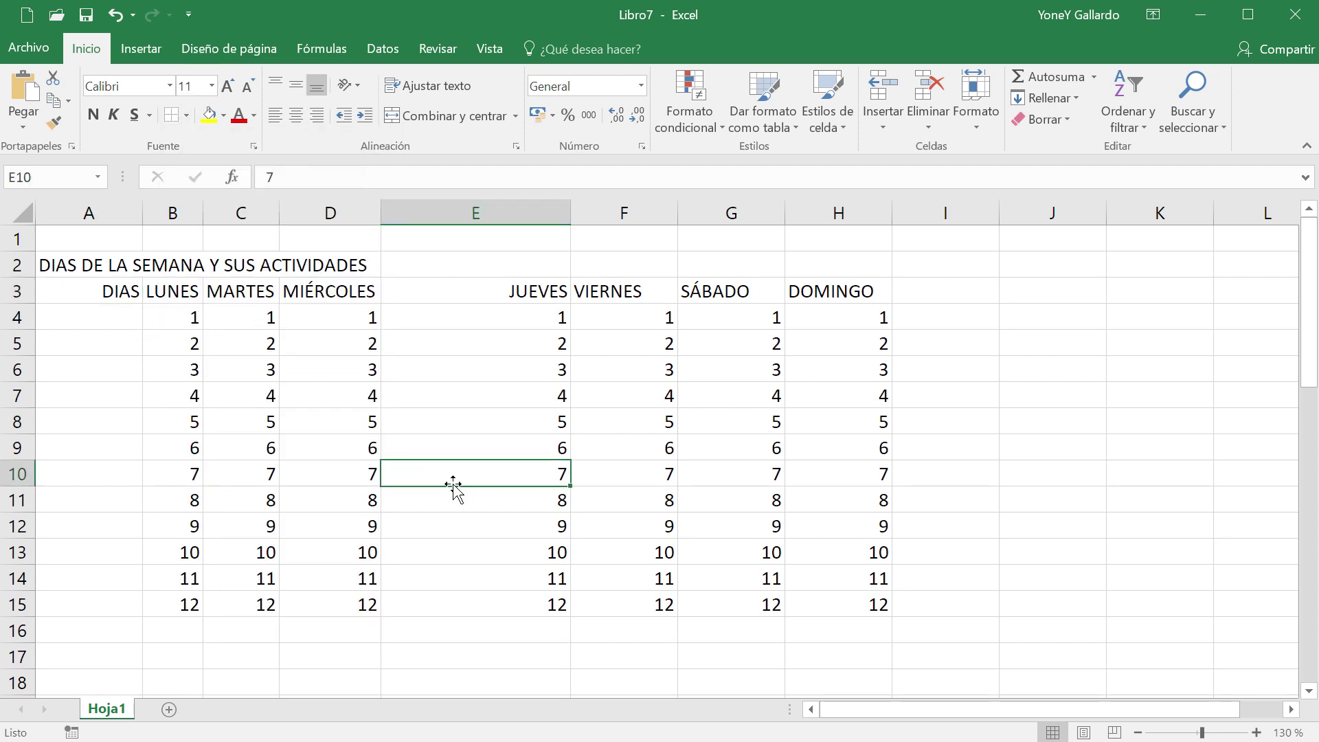
- Fit the width of the JUEVES column E to its contents
{"action": "left_click_drag", "start_coordinate": [494, 291], "coordinate": [865, 525]}
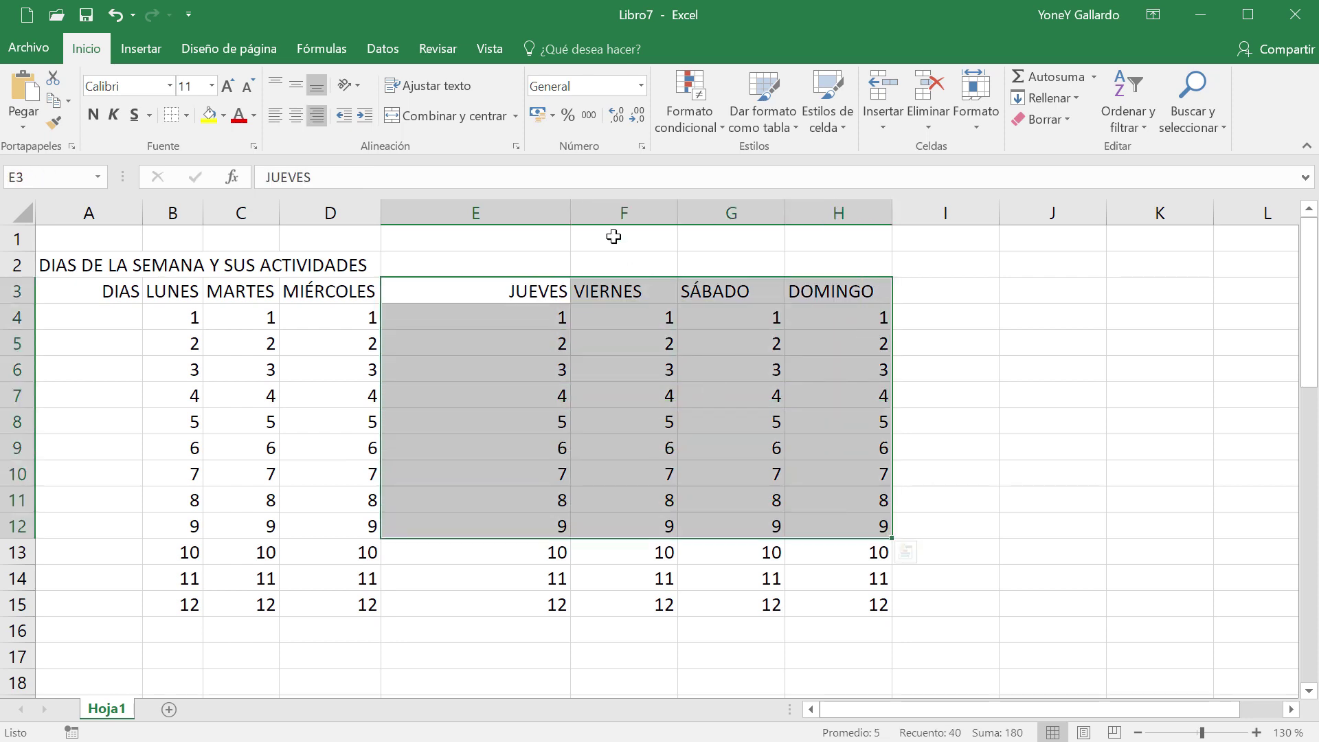
{"action": "double_click", "coordinate": [570, 213]}
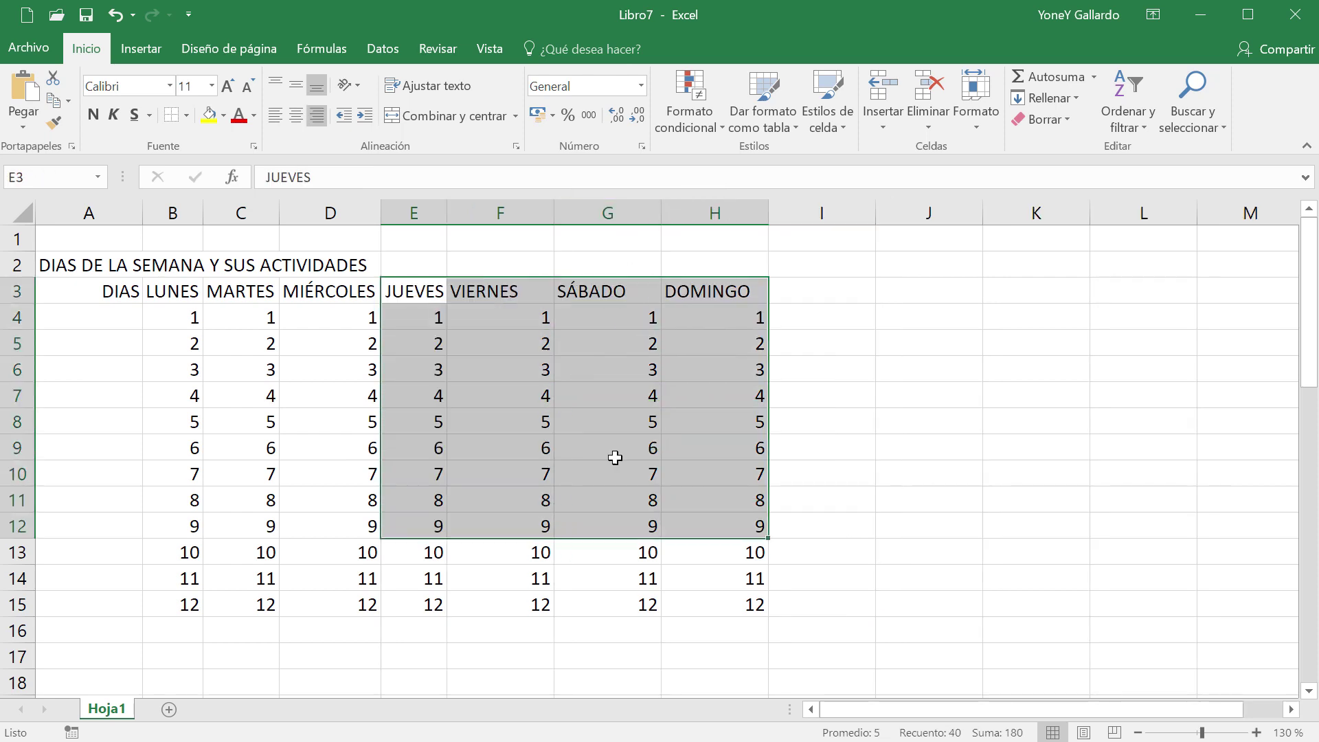
{"action": "left_click", "coordinate": [821, 603]}
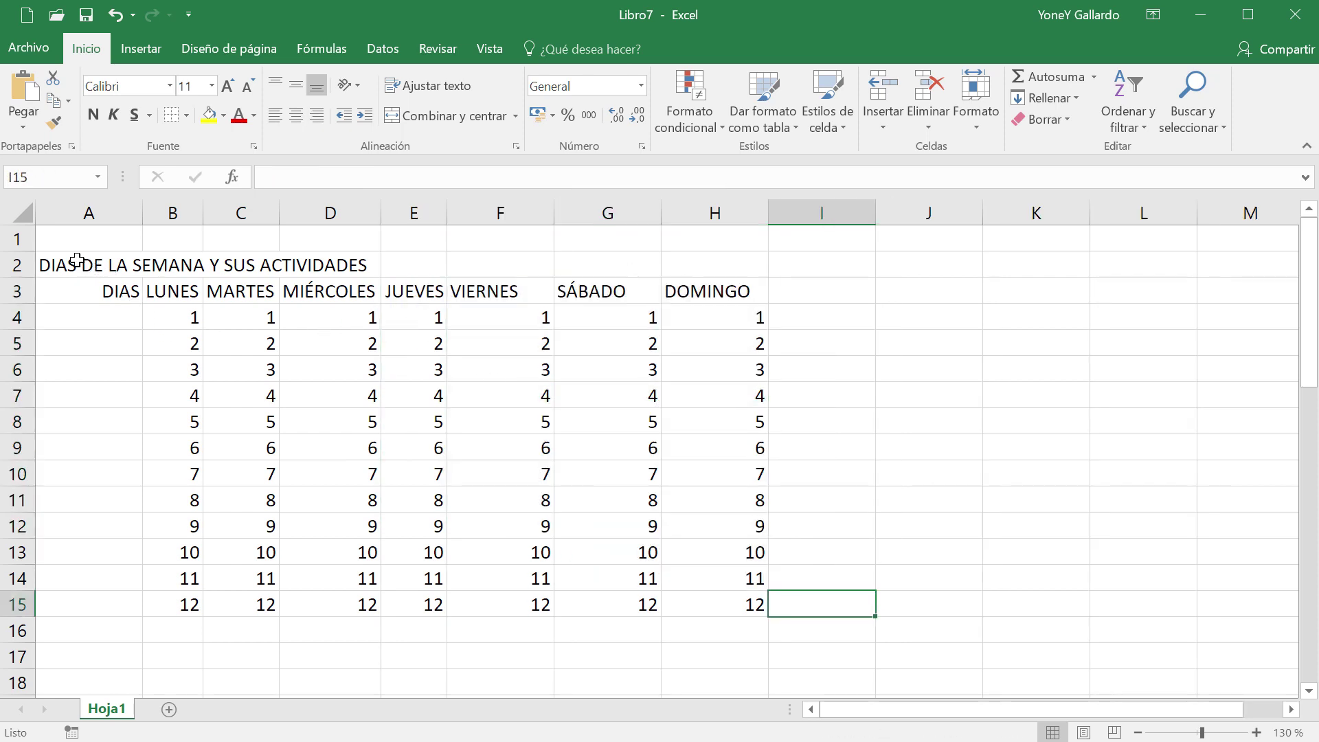
- Clear the title text from row 2 above the table
{"action": "left_click_drag", "start_coordinate": [77, 260], "coordinate": [357, 265]}
{"action": "key", "text": "Delete"}
{"action": "left_click", "coordinate": [270, 371]}
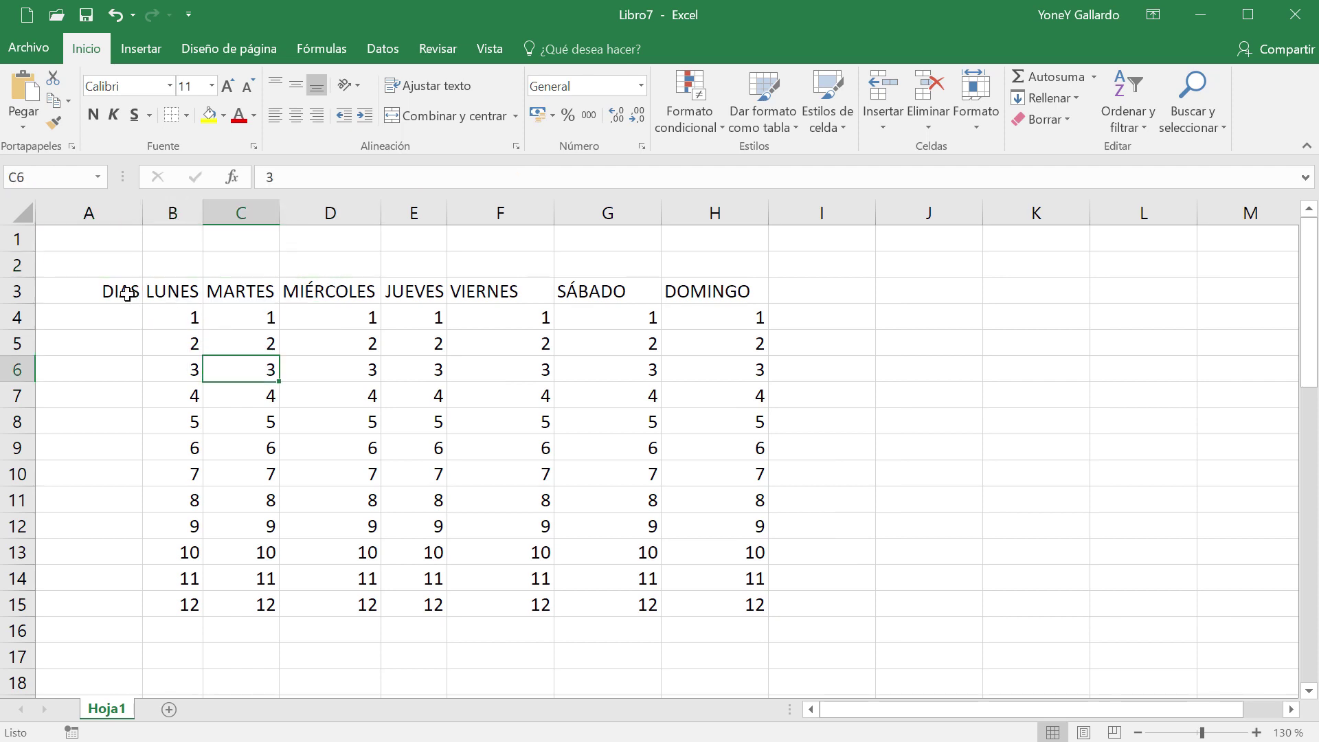
- Clear the DIAS heading from cell A3, leaving the weekday table in B3:H15
{"action": "left_click_drag", "start_coordinate": [172, 291], "coordinate": [711, 599]}
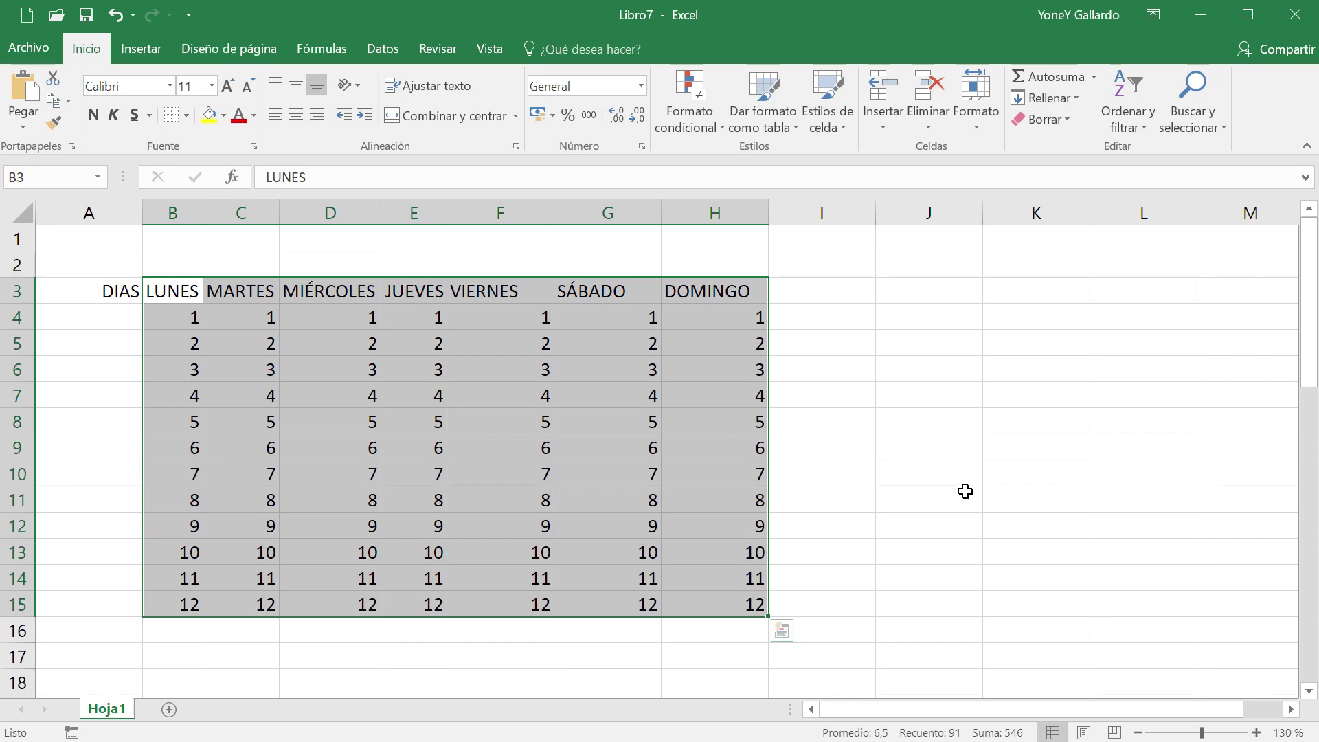
{"action": "scroll", "coordinate": [965, 491], "scroll_direction": "down", "scroll_amount": 3}
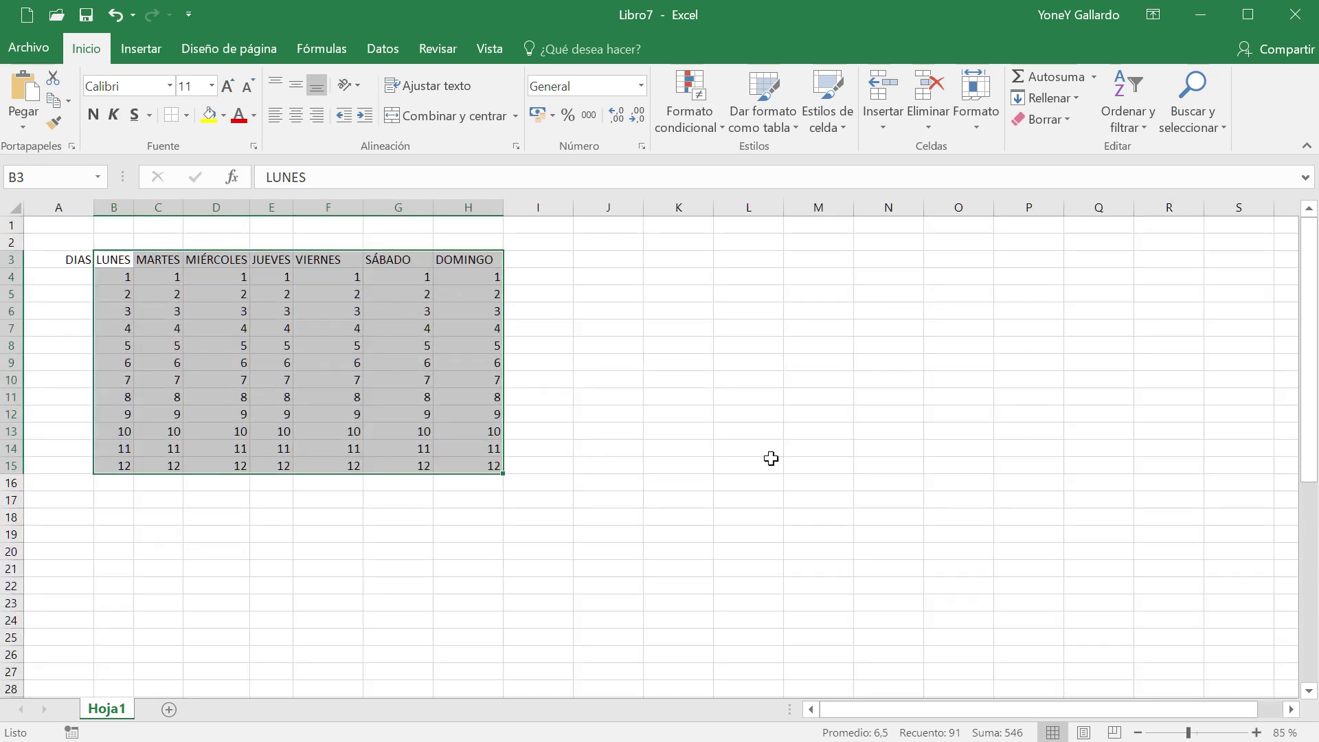
{"action": "left_click", "coordinate": [689, 486]}
{"action": "left_click", "coordinate": [60, 258]}
{"action": "key", "text": "Delete"}
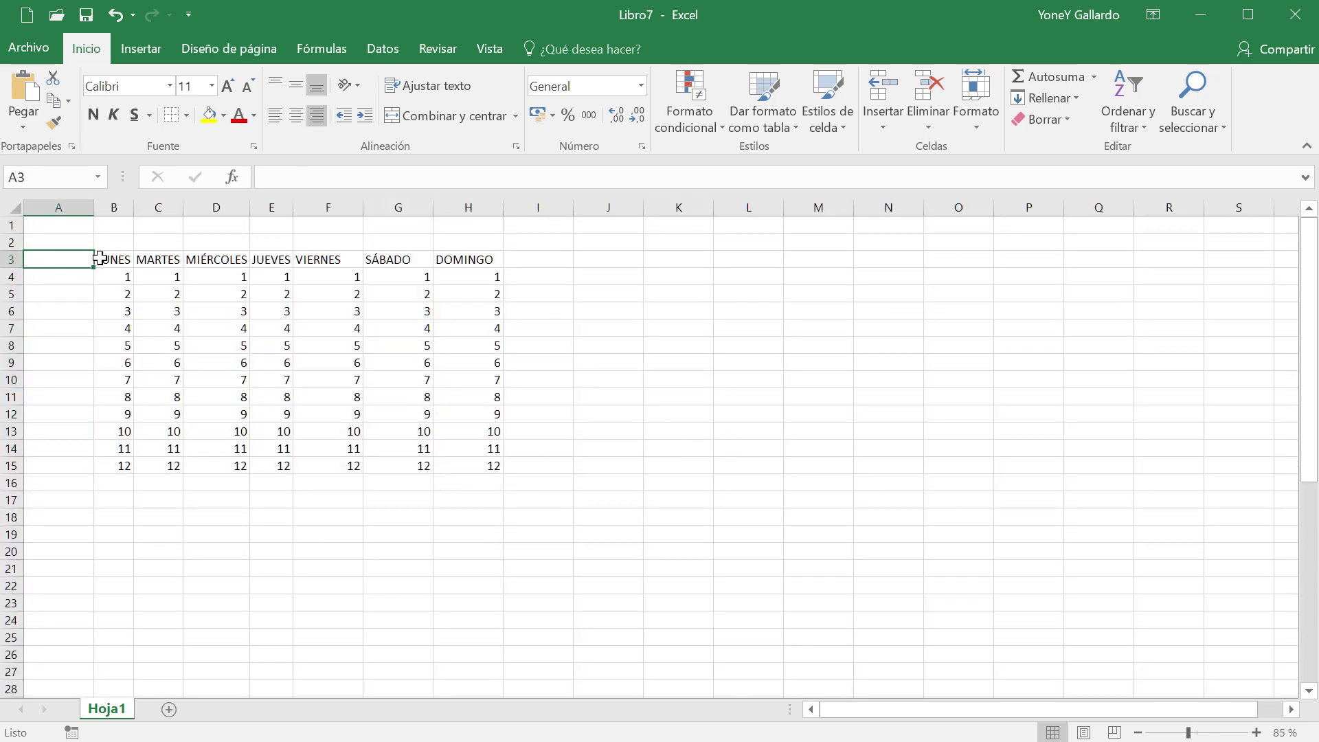
- Copy the weekday table B3:H15 and paste the copy starting at cell K3
{"action": "left_click_drag", "start_coordinate": [103, 256], "coordinate": [491, 469]}
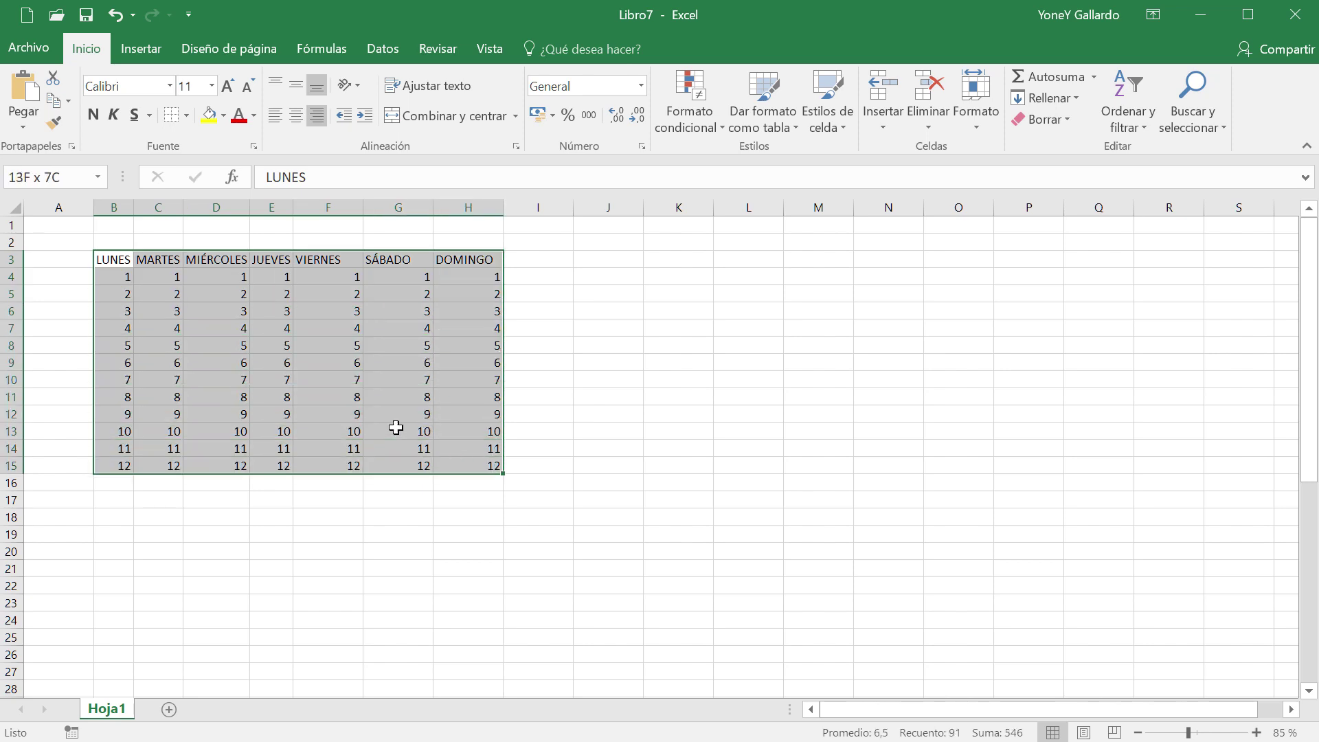
{"action": "left_click", "coordinate": [53, 101]}
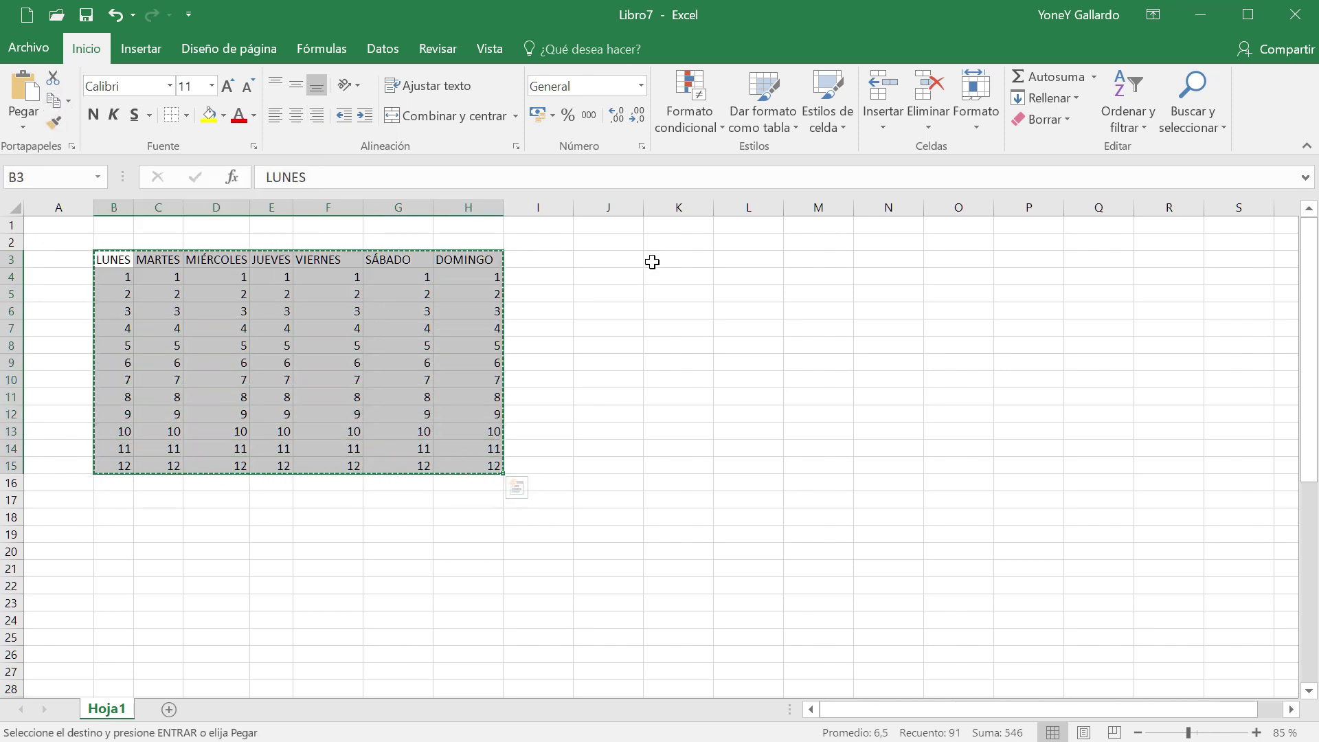
{"action": "left_click", "coordinate": [652, 262]}
{"action": "left_click", "coordinate": [23, 89]}
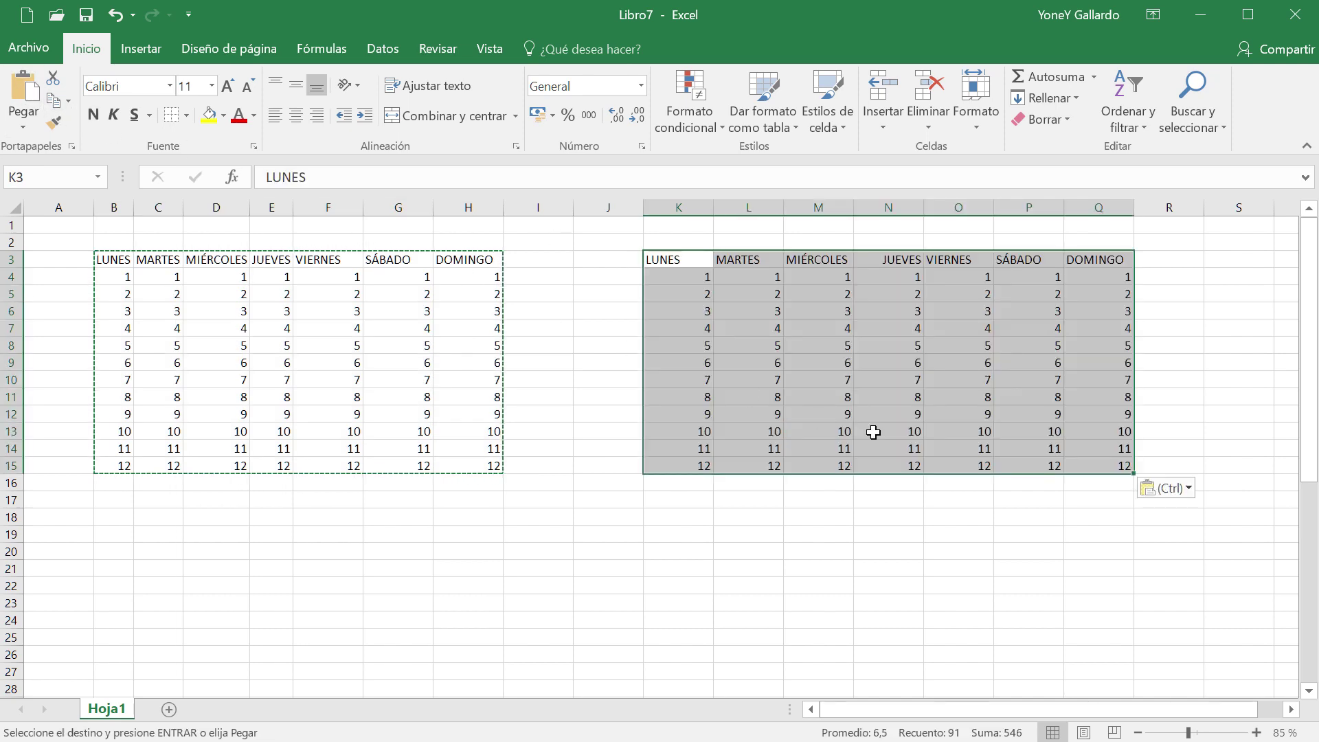
{"action": "left_click", "coordinate": [1089, 569]}
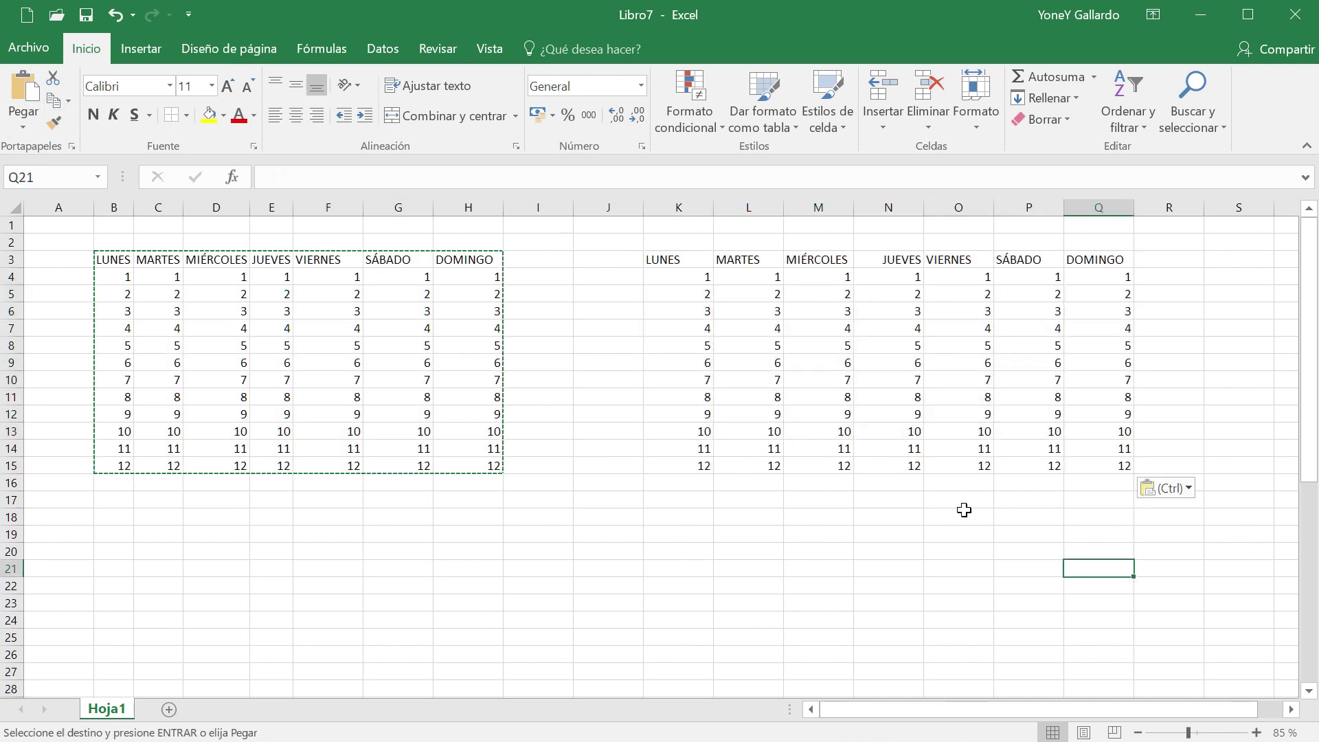
- Undo the pasted copy of the weekday table and cancel the copy mode
{"action": "key", "text": "ctrl+z"}
{"action": "left_click", "coordinate": [964, 509]}
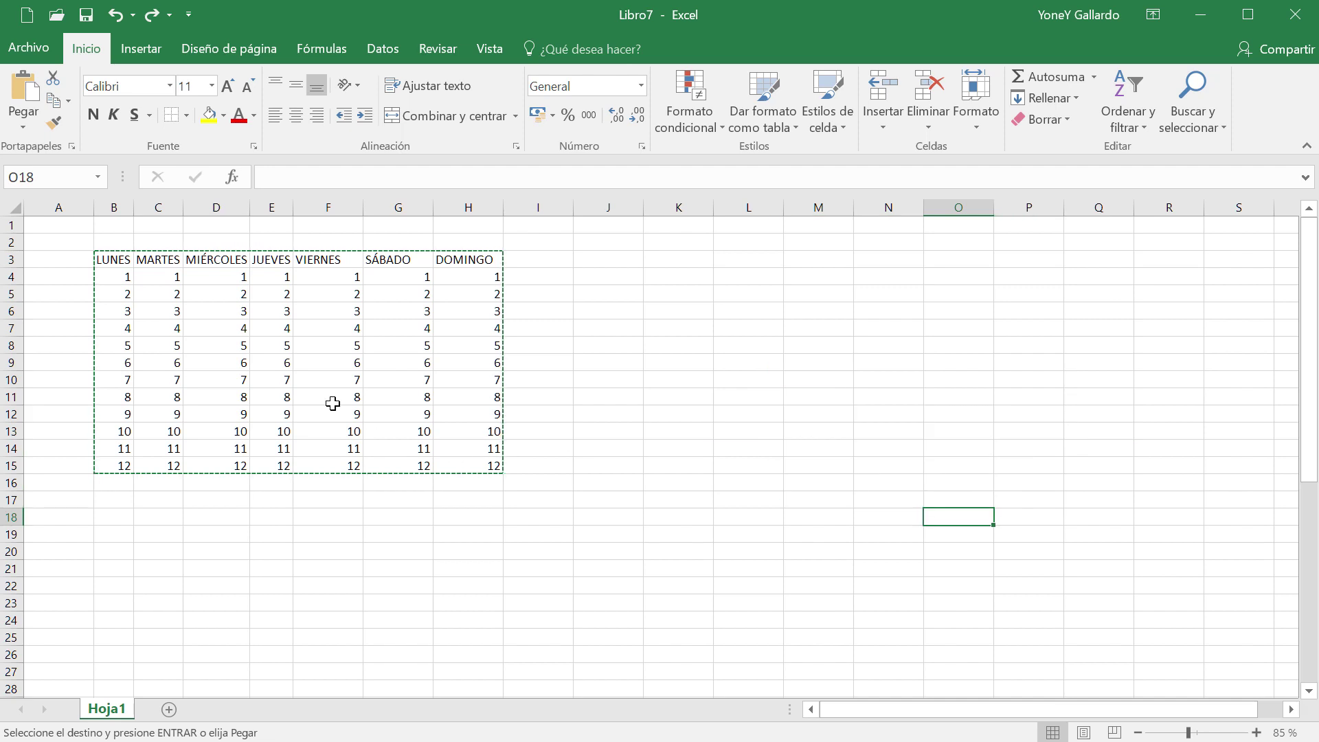
{"action": "left_click", "coordinate": [649, 484]}
{"action": "key", "text": "Escape"}
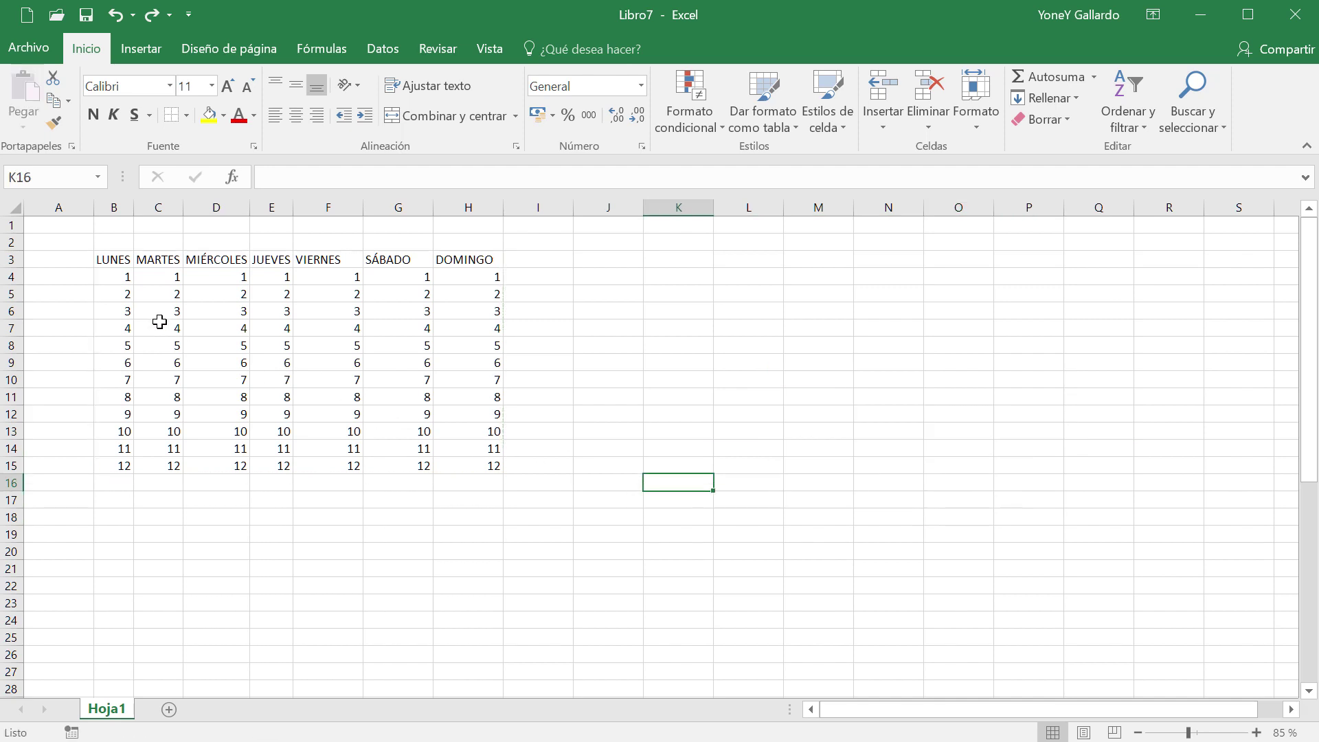
- Duplicate the weekday table B3:H15 directly on the sheet, placing the copy in J3:P15
{"action": "left_click_drag", "start_coordinate": [130, 263], "coordinate": [452, 462]}
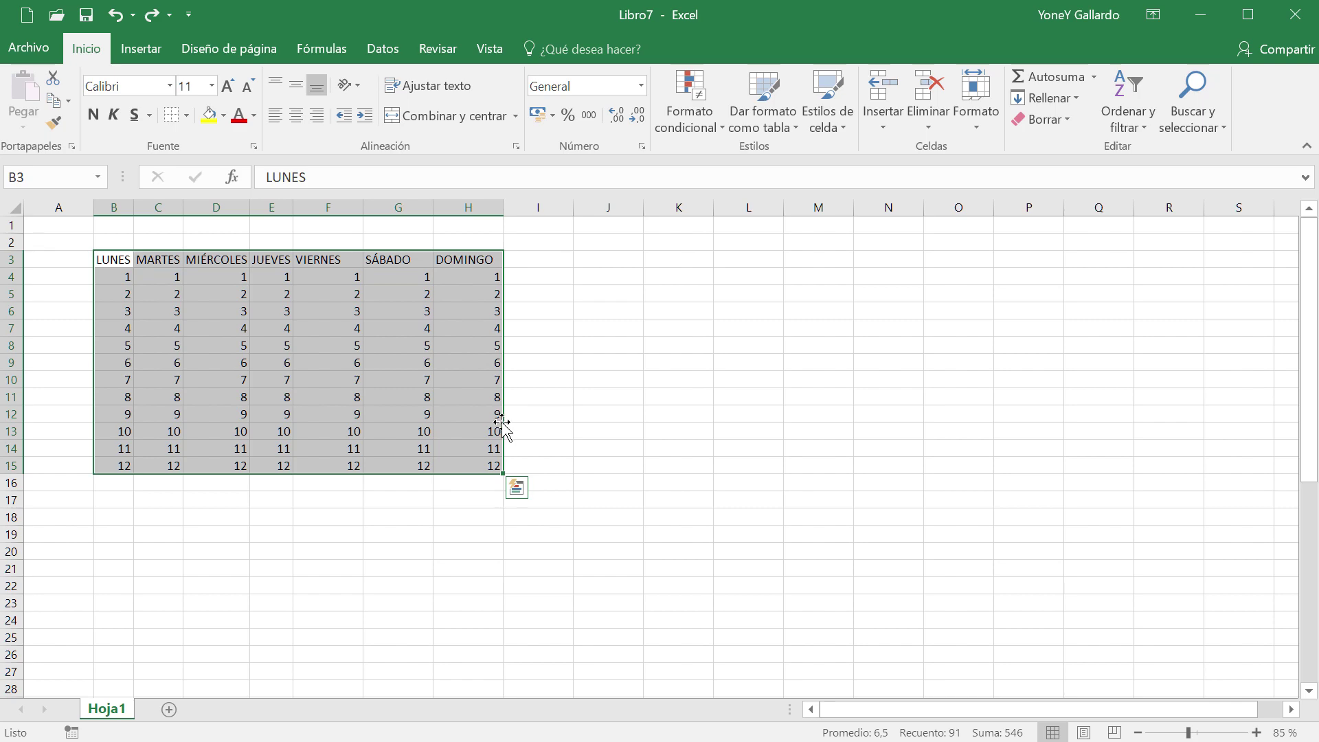
{"action": "key", "text": "alt+Tab"}
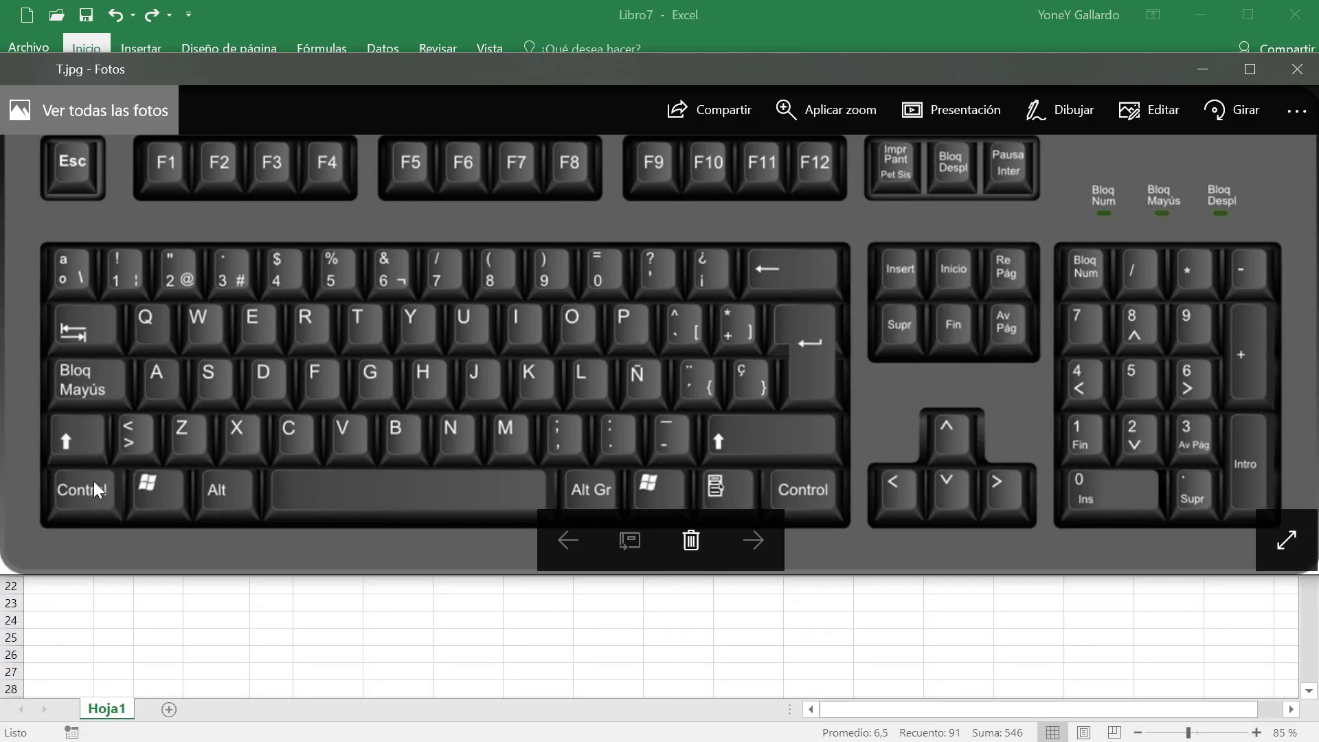
{"action": "left_click", "coordinate": [1203, 68]}
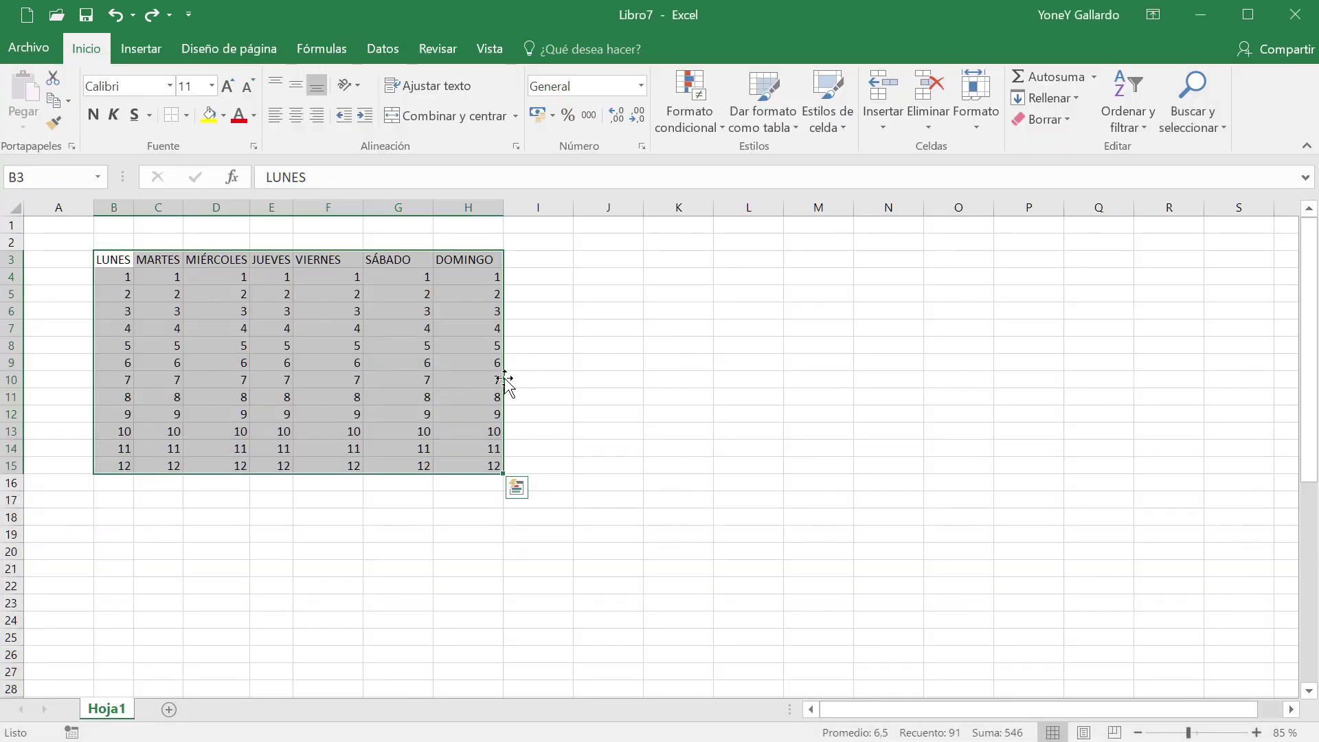
{"action": "left_click_drag", "start_coordinate": [505, 379], "coordinate": [1042, 391]}
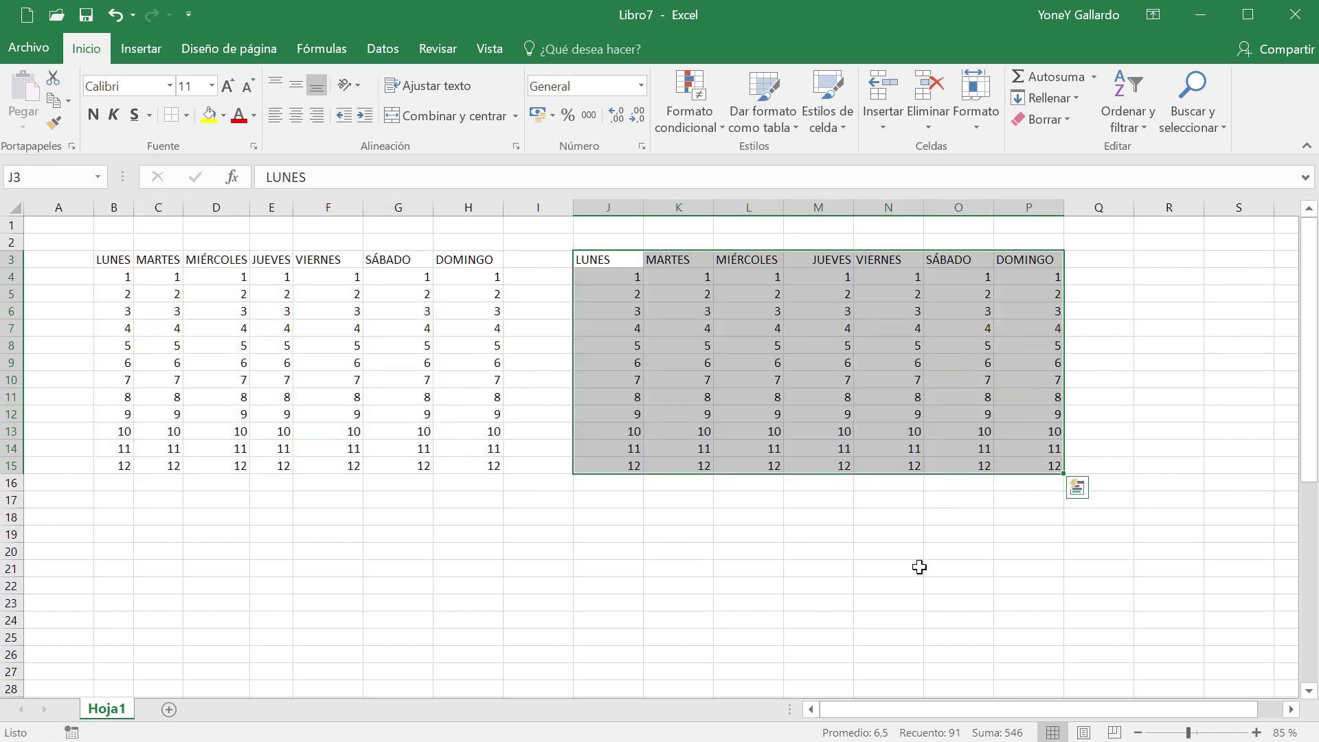
{"action": "key", "text": "ctrl+q"}
{"action": "left_click", "coordinate": [643, 569]}
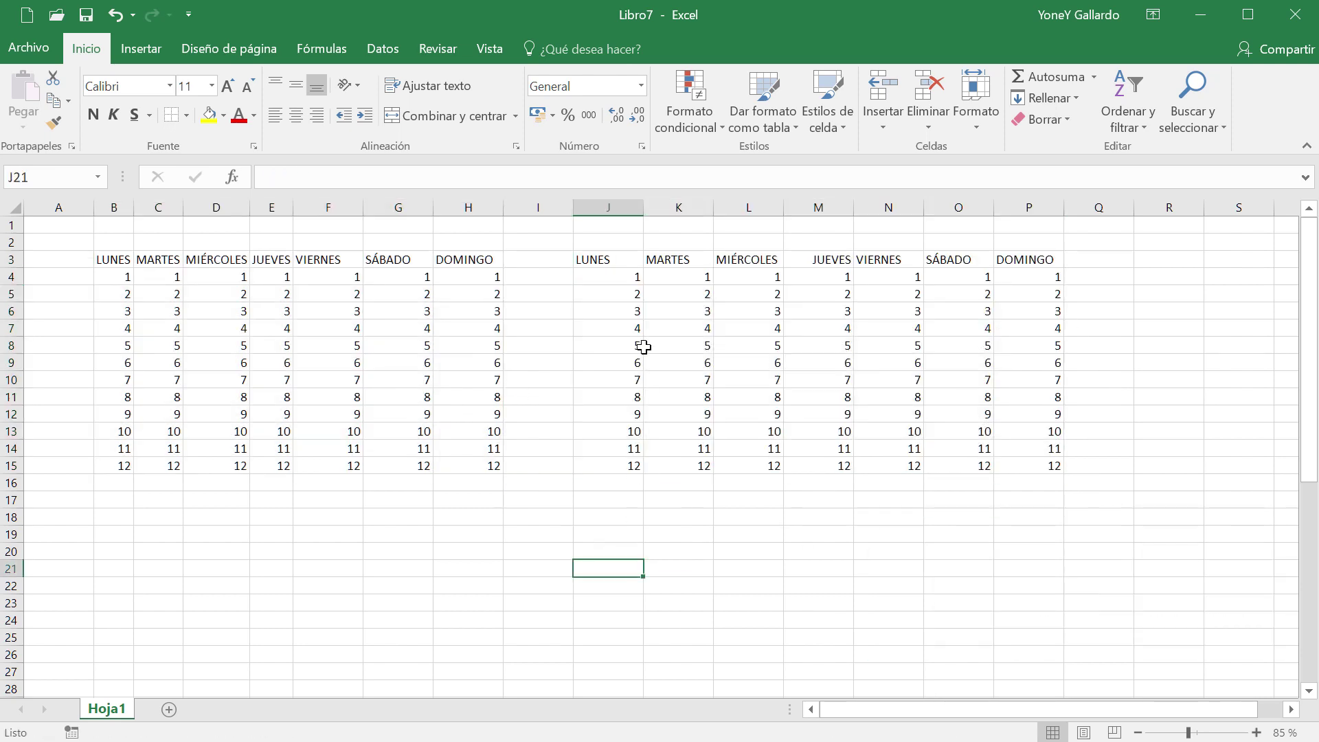
- Collapse the ribbon and duplicate both weekday tables B3:P15 below the originals, starting at row 18
{"action": "left_click_drag", "start_coordinate": [122, 265], "coordinate": [1011, 463]}
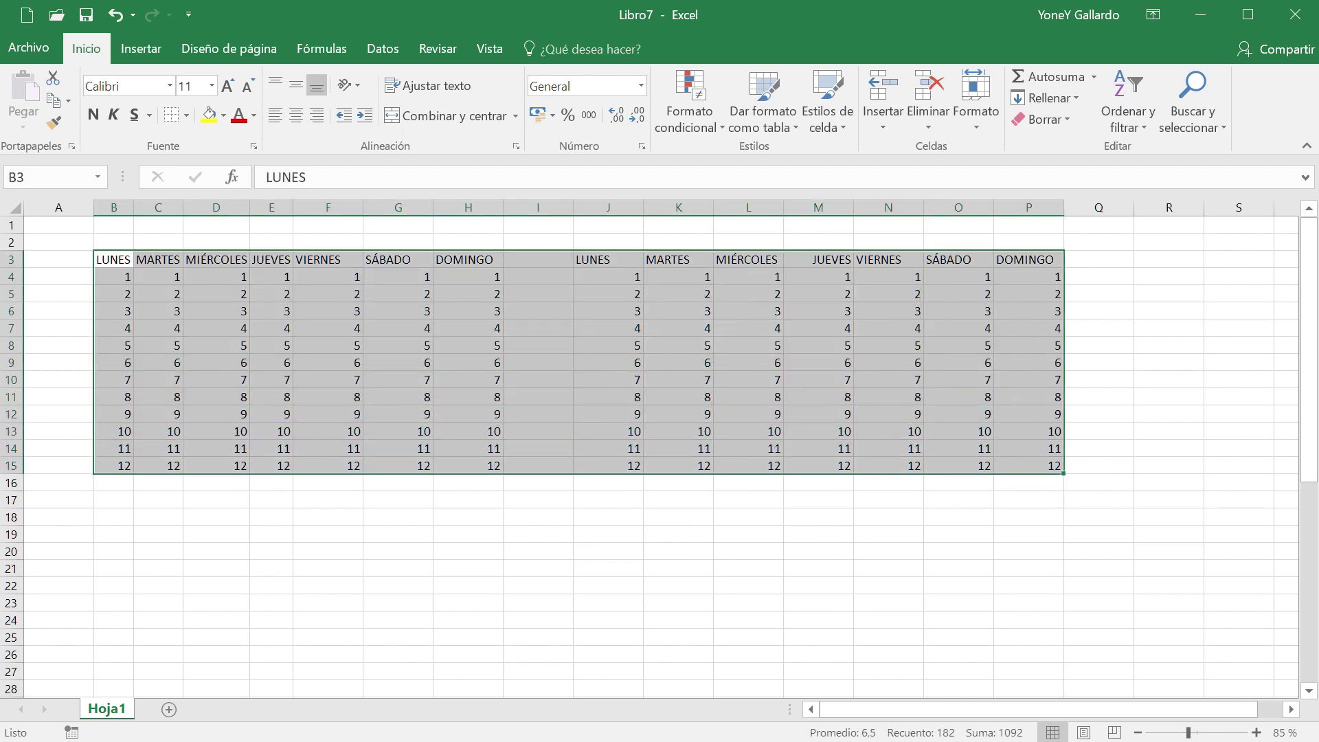
{"action": "left_click", "coordinate": [1306, 146]}
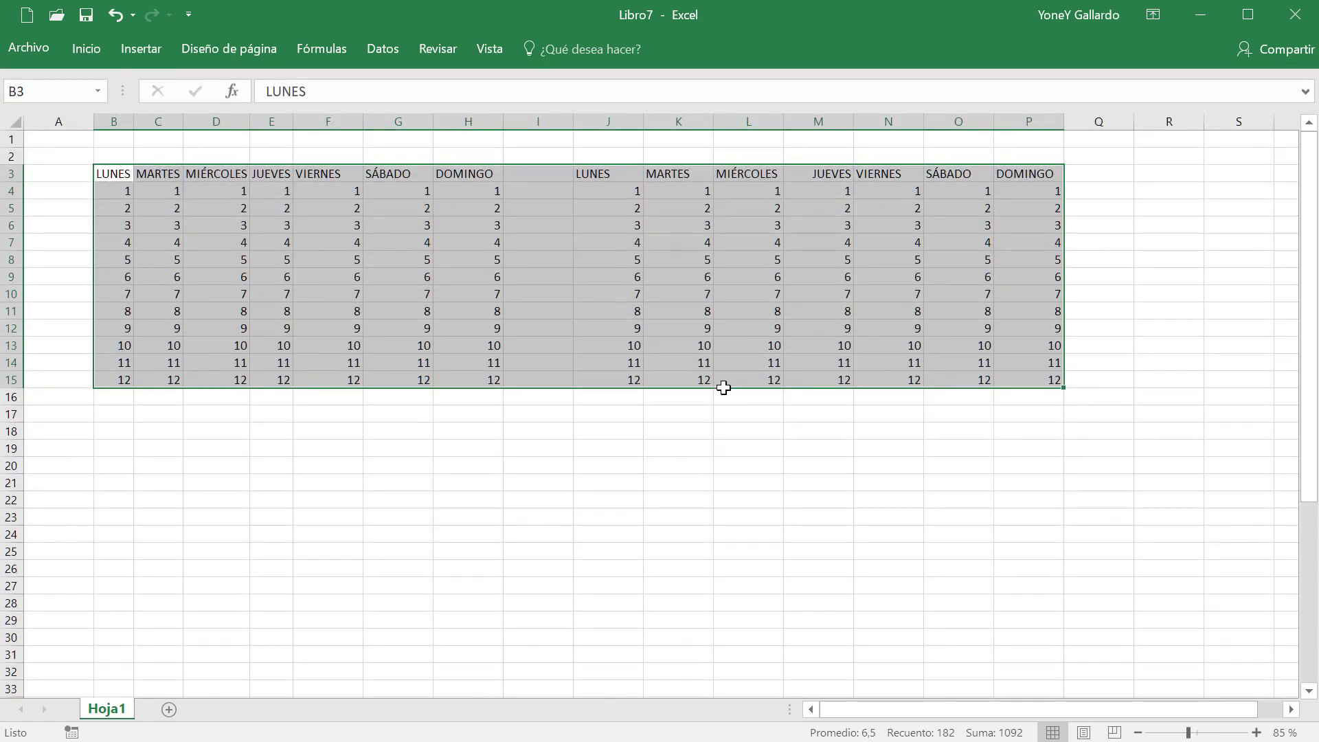
{"action": "left_click_drag", "start_coordinate": [728, 390], "coordinate": [774, 633]}
{"action": "left_click", "coordinate": [1164, 567]}
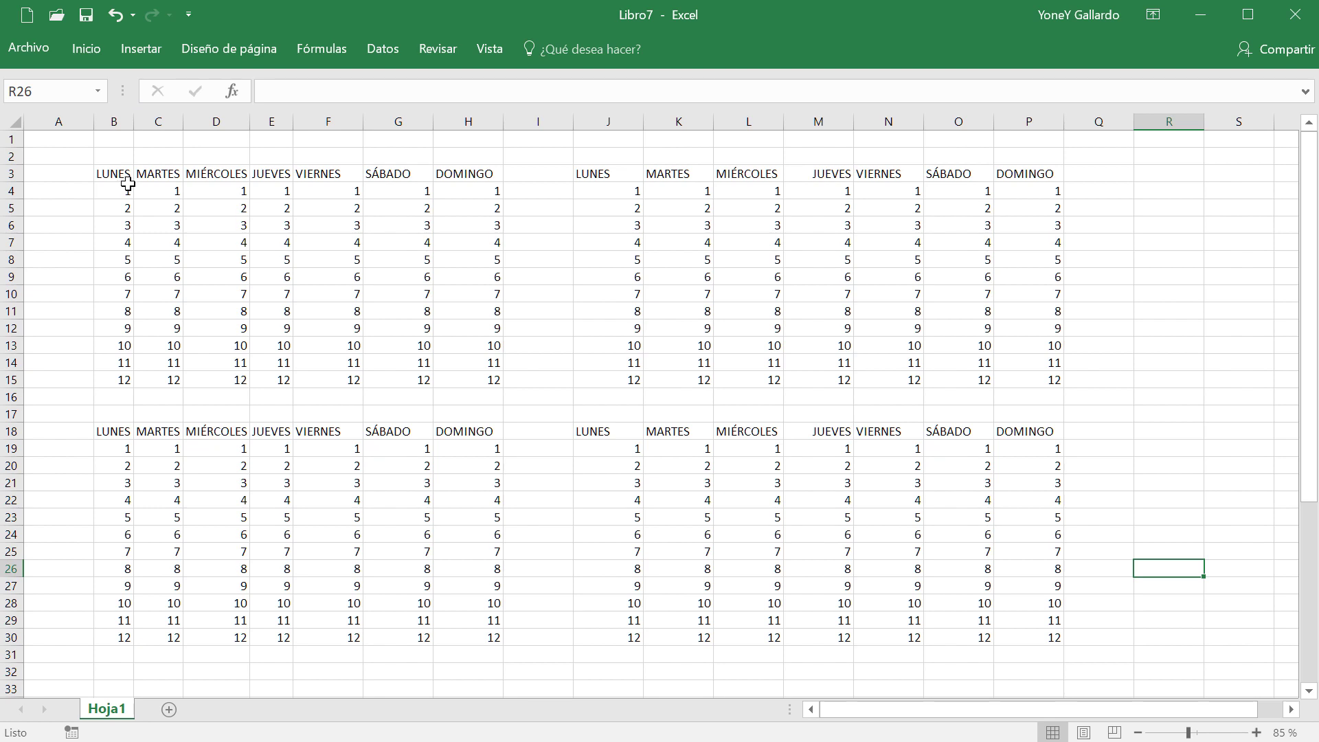
- Add a new worksheet and enter LUNES in its cell B3
{"action": "left_click", "coordinate": [169, 708]}
{"action": "left_click", "coordinate": [150, 180]}
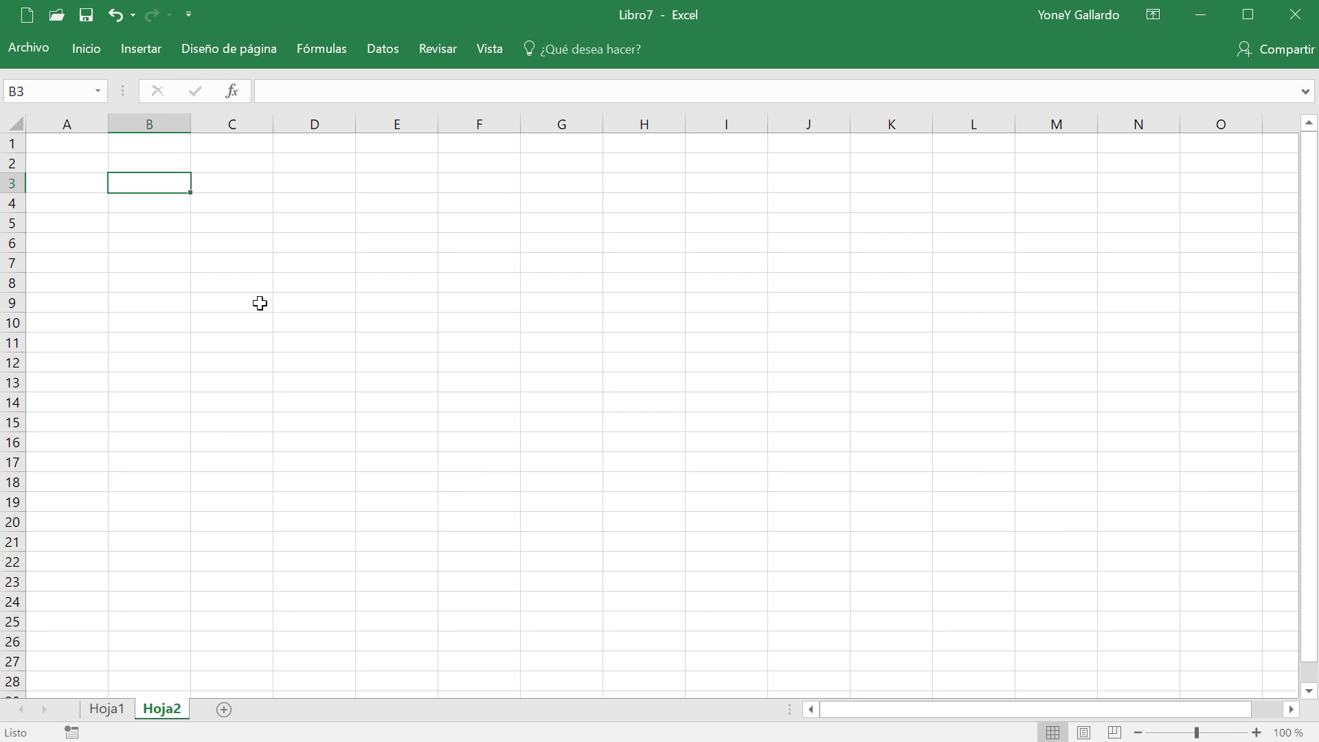
{"action": "type", "text": "LUNBES"}
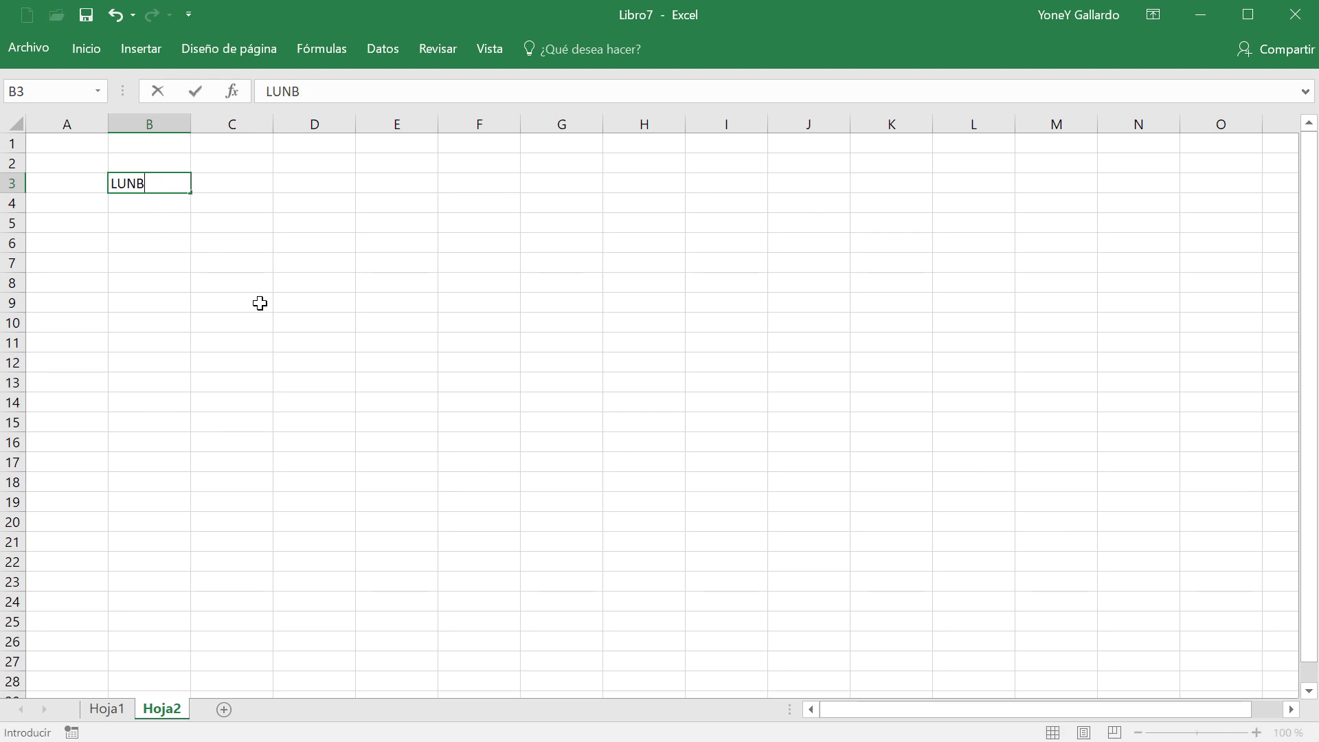
{"action": "key", "text": "BackSpace"}
{"action": "type", "text": "ES"}
{"action": "key", "text": "Return"}
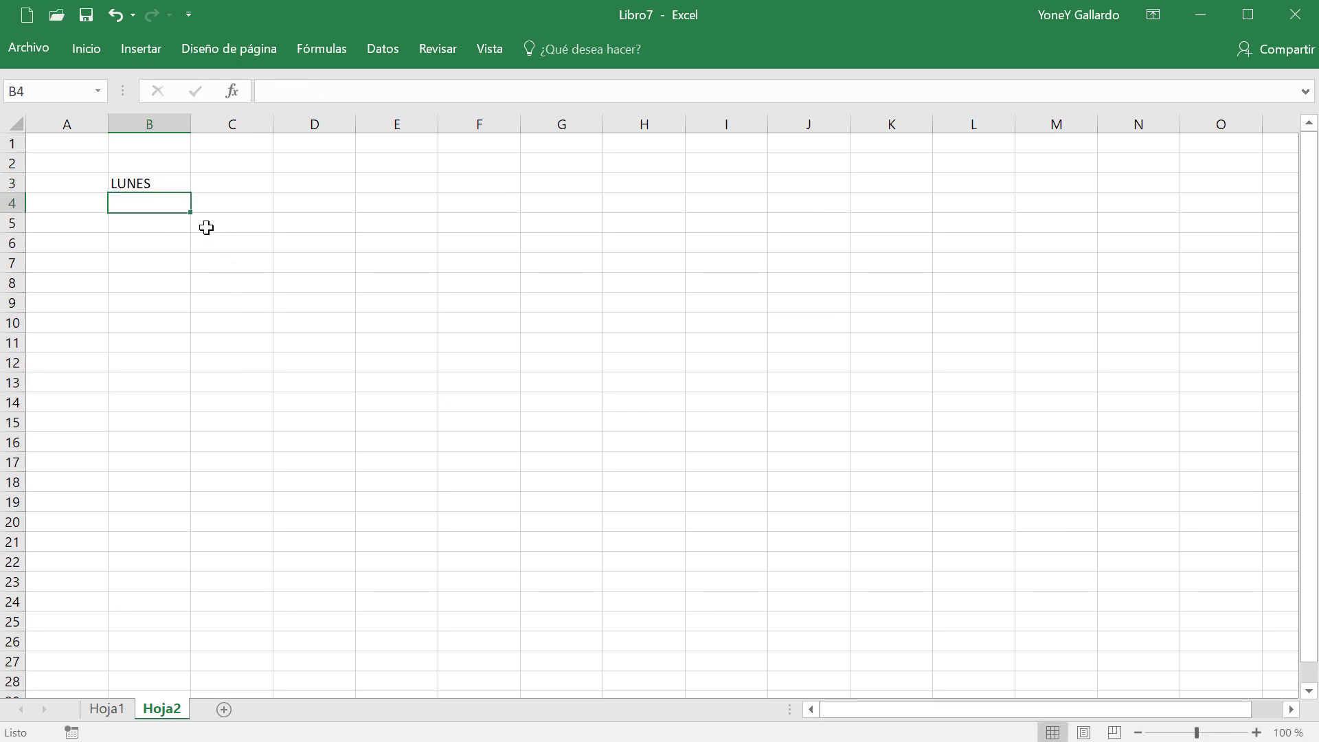
- Replace the text in B3 with ENERO and autofill the months down to DICIEMBRE in B14
{"action": "left_click", "coordinate": [152, 184]}
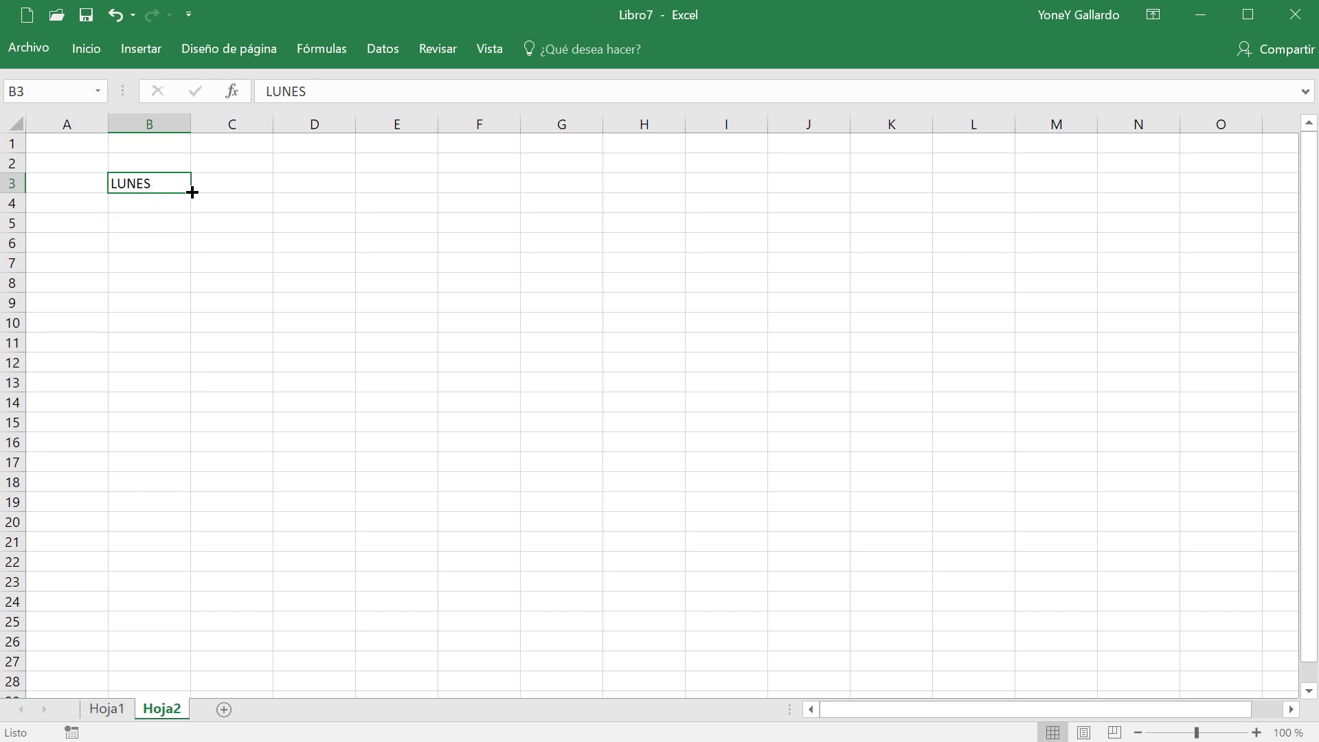
{"action": "type", "text": "ENERO"}
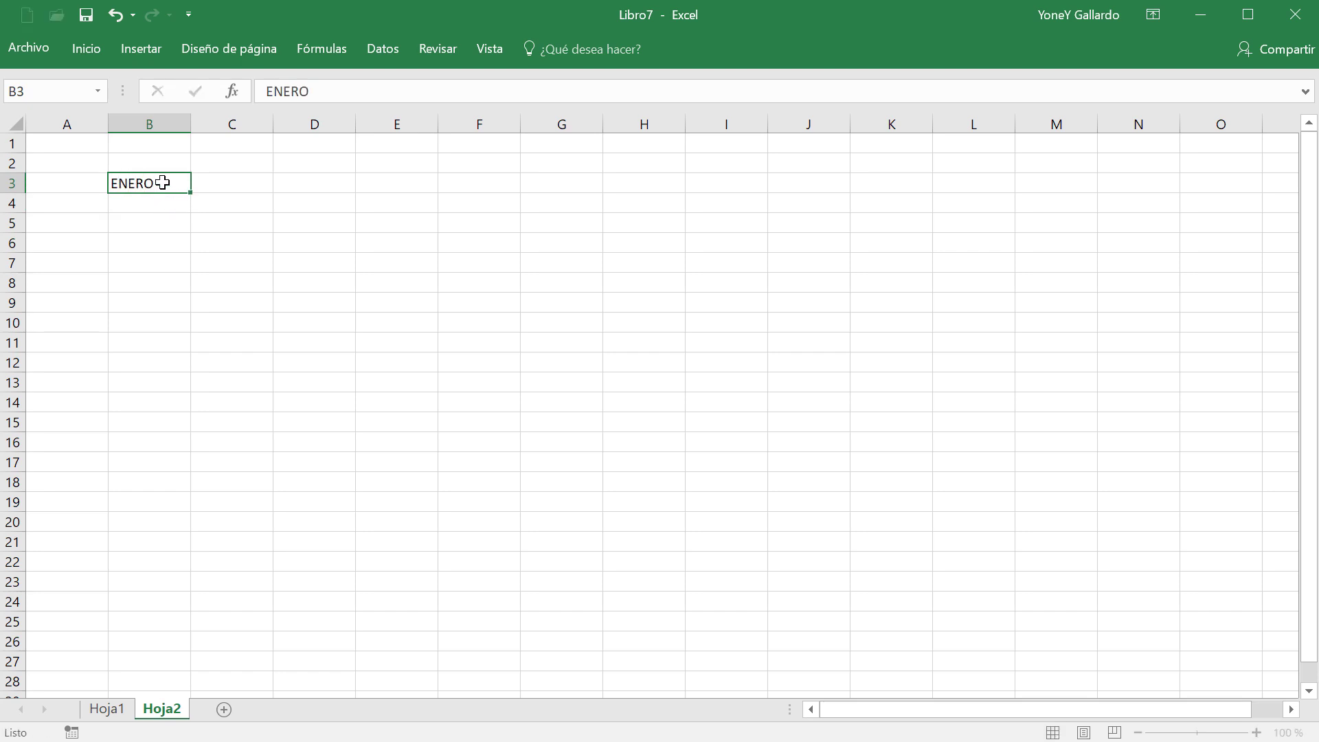
{"action": "key", "text": "Return"}
{"action": "left_click", "coordinate": [163, 182]}
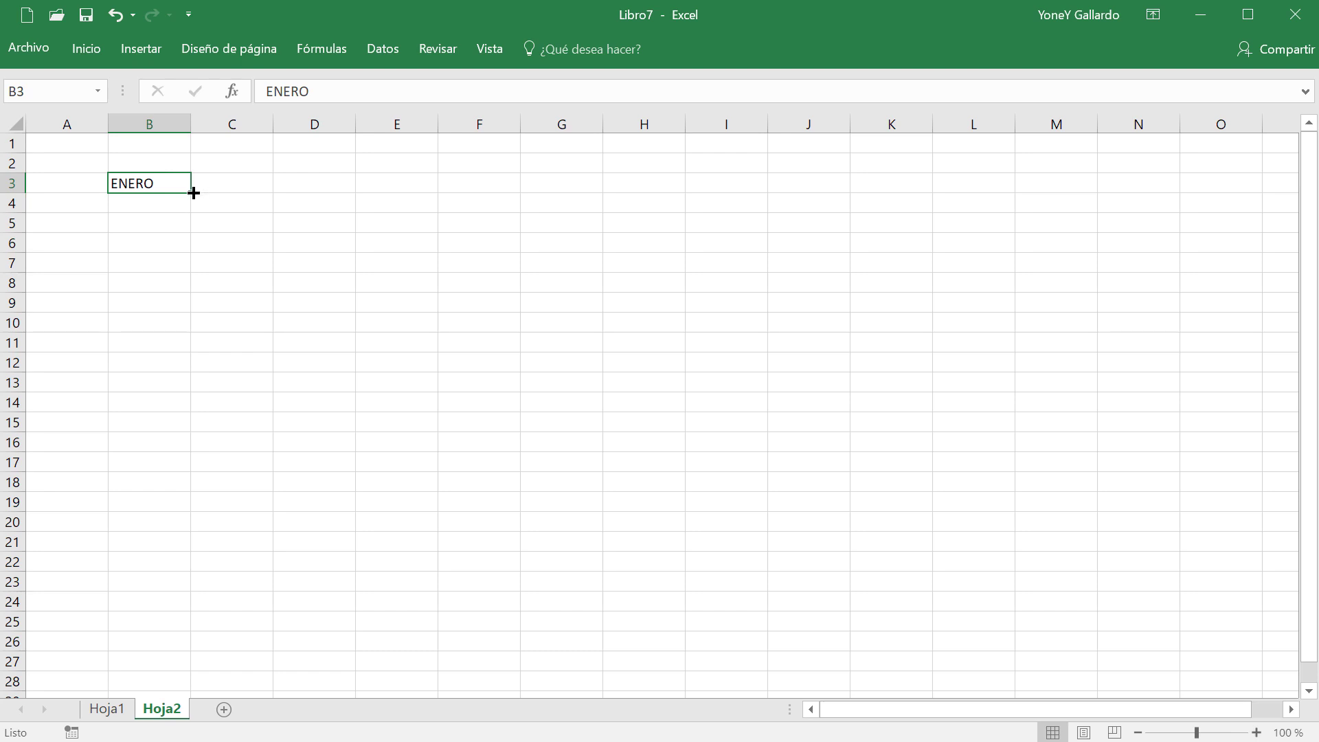
{"action": "left_click_drag", "start_coordinate": [193, 193], "coordinate": [177, 412]}
{"action": "left_click", "coordinate": [523, 399]}
- Enter 1 and 2 in C3 and C4 and autofill the ascending series down to 12 in C14
{"action": "left_click", "coordinate": [210, 180]}
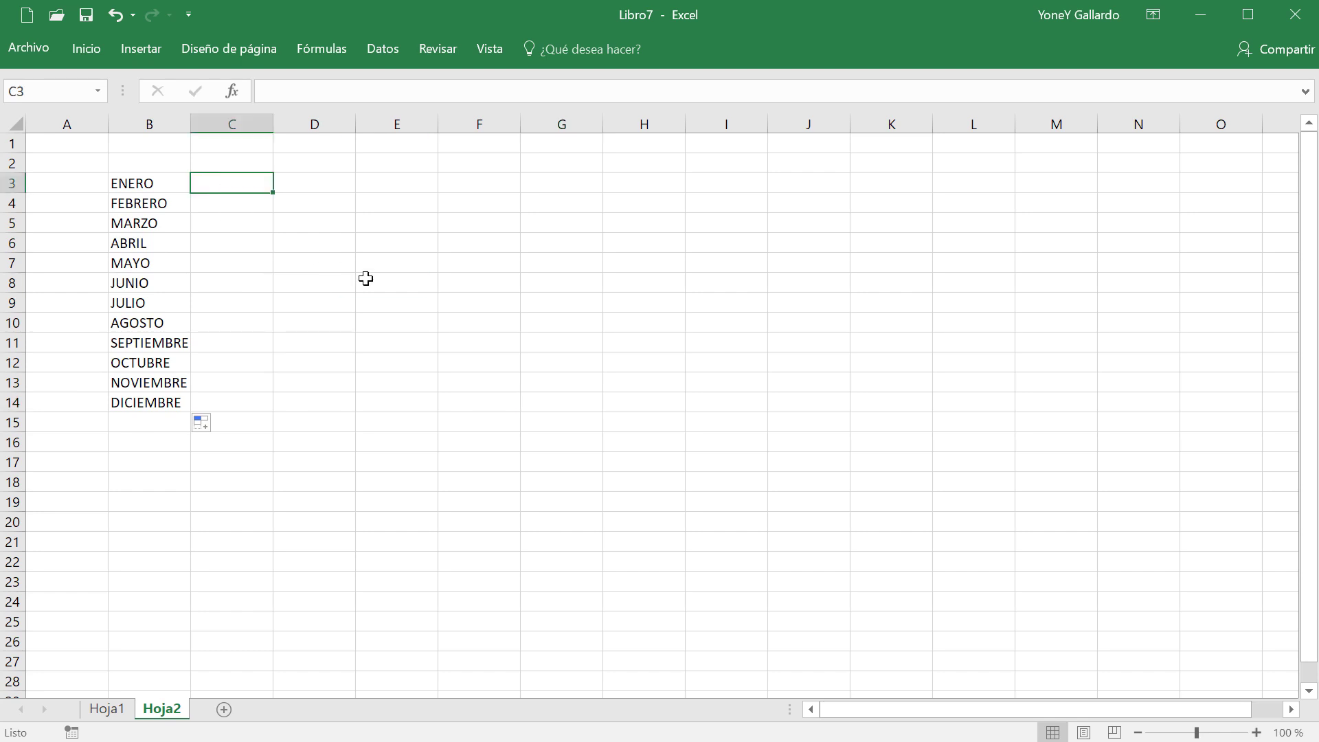
{"action": "type", "text": "1"}
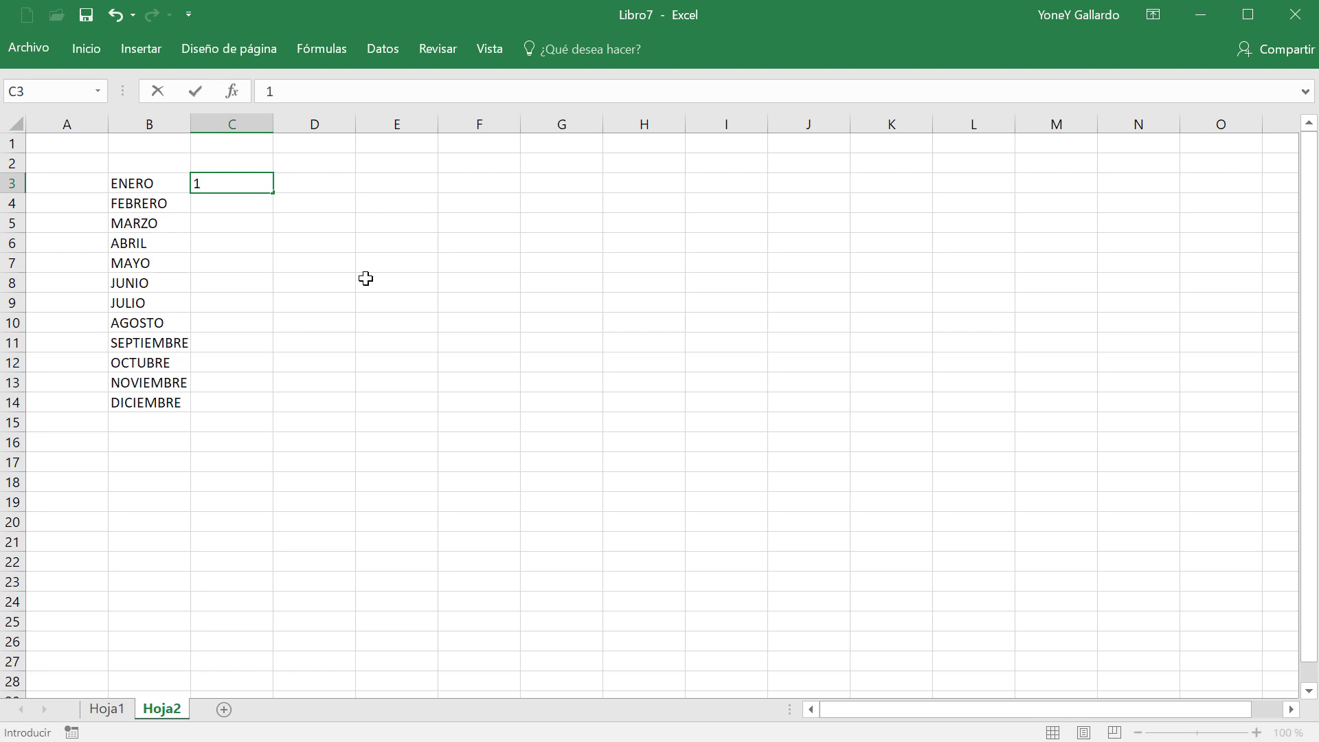
{"action": "key", "text": "Return"}
{"action": "type", "text": "2"}
{"action": "key", "text": "Return"}
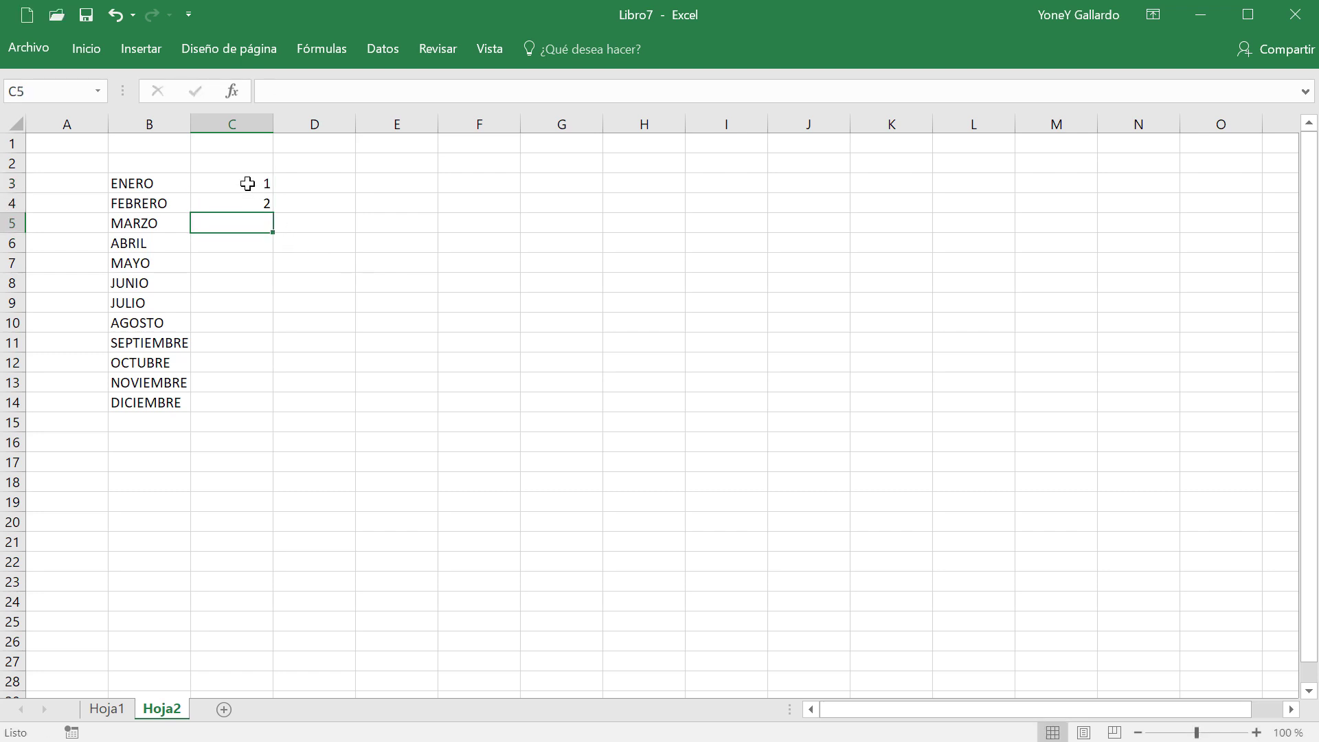
{"action": "left_click_drag", "start_coordinate": [247, 184], "coordinate": [252, 406]}
- Enter 12 and 11 in D3 and D4 and autofill the descending series down to 1 in D14
{"action": "left_click", "coordinate": [312, 184]}
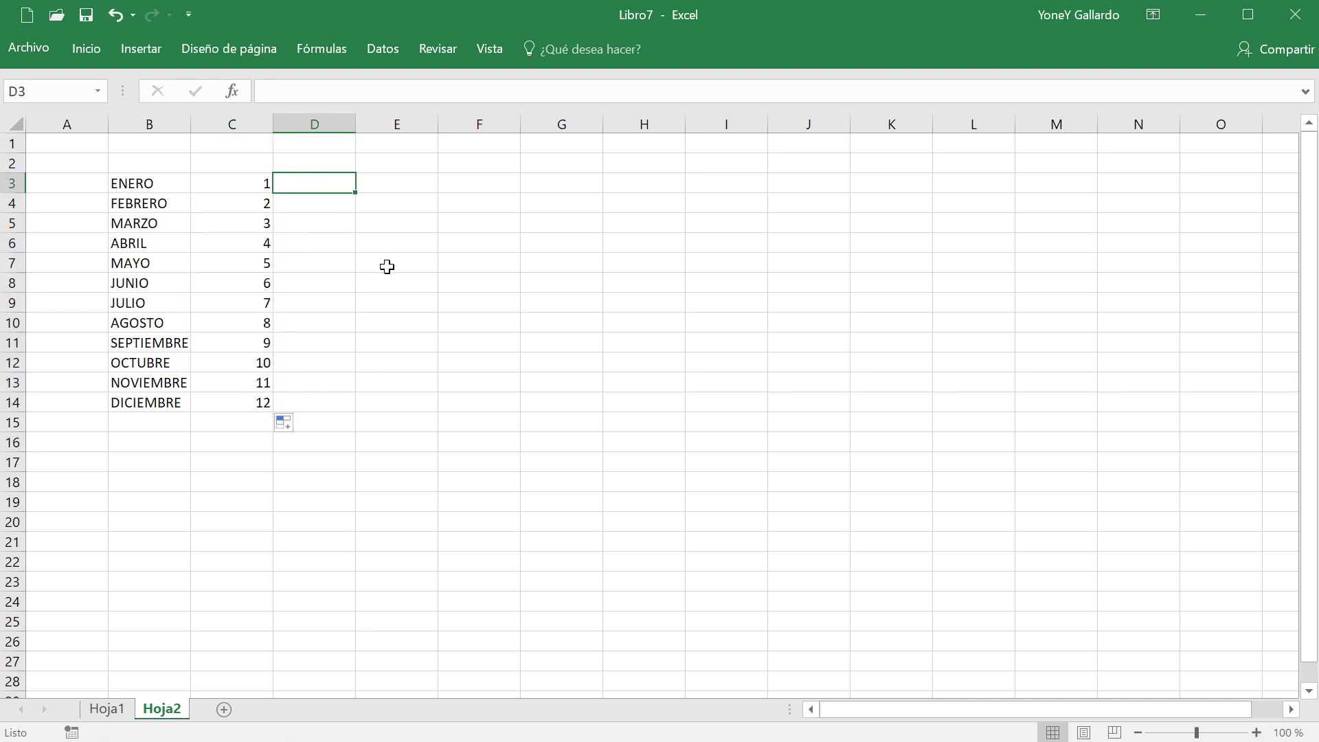
{"action": "type", "text": "12"}
{"action": "key", "text": "Return"}
{"action": "type", "text": "11"}
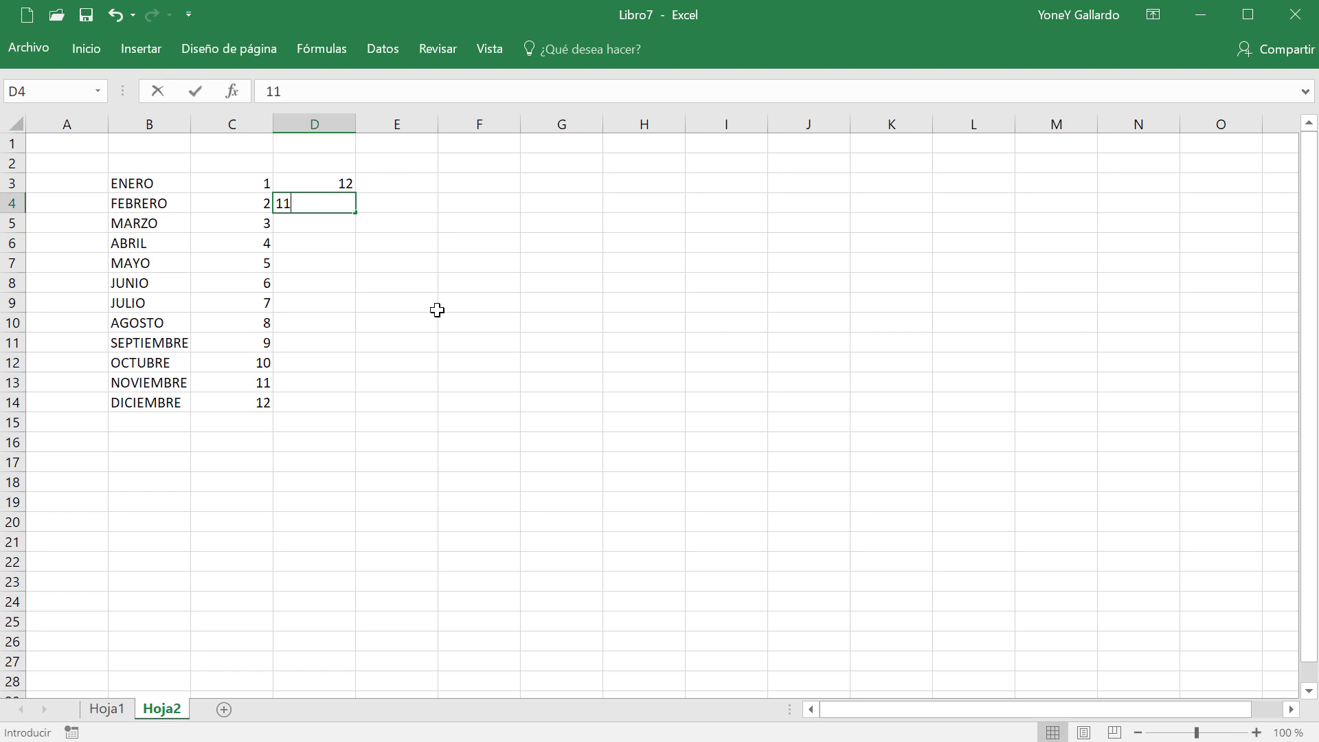
{"action": "key", "text": "Return"}
{"action": "left_click_drag", "start_coordinate": [321, 182], "coordinate": [344, 405]}
- Enter 5 and 10 in E3 and E4 and autofill the series in steps of five down to 60 in E14
{"action": "left_click", "coordinate": [411, 182]}
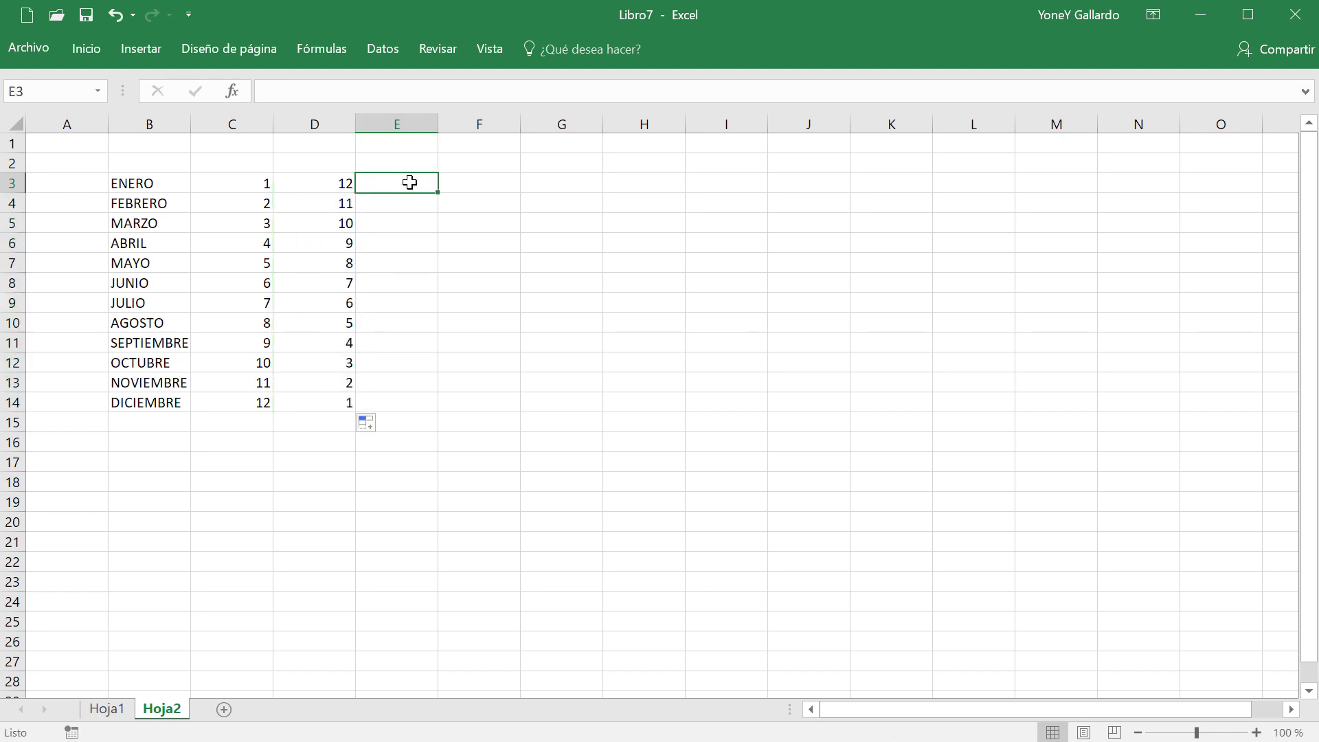
{"action": "type", "text": "5"}
{"action": "key", "text": "Return"}
{"action": "type", "text": "10"}
{"action": "key", "text": "Return"}
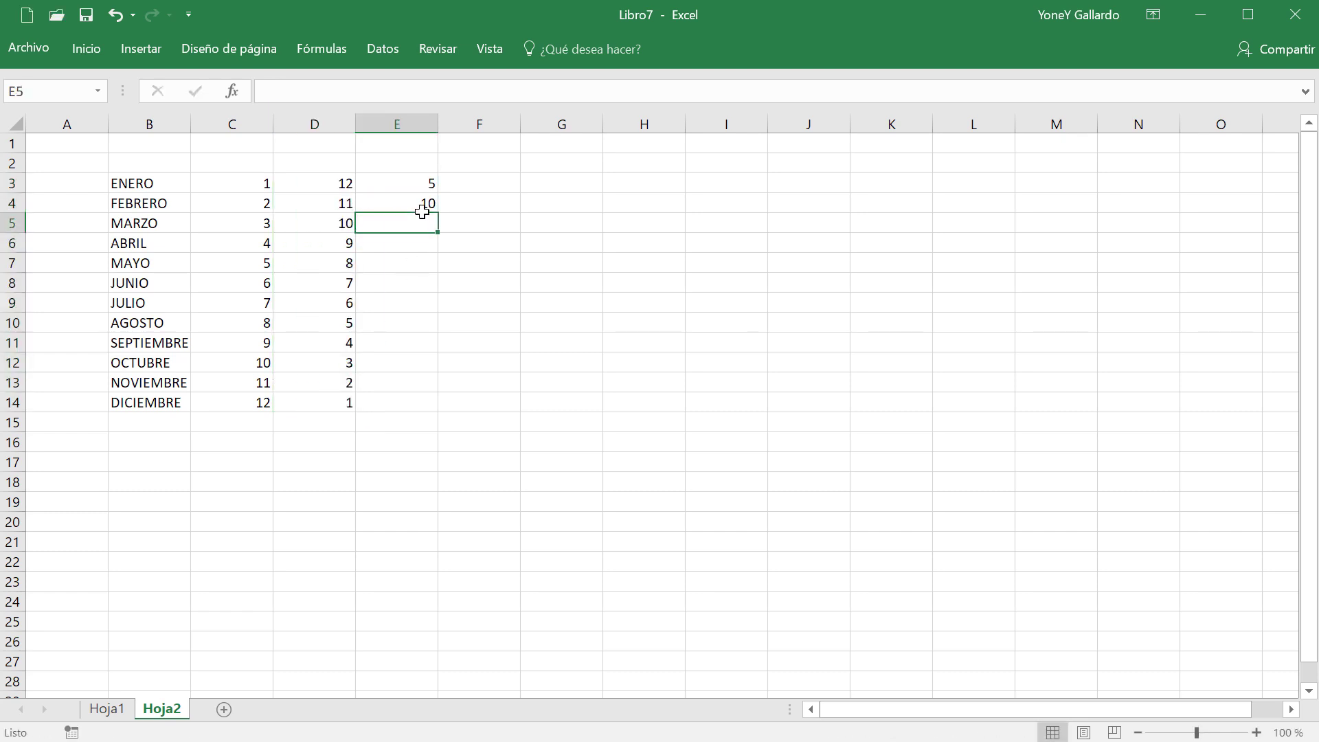
{"action": "left_click_drag", "start_coordinate": [420, 183], "coordinate": [431, 406]}
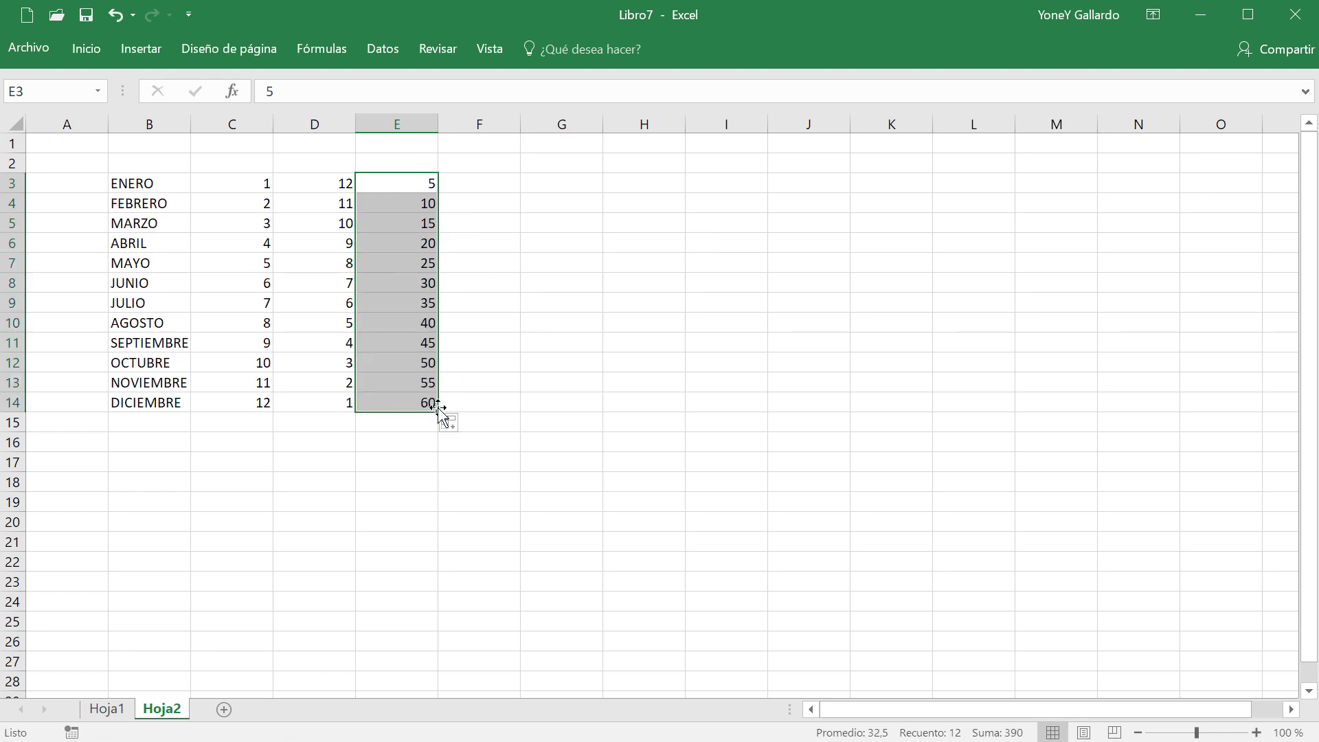
- Try autofilling the number block C3:E14 across to column H and undo the fill
{"action": "left_click_drag", "start_coordinate": [244, 184], "coordinate": [701, 415]}
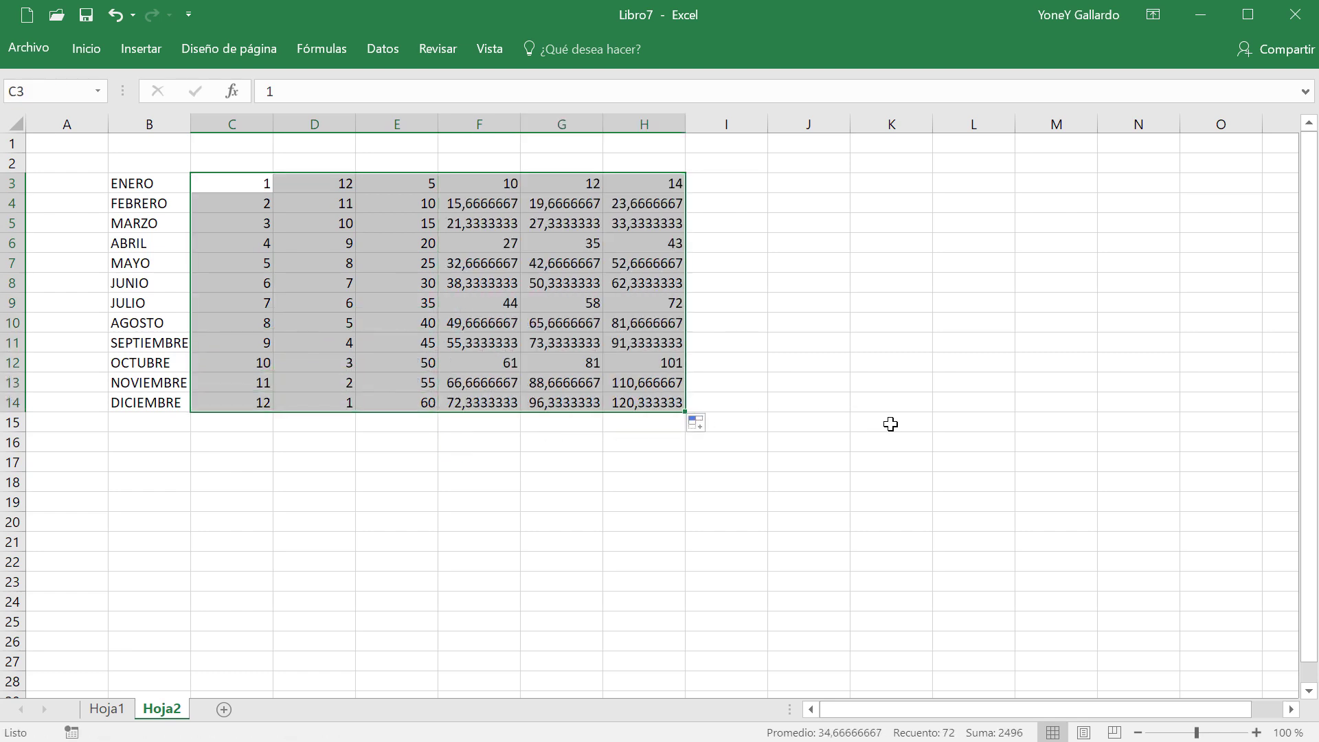
{"action": "key", "text": "ctrl+z"}
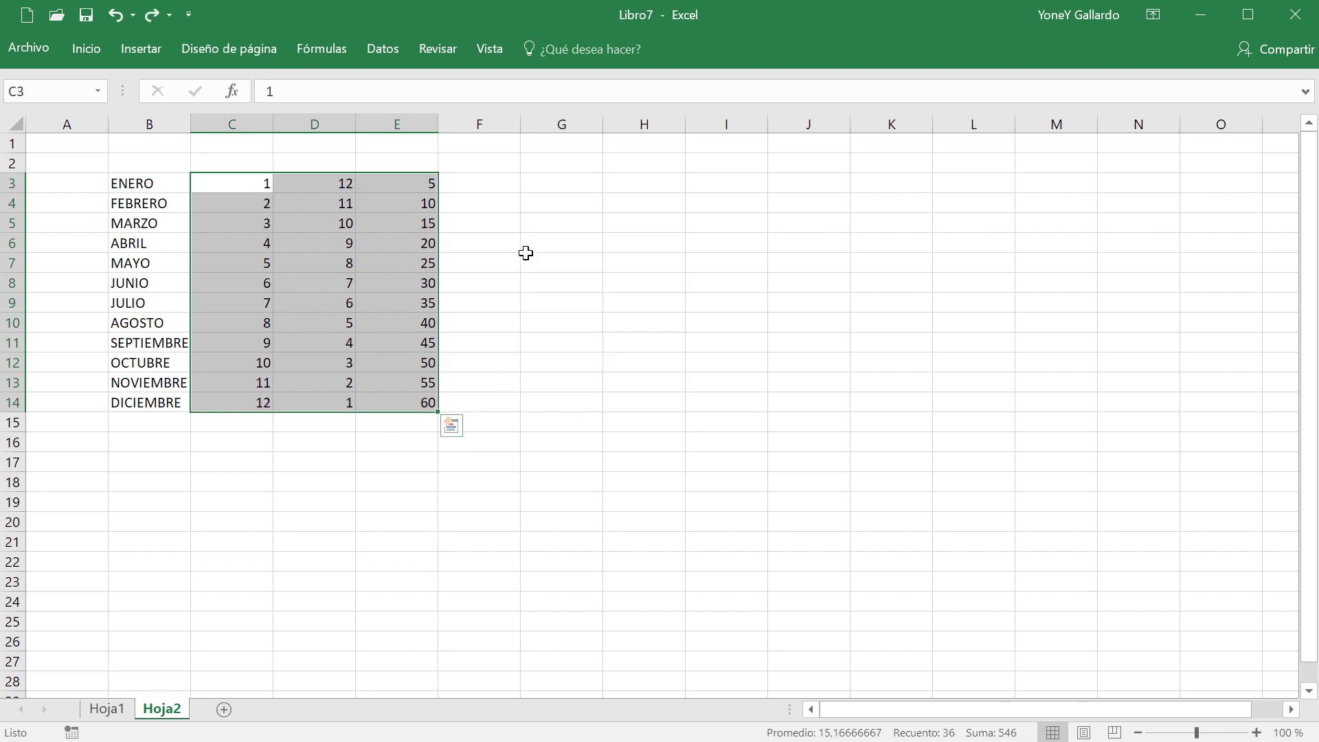
- Autofill the multiples of five from E3:E14 across into columns F and G
{"action": "left_click", "coordinate": [470, 181]}
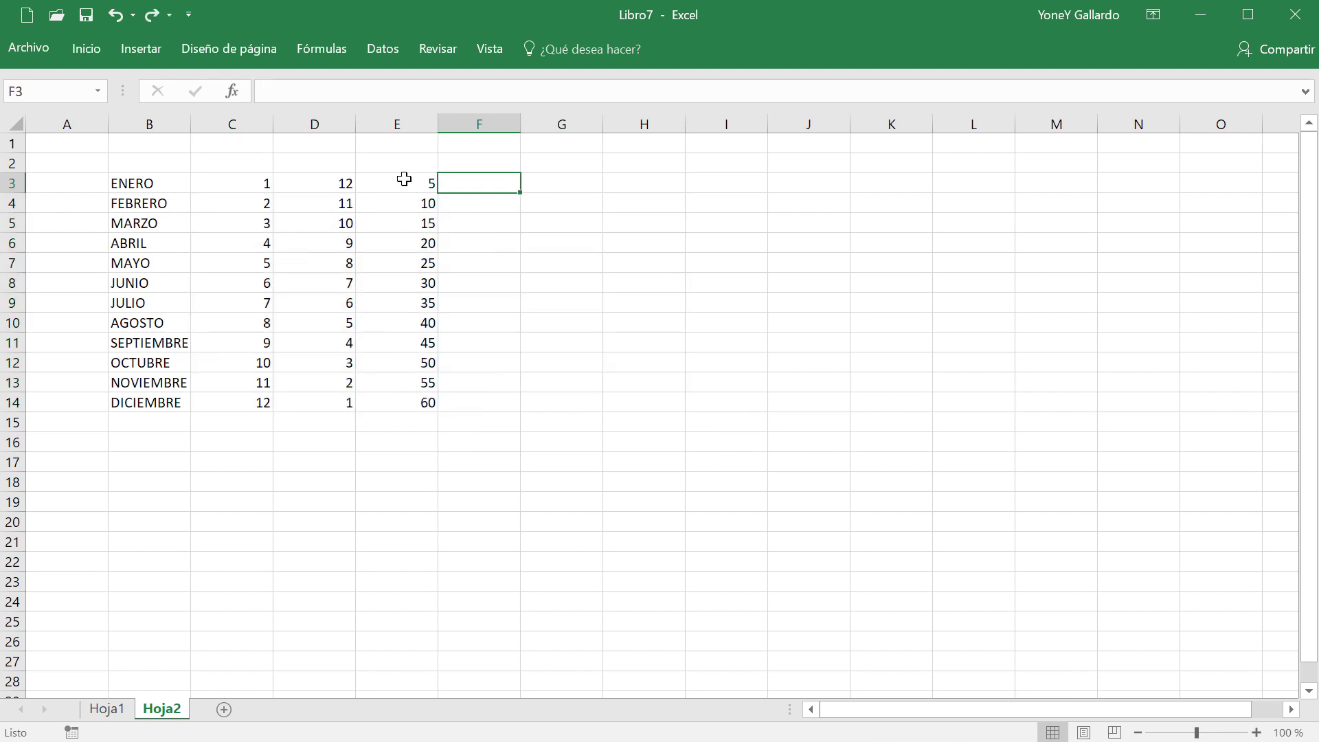
{"action": "left_click_drag", "start_coordinate": [404, 179], "coordinate": [598, 411]}
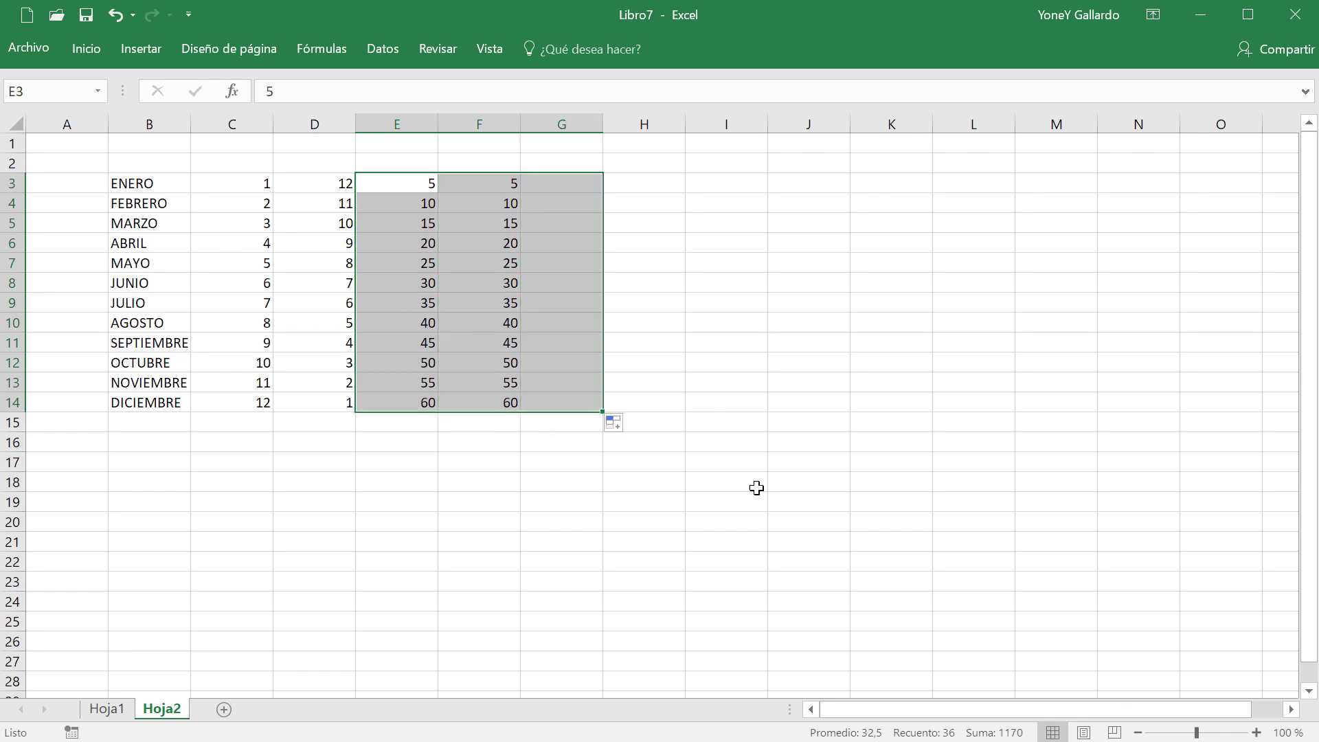
{"action": "left_click", "coordinate": [787, 501]}
- Sort the month table B3:G14 from A to Z and check that each row's numbers stay with their month
{"action": "left_click", "coordinate": [147, 185]}
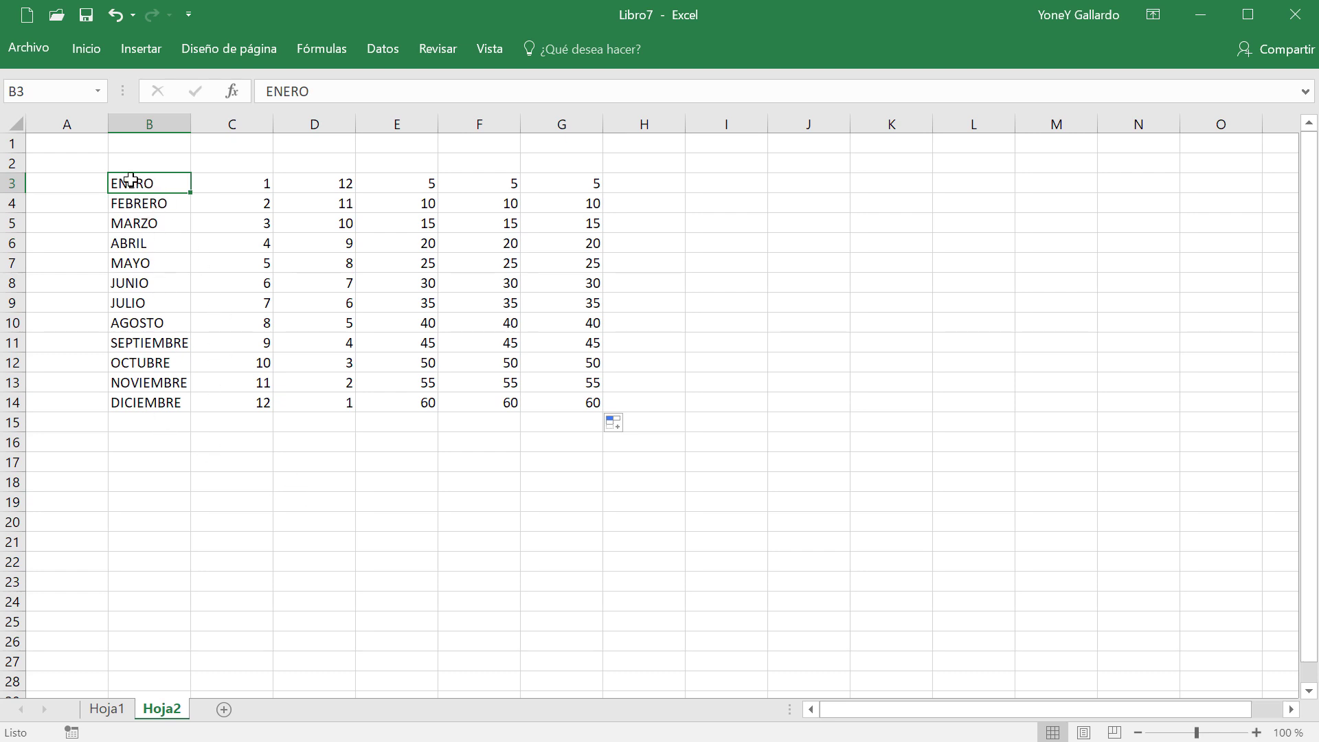
{"action": "left_click_drag", "start_coordinate": [130, 180], "coordinate": [529, 399]}
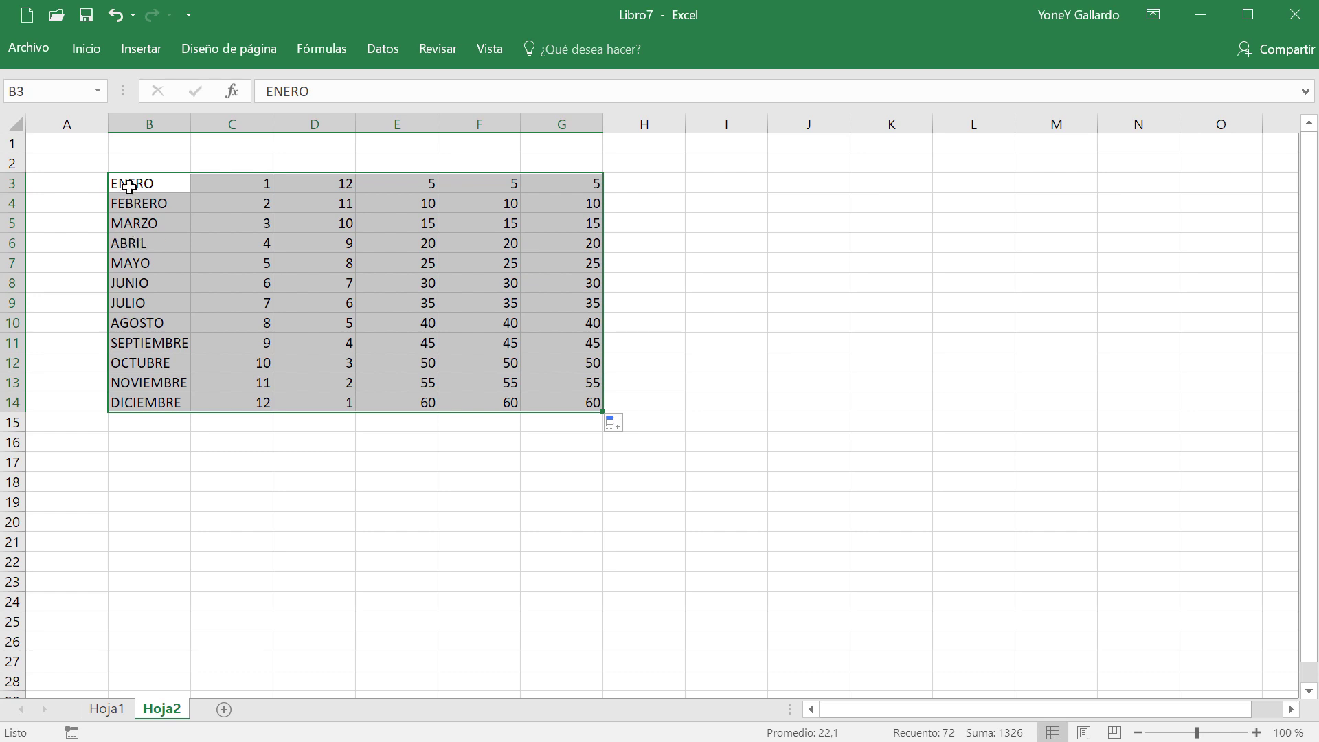
{"action": "left_click", "coordinate": [86, 48]}
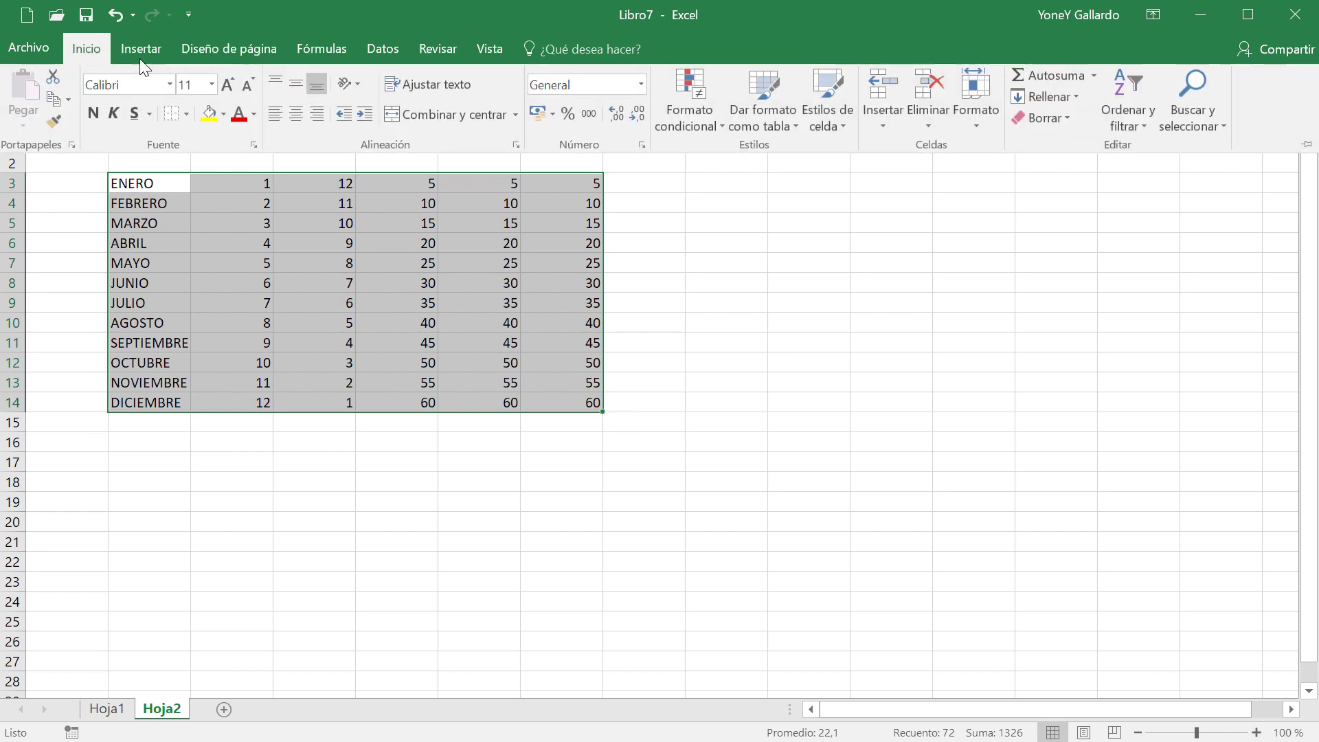
{"action": "left_click", "coordinate": [1140, 125]}
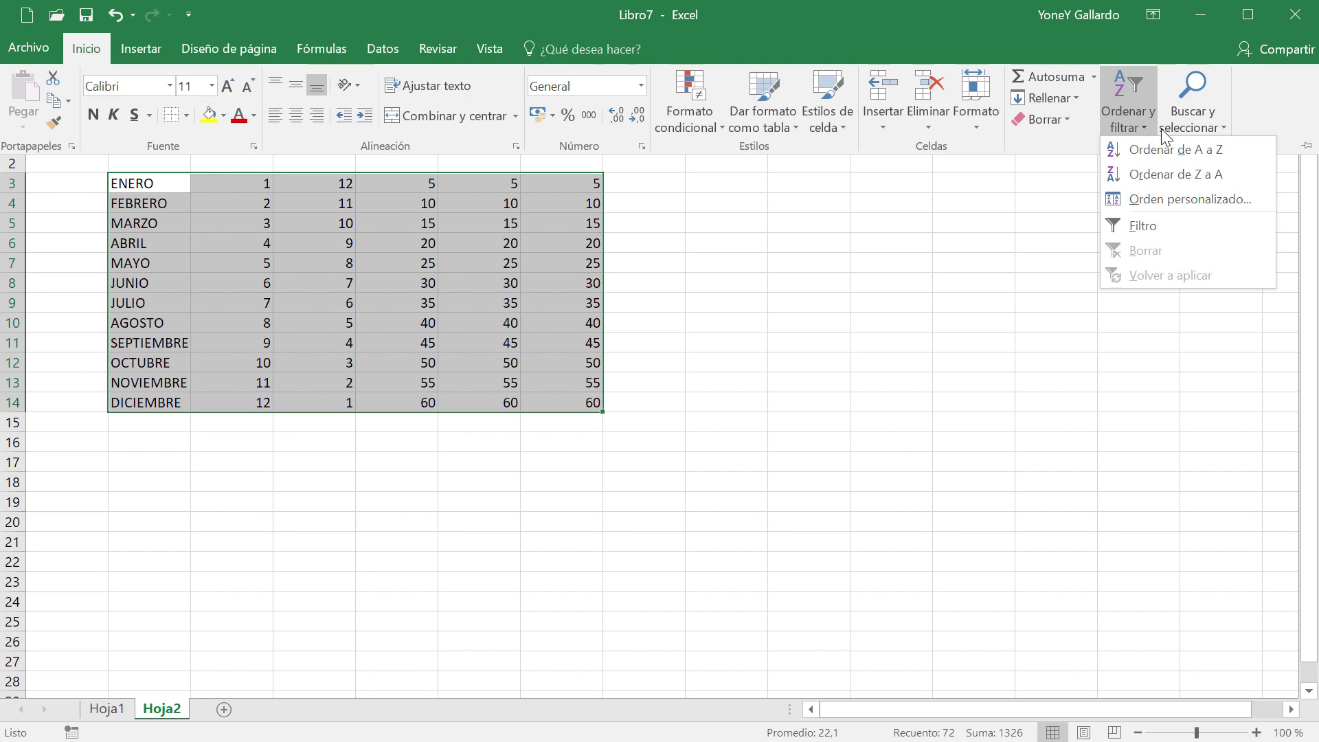
{"action": "left_click", "coordinate": [1193, 150]}
{"action": "left_click", "coordinate": [761, 324]}
{"action": "left_click", "coordinate": [141, 186]}
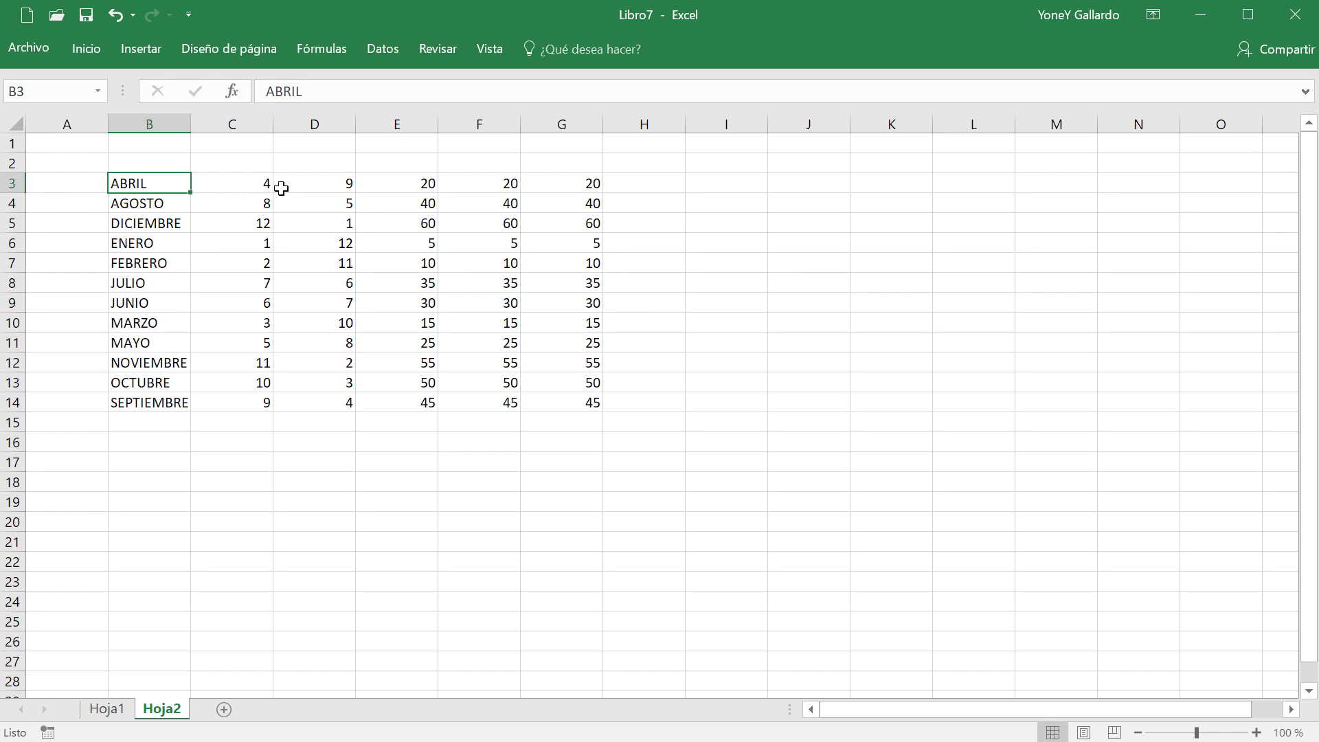
{"action": "left_click_drag", "start_coordinate": [258, 184], "coordinate": [268, 402]}
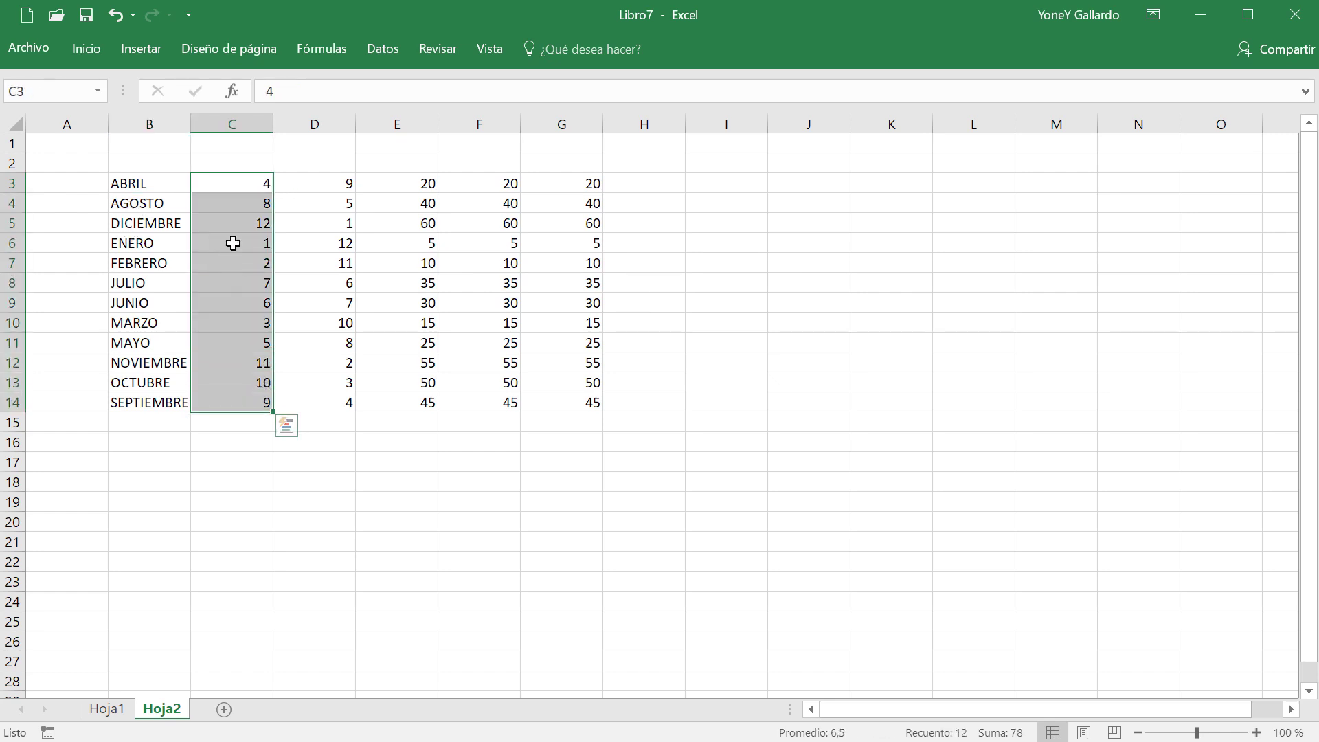
{"action": "left_click", "coordinate": [408, 534]}
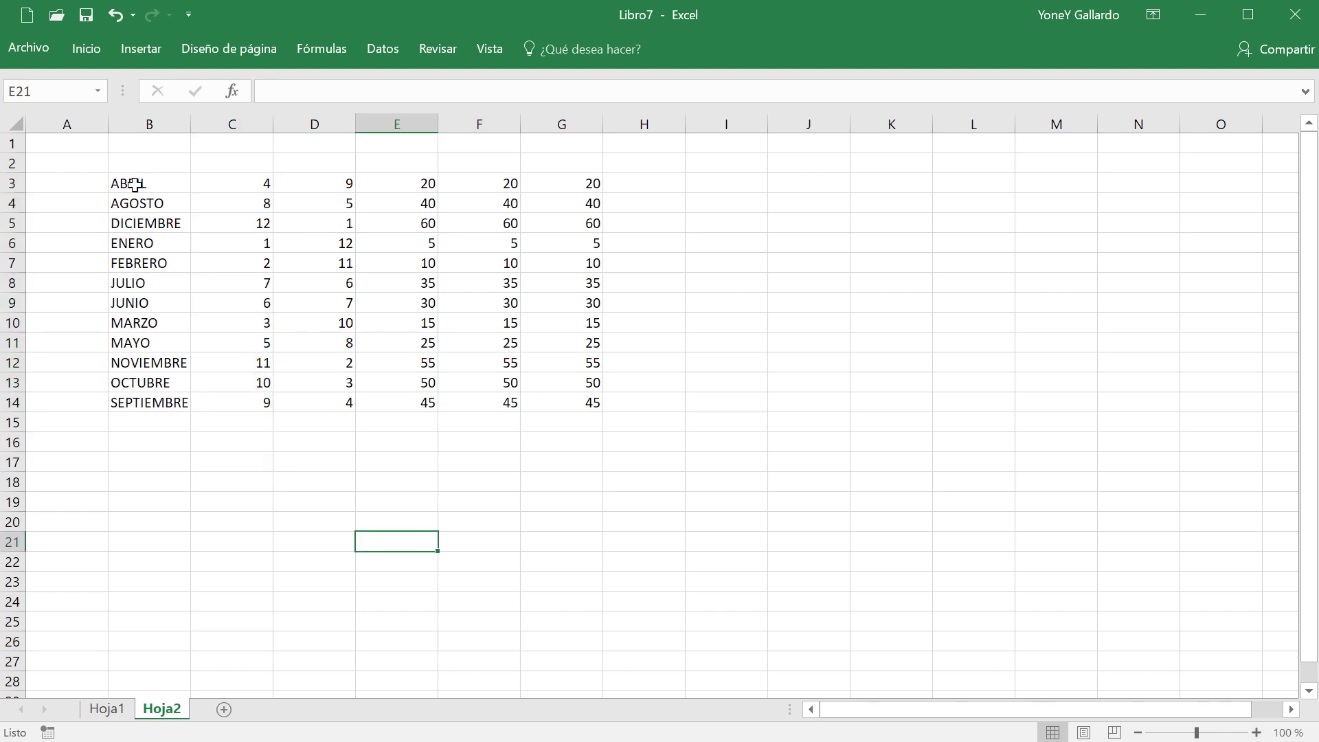
{"action": "left_click_drag", "start_coordinate": [134, 184], "coordinate": [539, 179]}
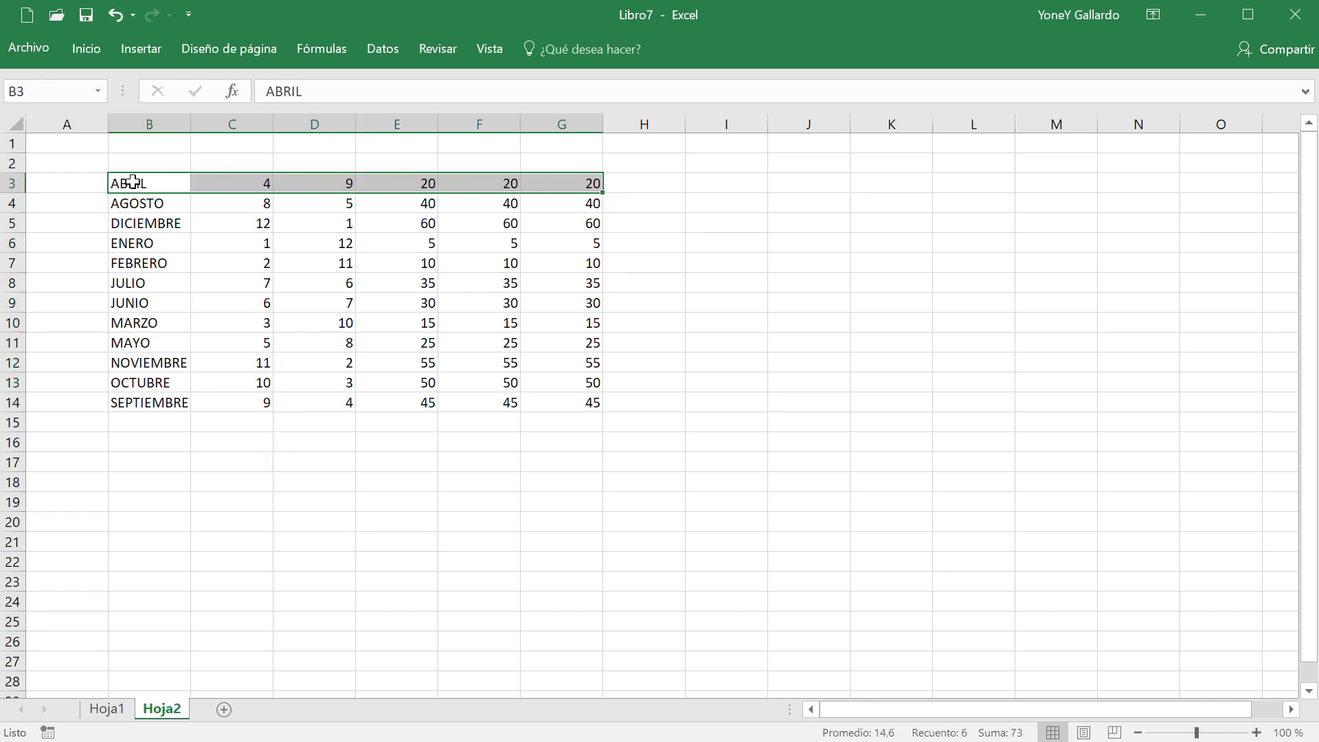
{"action": "left_click_drag", "start_coordinate": [152, 225], "coordinate": [585, 231]}
{"action": "left_click", "coordinate": [656, 534]}
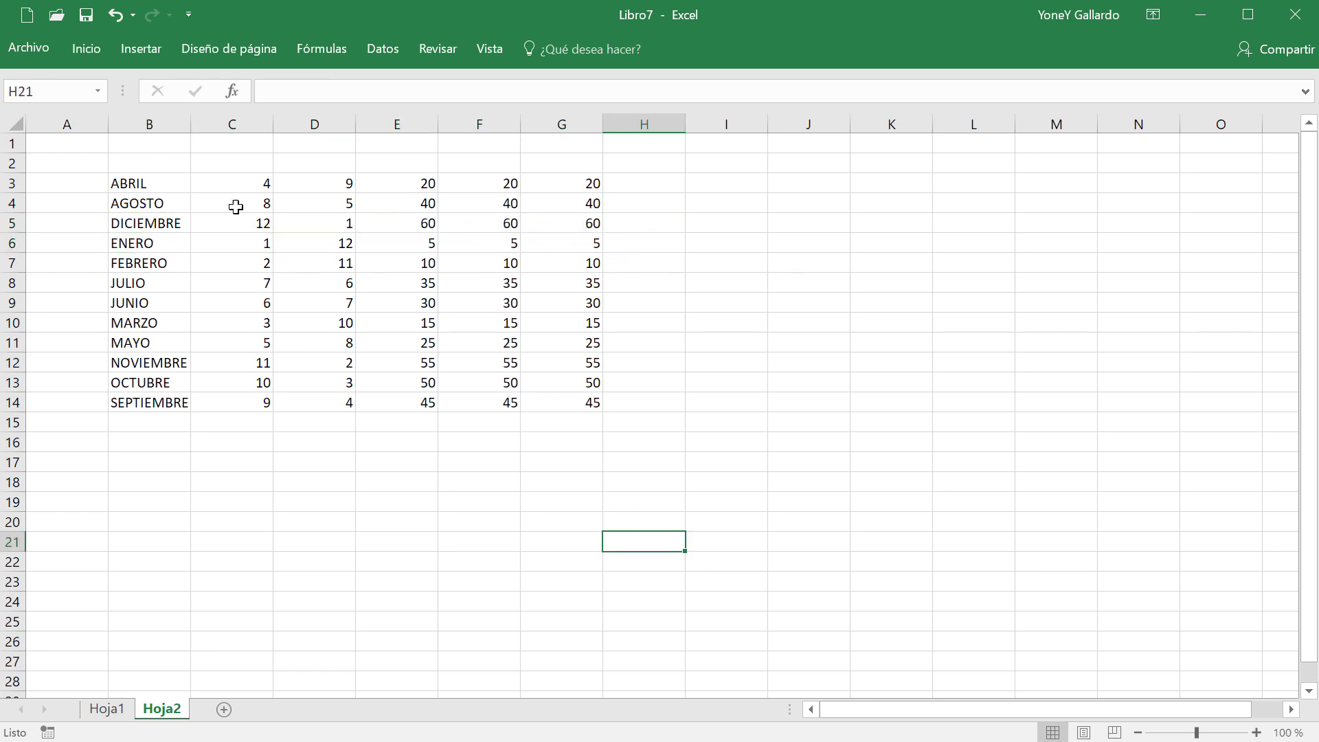
- Keep the ribbon expanded and sort the month table B3:G14 from Z to A
{"action": "left_click_drag", "start_coordinate": [138, 183], "coordinate": [546, 405]}
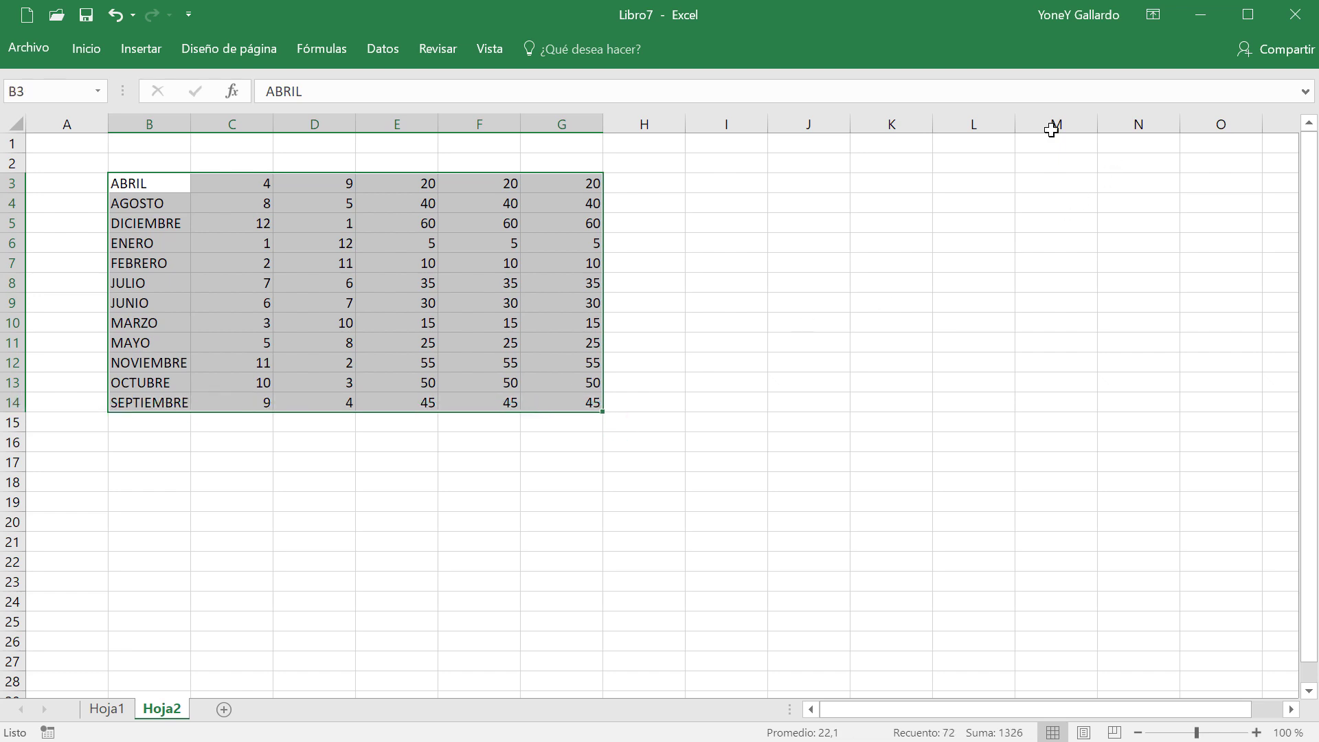
{"action": "left_click", "coordinate": [86, 49]}
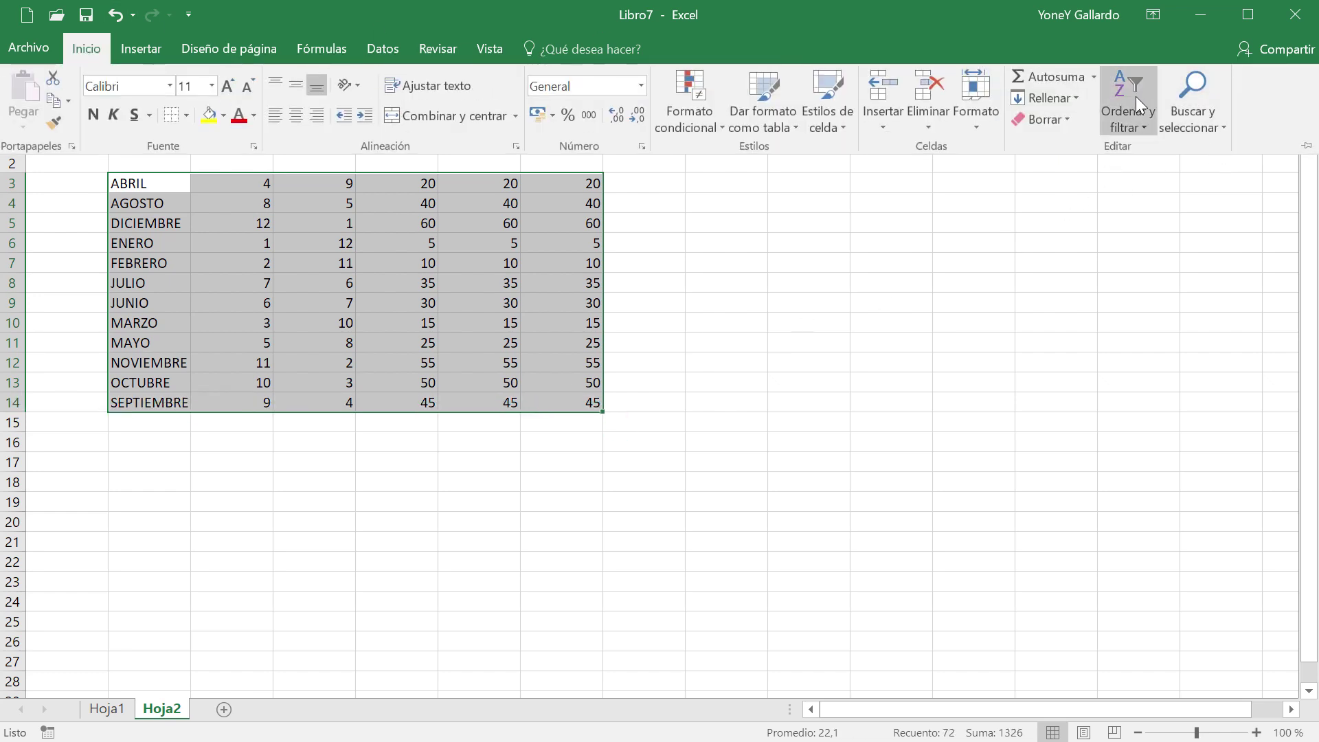
{"action": "left_click", "coordinate": [1306, 145]}
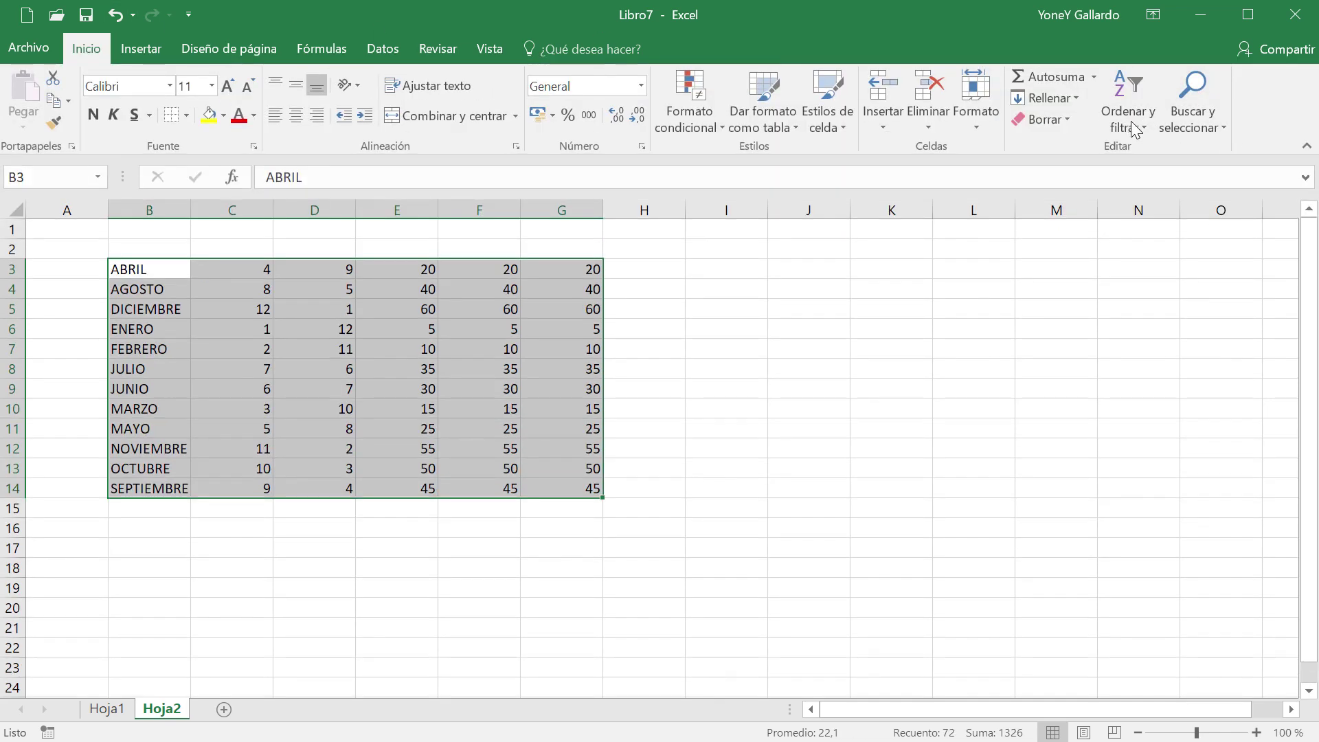
{"action": "left_click", "coordinate": [1140, 125]}
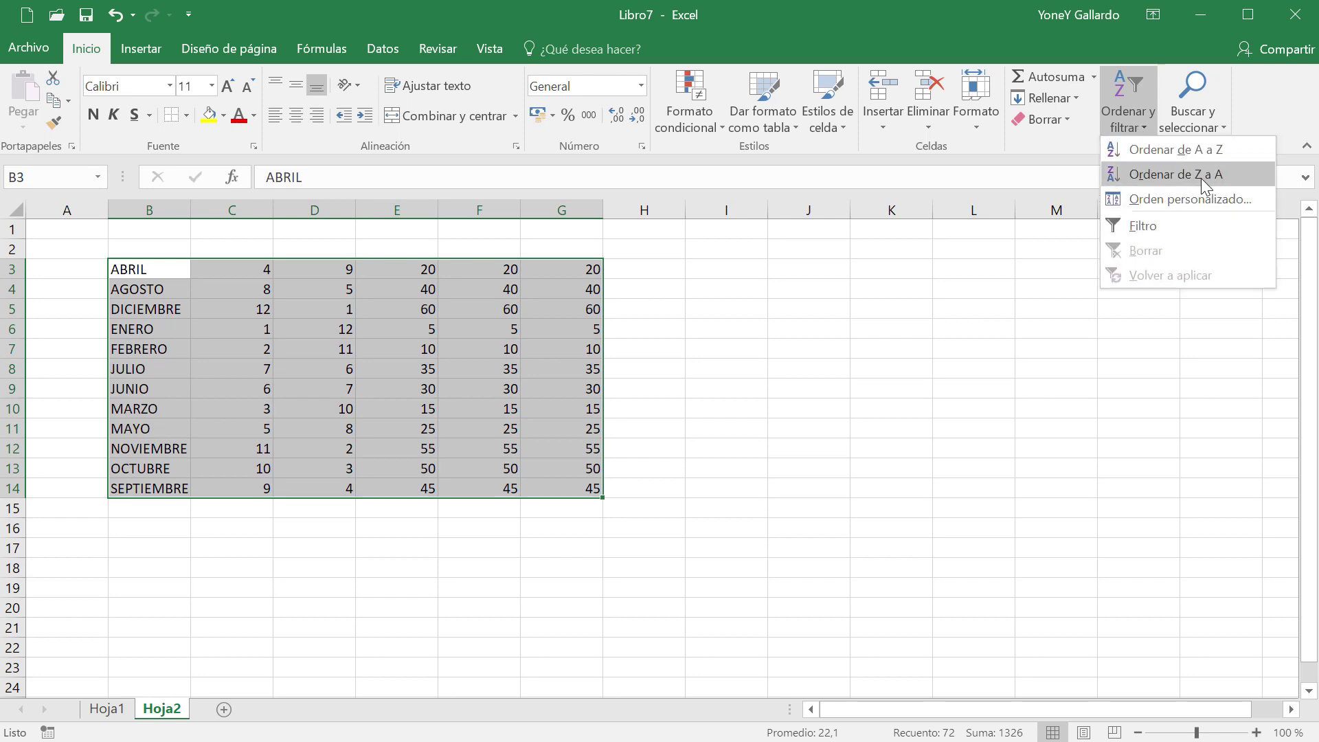
{"action": "left_click", "coordinate": [1202, 181]}
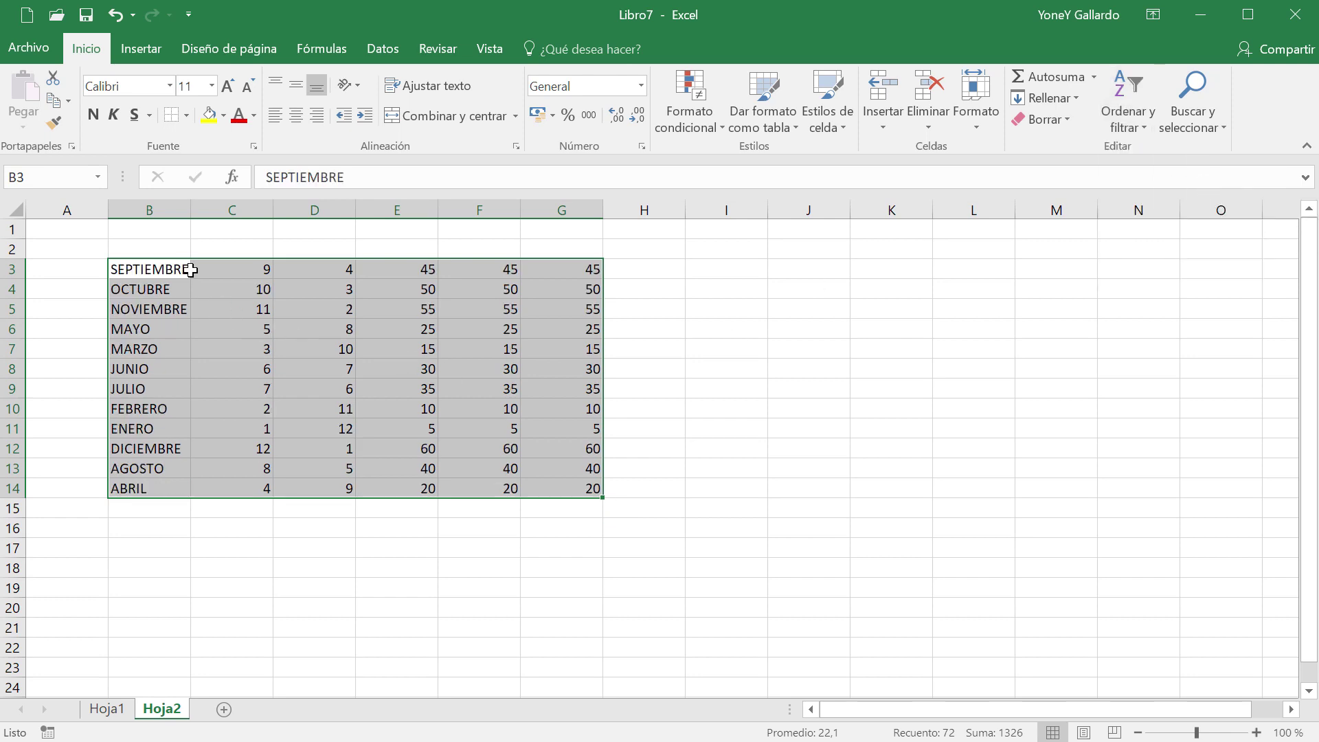
{"action": "left_click", "coordinate": [128, 487]}
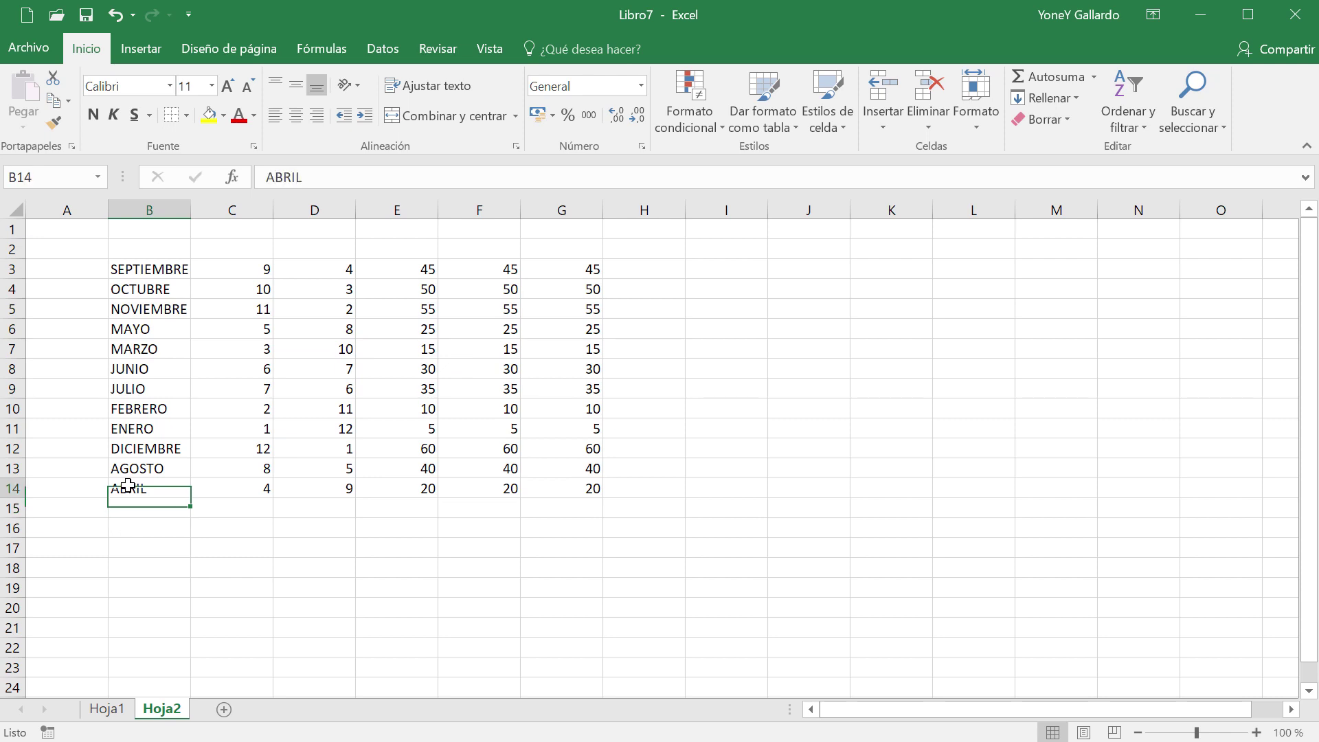
{"action": "left_click", "coordinate": [383, 550]}
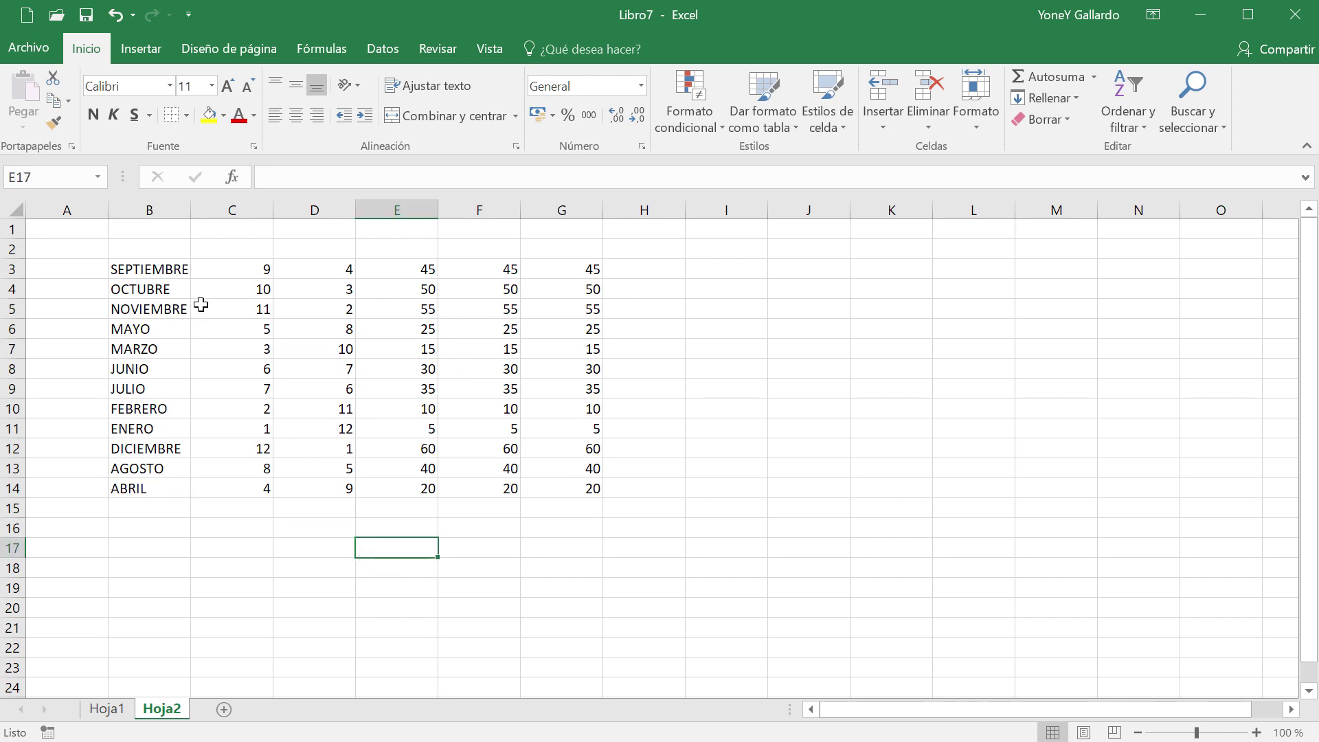
- Undo both sorts and the autofill of the multiples of five into columns F and G
{"action": "key", "text": "ctrl+z"}
{"action": "key", "text": "ctrl+z"}
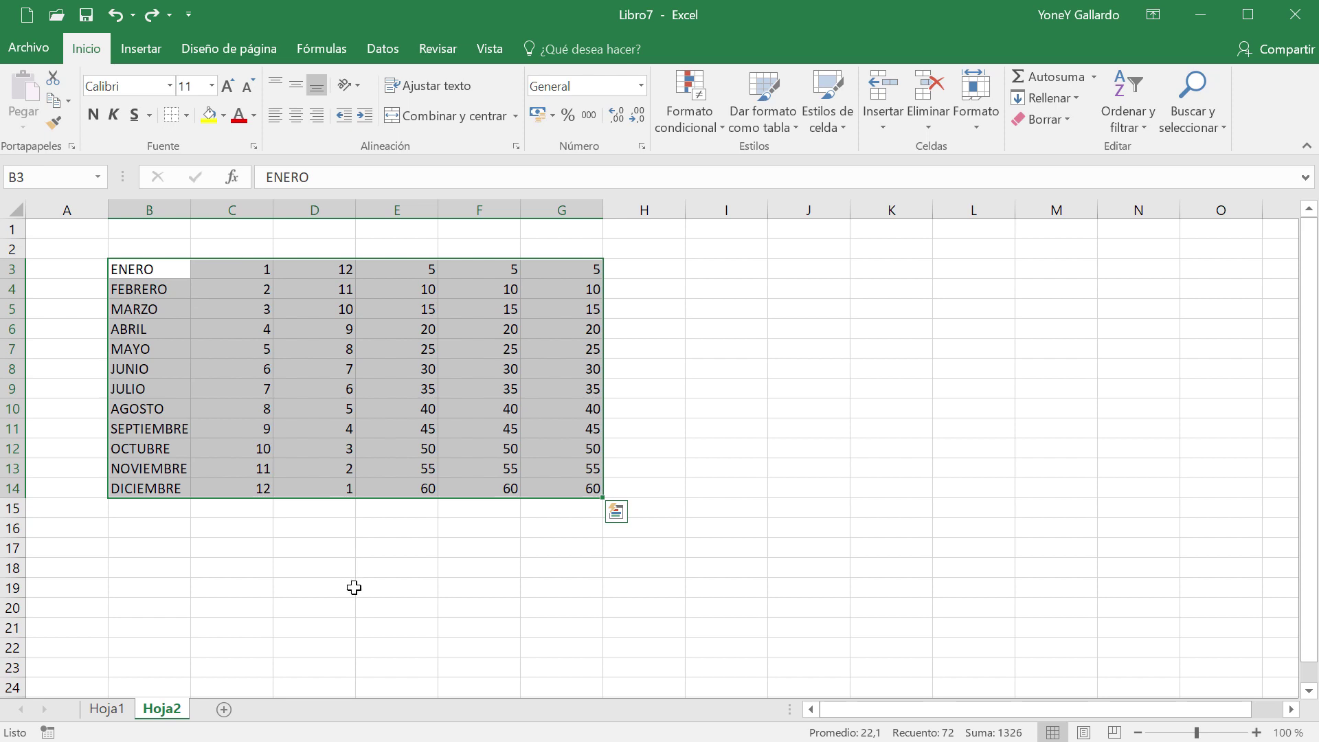
{"action": "key", "text": "ctrl+z"}
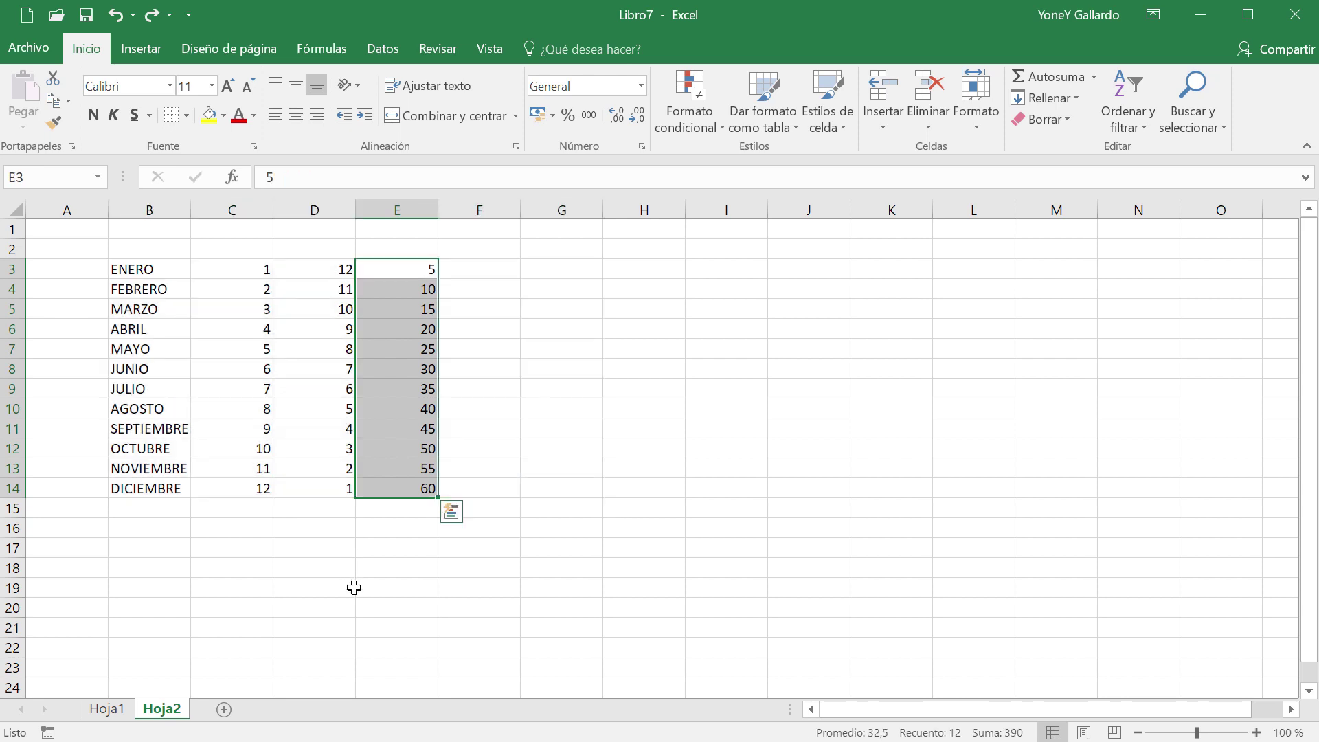
{"action": "left_click", "coordinate": [632, 584]}
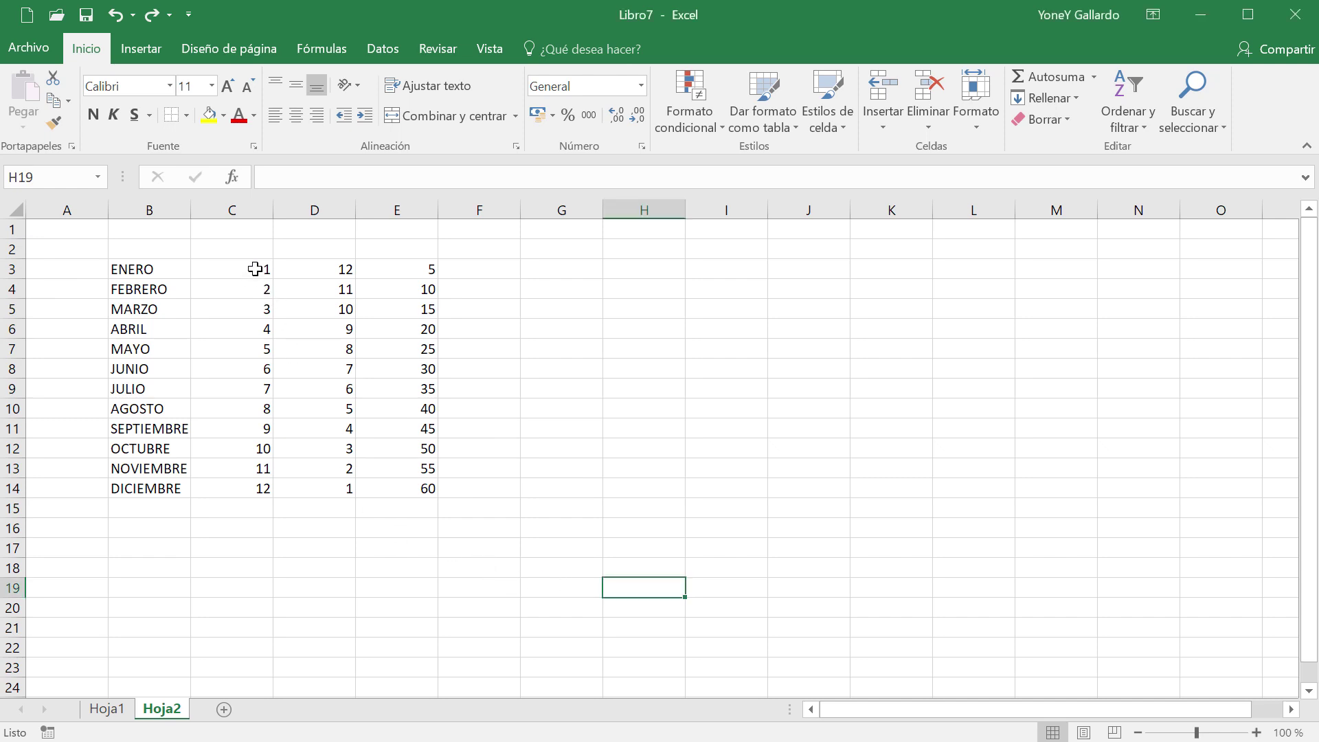
- Insert a Suma total of the column E values in E19, using the range E3:E19
{"action": "left_click", "coordinate": [419, 273]}
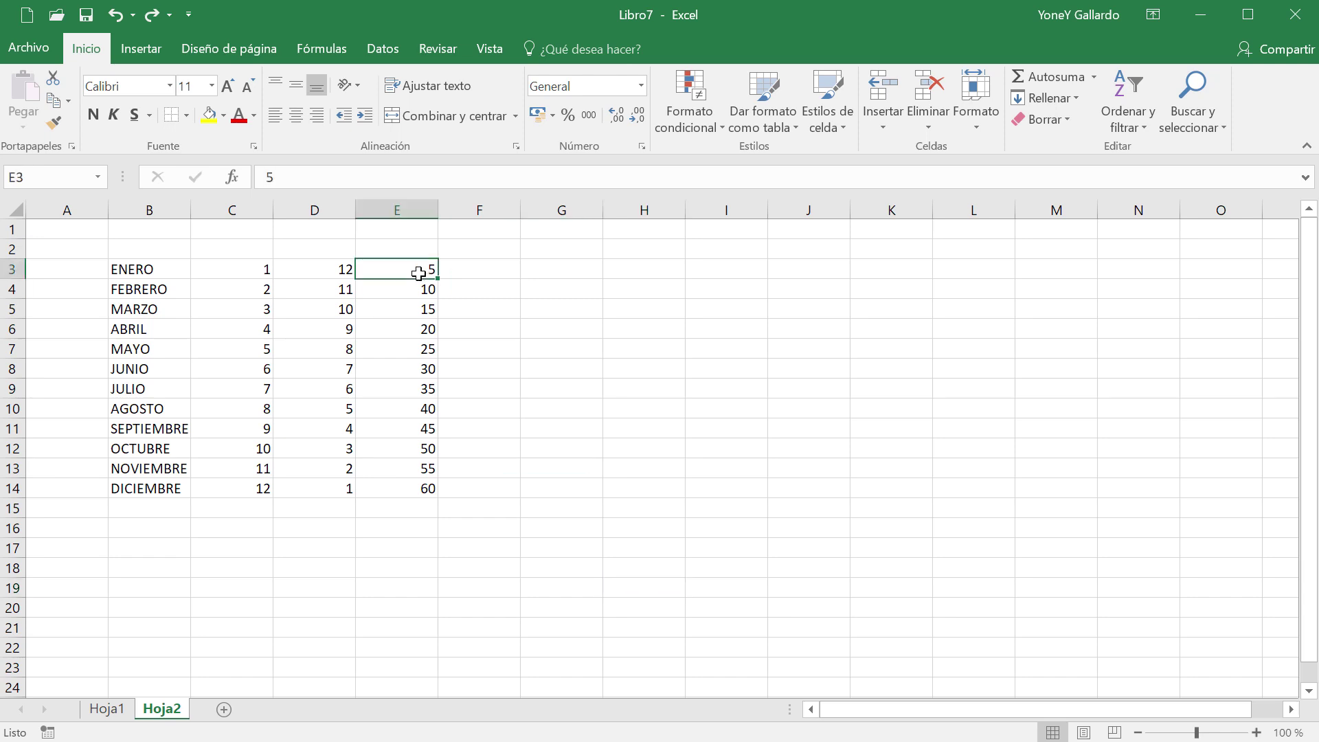
{"action": "left_click_drag", "start_coordinate": [411, 269], "coordinate": [375, 595]}
{"action": "left_click", "coordinate": [503, 490]}
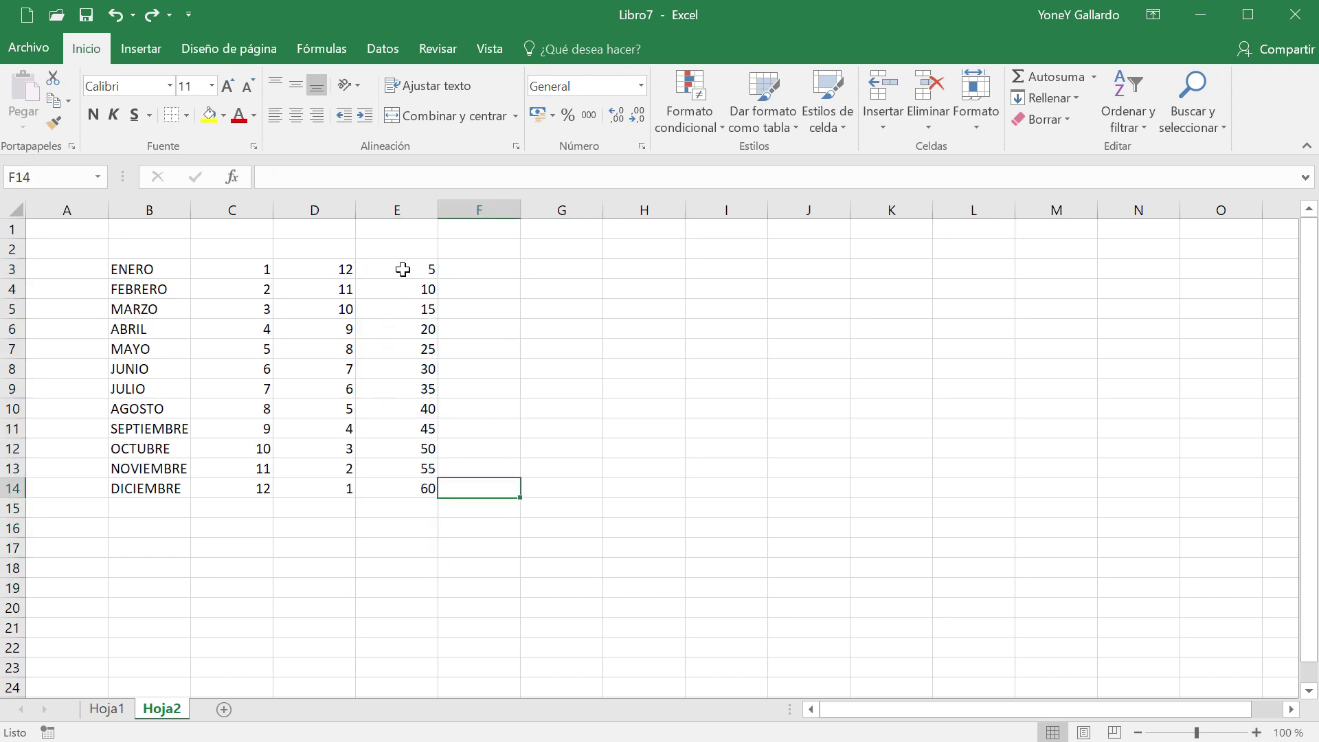
{"action": "left_click_drag", "start_coordinate": [403, 270], "coordinate": [397, 589]}
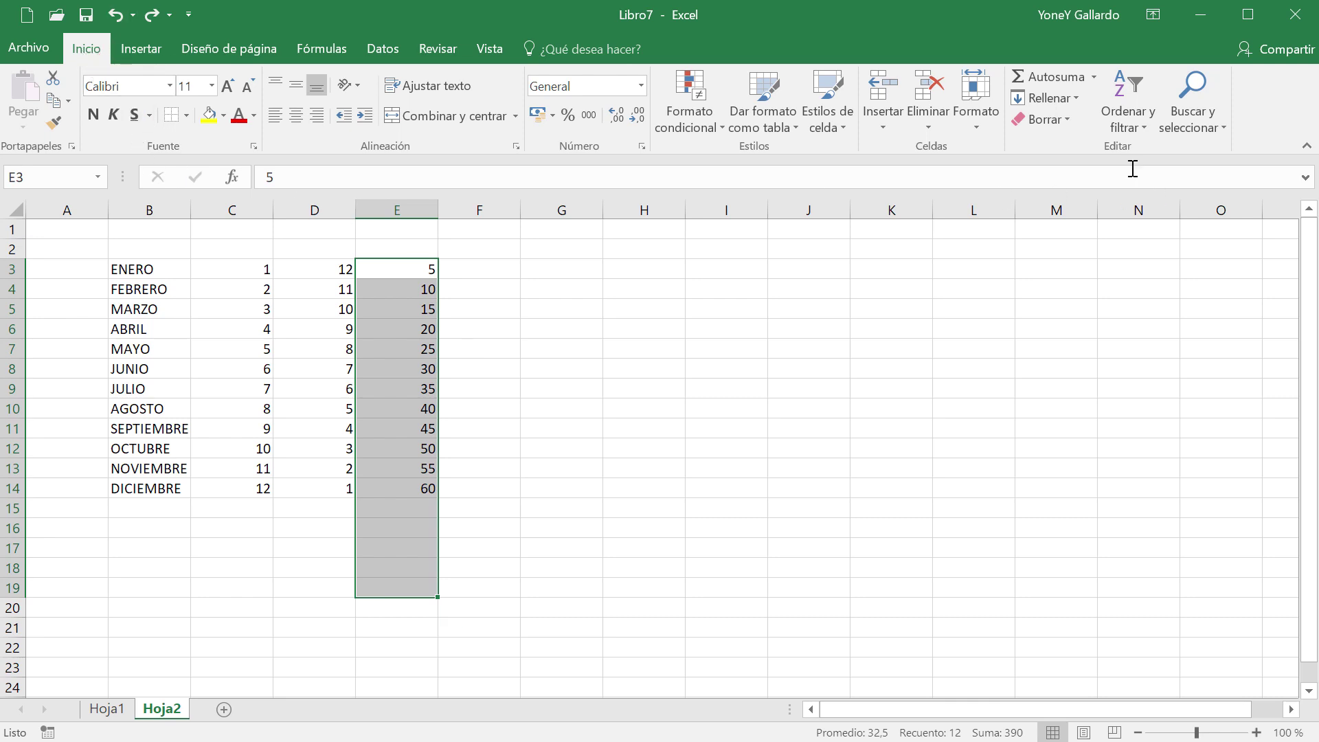
{"action": "left_click", "coordinate": [1094, 76]}
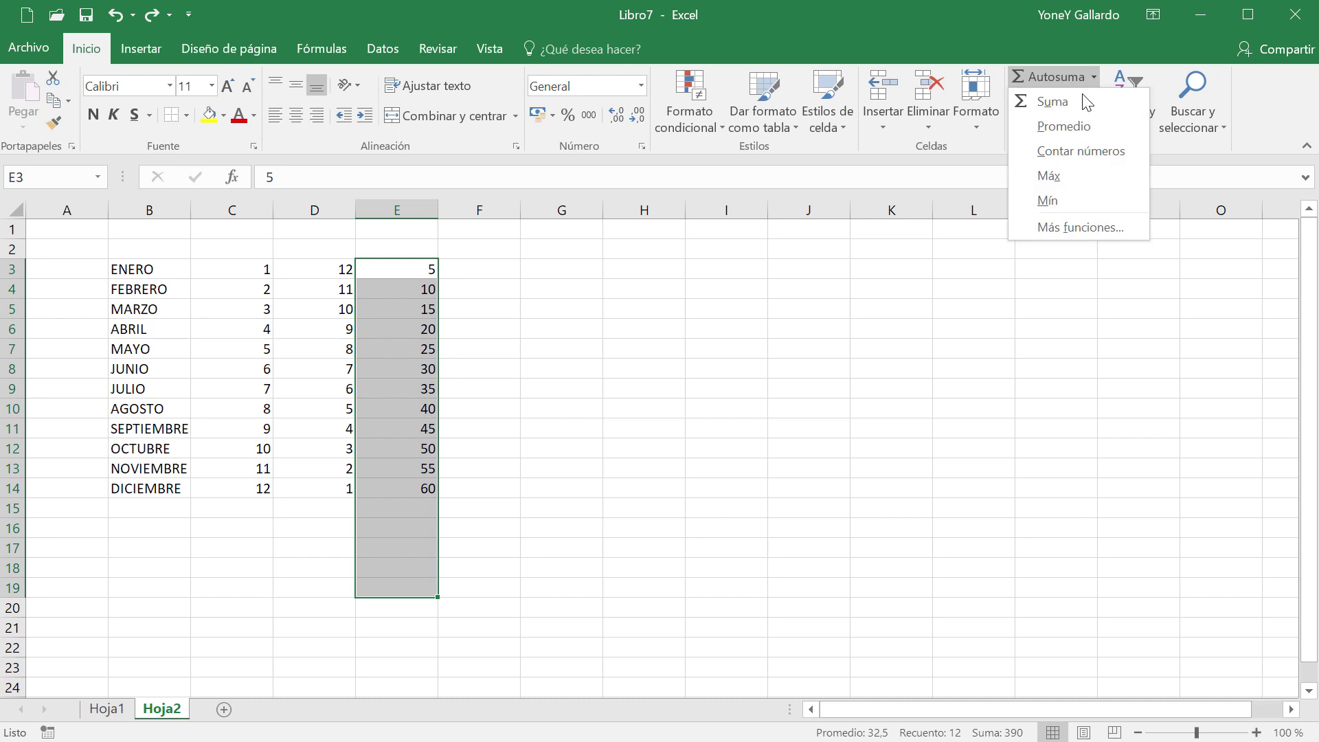
{"action": "left_click", "coordinate": [1078, 97]}
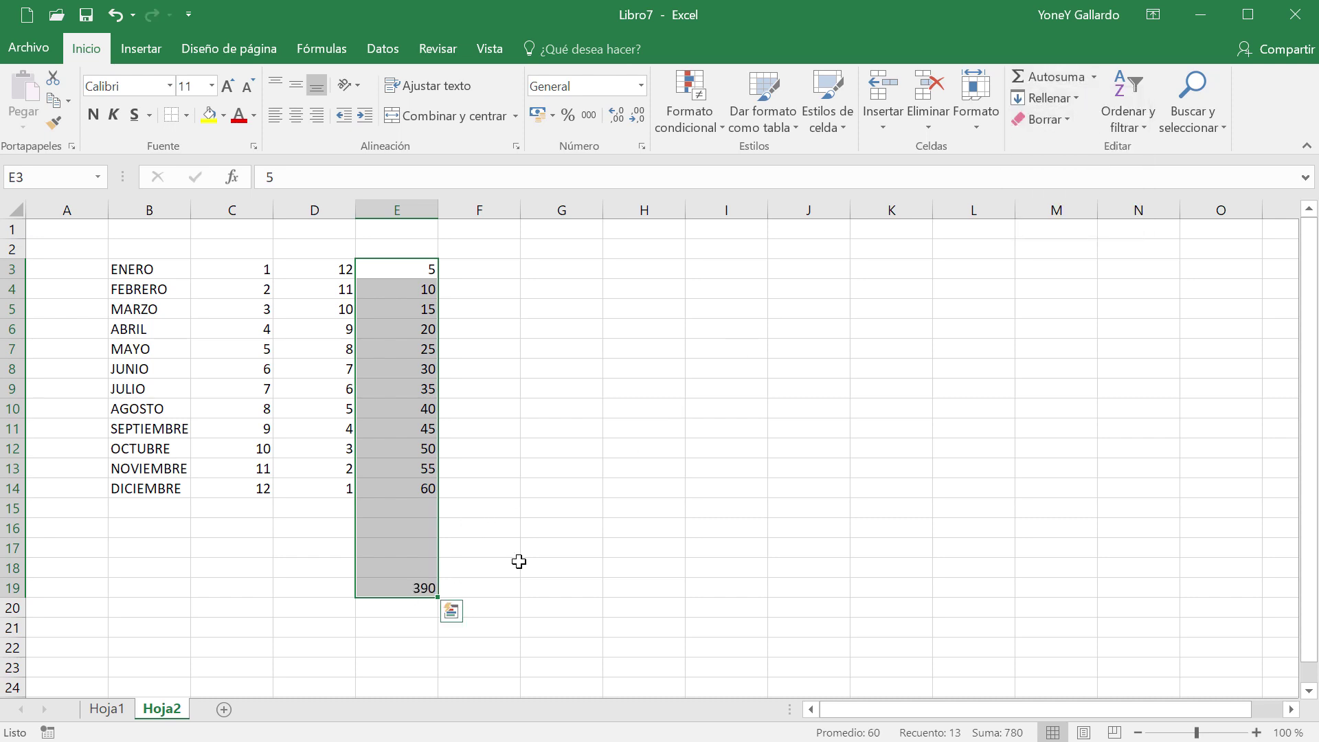
- Try adding a Promedio below the column E total, undo it, and clear the total from E19
{"action": "left_click", "coordinate": [1094, 76]}
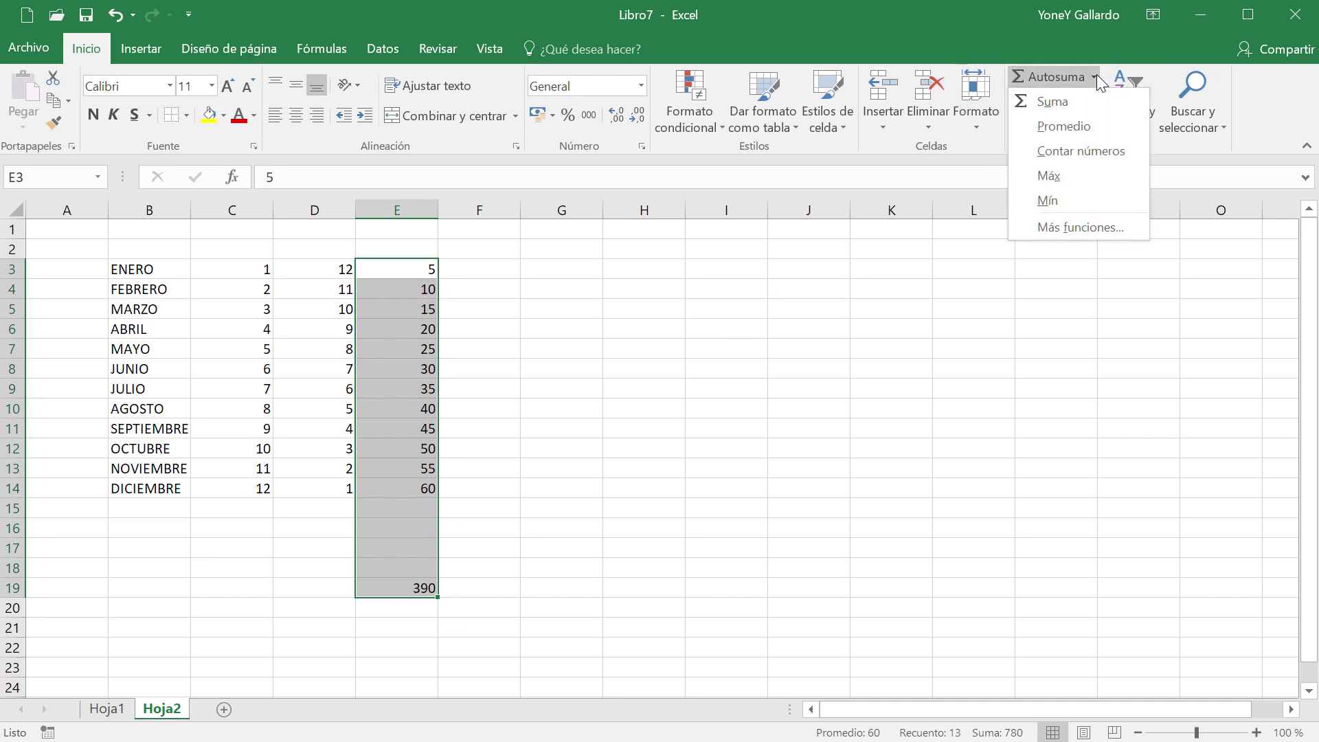
{"action": "left_click", "coordinate": [1066, 127]}
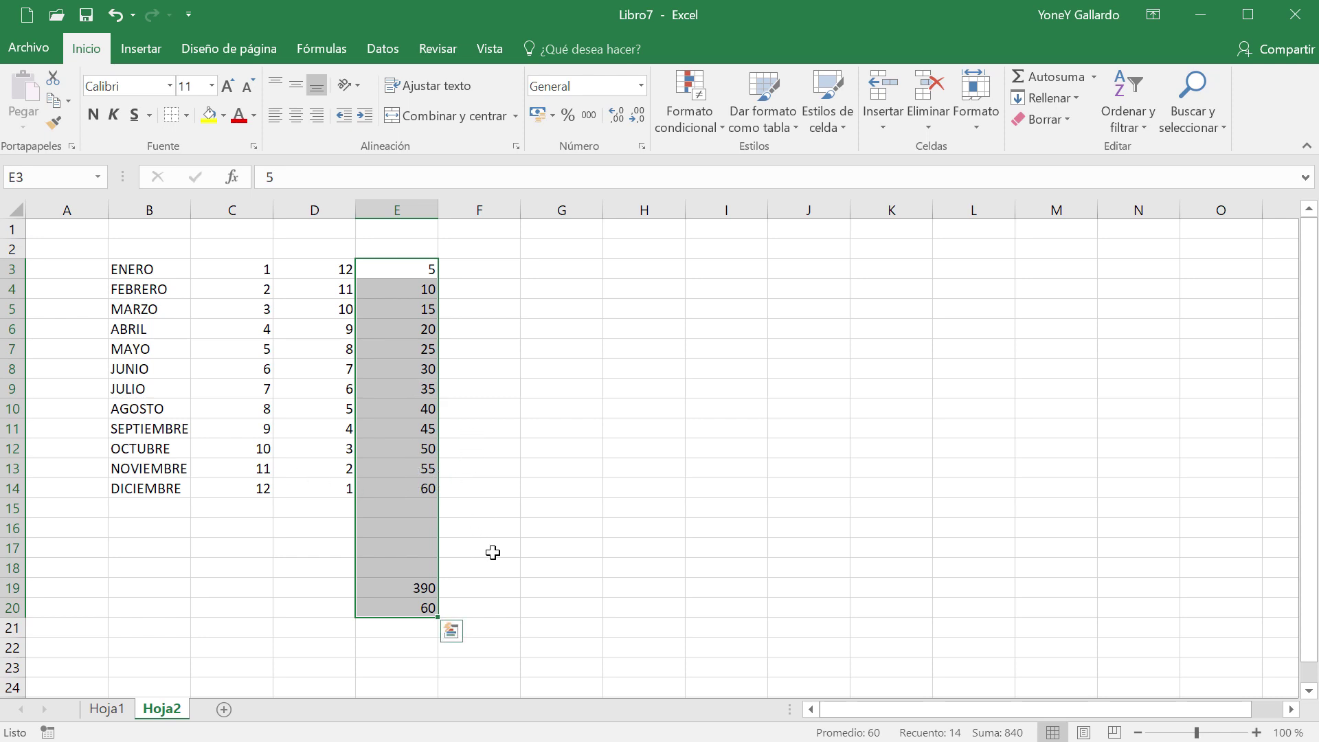
{"action": "key", "text": "ctrl+z"}
{"action": "left_click", "coordinate": [492, 573]}
{"action": "left_click", "coordinate": [414, 587]}
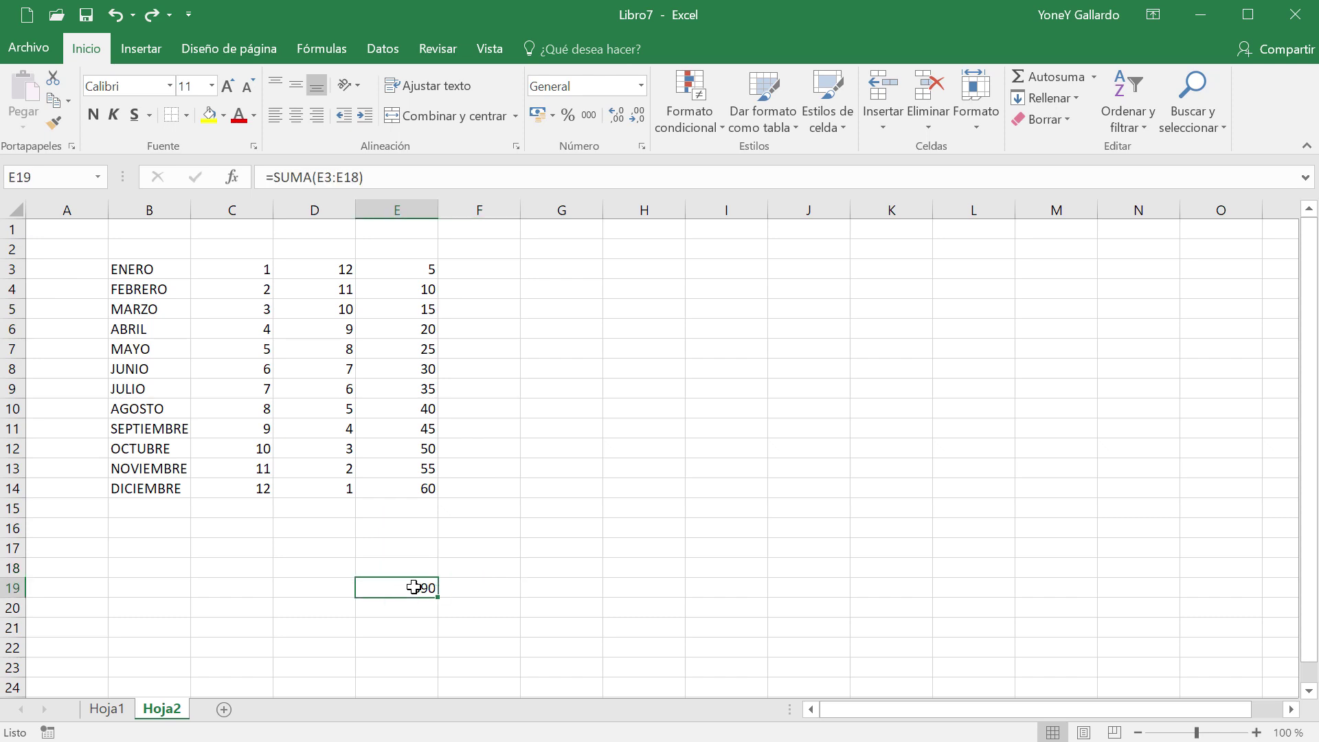
- Insert the Promedio of the column E values in E19 and delete the result
{"action": "left_click_drag", "start_coordinate": [412, 271], "coordinate": [393, 584]}
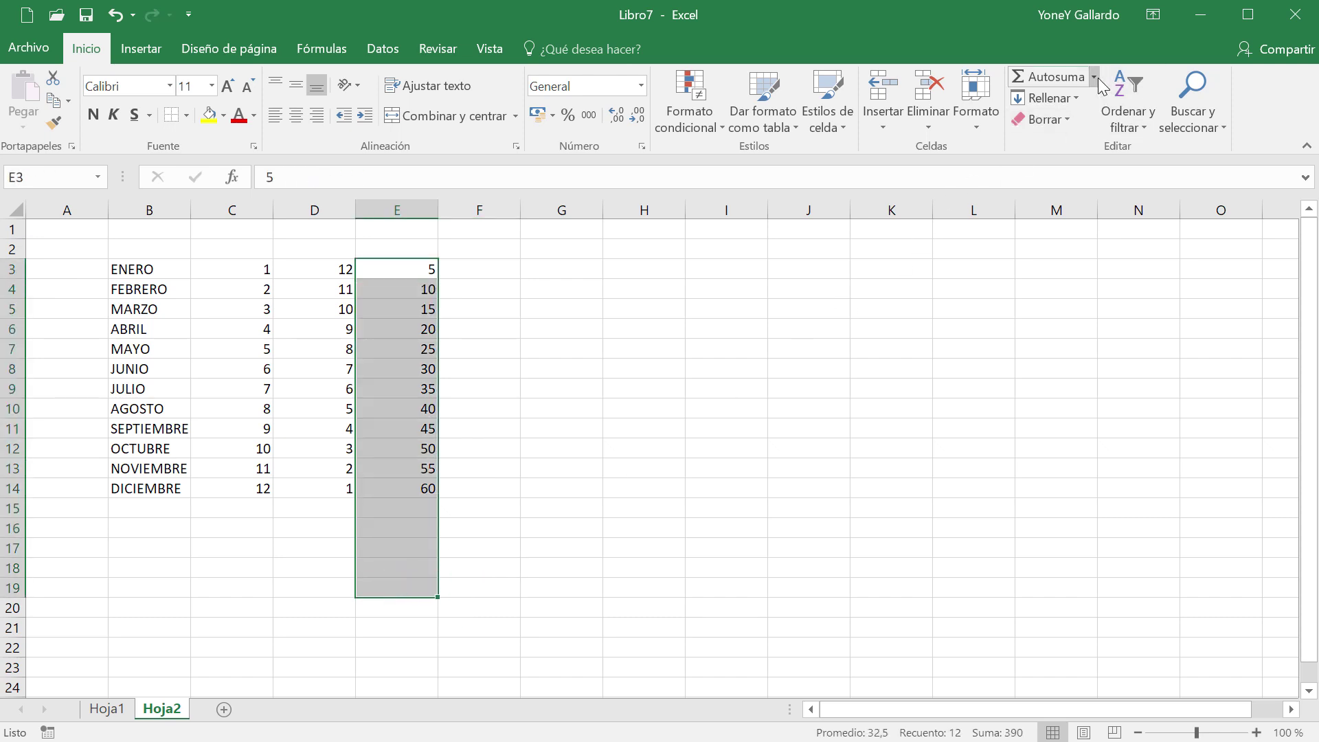
{"action": "left_click", "coordinate": [1098, 80]}
{"action": "left_click", "coordinate": [1079, 125]}
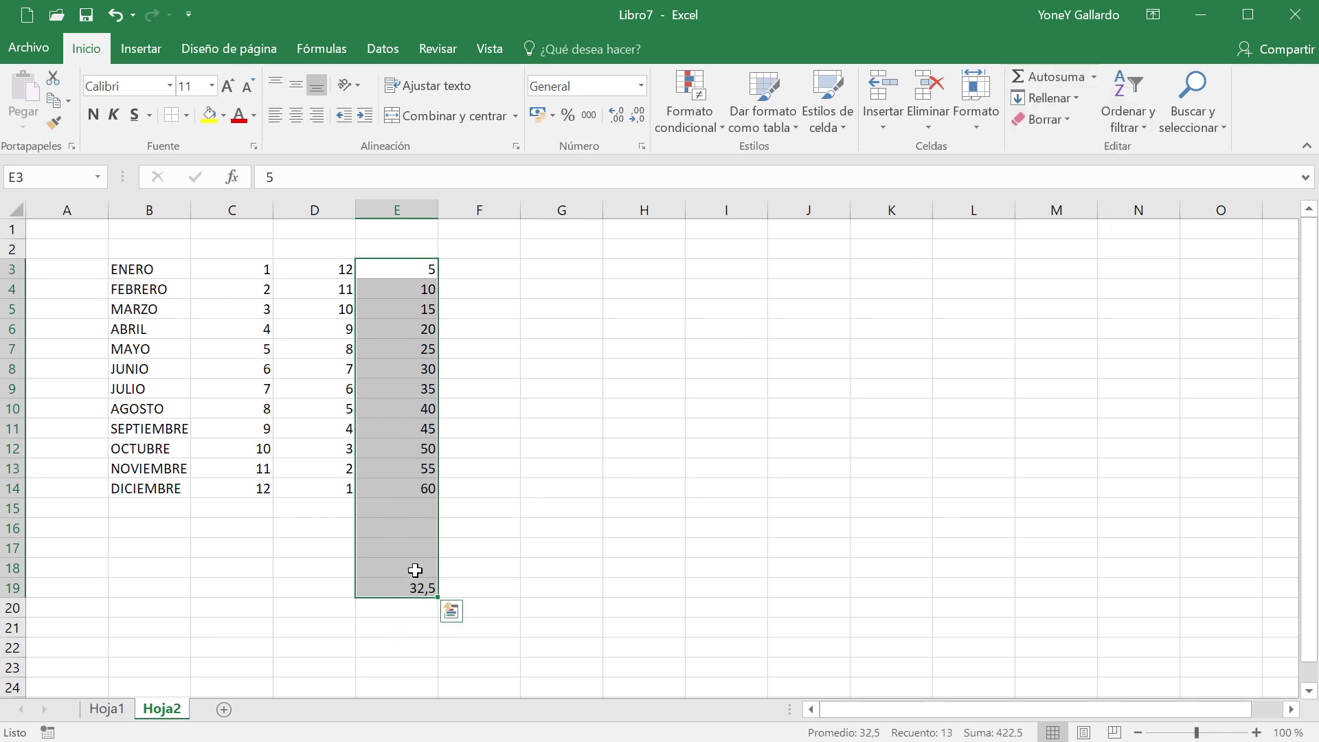
{"action": "left_click", "coordinate": [508, 593]}
{"action": "left_click", "coordinate": [412, 589]}
{"action": "key", "text": "Delete"}
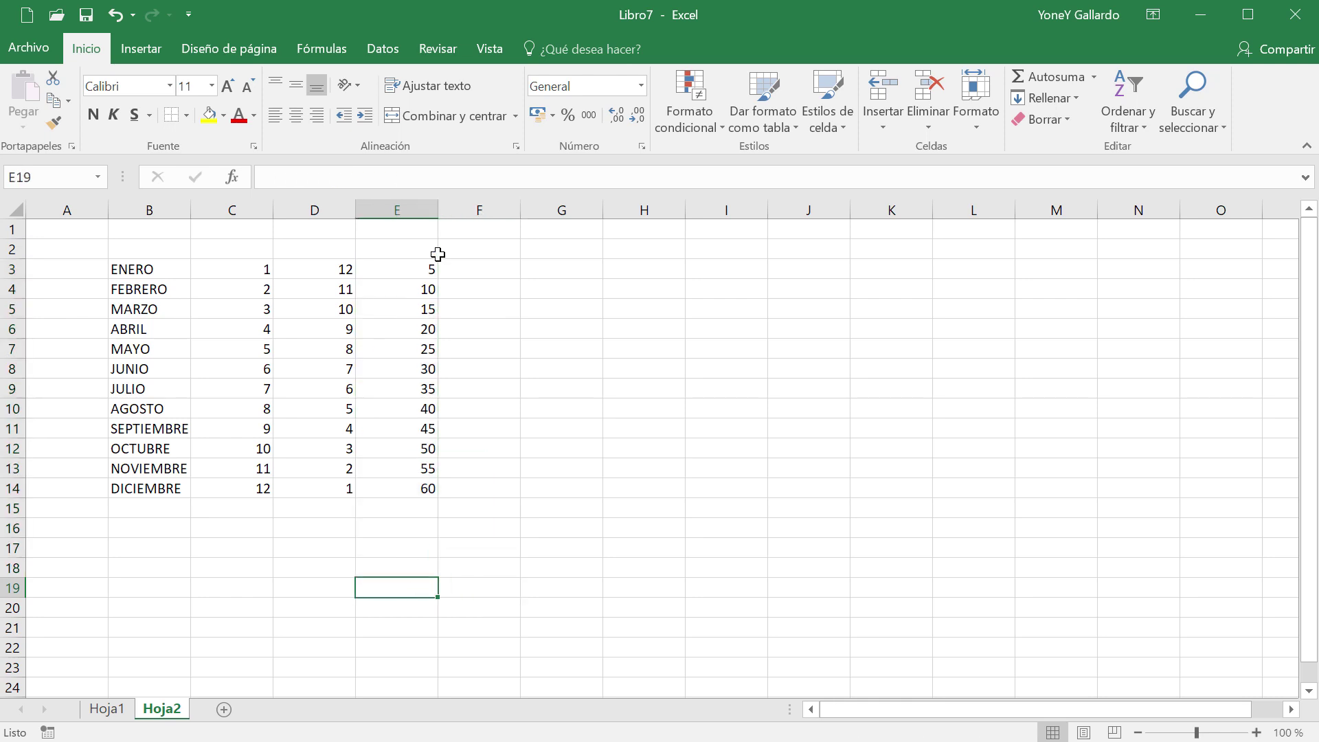
- Insert a Contar números count of the column E values in E19, check the blank cells E15:E18, and delete the result
{"action": "left_click_drag", "start_coordinate": [423, 272], "coordinate": [393, 589]}
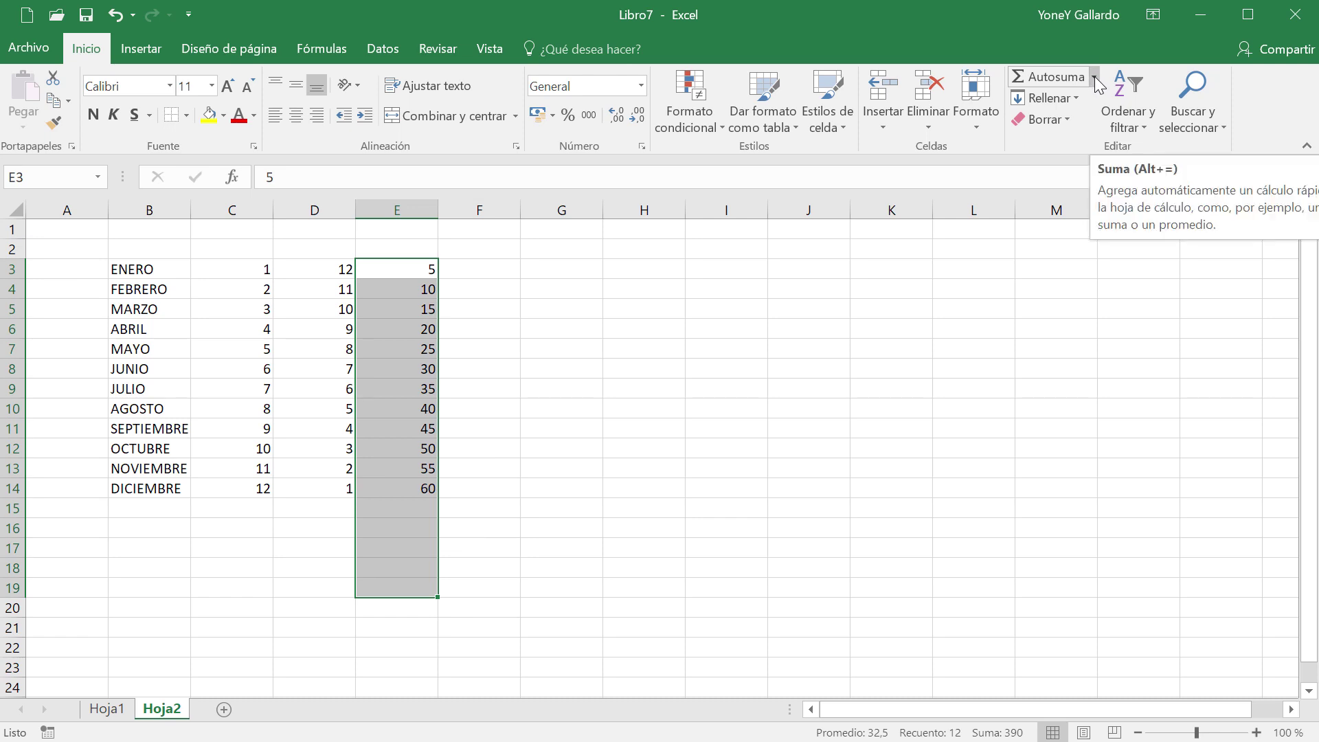
{"action": "left_click", "coordinate": [1094, 77]}
{"action": "left_click", "coordinate": [1091, 152]}
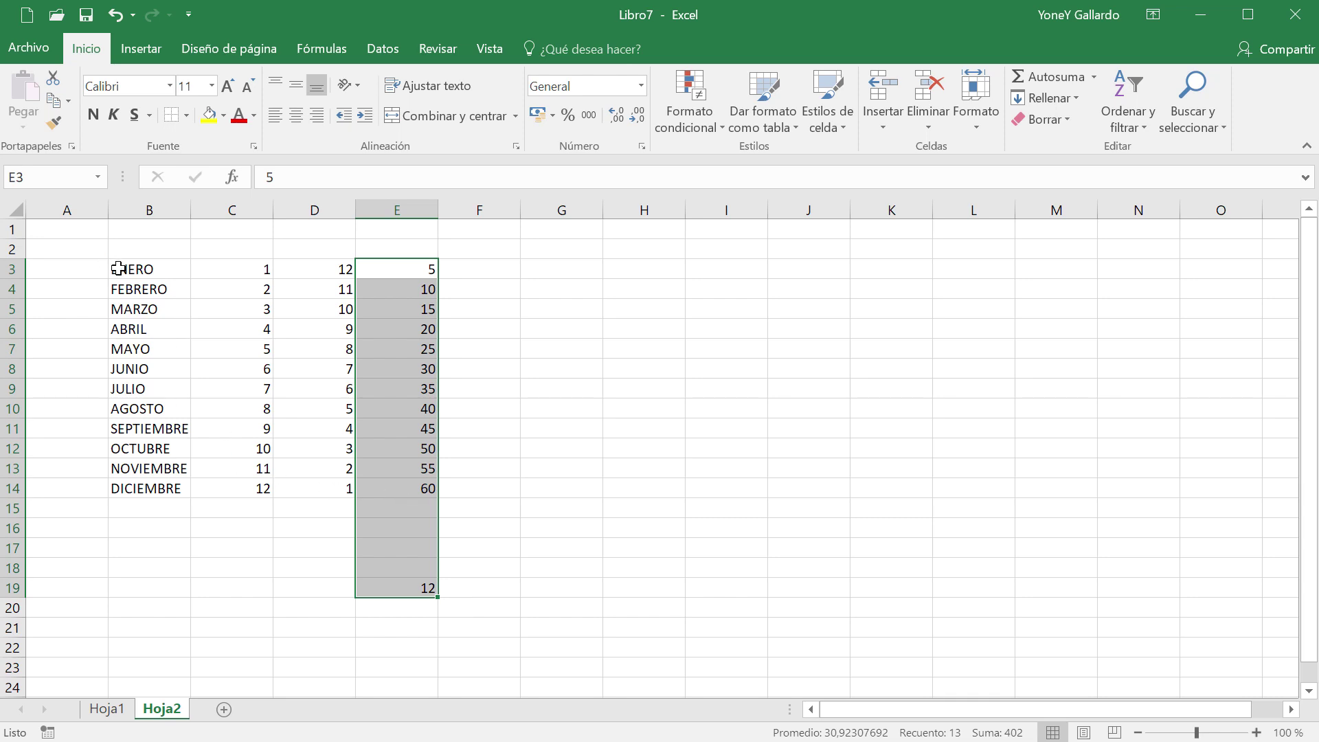
{"action": "left_click", "coordinate": [517, 565]}
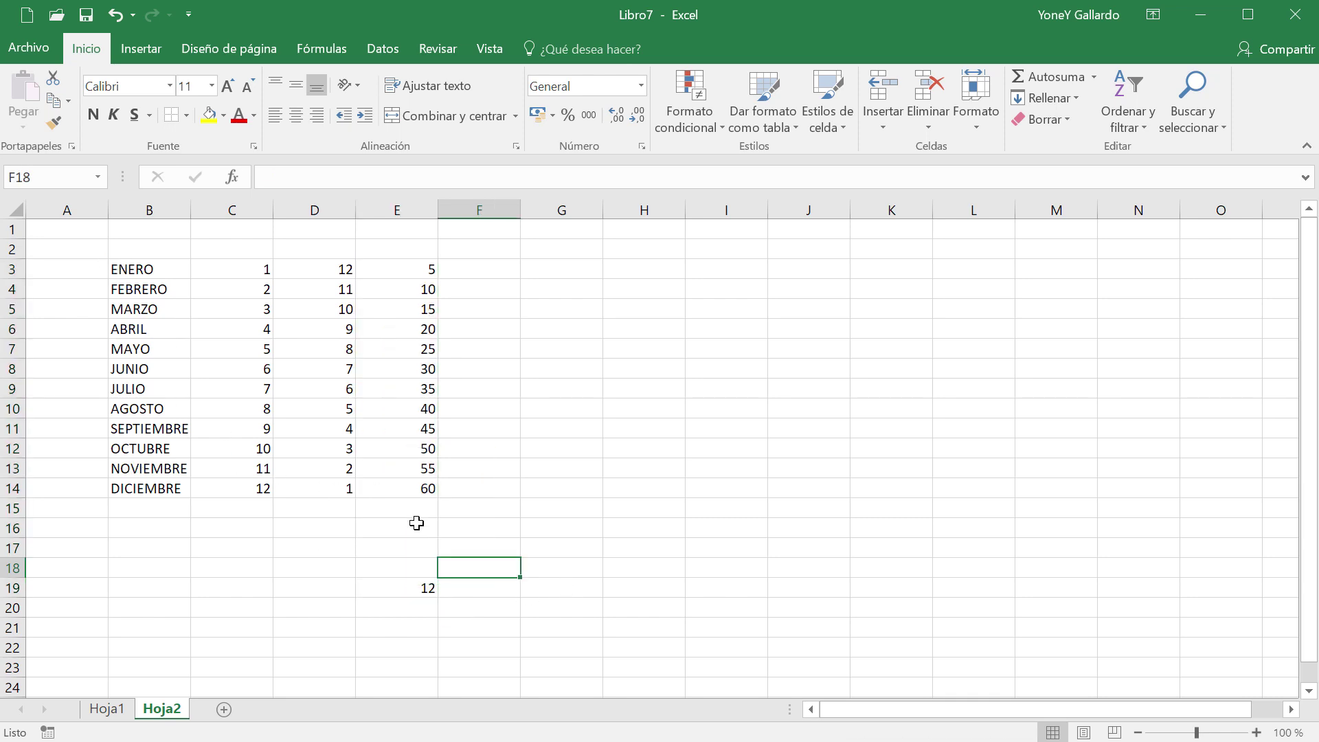
{"action": "left_click_drag", "start_coordinate": [402, 509], "coordinate": [388, 563]}
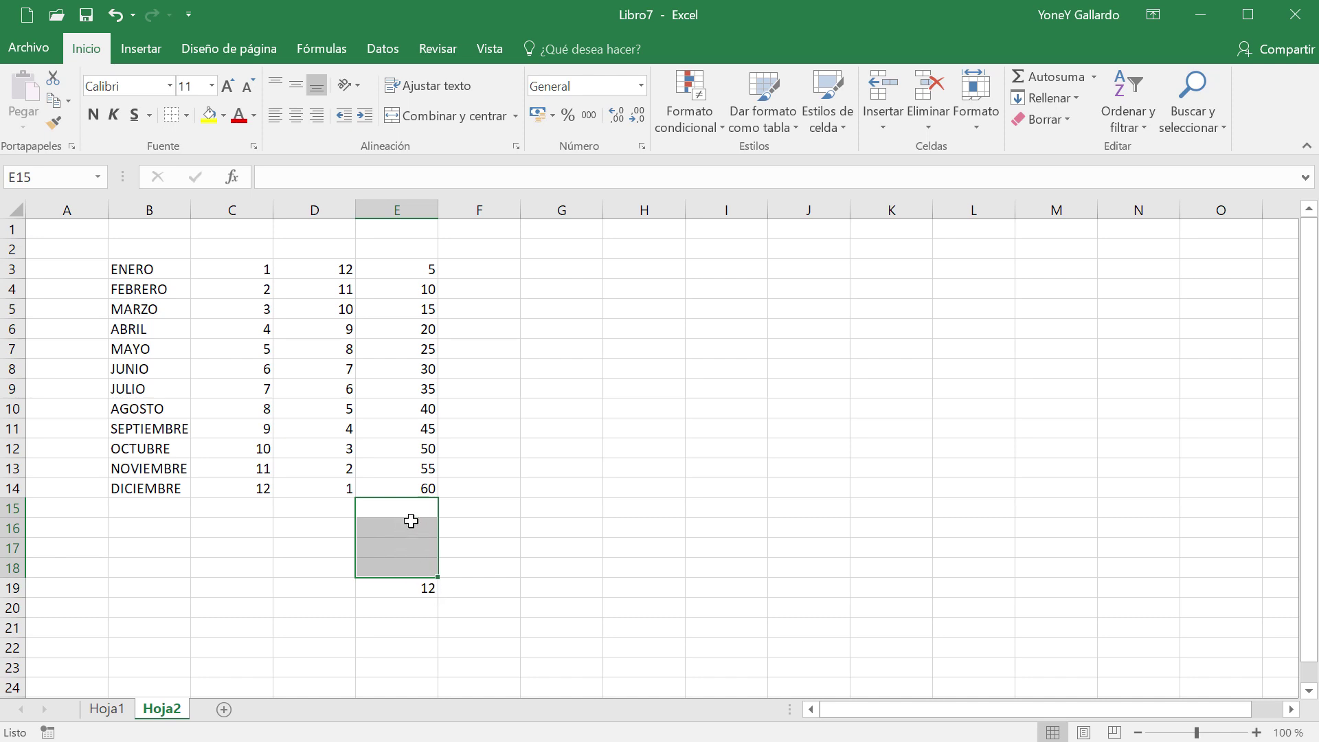
{"action": "left_click", "coordinate": [526, 546]}
{"action": "left_click", "coordinate": [412, 585]}
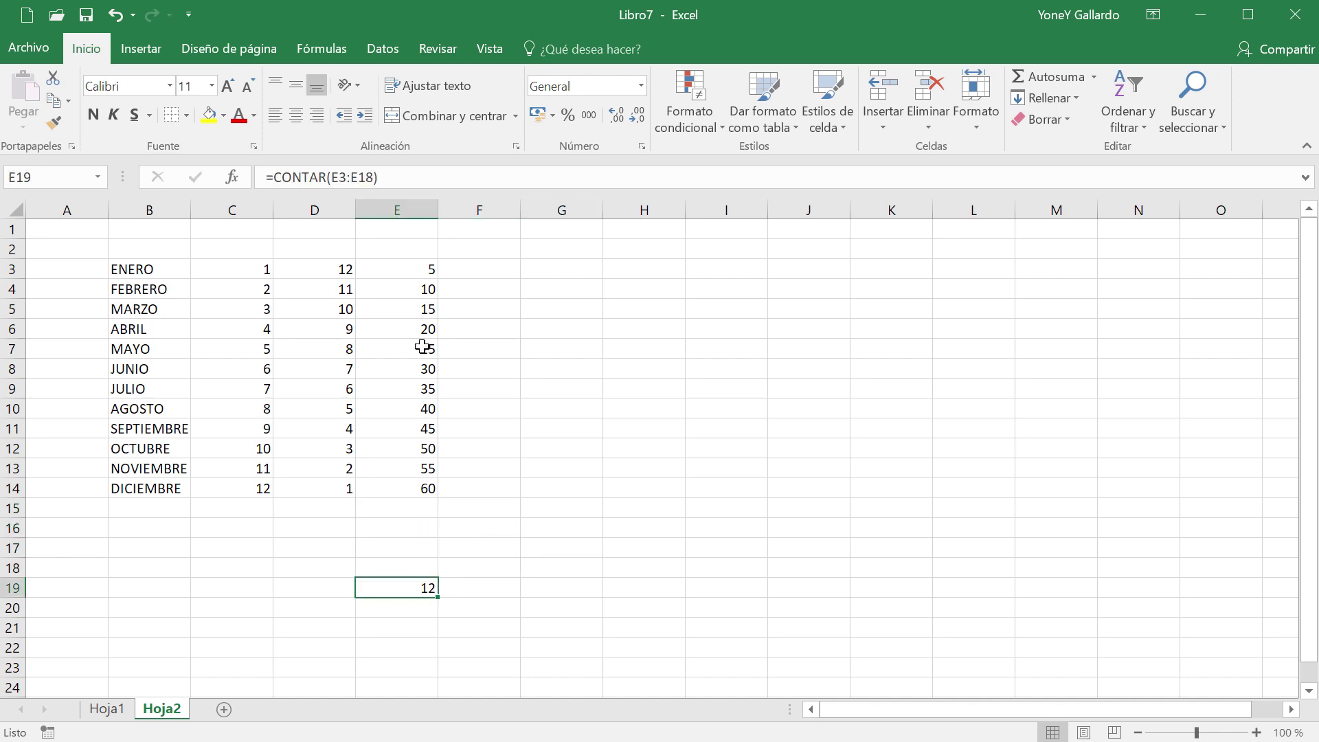
{"action": "key", "text": "Delete"}
- Insert the Máx of the column E values in E18
{"action": "left_click_drag", "start_coordinate": [405, 270], "coordinate": [409, 574]}
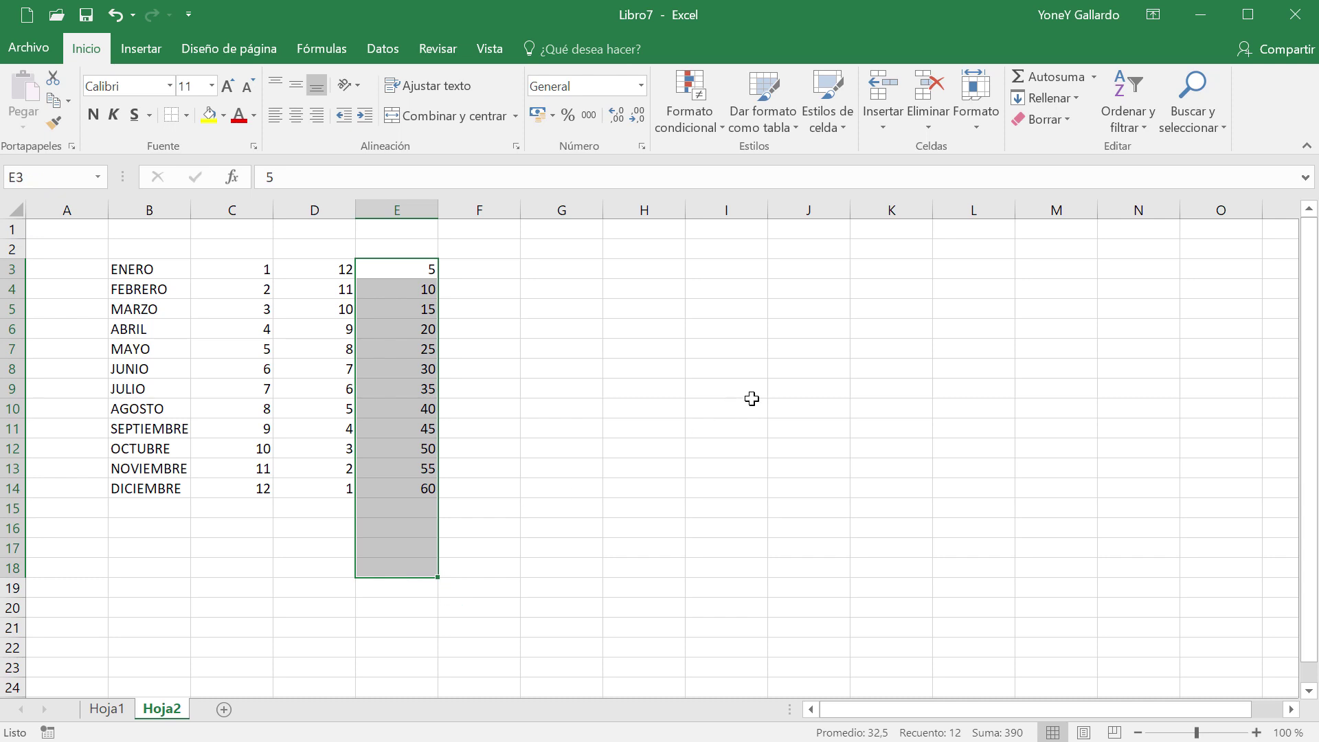
{"action": "left_click", "coordinate": [1094, 77]}
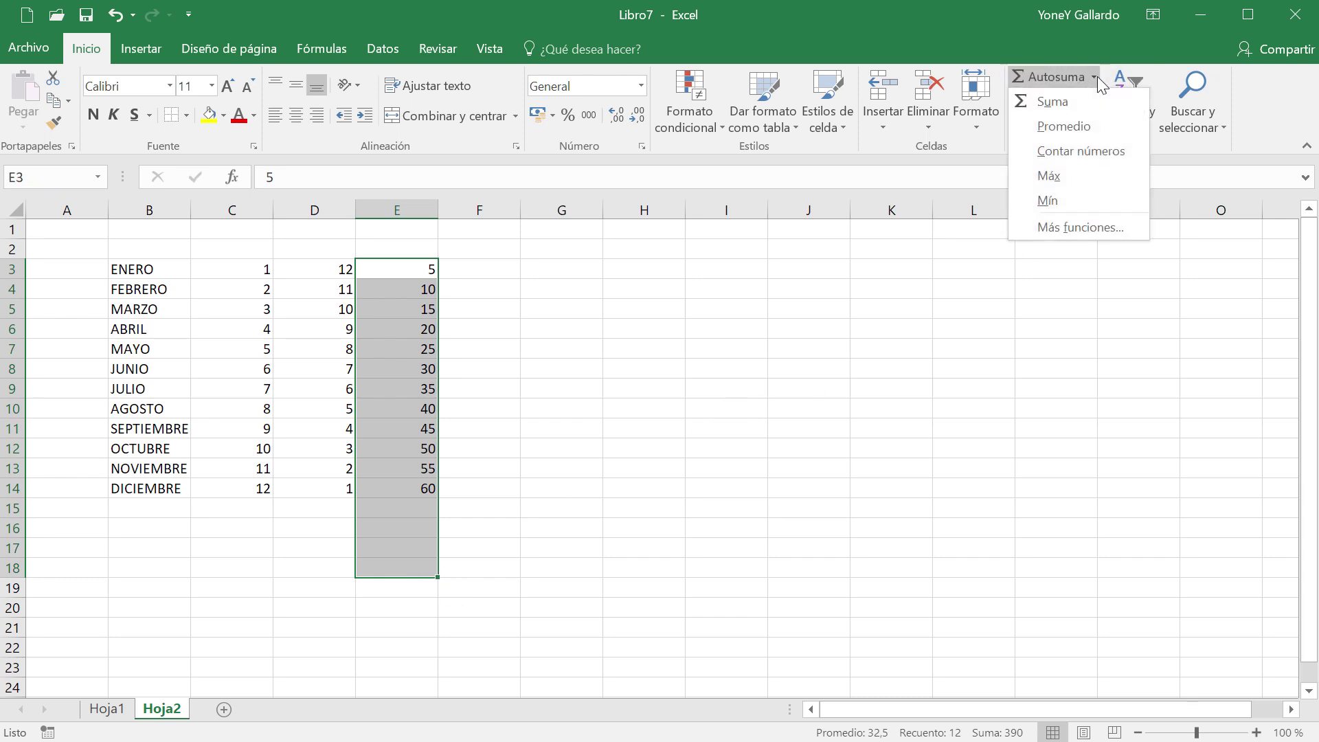
{"action": "left_click", "coordinate": [1065, 173]}
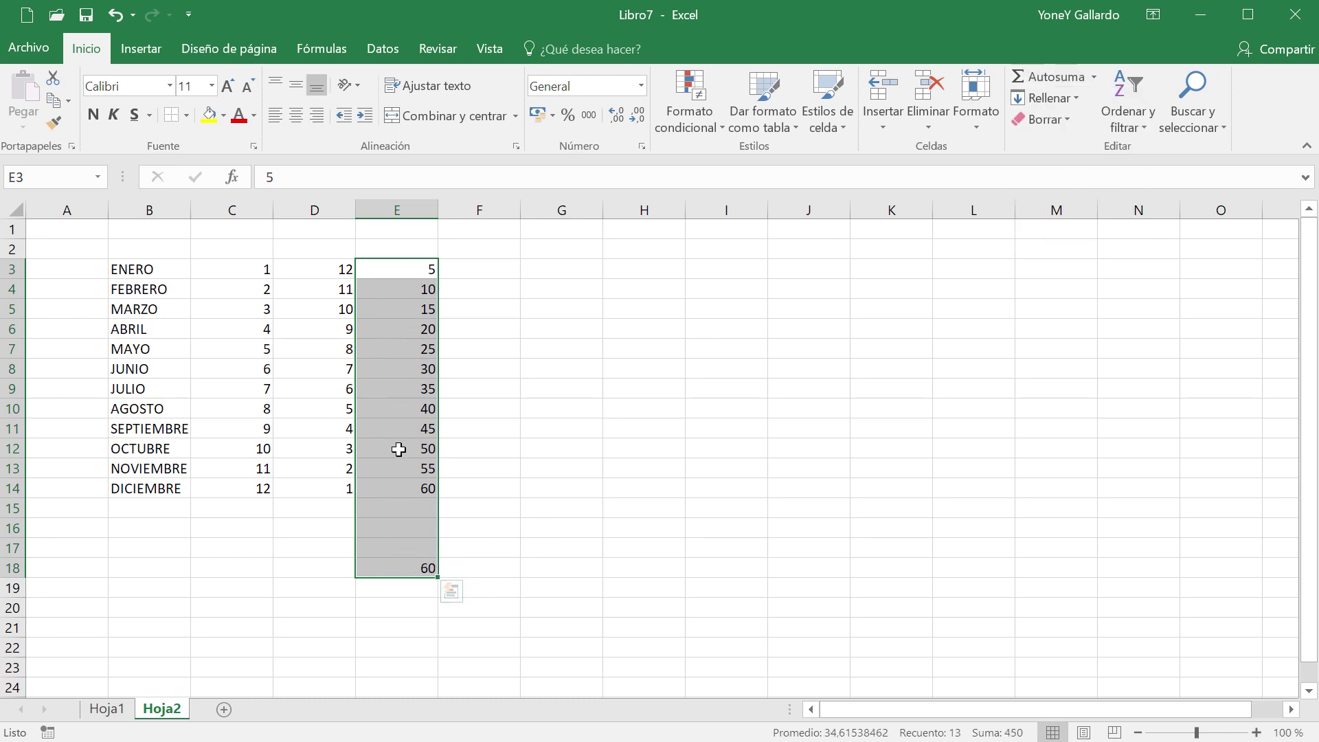
- Clear the maximum result from cell E18 below the column E values
{"action": "left_click", "coordinate": [534, 575]}
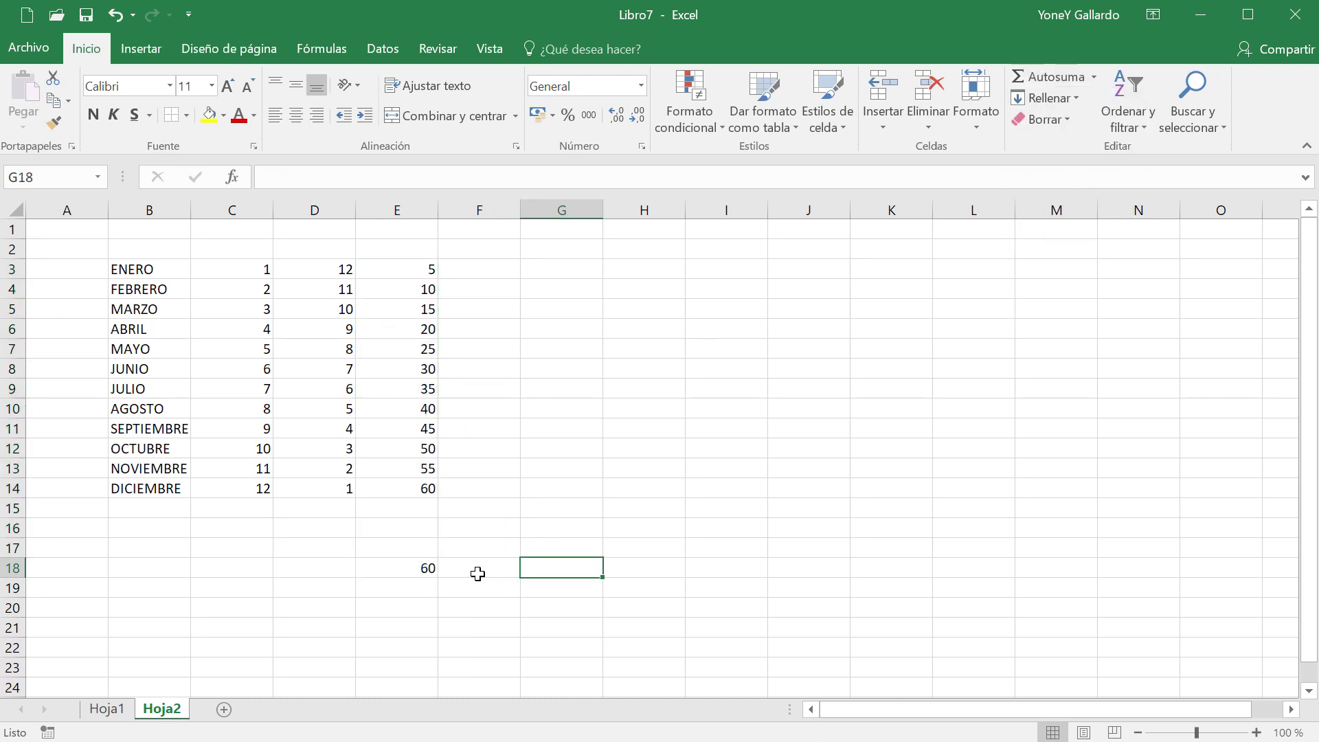
{"action": "left_click", "coordinate": [418, 564]}
{"action": "key", "text": "Delete"}
- Calculate the minimum of the column E values in cell E18 and clear that result
{"action": "left_click_drag", "start_coordinate": [411, 272], "coordinate": [421, 570]}
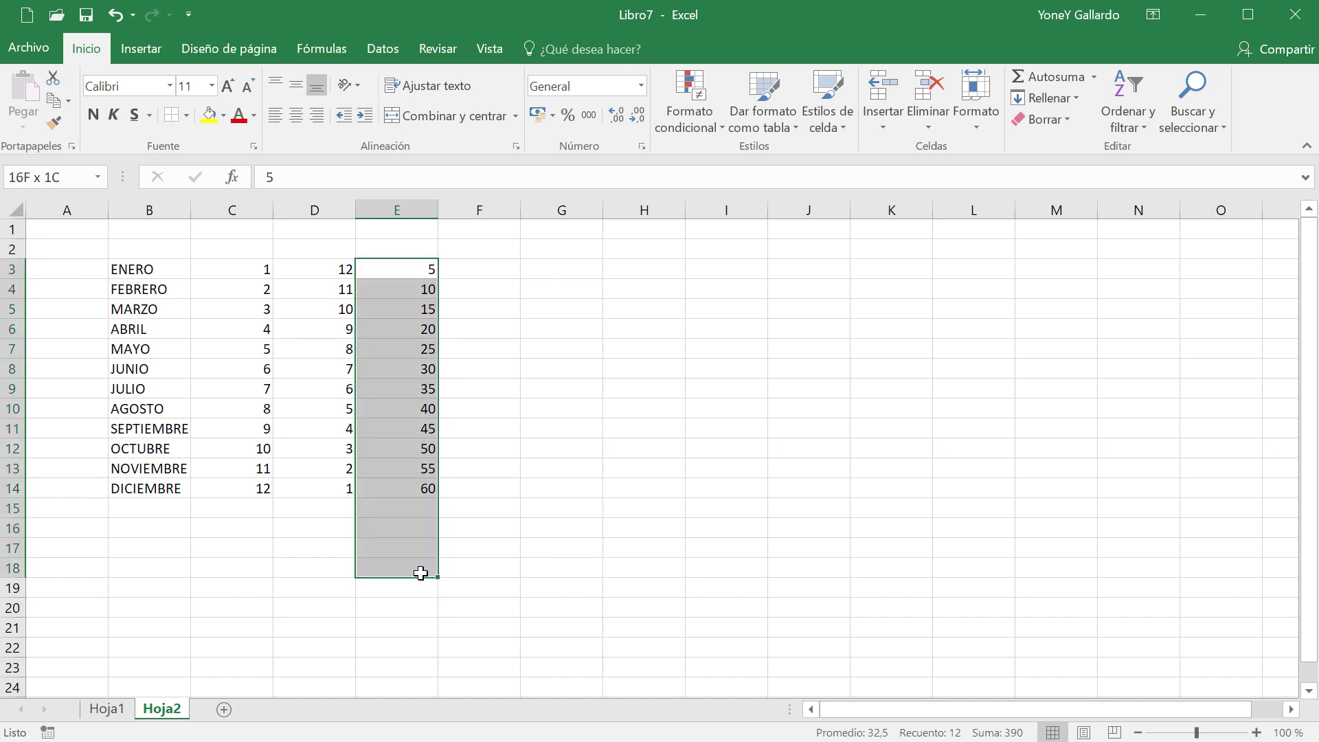
{"action": "left_click", "coordinate": [1093, 76]}
{"action": "left_click", "coordinate": [1075, 203]}
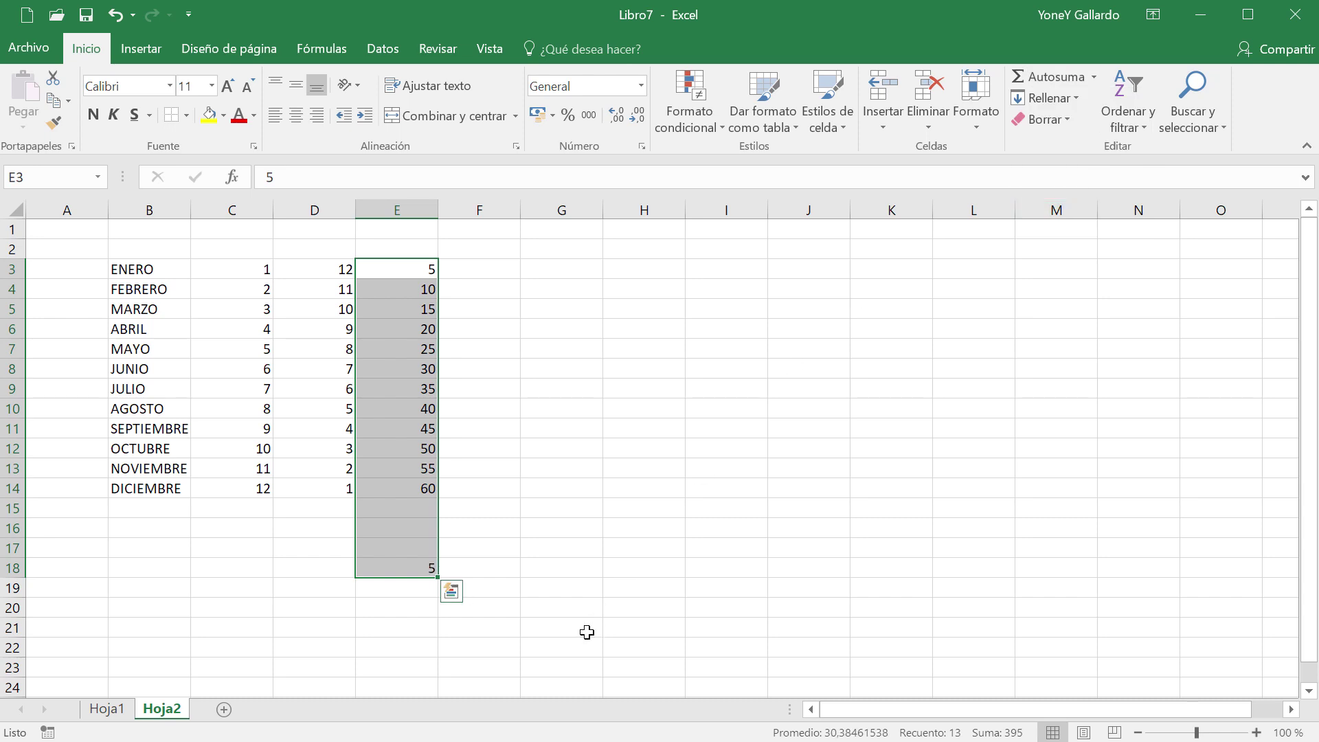
{"action": "left_click", "coordinate": [586, 630]}
{"action": "left_click", "coordinate": [426, 568]}
{"action": "key", "text": "Delete"}
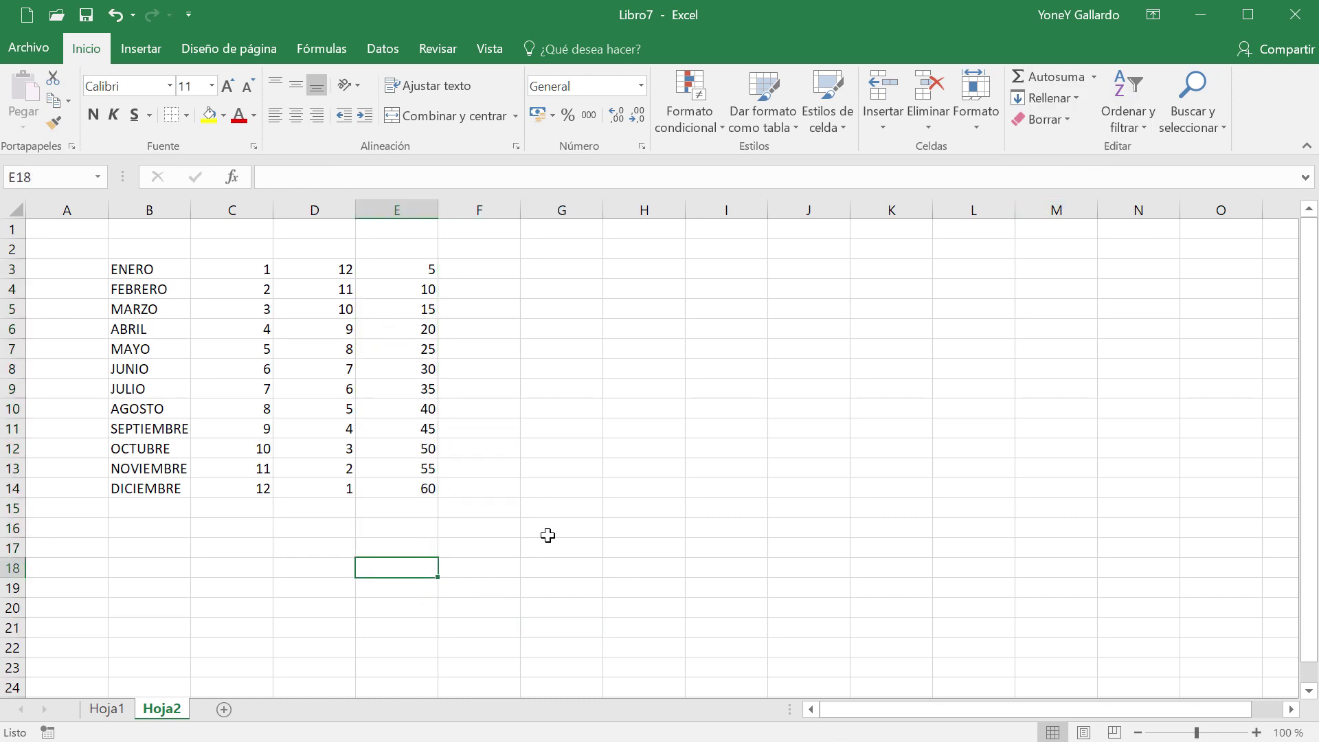
{"action": "left_click_drag", "start_coordinate": [397, 270], "coordinate": [396, 351]}
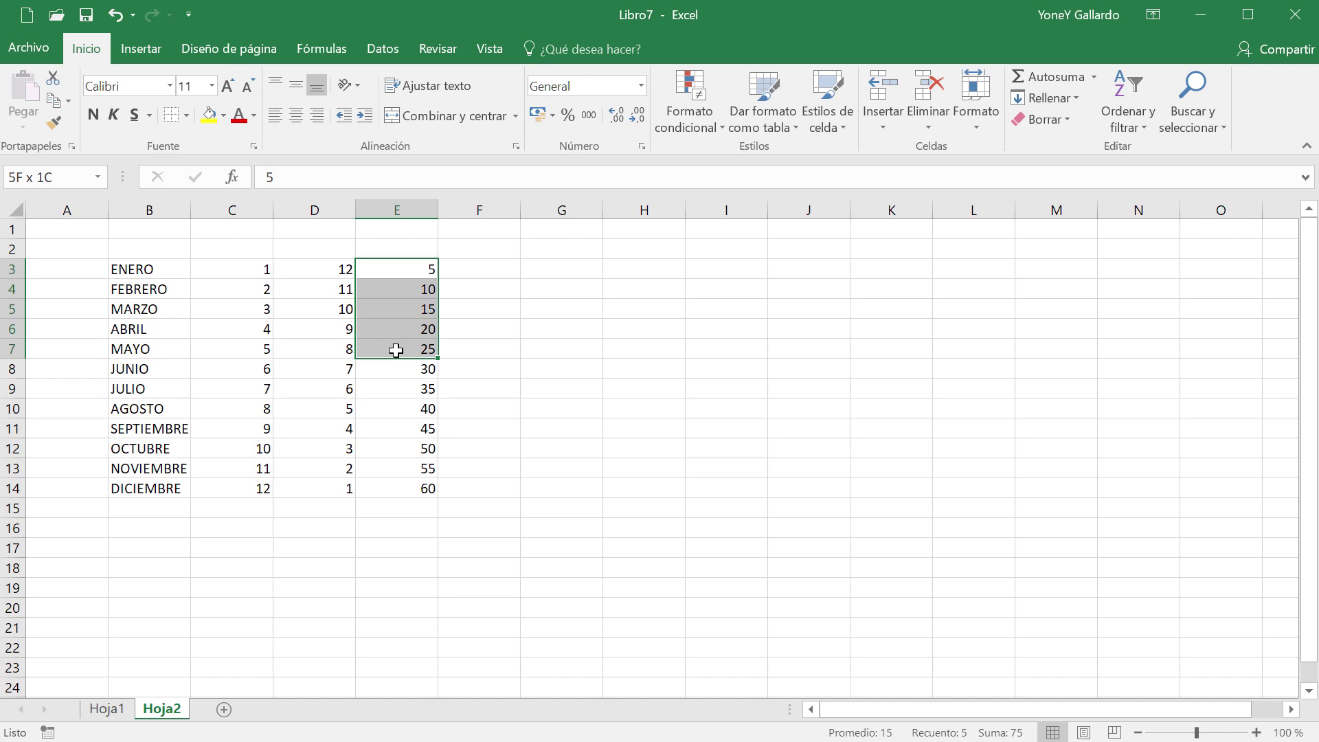
{"action": "left_click_drag", "start_coordinate": [396, 351], "coordinate": [383, 495]}
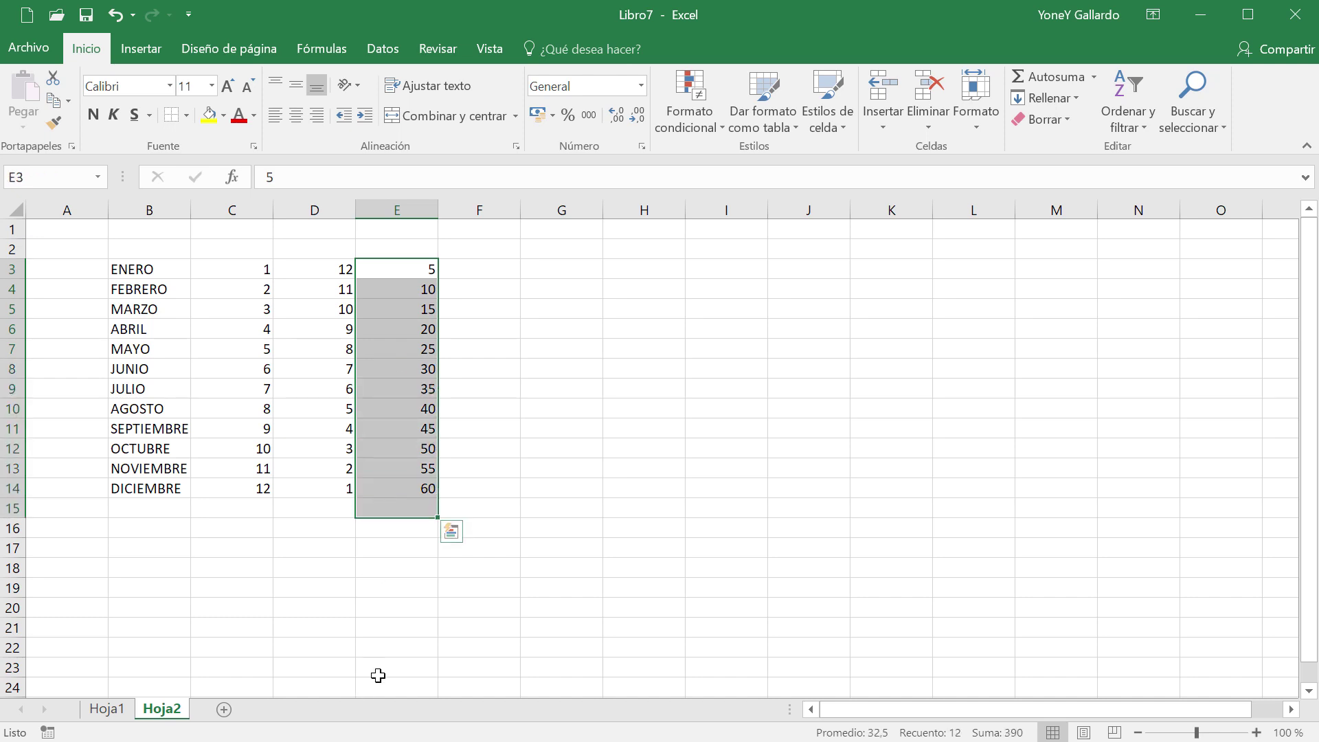
{"action": "left_click", "coordinate": [557, 647]}
{"action": "left_click_drag", "start_coordinate": [408, 274], "coordinate": [390, 495]}
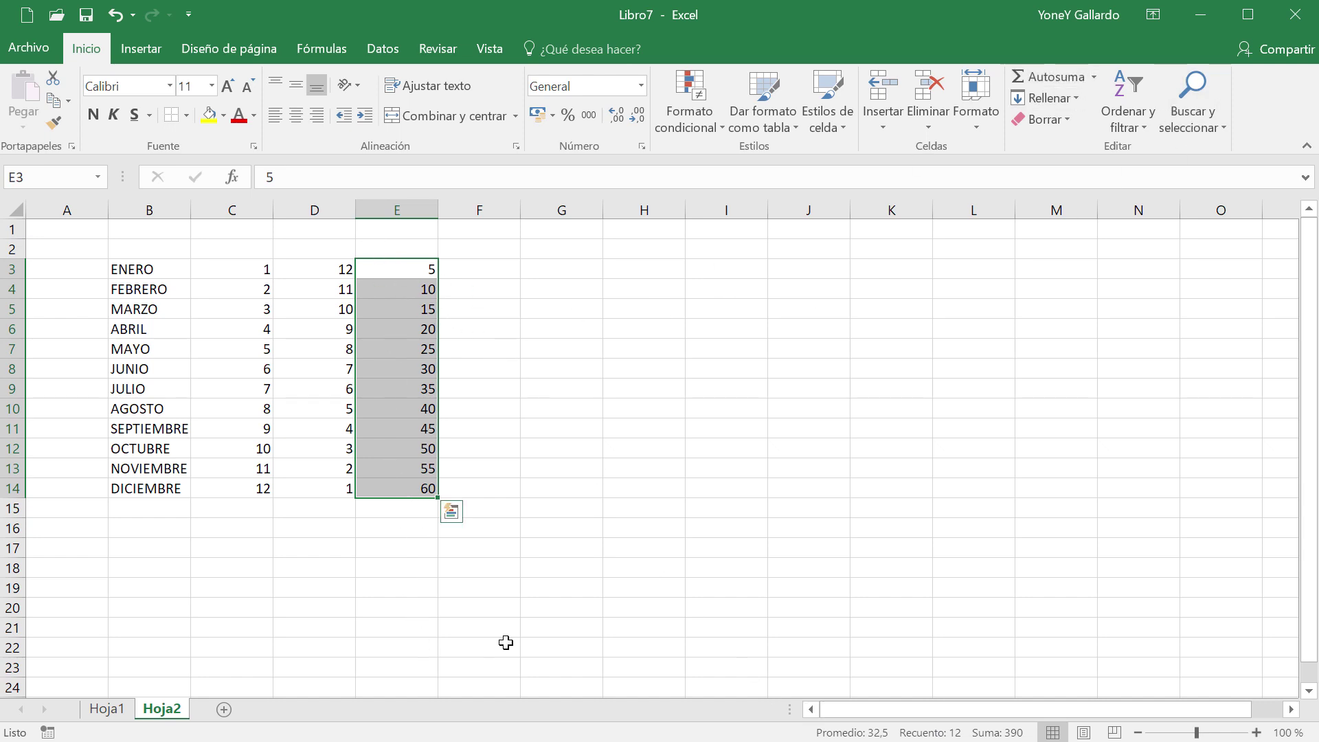
{"action": "left_click", "coordinate": [551, 583]}
{"action": "left_click_drag", "start_coordinate": [414, 268], "coordinate": [410, 583]}
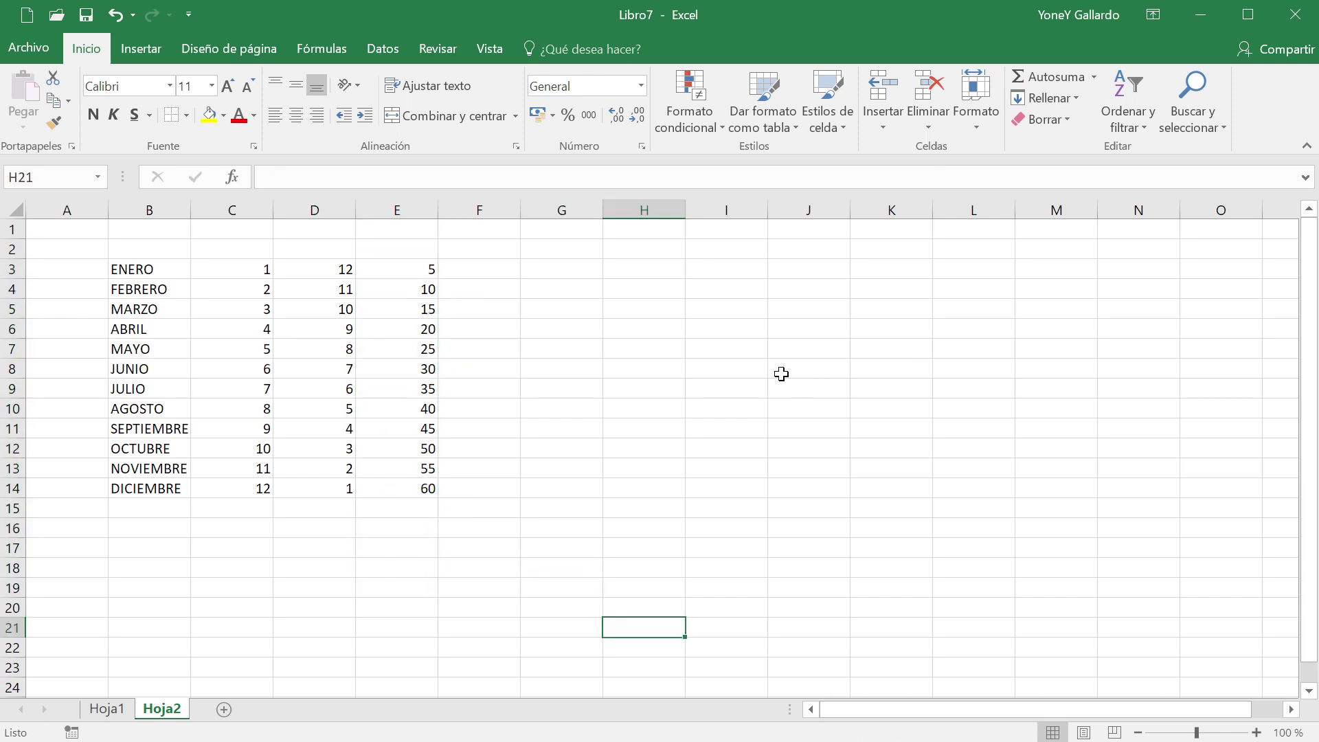
{"action": "left_click", "coordinate": [574, 438]}
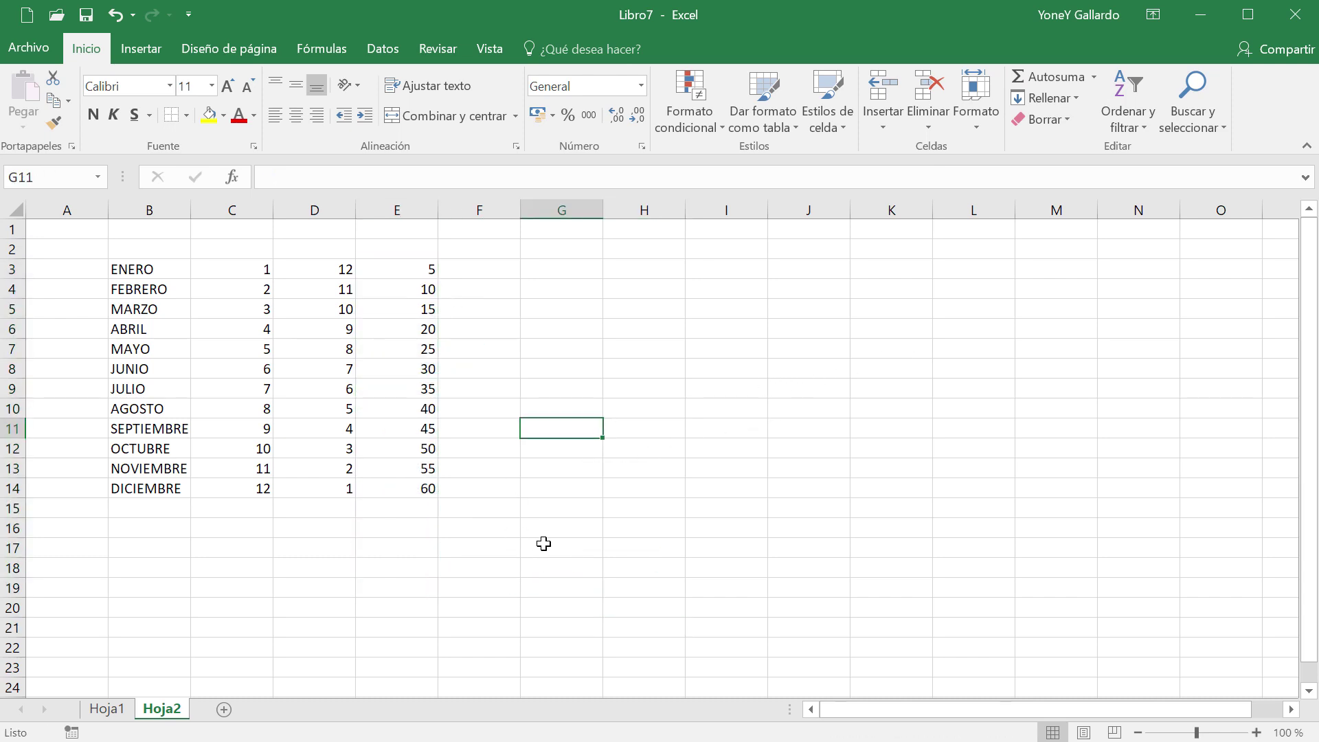
- Insert the SUMA function in cell H3 to add the range E3:E14
{"action": "left_click", "coordinate": [639, 271]}
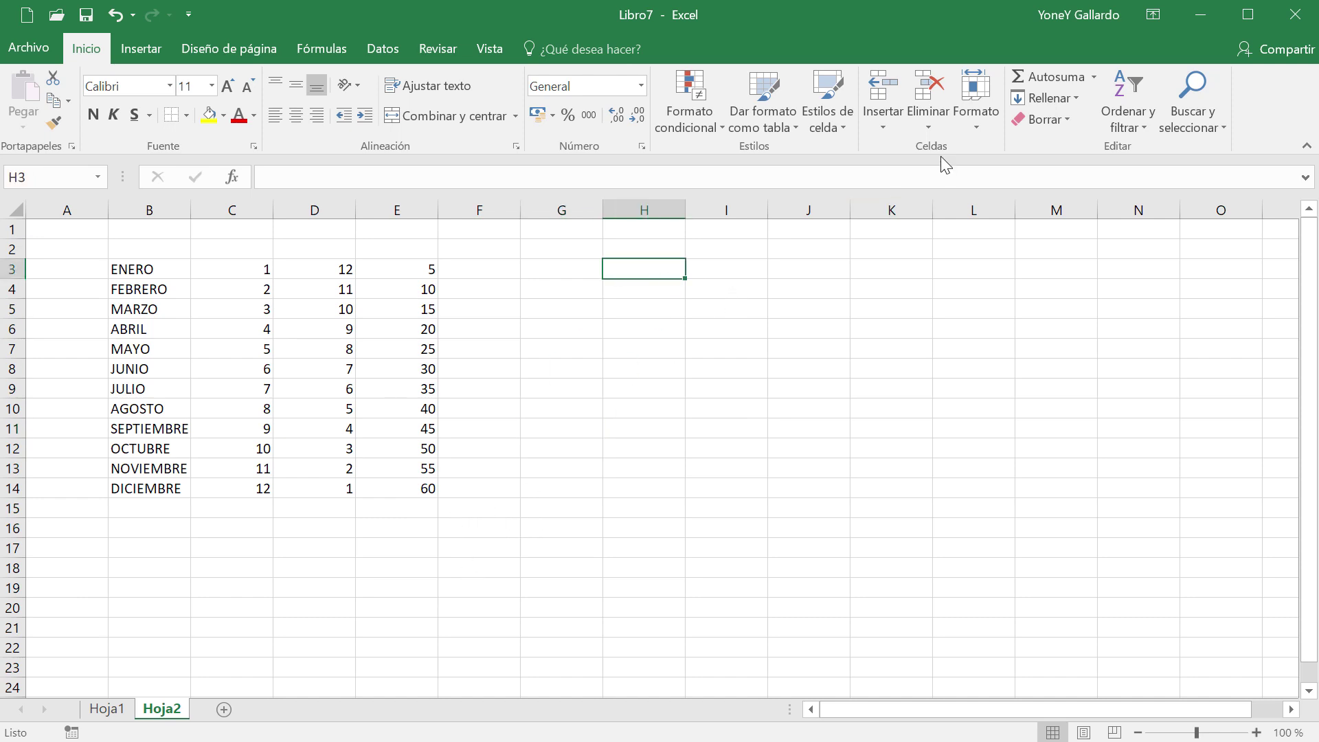
{"action": "left_click", "coordinate": [1094, 75]}
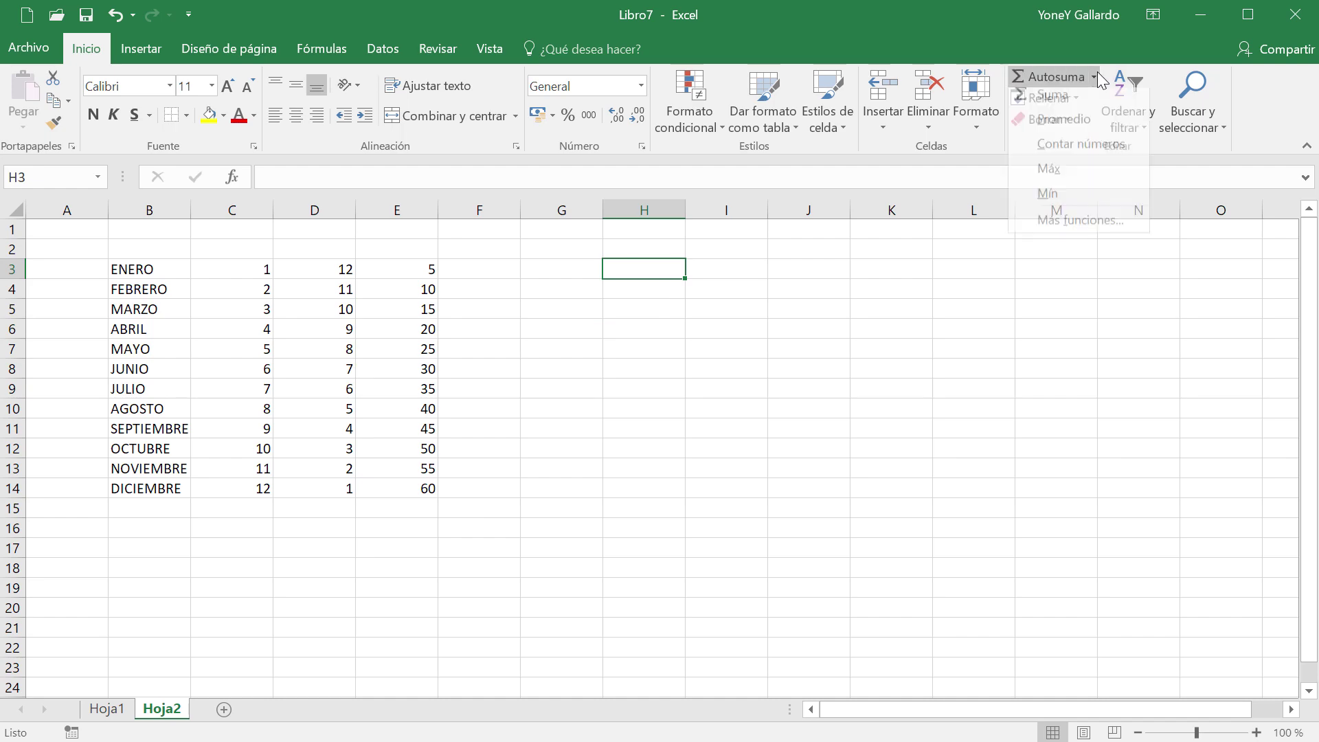
{"action": "left_click", "coordinate": [1077, 225]}
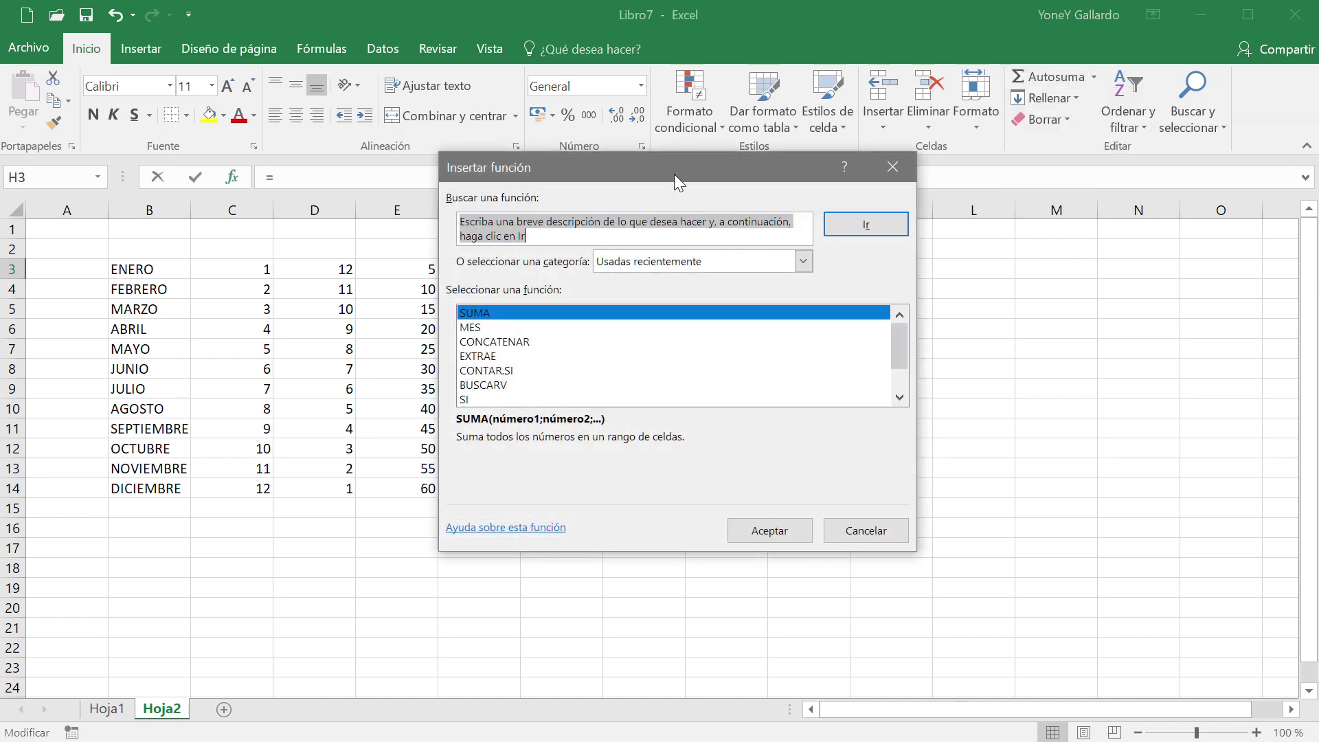
{"action": "left_click_drag", "start_coordinate": [674, 174], "coordinate": [1103, 236]}
{"action": "left_click", "coordinate": [853, 371]}
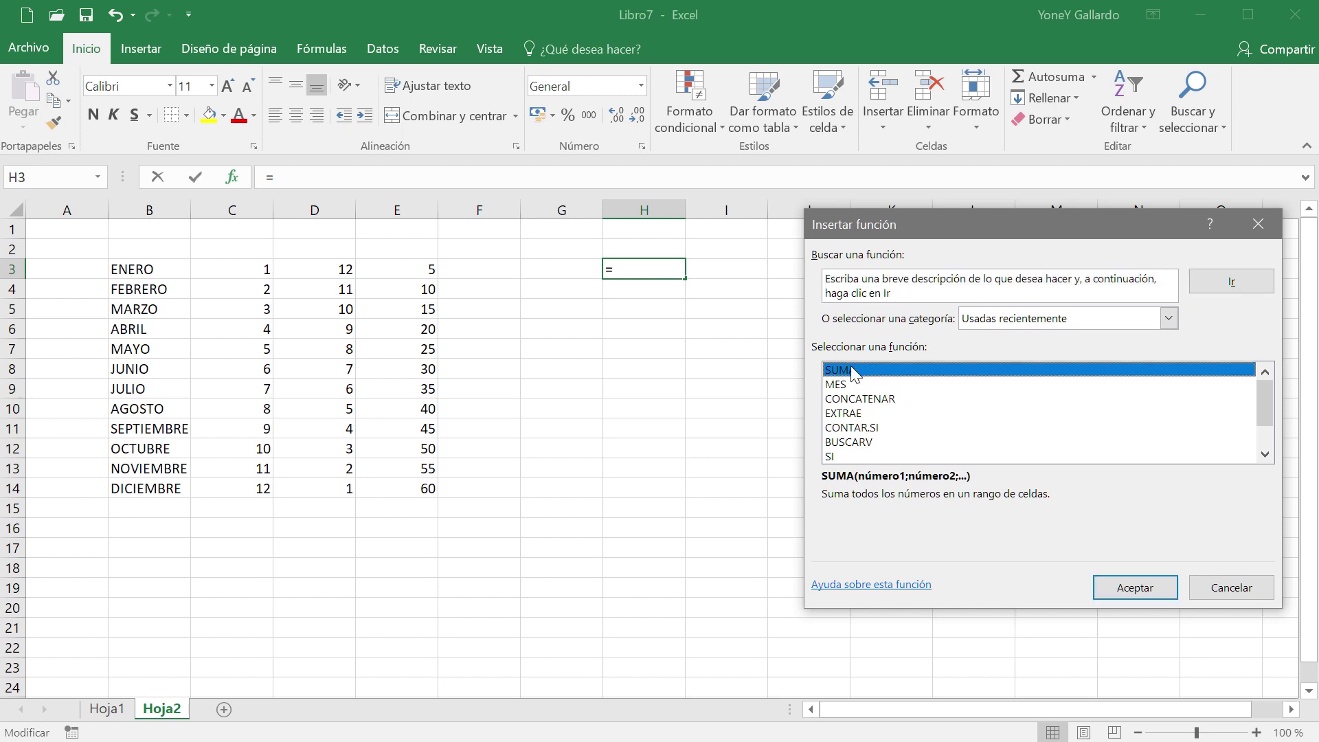
{"action": "left_click", "coordinate": [1129, 588]}
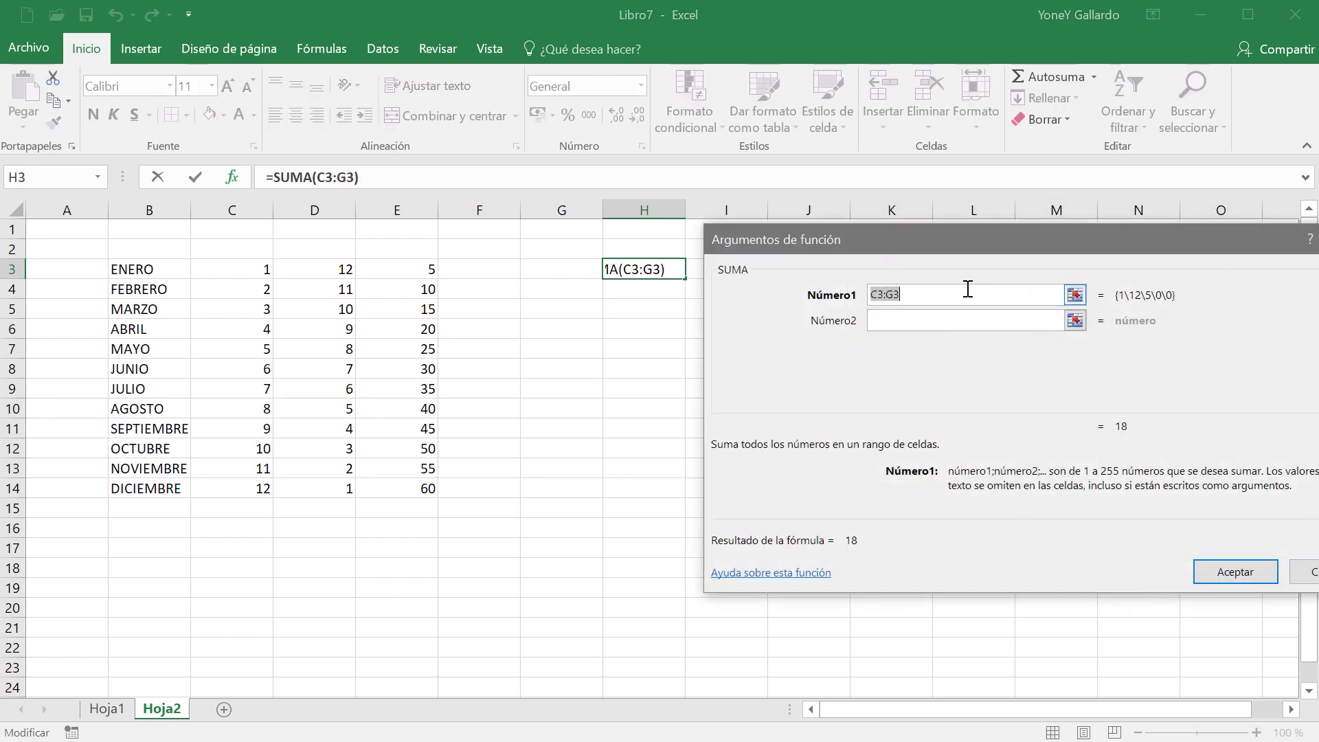
{"action": "left_click_drag", "start_coordinate": [398, 251], "coordinate": [416, 489]}
{"action": "left_click", "coordinate": [413, 271]}
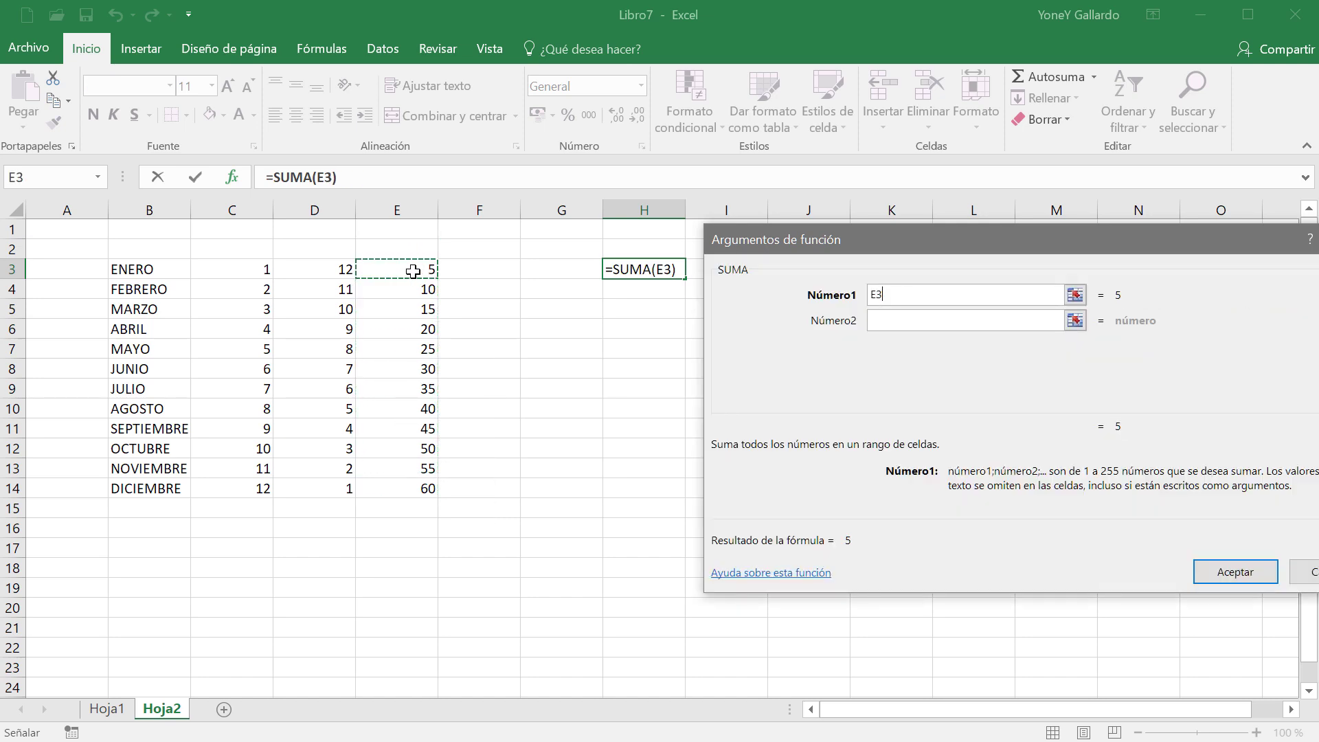
{"action": "left_click_drag", "start_coordinate": [412, 271], "coordinate": [398, 482]}
{"action": "left_click", "coordinate": [1235, 573]}
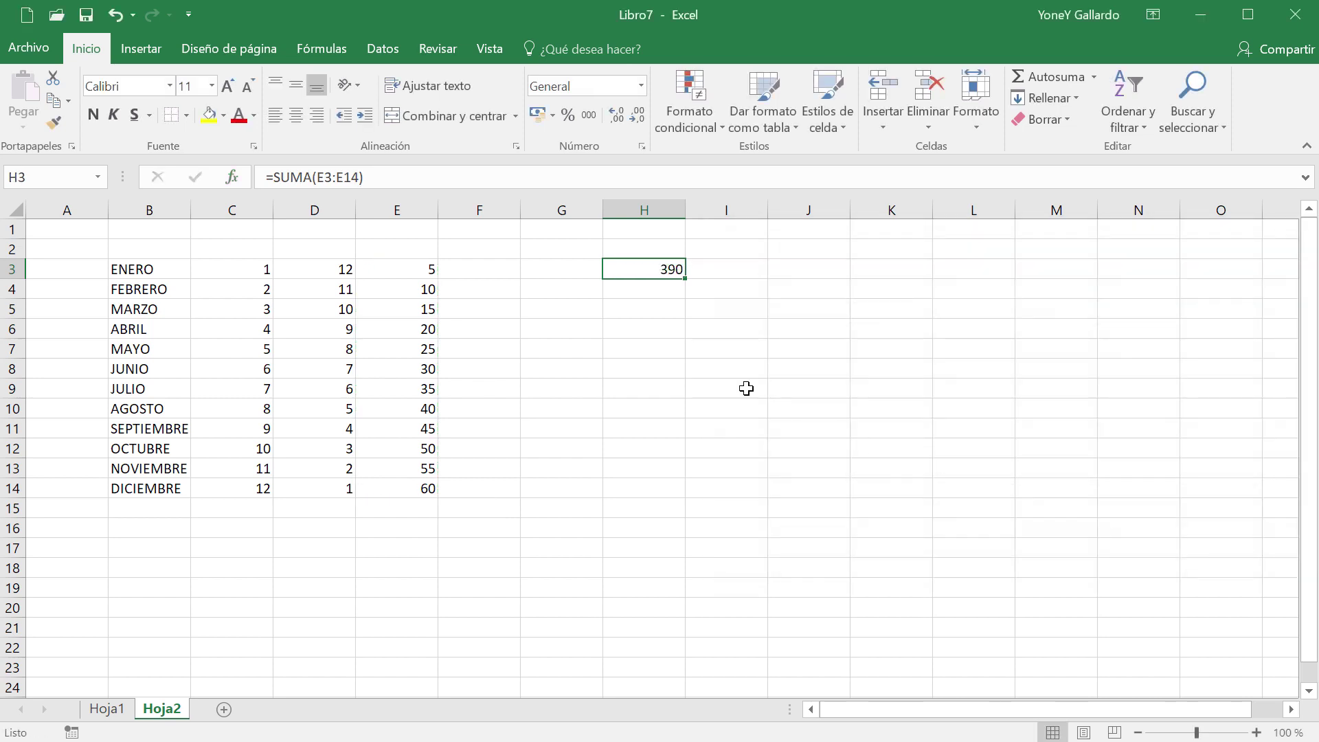
{"action": "left_click", "coordinate": [743, 329]}
{"action": "left_click", "coordinate": [643, 265]}
{"action": "left_click", "coordinate": [402, 514]}
{"action": "left_click", "coordinate": [642, 267]}
- Insert the SUMA function in cell H5 to add only the separate cells E3, E8, E12 and E14
{"action": "left_click", "coordinate": [670, 307]}
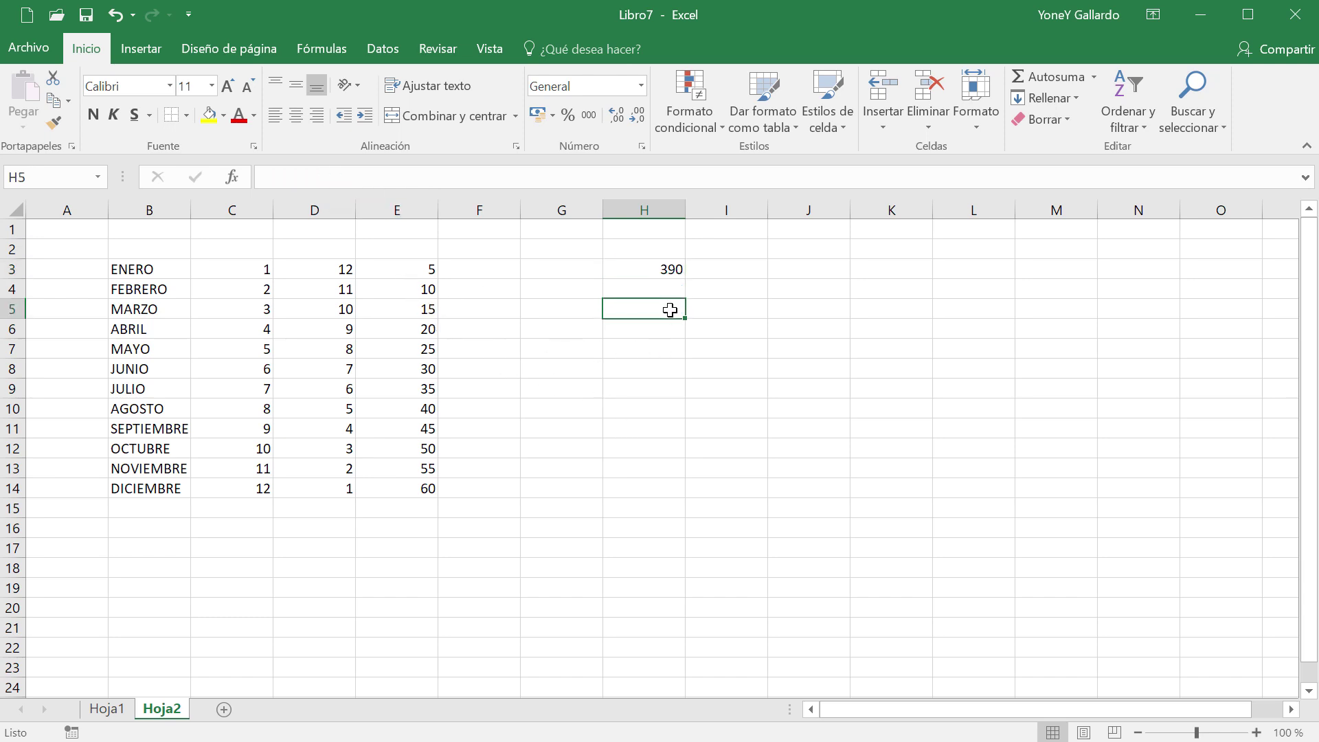
{"action": "left_click", "coordinate": [1093, 78]}
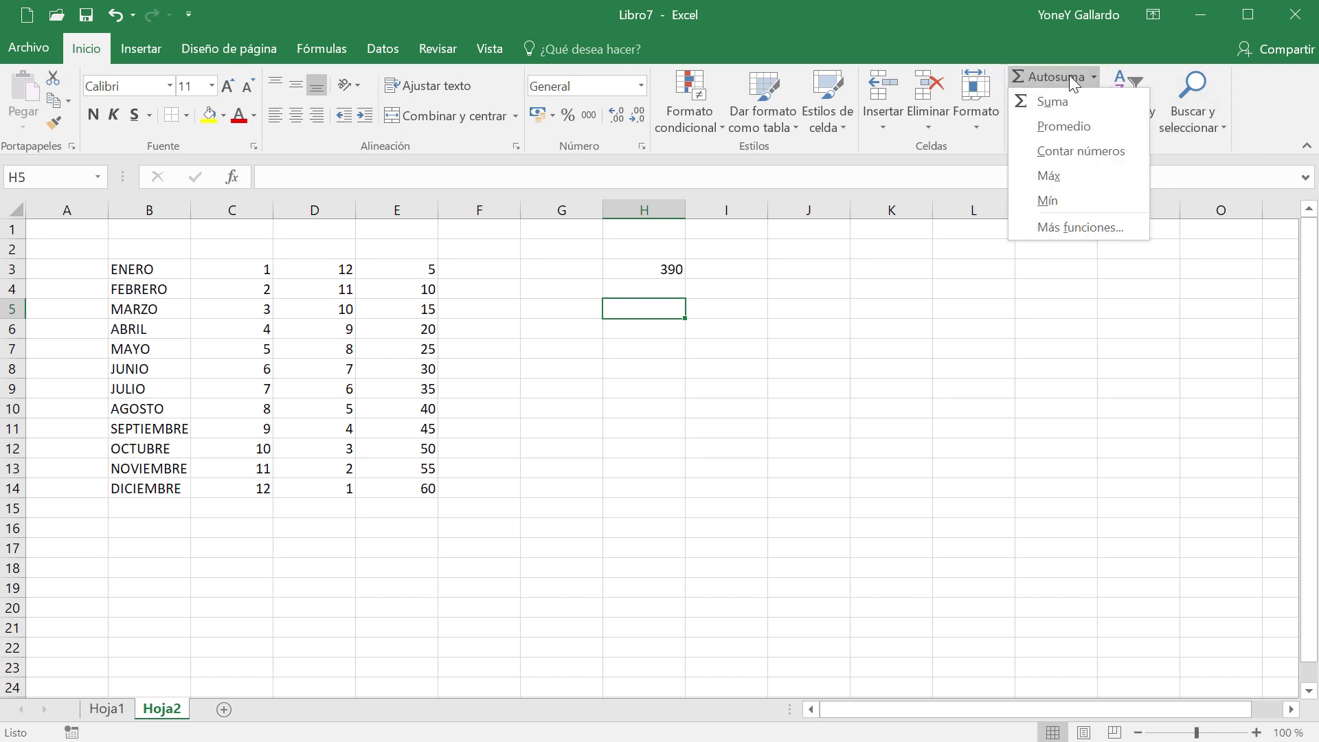
{"action": "left_click", "coordinate": [1080, 227]}
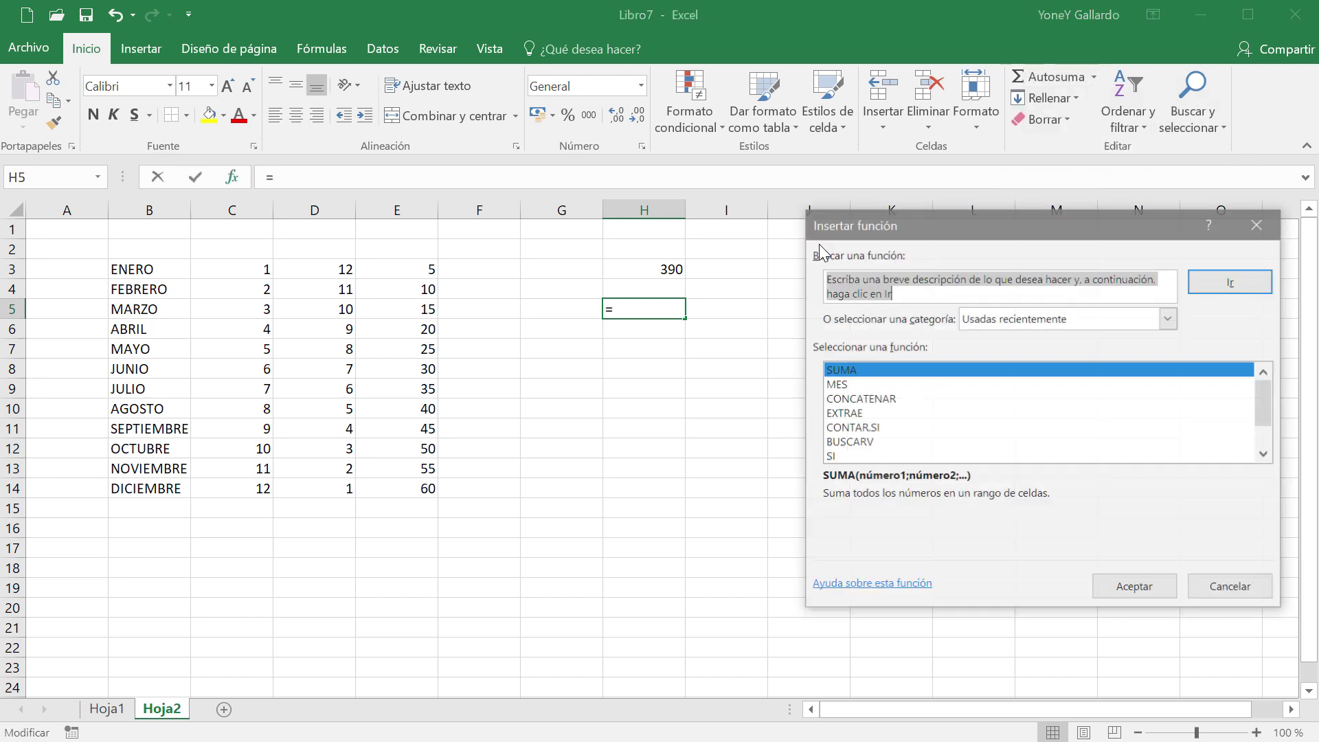
{"action": "left_click", "coordinate": [854, 371]}
{"action": "left_click", "coordinate": [1132, 586]}
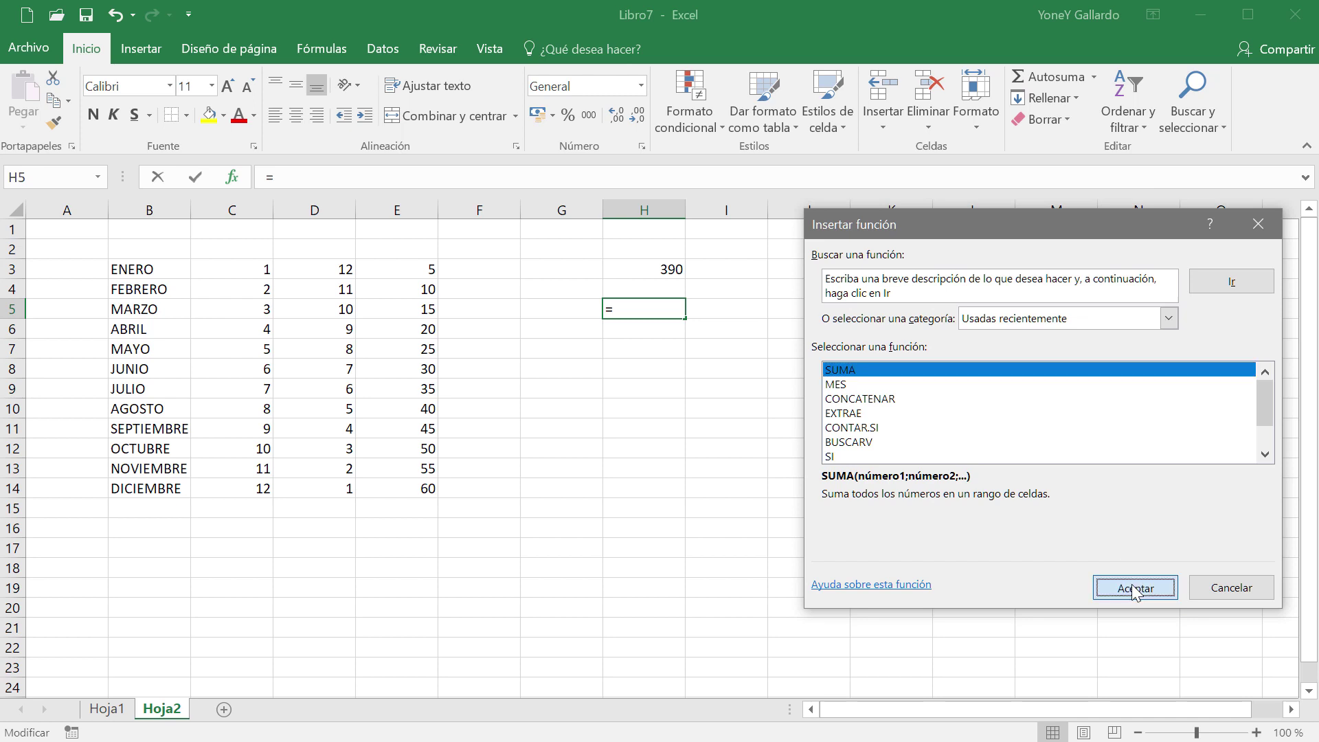
{"action": "left_click", "coordinate": [408, 271]}
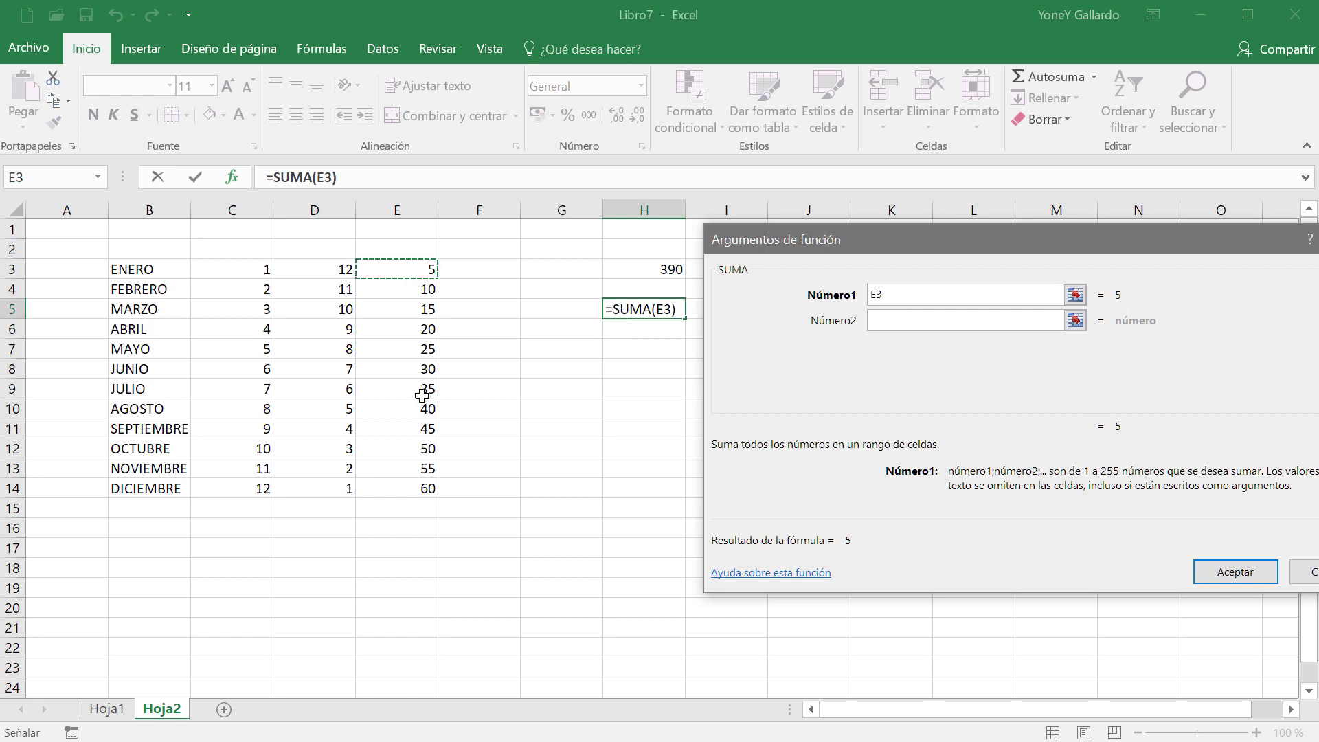
{"action": "left_click", "coordinate": [420, 448], "text": "ctrl"}
{"action": "left_click", "coordinate": [416, 488], "text": "ctrl"}
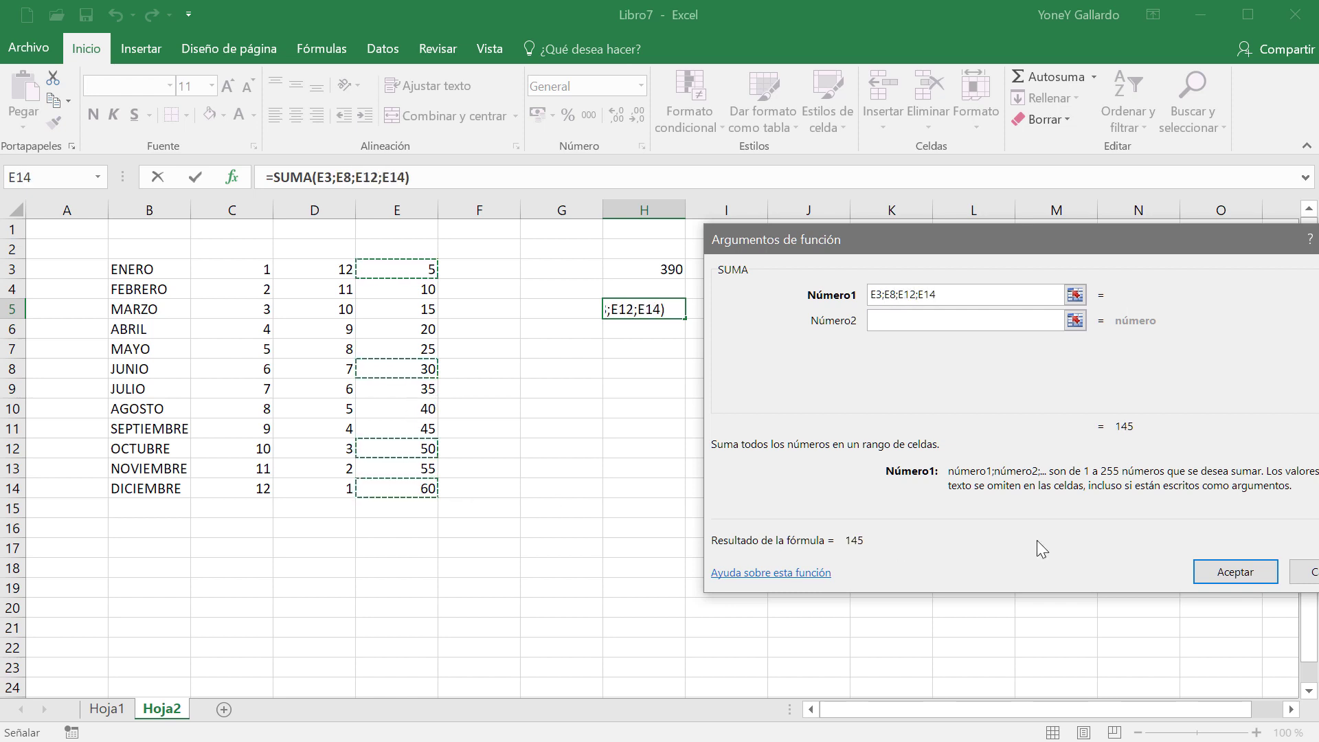
{"action": "left_click", "coordinate": [1232, 574]}
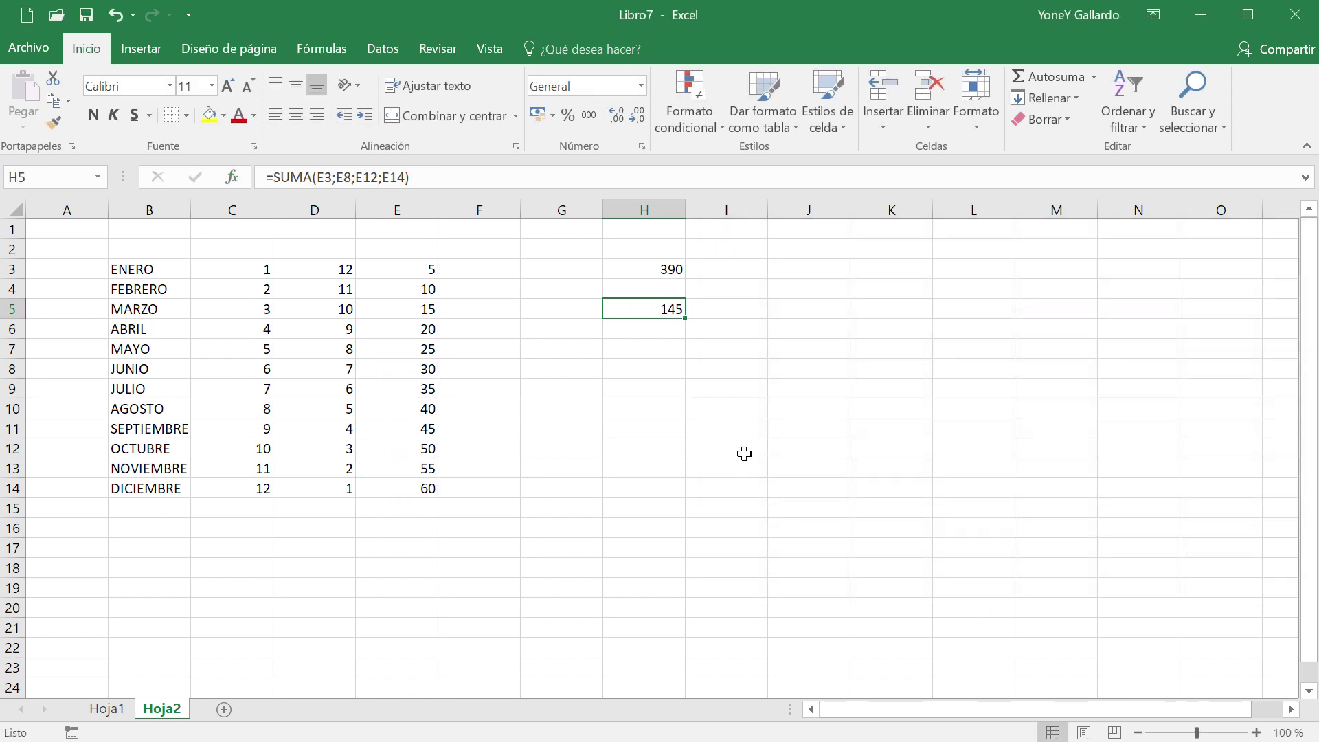
{"action": "left_click", "coordinate": [689, 370]}
{"action": "left_click", "coordinate": [653, 307]}
{"action": "left_click", "coordinate": [680, 388]}
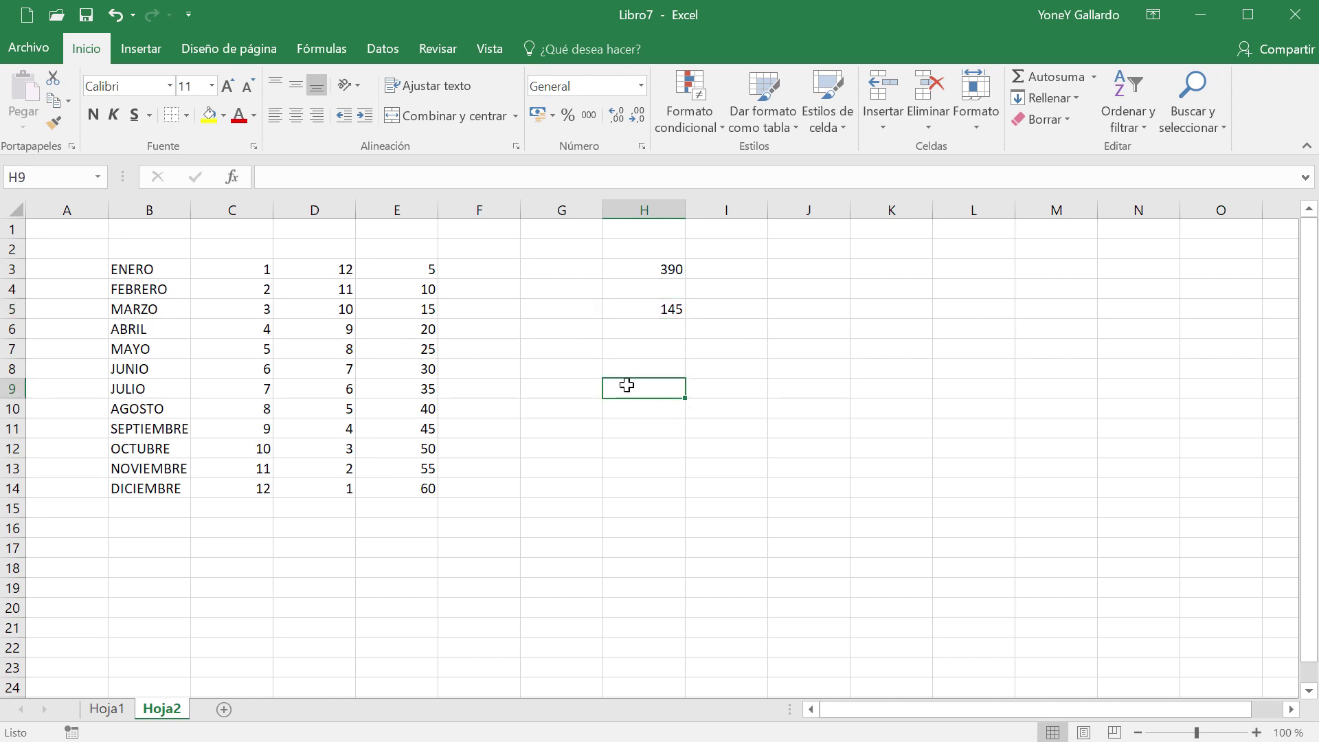
- Delete the two sum formulas in cells H3 and H5
{"action": "mouse_move", "coordinate": [651, 283]}
{"action": "left_mouse_down"}
{"action": "mouse_move", "coordinate": [639, 303]}
{"action": "mouse_move", "coordinate": [649, 308]}
{"action": "left_mouse_up"}
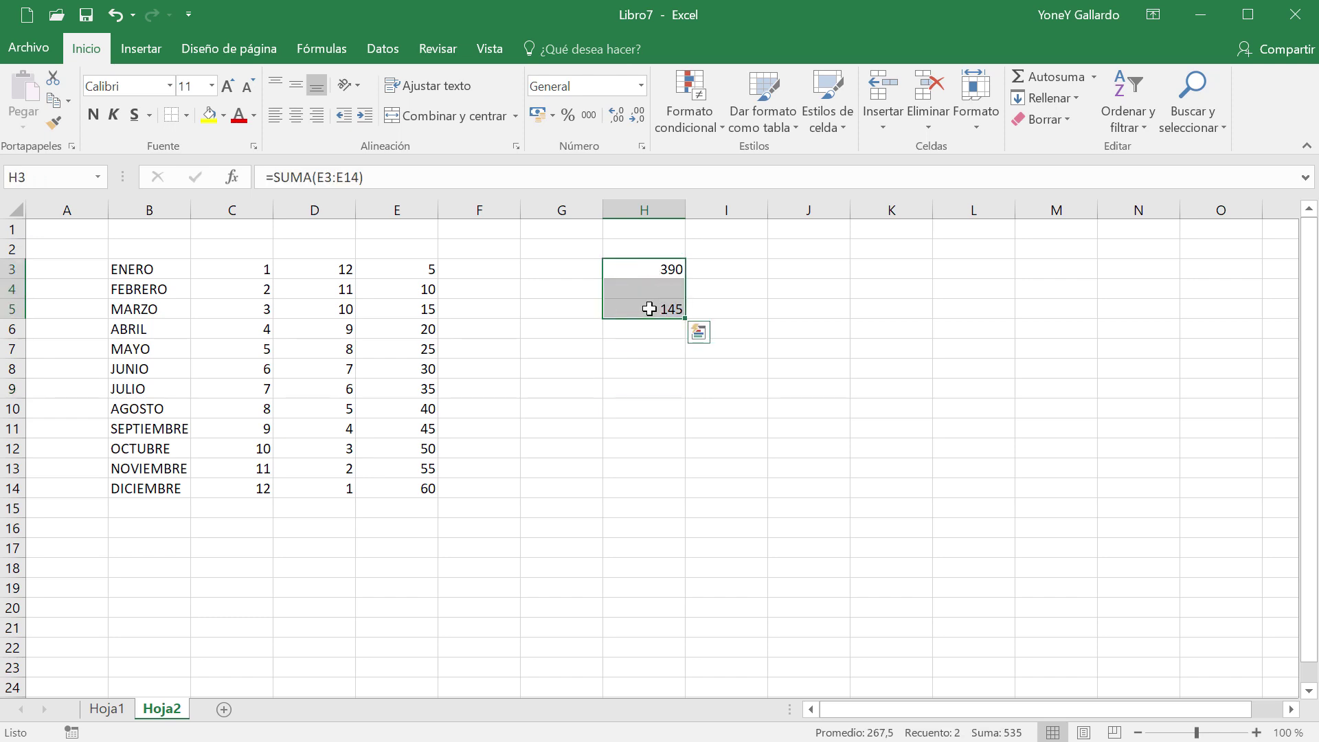
{"action": "key", "text": "Delete"}
{"action": "left_click", "coordinate": [612, 391]}
- Sum the ENERO row values C3:E3 into cell F3 with AutoSum, and undo the sum
{"action": "left_click_drag", "start_coordinate": [245, 268], "coordinate": [517, 267]}
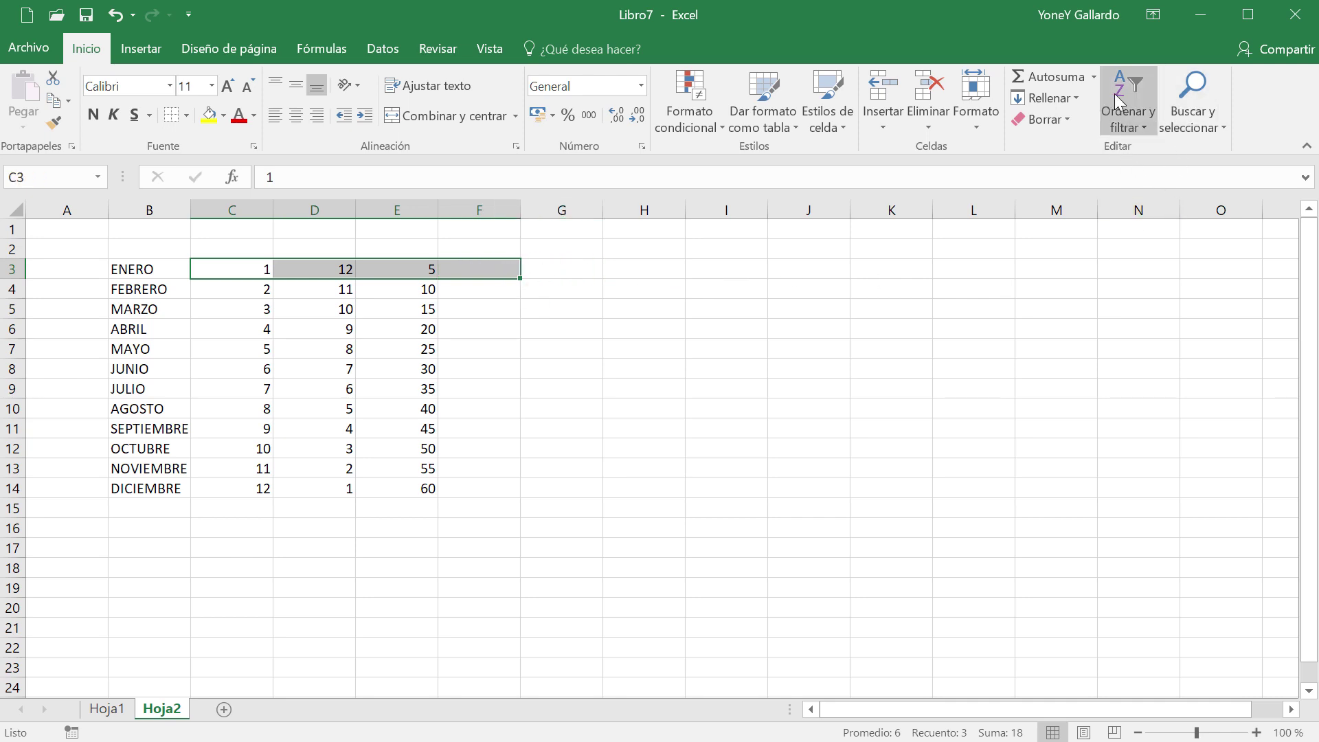
{"action": "left_click", "coordinate": [1054, 76]}
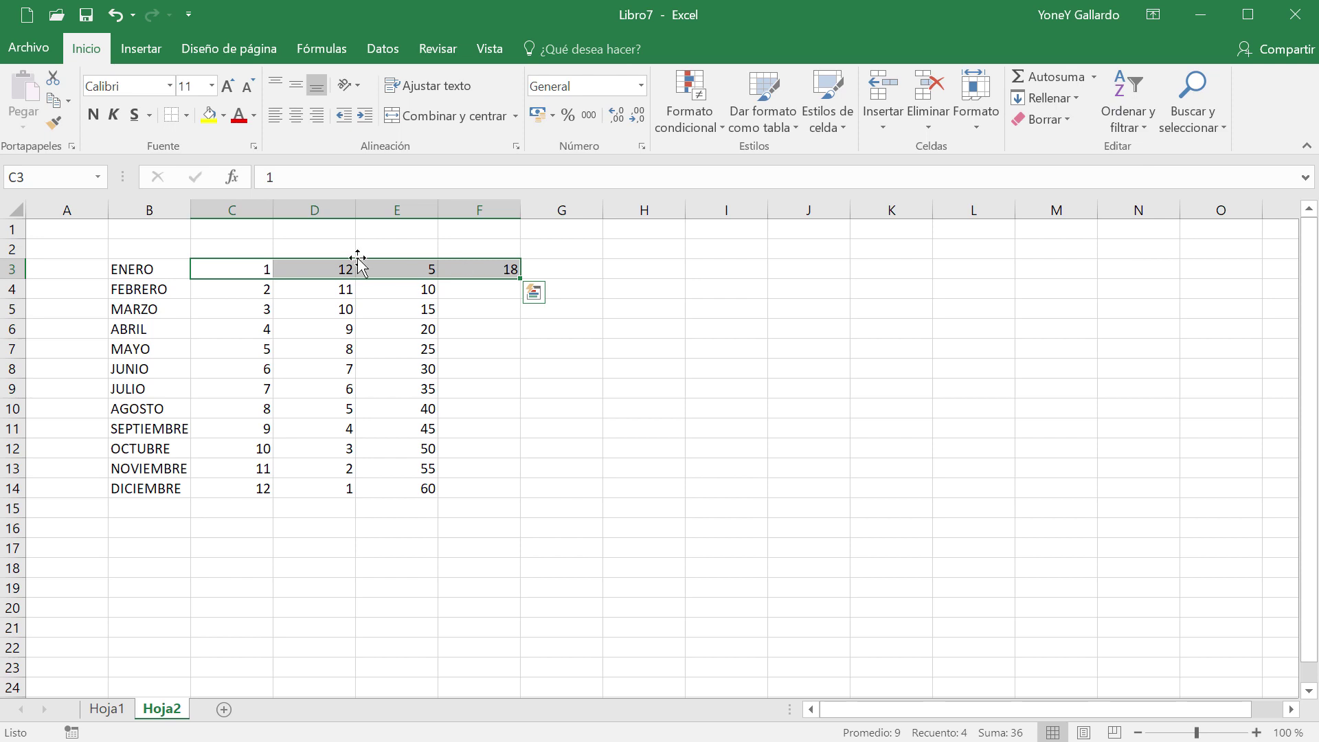
{"action": "key", "text": "ctrl+z"}
{"action": "left_click", "coordinate": [588, 358]}
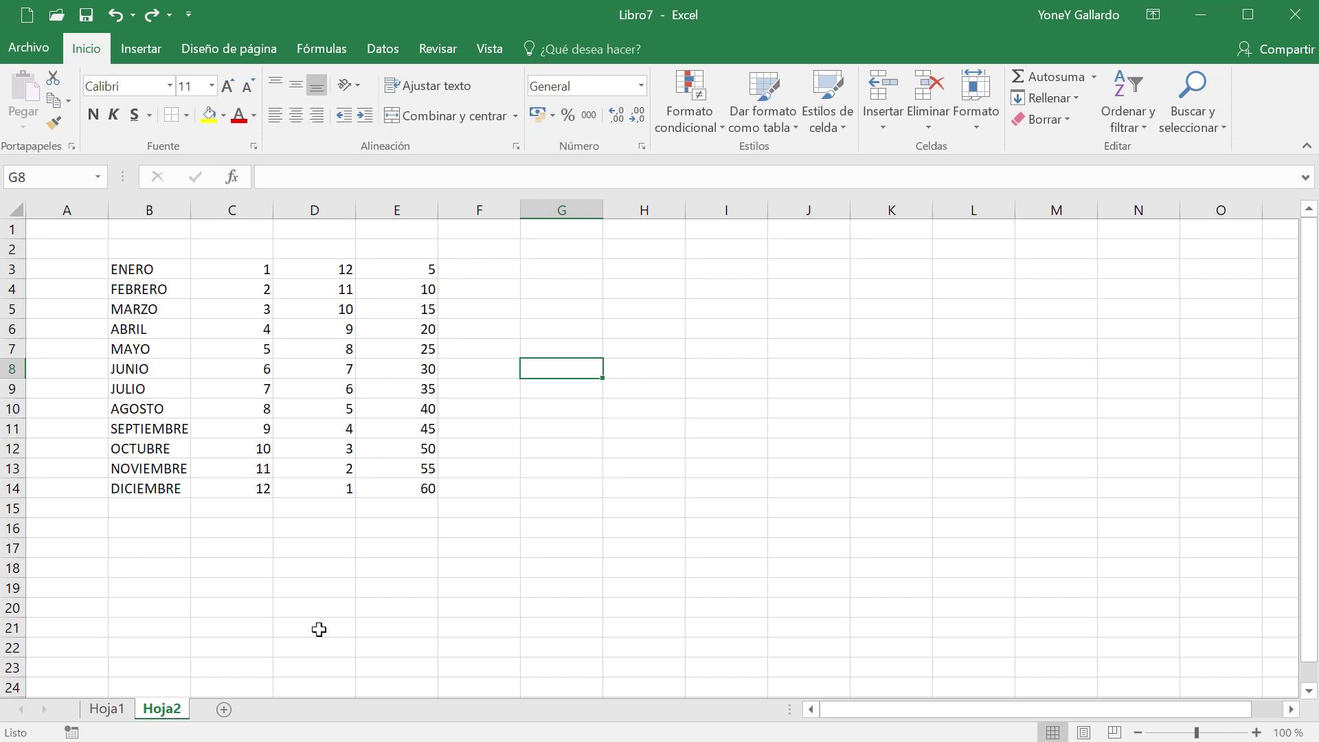
{"action": "left_click", "coordinate": [377, 622]}
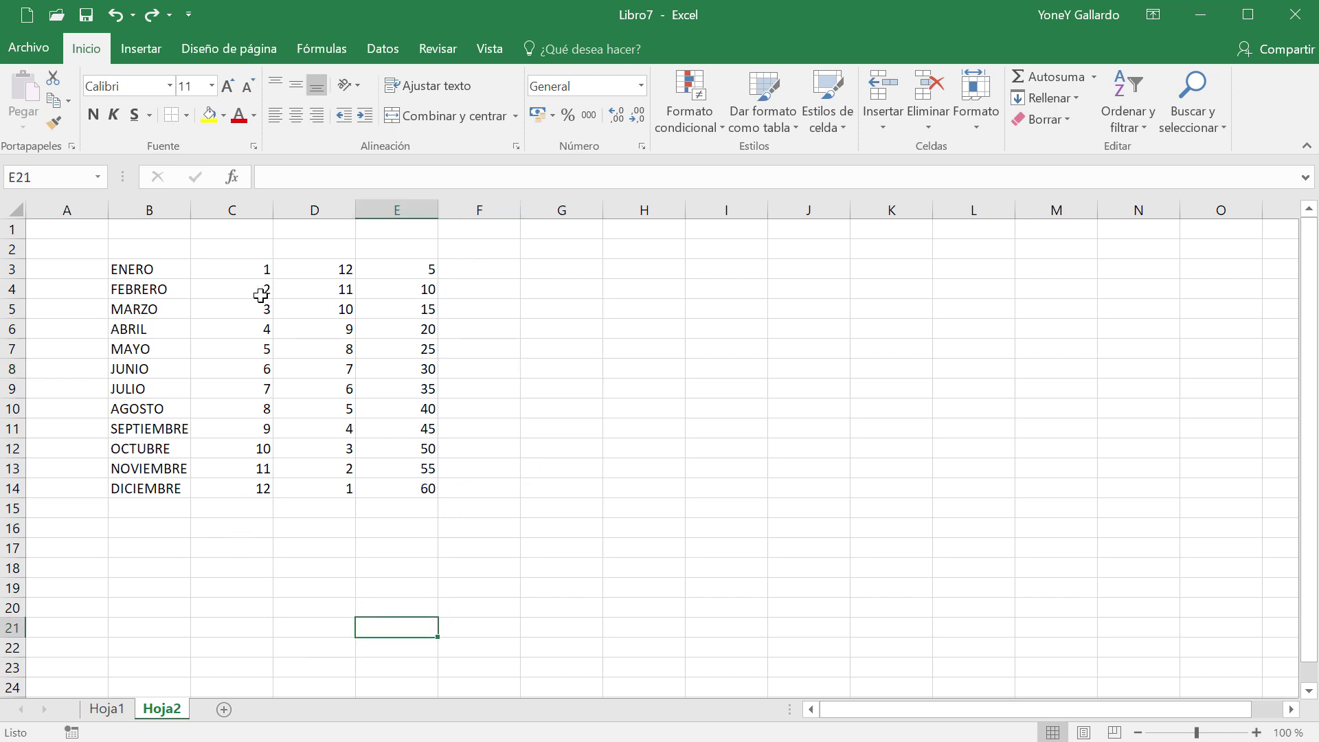
- Enter the words HOLA, A and TODOS in cells C17, D17 and E17 respectively
{"action": "left_click", "coordinate": [225, 546]}
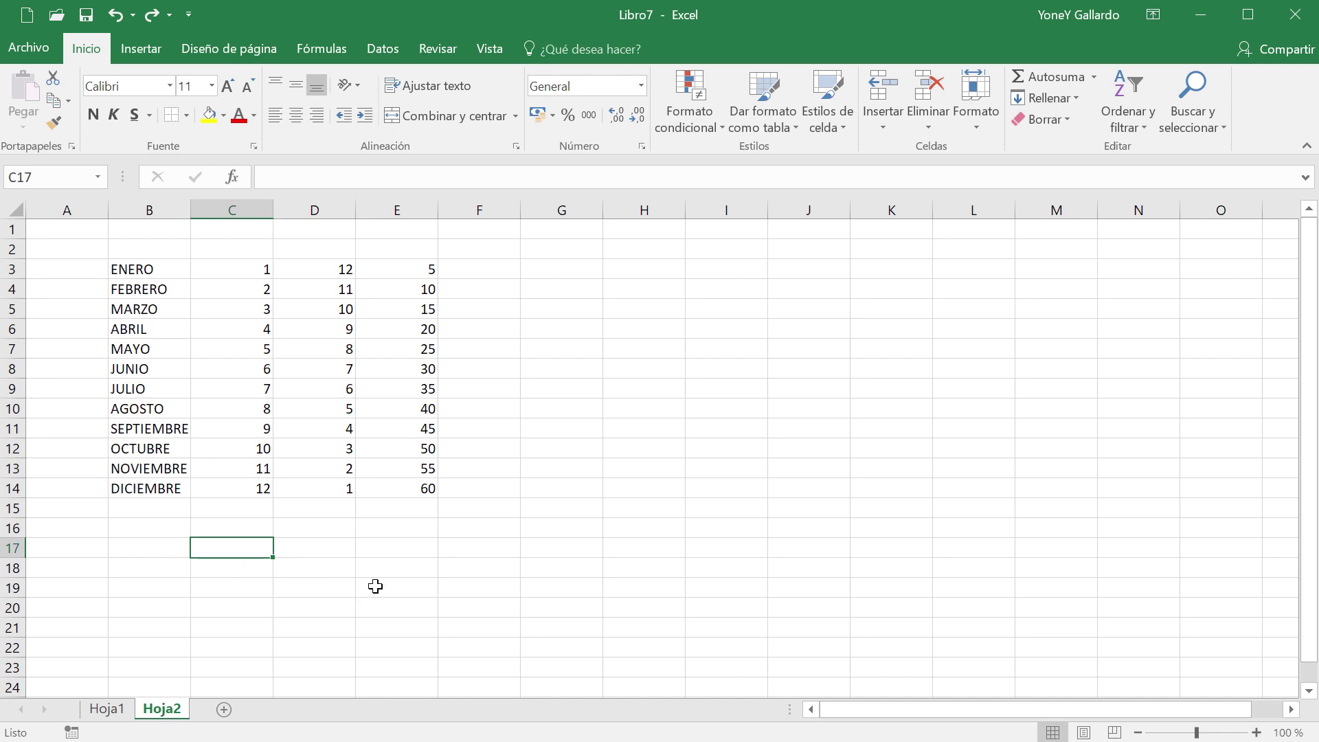
{"action": "type", "text": "HOLA"}
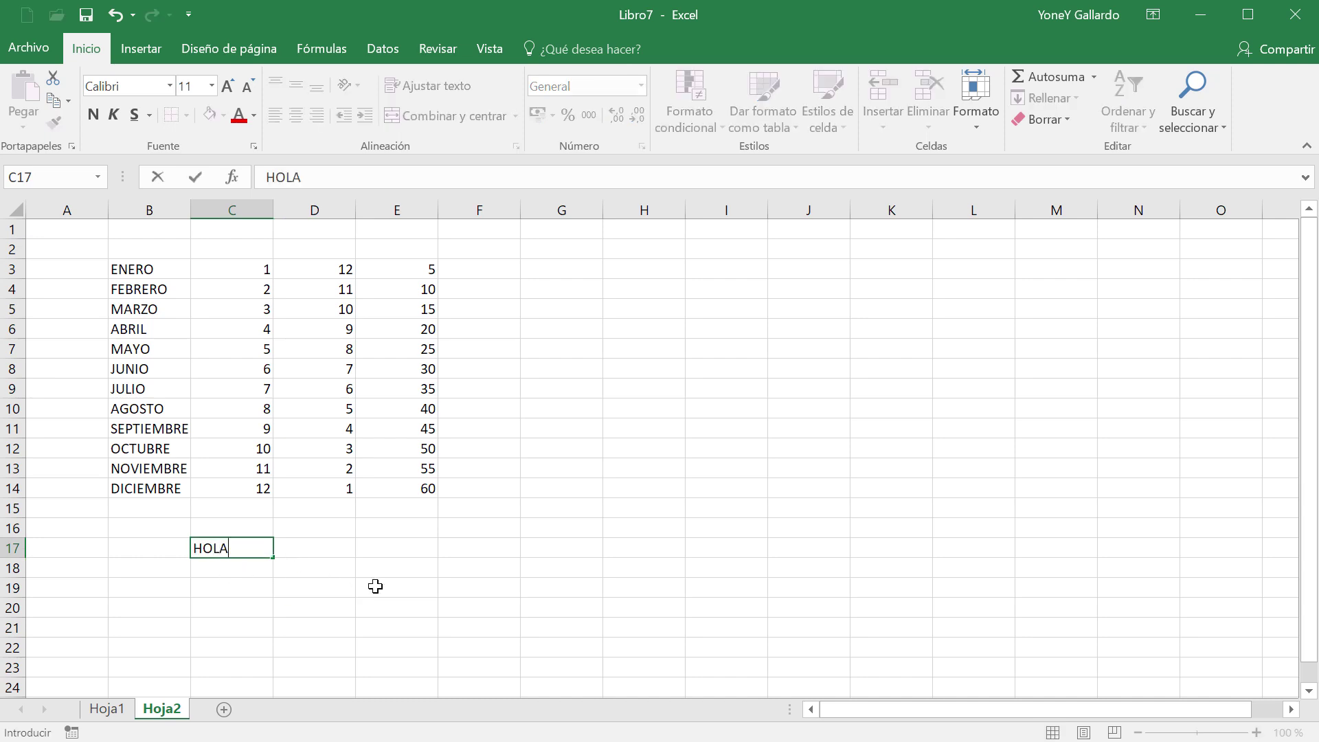
{"action": "key", "text": "Tab"}
{"action": "type", "text": "A"}
{"action": "key", "text": "Tab"}
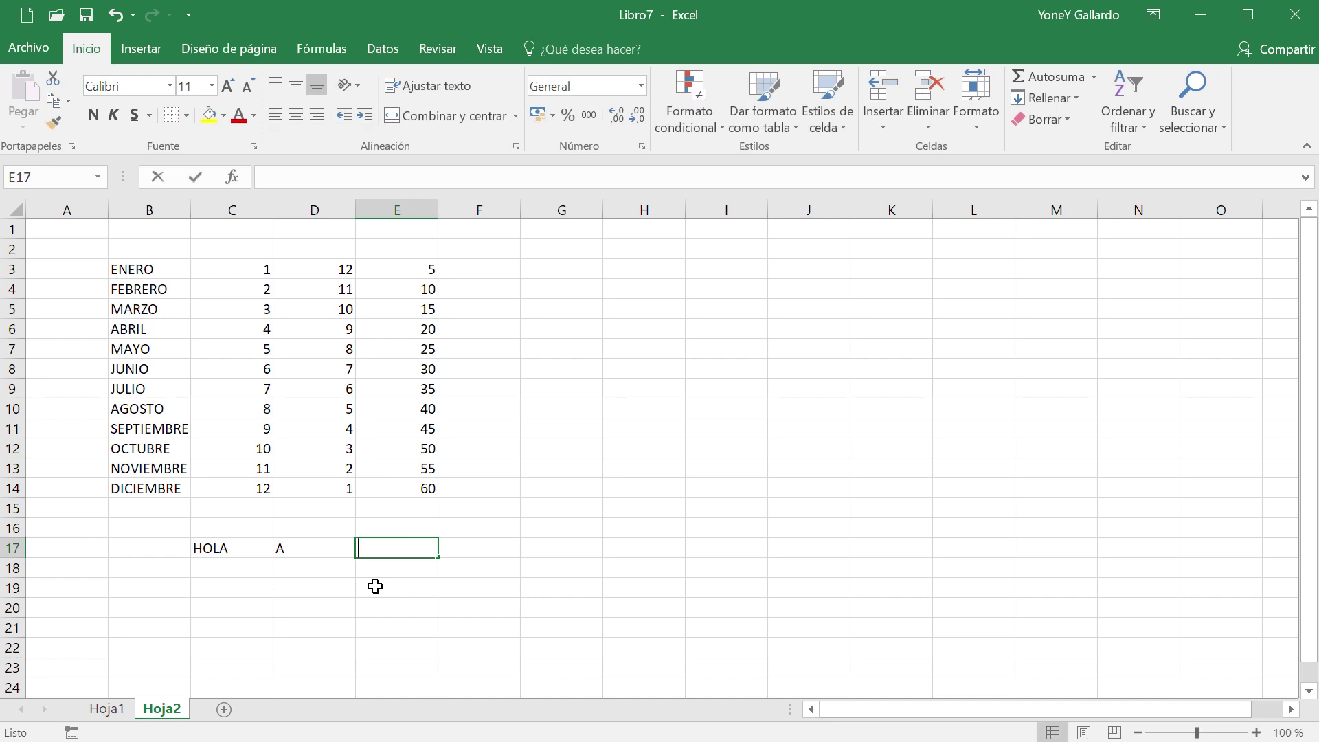
{"action": "type", "text": "TODOS"}
{"action": "key", "text": "Return"}
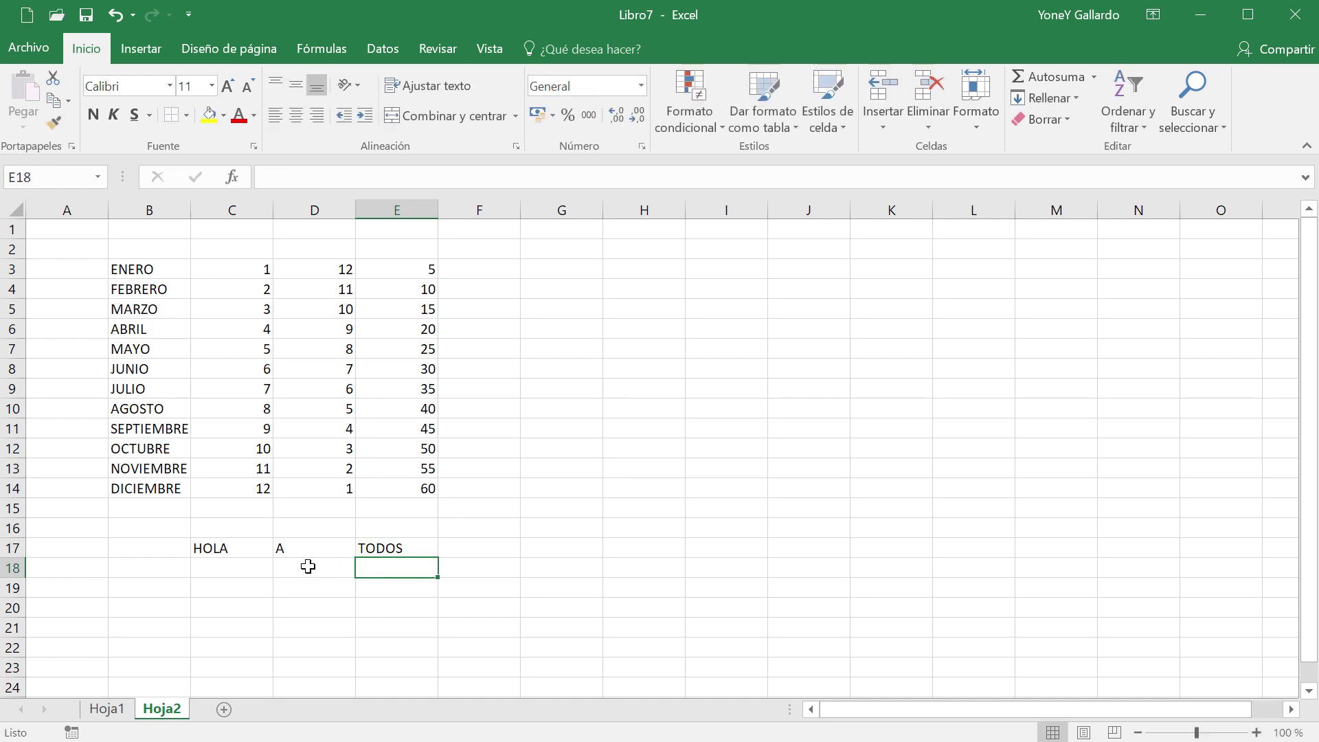
{"action": "left_click_drag", "start_coordinate": [241, 555], "coordinate": [489, 549]}
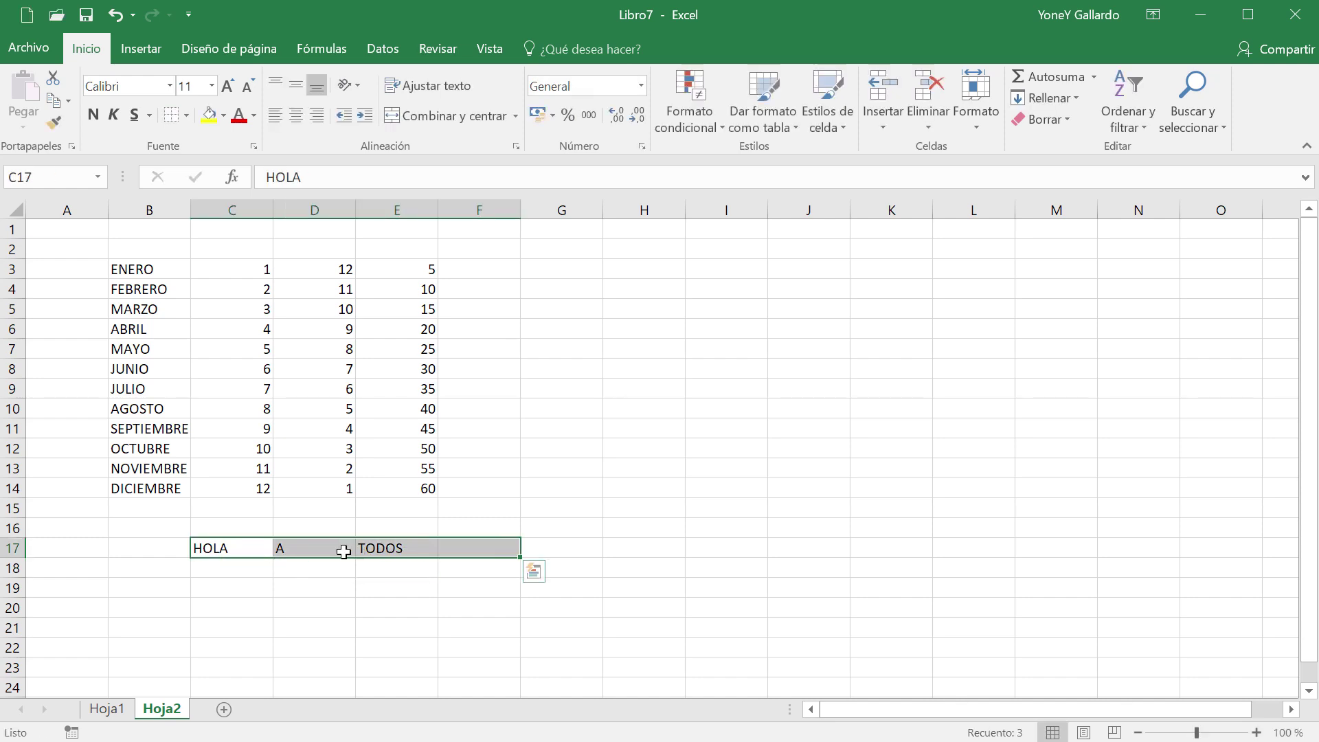
{"action": "left_click", "coordinate": [486, 609]}
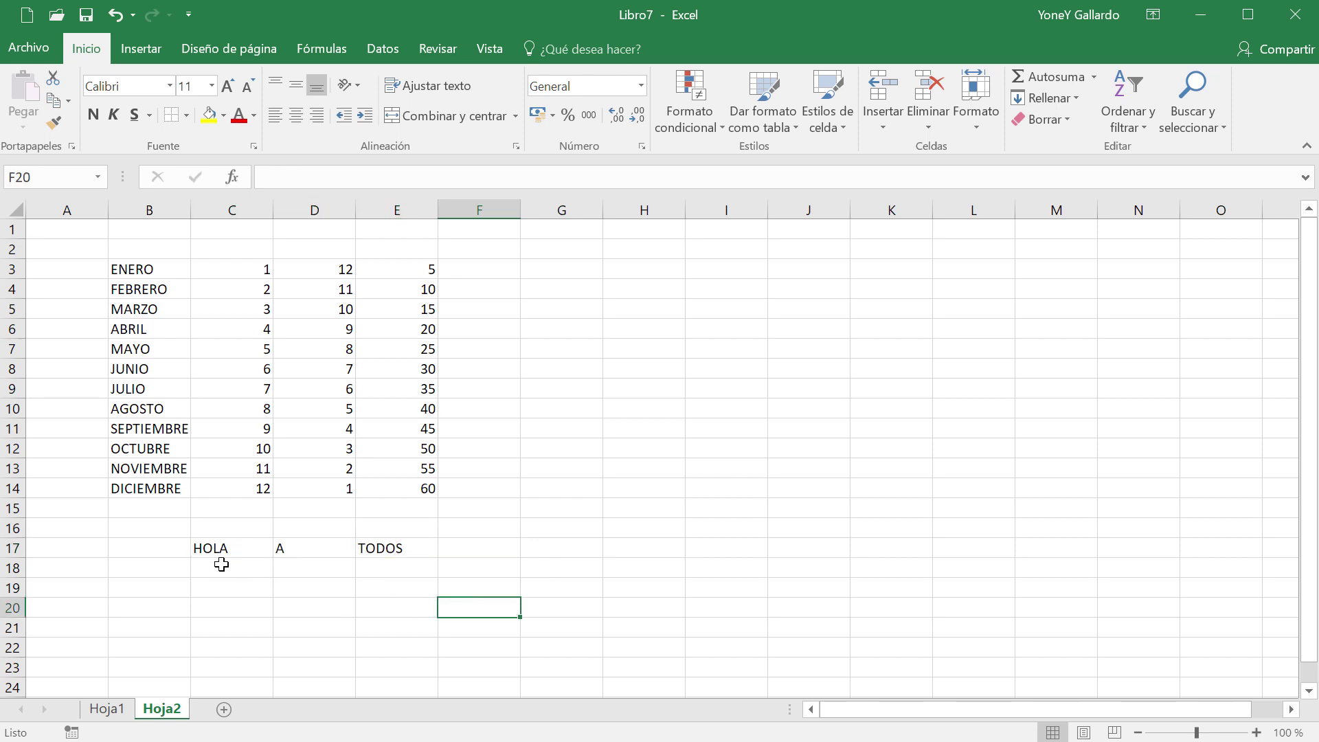
- Join the words of cells C17, D17 and E17 in cell G17 with the formula =C17&D17&E17, and widen column G
{"action": "left_click_drag", "start_coordinate": [206, 547], "coordinate": [539, 550]}
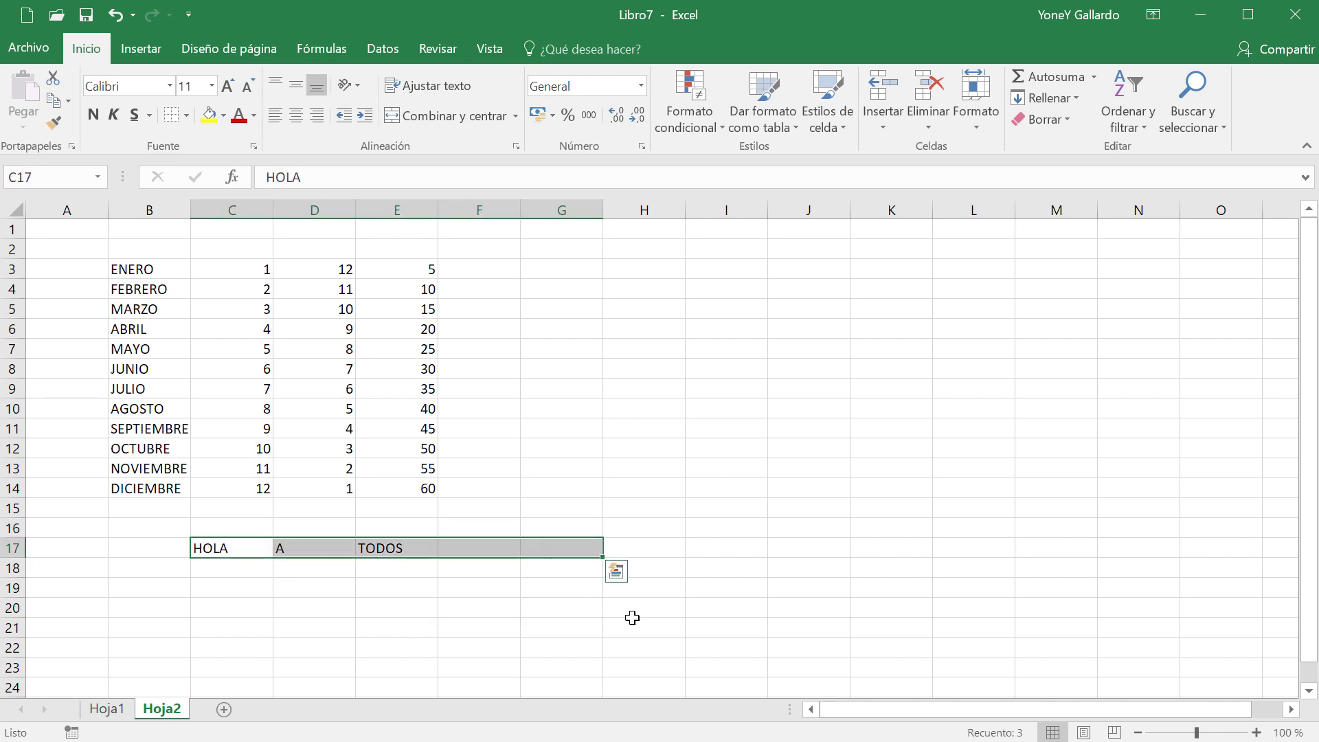
{"action": "left_click", "coordinate": [632, 617]}
{"action": "left_click", "coordinate": [547, 544]}
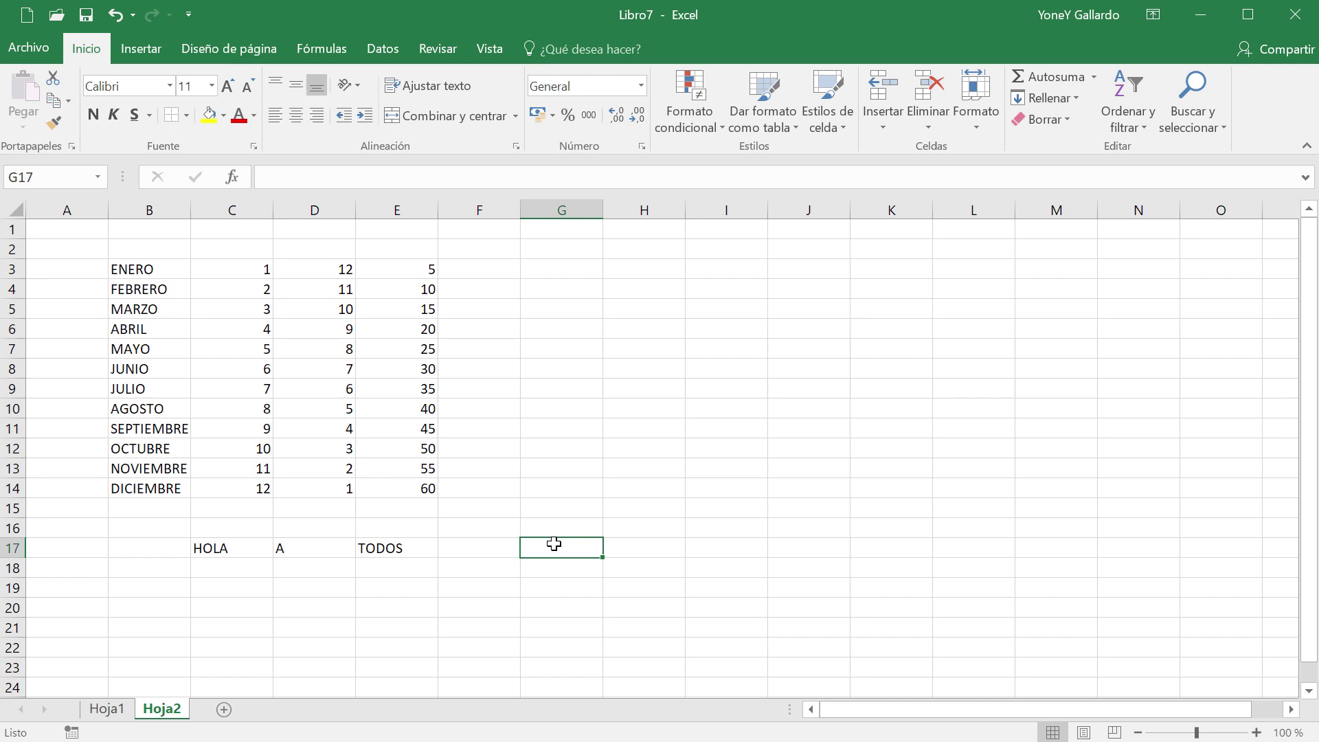
{"action": "type", "text": ")"}
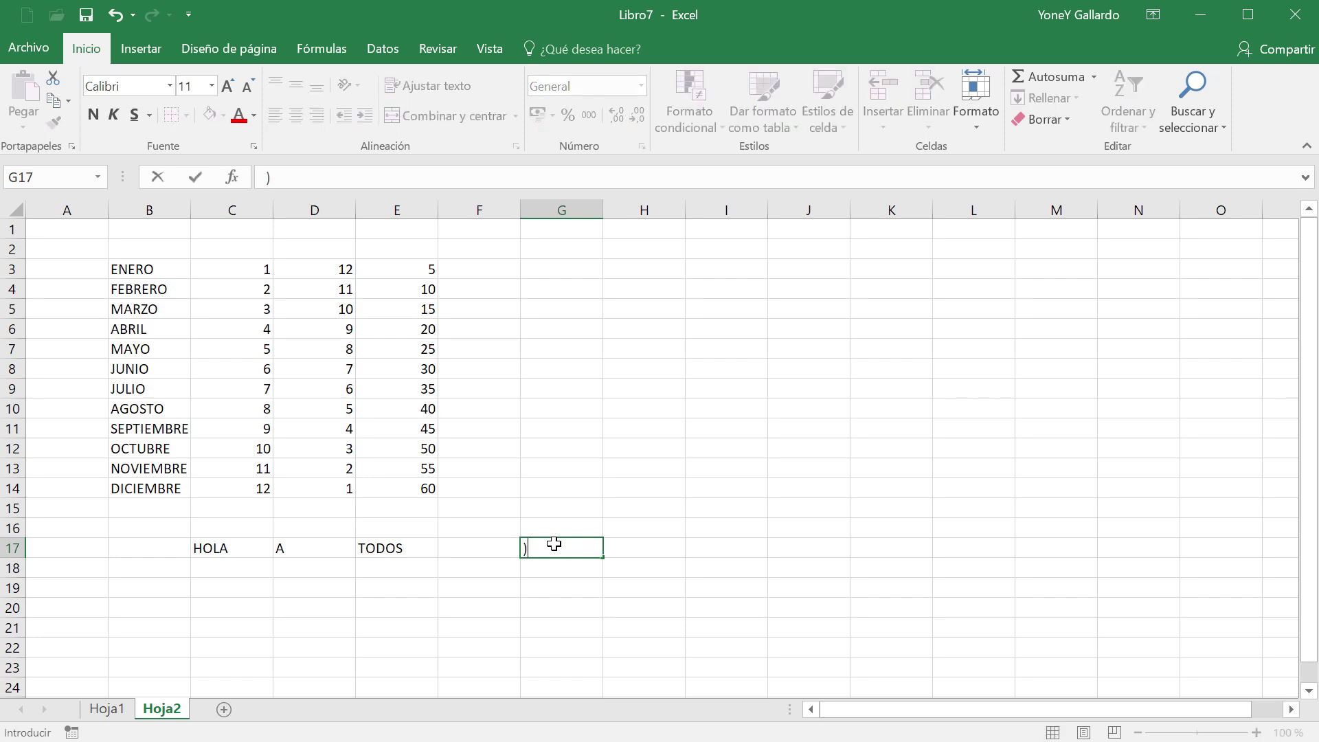
{"action": "type", "text": "="}
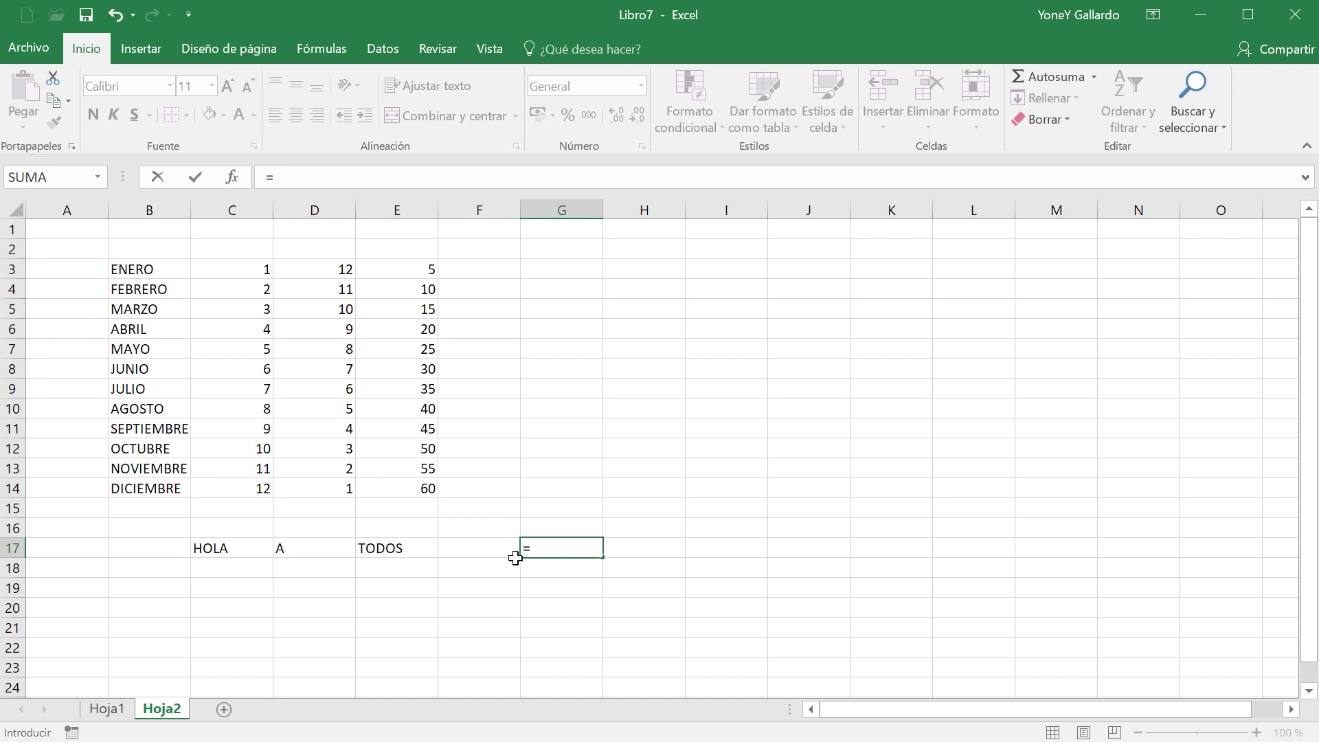
{"action": "left_click", "coordinate": [213, 548]}
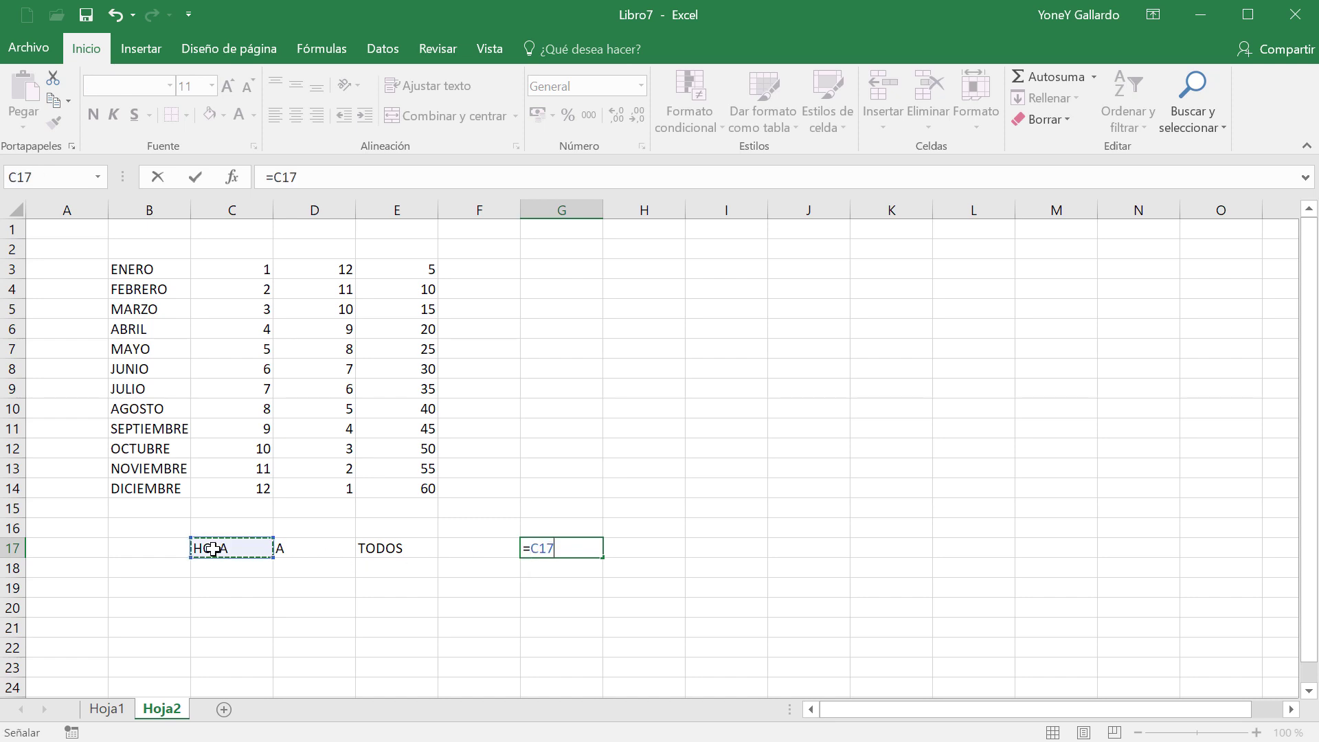
{"action": "left_click", "coordinate": [365, 184]}
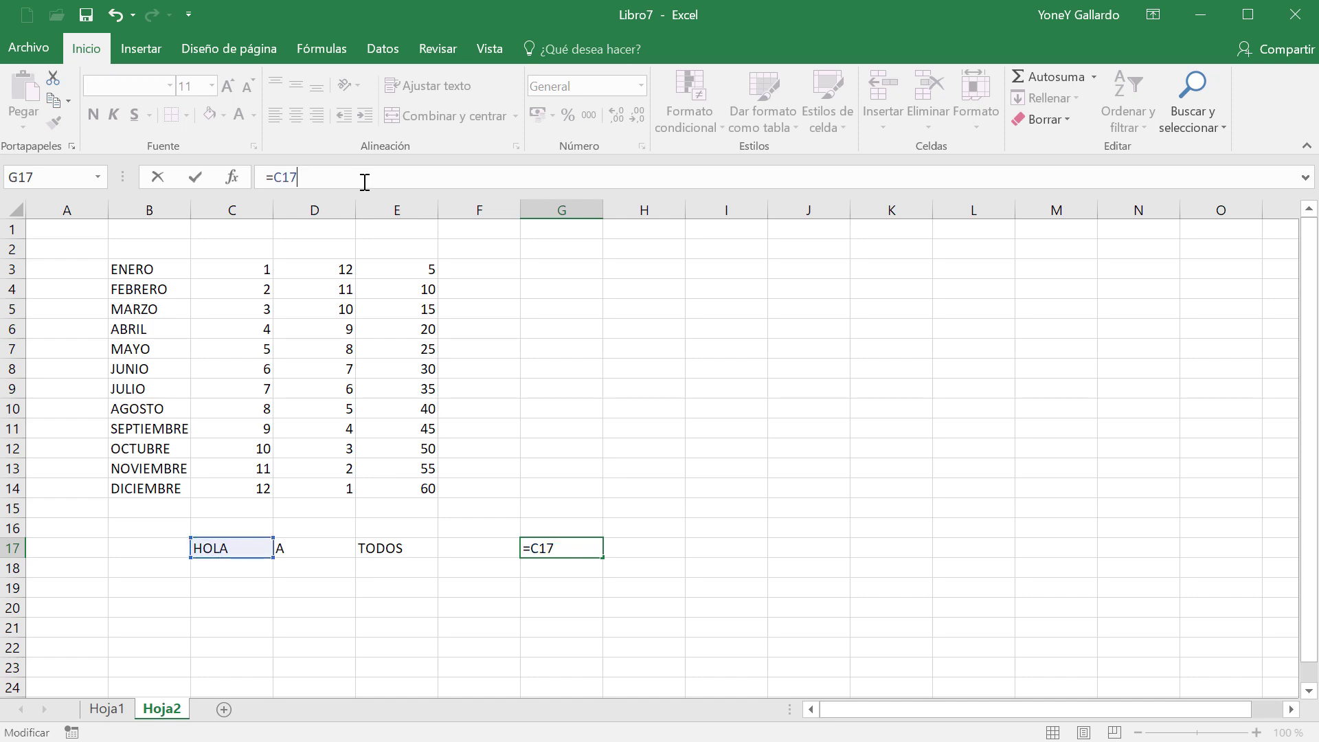
{"action": "type", "text": "&"}
{"action": "left_click", "coordinate": [309, 557]}
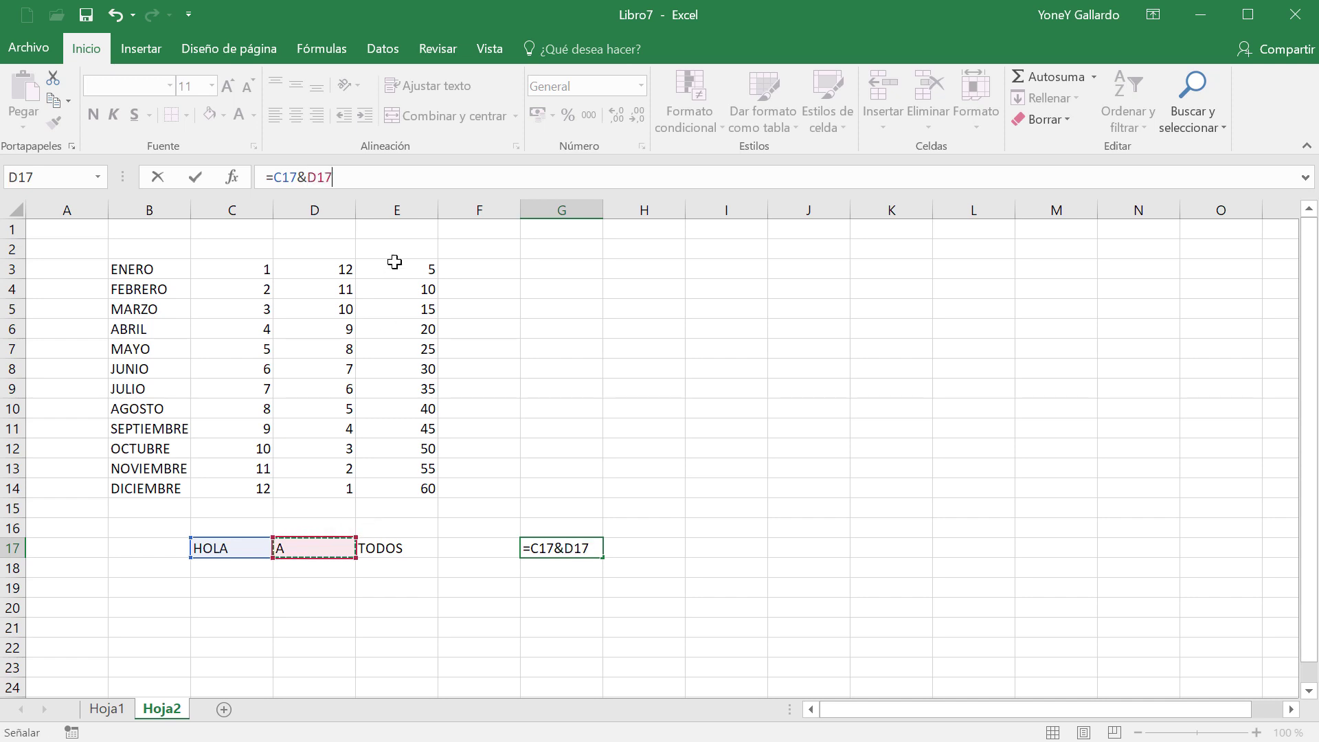
{"action": "left_click", "coordinate": [401, 182]}
{"action": "type", "text": "&"}
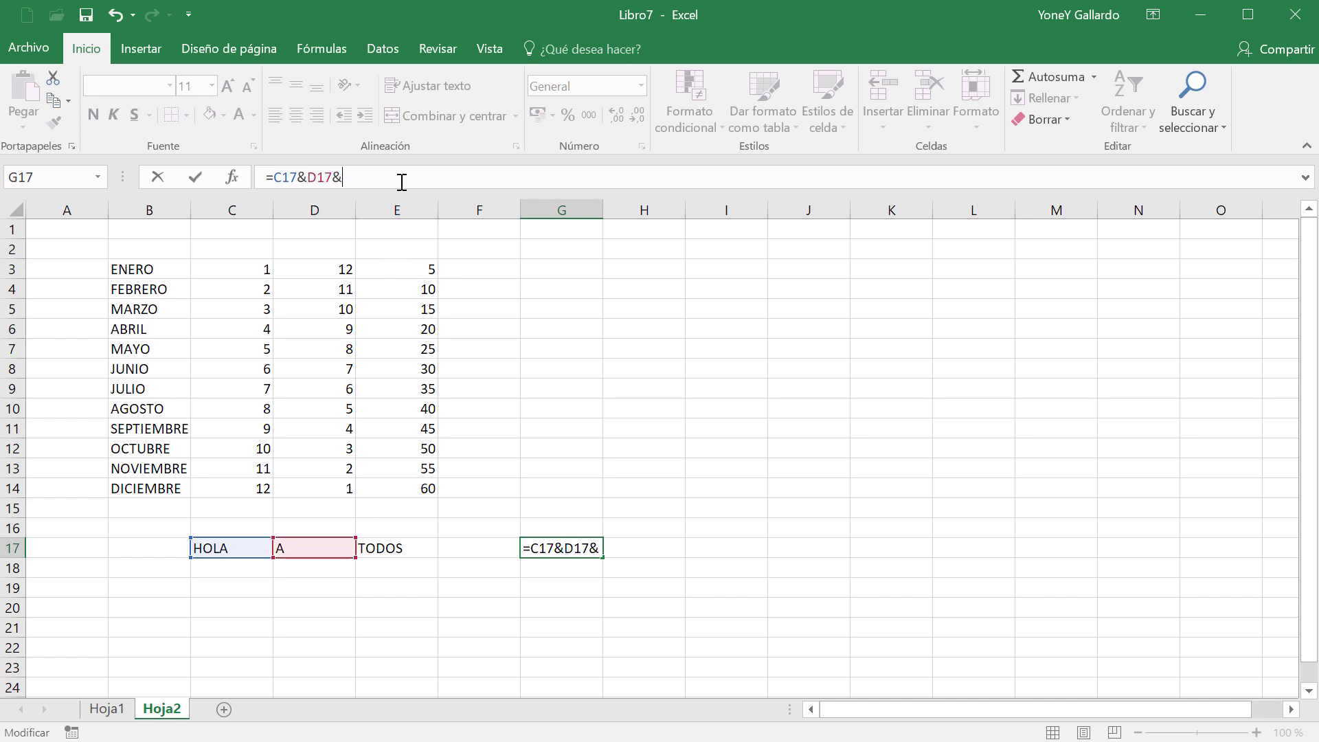
{"action": "left_click", "coordinate": [381, 546]}
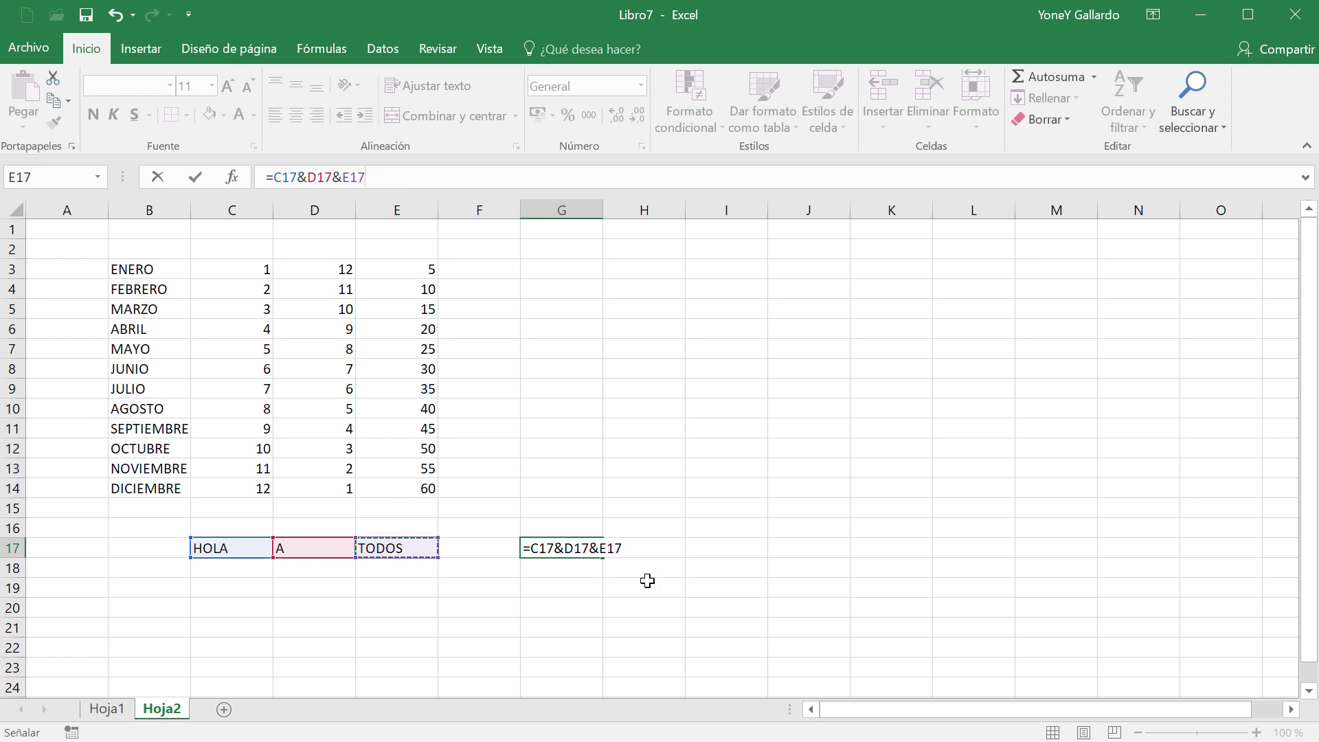
{"action": "key", "text": "Return"}
{"action": "left_click", "coordinate": [570, 550]}
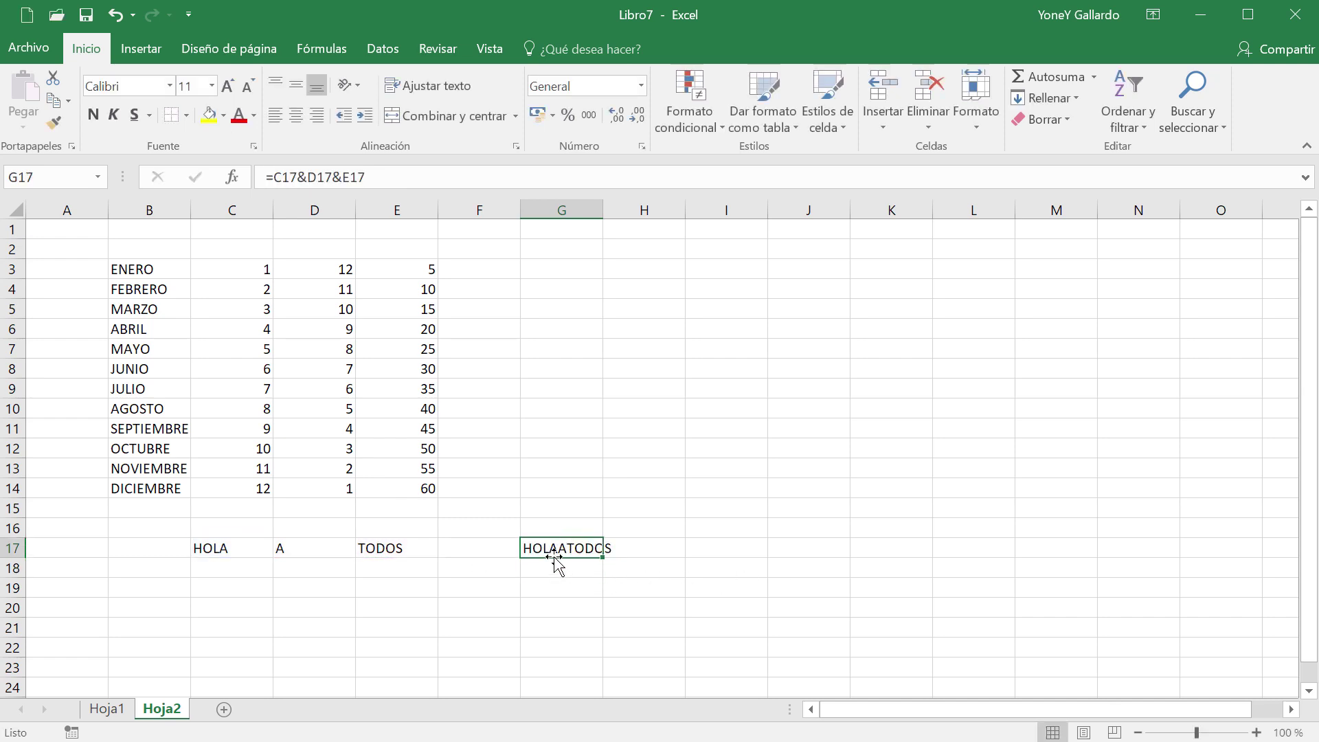
{"action": "left_click_drag", "start_coordinate": [606, 210], "coordinate": [682, 210]}
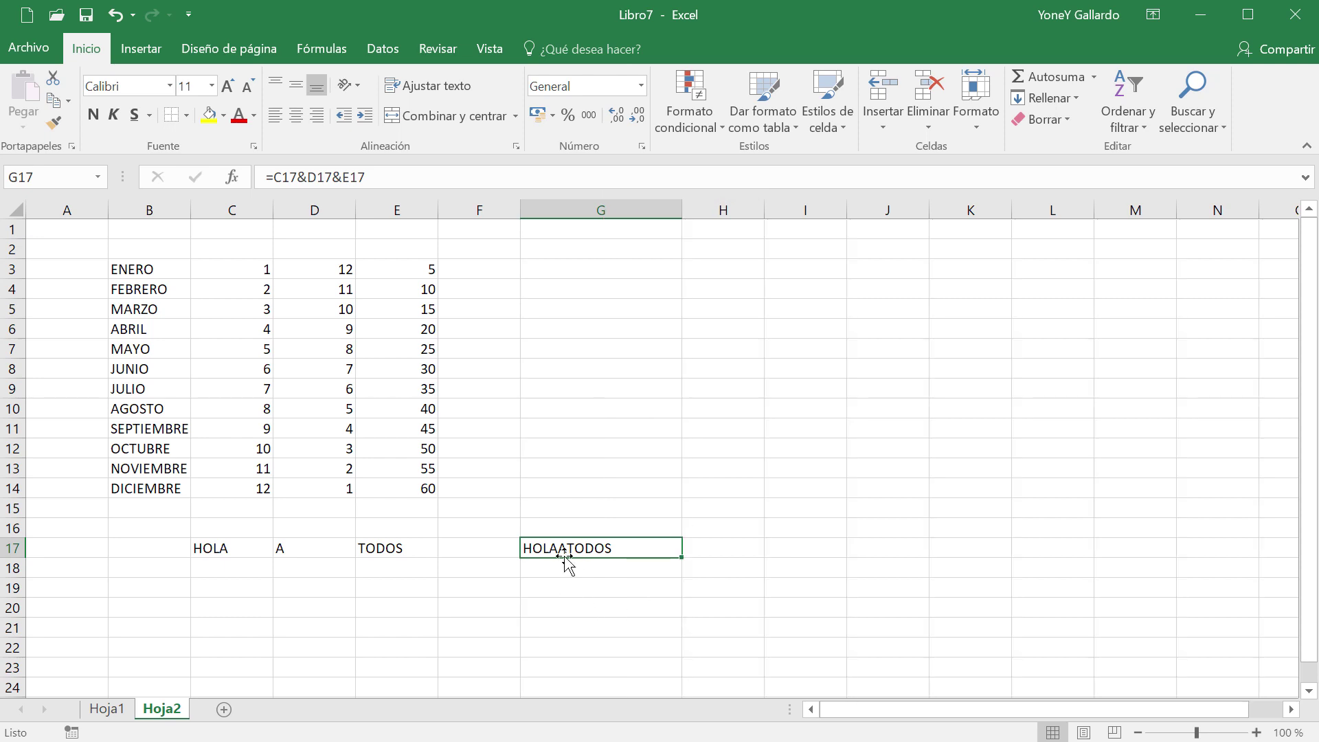
- Add a trailing space after HOLA in cell C17 and after A in cell D17
{"action": "left_click", "coordinate": [240, 550]}
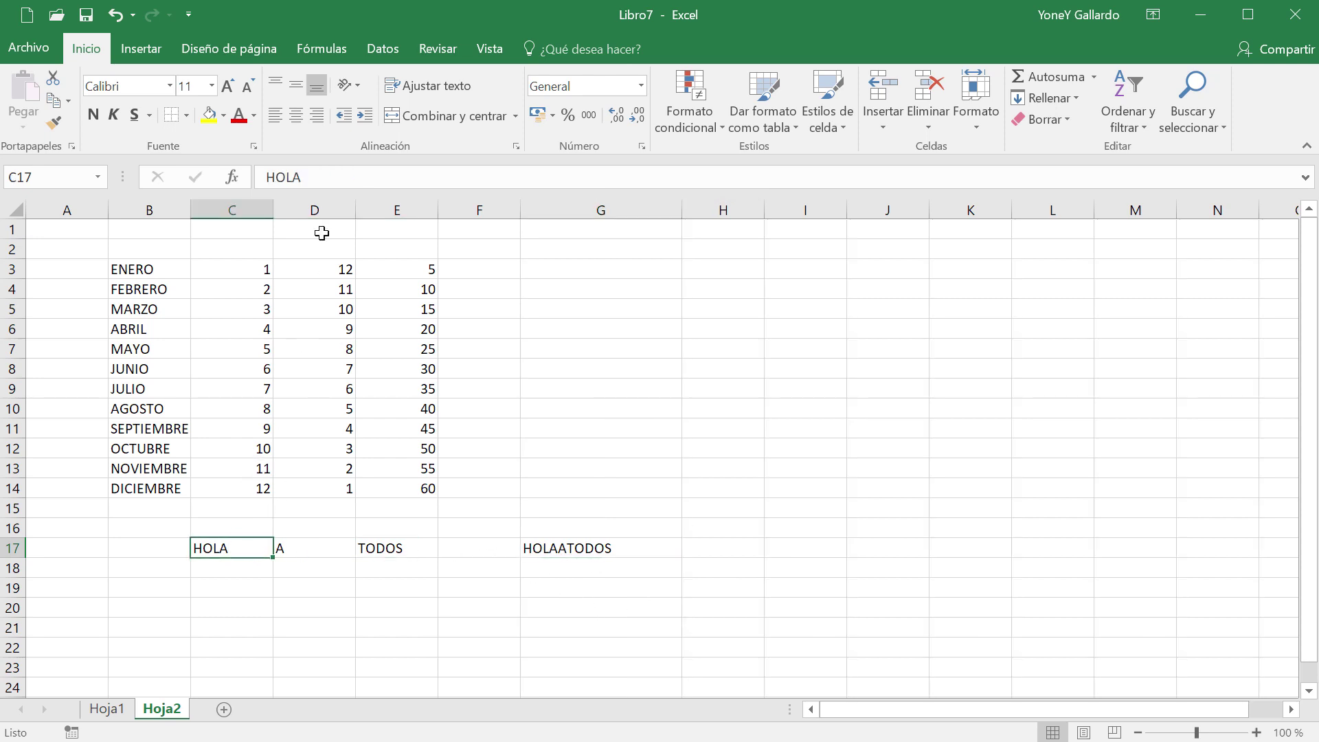
{"action": "left_click", "coordinate": [337, 183]}
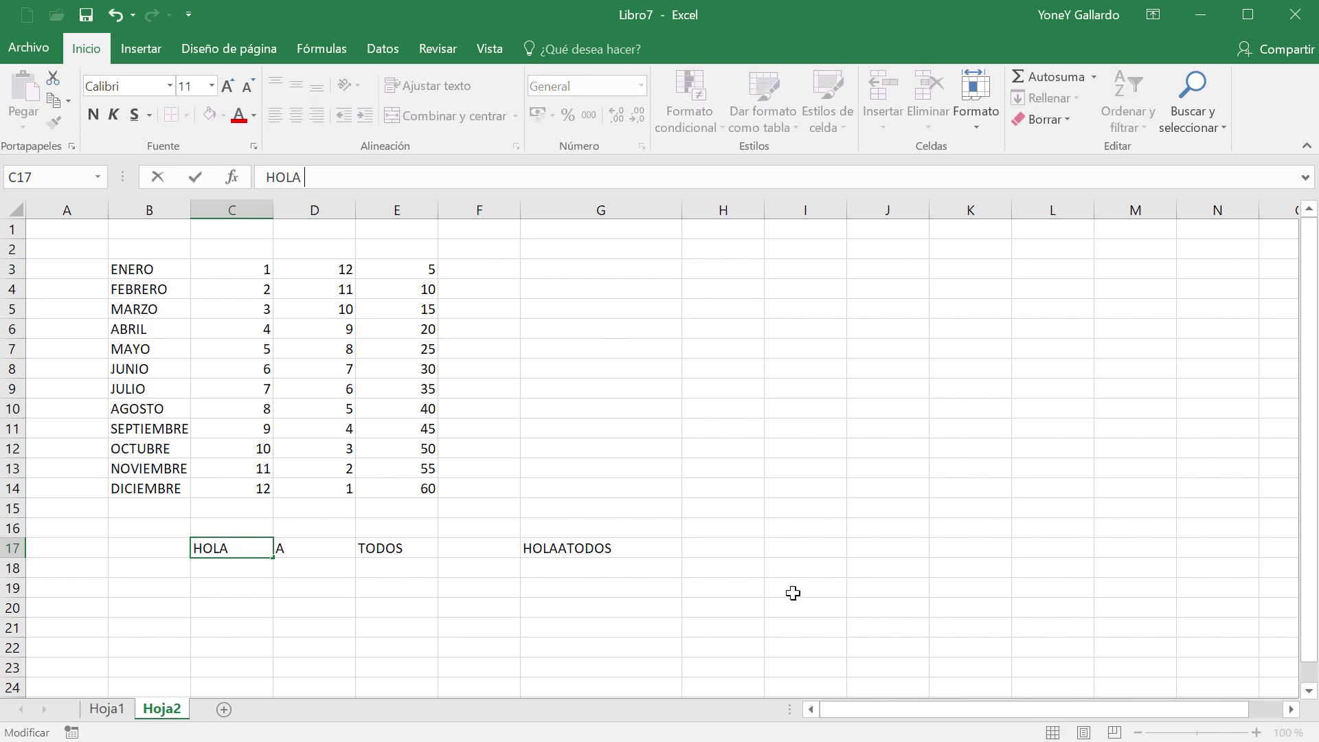
{"action": "key", "text": "Return"}
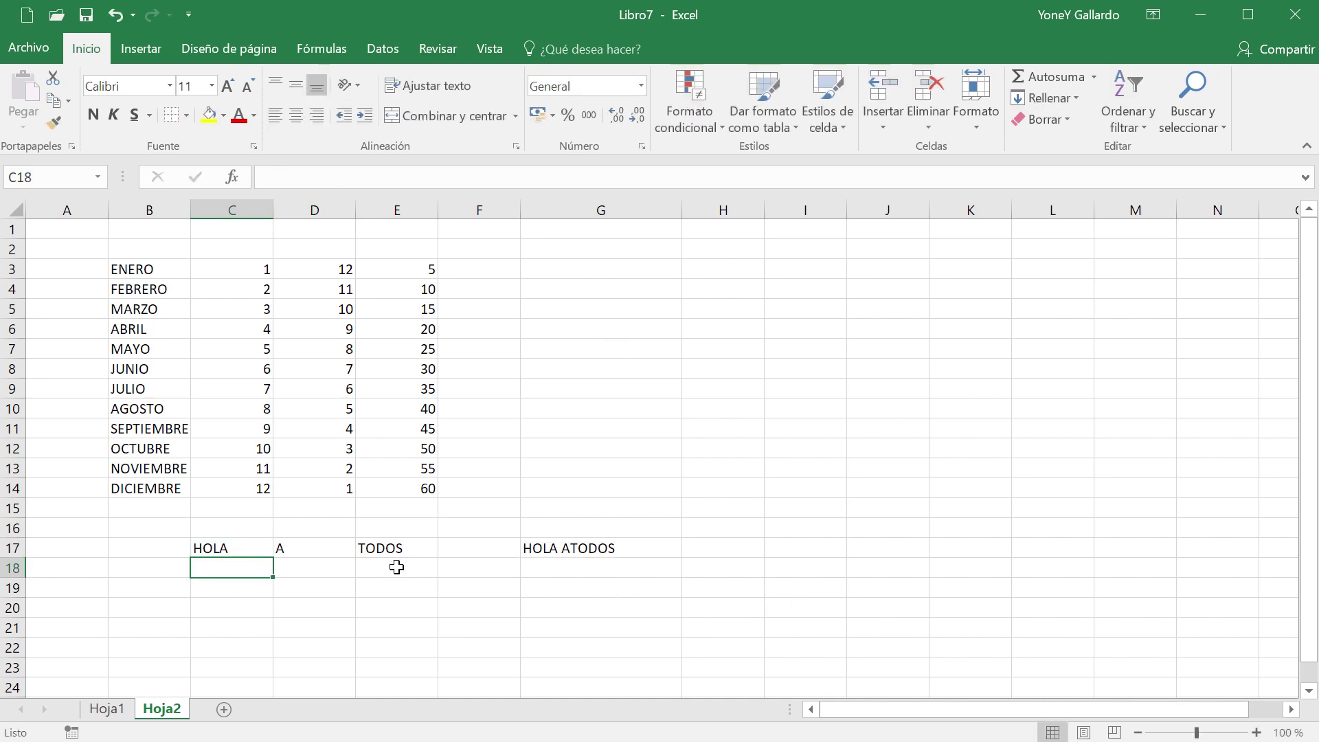
{"action": "left_click", "coordinate": [326, 549]}
{"action": "left_click", "coordinate": [305, 178]}
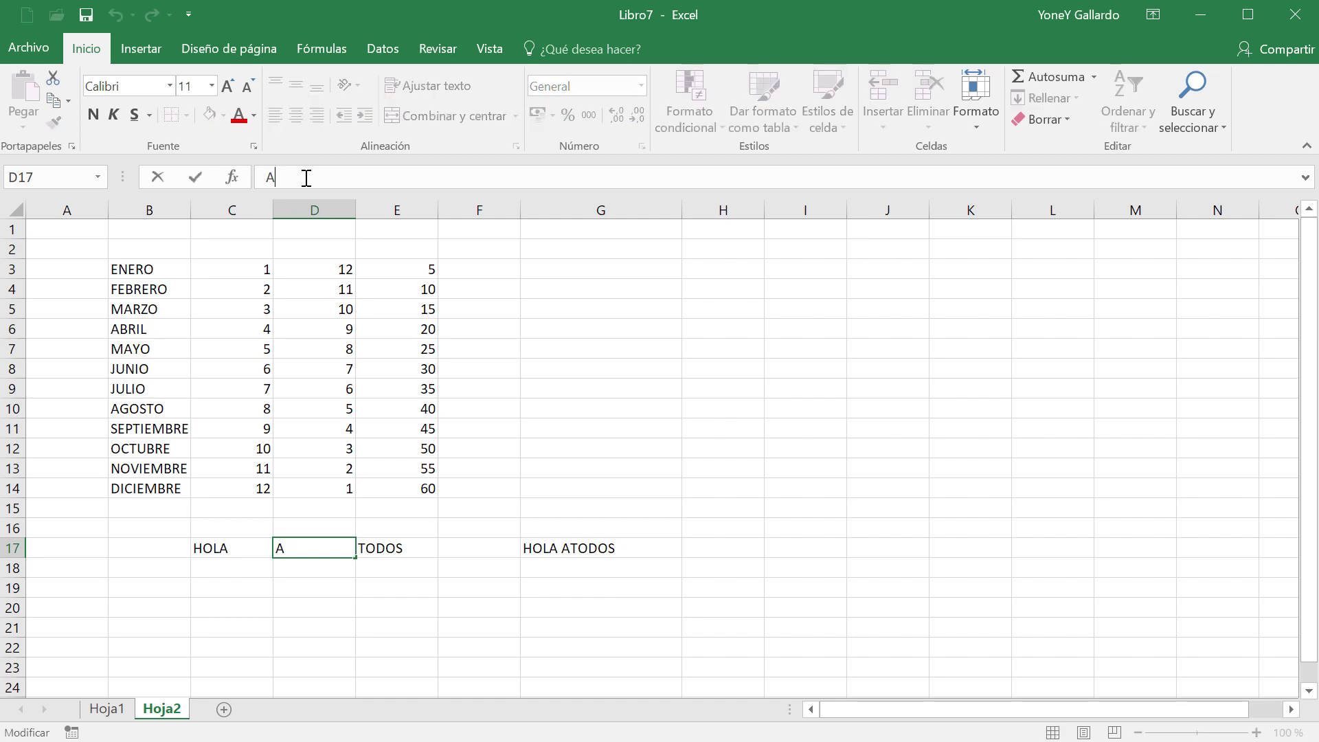
{"action": "key", "text": "Return"}
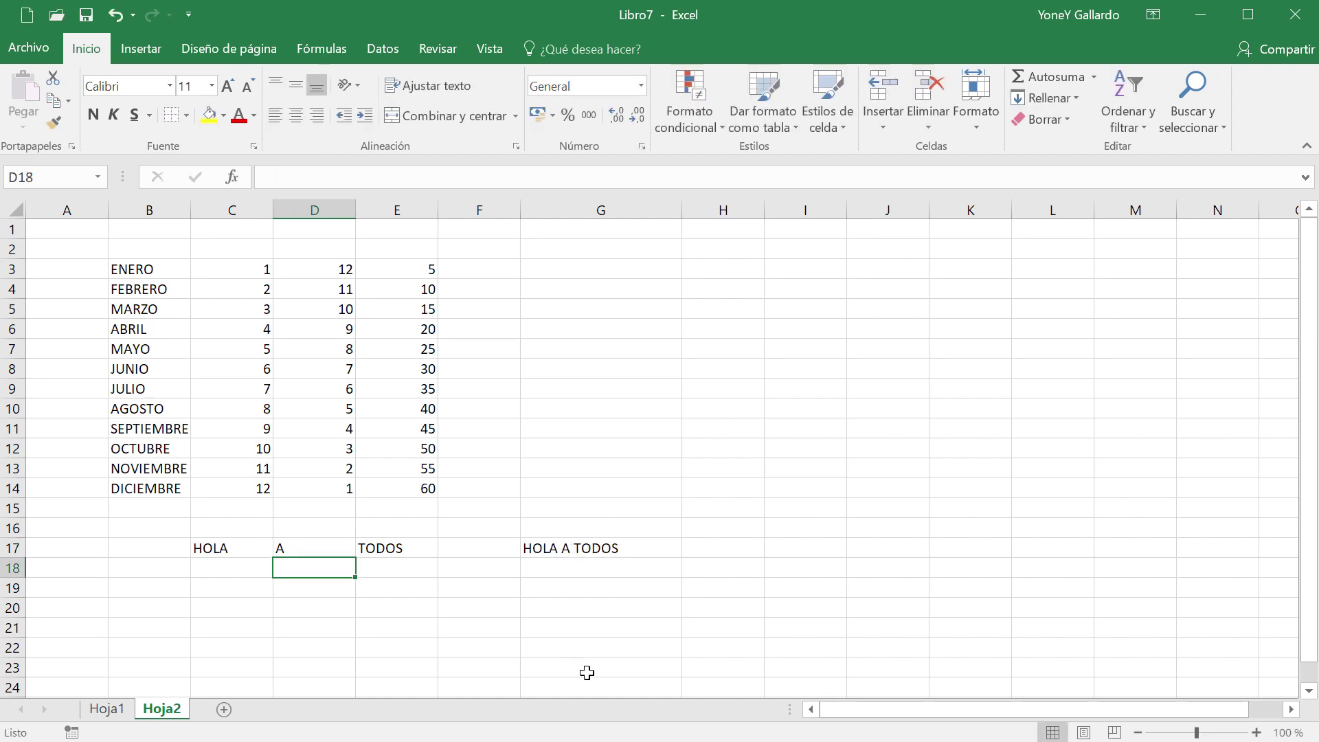
{"action": "left_click", "coordinate": [595, 552]}
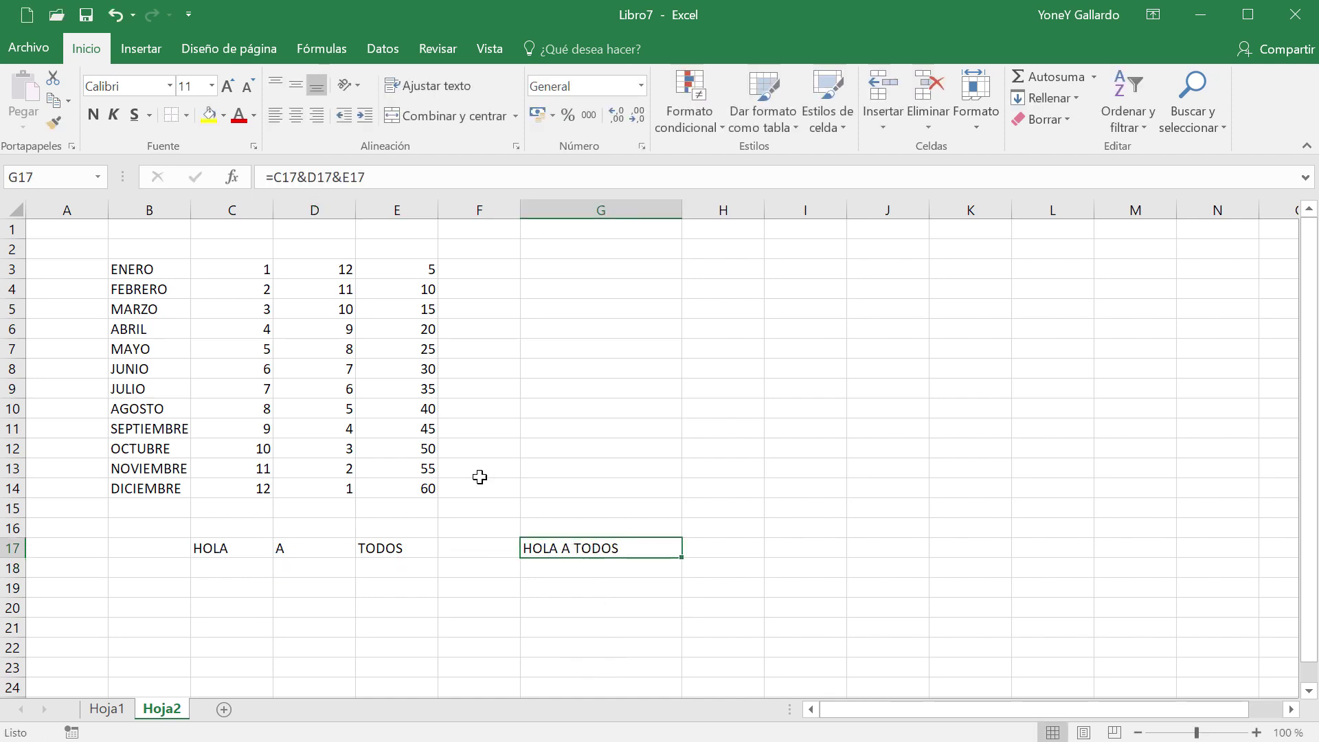
{"action": "left_click", "coordinate": [305, 180]}
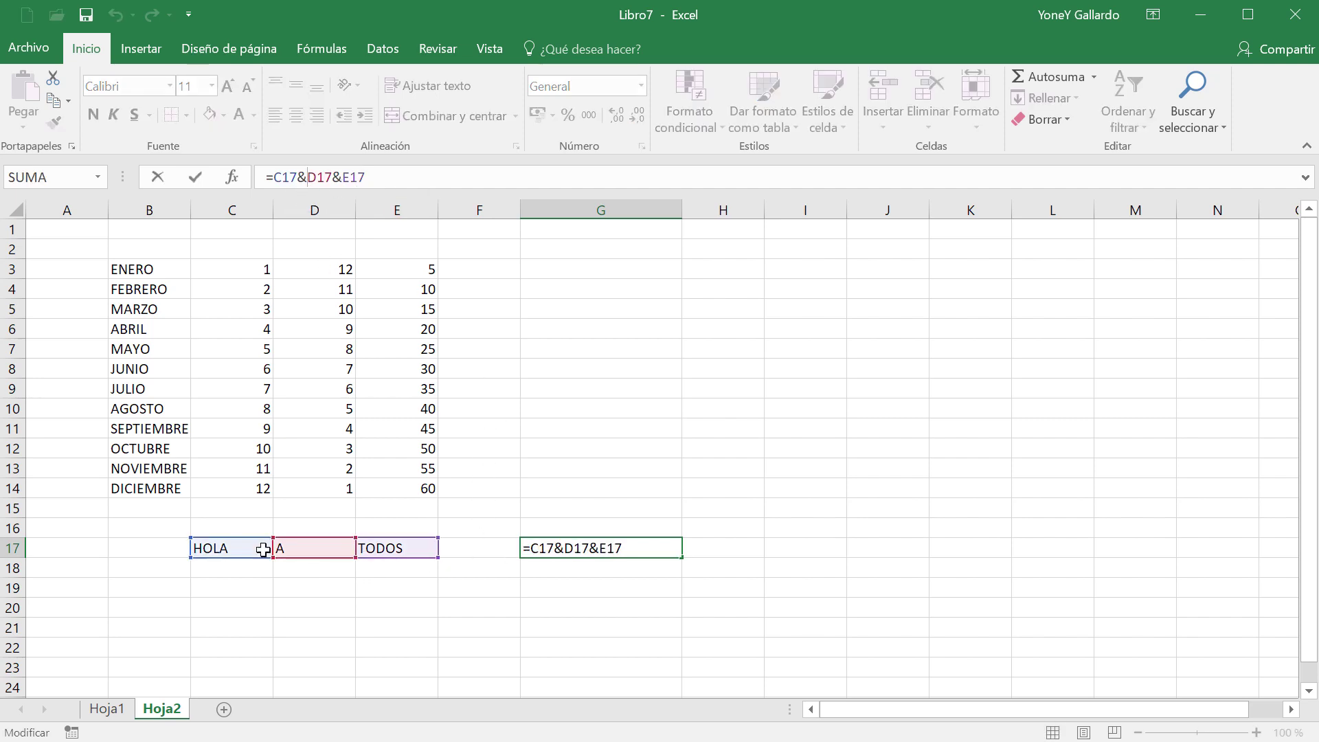
{"action": "left_click", "coordinate": [258, 600]}
{"action": "left_click", "coordinate": [224, 547]}
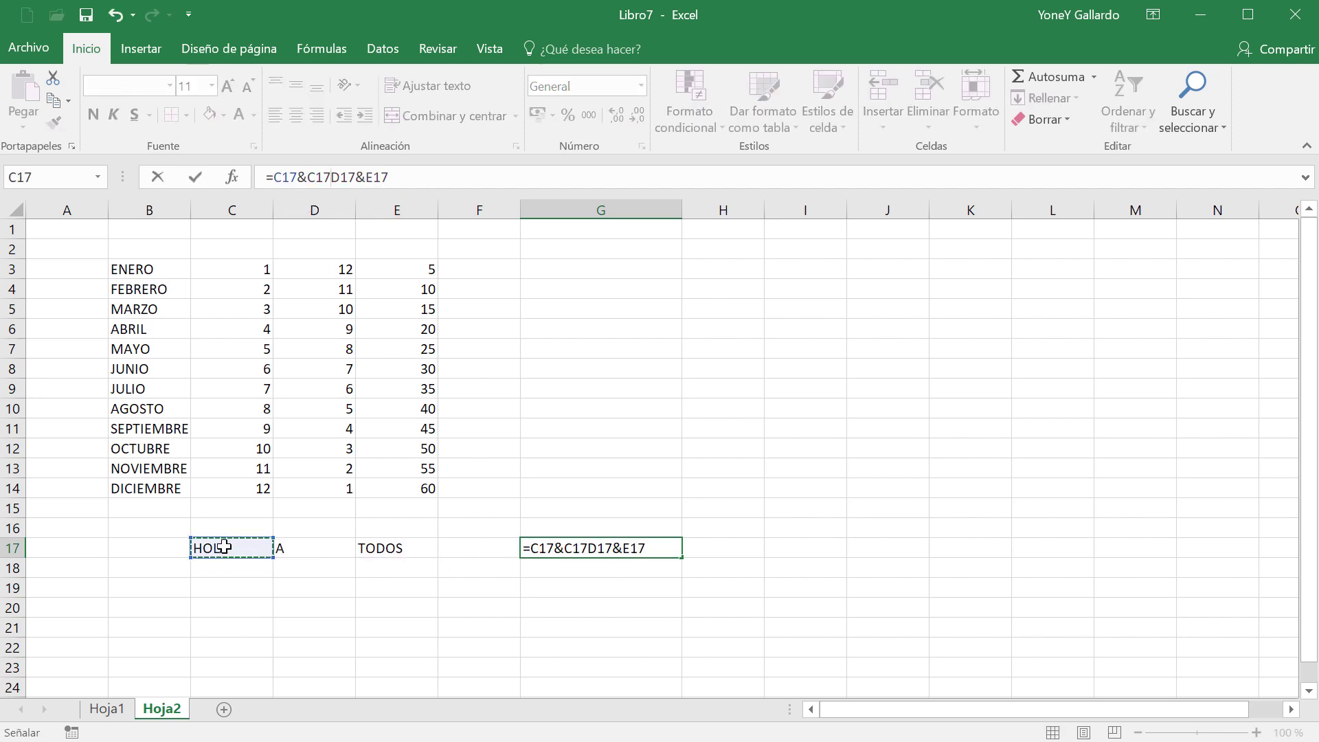
{"action": "key", "text": "Escape"}
- Remove the trailing spaces after HOLA in cell C17 and after A in cell D17
{"action": "left_click", "coordinate": [247, 553]}
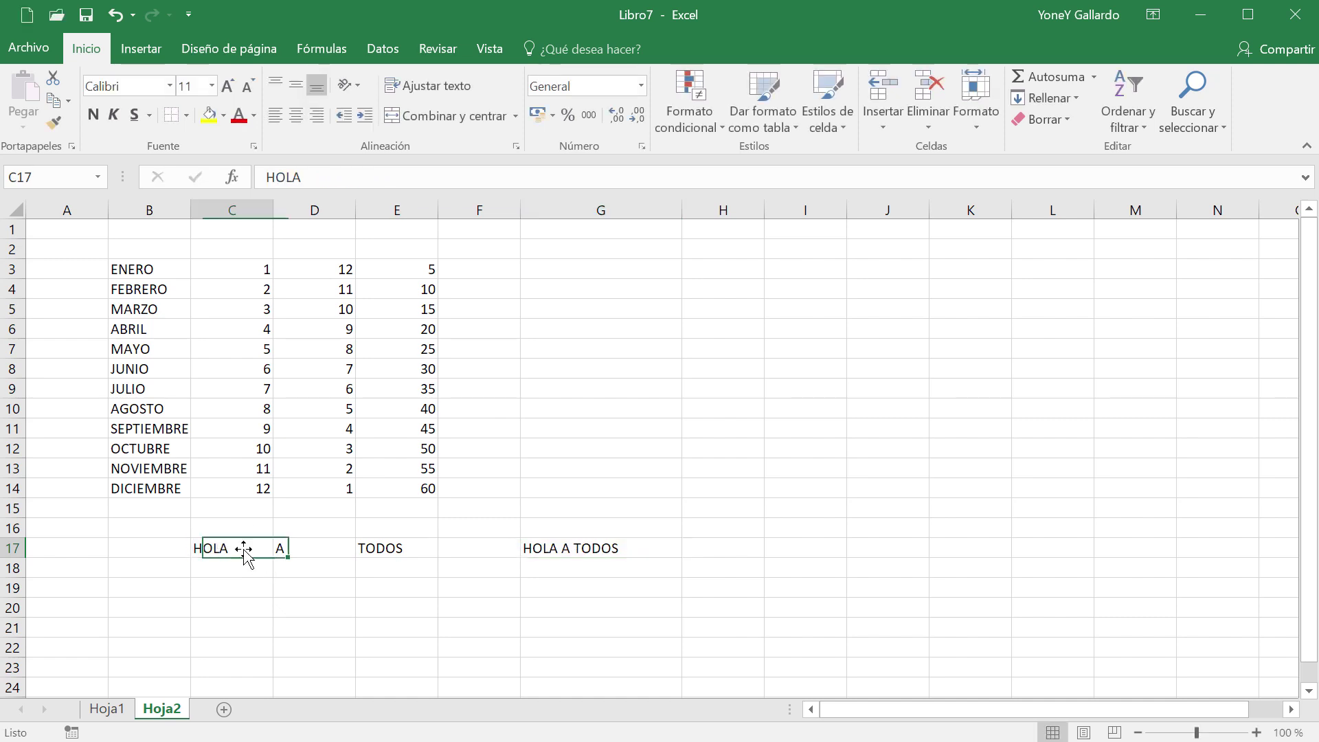
{"action": "left_click", "coordinate": [365, 174]}
{"action": "key", "text": "BackSpace"}
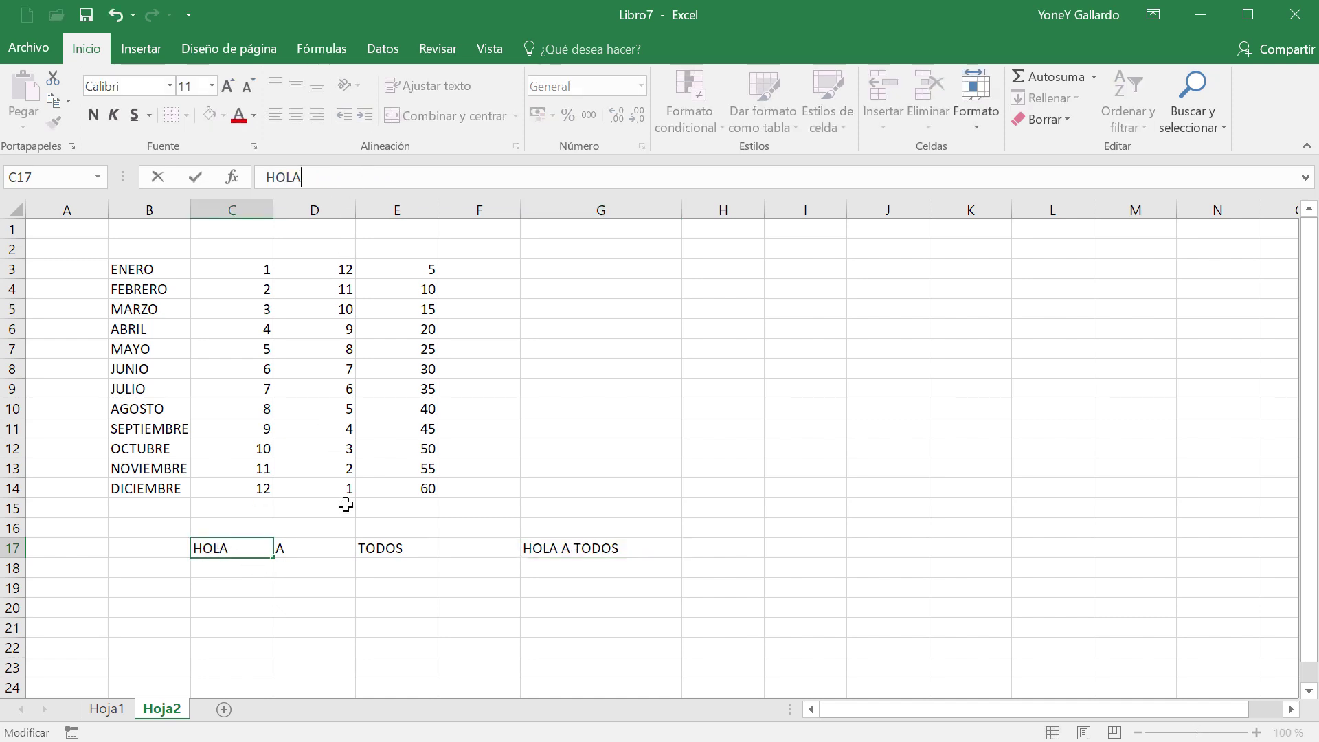
{"action": "left_click", "coordinate": [312, 547]}
{"action": "left_click", "coordinate": [391, 180]}
{"action": "key", "text": "BackSpace"}
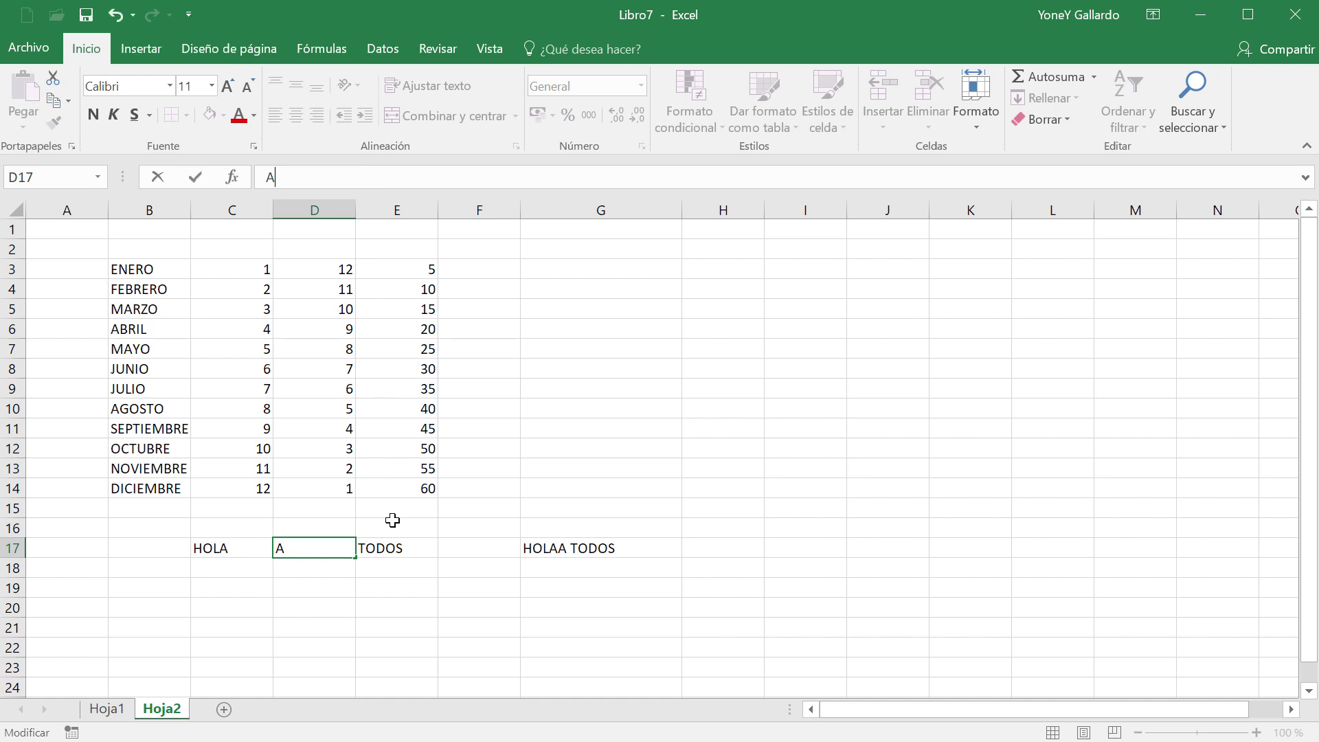
{"action": "left_click", "coordinate": [383, 548]}
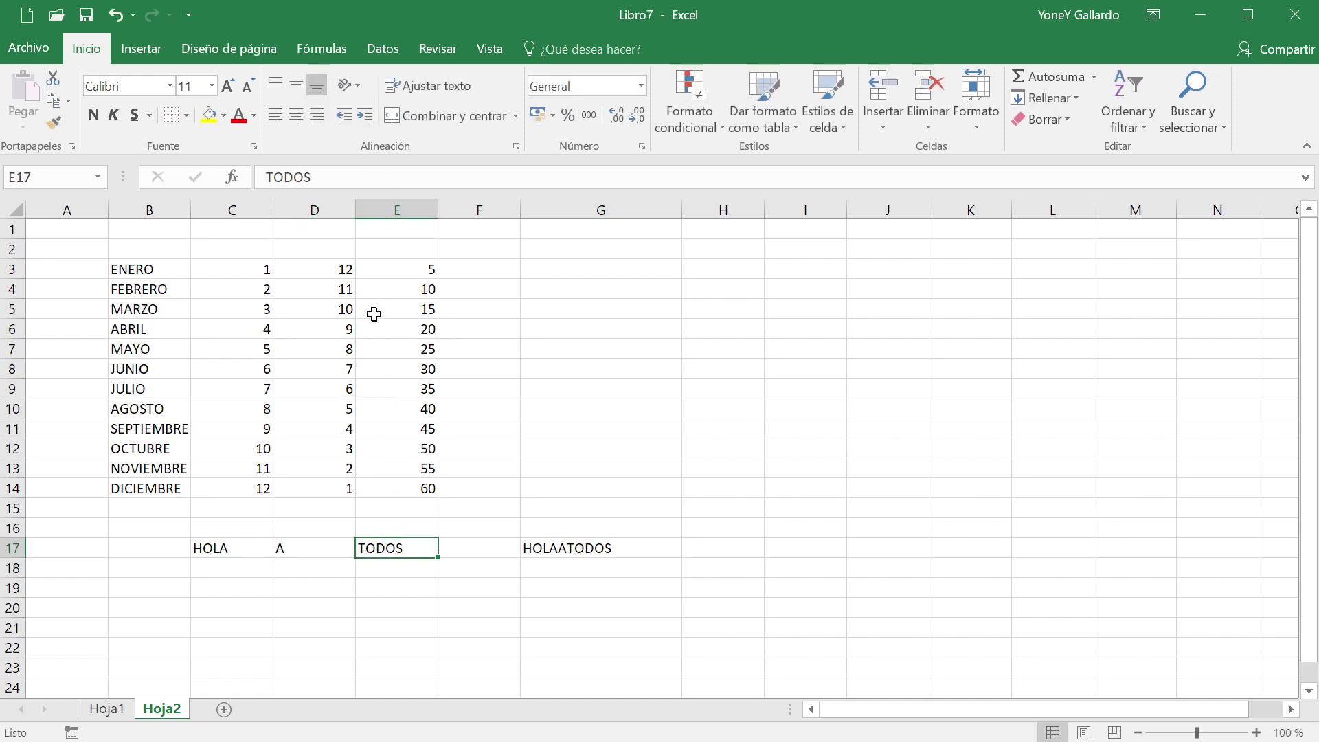
{"action": "left_click", "coordinate": [362, 177]}
{"action": "key", "text": "Return"}
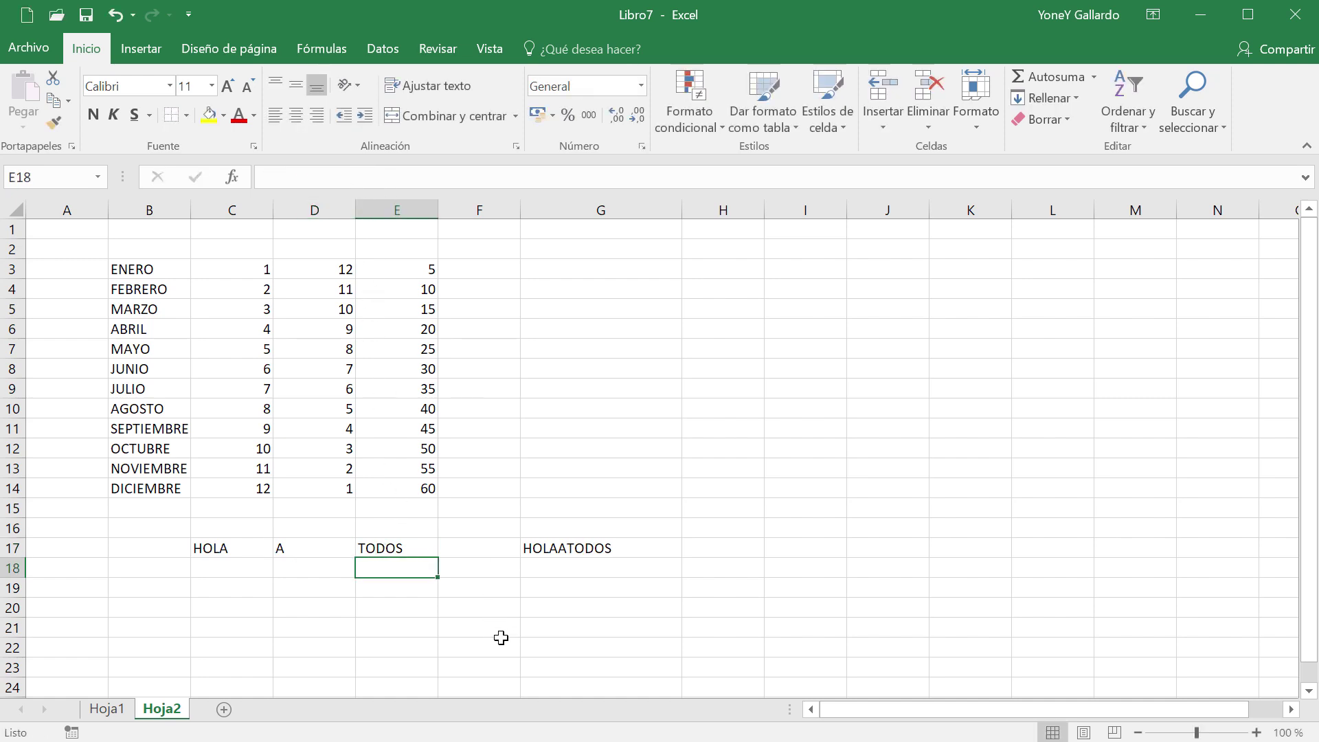
{"action": "left_click", "coordinate": [498, 642]}
{"action": "left_click", "coordinate": [238, 551]}
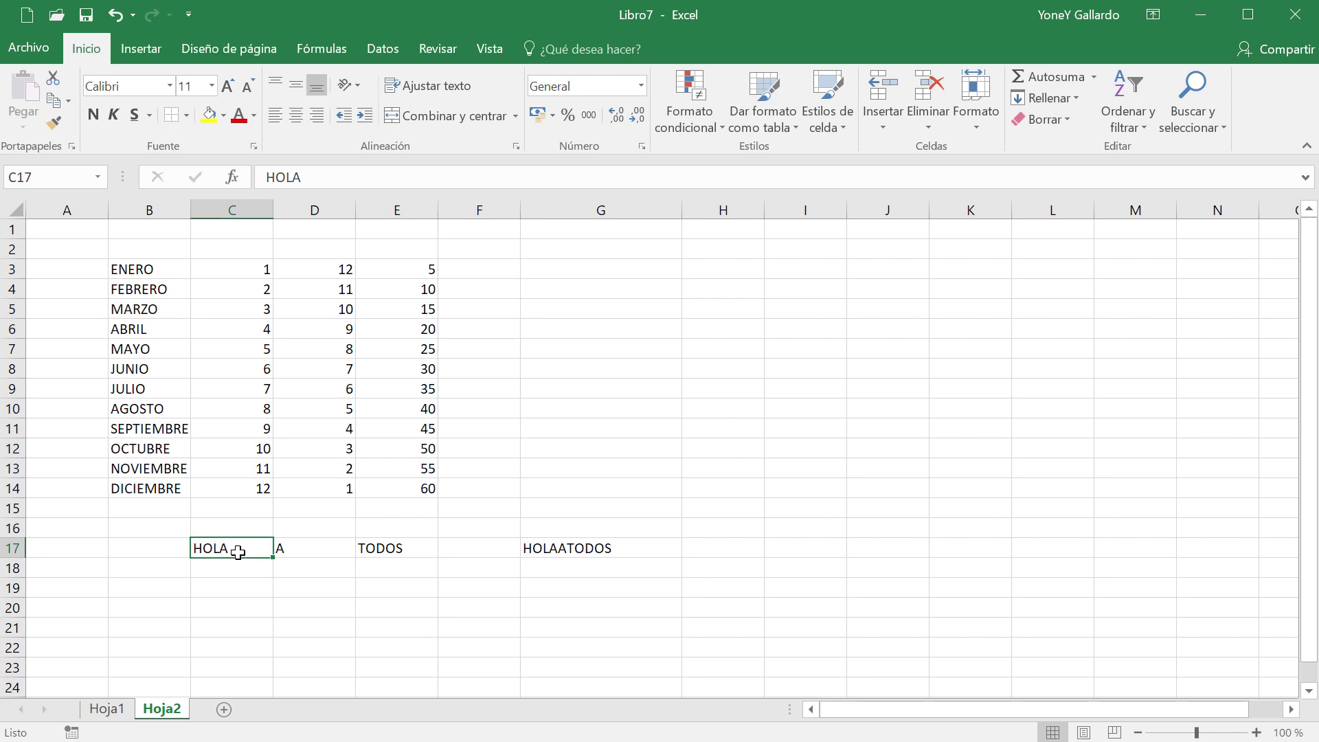
- Add quoted spaces between the cell references in G17 so the formula reads =C17&" "&D17&" "&E17
{"action": "left_click", "coordinate": [598, 548]}
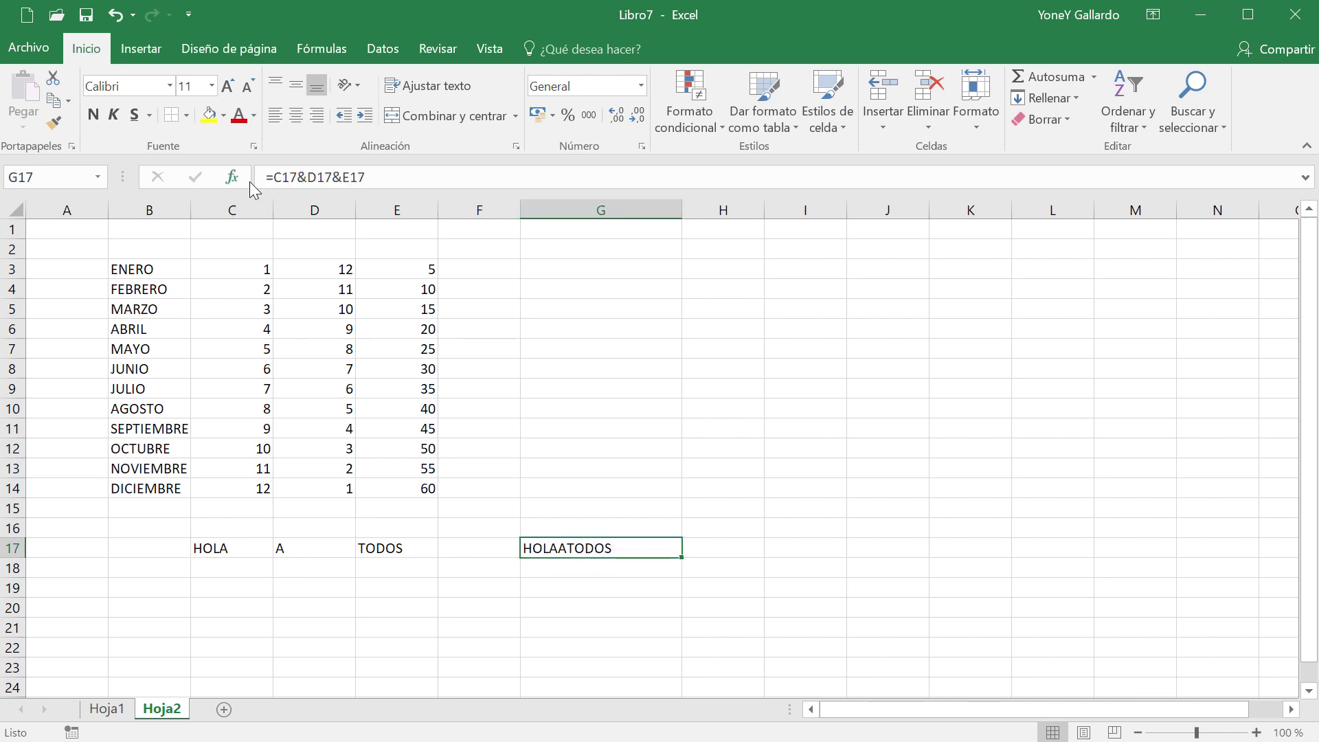
{"action": "left_click", "coordinate": [308, 177]}
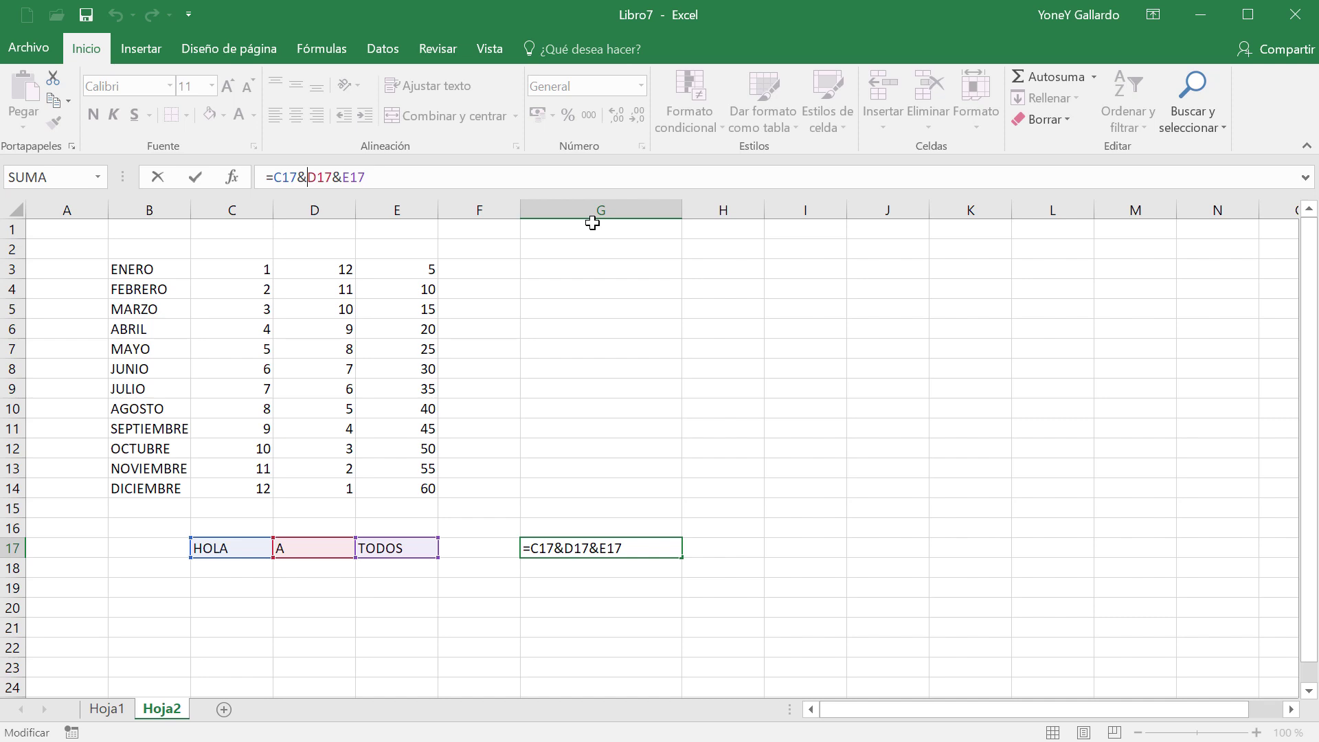
{"action": "type", "text": "\"\""}
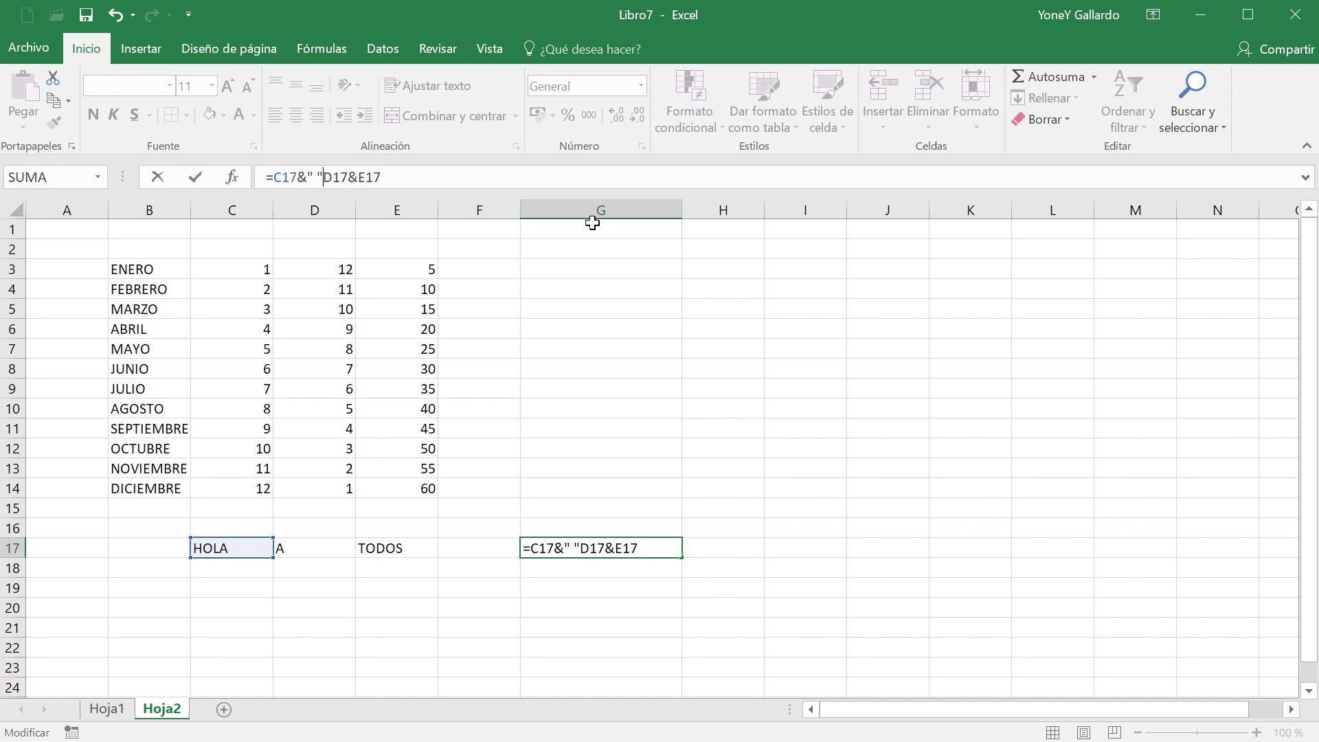
{"action": "type", "text": " &"}
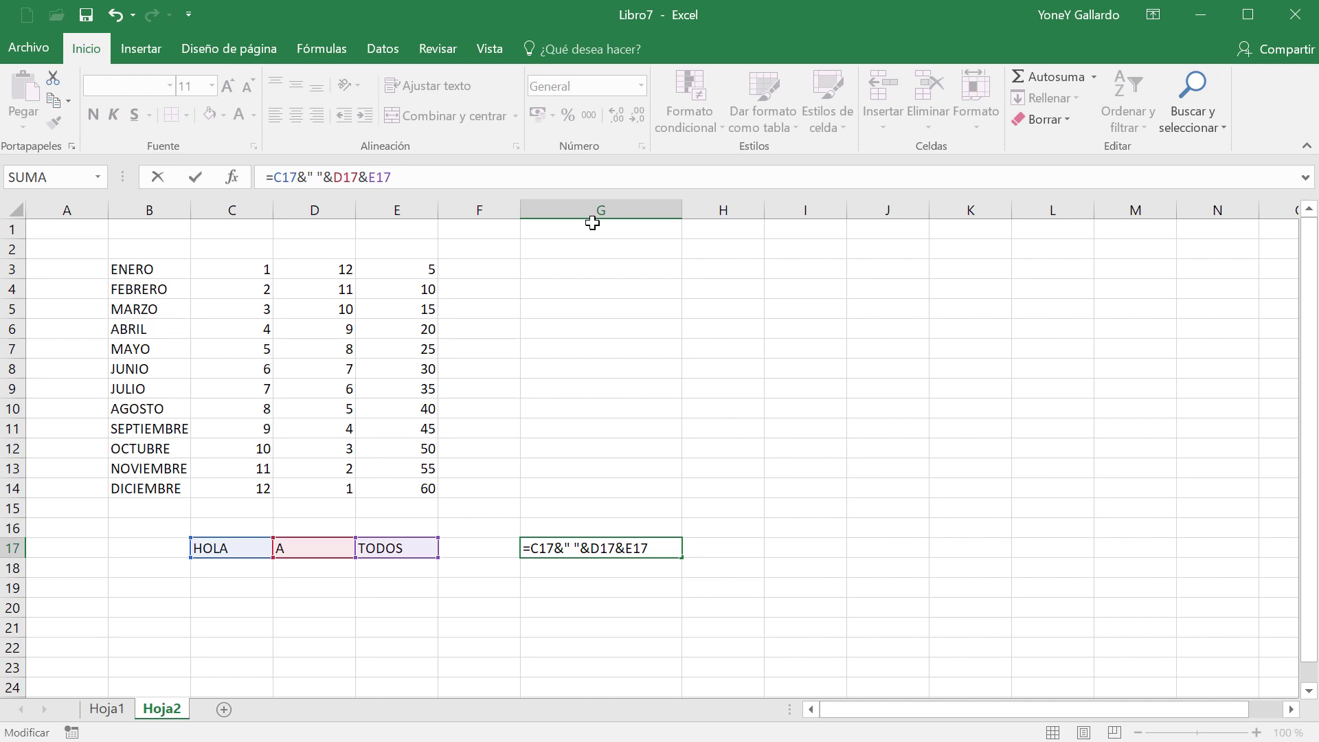
{"action": "type", "text": "\""}
{"action": "key", "text": "BackSpace"}
{"action": "type", "text": "&\"\""}
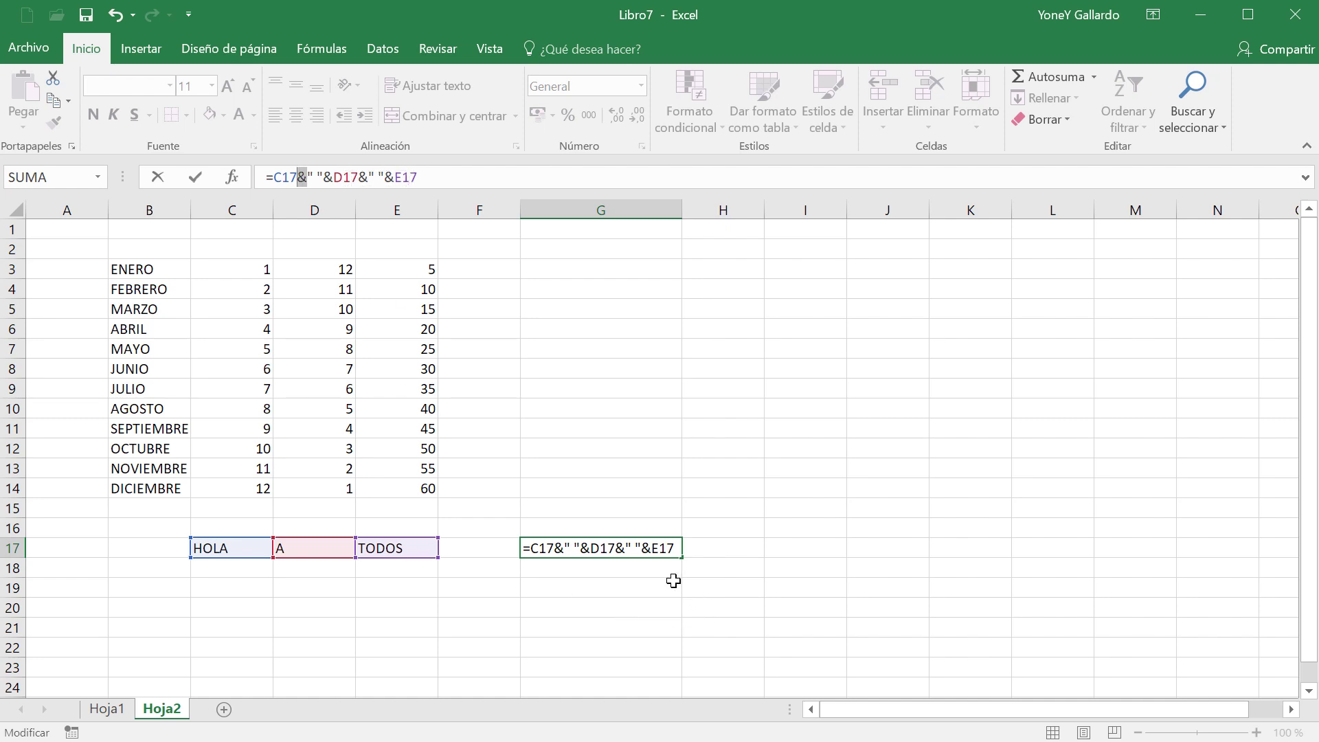
{"action": "left_click", "coordinate": [483, 177]}
{"action": "key", "text": "Return"}
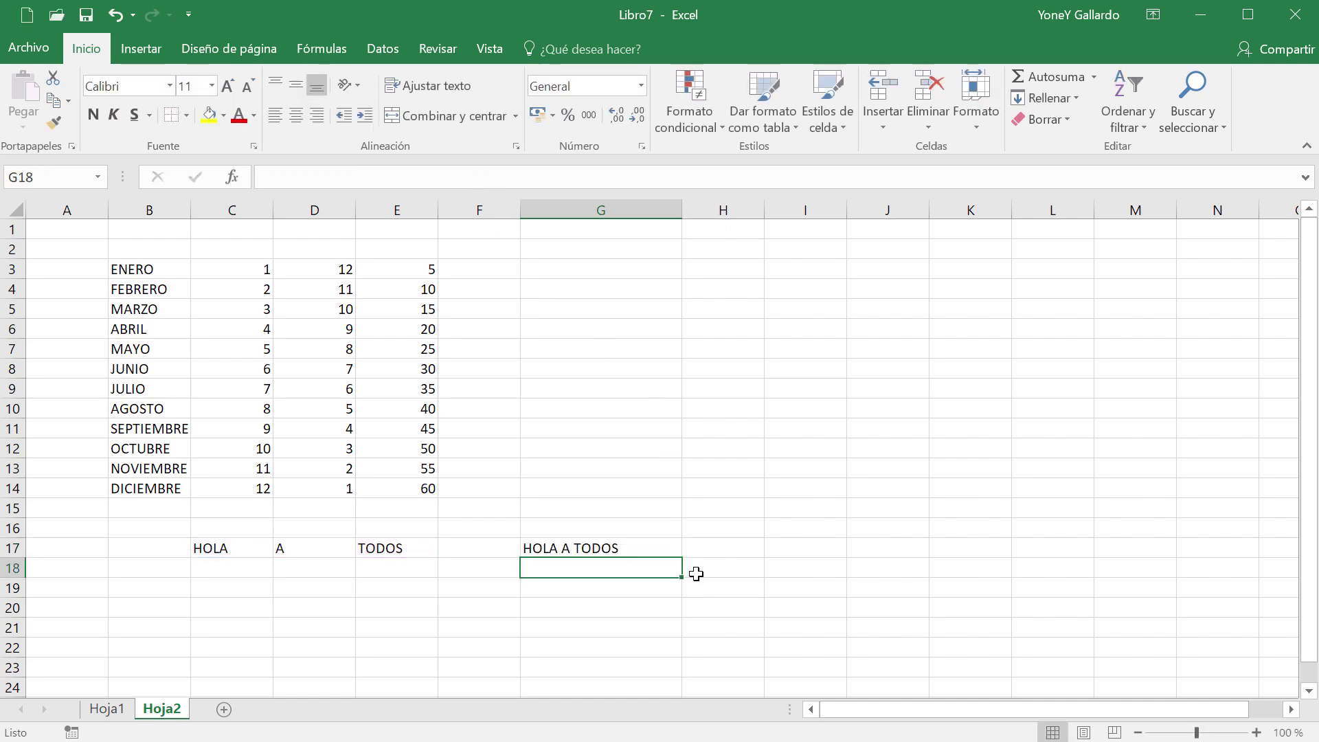
{"action": "left_click", "coordinate": [603, 548]}
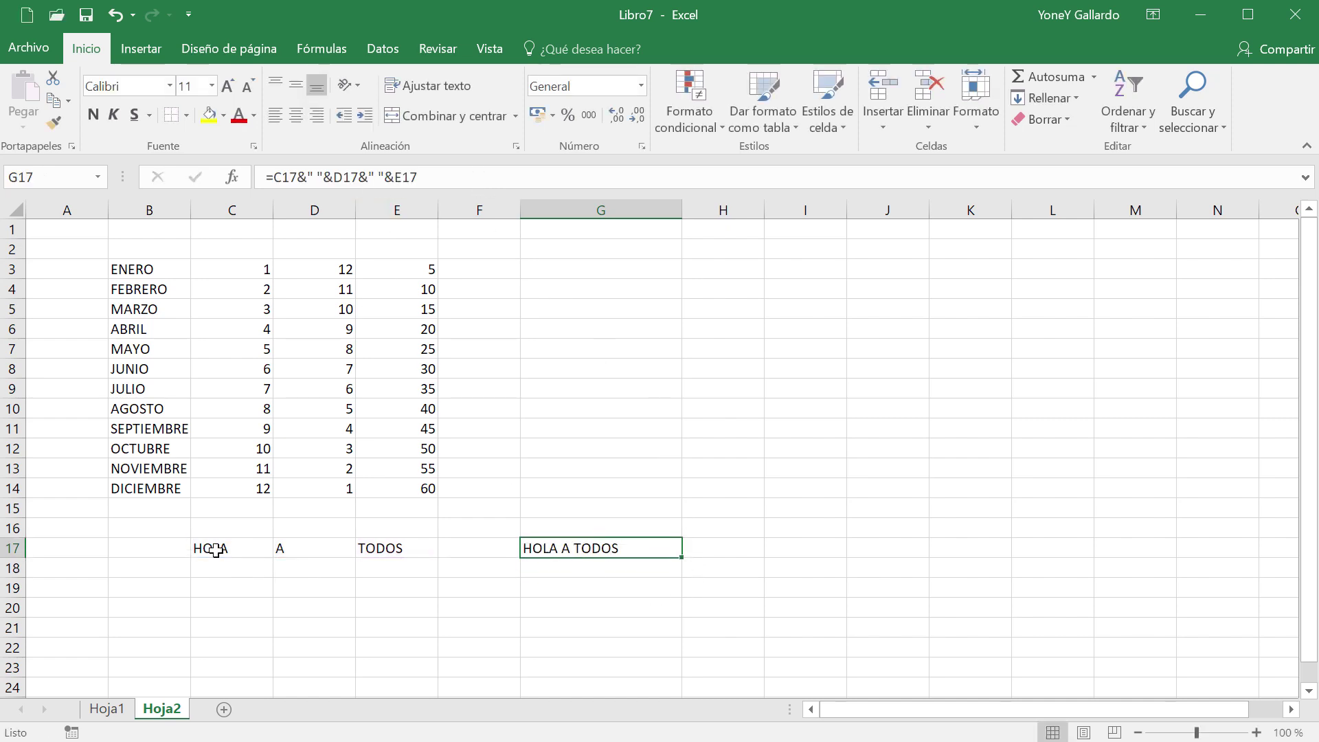
{"action": "left_click_drag", "start_coordinate": [209, 548], "coordinate": [391, 548]}
{"action": "left_click", "coordinate": [590, 625]}
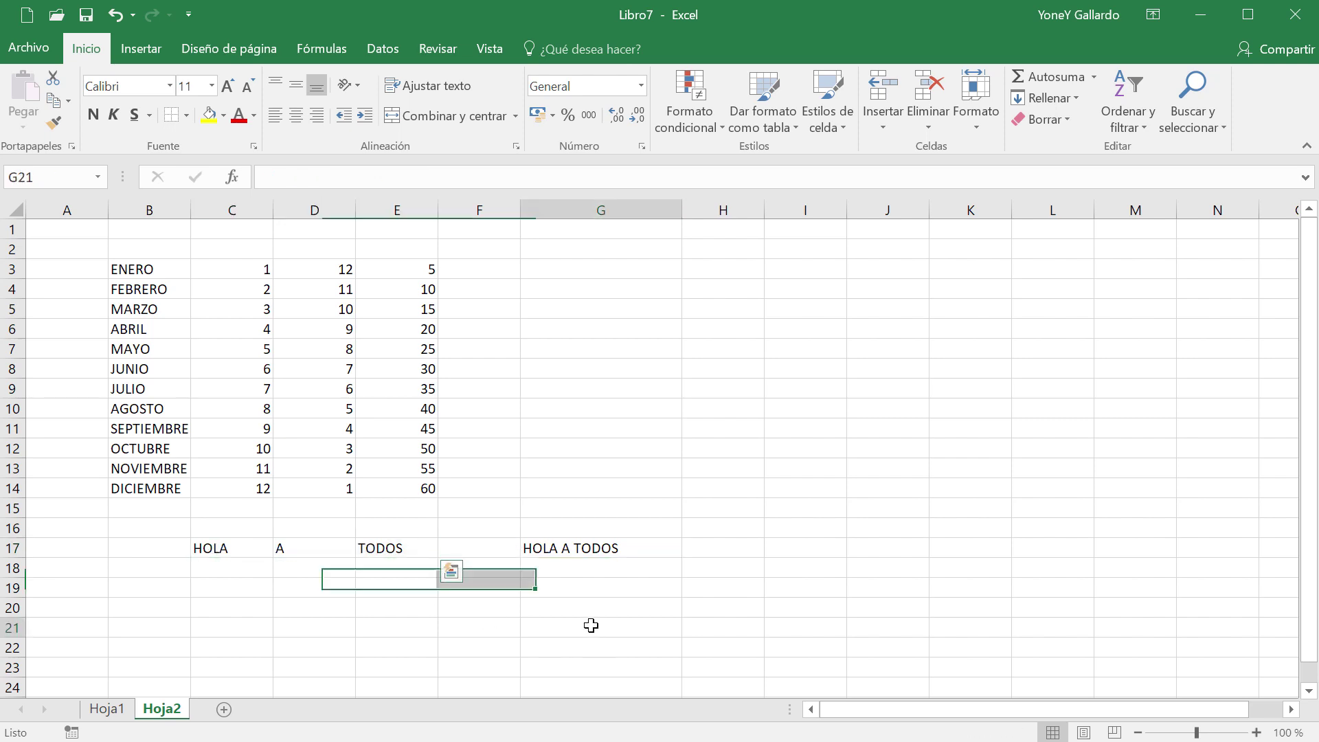
{"action": "left_click", "coordinate": [581, 549]}
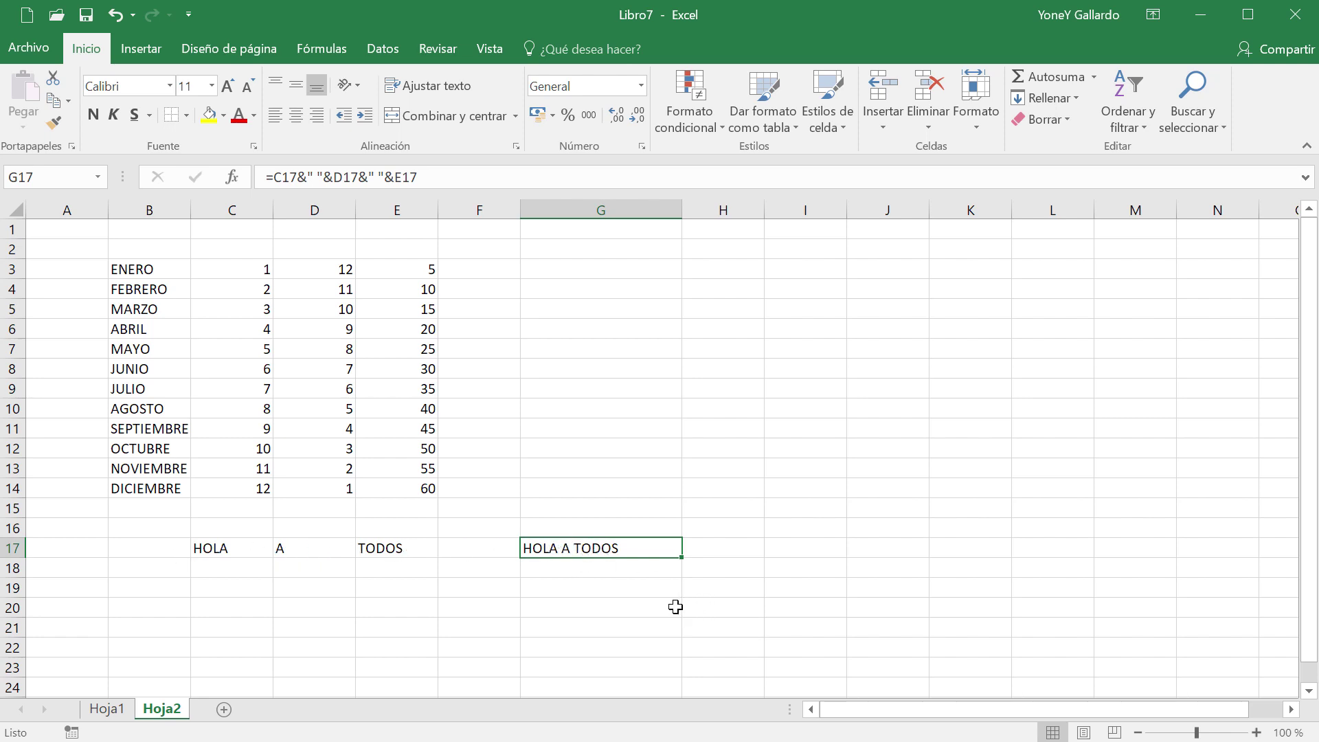
- Switch to the sheet Hoja1
{"action": "left_click", "coordinate": [110, 709]}
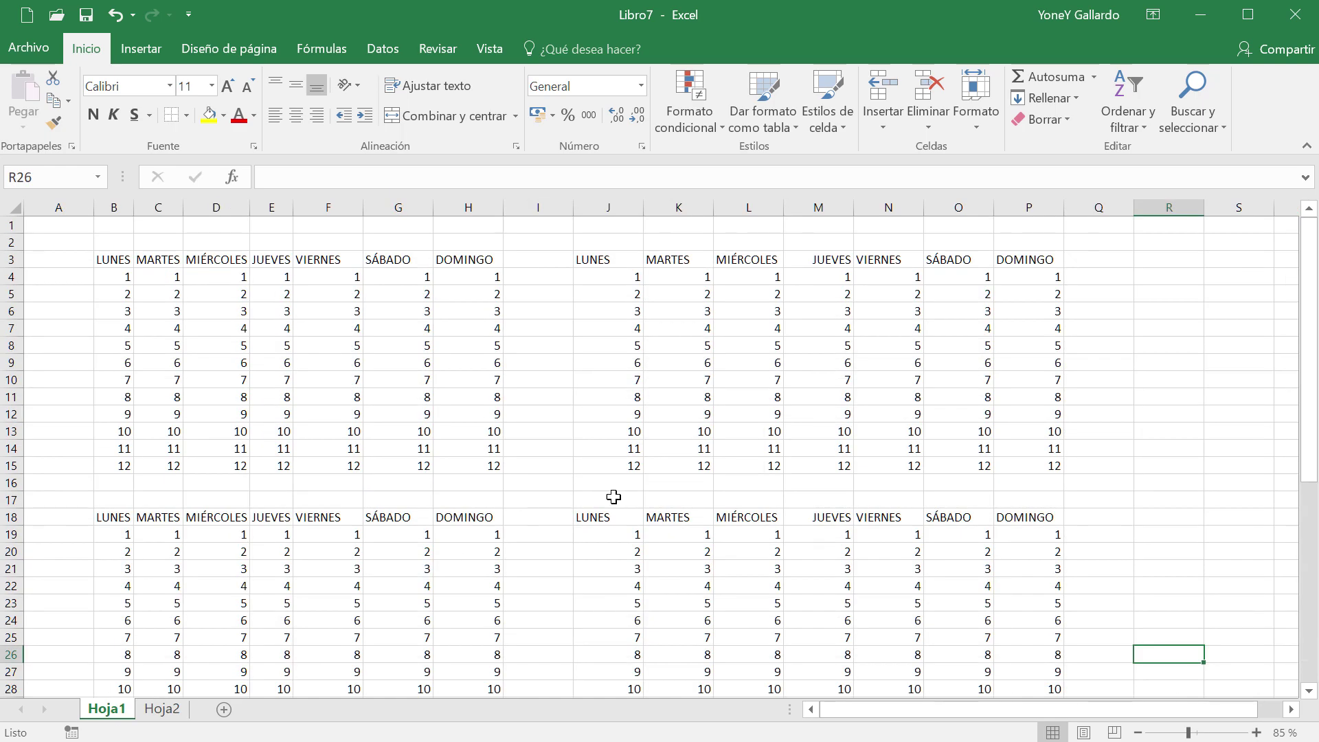
- Review both pages of Hoja1 in the print preview and return to the sheet
{"action": "scroll", "coordinate": [835, 501], "scroll_direction": "down", "scroll_amount": 6}
{"action": "scroll", "coordinate": [689, 448], "scroll_direction": "up", "scroll_amount": 7}
{"action": "left_click", "coordinate": [511, 379]}
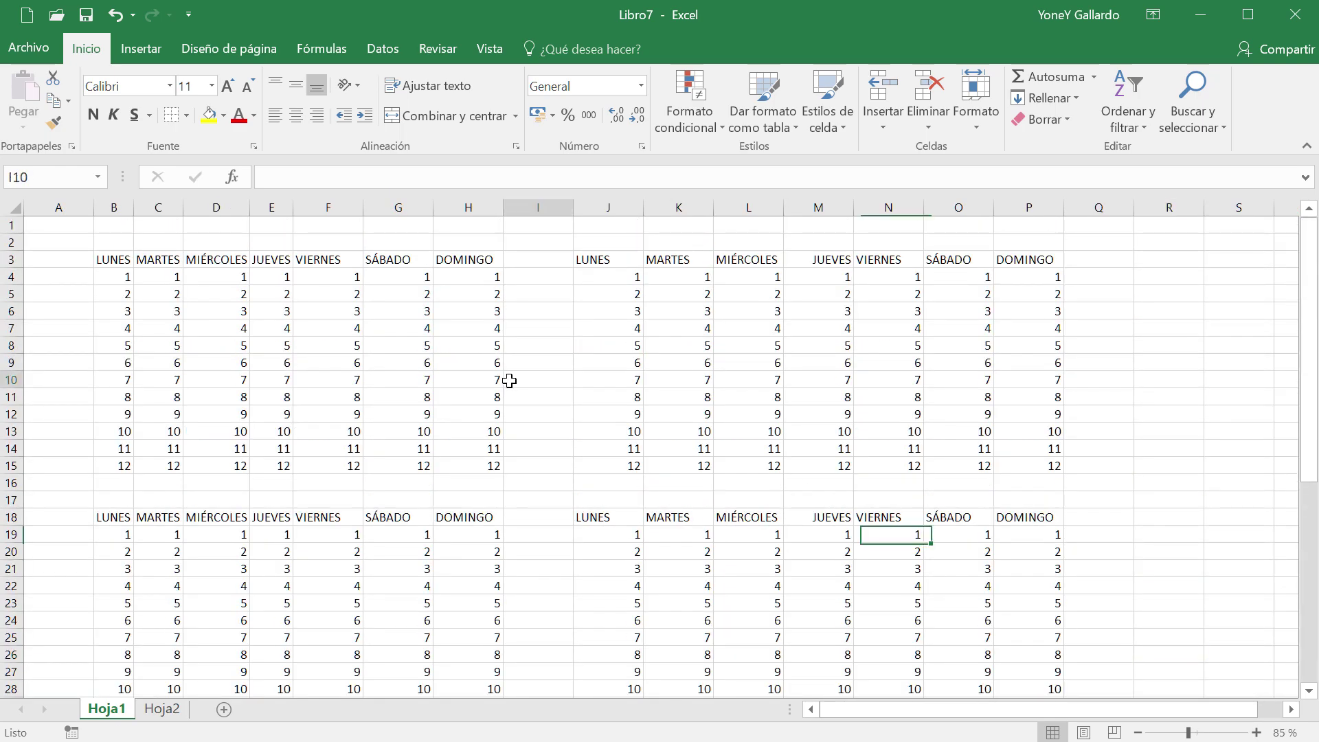
{"action": "key", "text": "ctrl+p"}
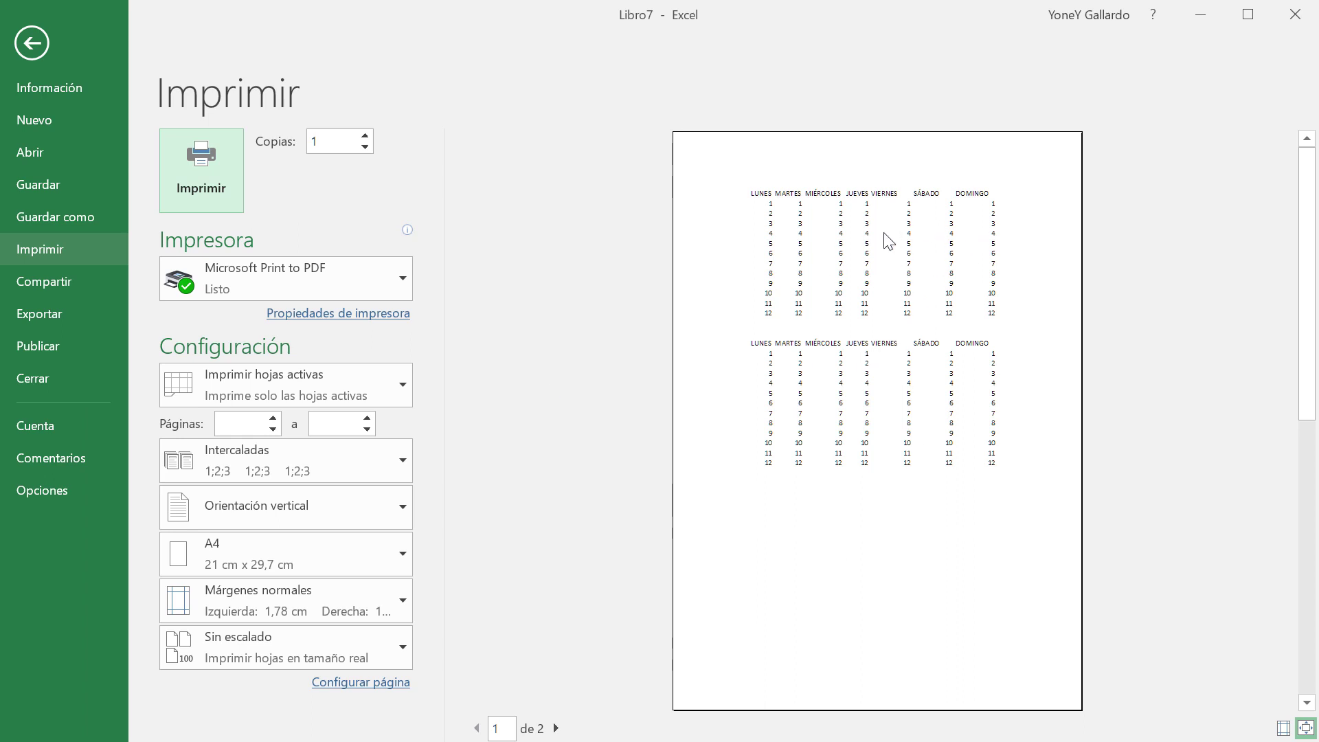
{"action": "left_click", "coordinate": [556, 728]}
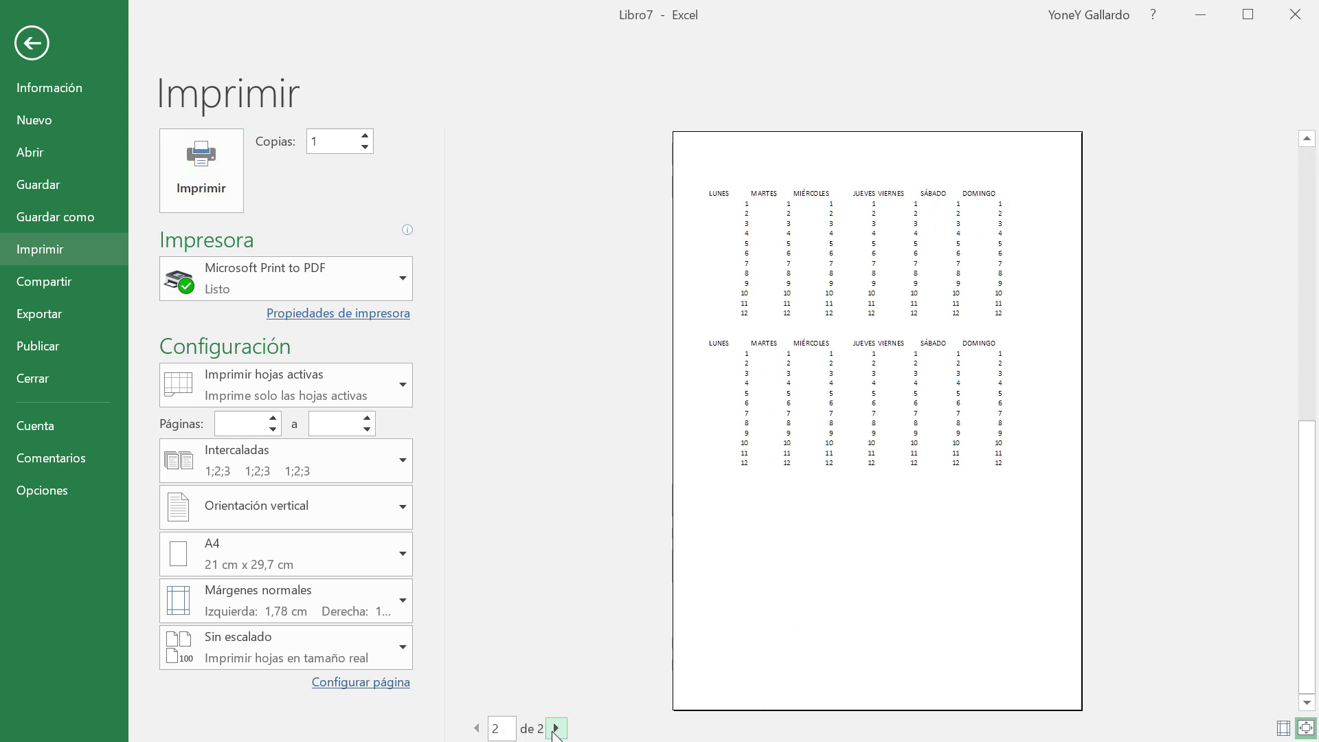
{"action": "left_click", "coordinate": [477, 728]}
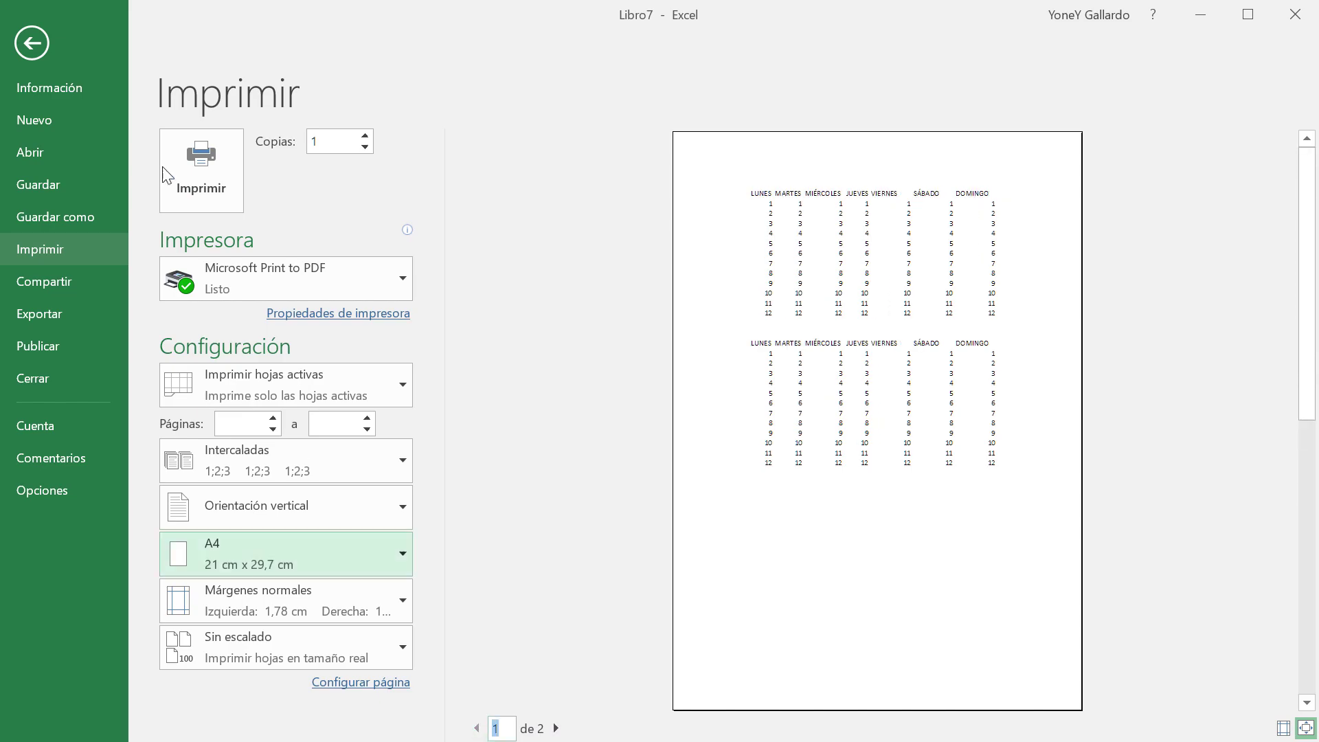
{"action": "left_click", "coordinate": [32, 44]}
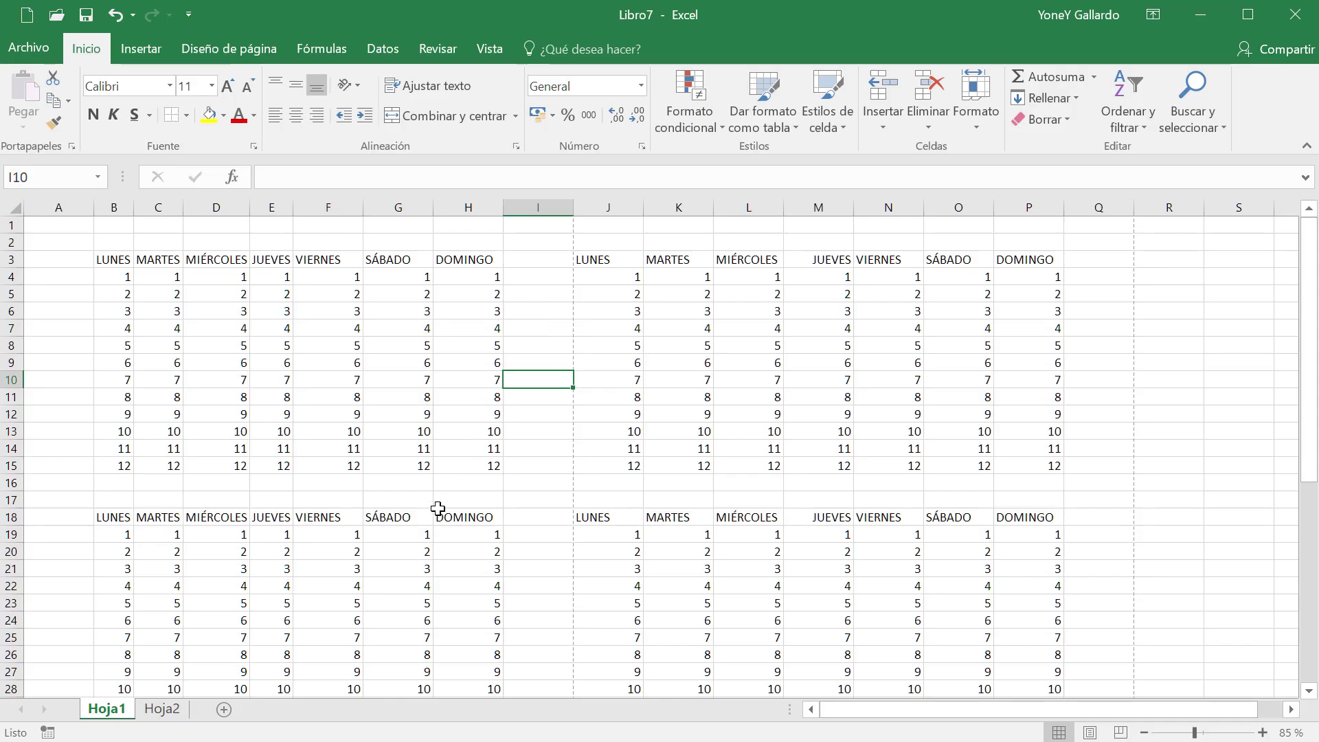
- Copy the weekday table in B18:H30 and paste it below, starting at cell B33
{"action": "scroll", "coordinate": [438, 522], "scroll_direction": "down", "scroll_amount": 2}
{"action": "left_click_drag", "start_coordinate": [130, 431], "coordinate": [460, 636]}
{"action": "key", "text": "ctrl+c"}
{"action": "scroll", "coordinate": [412, 618], "scroll_direction": "down", "scroll_amount": 3}
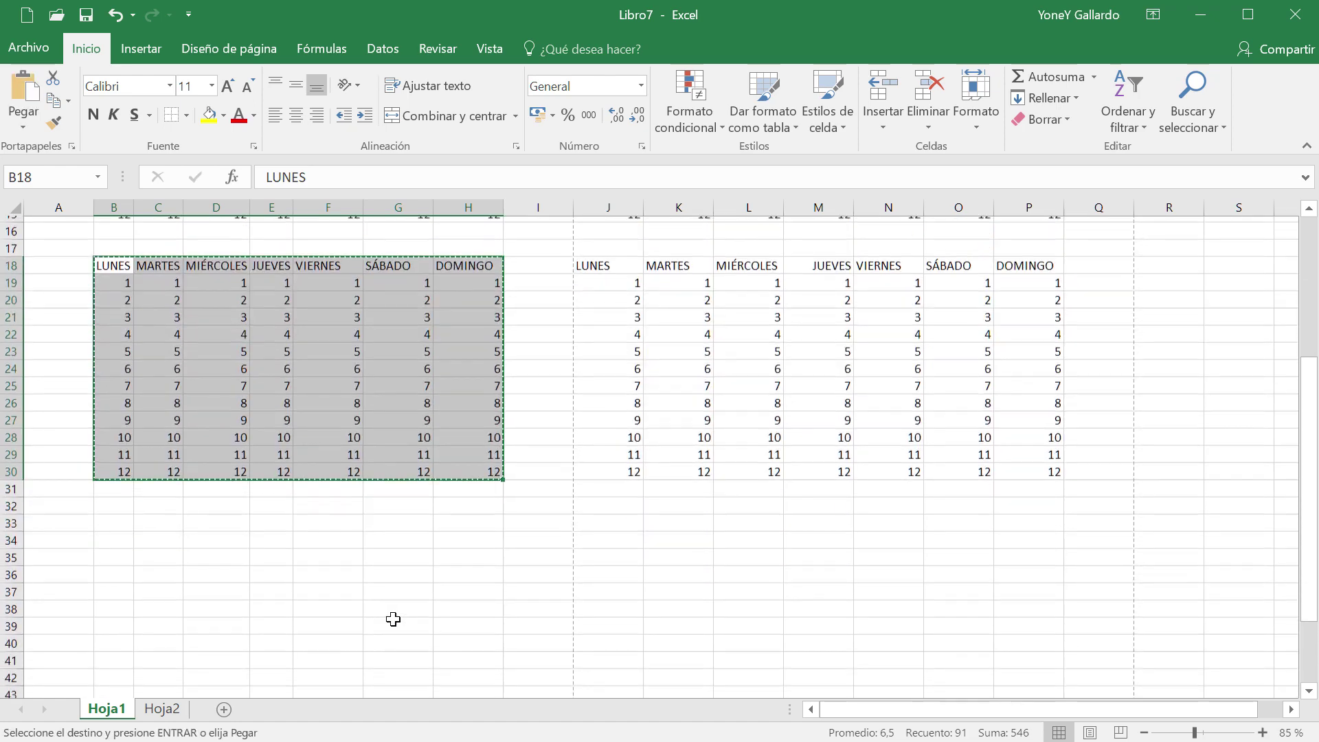
{"action": "left_click", "coordinate": [114, 516]}
{"action": "key", "text": "ctrl+v"}
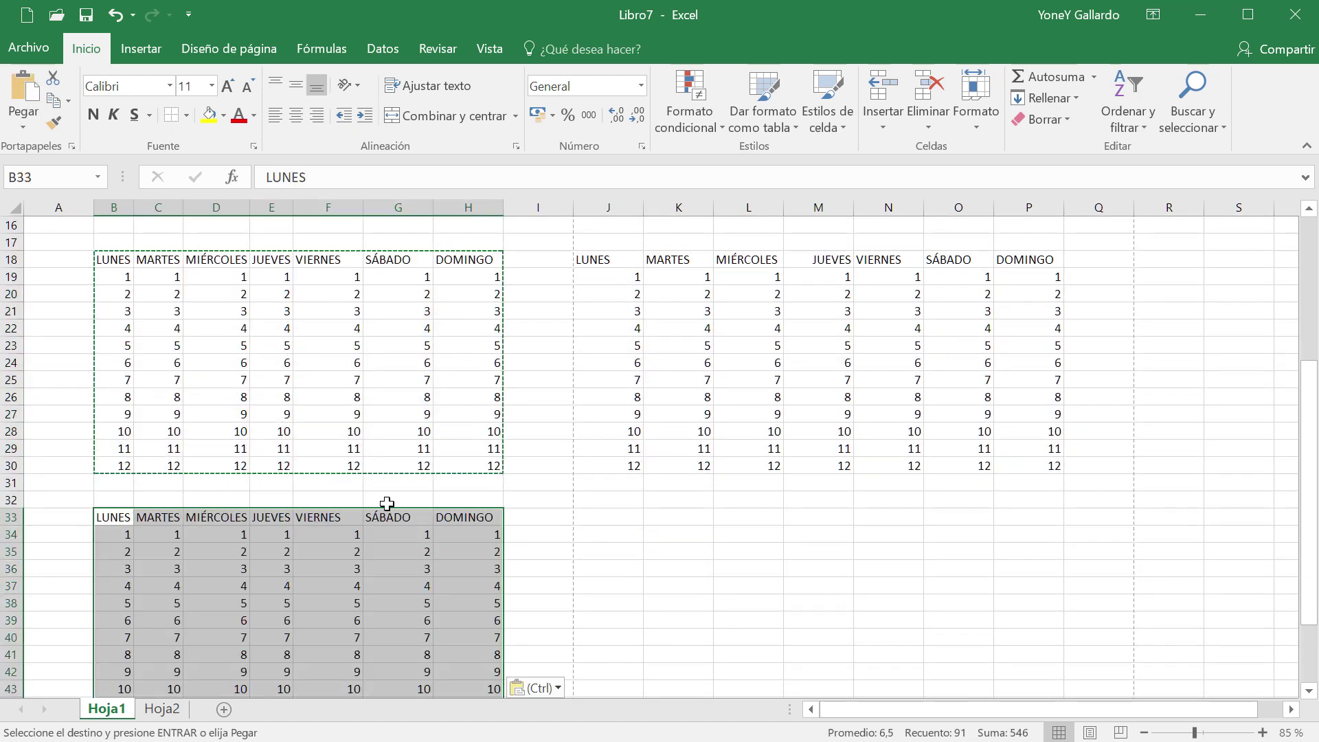
{"action": "left_click", "coordinate": [558, 500]}
{"action": "key", "text": "Escape"}
- Check how the stacked weekday tables appear in the print preview and return to the sheet
{"action": "key", "text": "ctrl+p"}
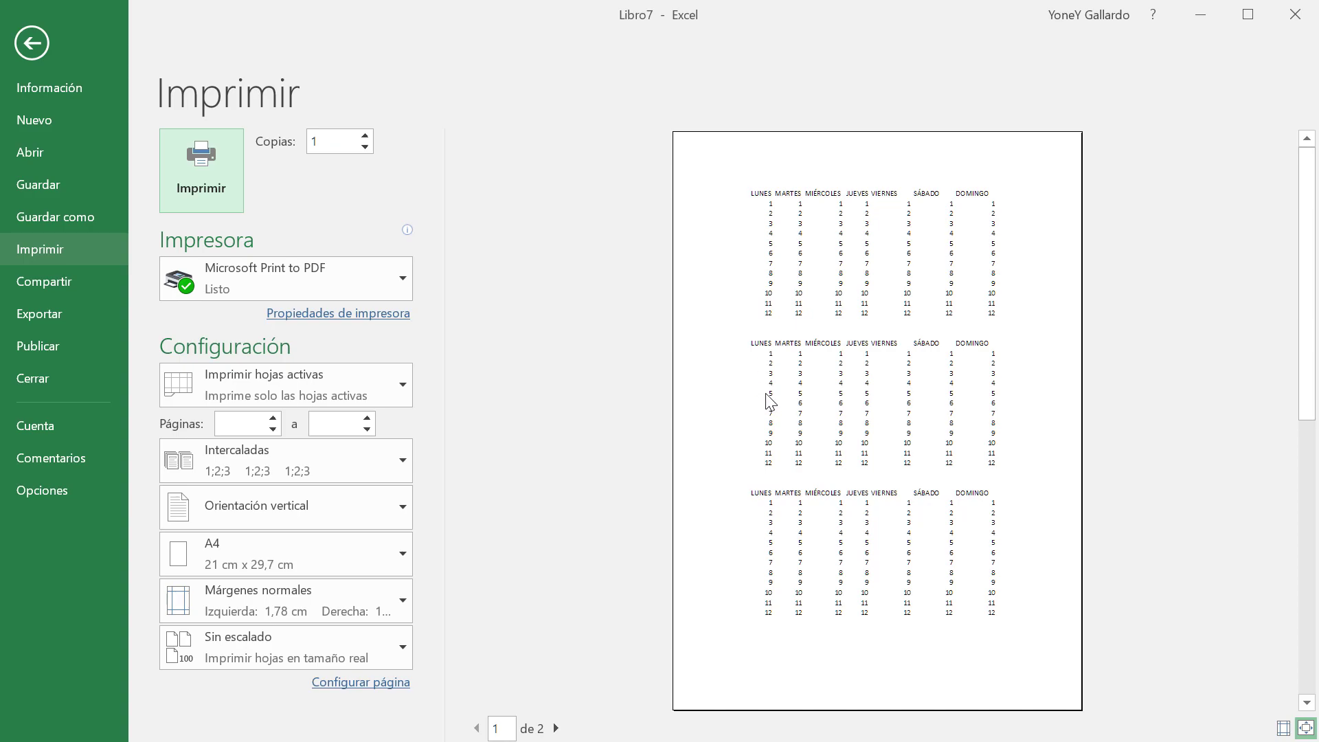
{"action": "key", "text": "Escape"}
{"action": "scroll", "coordinate": [671, 577], "scroll_direction": "up", "scroll_amount": 3}
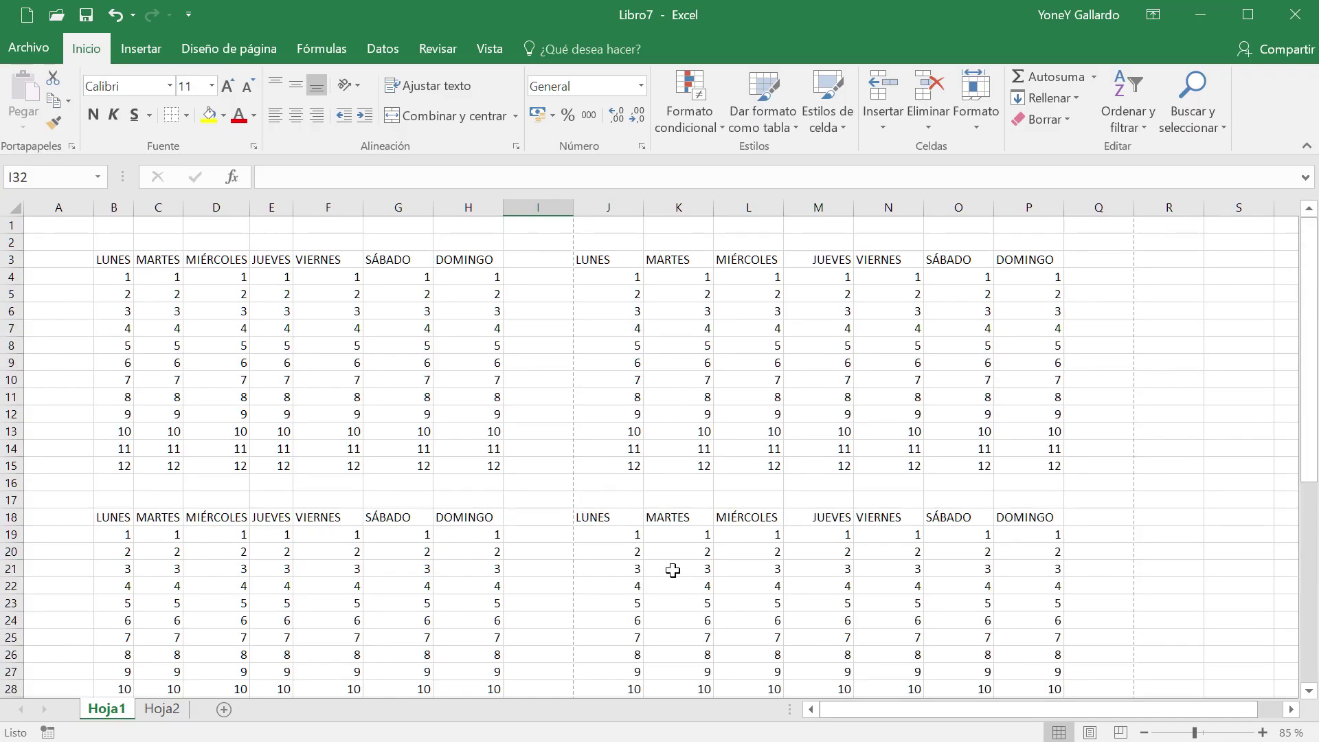
- Set the table range B18:H30 as the print area and check it in the print preview
{"action": "left_click_drag", "start_coordinate": [113, 431], "coordinate": [461, 645]}
{"action": "left_click", "coordinate": [203, 58]}
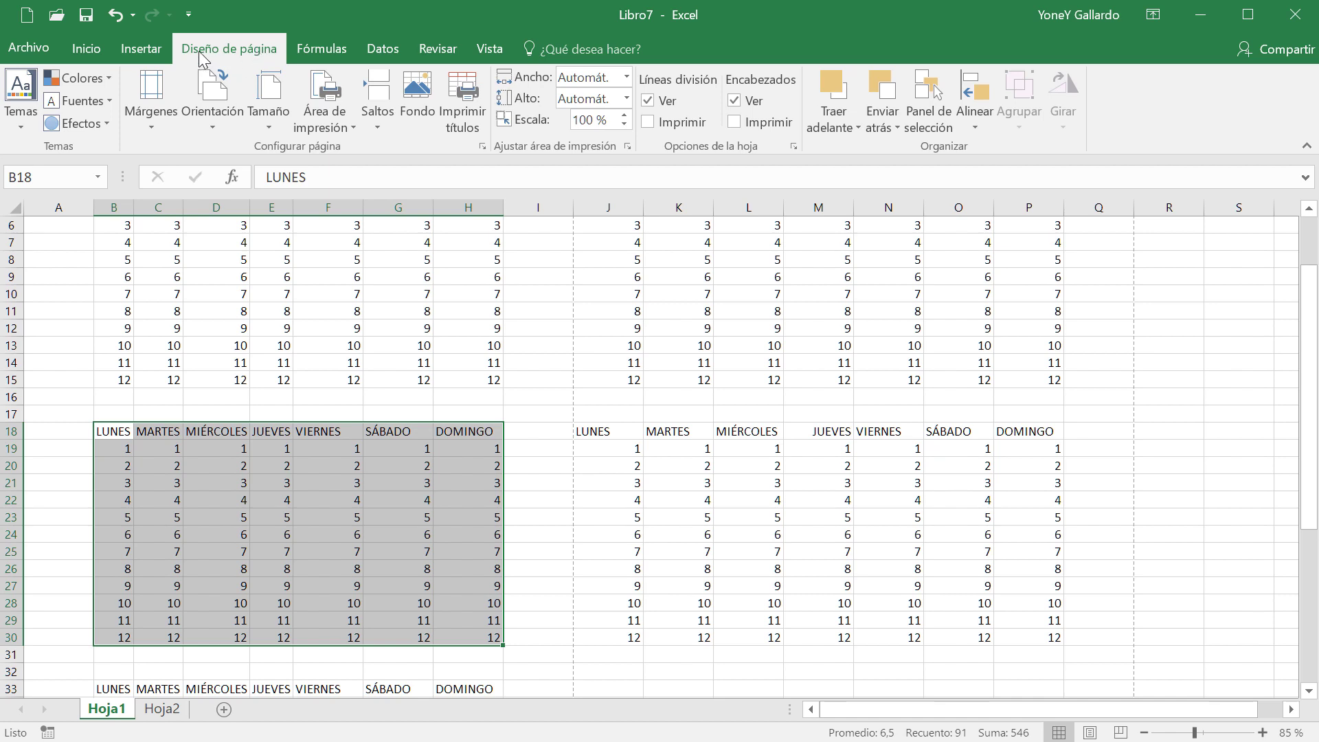
{"action": "left_click", "coordinate": [342, 128]}
{"action": "left_click", "coordinate": [361, 149]}
{"action": "left_click", "coordinate": [455, 388]}
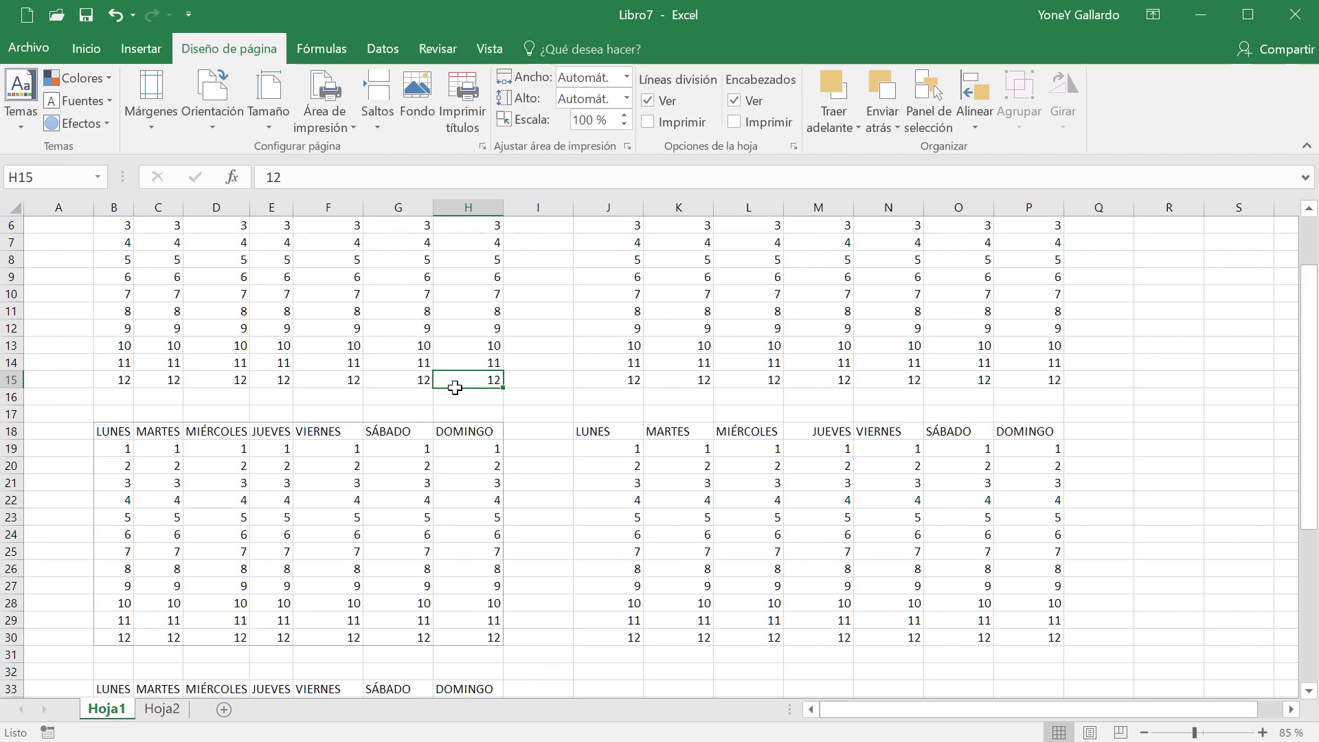
{"action": "key", "text": "ctrl+p"}
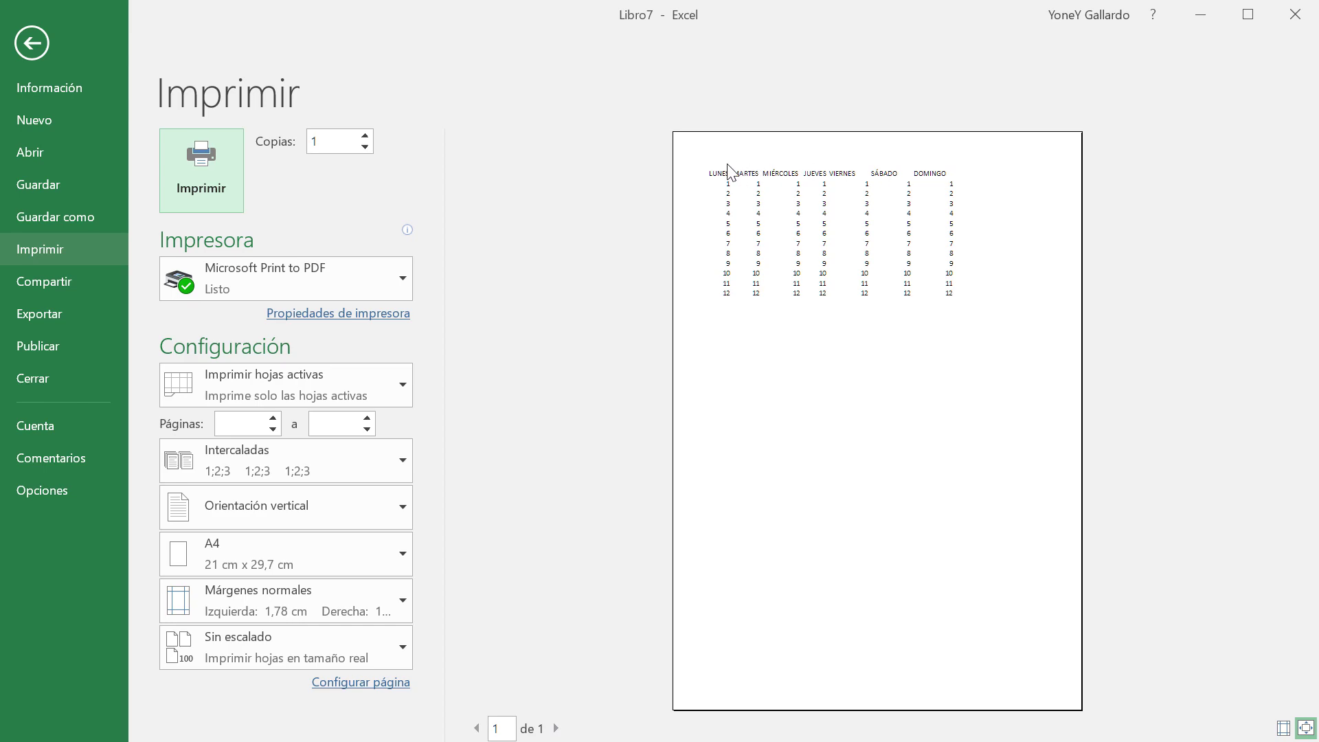
{"action": "left_click", "coordinate": [32, 43]}
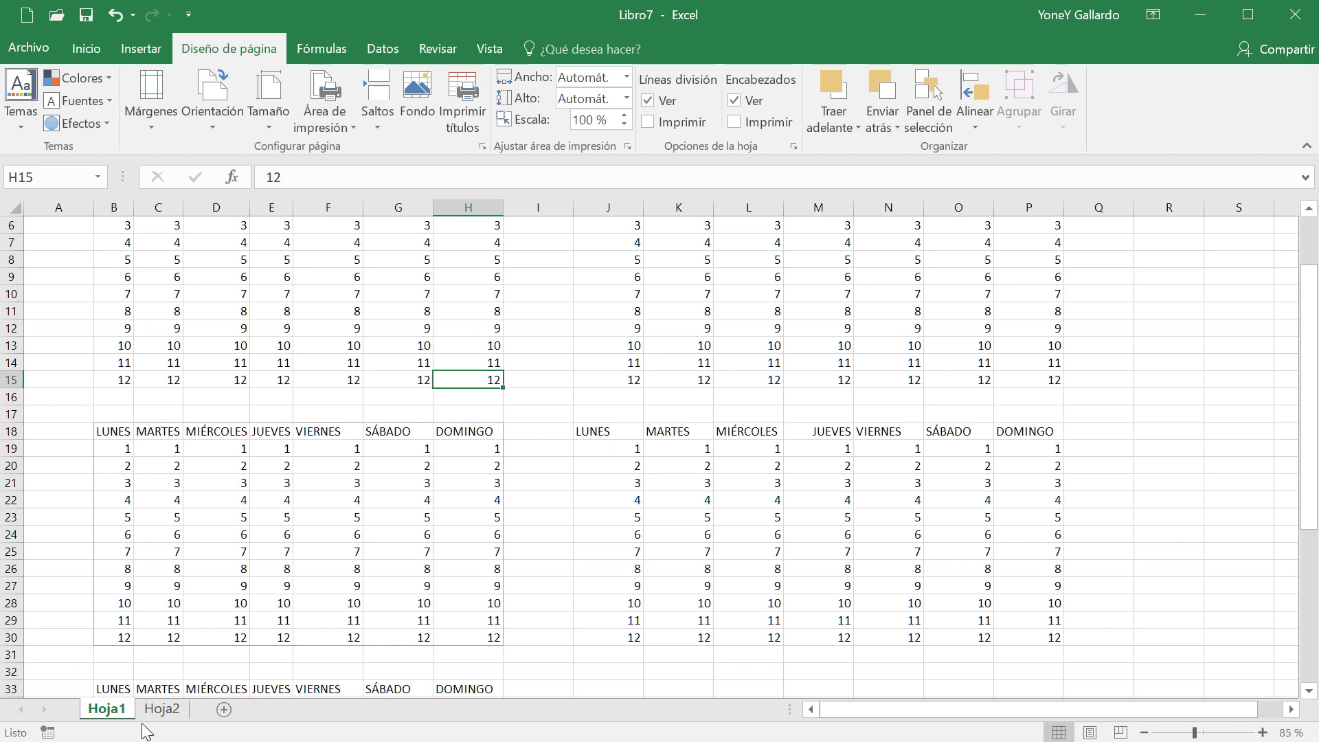
- Switch to Hoja2 and add a new sheet after it
{"action": "left_click", "coordinate": [163, 708]}
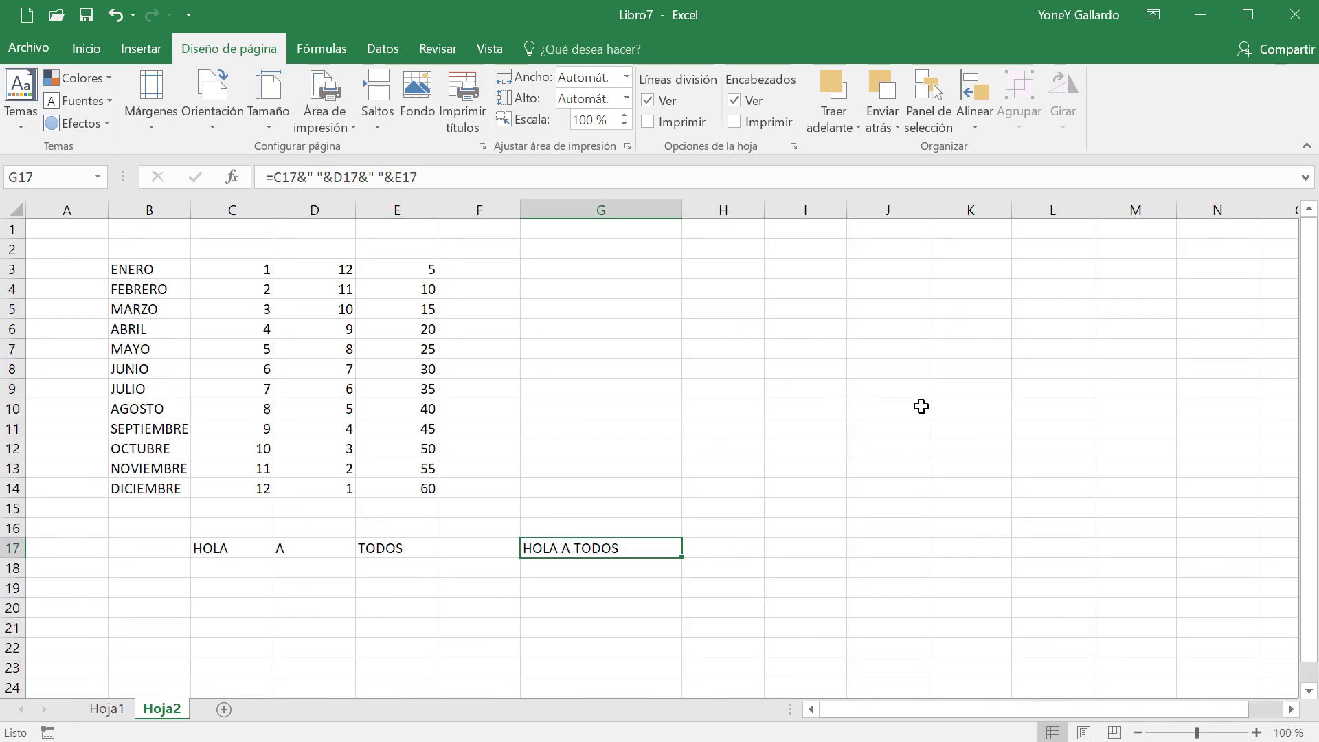
{"action": "left_click", "coordinate": [231, 708]}
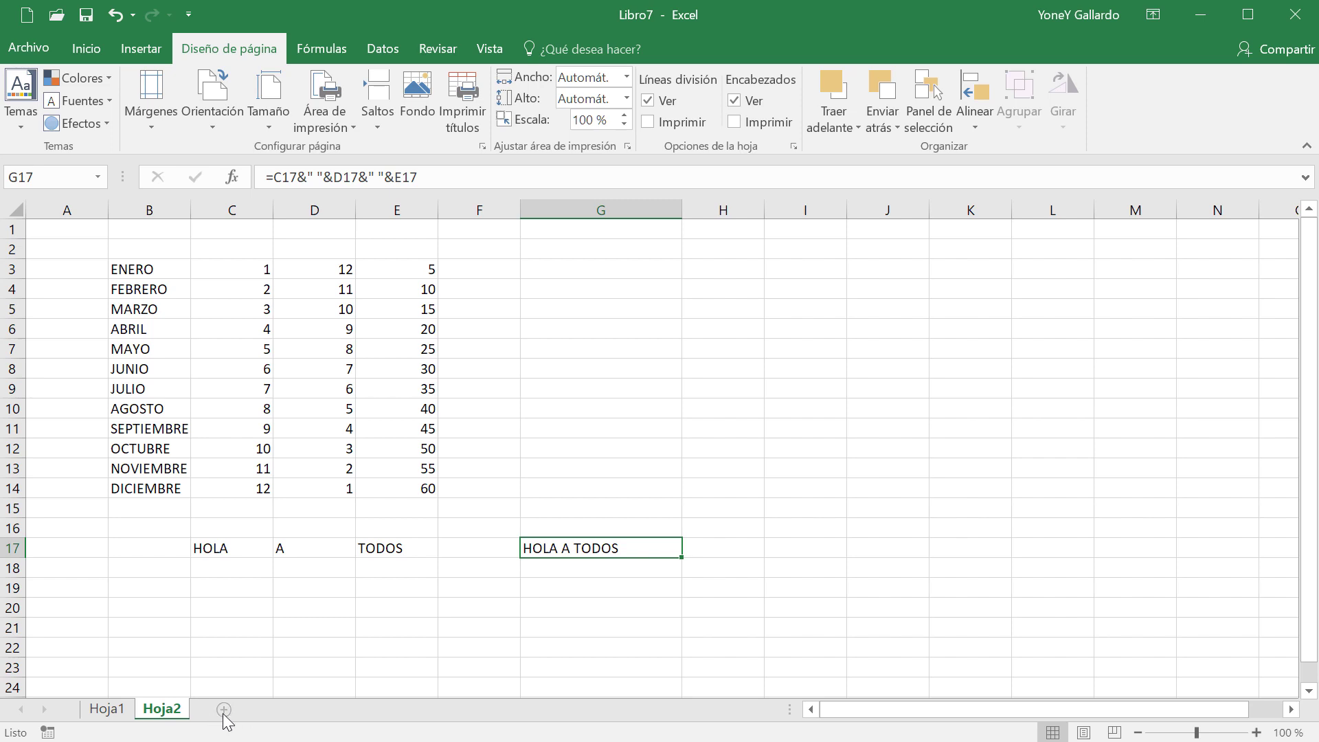
{"action": "left_click", "coordinate": [224, 710]}
- Enter ENERO in cell B3 and fill the month names across row 3 through DICIEMBRE in M3
{"action": "left_click", "coordinate": [142, 265]}
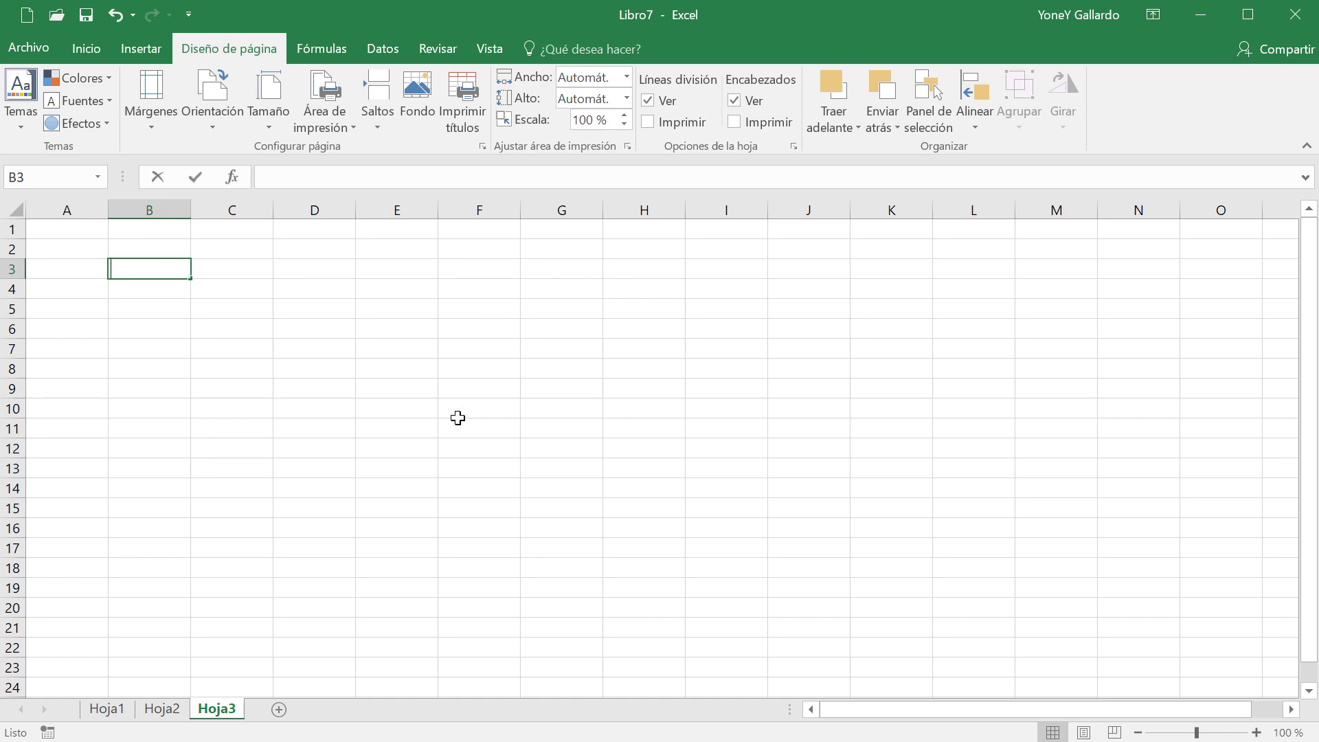
{"action": "type", "text": "ENERO"}
{"action": "key", "text": "Return"}
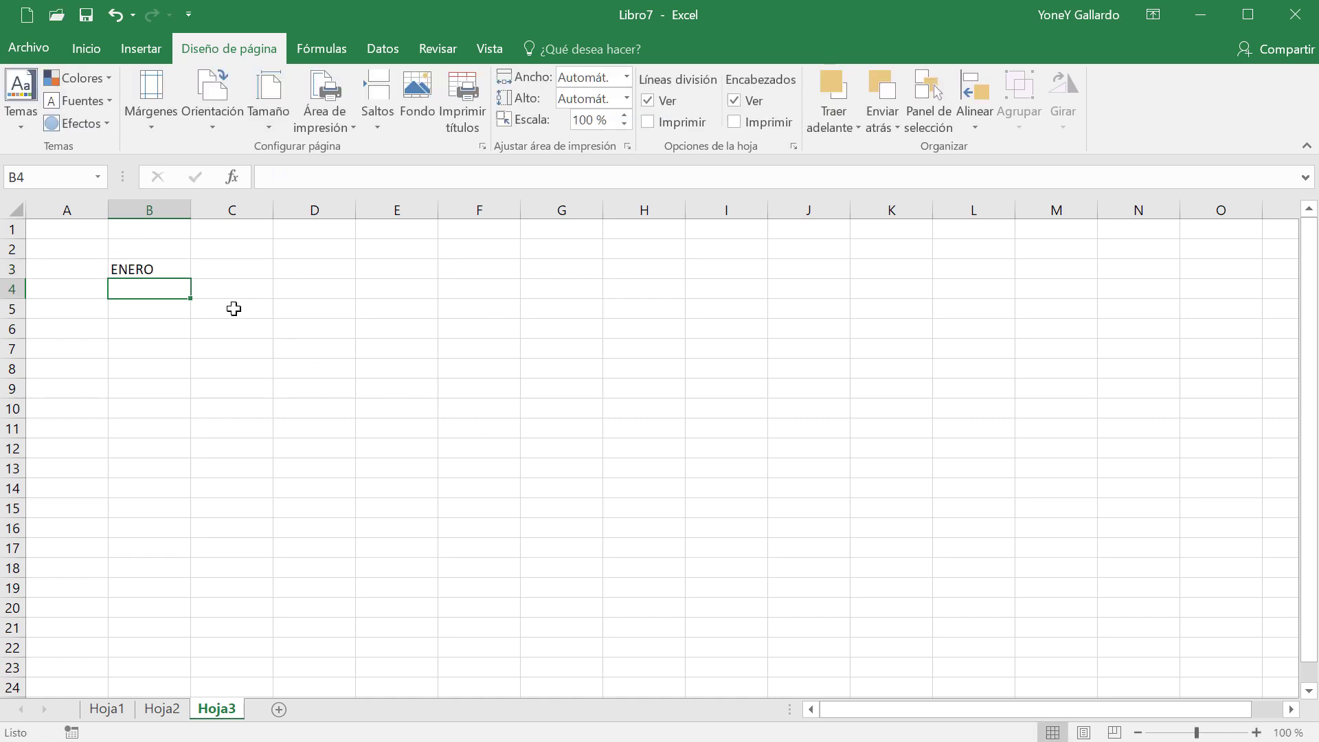
{"action": "left_click", "coordinate": [172, 260]}
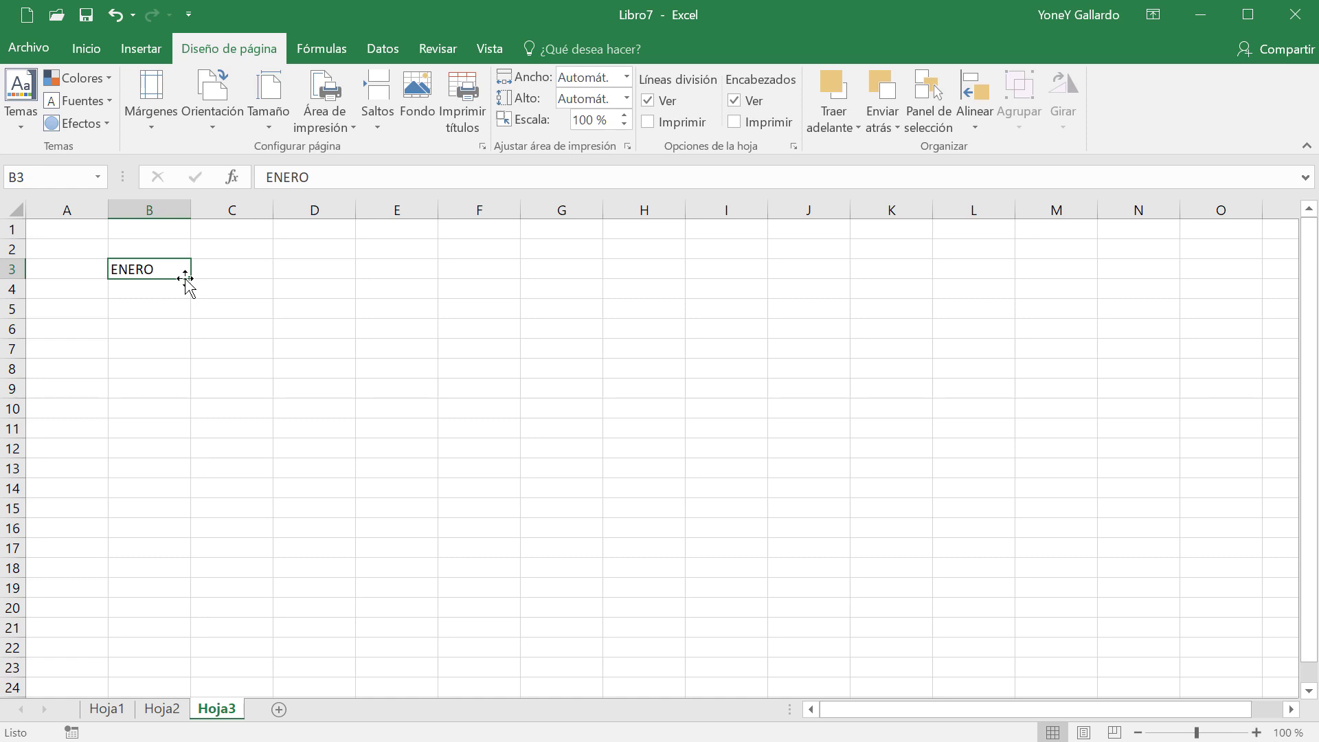
{"action": "left_click_drag", "start_coordinate": [192, 282], "coordinate": [1125, 268]}
- Enter 5 in B4 and 10 in B5 and fill the series down column B to row 236
{"action": "left_click", "coordinate": [171, 294]}
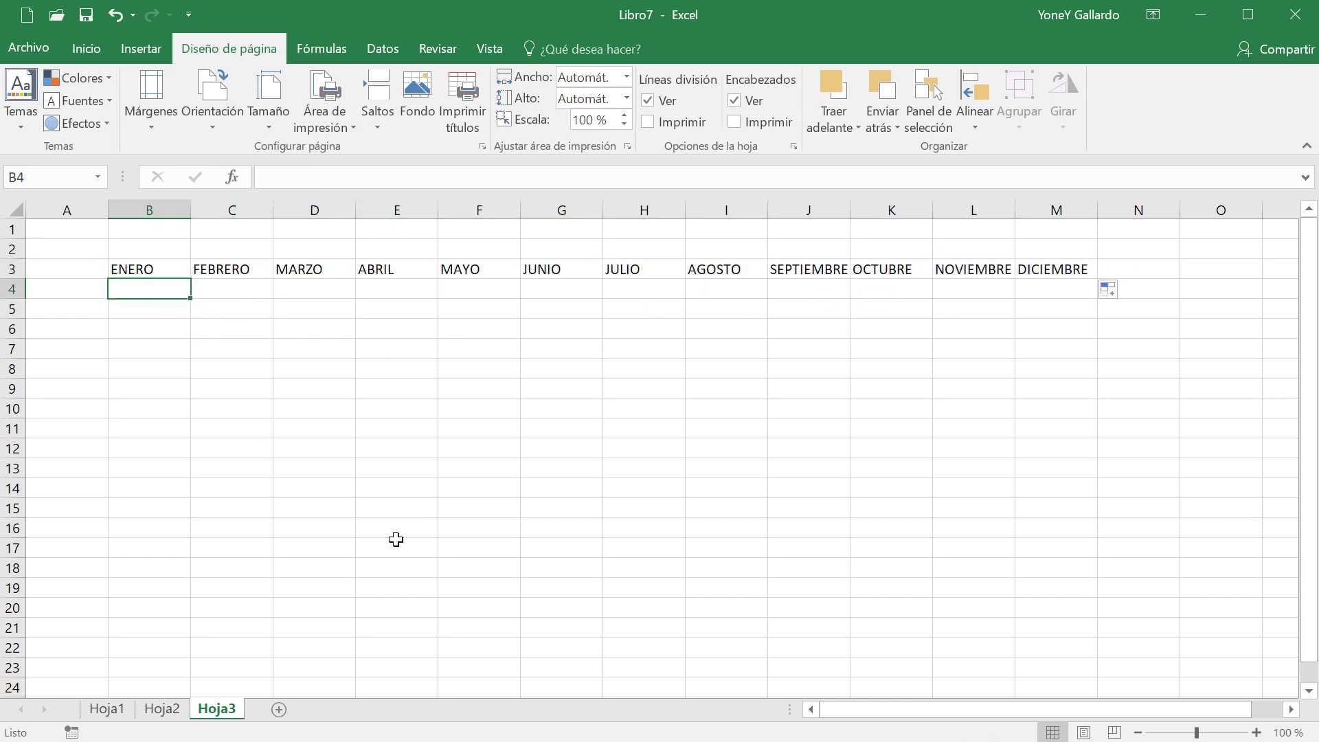
{"action": "type", "text": "5"}
{"action": "key", "text": "Return"}
{"action": "type", "text": "10"}
{"action": "key", "text": "Return"}
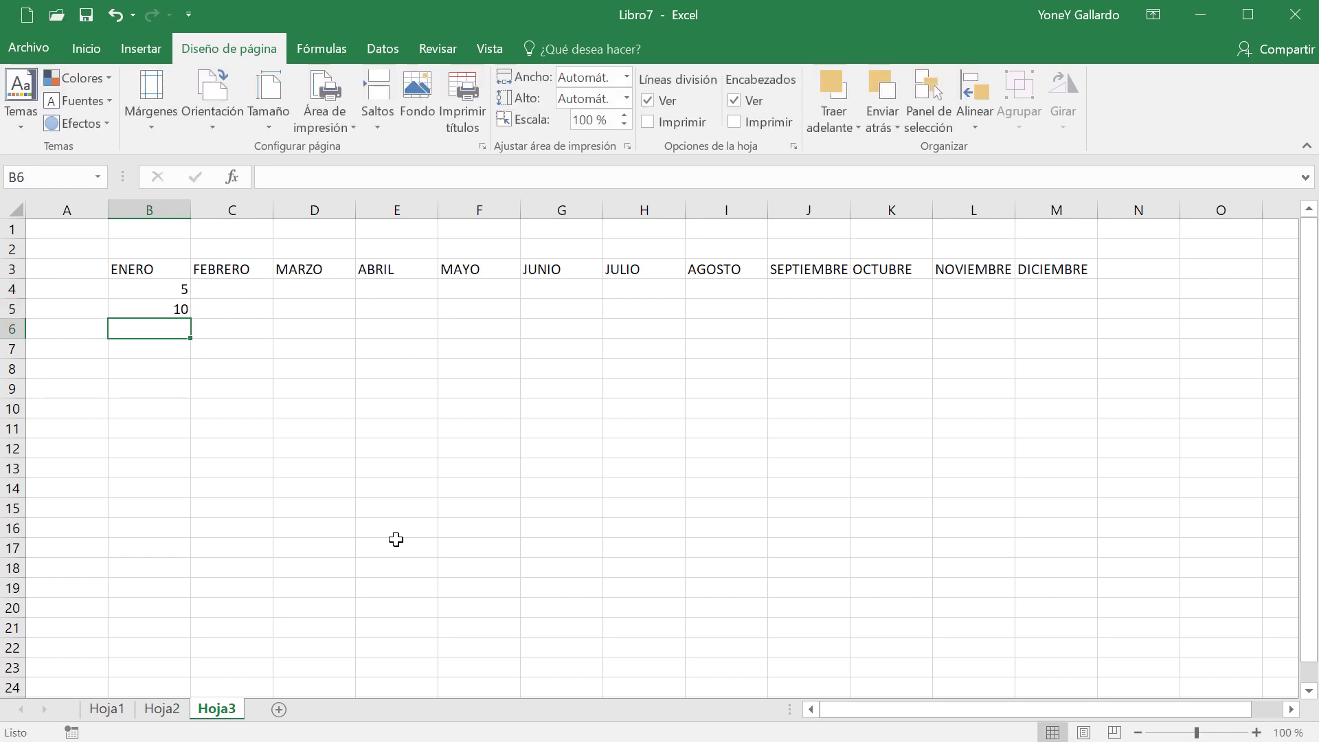
{"action": "left_click_drag", "start_coordinate": [167, 293], "coordinate": [183, 647]}
{"action": "scroll", "coordinate": [291, 580], "scroll_direction": "up", "scroll_amount": 10}
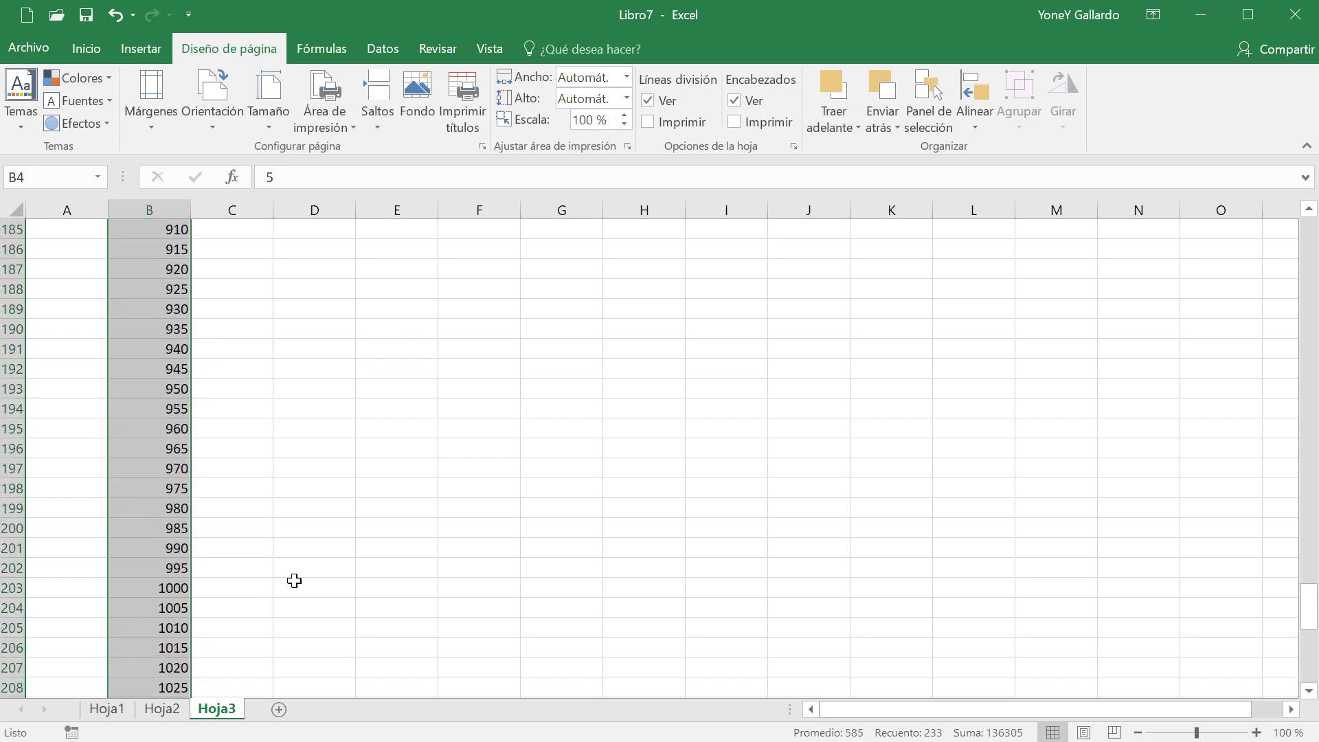
- Fill the number series from B4:B236 across to column M under all the months
{"action": "scroll", "coordinate": [294, 581], "scroll_direction": "up", "scroll_amount": 20}
{"action": "scroll", "coordinate": [286, 500], "scroll_direction": "down", "scroll_amount": 20}
{"action": "scroll", "coordinate": [281, 487], "scroll_direction": "up", "scroll_amount": 20}
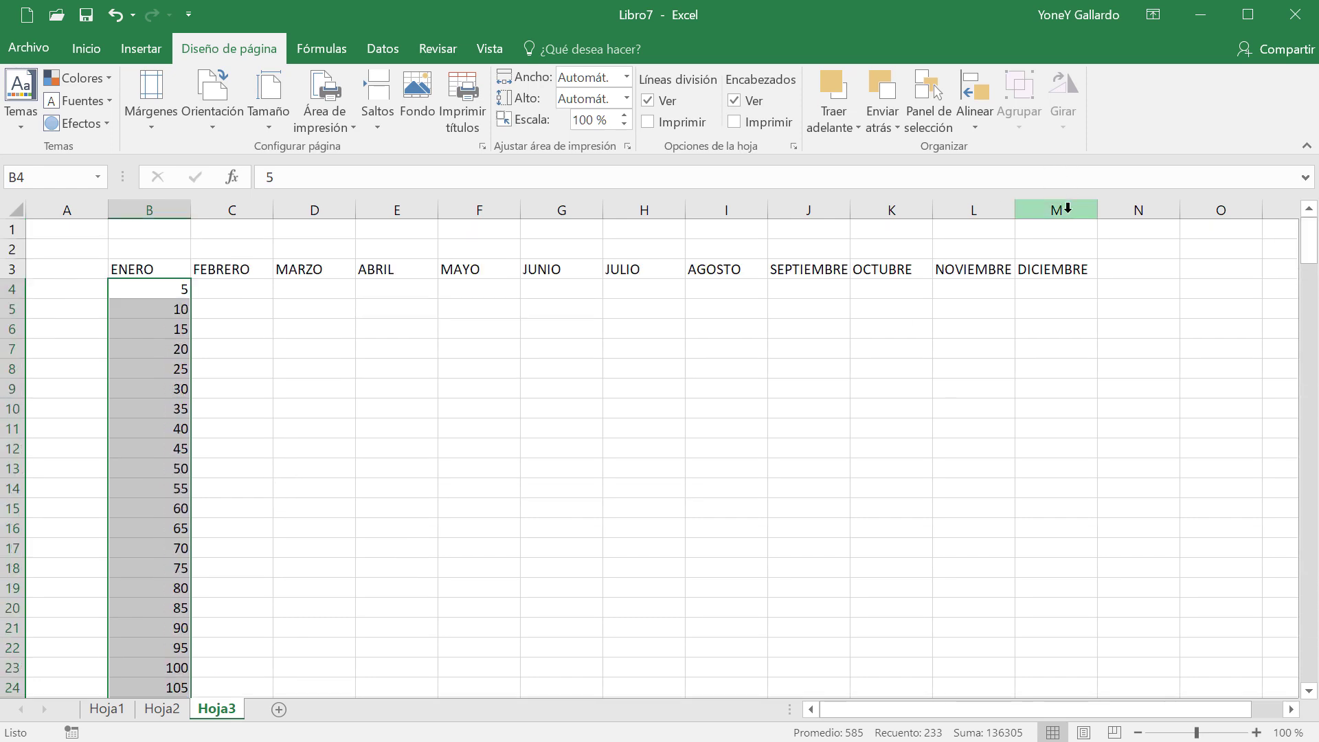
{"action": "scroll", "coordinate": [686, 401], "scroll_direction": "down", "scroll_amount": 20}
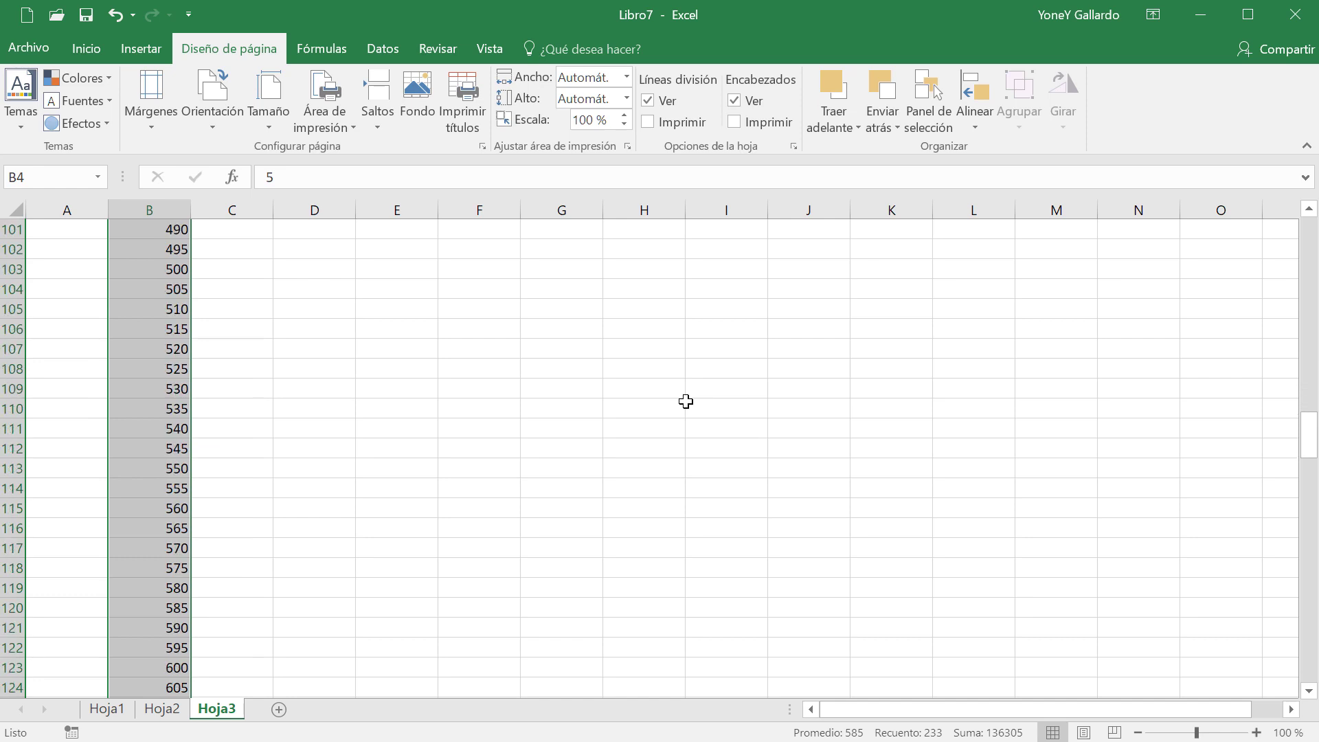
{"action": "scroll", "coordinate": [686, 401], "scroll_direction": "down", "scroll_amount": 20}
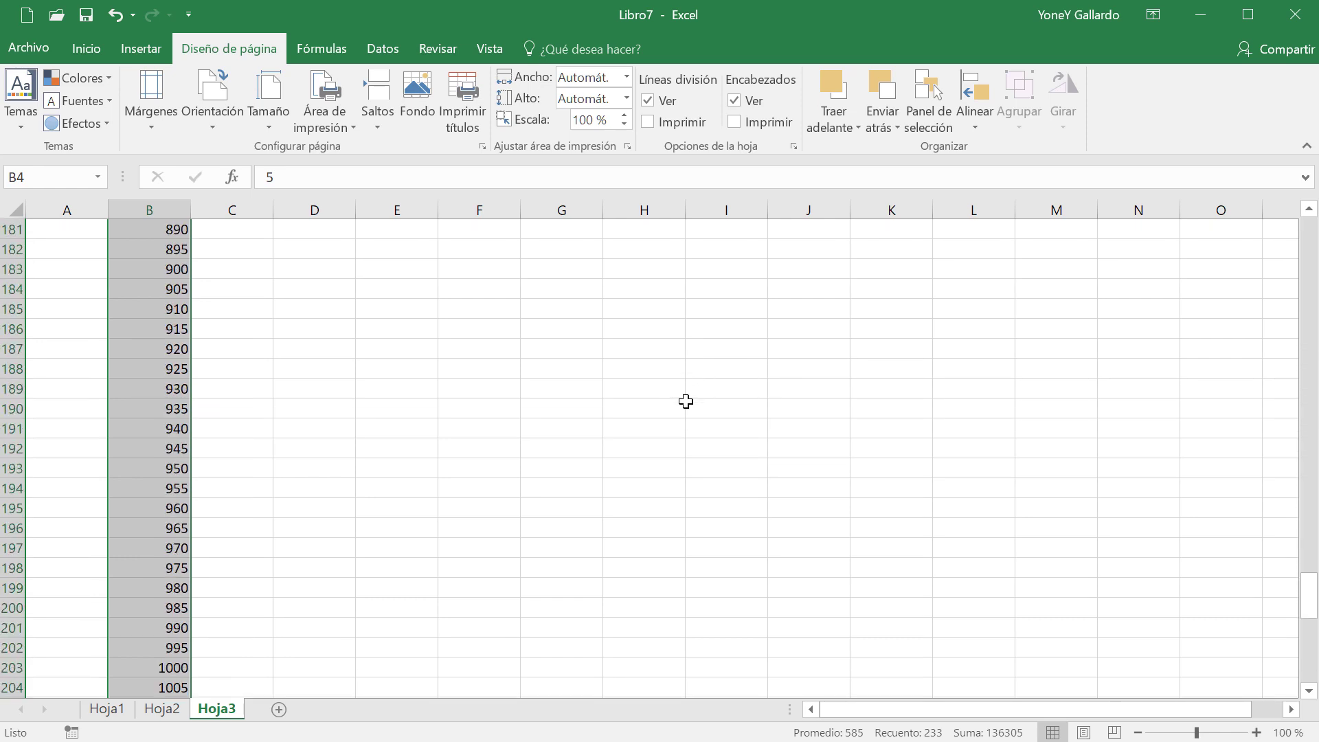
{"action": "scroll", "coordinate": [685, 401], "scroll_direction": "down", "scroll_amount": 17}
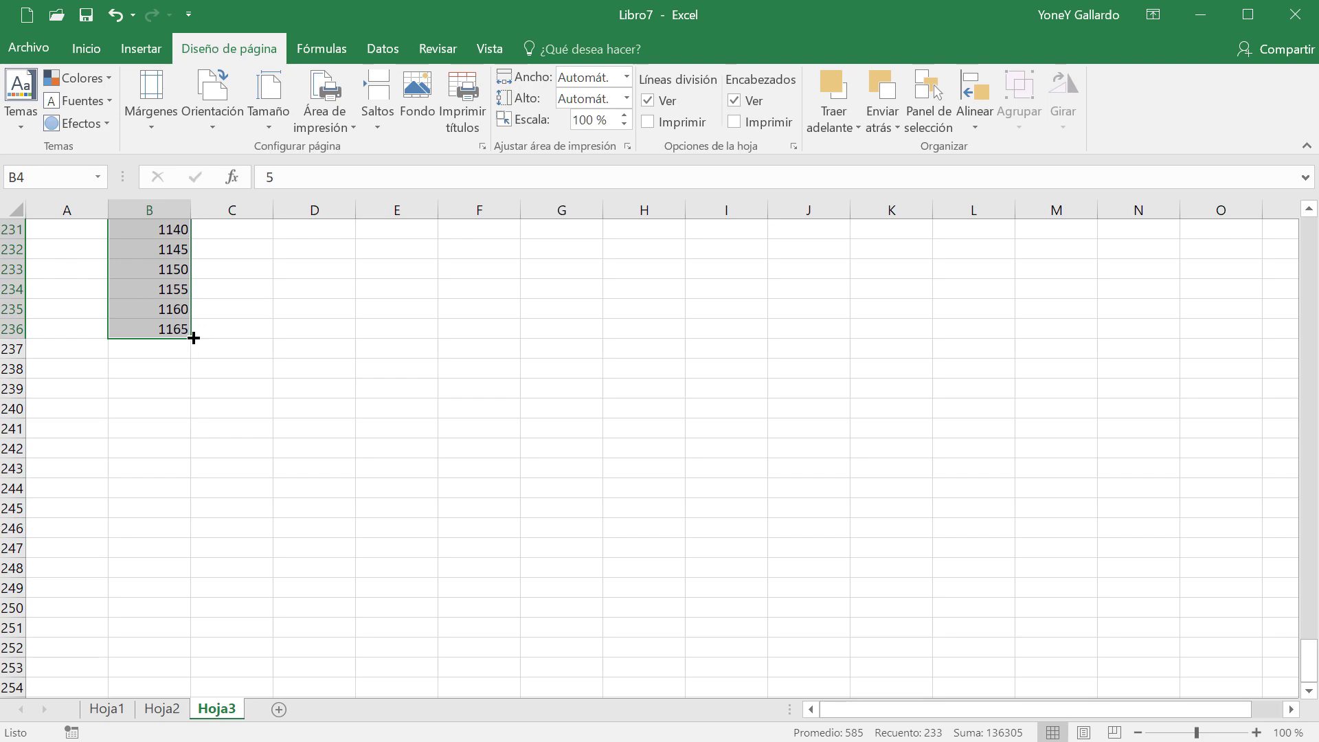
{"action": "left_click_drag", "start_coordinate": [193, 338], "coordinate": [1074, 300]}
{"action": "left_click", "coordinate": [1085, 577]}
- Examine how the data rows far down the table relate to the month headers in row 3
{"action": "scroll", "coordinate": [1088, 571], "scroll_direction": "up", "scroll_amount": 3}
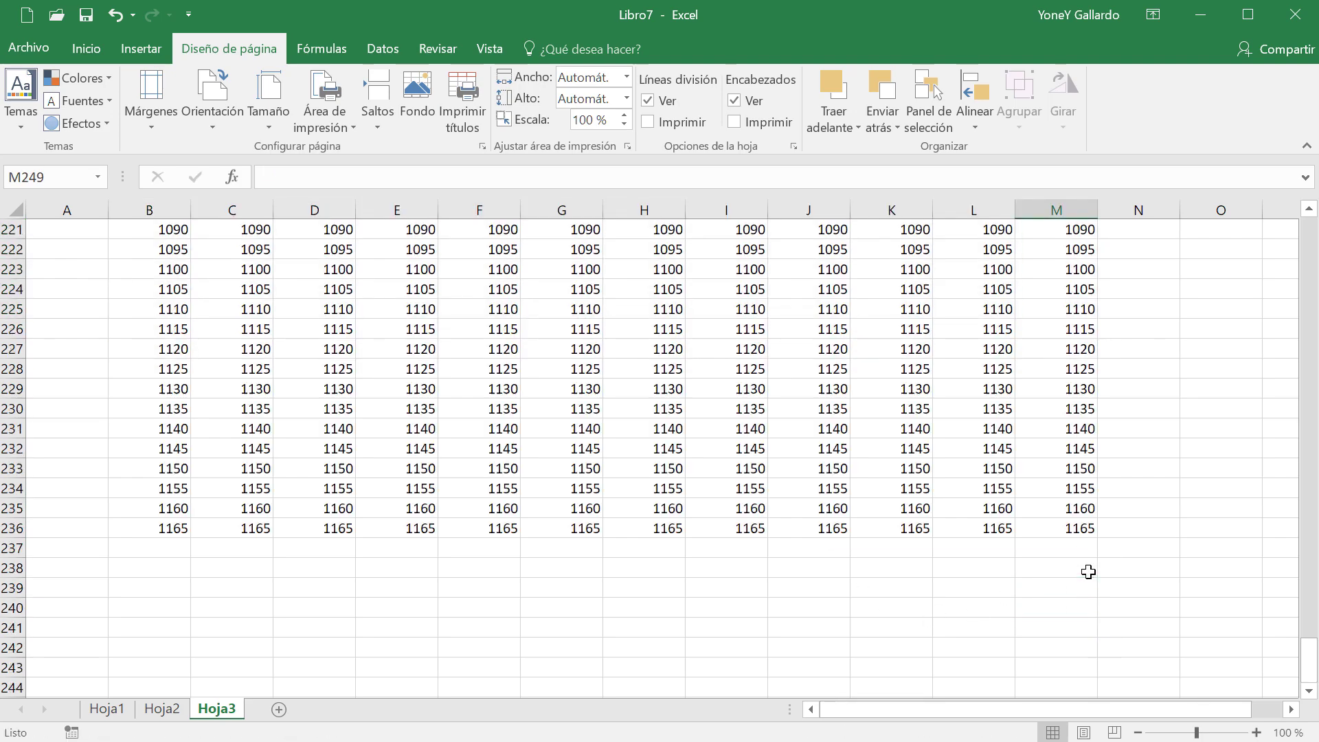
{"action": "scroll", "coordinate": [1088, 572], "scroll_direction": "up", "scroll_amount": 20}
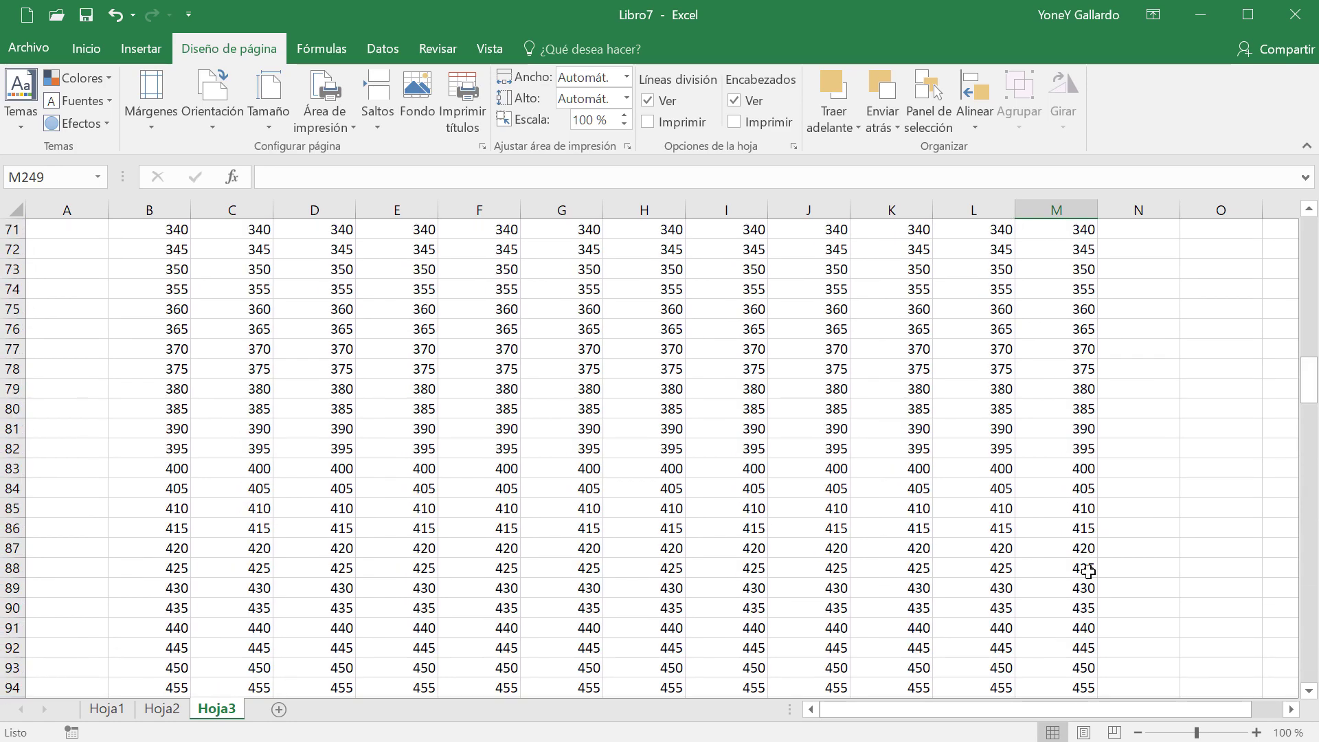
{"action": "scroll", "coordinate": [1088, 572], "scroll_direction": "up", "scroll_amount": 20}
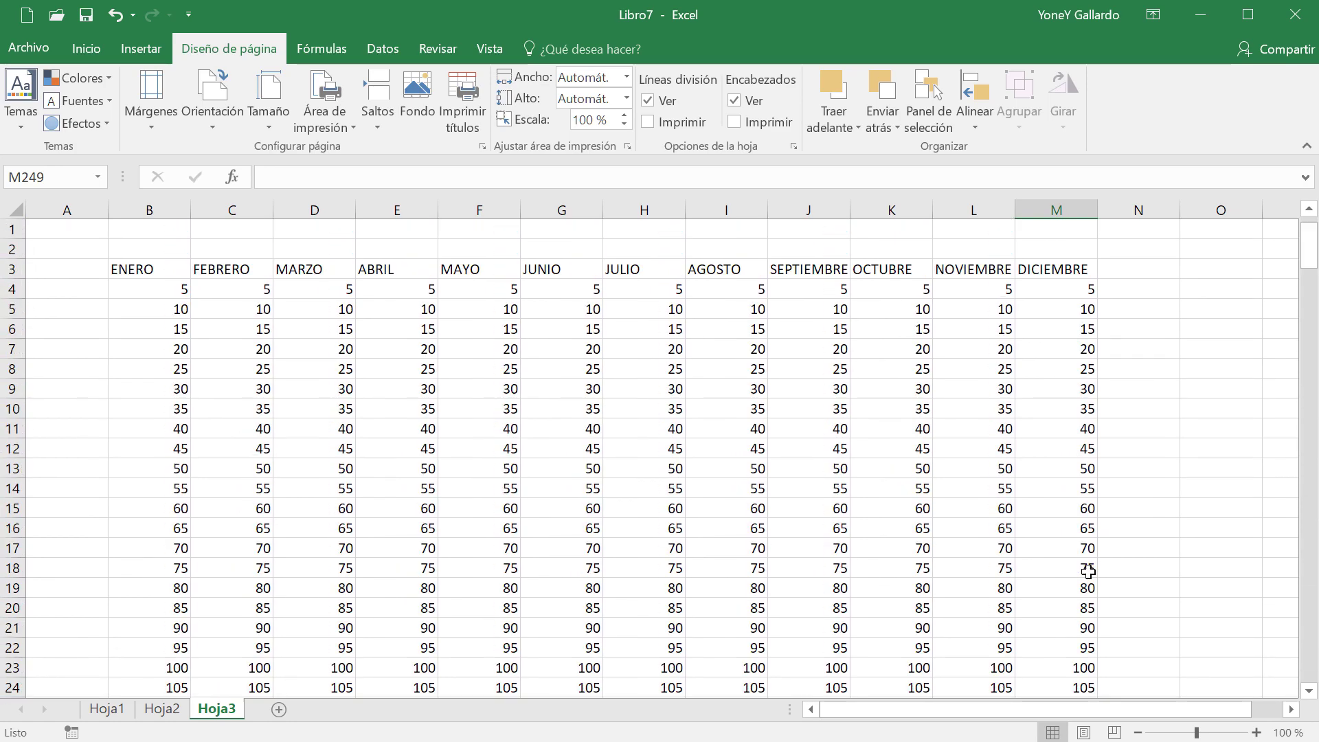
{"action": "left_click", "coordinate": [134, 269]}
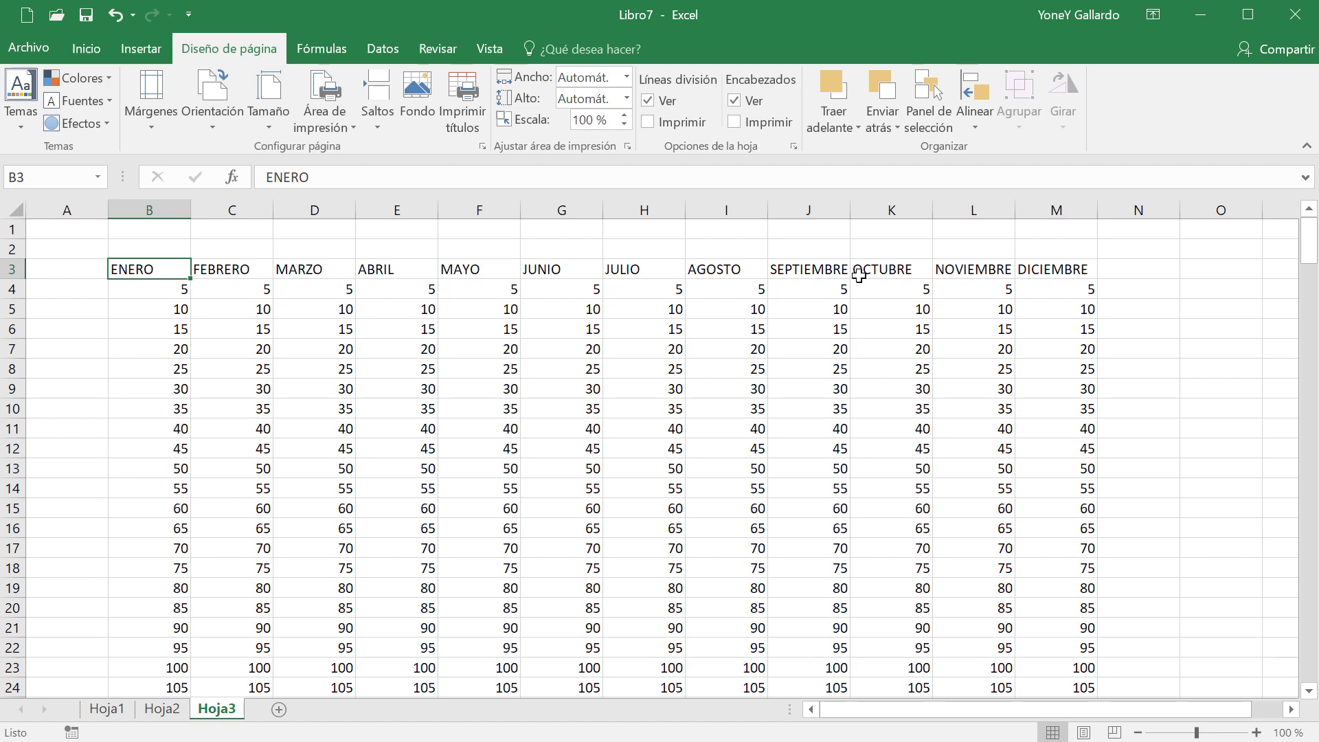
{"action": "left_click", "coordinate": [1061, 266]}
{"action": "scroll", "coordinate": [1125, 426], "scroll_direction": "down", "scroll_amount": 5}
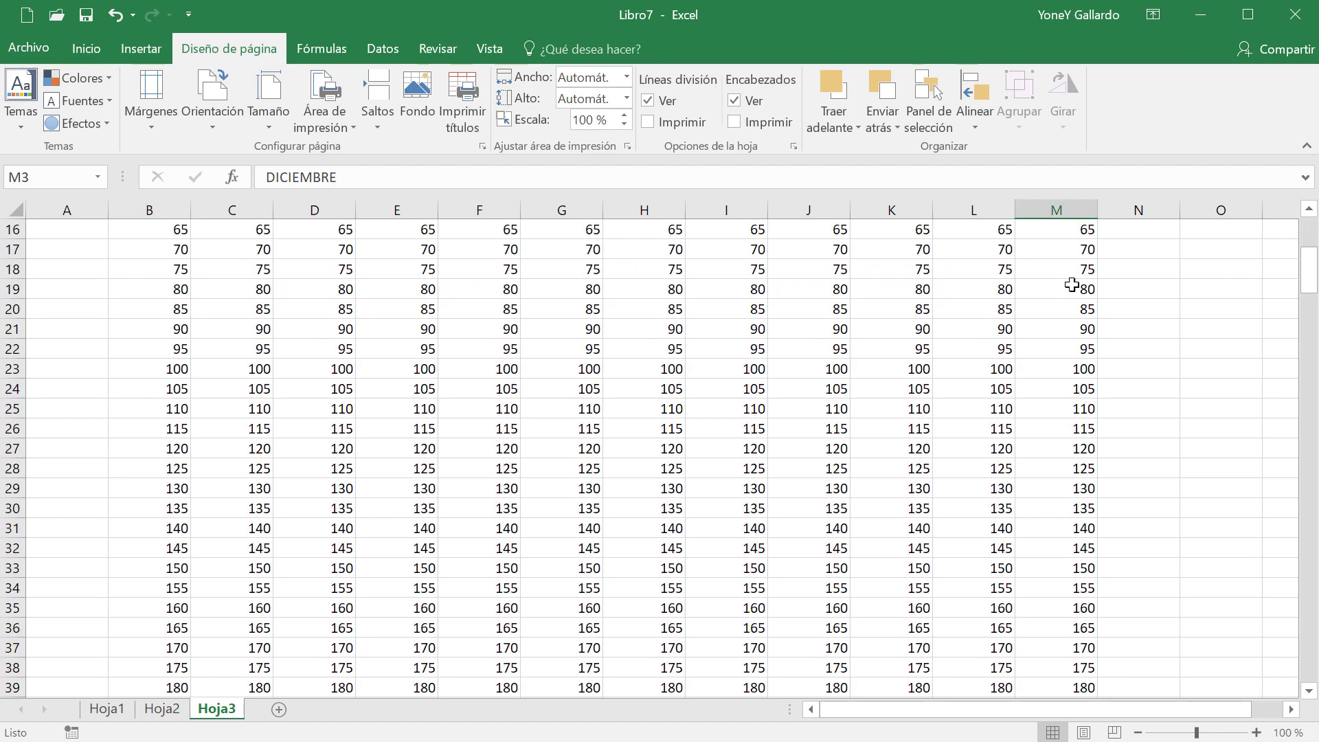
{"action": "left_click", "coordinate": [1164, 419]}
{"action": "scroll", "coordinate": [804, 383], "scroll_direction": "up", "scroll_amount": 5}
{"action": "scroll", "coordinate": [1065, 480], "scroll_direction": "down", "scroll_amount": 17}
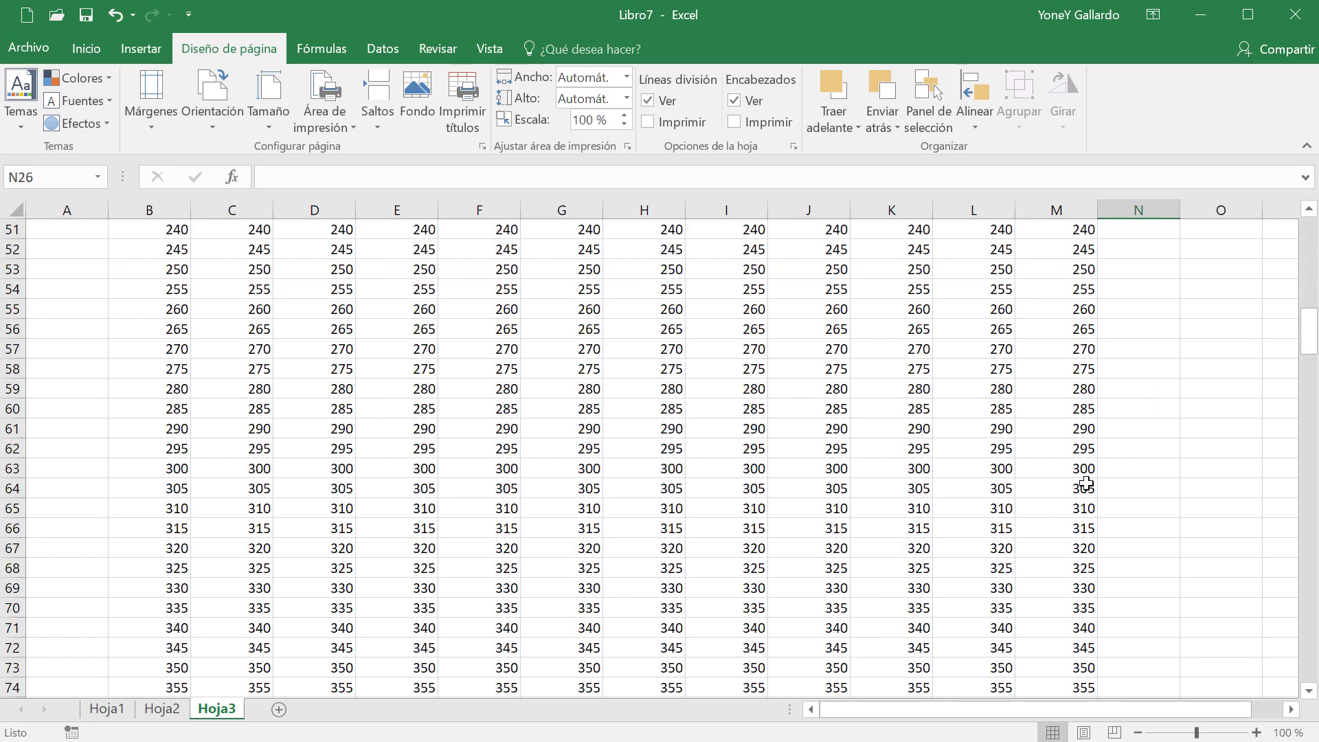
{"action": "left_click", "coordinate": [664, 410]}
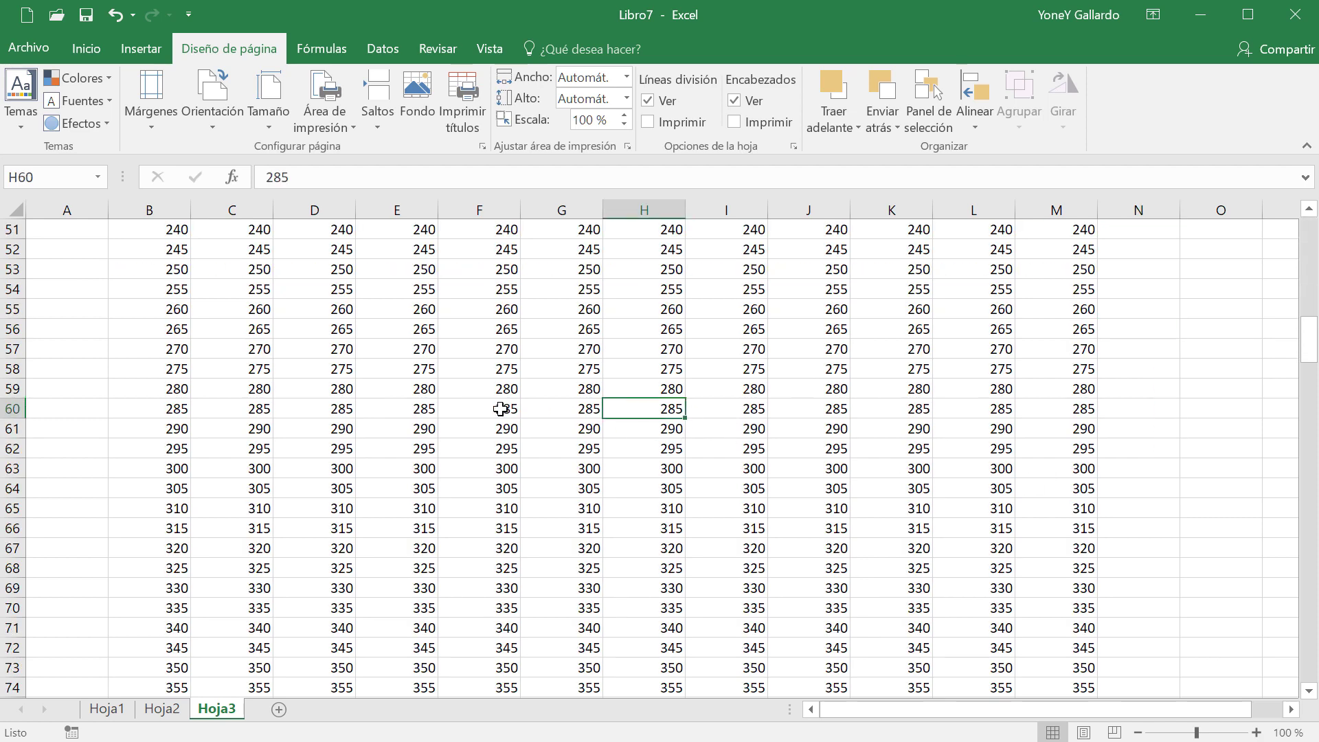
{"action": "scroll", "coordinate": [487, 416], "scroll_direction": "up", "scroll_amount": 17}
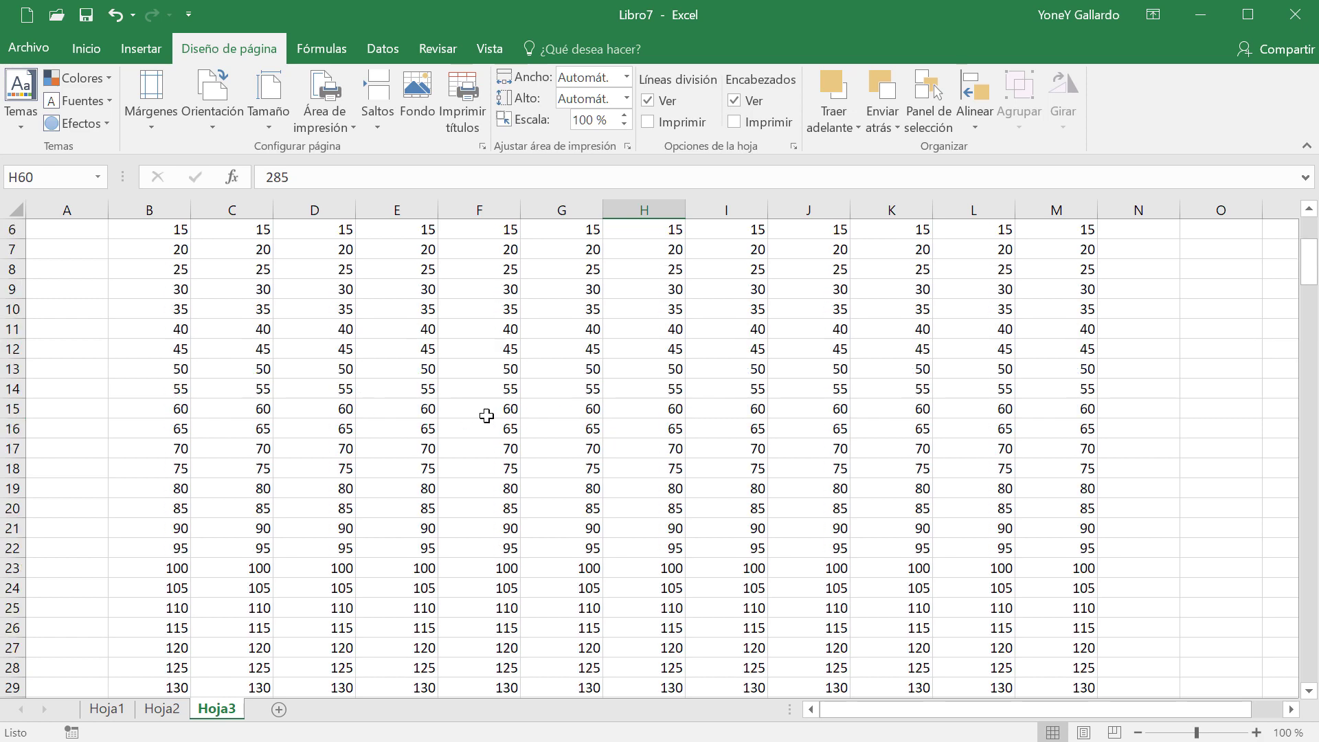
{"action": "left_click", "coordinate": [212, 265]}
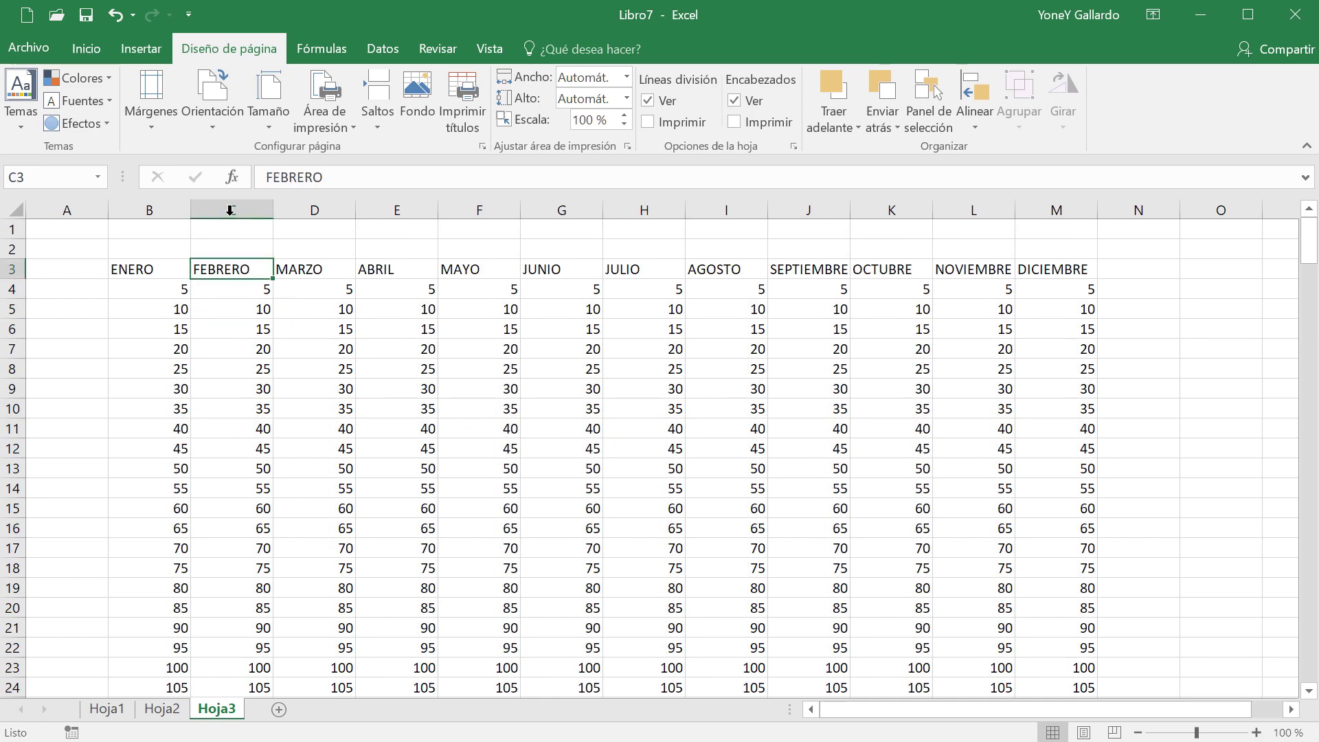
{"action": "scroll", "coordinate": [309, 439], "scroll_direction": "down", "scroll_amount": 20}
{"action": "left_click", "coordinate": [222, 467]}
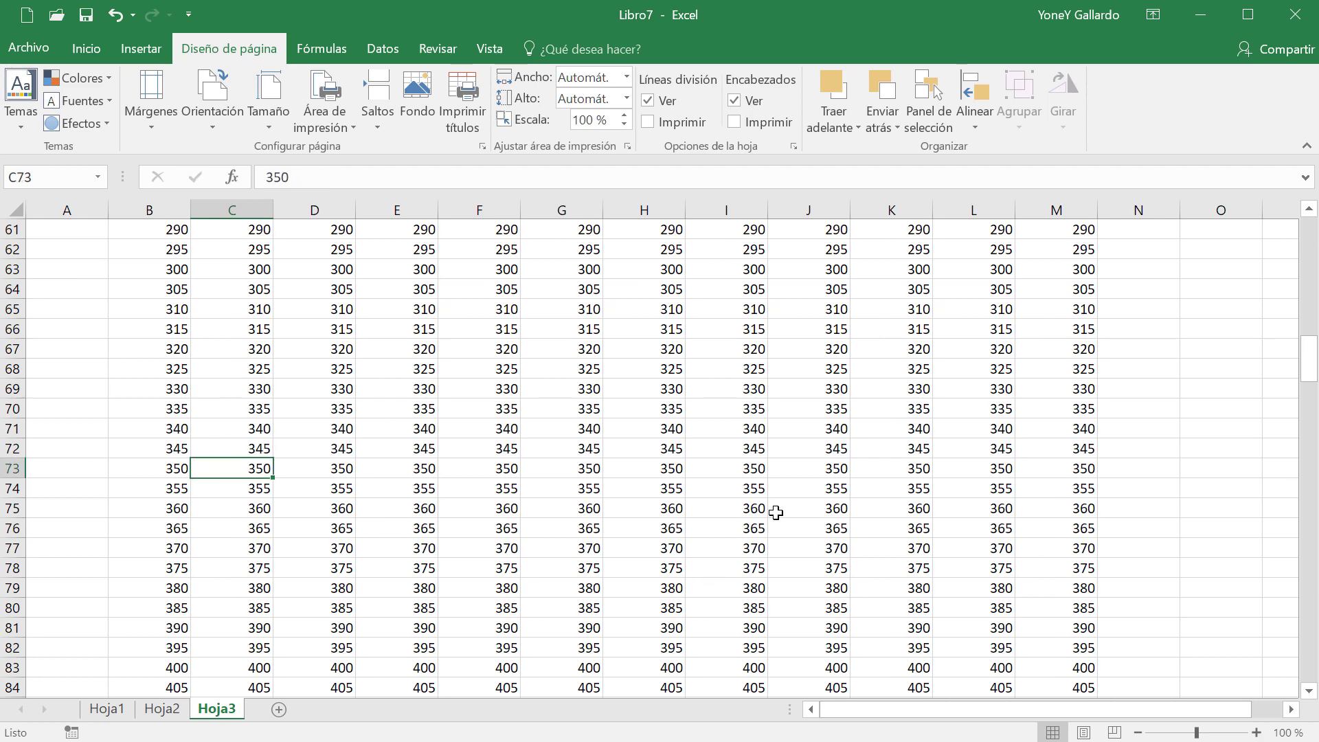
- Compare the value in K68 far down the table with the OCTUBRE header in K3
{"action": "scroll", "coordinate": [693, 548], "scroll_direction": "up", "scroll_amount": 20}
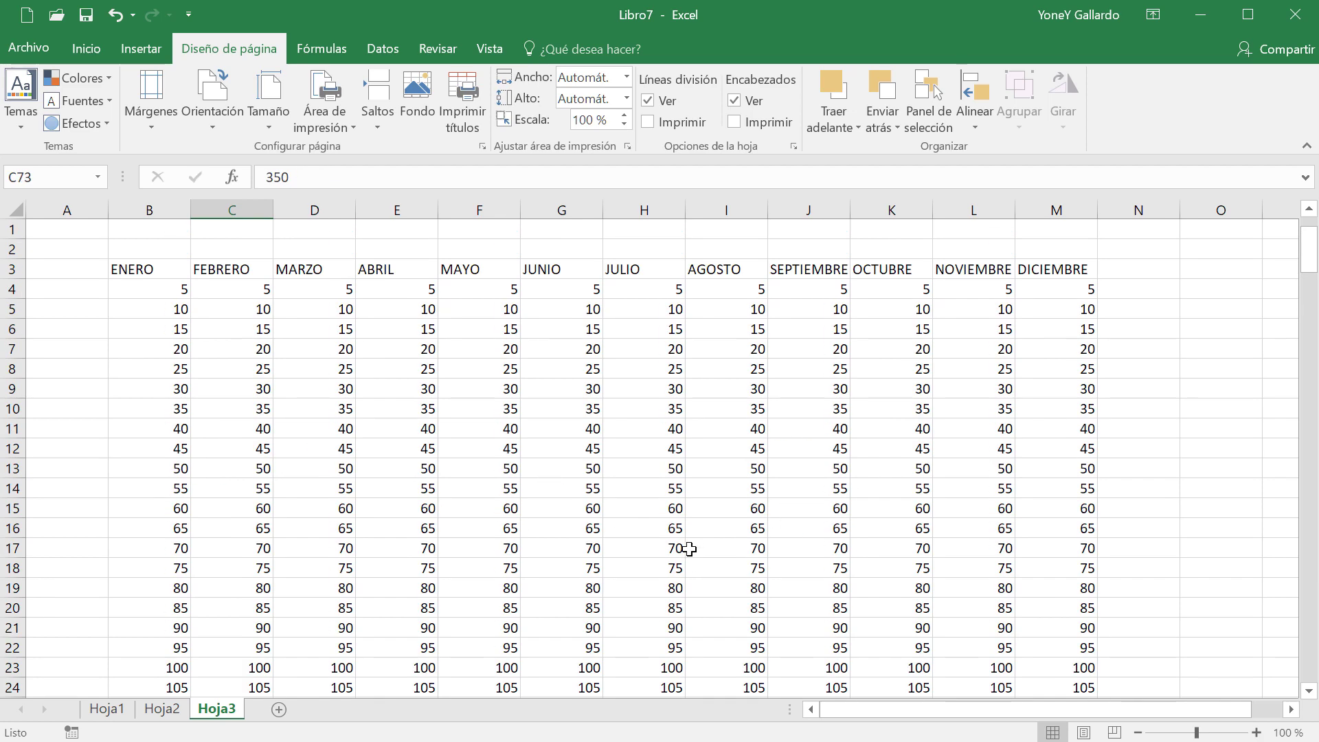
{"action": "left_click", "coordinate": [899, 268]}
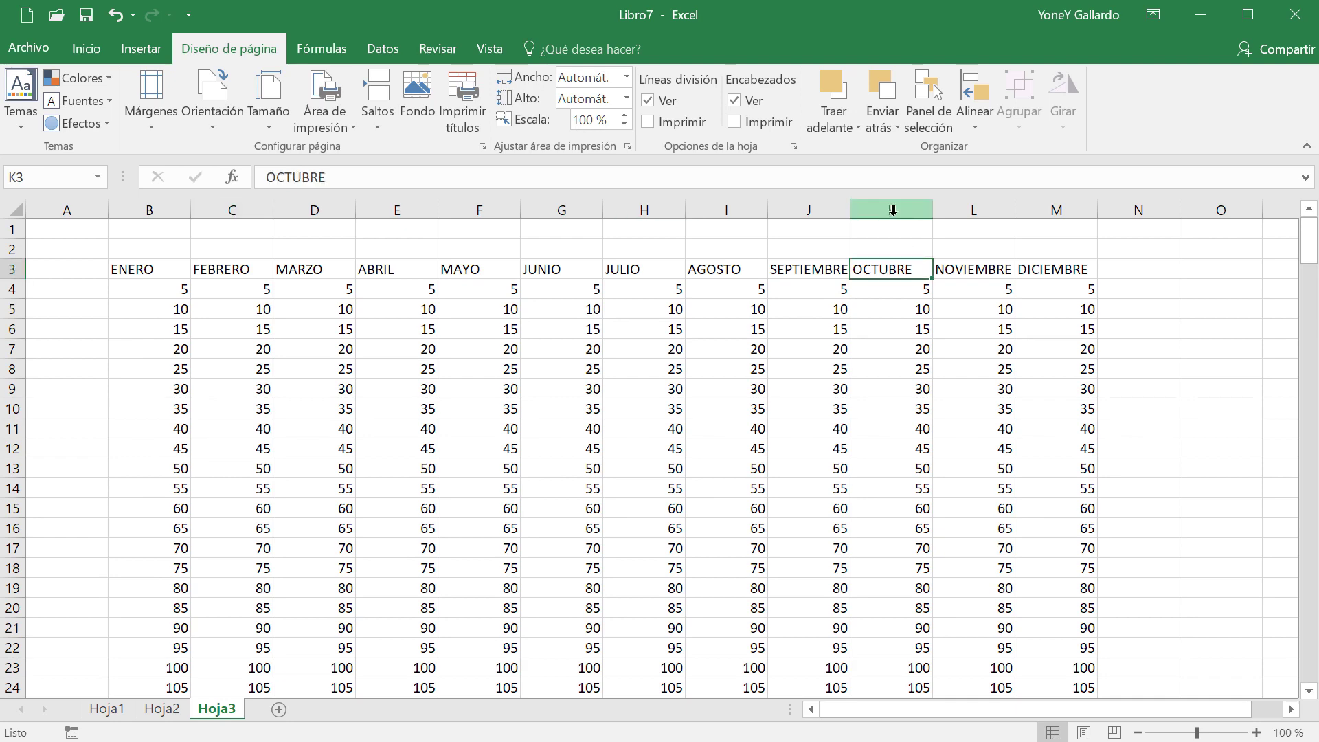
{"action": "scroll", "coordinate": [883, 412], "scroll_direction": "down", "scroll_amount": 18}
{"action": "left_click", "coordinate": [886, 471]}
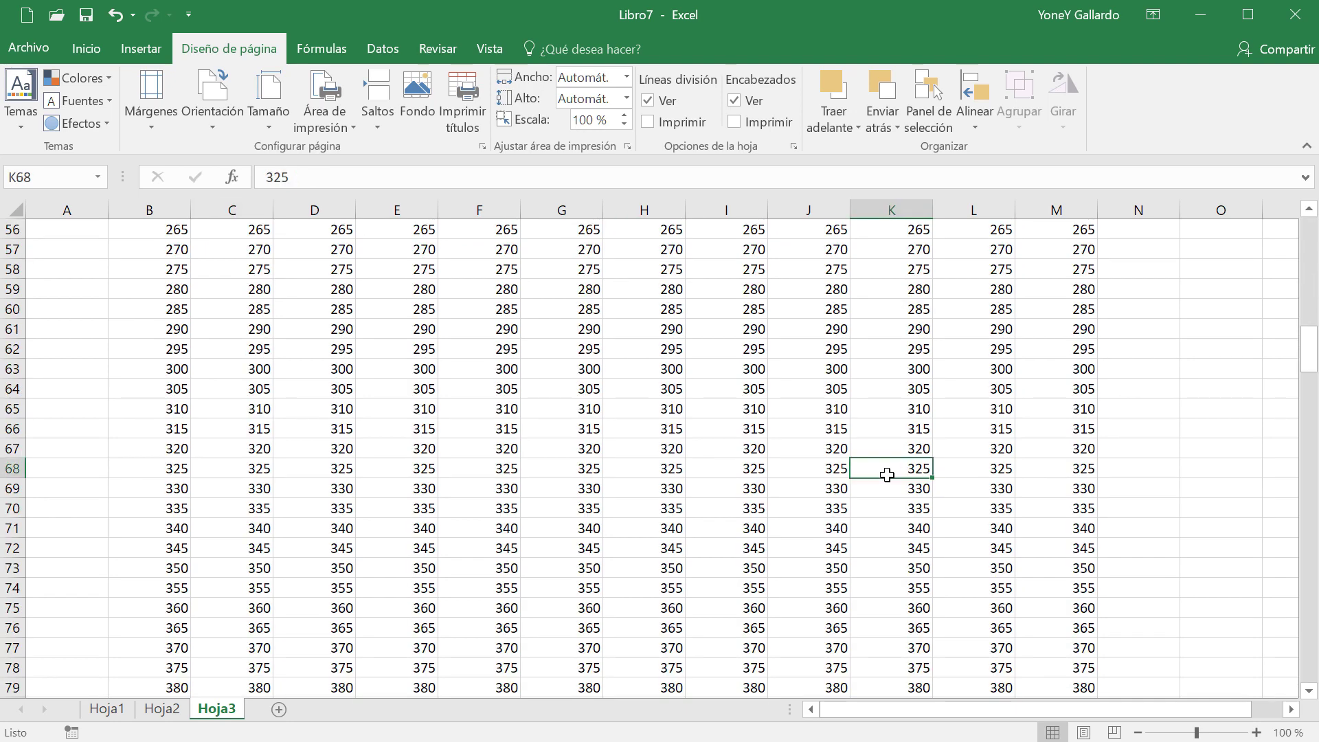
{"action": "scroll", "coordinate": [887, 474], "scroll_direction": "up", "scroll_amount": 18}
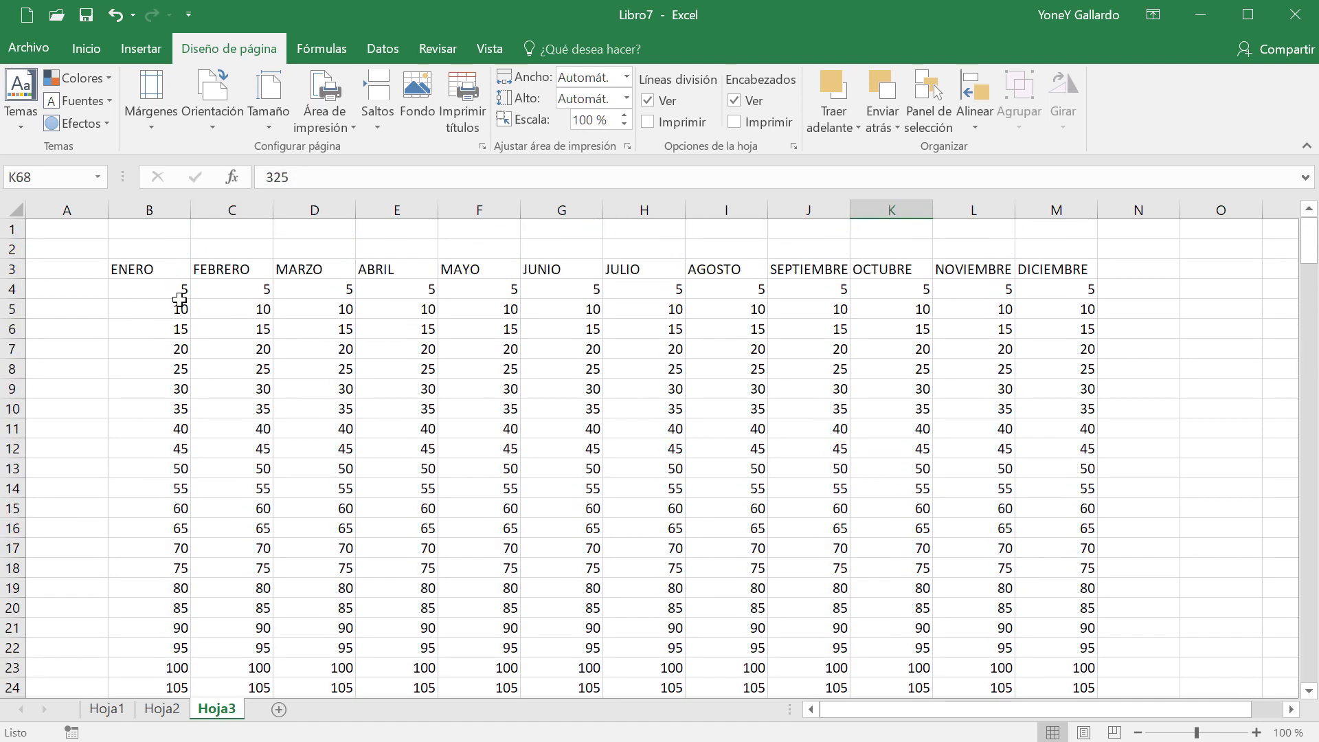
- Freeze the panes above row 4 so the month headers in row 3 stay in place while scrolling
{"action": "left_click", "coordinate": [13, 268]}
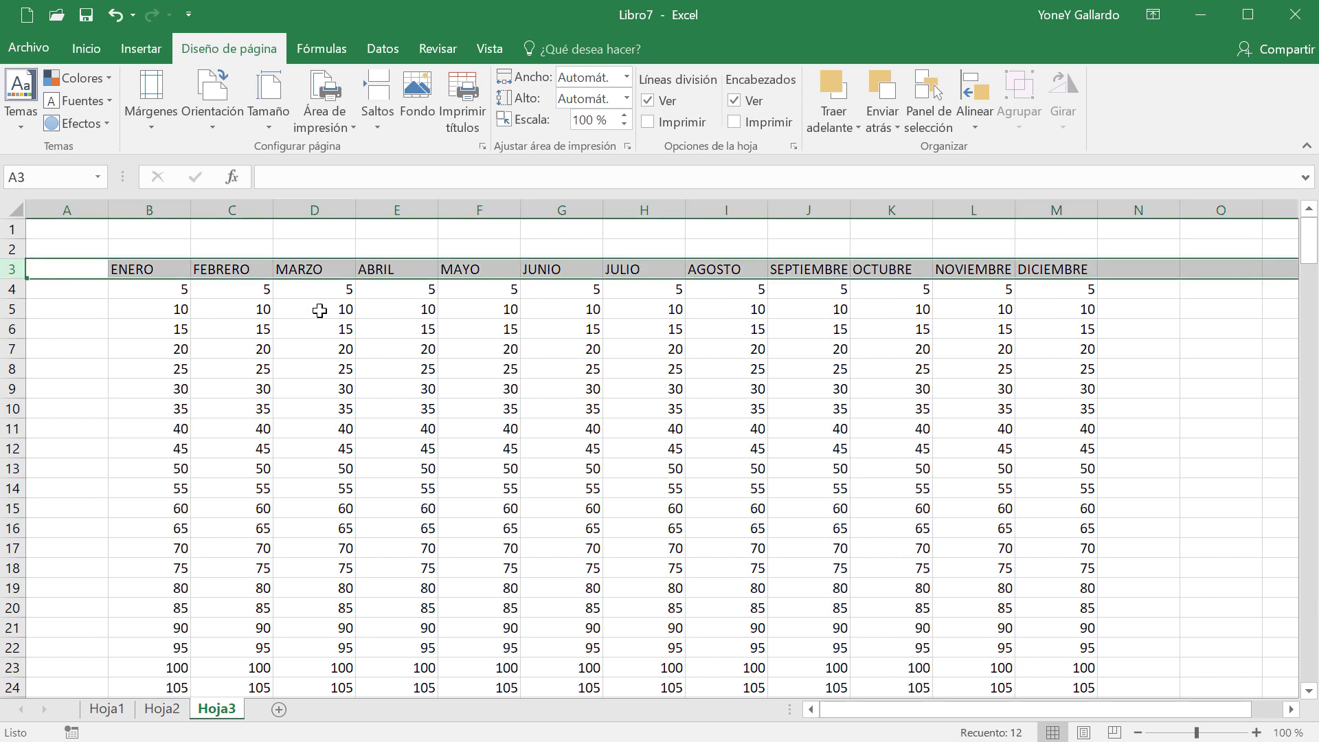
{"action": "left_click", "coordinate": [645, 405]}
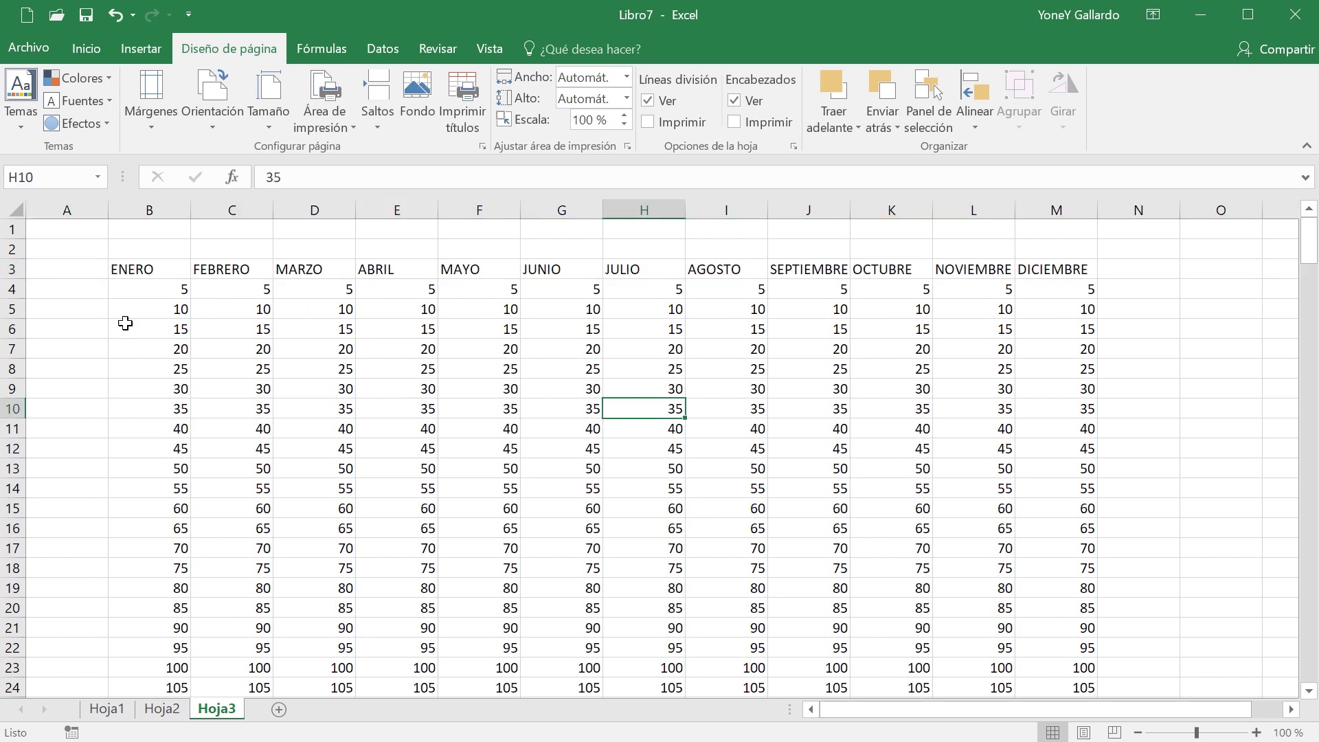
{"action": "left_click", "coordinate": [69, 287]}
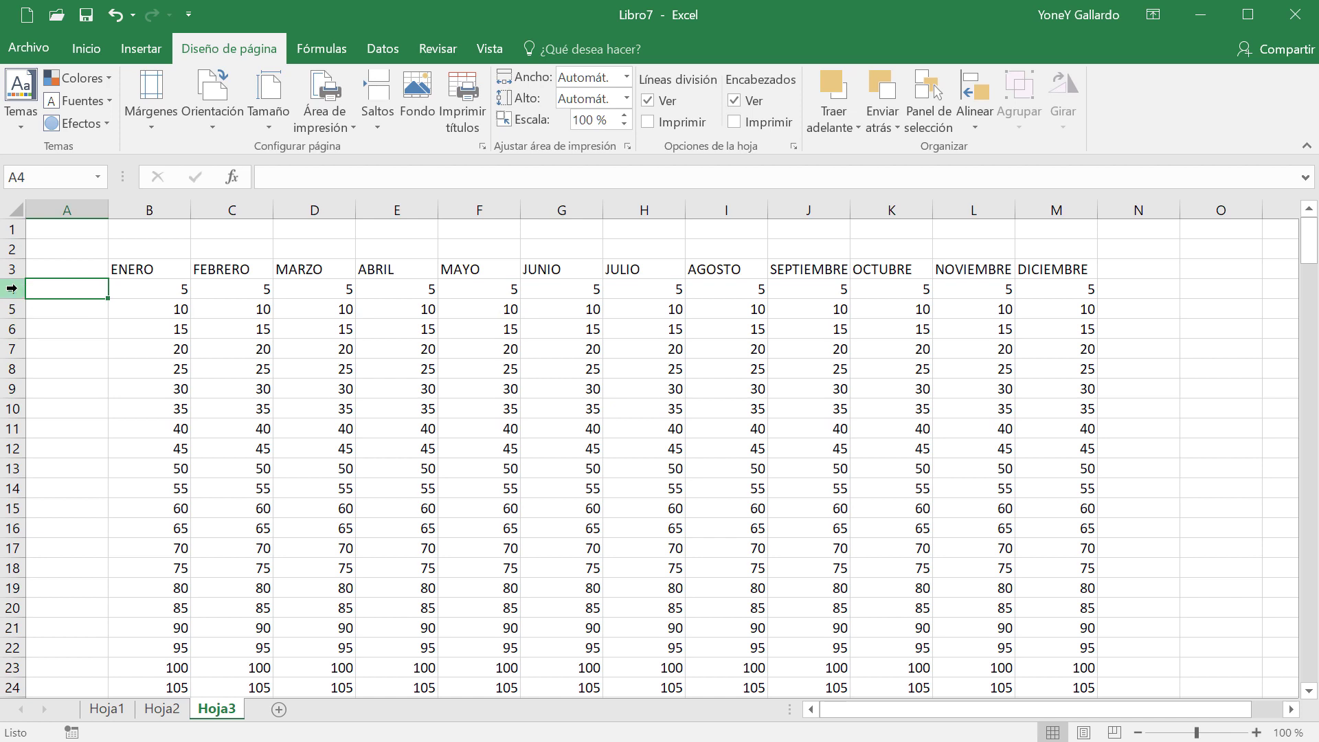
{"action": "left_click", "coordinate": [17, 289]}
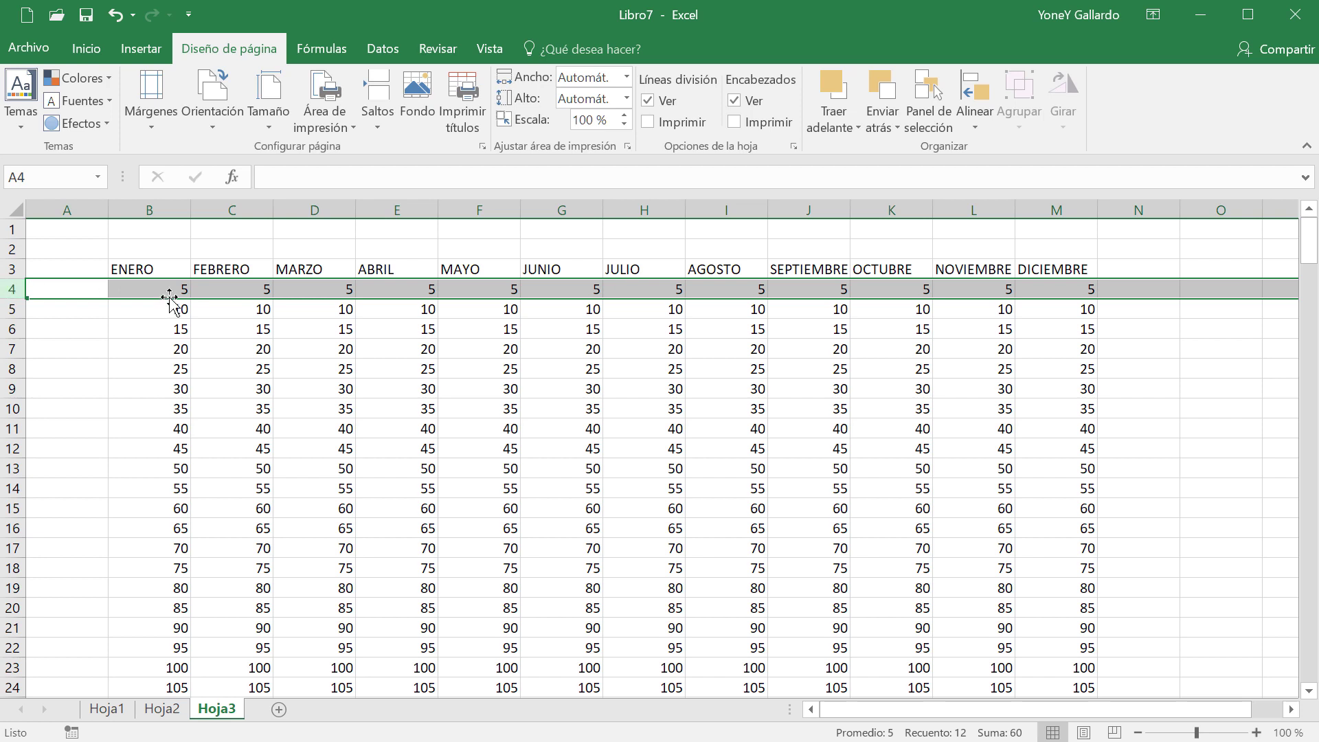
{"action": "left_click", "coordinate": [20, 268]}
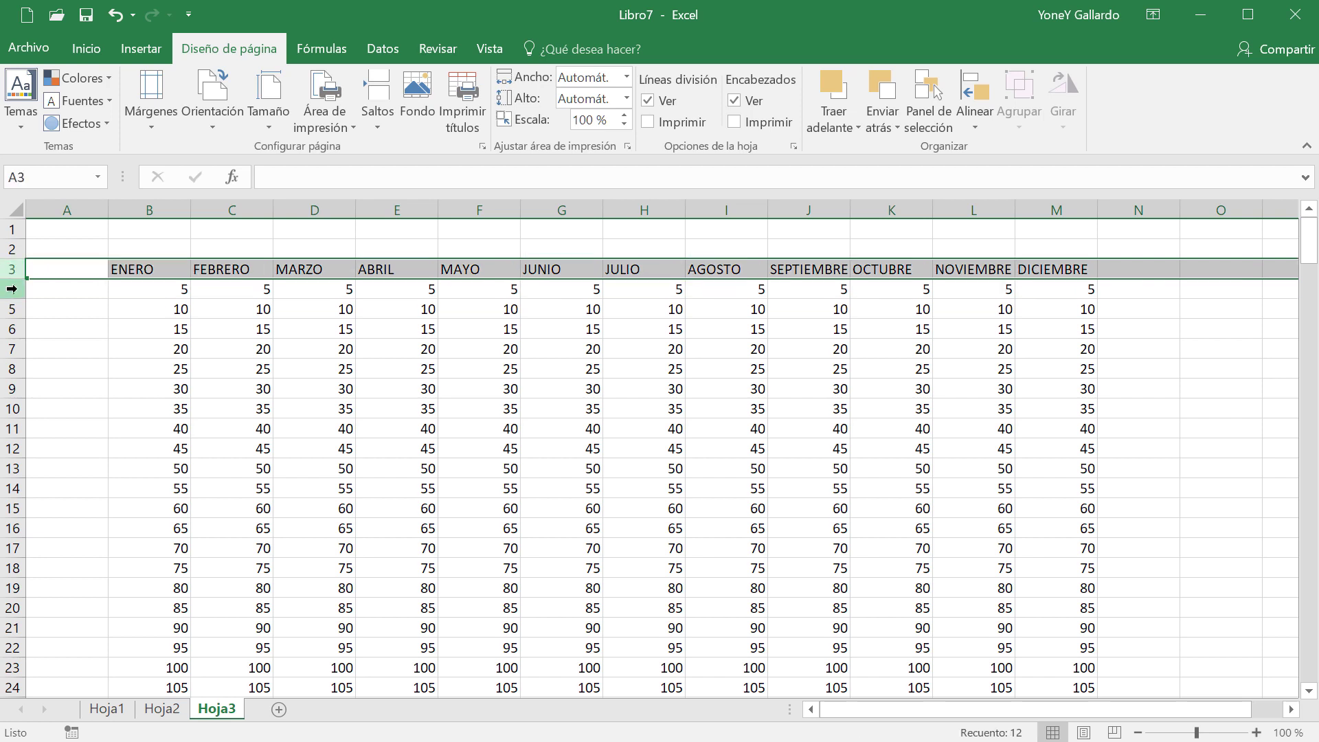
{"action": "left_click", "coordinate": [17, 288]}
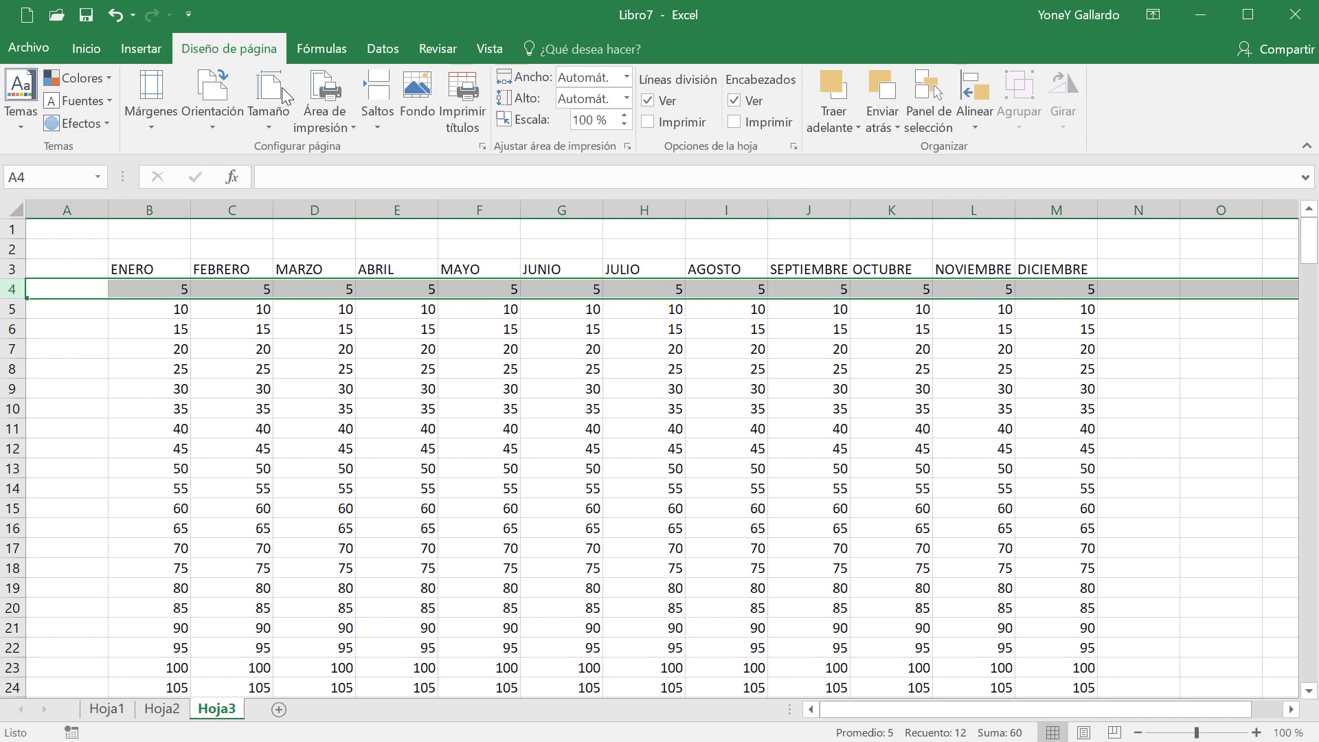
{"action": "left_click", "coordinate": [484, 49]}
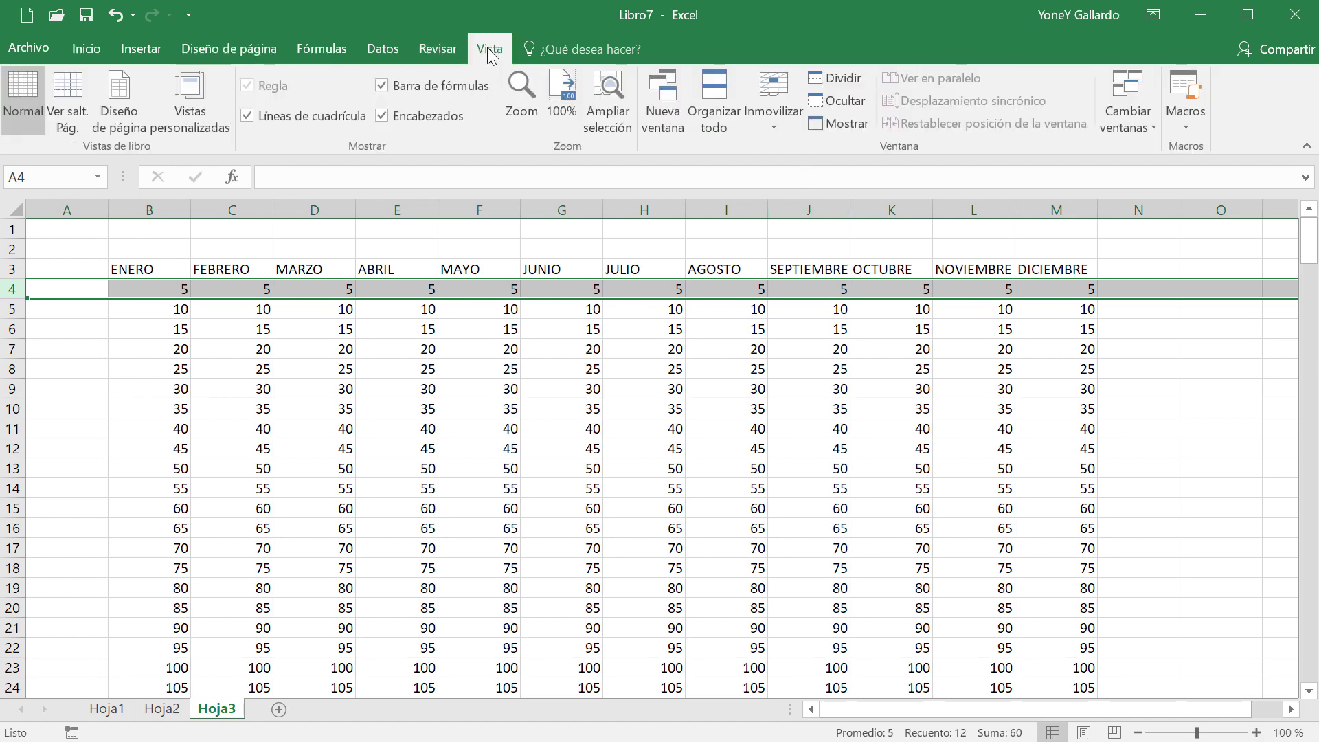
{"action": "left_click", "coordinate": [772, 121]}
{"action": "left_click", "coordinate": [913, 163]}
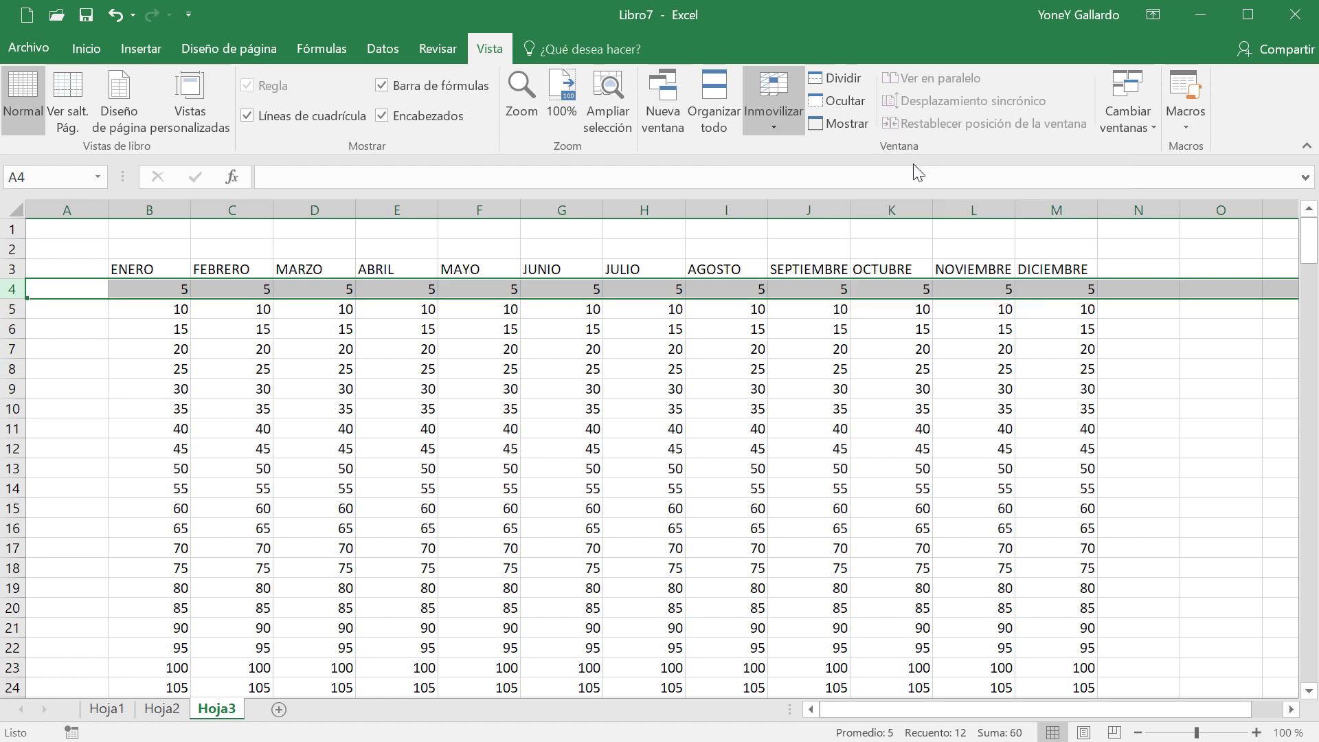
{"action": "scroll", "coordinate": [672, 398], "scroll_direction": "down", "scroll_amount": 3}
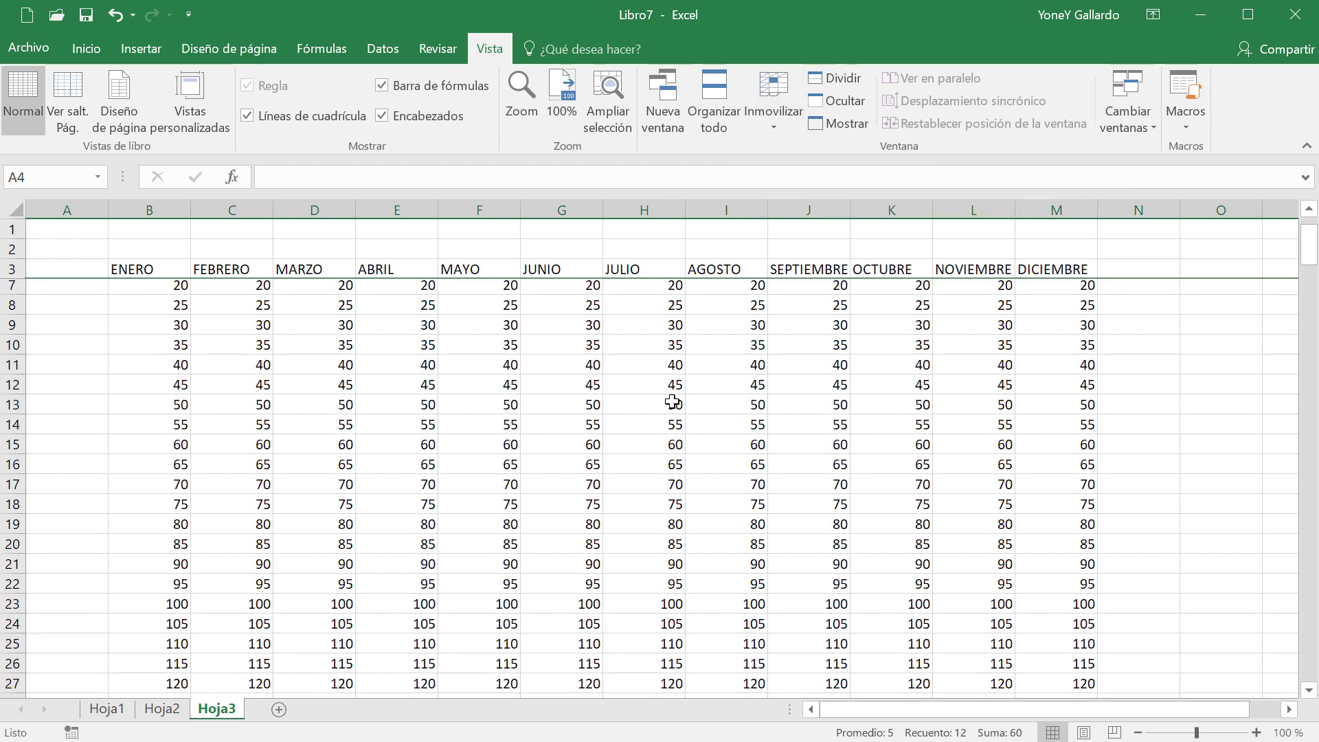
{"action": "scroll", "coordinate": [671, 398], "scroll_direction": "up", "scroll_amount": 3}
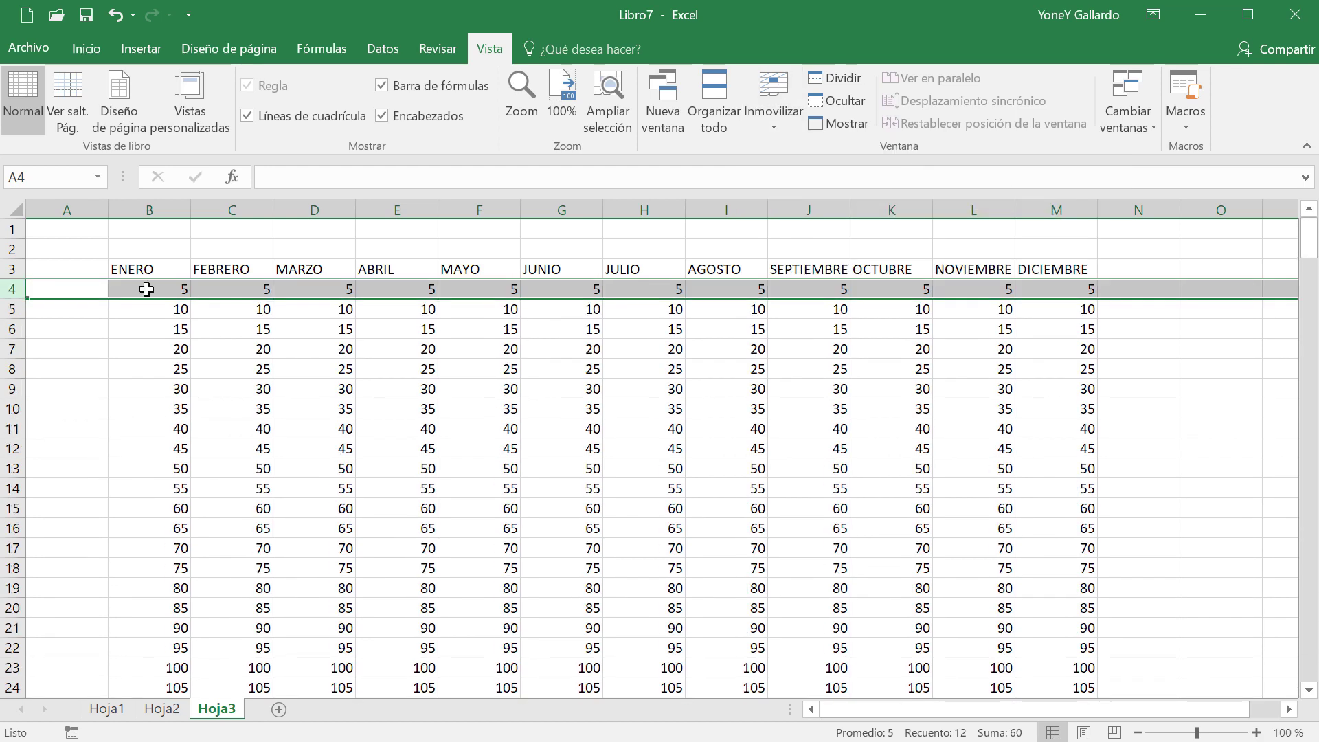
- Set the font colour of the month headers in row 3 to red
{"action": "left_click", "coordinate": [12, 269]}
{"action": "left_click", "coordinate": [82, 51]}
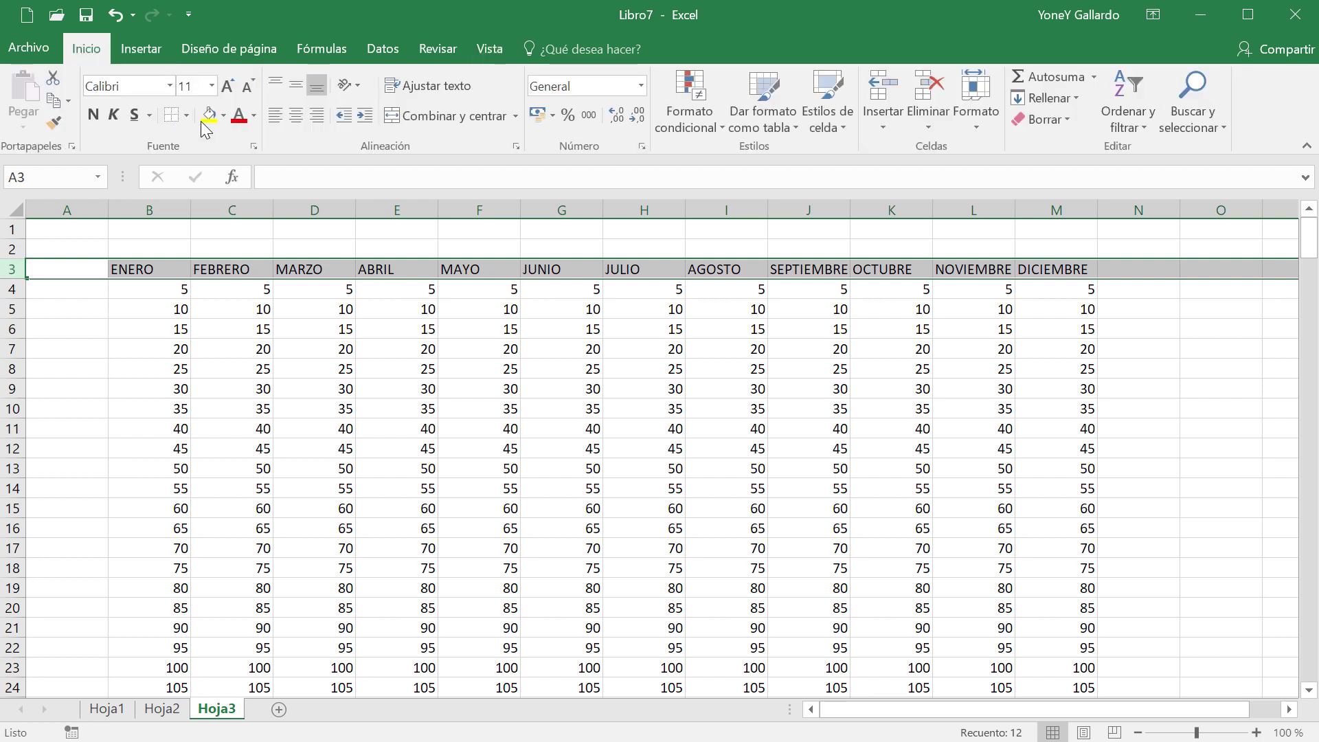
{"action": "left_click", "coordinate": [236, 114]}
{"action": "left_click", "coordinate": [329, 486]}
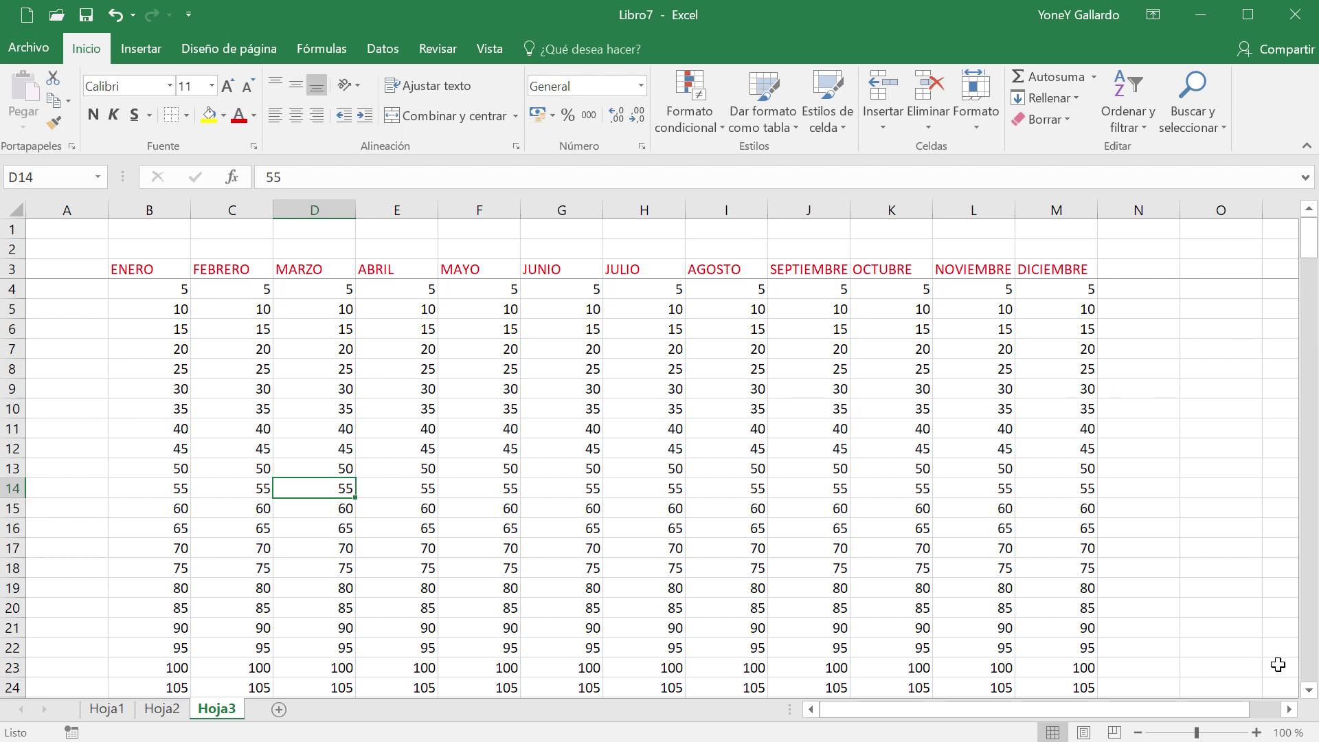
- Look through the rows far down the table and check how the frozen month headers line up with them
{"action": "left_click", "coordinate": [1308, 689]}
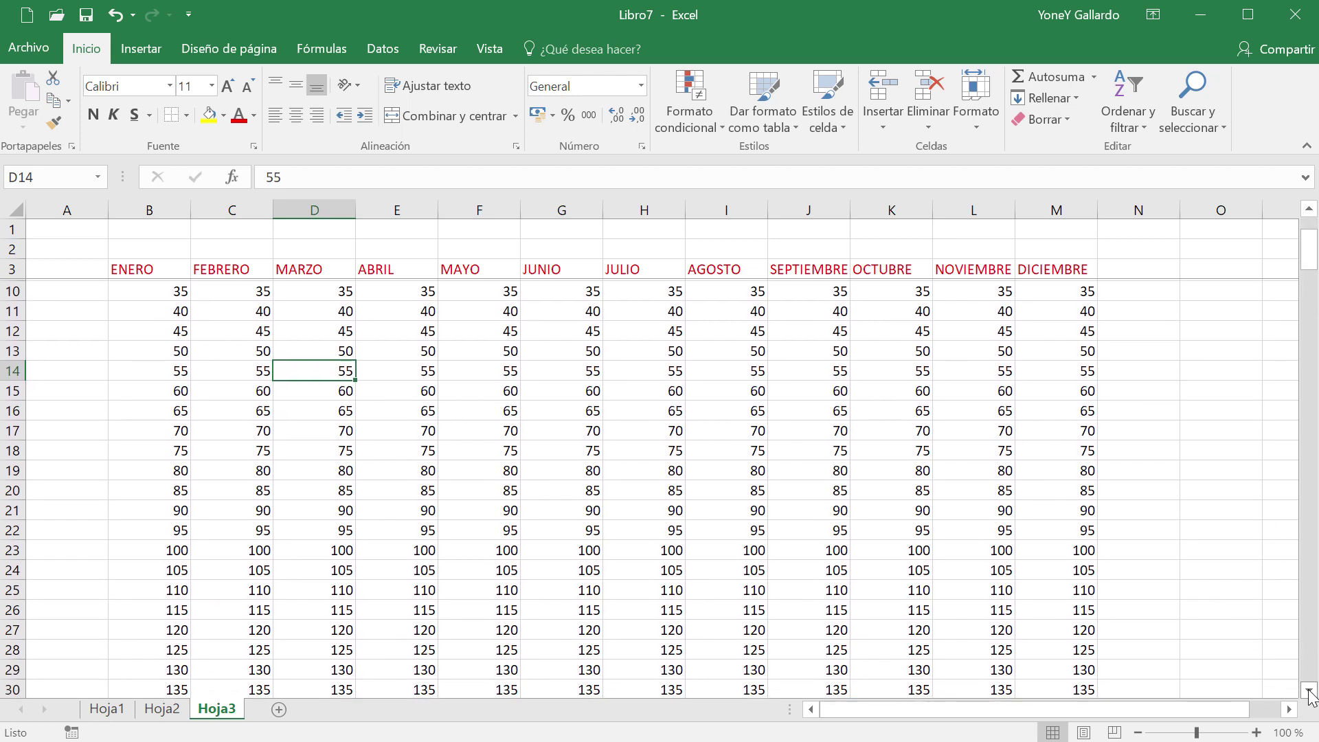
{"action": "left_click", "coordinate": [1309, 689]}
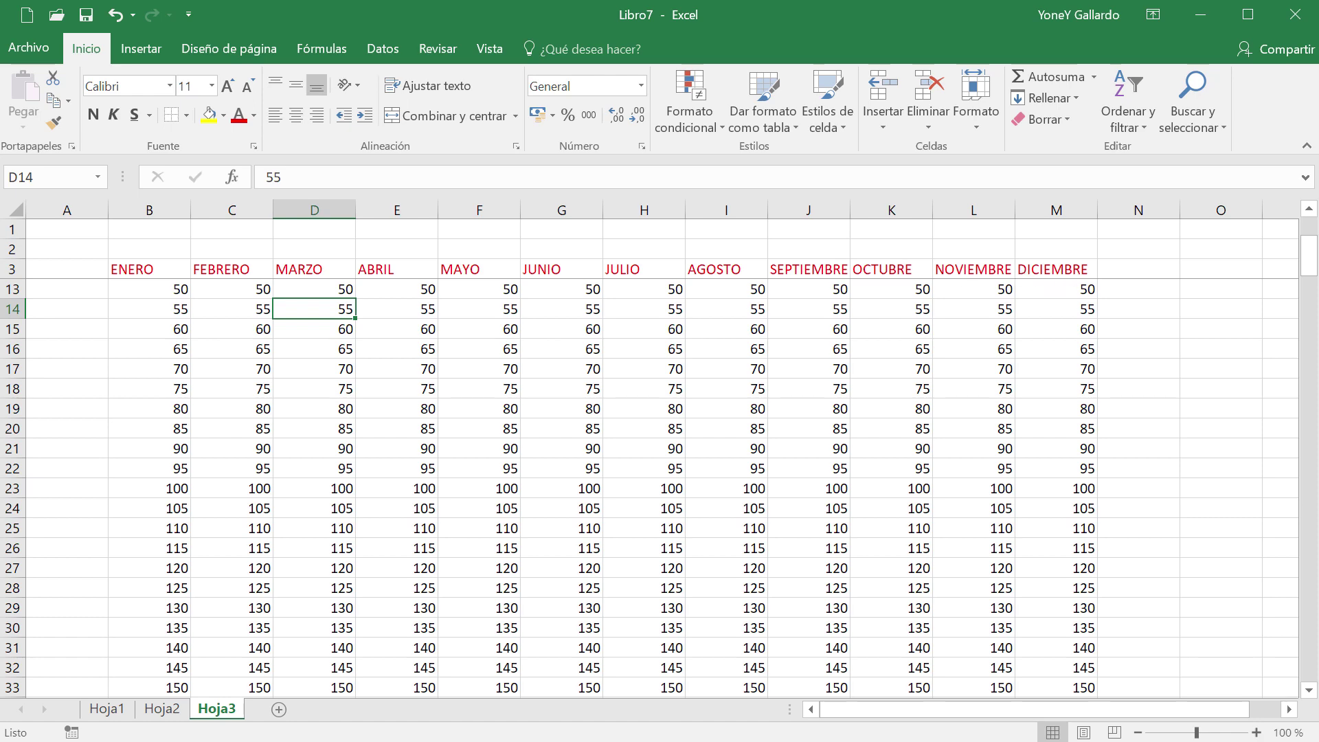
{"action": "left_click_drag", "start_coordinate": [1309, 690], "coordinate": [1309, 690]}
{"action": "scroll", "coordinate": [755, 487], "scroll_direction": "down", "scroll_amount": 12}
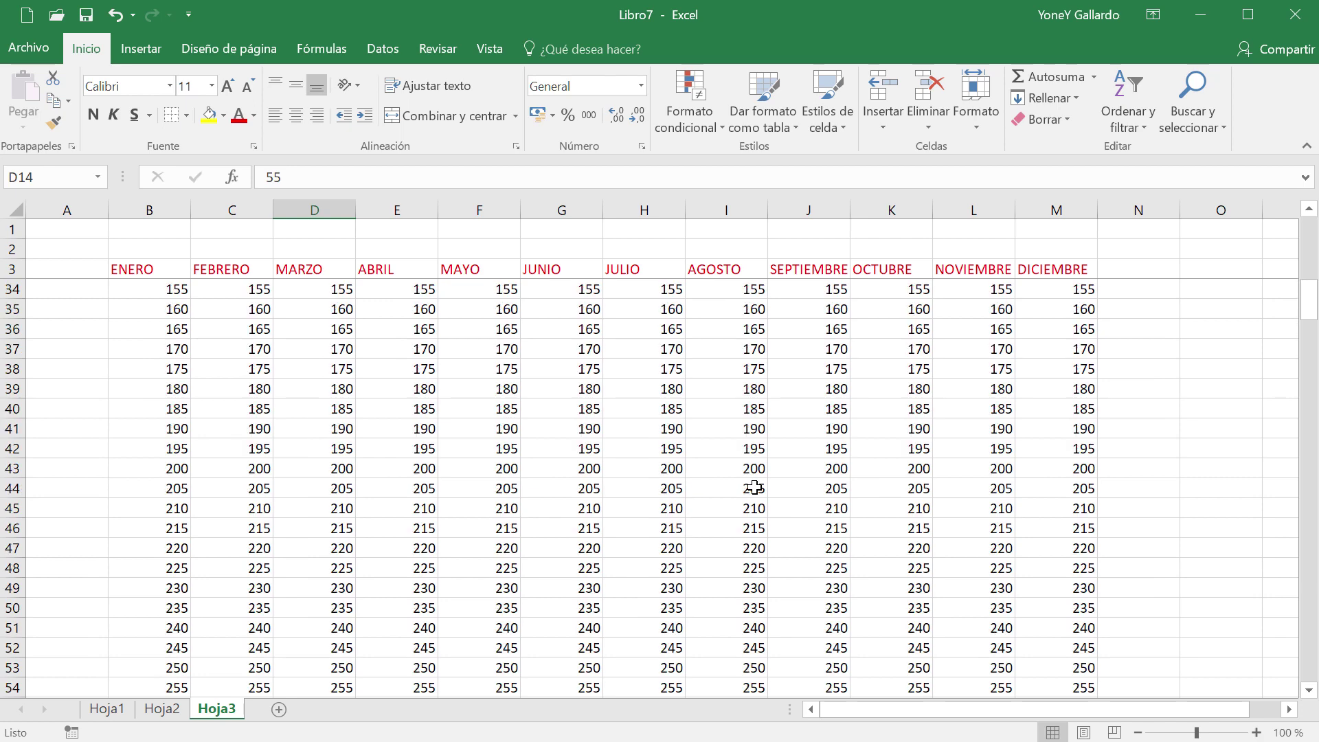
{"action": "scroll", "coordinate": [755, 487], "scroll_direction": "down", "scroll_amount": 7}
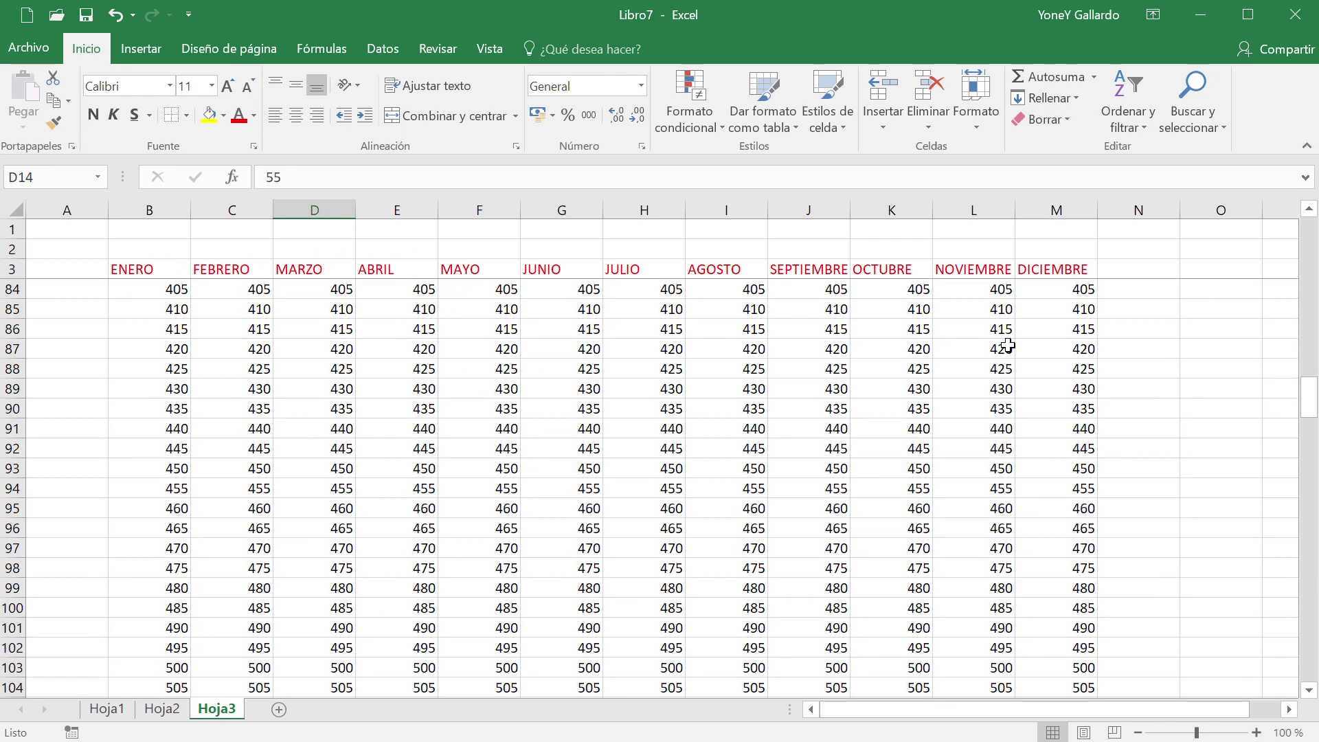
{"action": "scroll", "coordinate": [1003, 347], "scroll_direction": "up", "scroll_amount": 20}
{"action": "scroll", "coordinate": [769, 380], "scroll_direction": "up", "scroll_amount": 6}
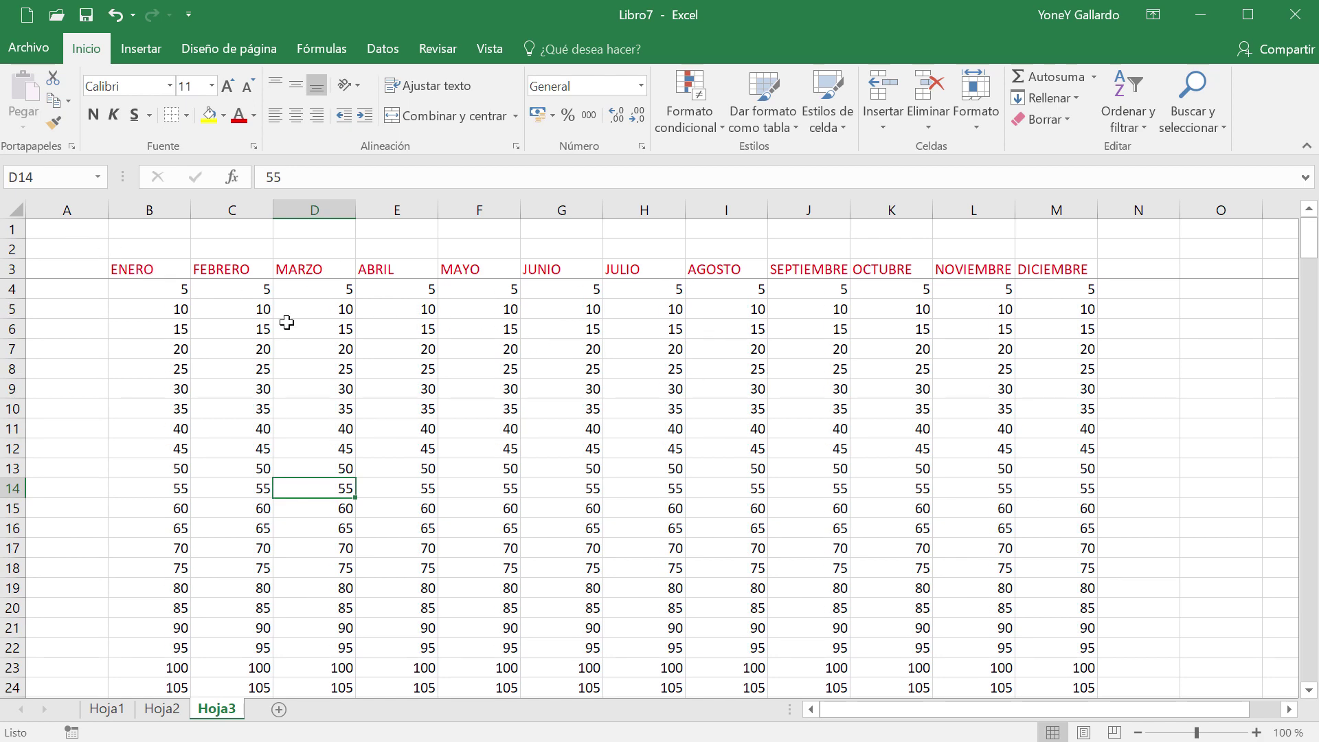
{"action": "key", "text": "F10"}
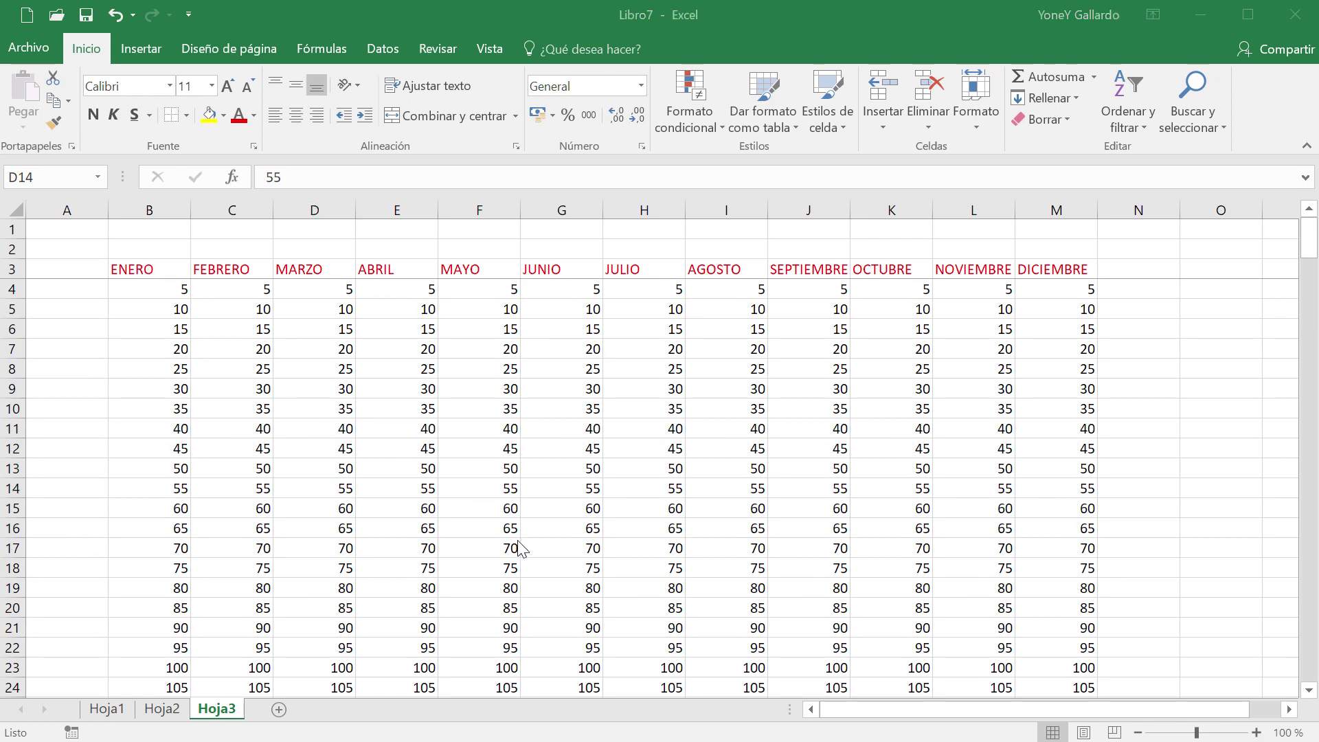
{"action": "left_click", "coordinate": [347, 510]}
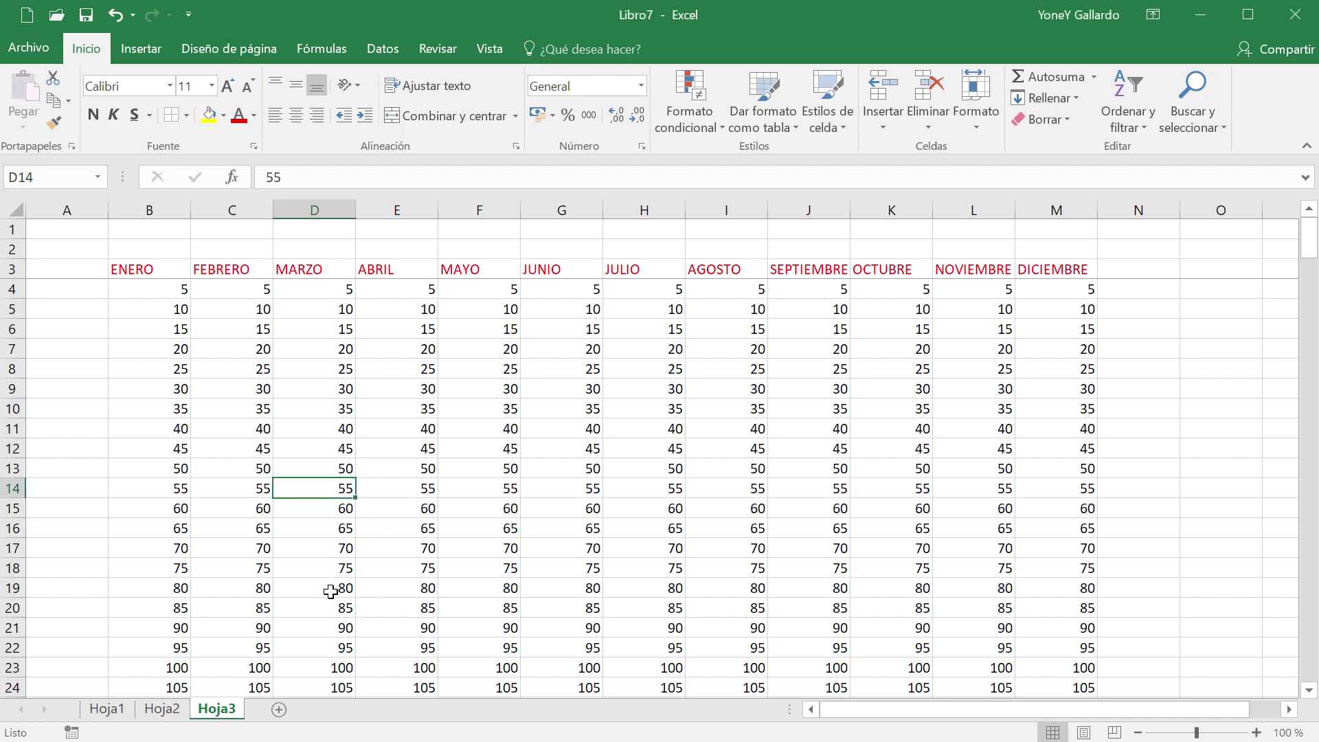
- Add a new blank worksheet after Hoja3 and select cell B3 in it
{"action": "left_click", "coordinate": [278, 709]}
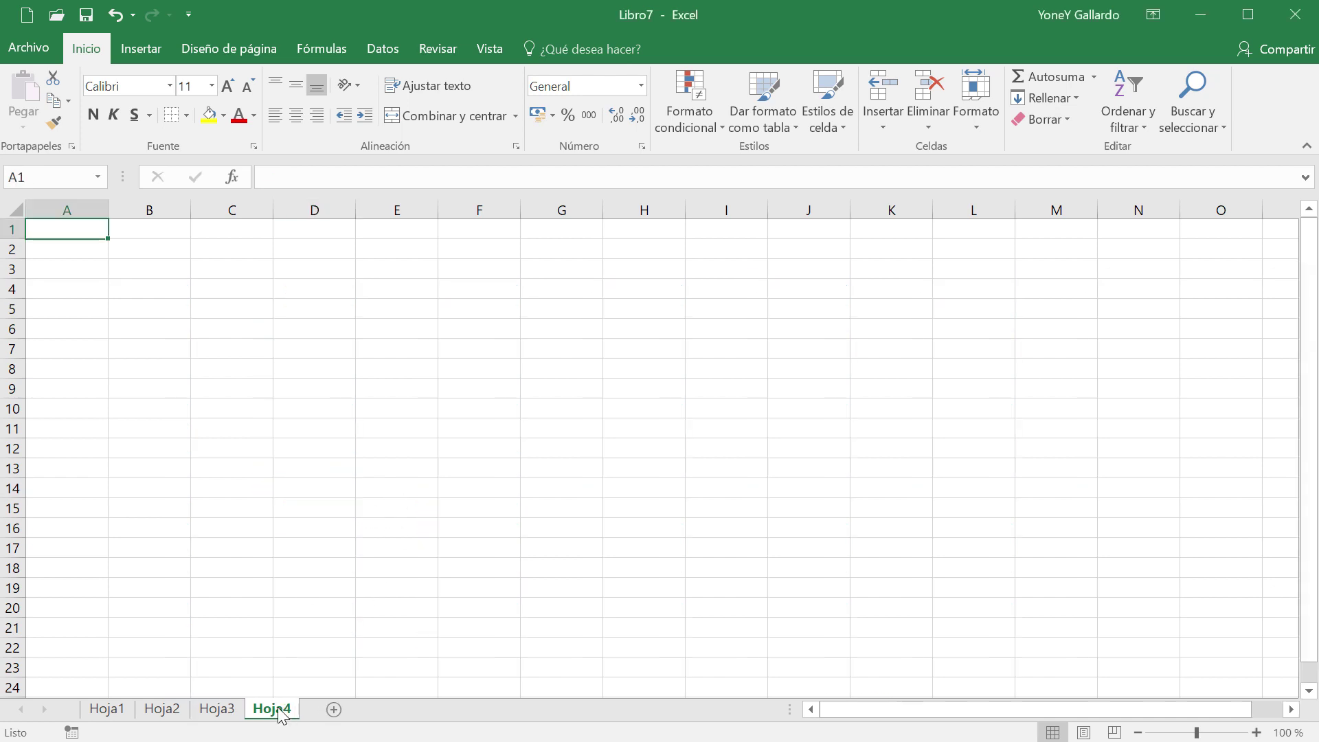
{"action": "left_click", "coordinate": [141, 268]}
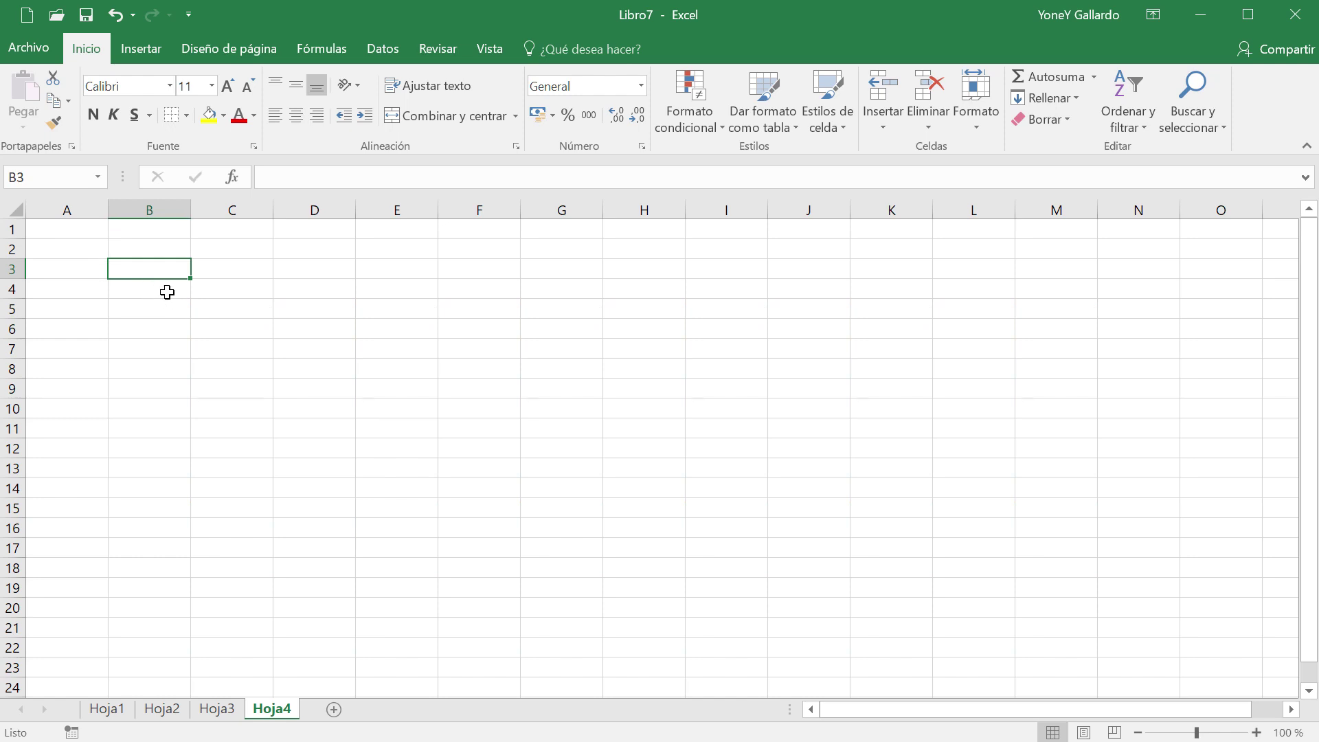
{"action": "left_click", "coordinate": [167, 292]}
{"action": "left_click", "coordinate": [162, 268]}
{"action": "left_click", "coordinate": [156, 292]}
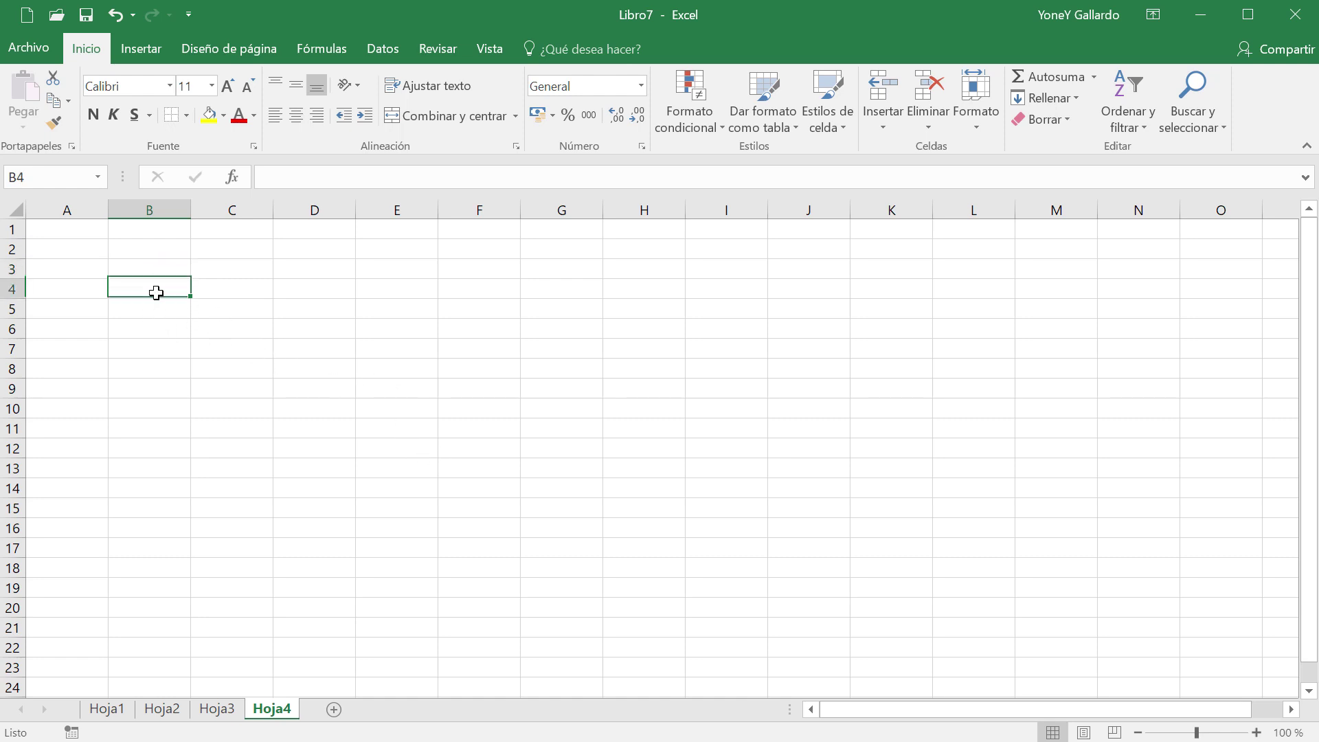
{"action": "left_click", "coordinate": [142, 267]}
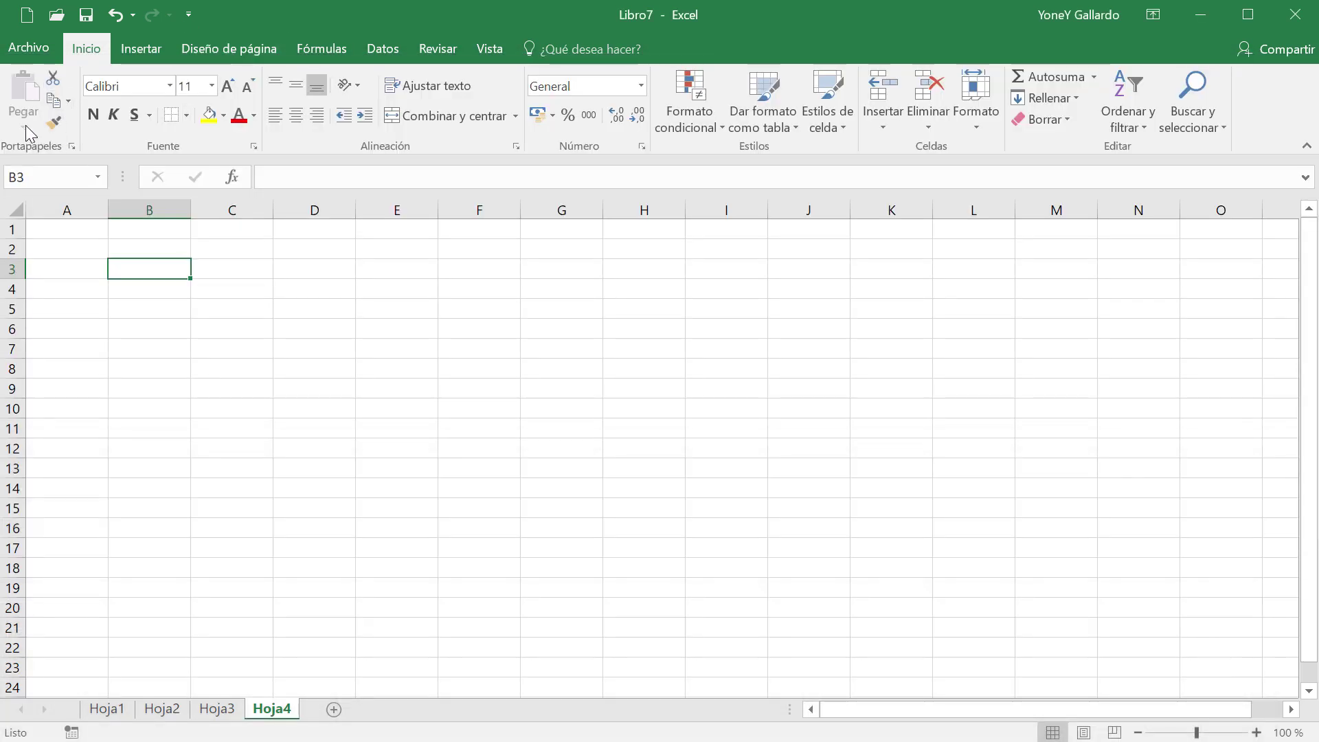
- Switch to Fotos to view the keyboard picture T.jpg, and return to the Excel workbook
{"action": "left_click", "coordinate": [206, 740]}
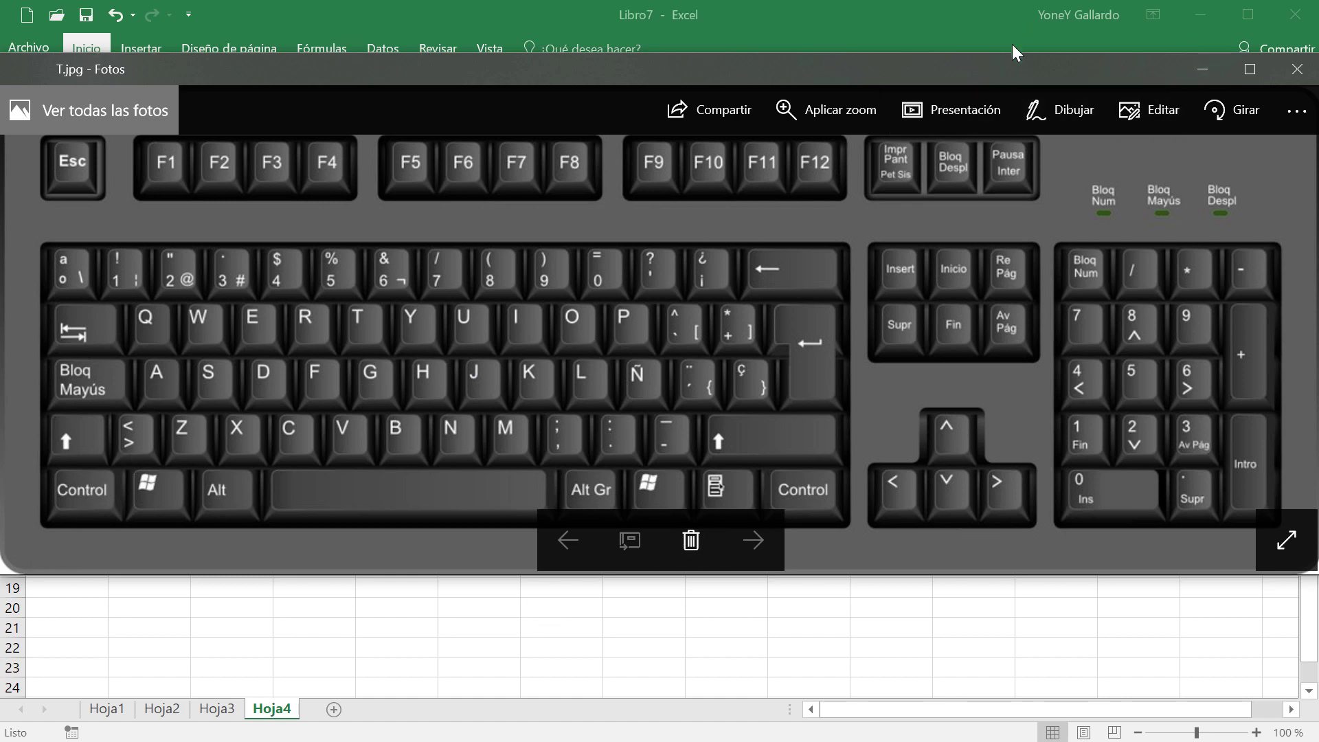
{"action": "left_click", "coordinate": [1202, 71]}
{"action": "left_click", "coordinate": [275, 405]}
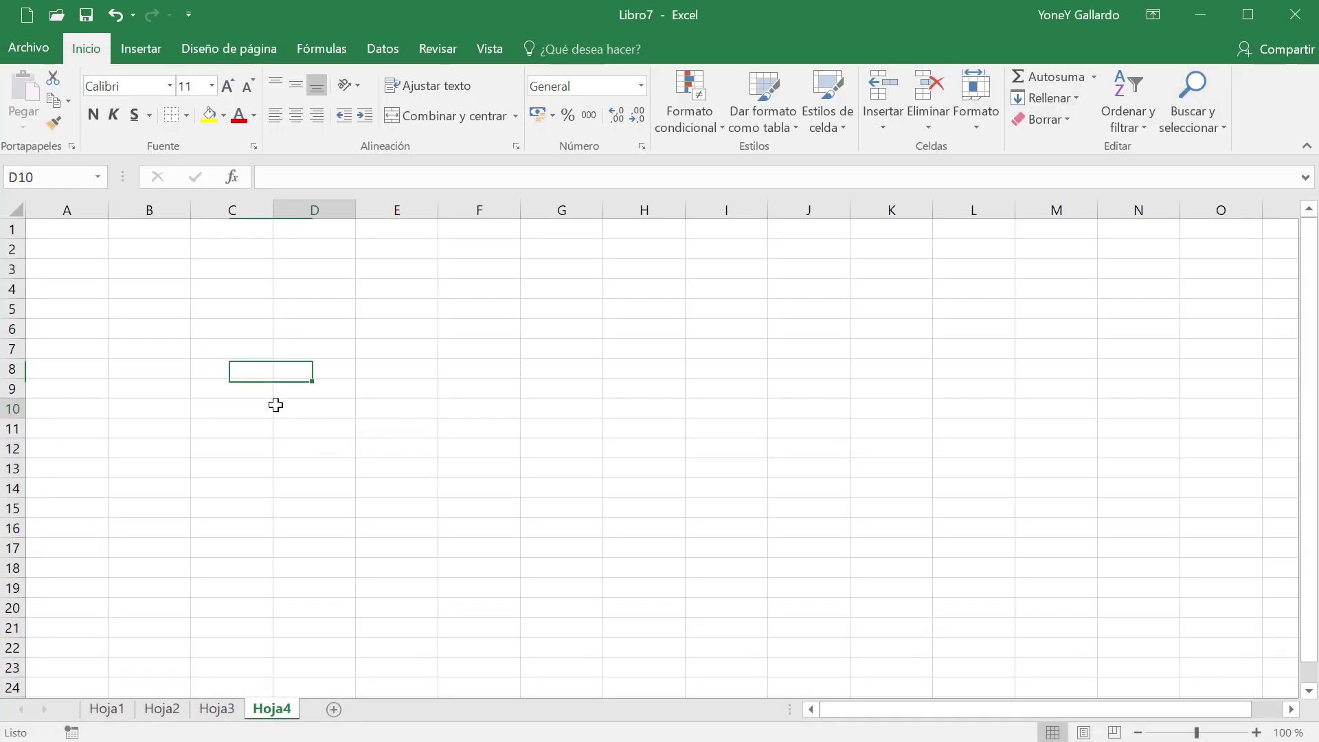
{"action": "left_click", "coordinate": [169, 293]}
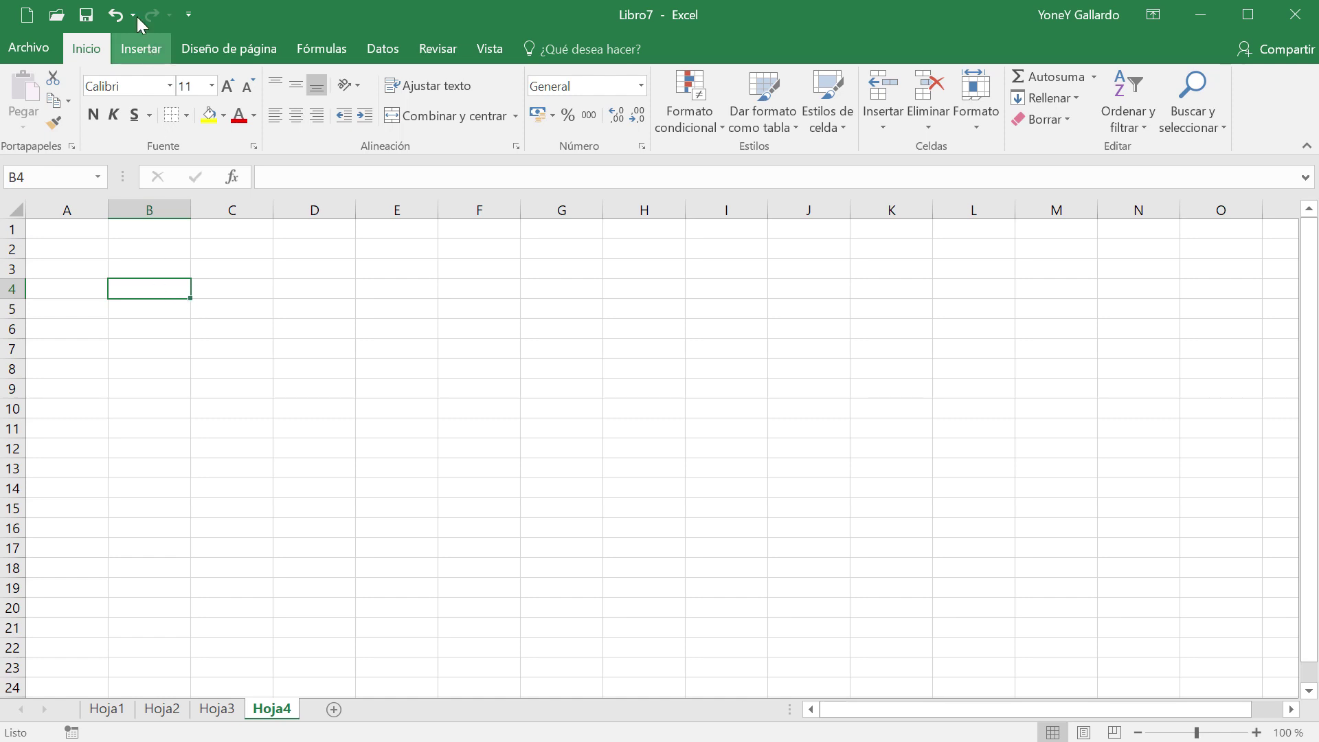
{"action": "left_click", "coordinate": [221, 306]}
{"action": "left_click", "coordinate": [163, 288]}
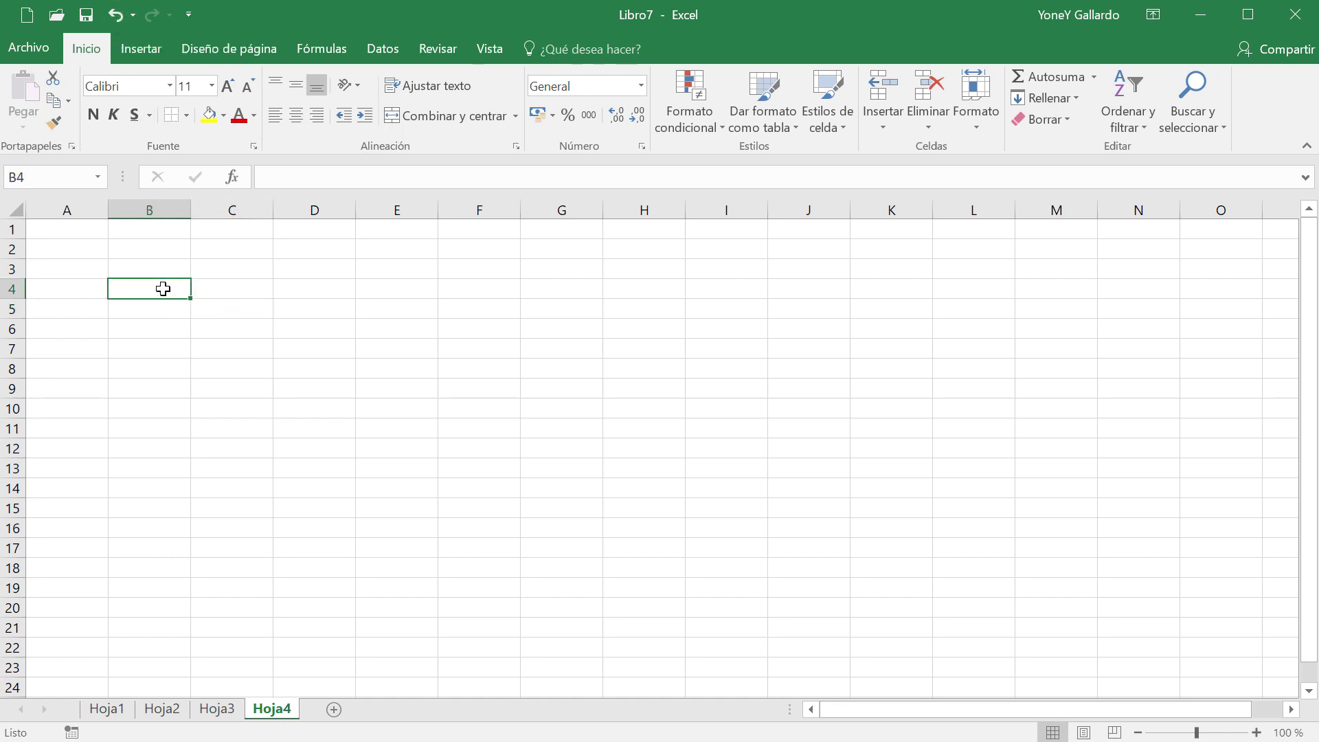
{"action": "left_click", "coordinate": [228, 310]}
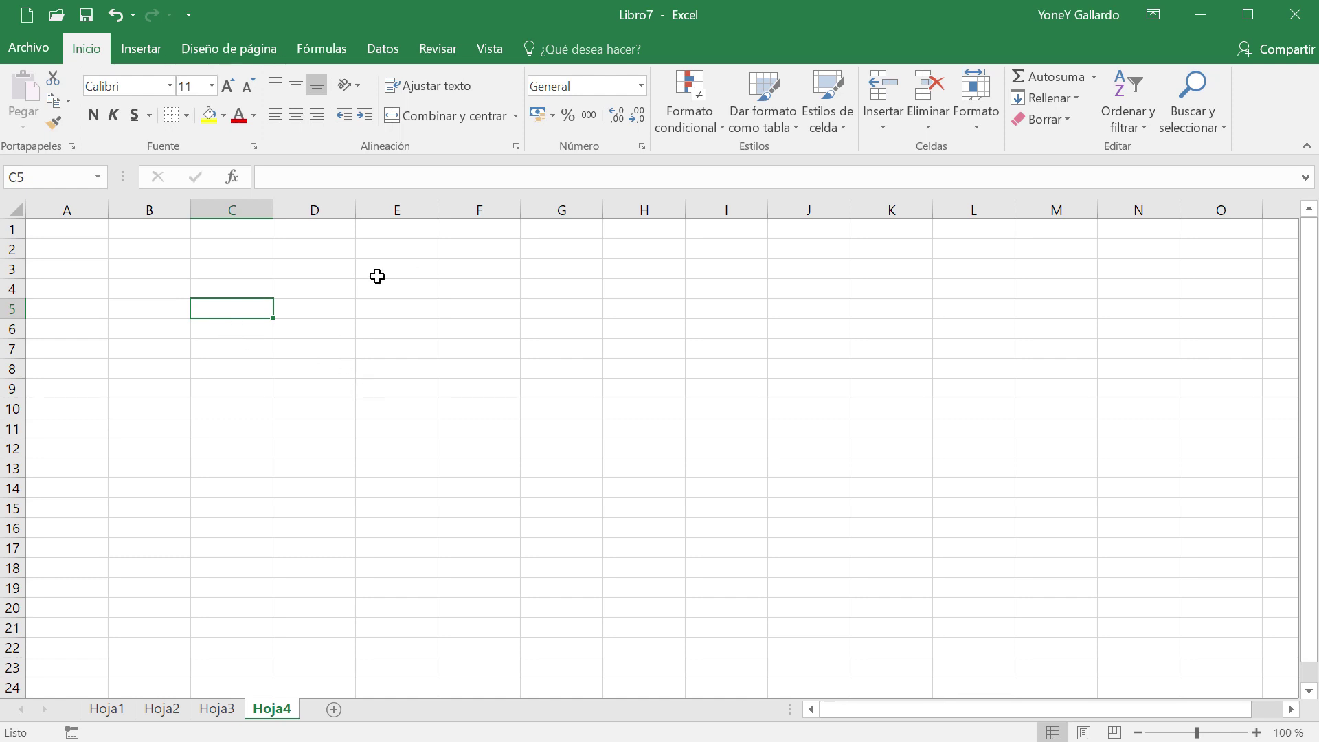
{"action": "left_click", "coordinate": [349, 438]}
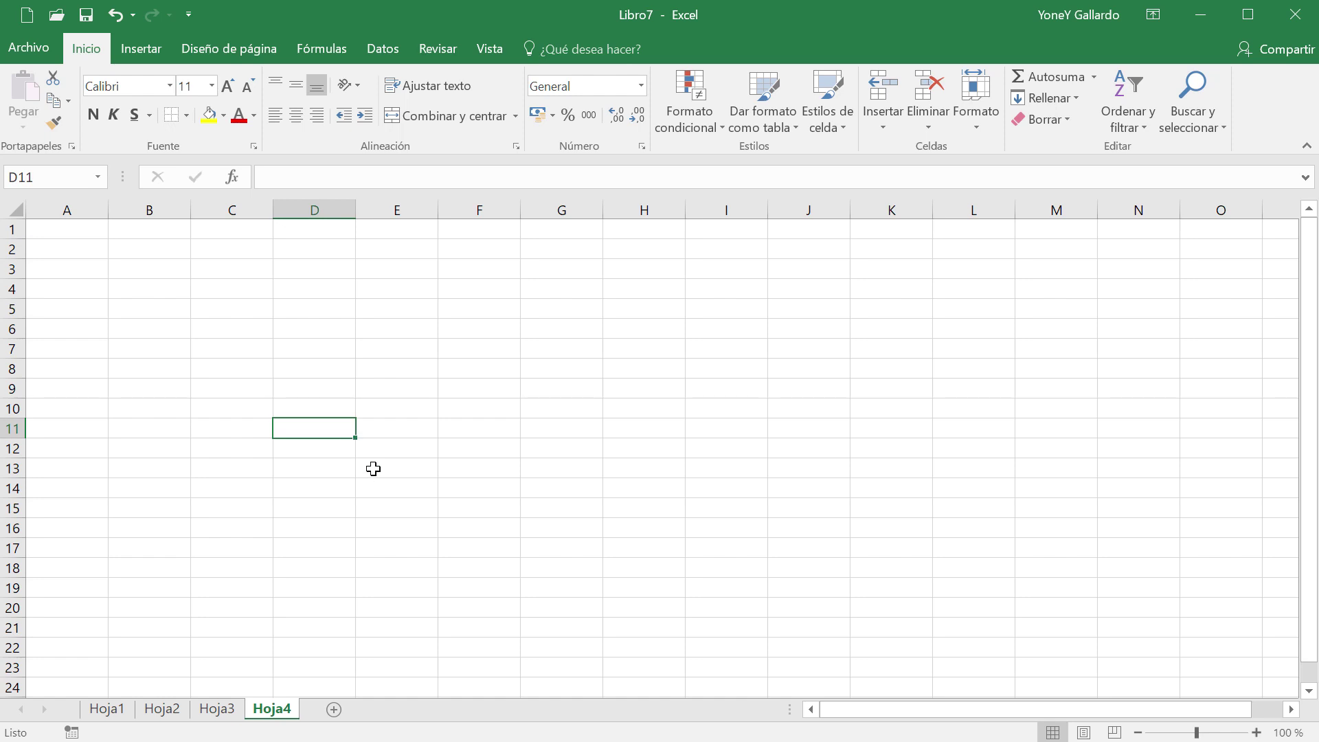
{"action": "left_click", "coordinate": [232, 340]}
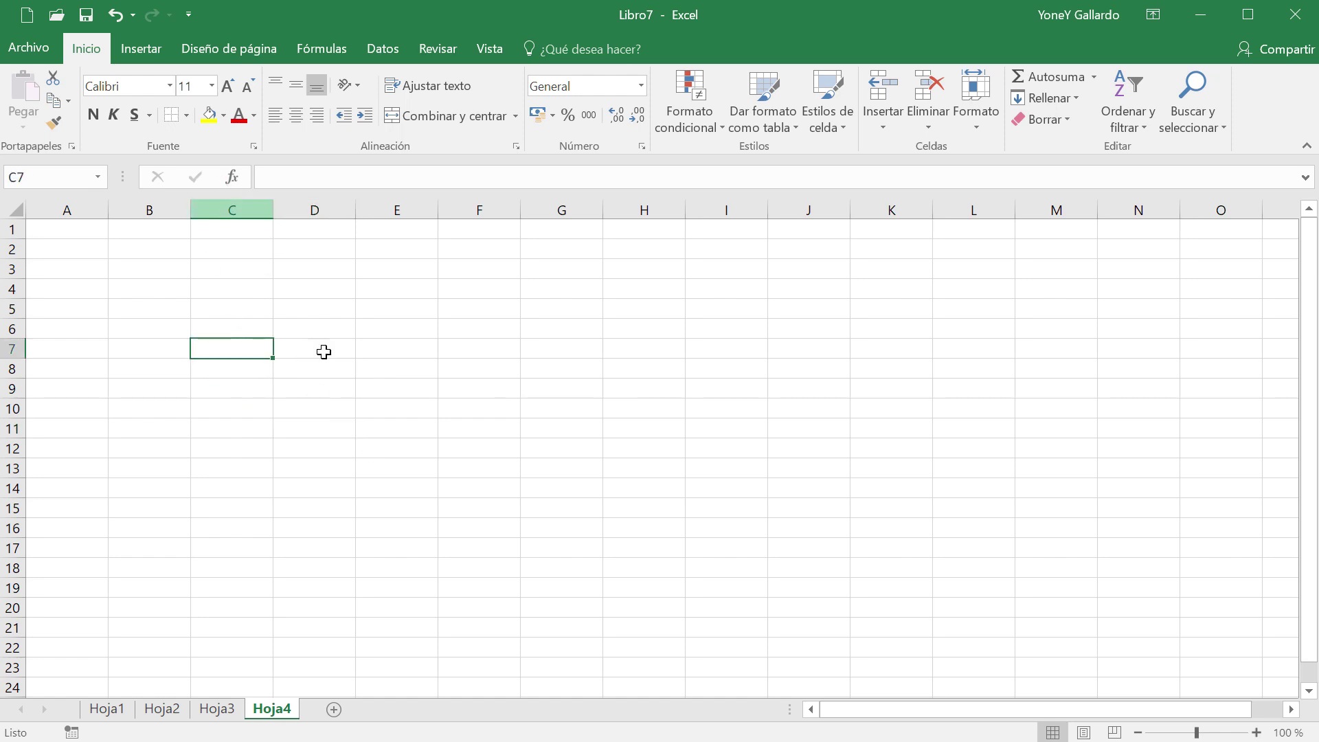
- Close the Libro7 workbook without saving its changes and create a new blank workbook
{"action": "key", "text": "ctrl+w"}
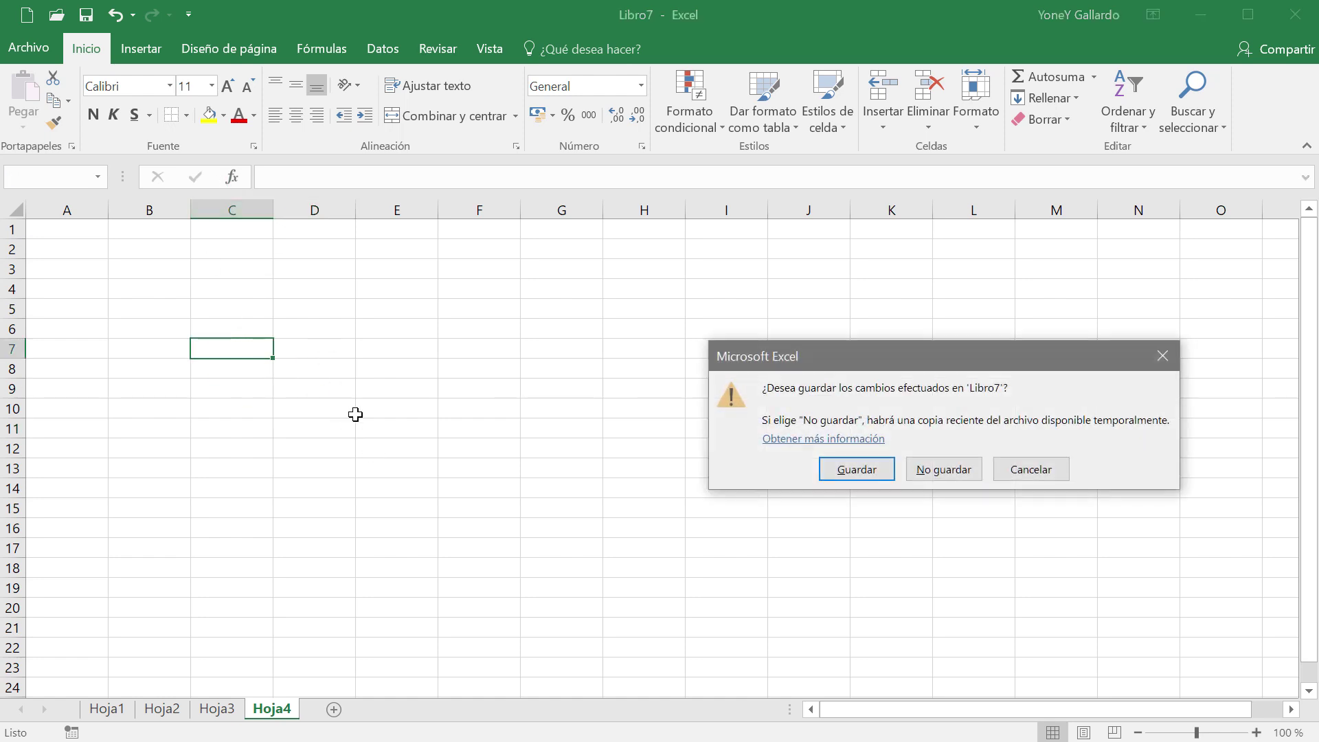
{"action": "left_click", "coordinate": [960, 474]}
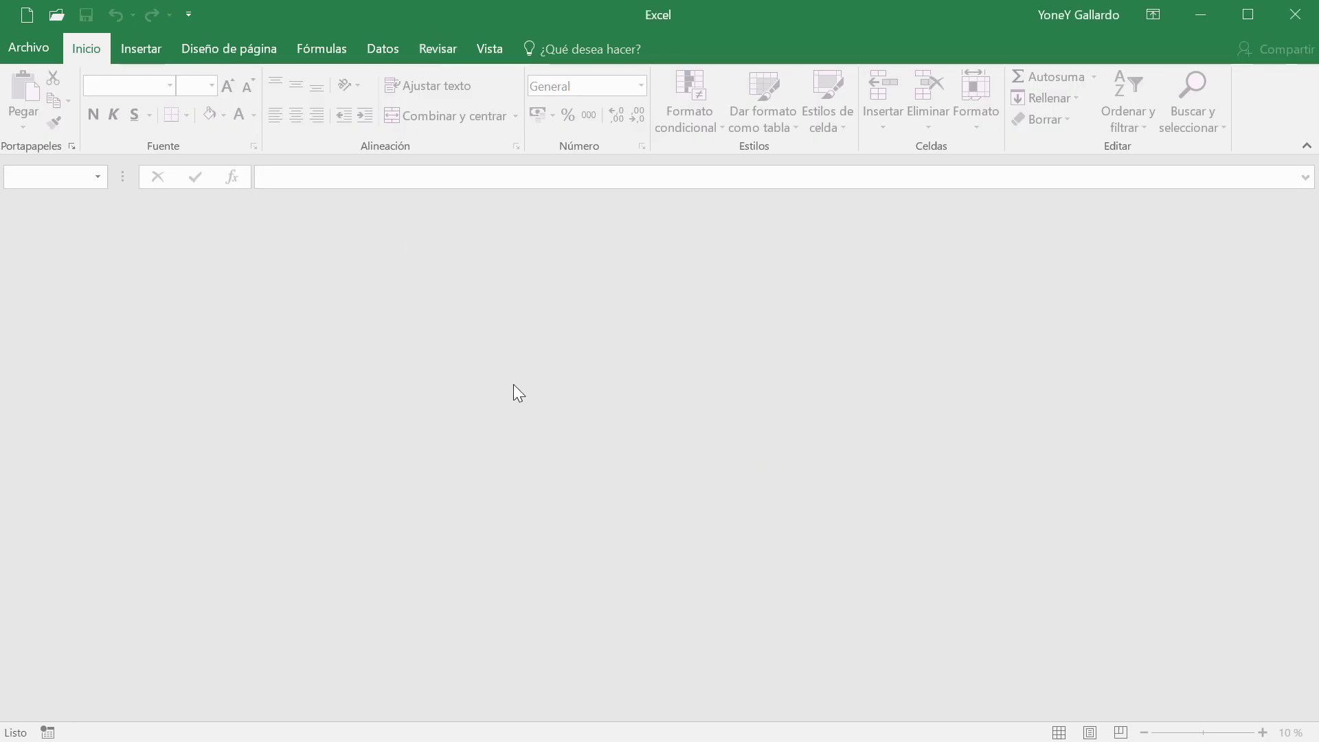
{"action": "key", "text": "ctrl+n"}
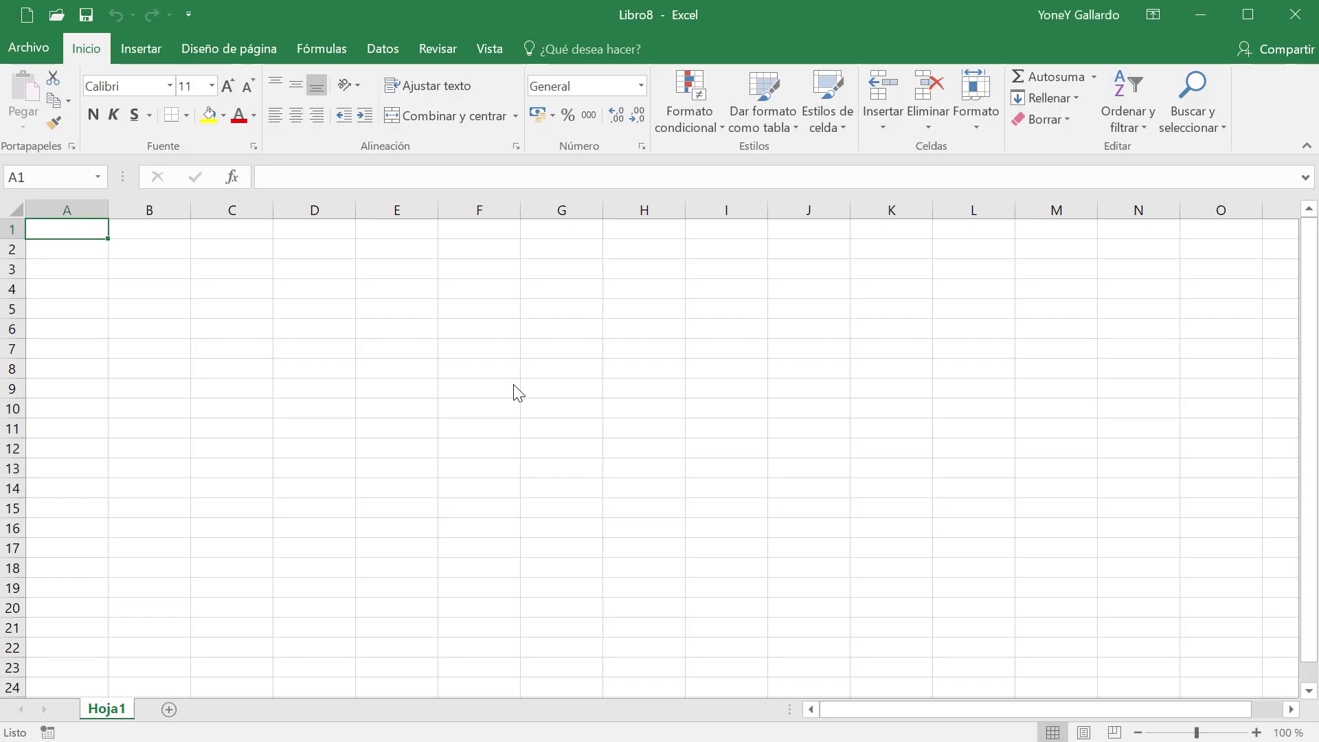
- Select cell C5, view the page for opening recent workbooks, and return to the worksheet
{"action": "left_click", "coordinate": [252, 310]}
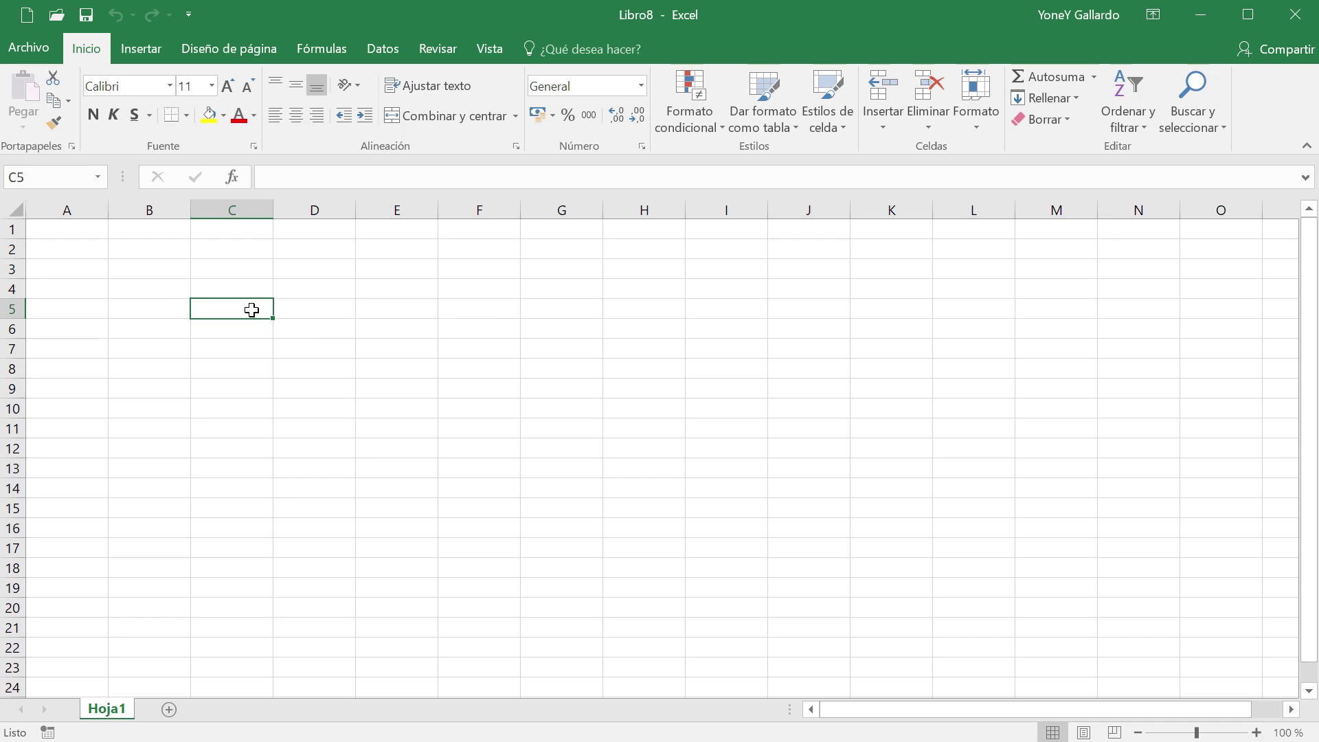
{"action": "key", "text": "ctrl+a"}
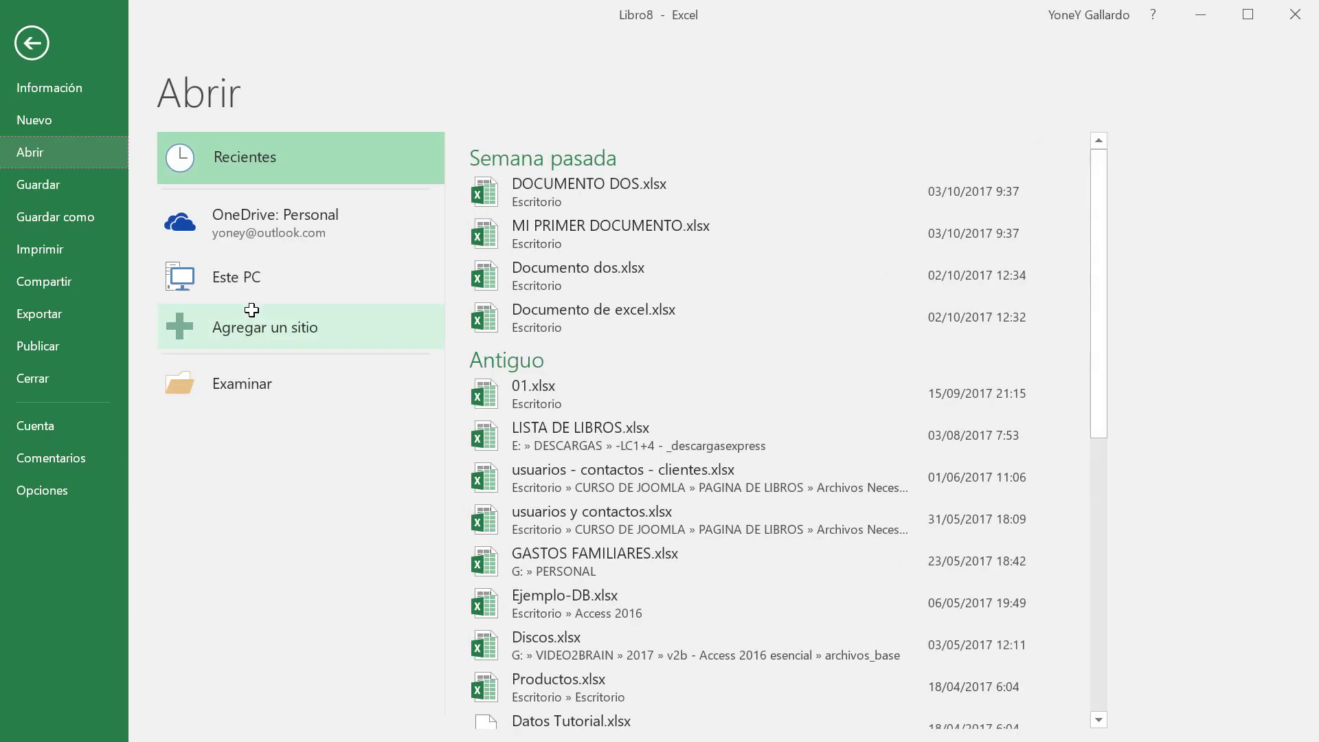
{"action": "left_click", "coordinate": [33, 53]}
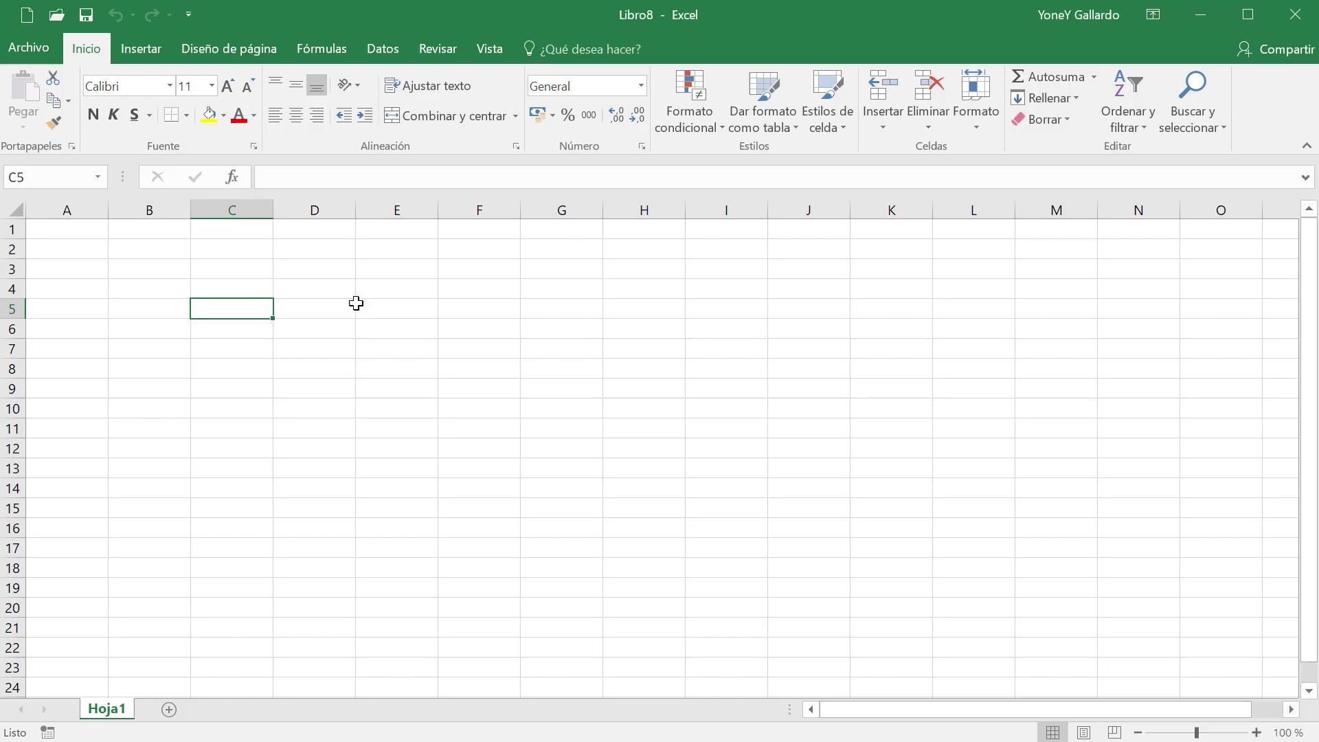
- Enter F in cell E6, open the Save As page, and return to the sheet without saving
{"action": "left_click", "coordinate": [357, 331]}
{"action": "type", "text": "F"}
{"action": "key", "text": "Return"}
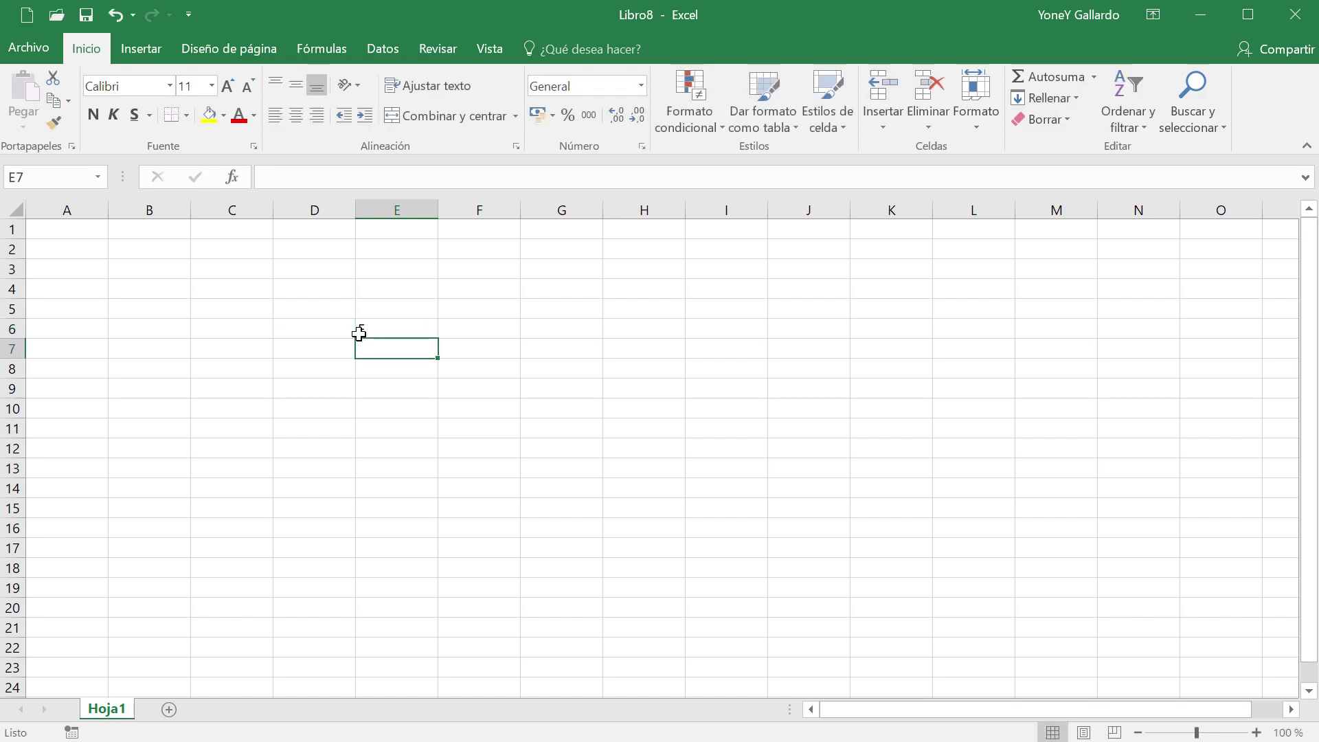
{"action": "key", "text": "ctrl+g"}
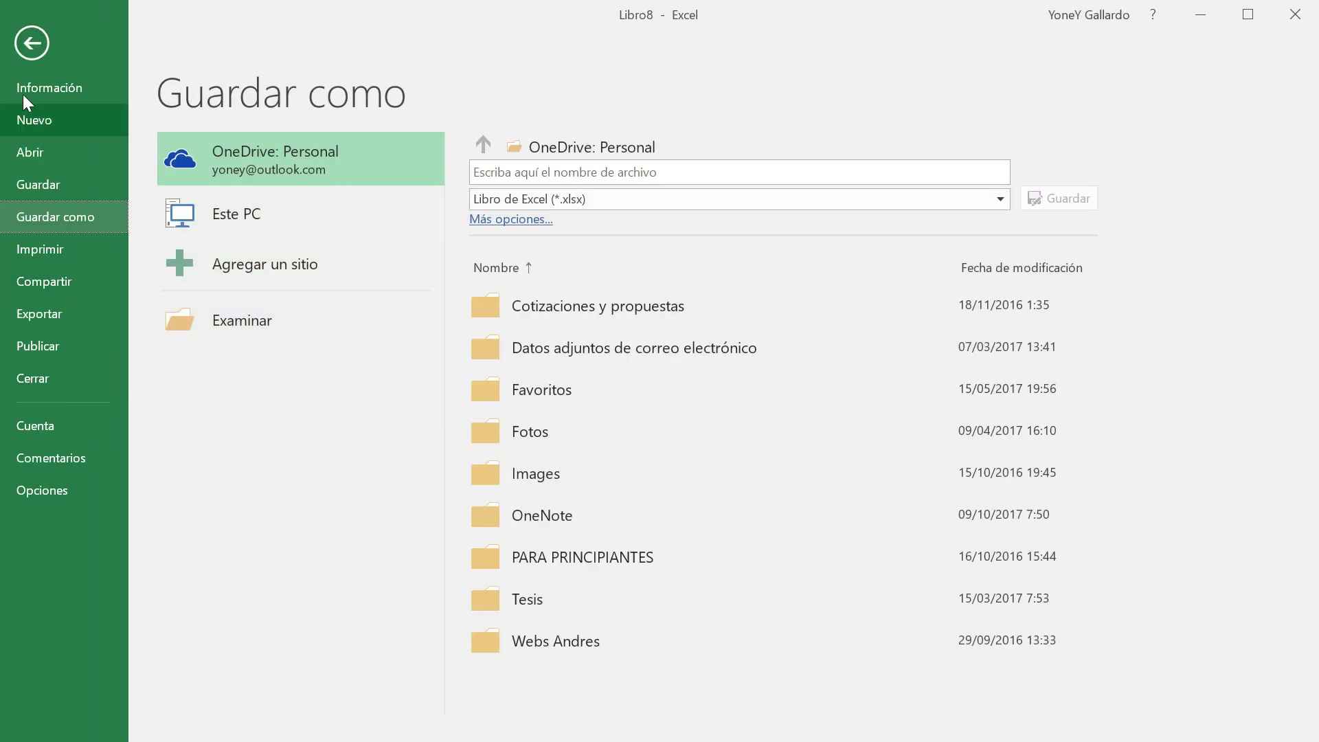
{"action": "left_click", "coordinate": [31, 53]}
{"action": "left_click", "coordinate": [473, 449]}
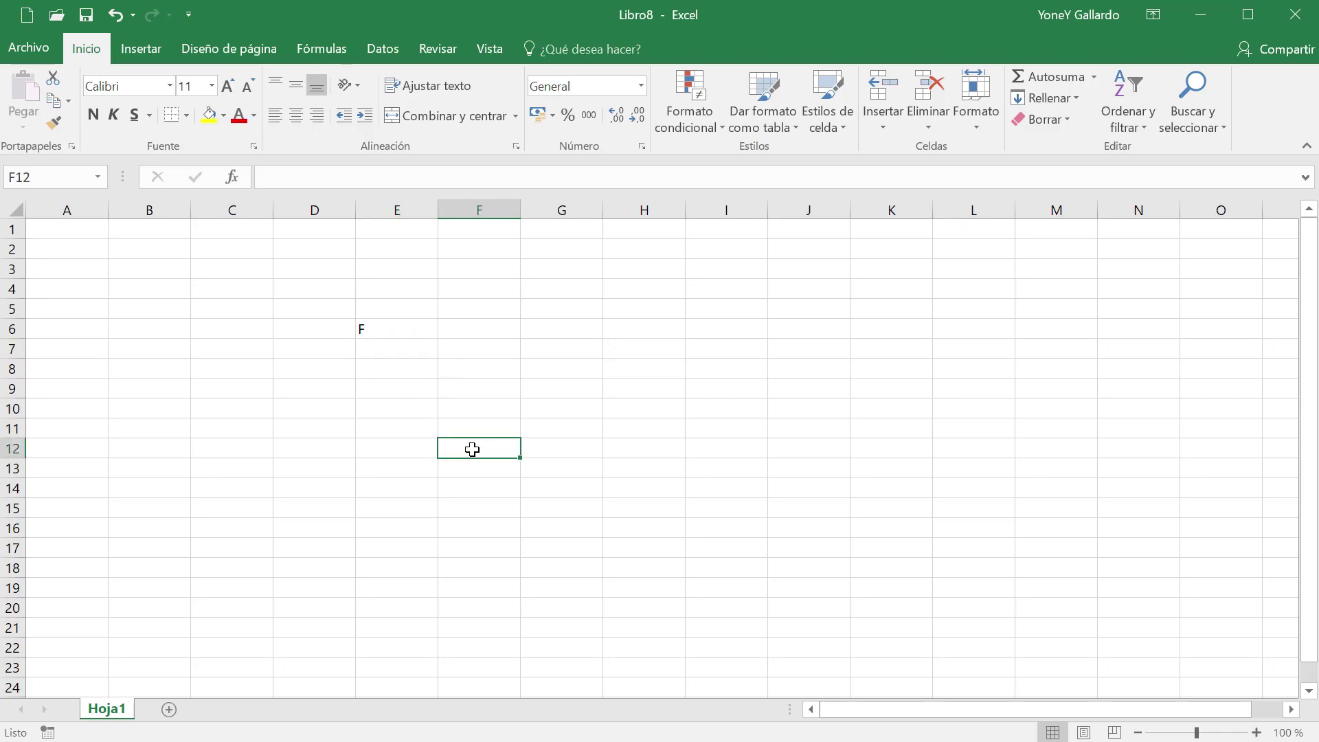
- Clear the letter from cell E6 and enter HOLA A TODOS in cell C5
{"action": "left_click", "coordinate": [389, 326]}
{"action": "key", "text": "Delete"}
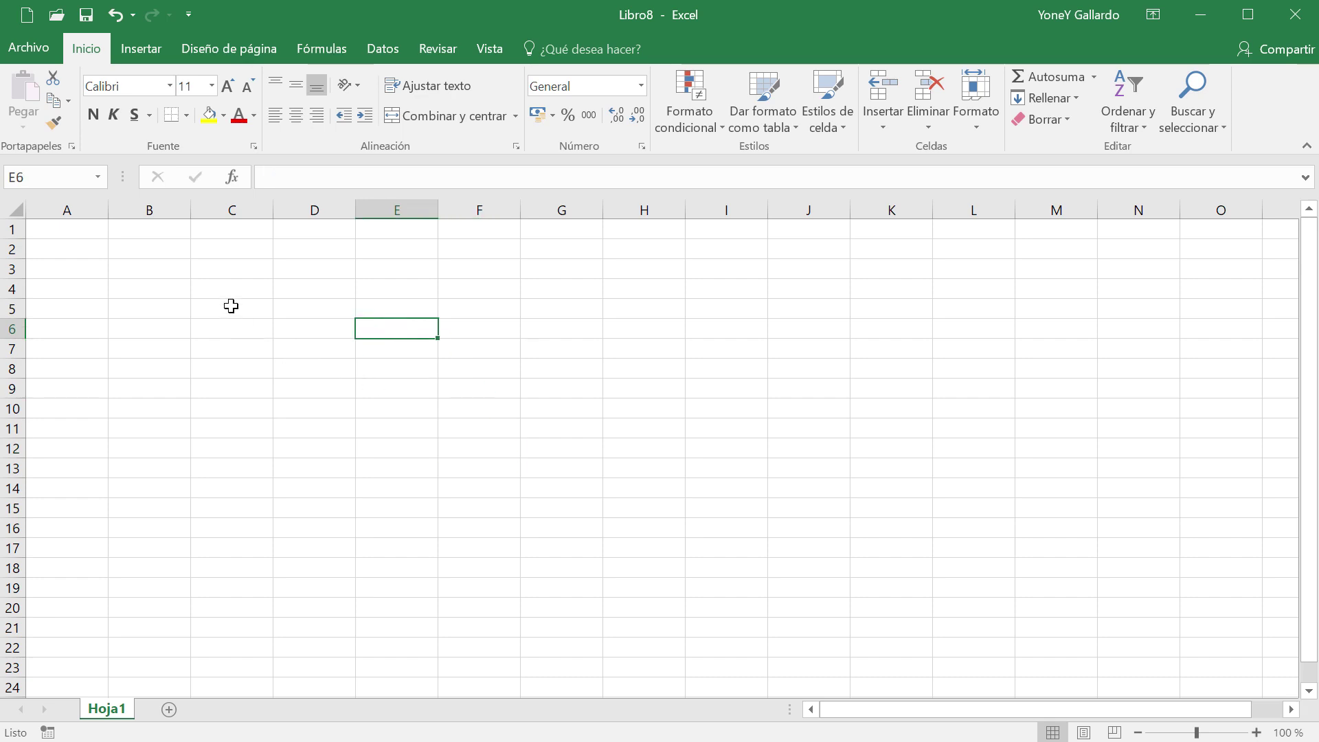
{"action": "left_click", "coordinate": [230, 307]}
{"action": "type", "text": "HOLA A TODOS"}
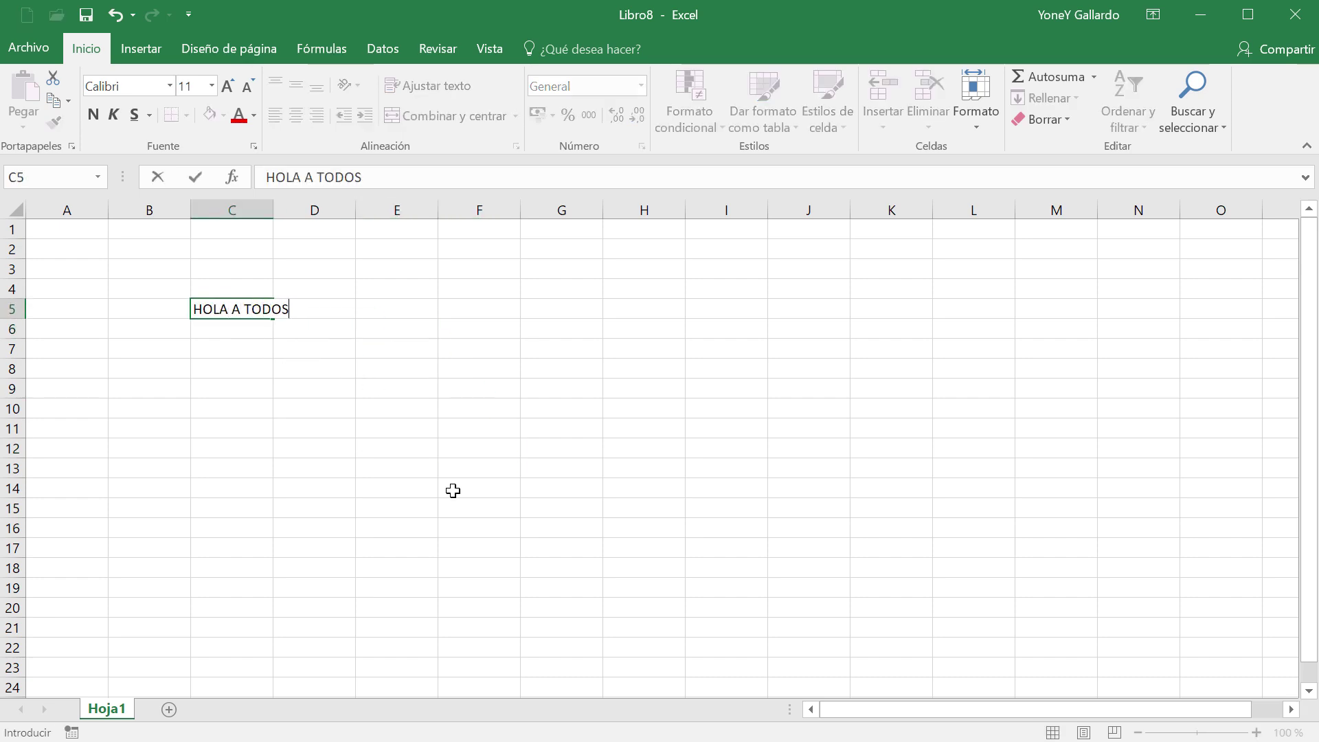
{"action": "key", "text": "Return"}
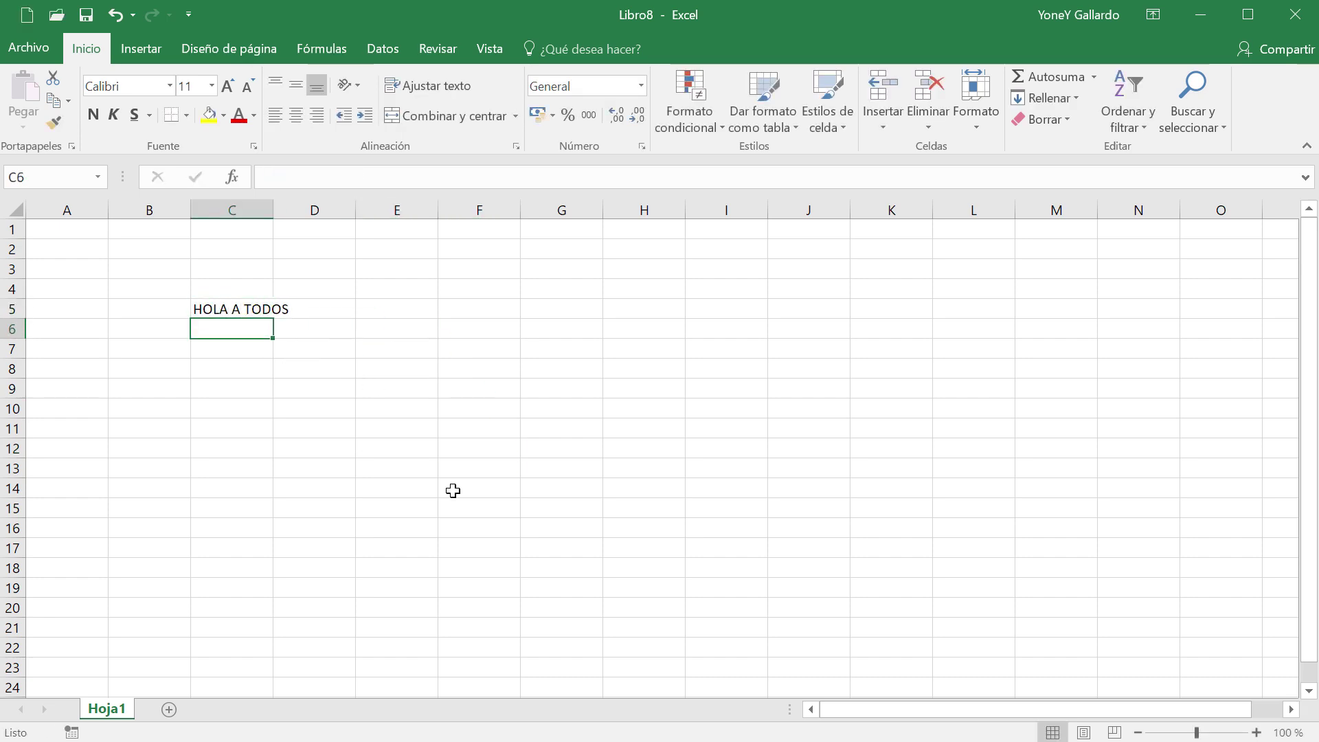
- Fit column C to its text and copy HOLA A TODOS from cell C5 to F5
{"action": "double_click", "coordinate": [272, 209]}
{"action": "left_click", "coordinate": [254, 308]}
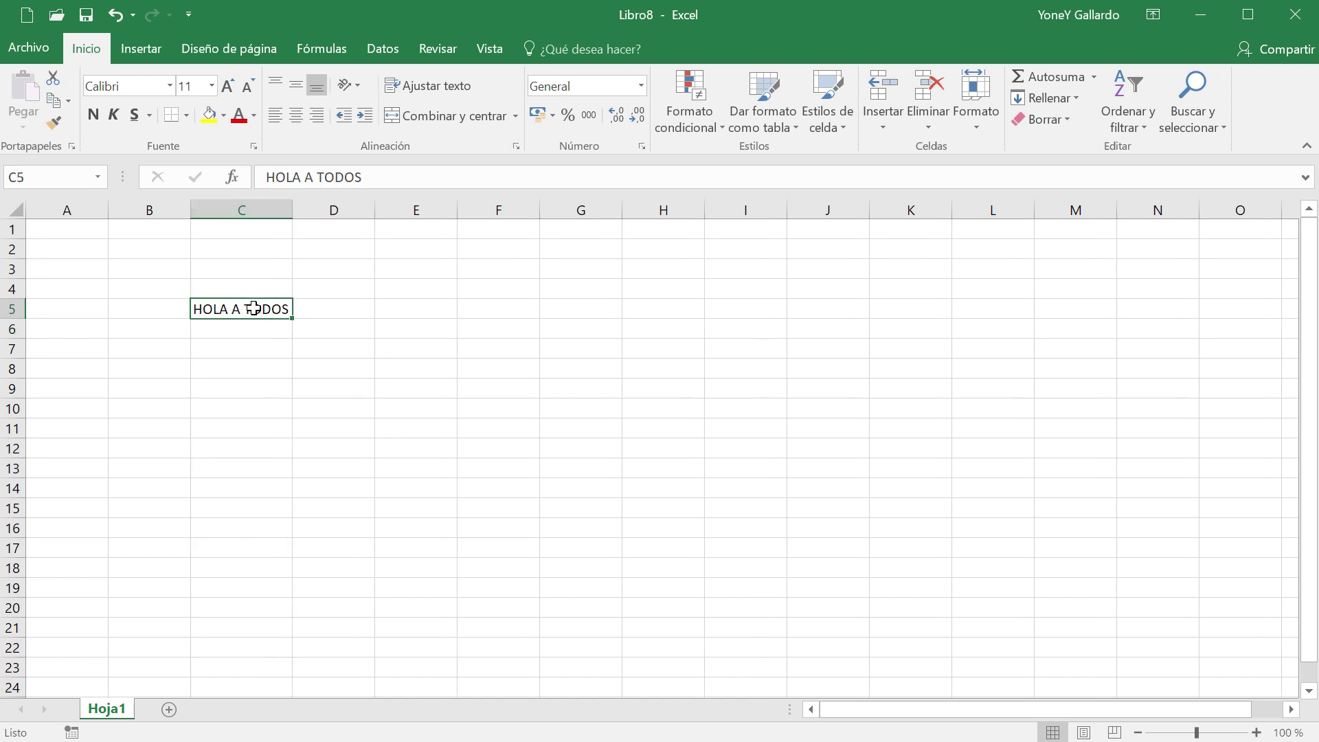
{"action": "key", "text": "ctrl+c"}
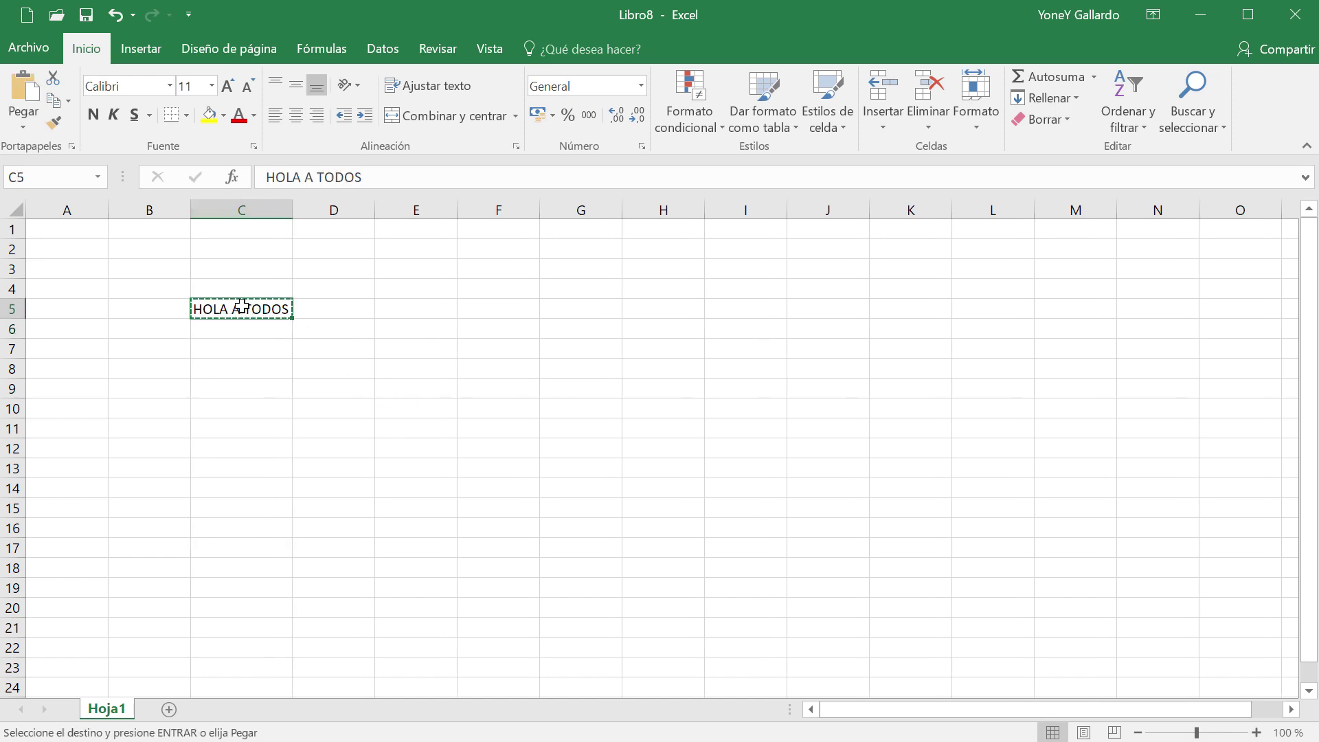
{"action": "left_click", "coordinate": [483, 309]}
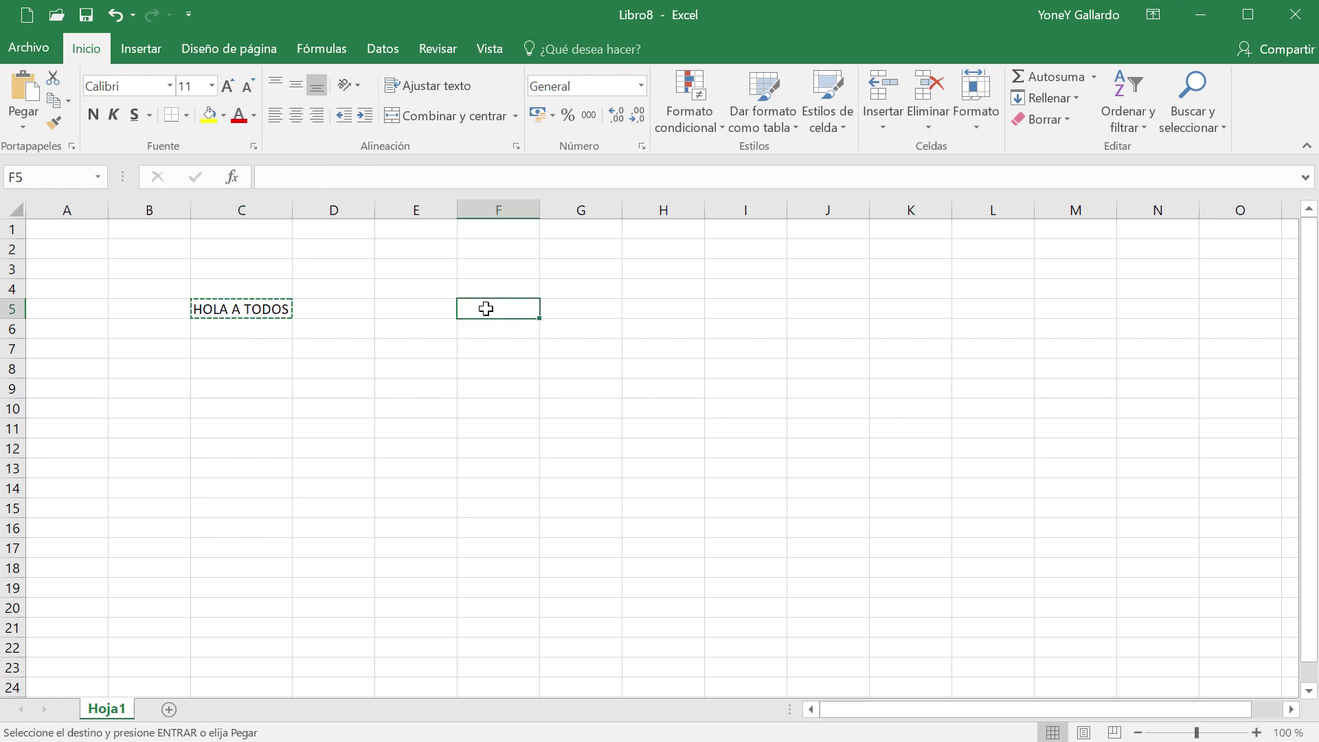
{"action": "key", "text": "ctrl+v"}
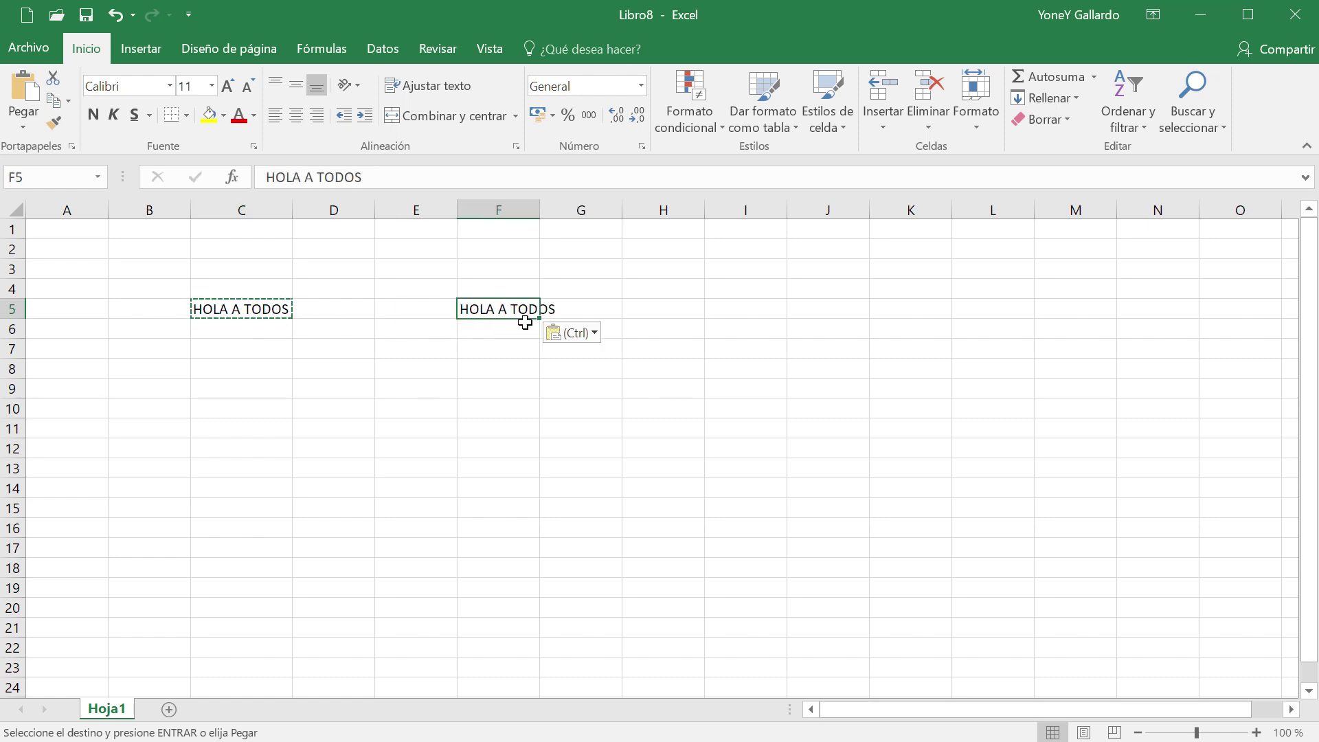
- Cut HOLA A TODOS from cell C5 and paste it into cell F12
{"action": "left_click", "coordinate": [281, 354]}
{"action": "left_click", "coordinate": [245, 309]}
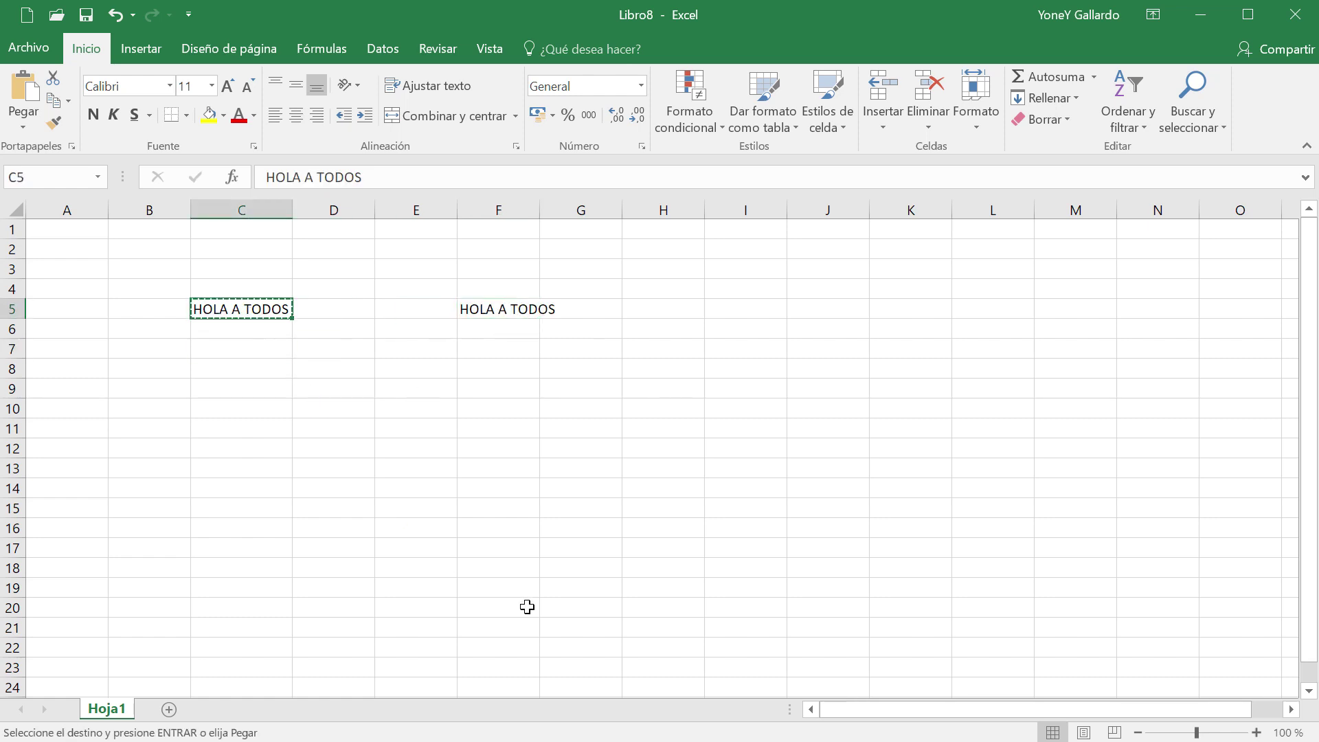
{"action": "left_click", "coordinate": [505, 443]}
{"action": "key", "text": "ctrl+v"}
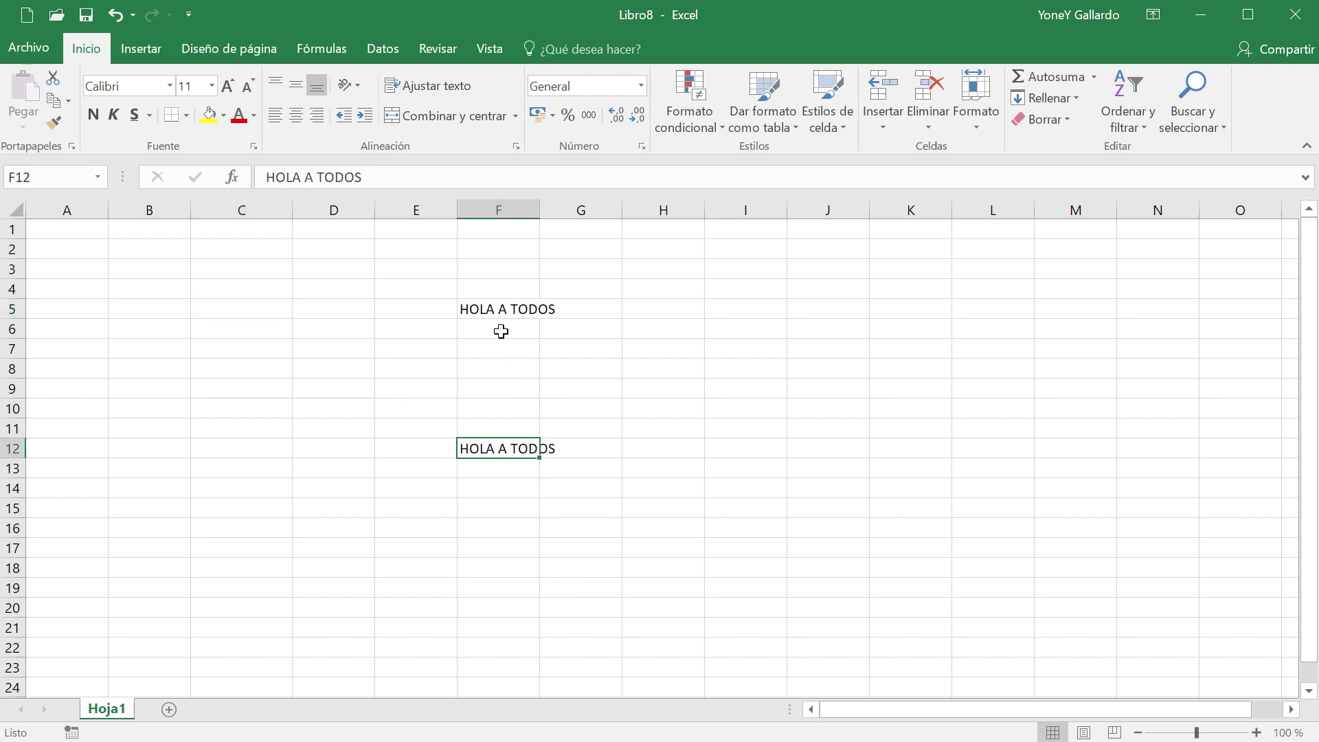
- Delete both HOLA A TODOS texts from cells F5 and F12
{"action": "left_click_drag", "start_coordinate": [496, 309], "coordinate": [570, 465]}
{"action": "key", "text": "Delete"}
{"action": "left_click", "coordinate": [349, 451]}
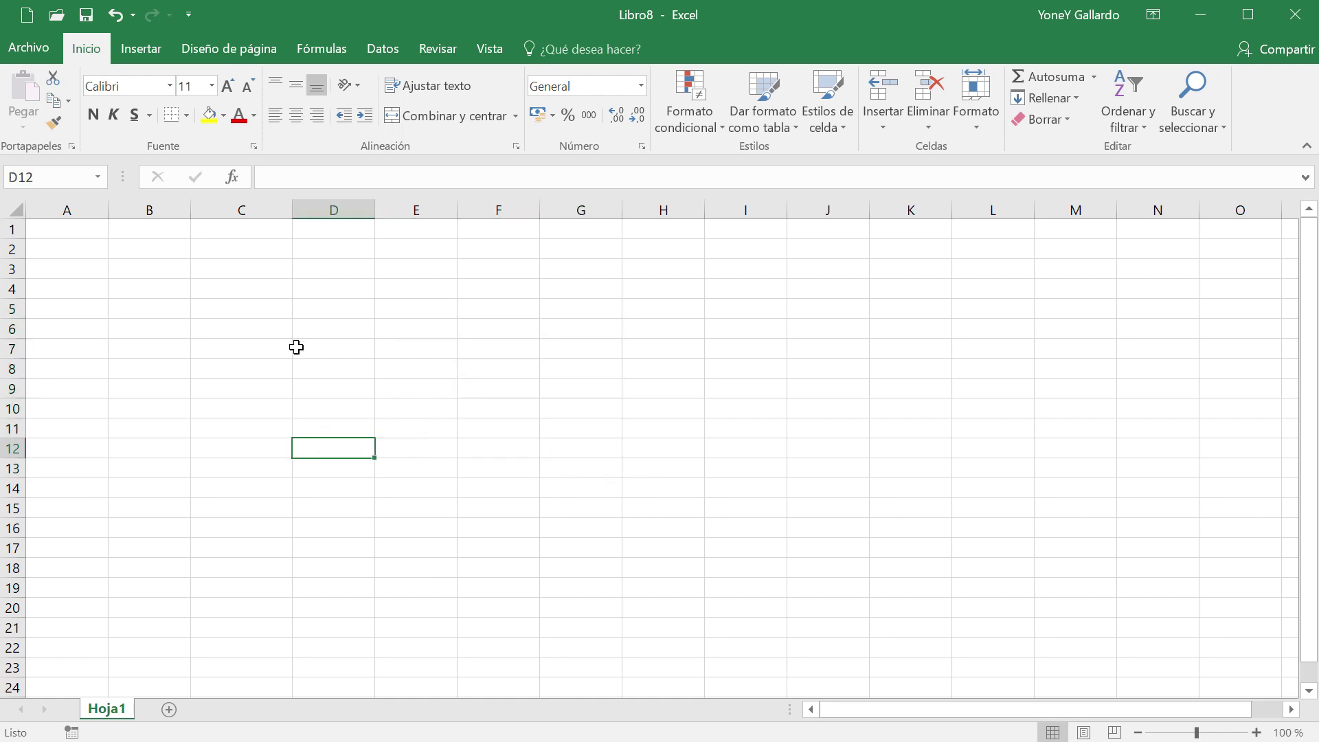
{"action": "left_click", "coordinate": [210, 330]}
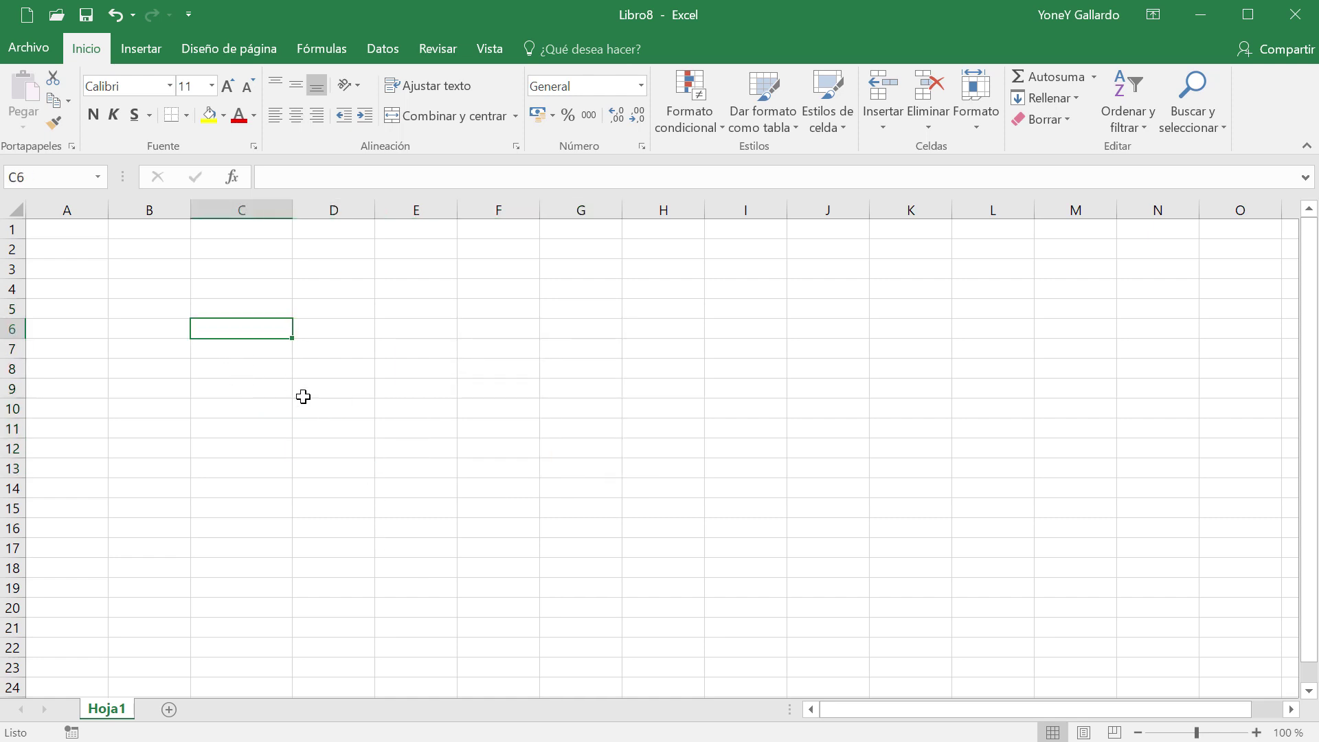
{"action": "left_click", "coordinate": [407, 412]}
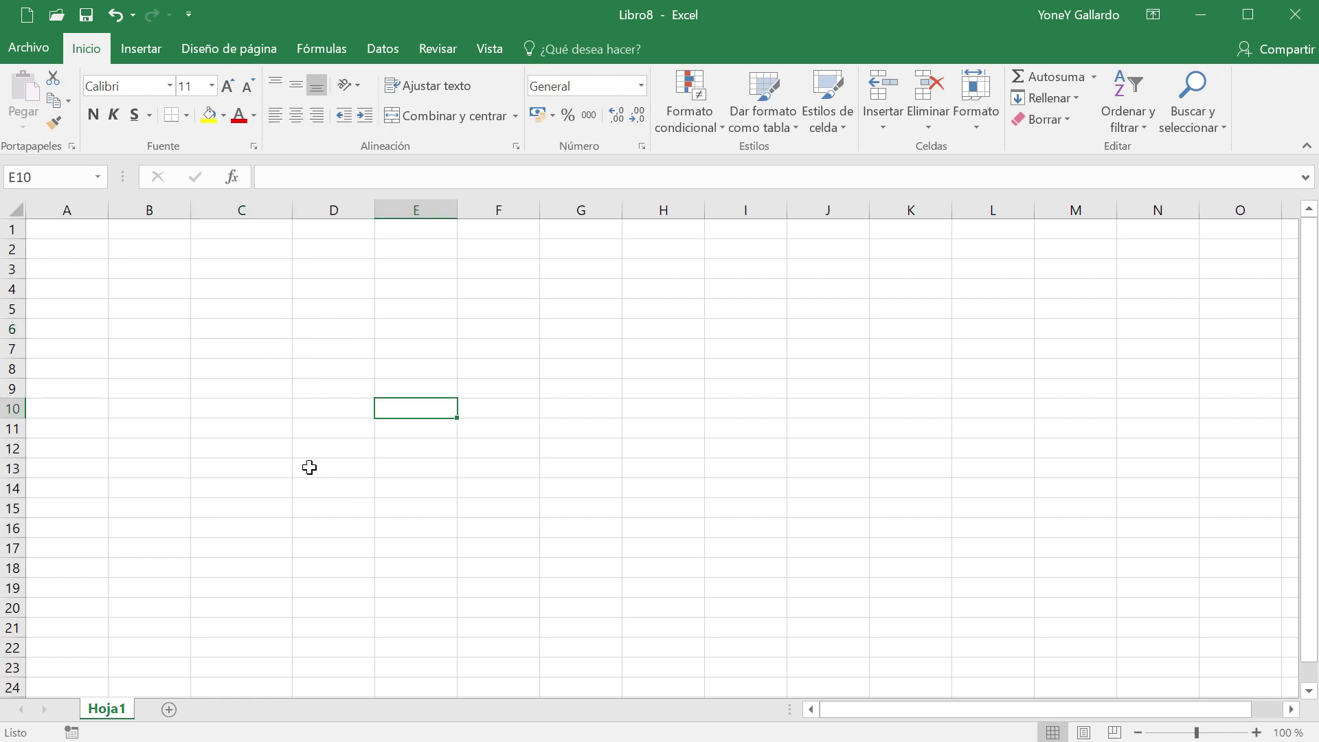
{"action": "left_click", "coordinate": [226, 305]}
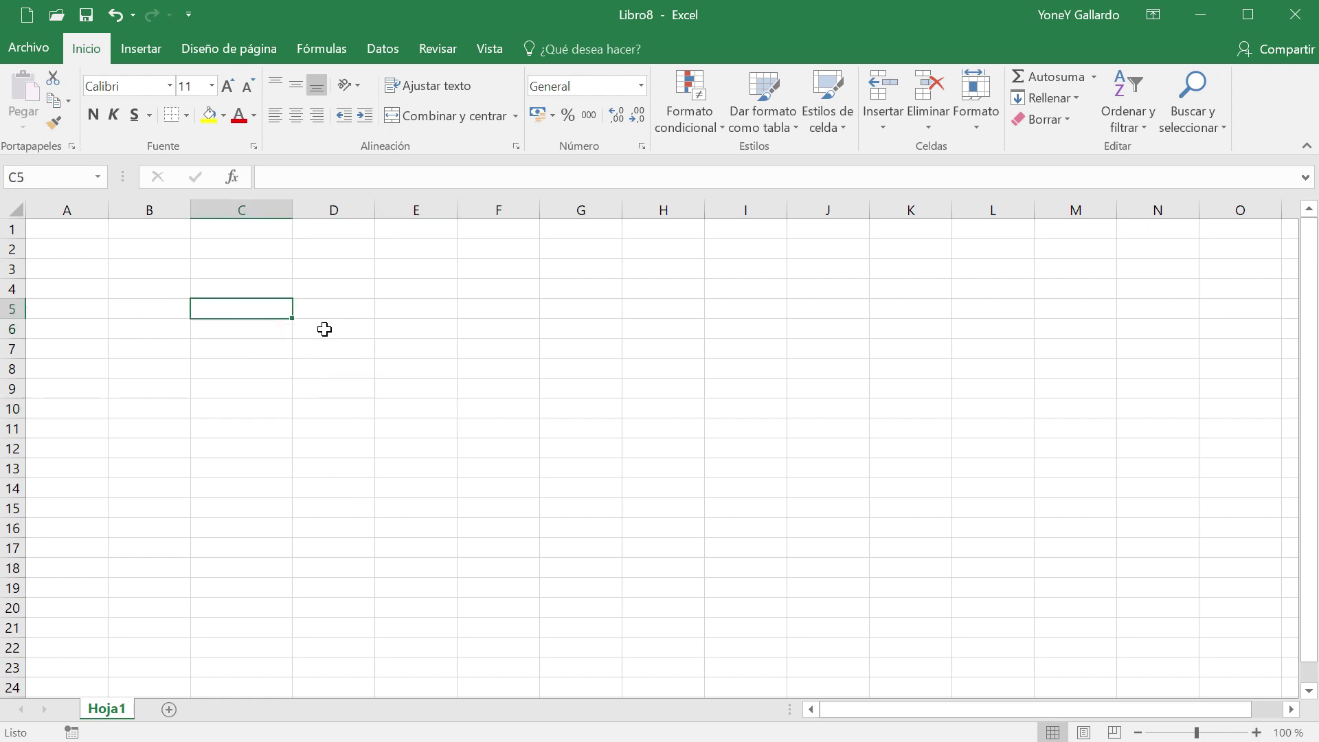
- Widen columns C and D of the empty sheet, making D the wider of the two
{"action": "scroll", "coordinate": [303, 562], "scroll_direction": "up", "scroll_amount": 3, "text": "ctrl"}
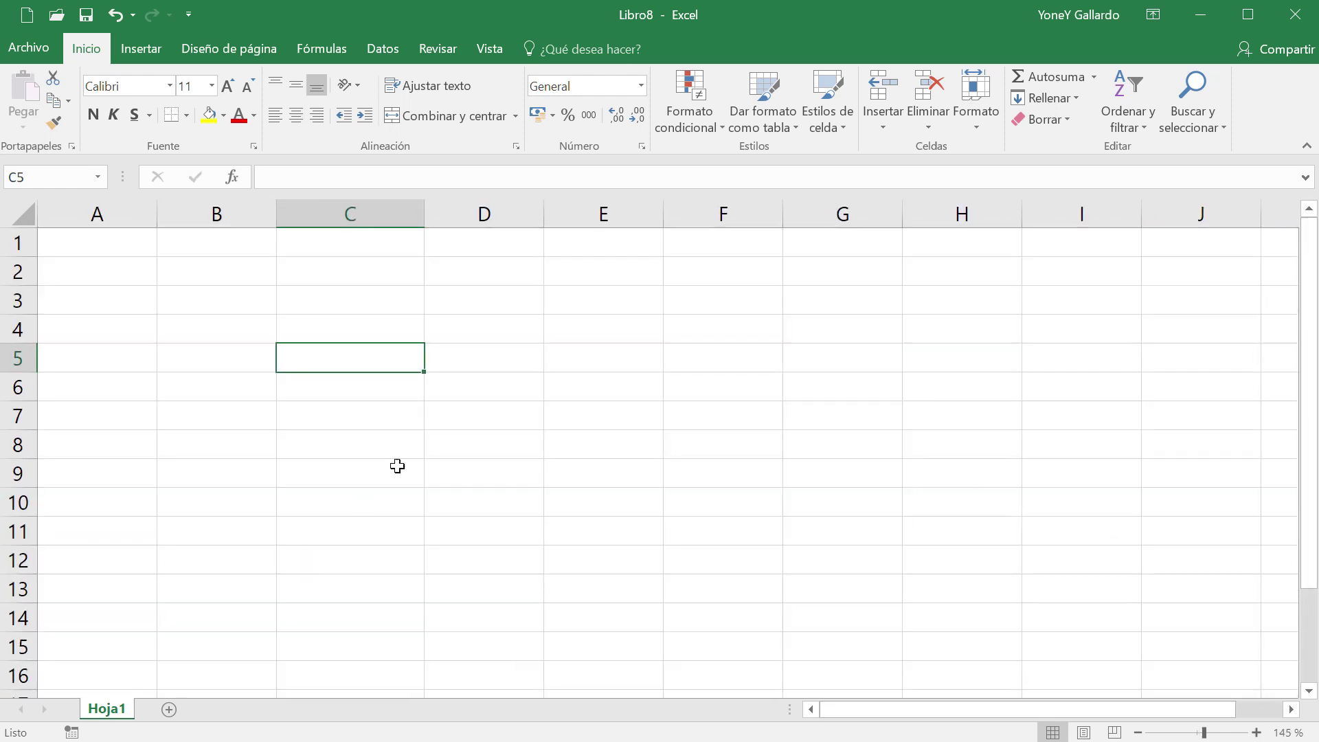
{"action": "left_click_drag", "start_coordinate": [424, 213], "coordinate": [484, 213]}
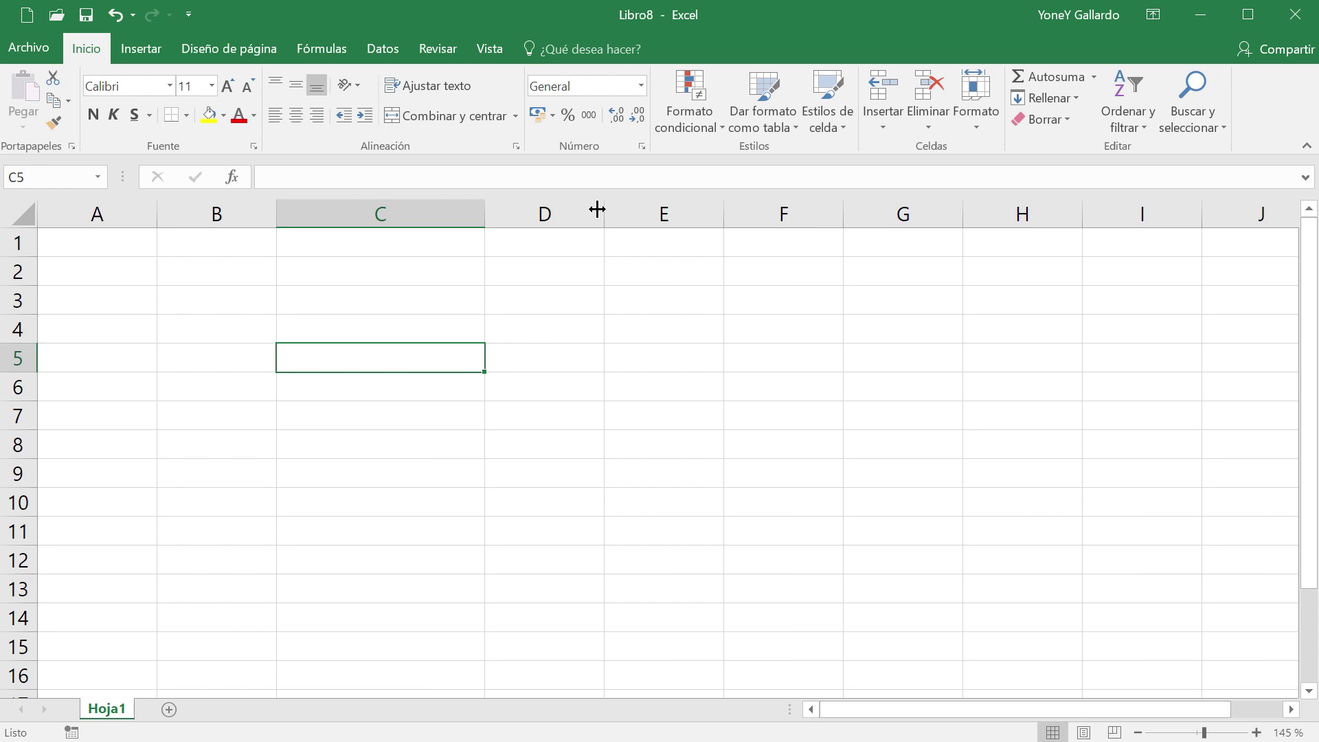
{"action": "left_click_drag", "start_coordinate": [597, 209], "coordinate": [760, 211]}
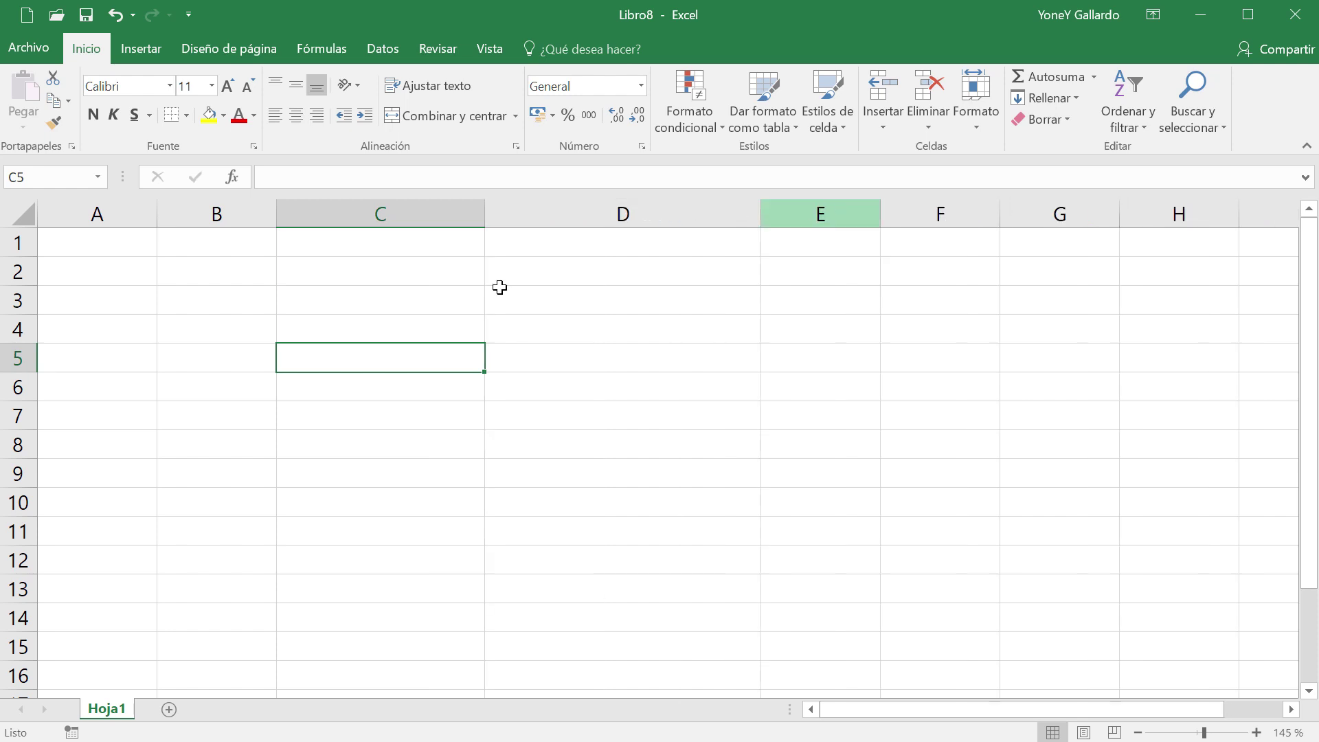
- Insert the current time, 12:52, as a fixed value in cell C5
{"action": "left_click", "coordinate": [388, 381]}
{"action": "left_click", "coordinate": [391, 356]}
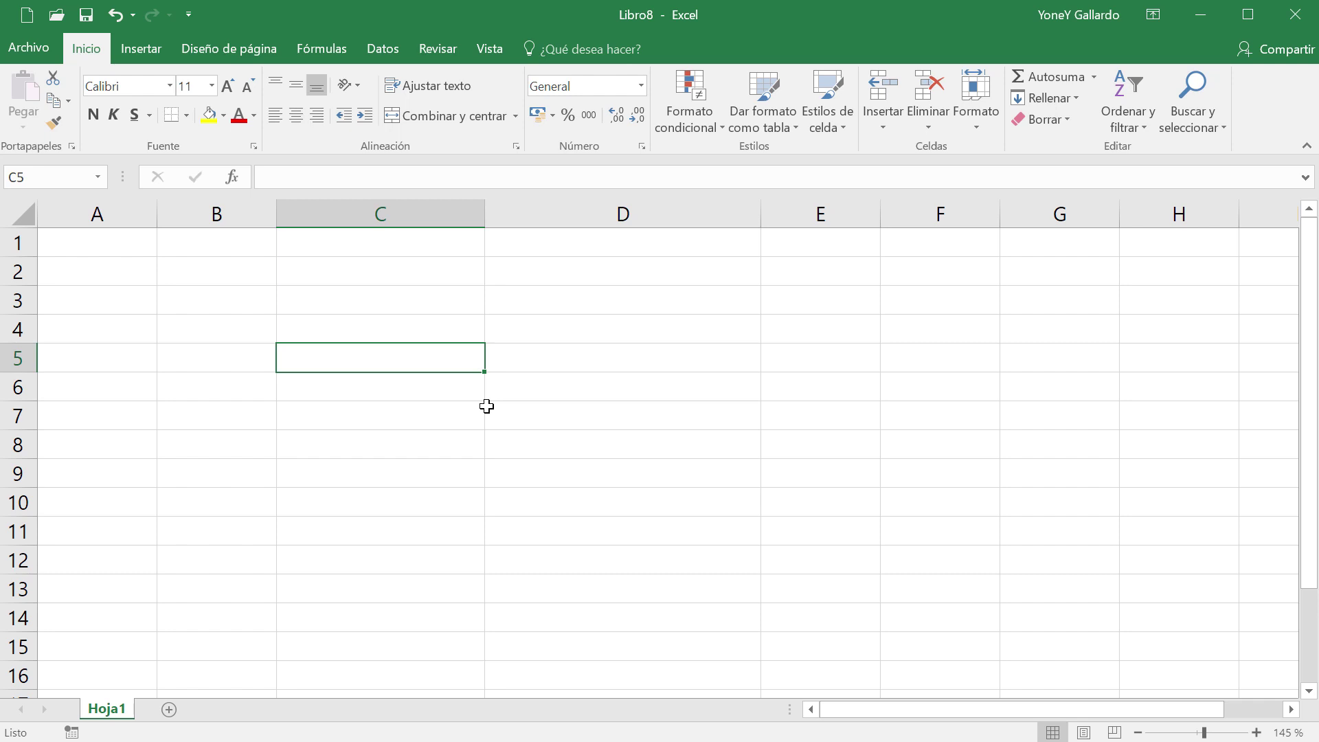
{"action": "left_click", "coordinate": [383, 386]}
{"action": "left_click", "coordinate": [390, 362]}
{"action": "key", "text": "ctrl+shift+colon"}
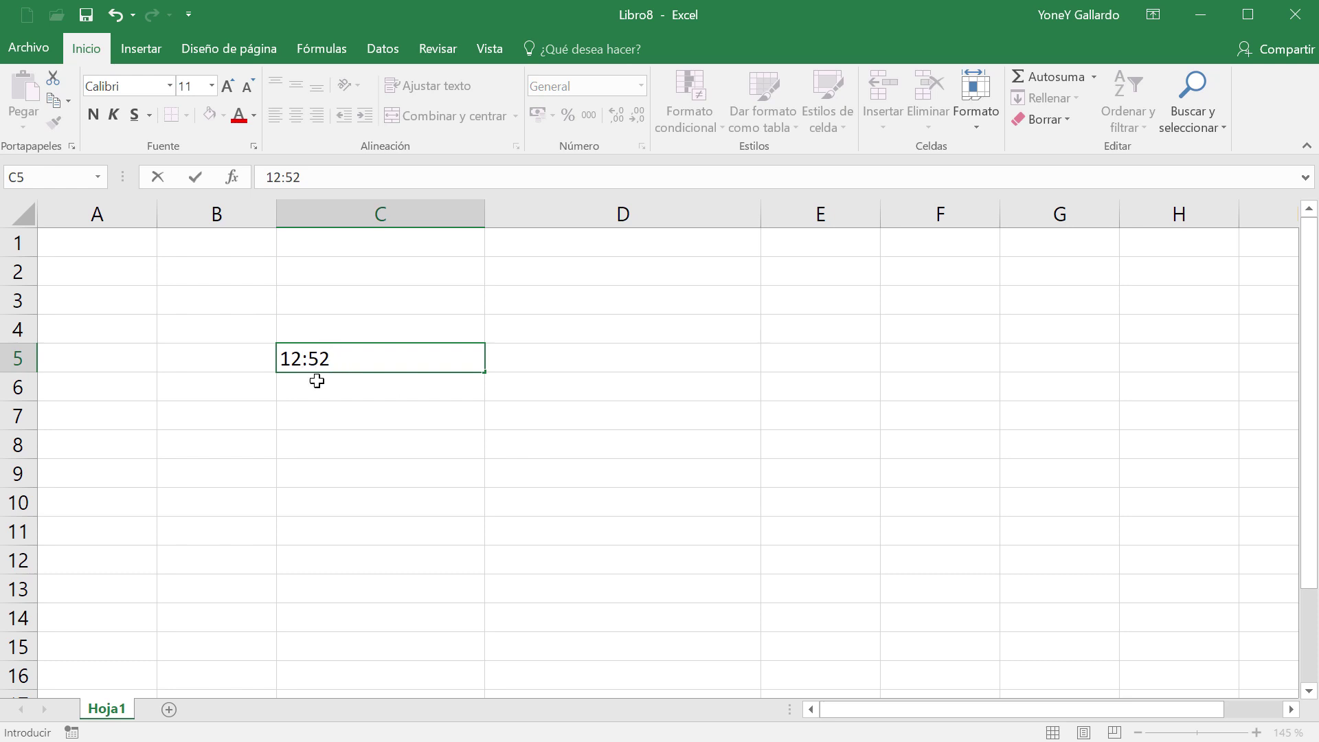
{"action": "key", "text": "Return"}
- Delete the time from cell C5 and select cell C4
{"action": "left_click", "coordinate": [369, 360]}
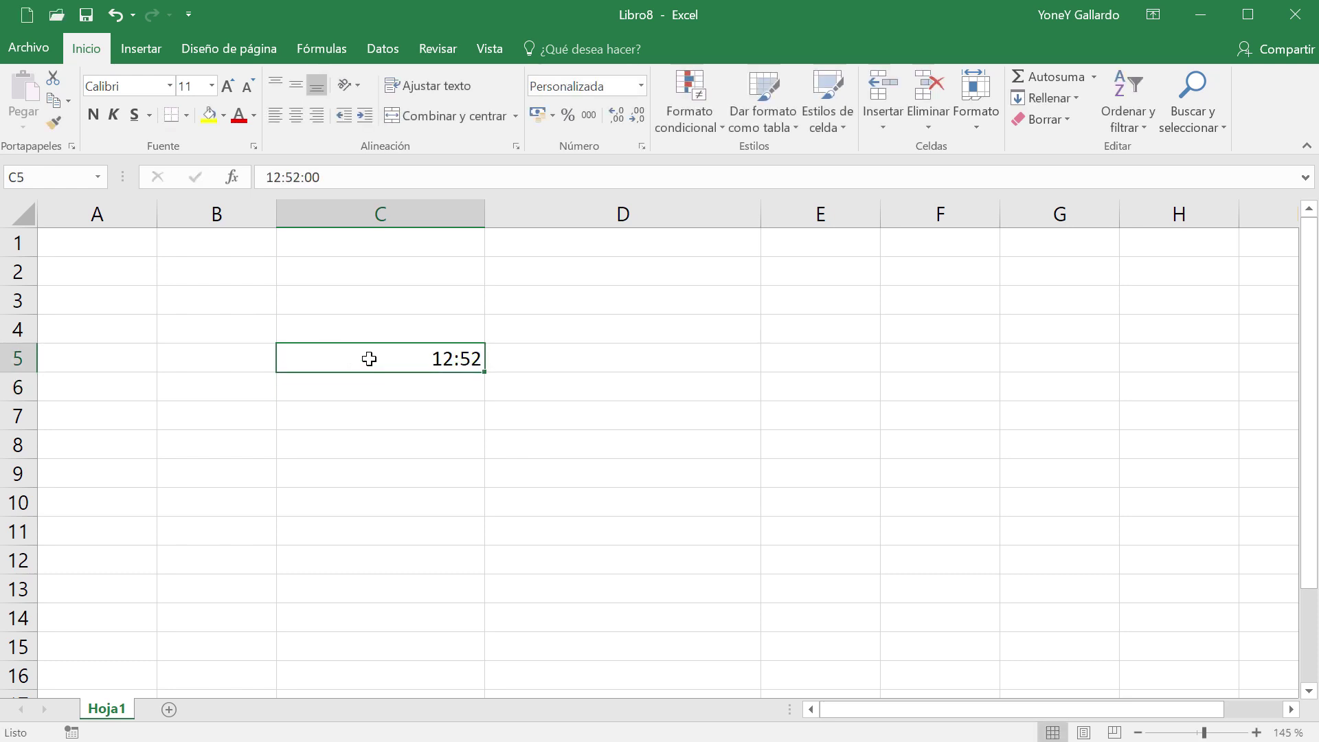
{"action": "key", "text": "Delete"}
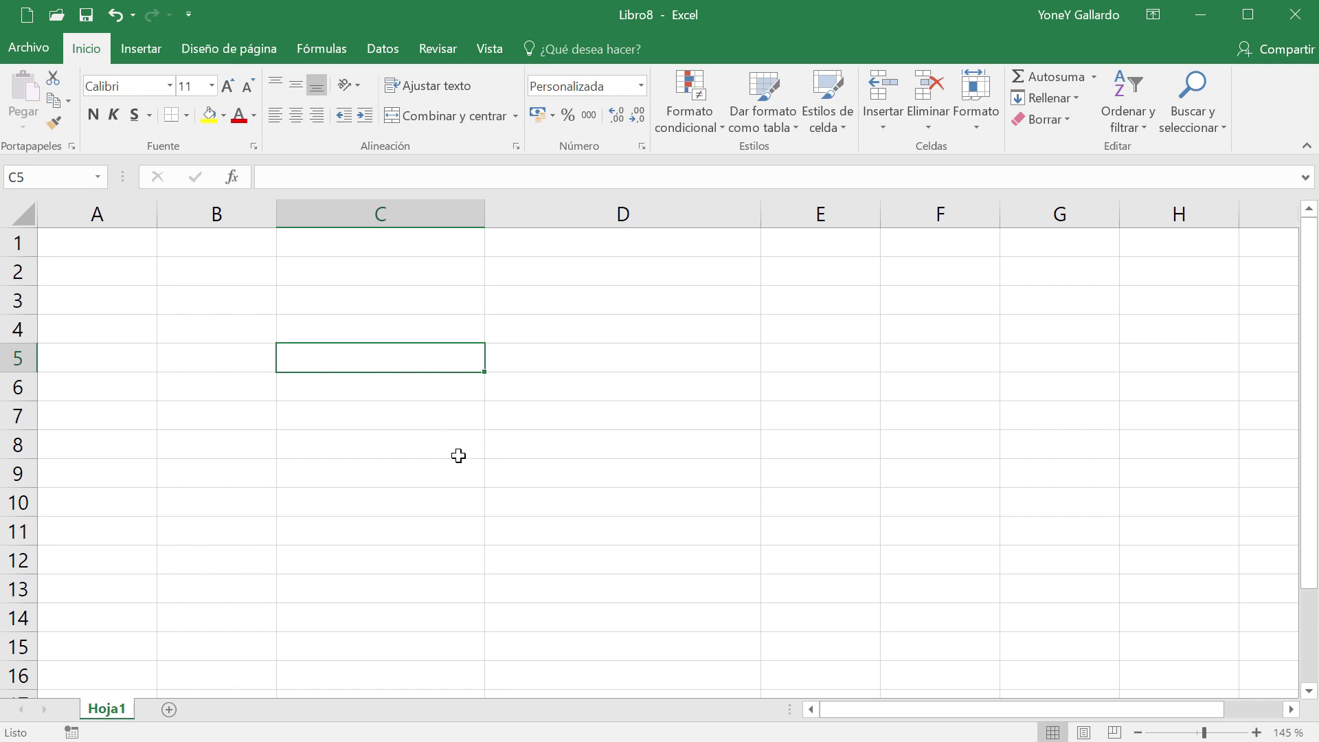
{"action": "left_click", "coordinate": [458, 455]}
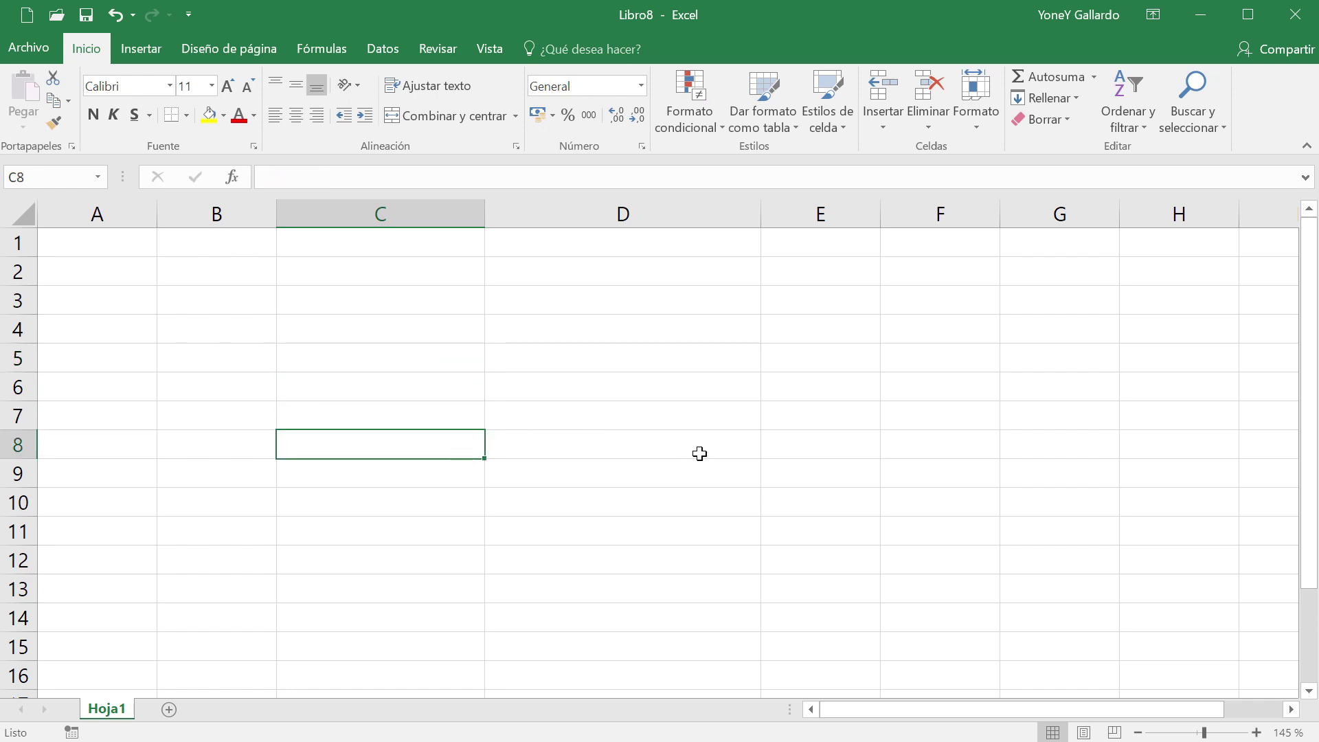
{"action": "left_click", "coordinate": [302, 328]}
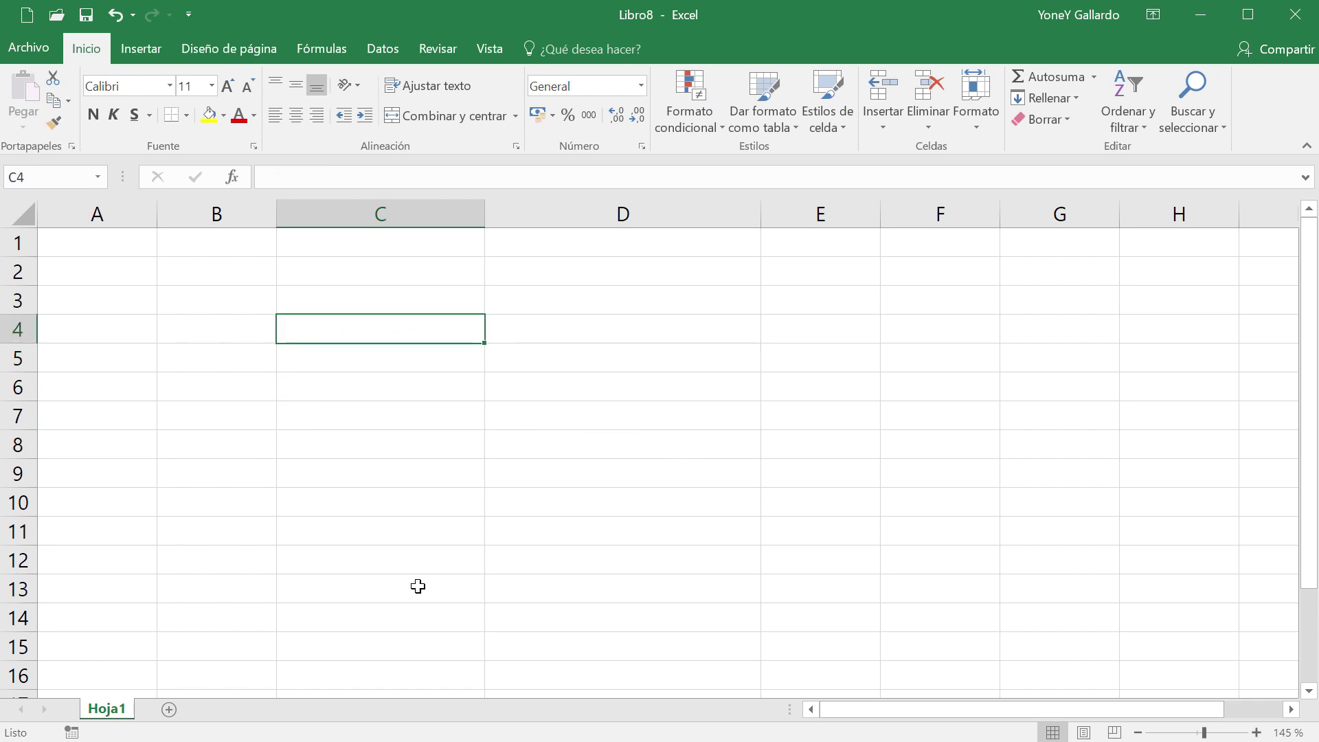
- Add a new worksheet after Hoja1, enter ENERO in its cell C4, and reselect that cell
{"action": "left_click", "coordinate": [168, 709]}
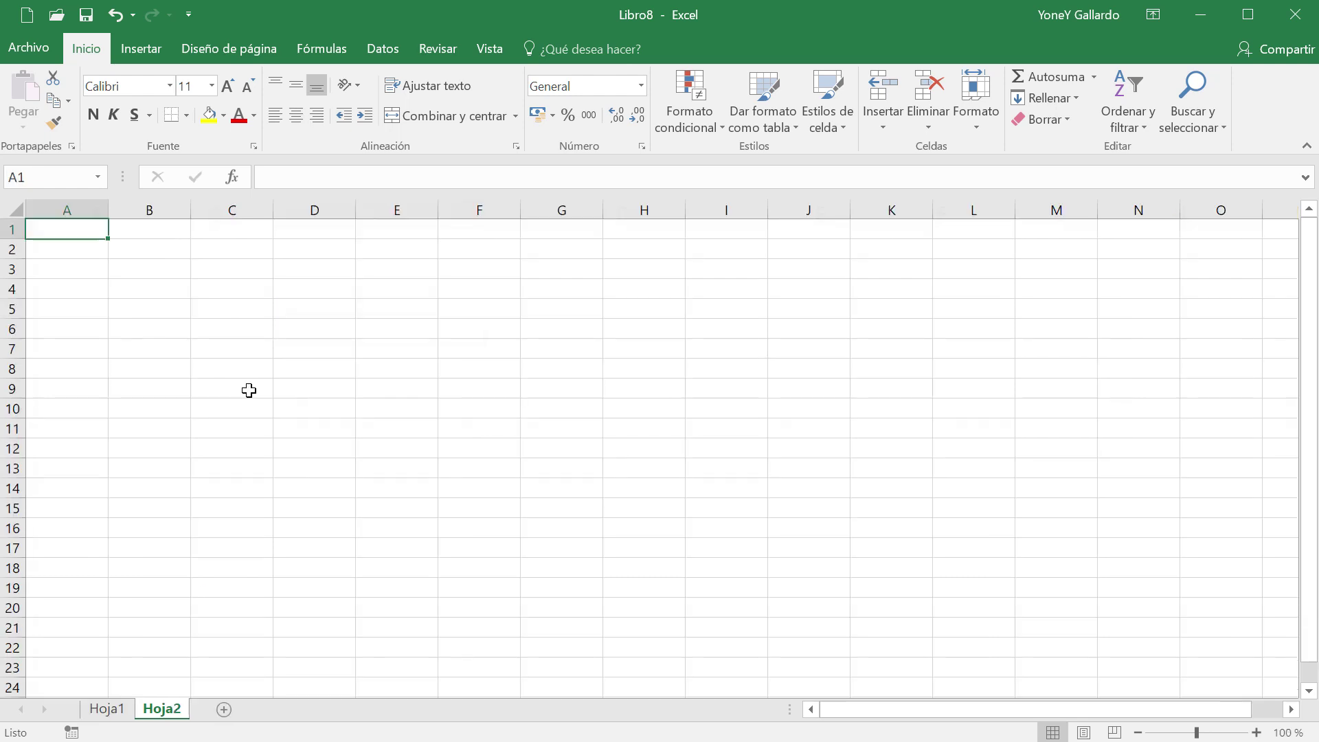
{"action": "left_click", "coordinate": [208, 300]}
{"action": "key", "text": "Up"}
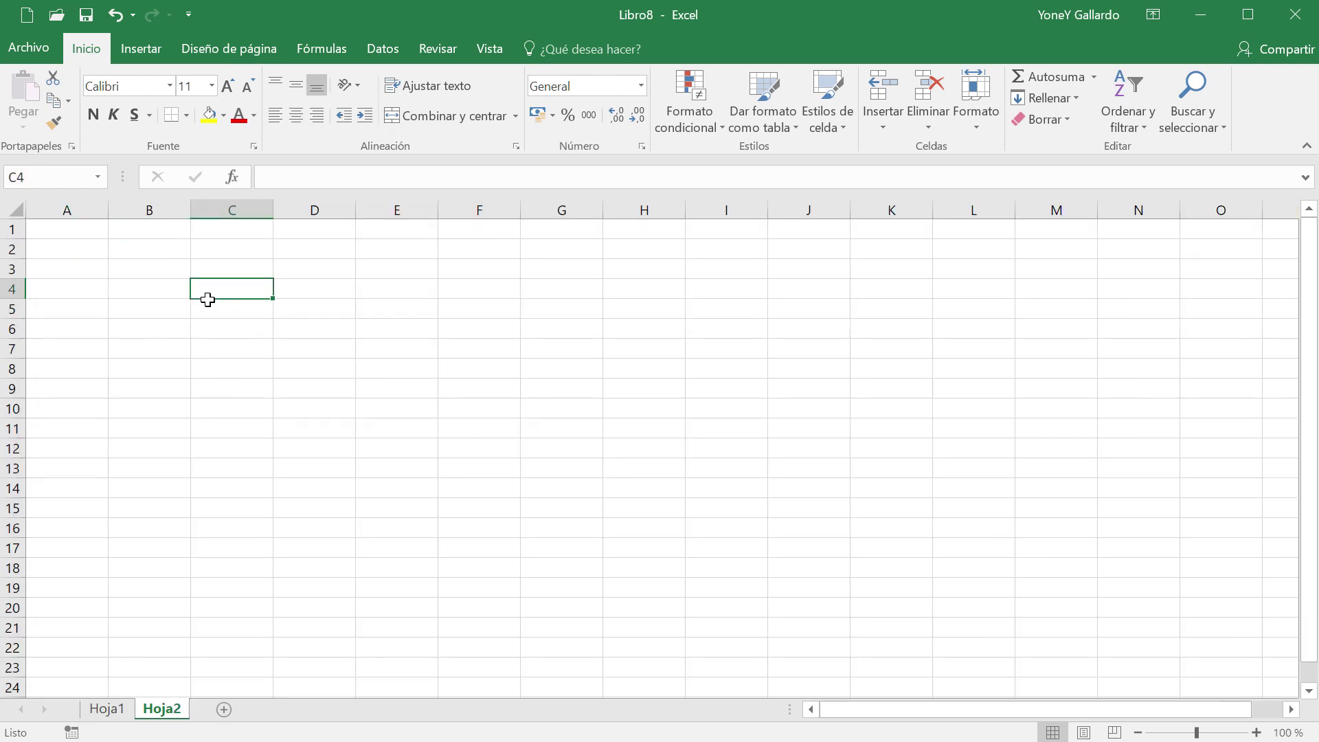
{"action": "type", "text": "ENERO"}
{"action": "key", "text": "Return"}
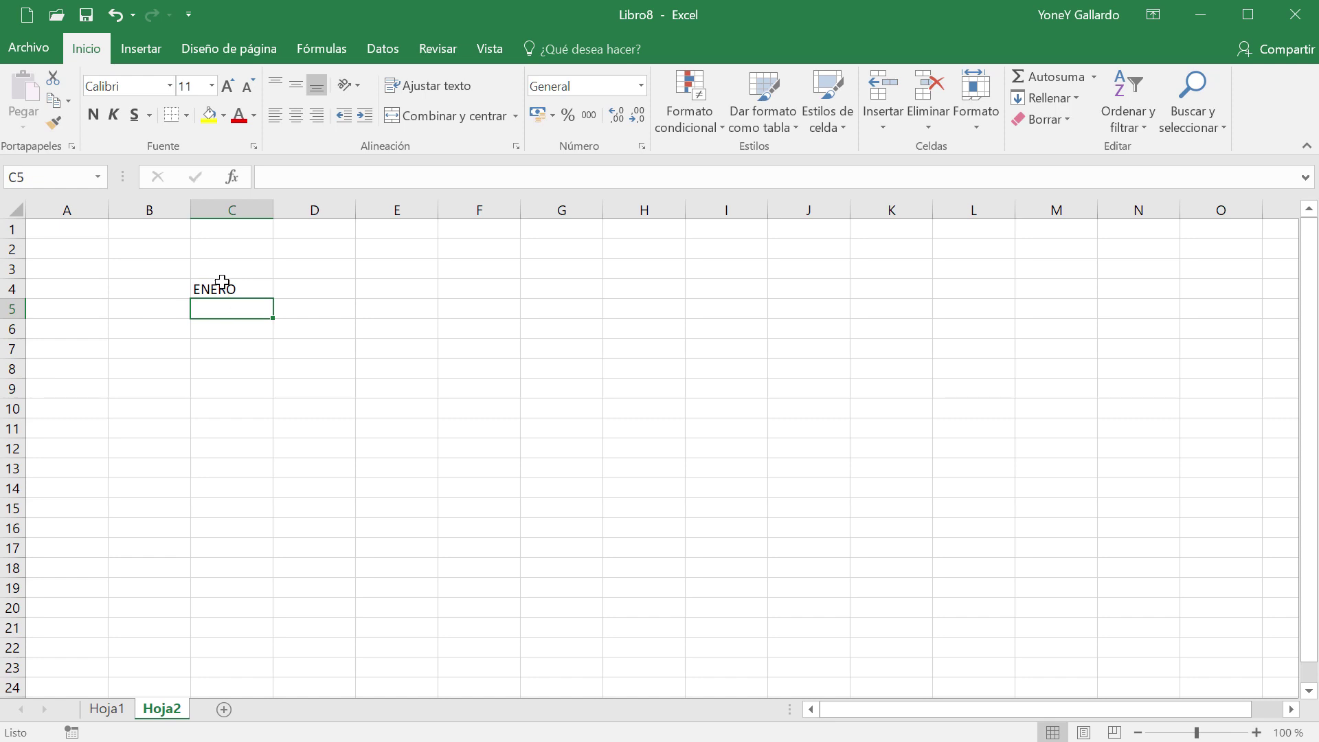
{"action": "left_click", "coordinate": [220, 282]}
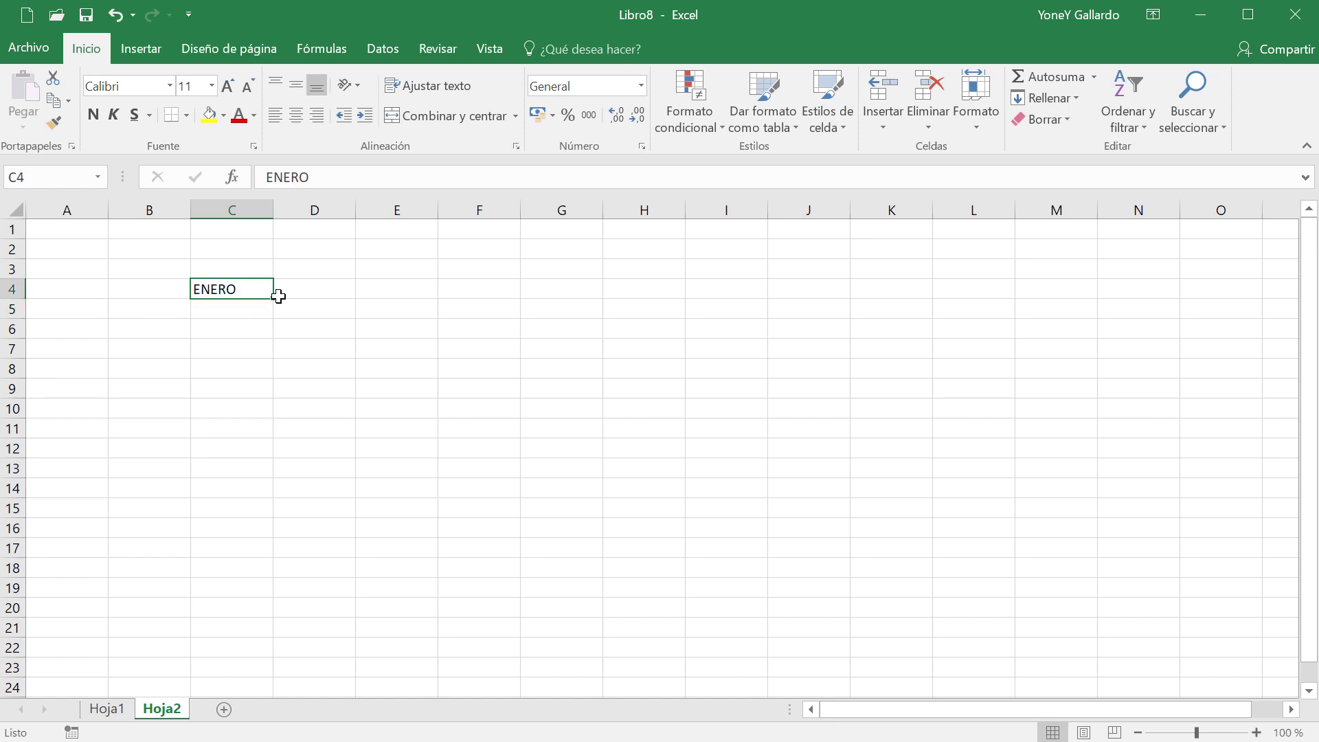
- Extend ENERO across row 4 through DICIEMBRE in column N, and enter 10 in C5 and 20 in C6
{"action": "left_click_drag", "start_coordinate": [274, 297], "coordinate": [1149, 276]}
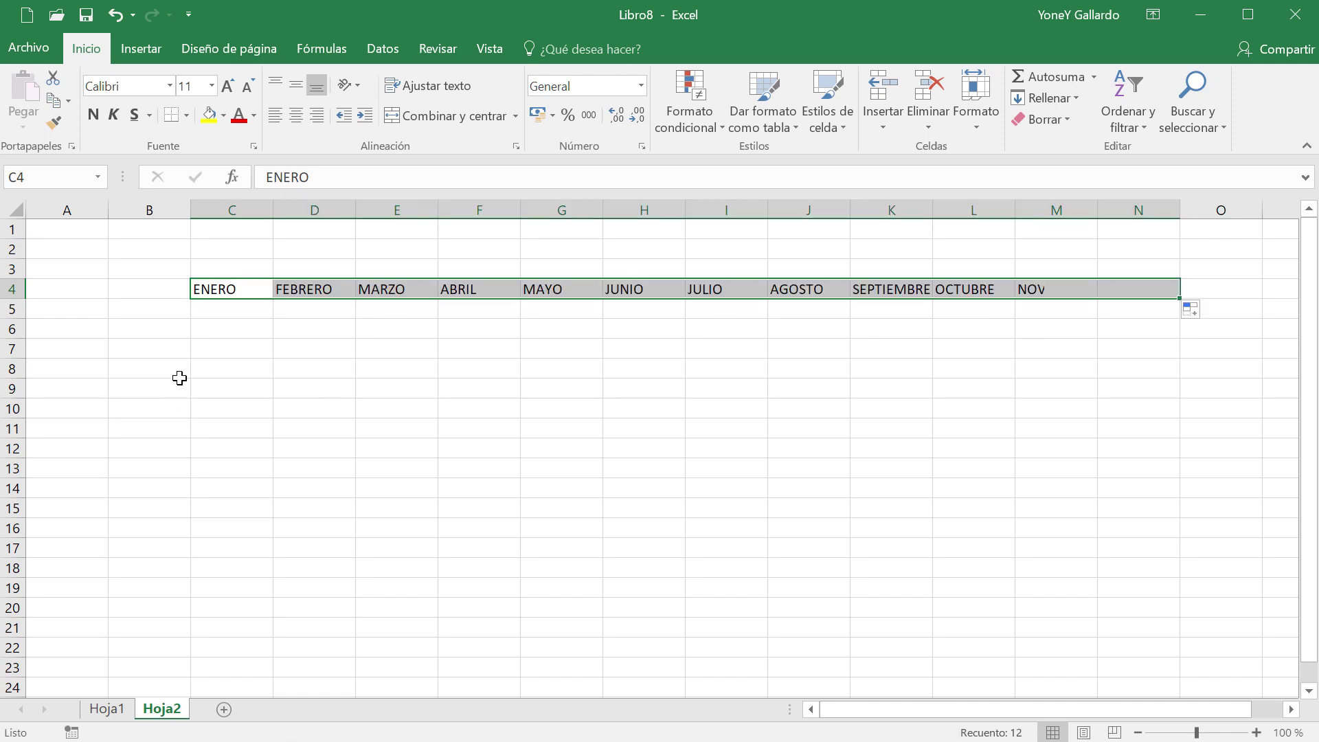
{"action": "left_click", "coordinate": [265, 309]}
{"action": "type", "text": "10"}
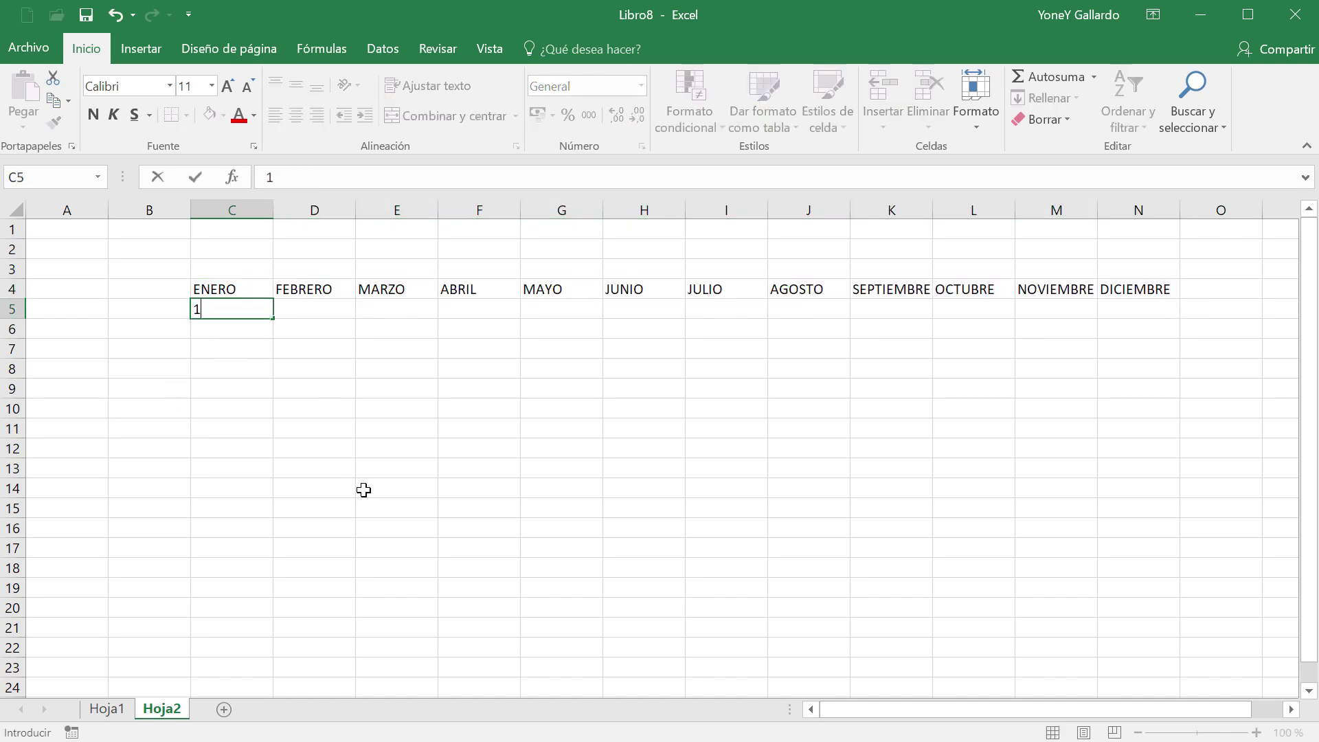
{"action": "key", "text": "Return"}
{"action": "type", "text": "20"}
{"action": "key", "text": "Return"}
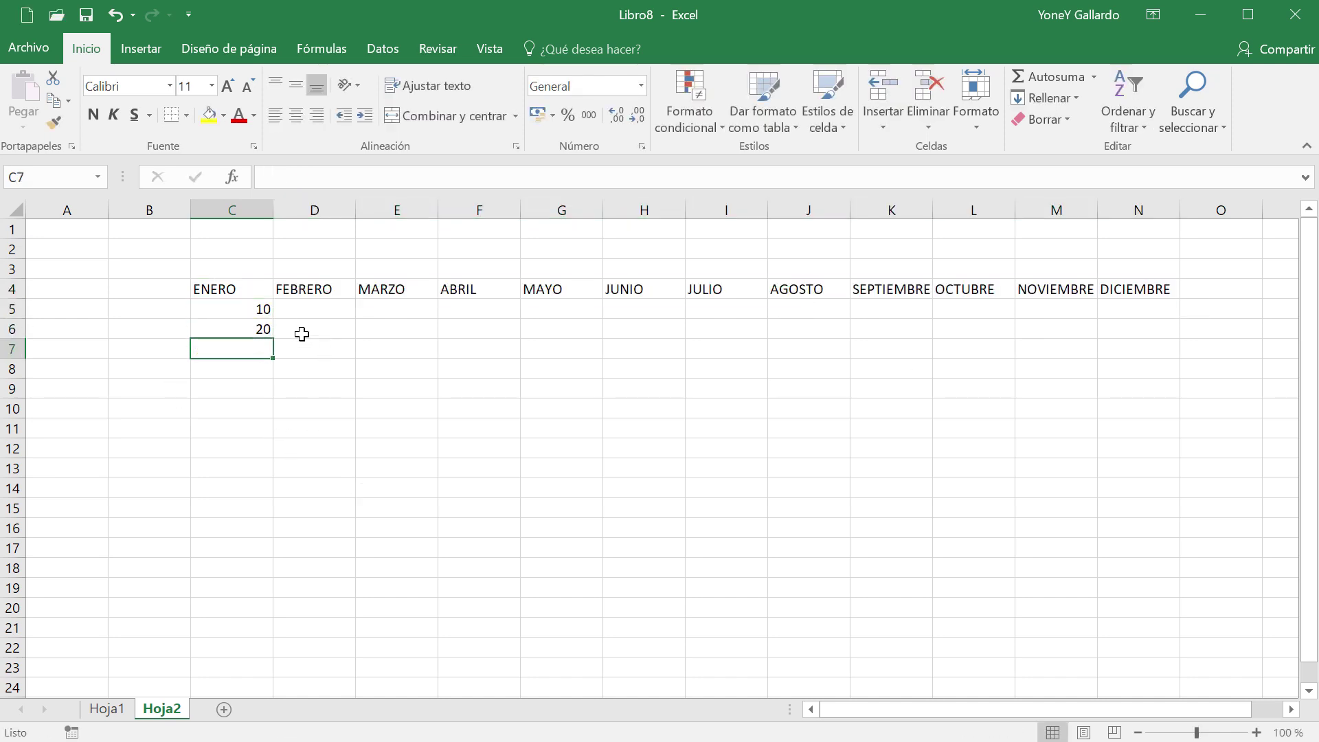
- Continue the series from C5:C6 down to row 15 and copy the column across to N15
{"action": "left_click_drag", "start_coordinate": [265, 309], "coordinate": [1155, 507]}
{"action": "left_click", "coordinate": [652, 622]}
{"action": "left_click", "coordinate": [226, 304]}
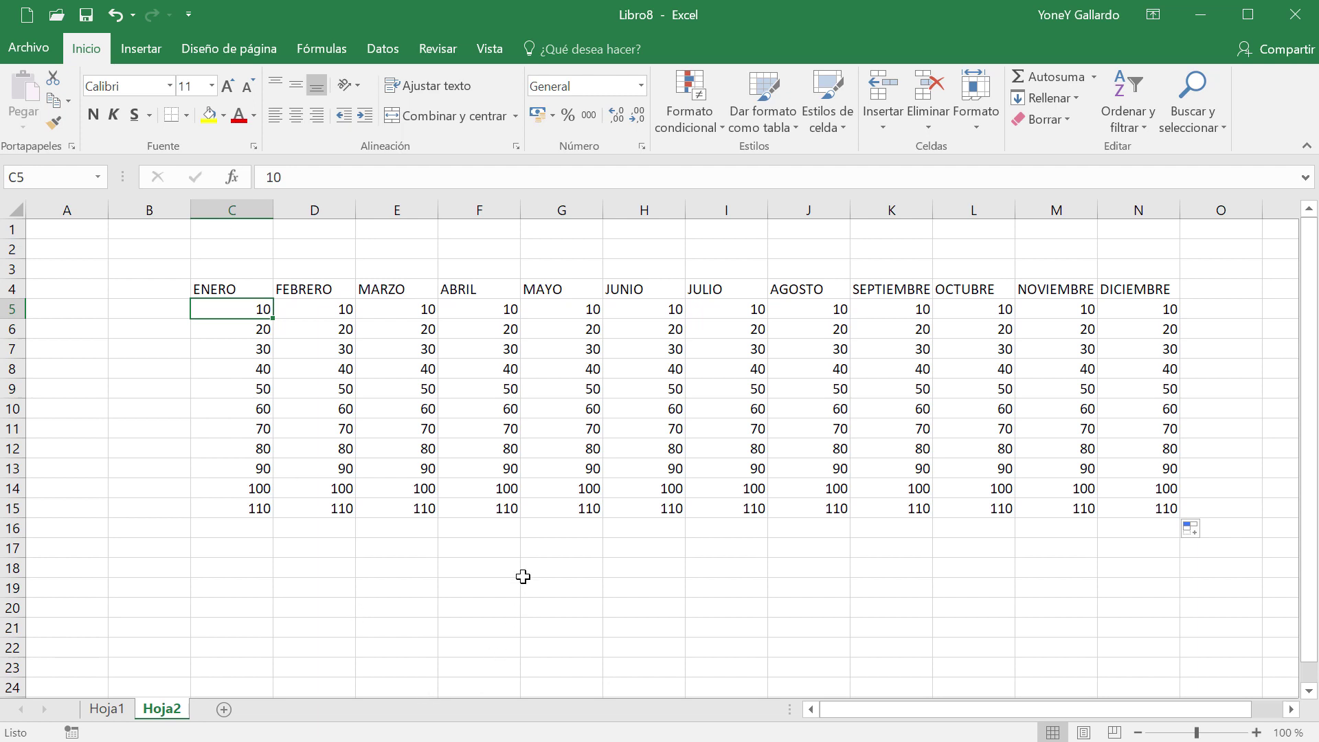
{"action": "left_click", "coordinate": [418, 323]}
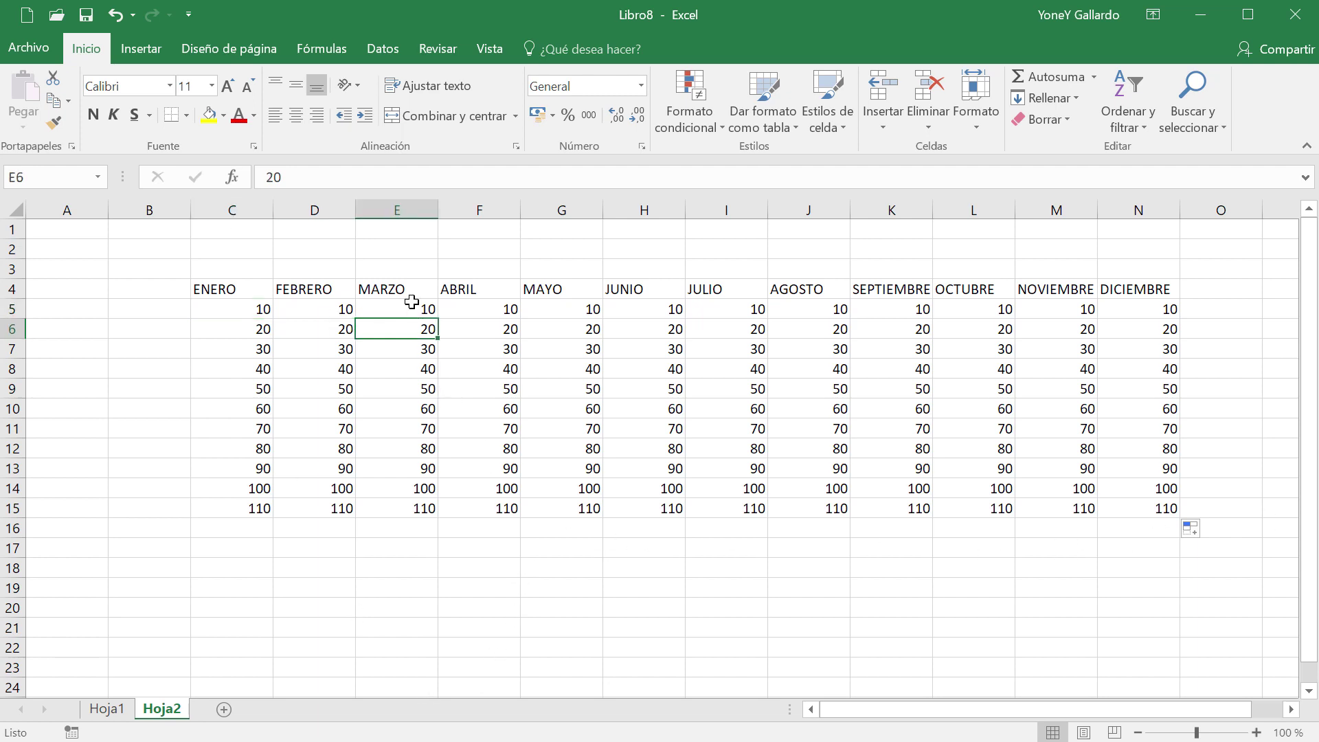
{"action": "left_click_drag", "start_coordinate": [411, 289], "coordinate": [422, 510]}
{"action": "left_click", "coordinate": [604, 547]}
{"action": "left_click_drag", "start_coordinate": [413, 386], "coordinate": [416, 508]}
{"action": "left_click_drag", "start_coordinate": [398, 289], "coordinate": [396, 508]}
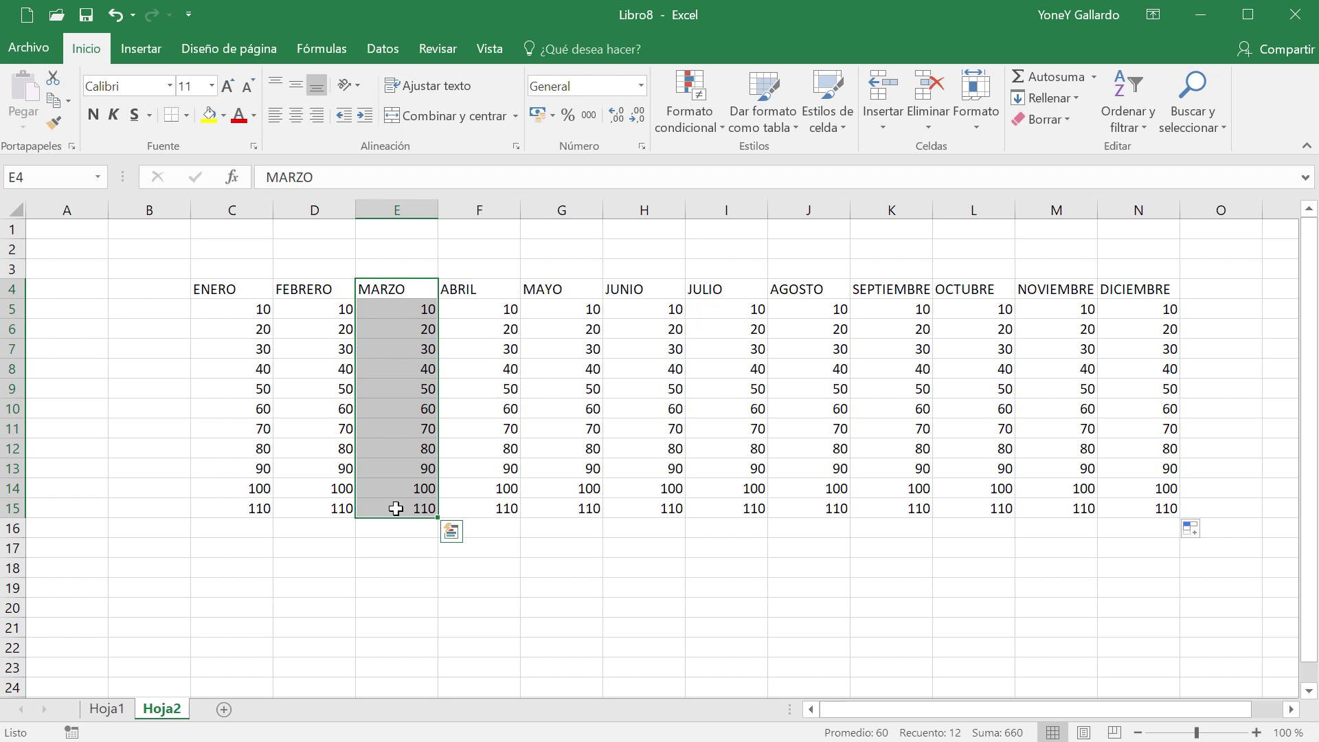
{"action": "key", "text": "ctrl+minus"}
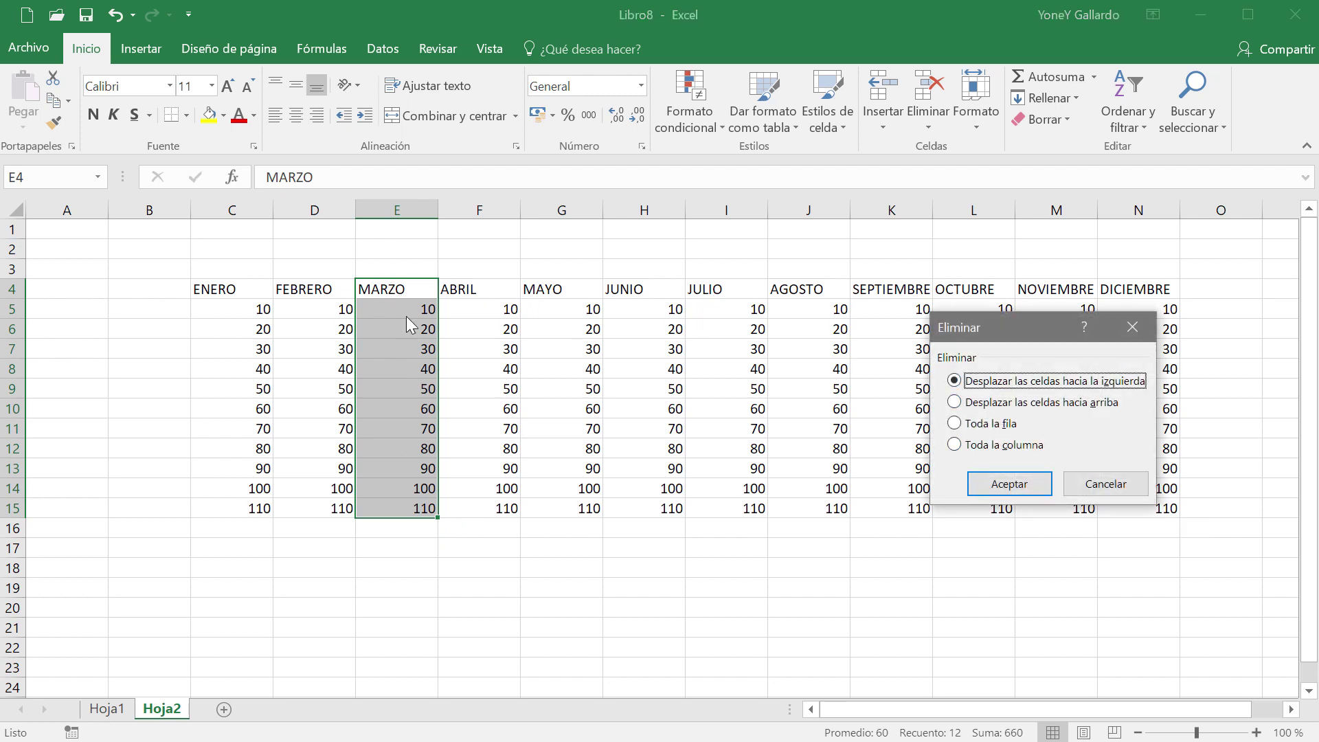
{"action": "left_click", "coordinate": [1099, 489]}
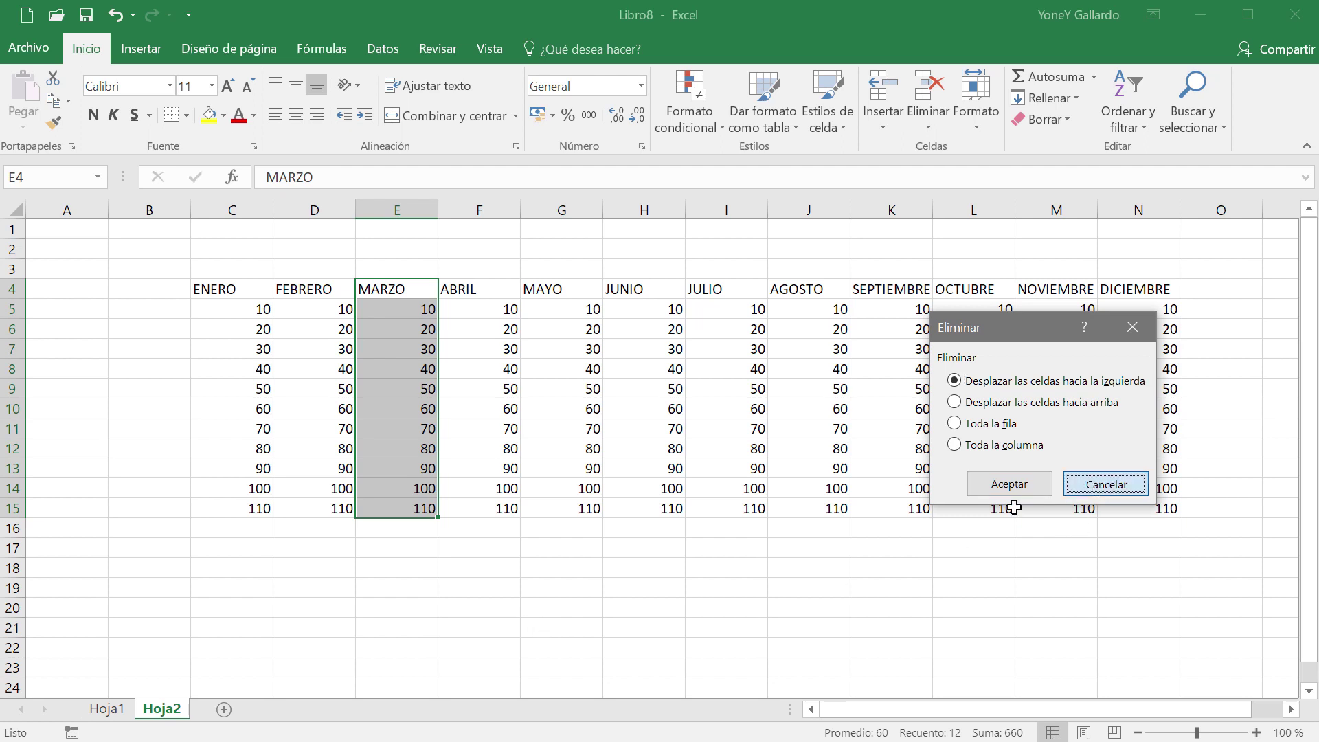
- Select the MARZO cells E4:E15 and look at the Supr key in the keyboard picture in Photos
{"action": "left_click_drag", "start_coordinate": [398, 287], "coordinate": [369, 513]}
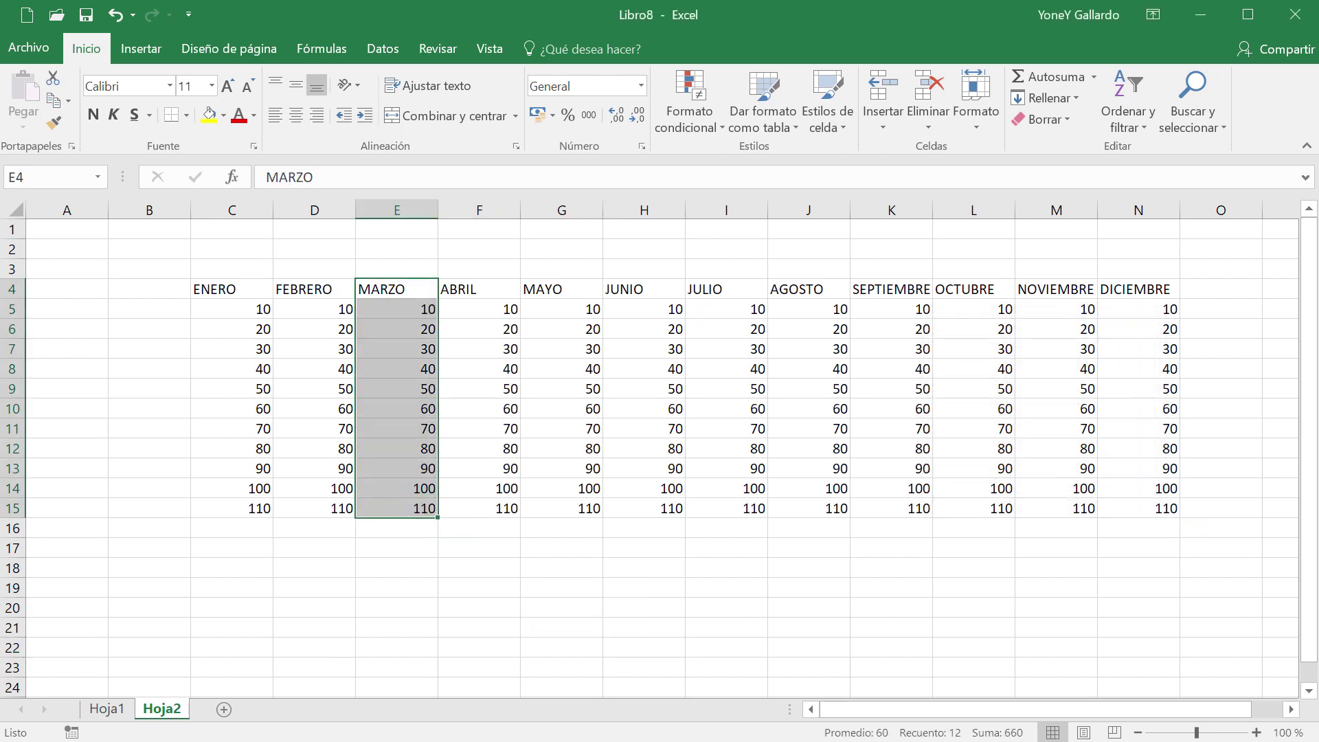
{"action": "key", "text": "alt+Tab"}
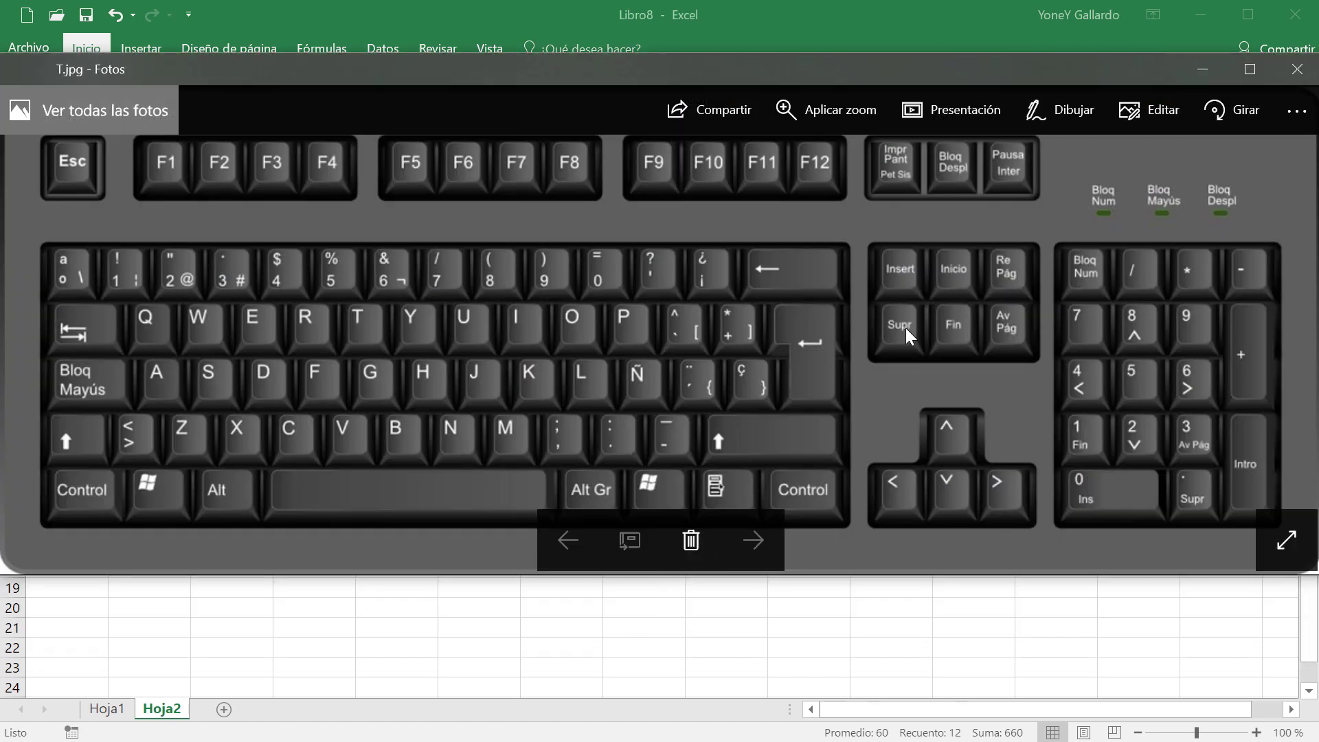
{"action": "left_click", "coordinate": [1198, 70]}
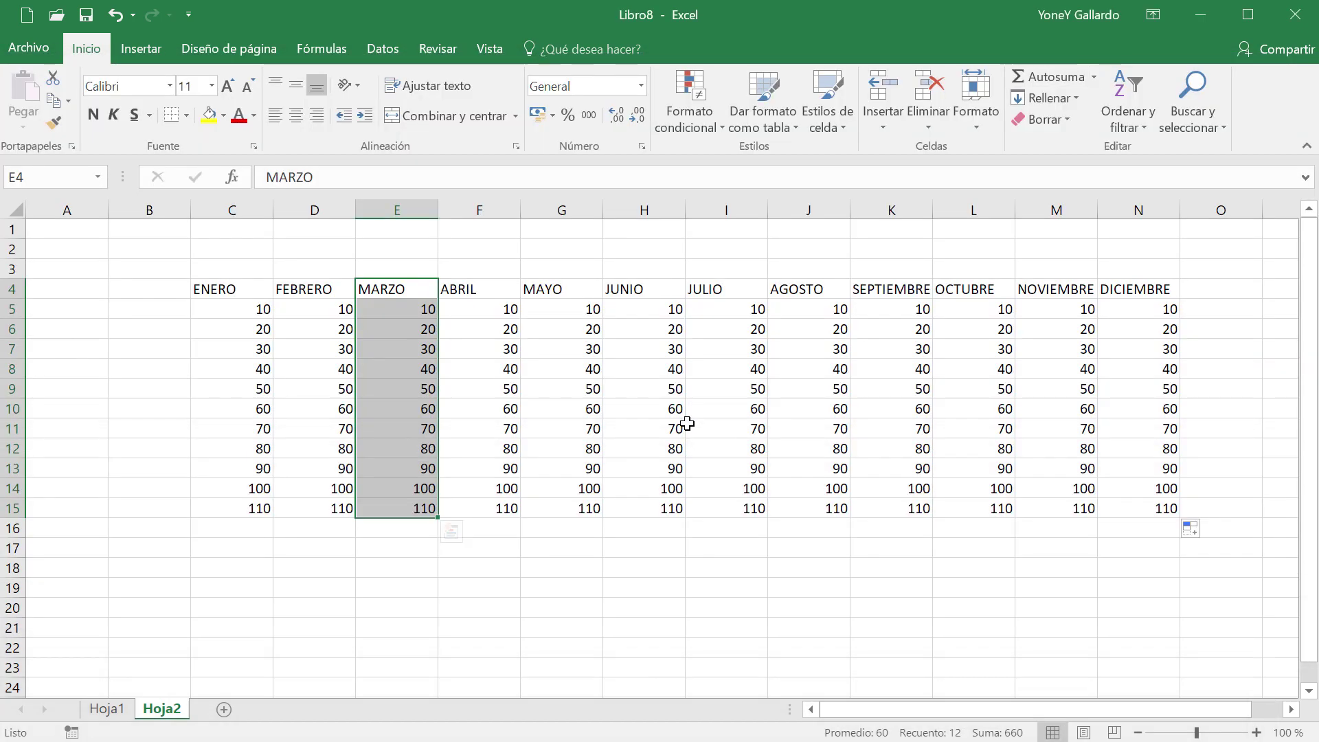
- Clear the contents of the MARZO cells E4:E15 and undo the clearing
{"action": "key", "text": "Delete"}
{"action": "left_click", "coordinate": [511, 613]}
{"action": "left_click_drag", "start_coordinate": [406, 287], "coordinate": [401, 510]}
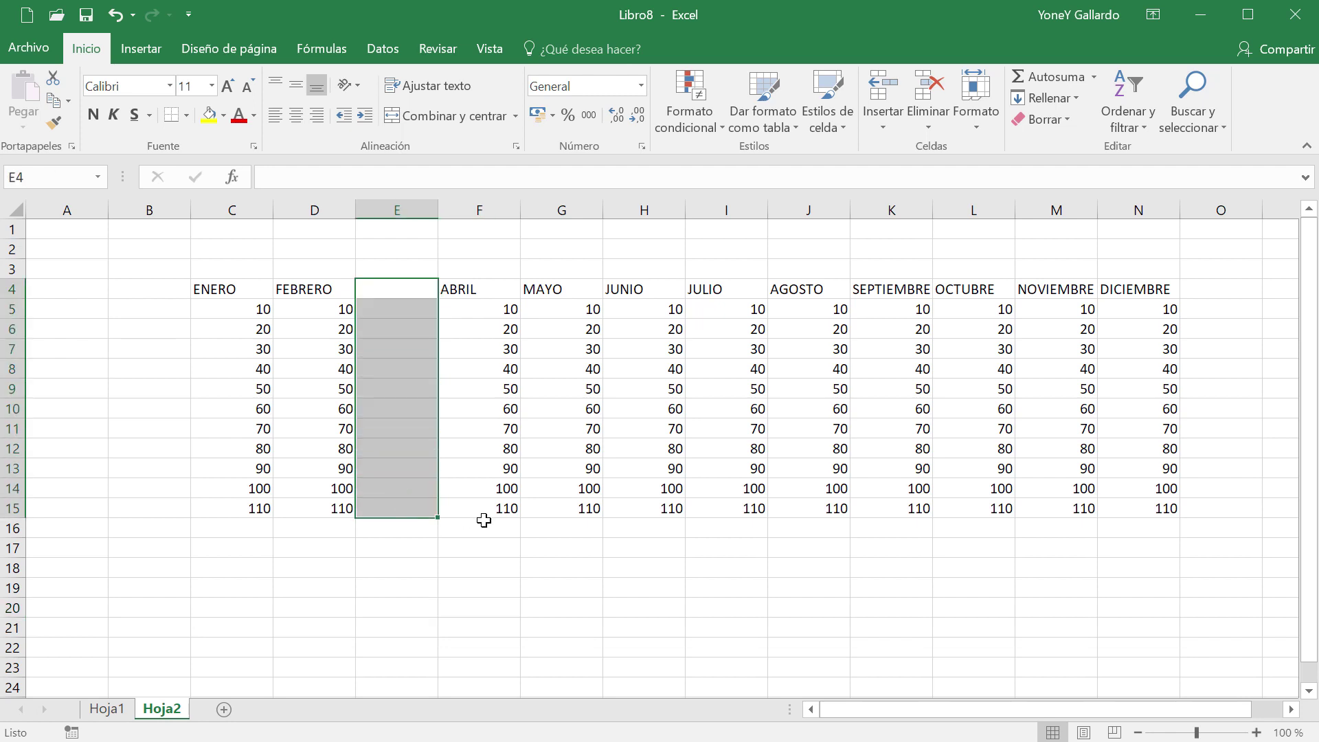
{"action": "left_click", "coordinate": [601, 611]}
{"action": "key", "text": "ctrl+z"}
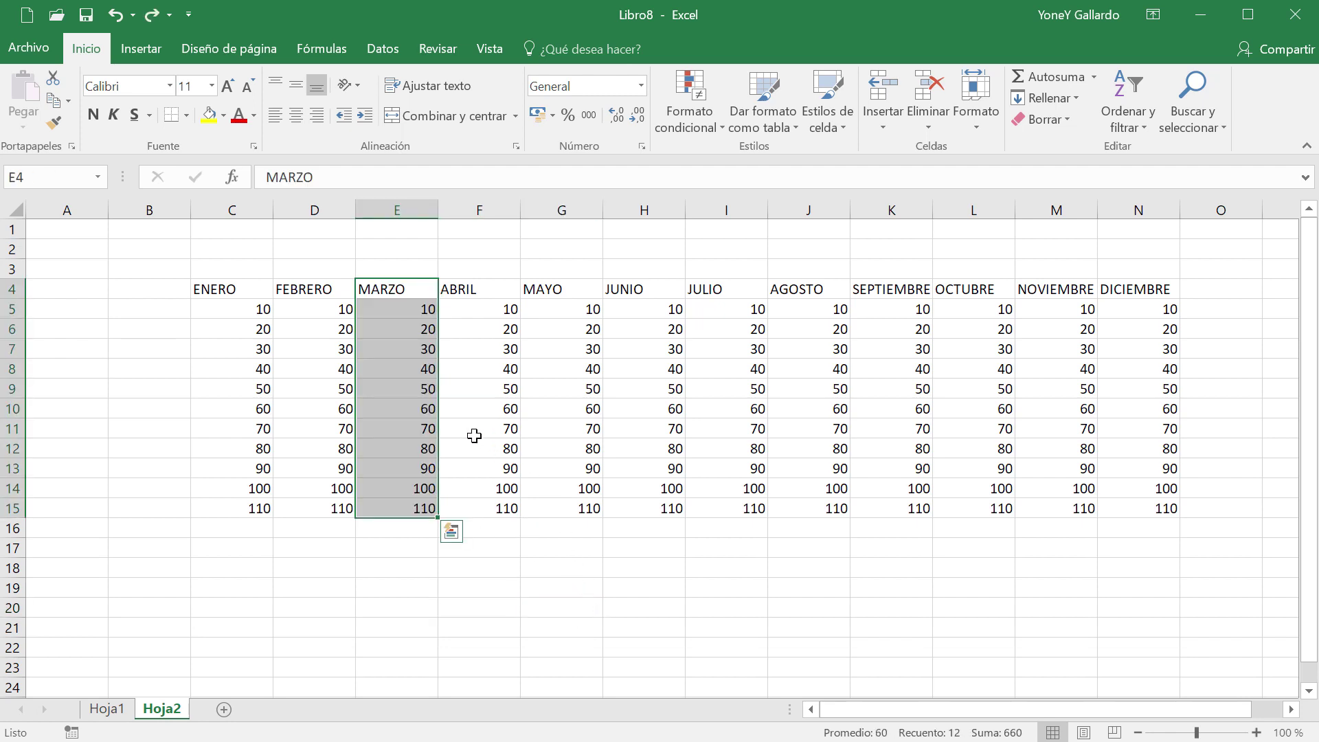
- Check the minus key in the Photos keyboard picture and delete the MARZO cells E4:E15, shifting the remaining cells left
{"action": "left_click", "coordinate": [59, 741]}
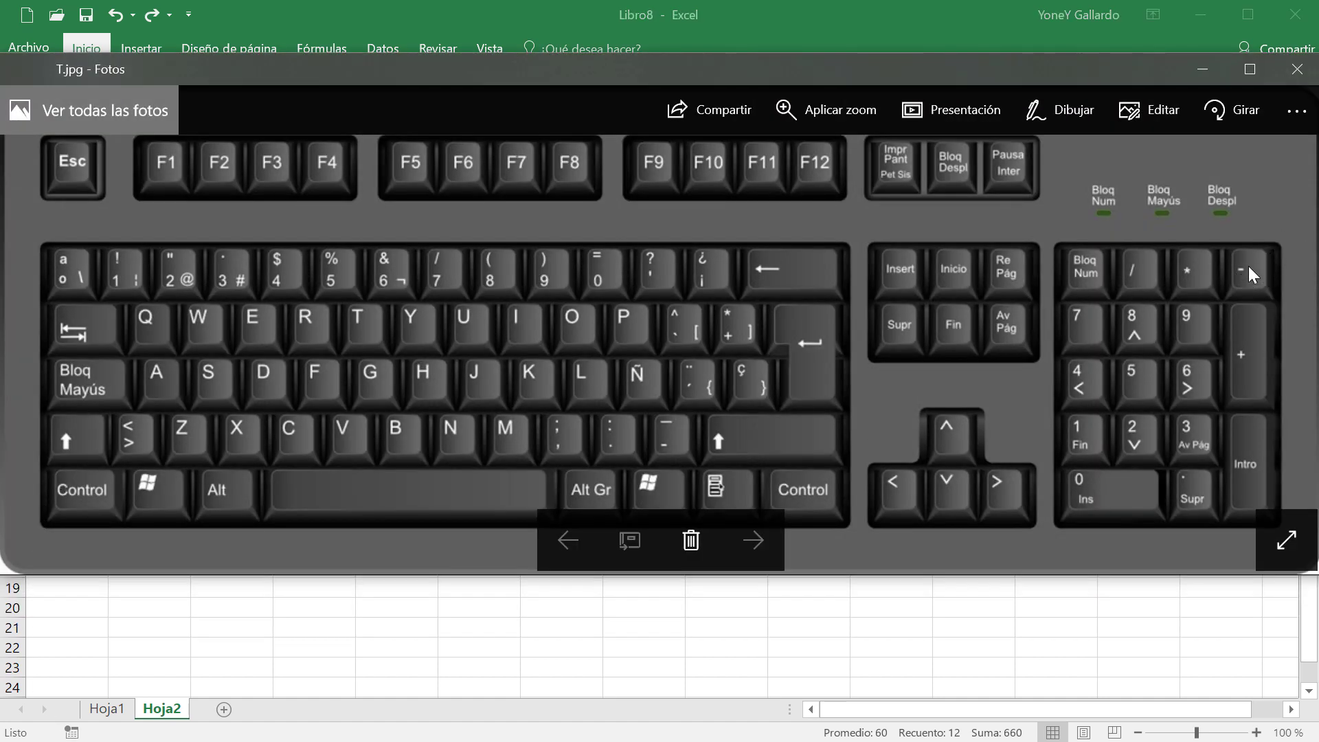
{"action": "left_click", "coordinate": [1201, 69]}
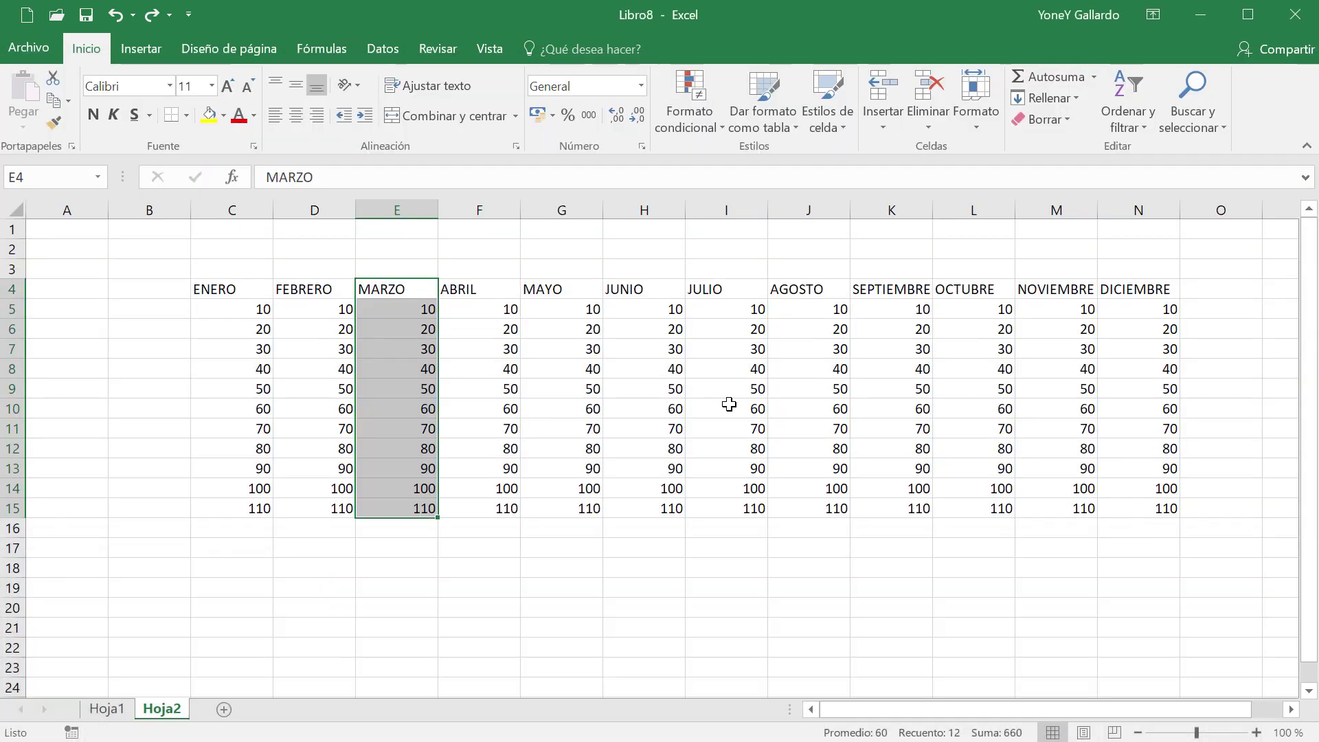
{"action": "key", "text": "ctrl+minus"}
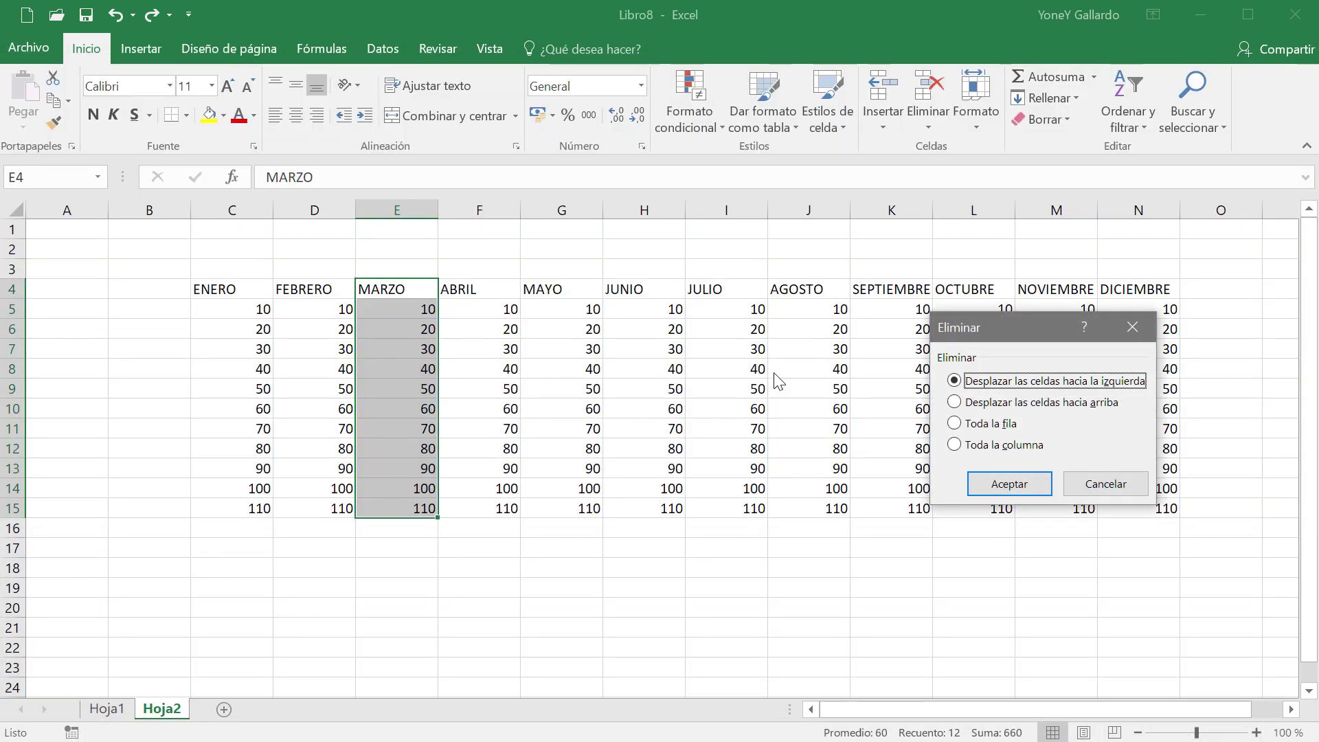
{"action": "left_click", "coordinate": [1009, 482]}
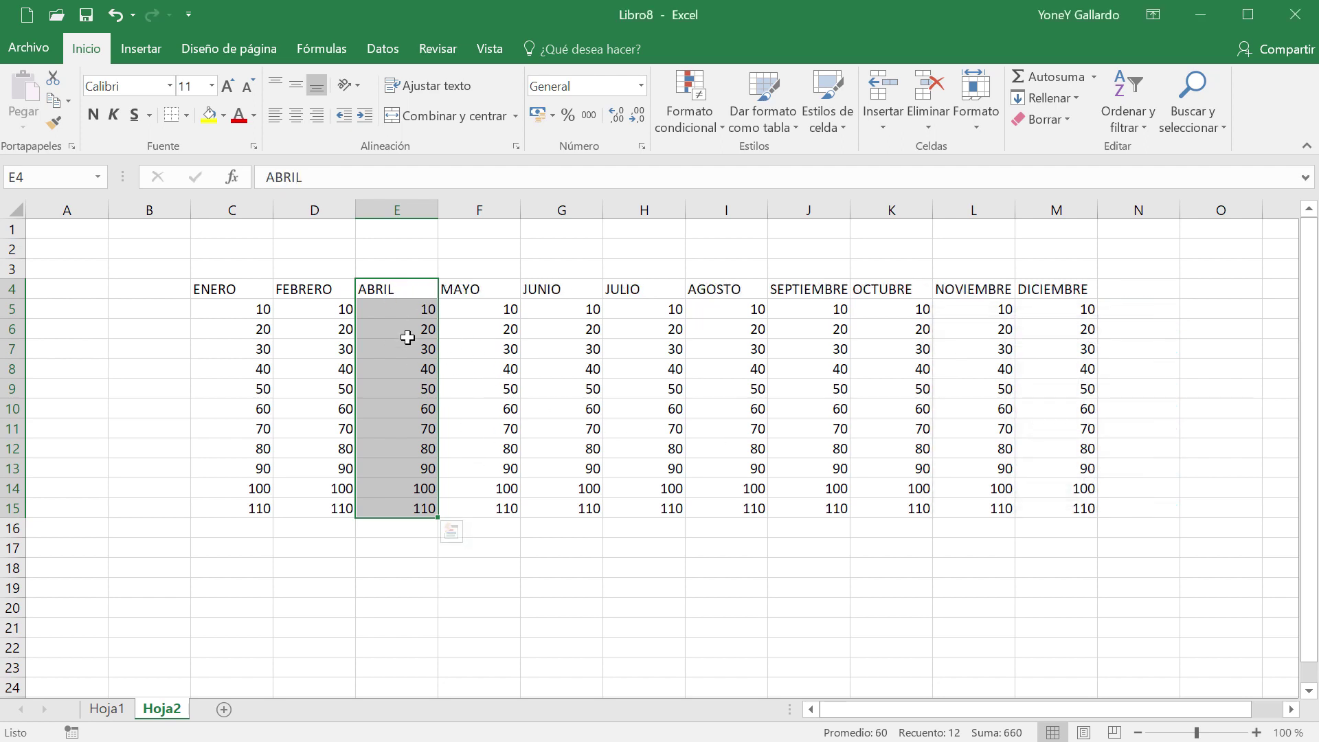
{"action": "left_click", "coordinate": [550, 611]}
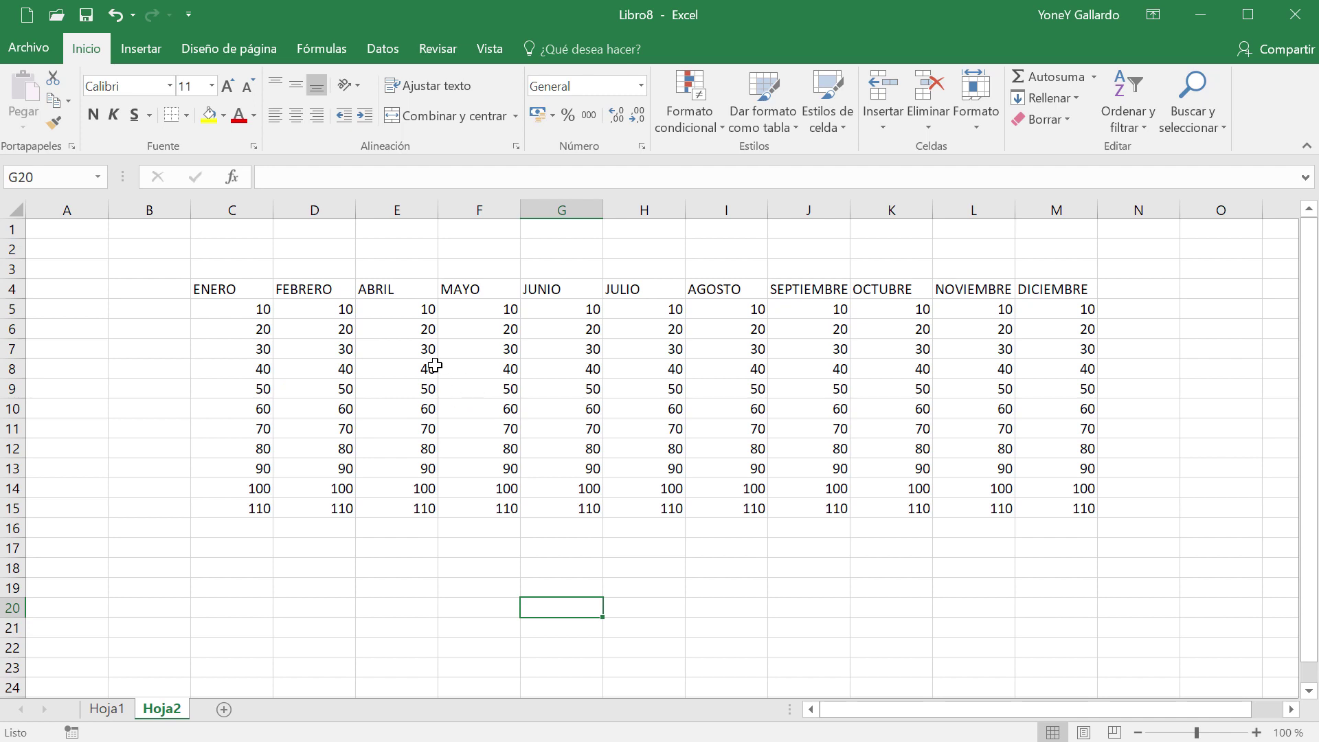
- Insert blank cells at the MAYO range F4:F15, shifting the existing cells right
{"action": "left_click_drag", "start_coordinate": [471, 289], "coordinate": [451, 509]}
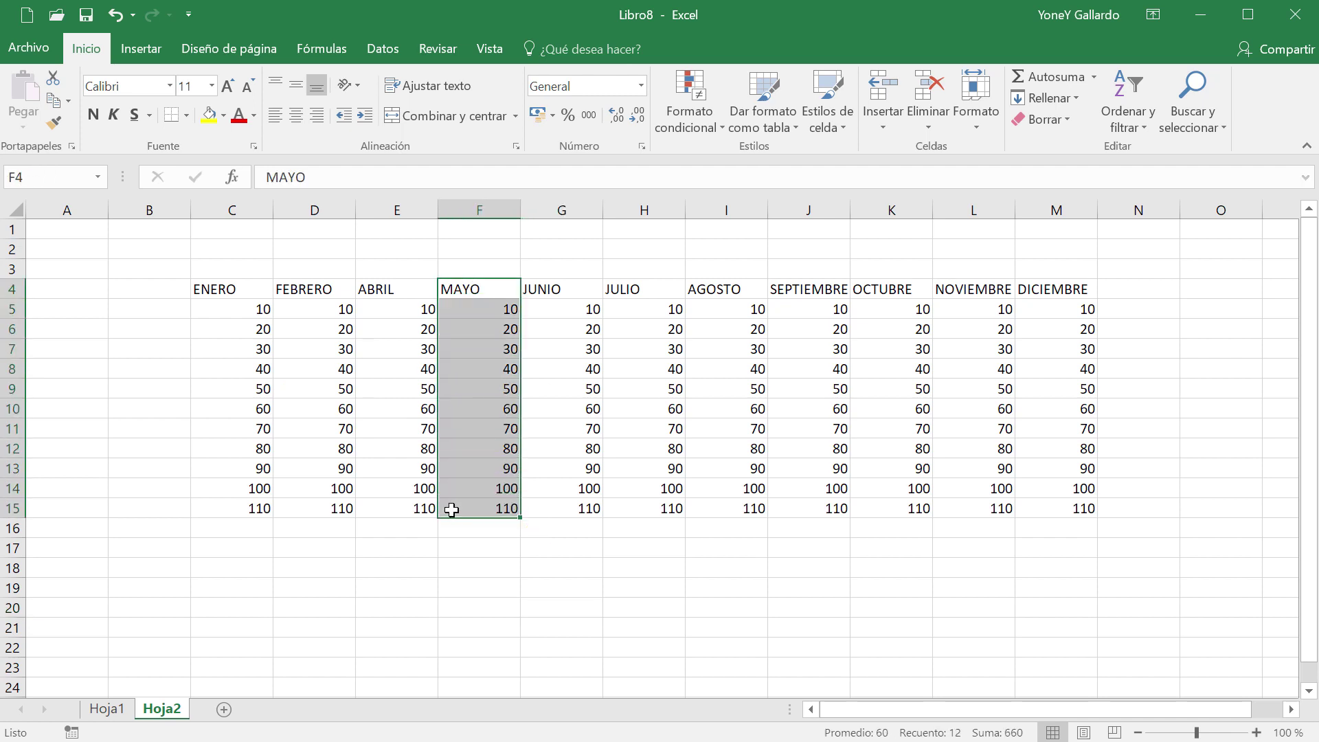
{"action": "key", "text": "ctrl+plus"}
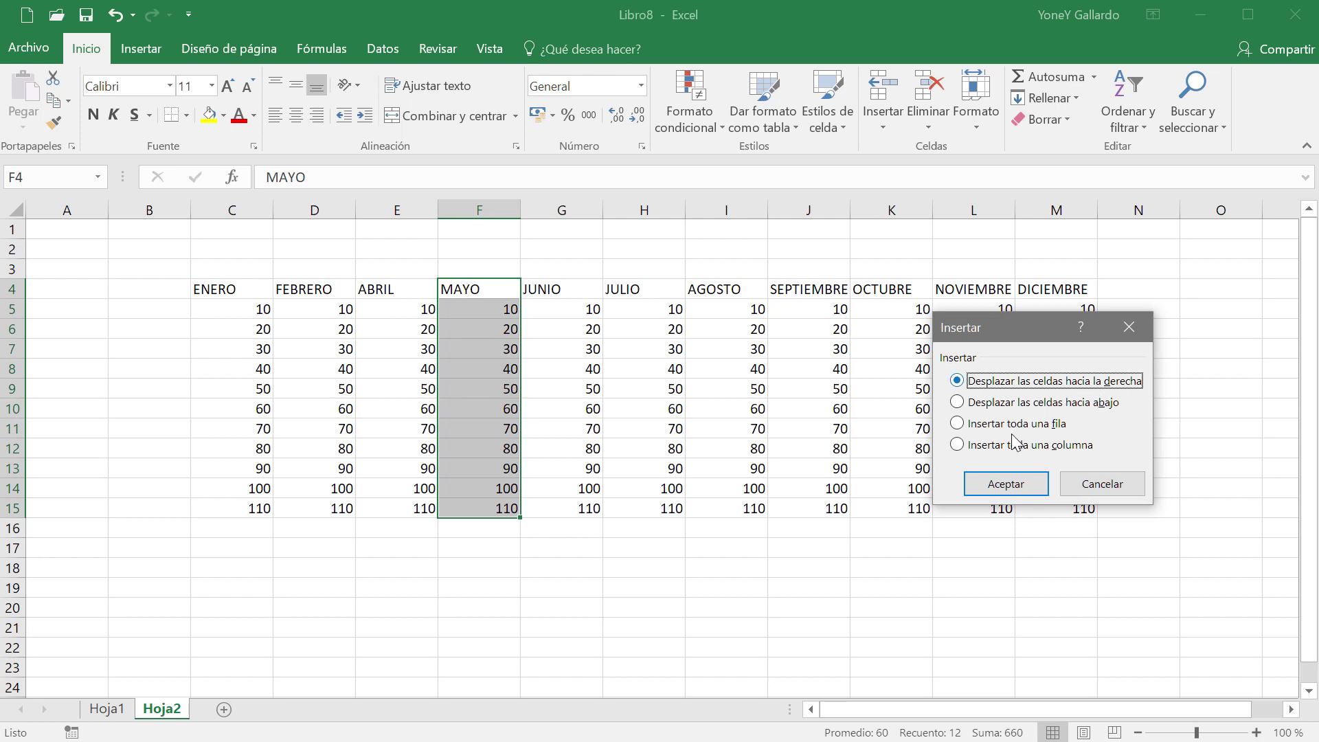
{"action": "left_click", "coordinate": [975, 489]}
{"action": "left_click", "coordinate": [747, 607]}
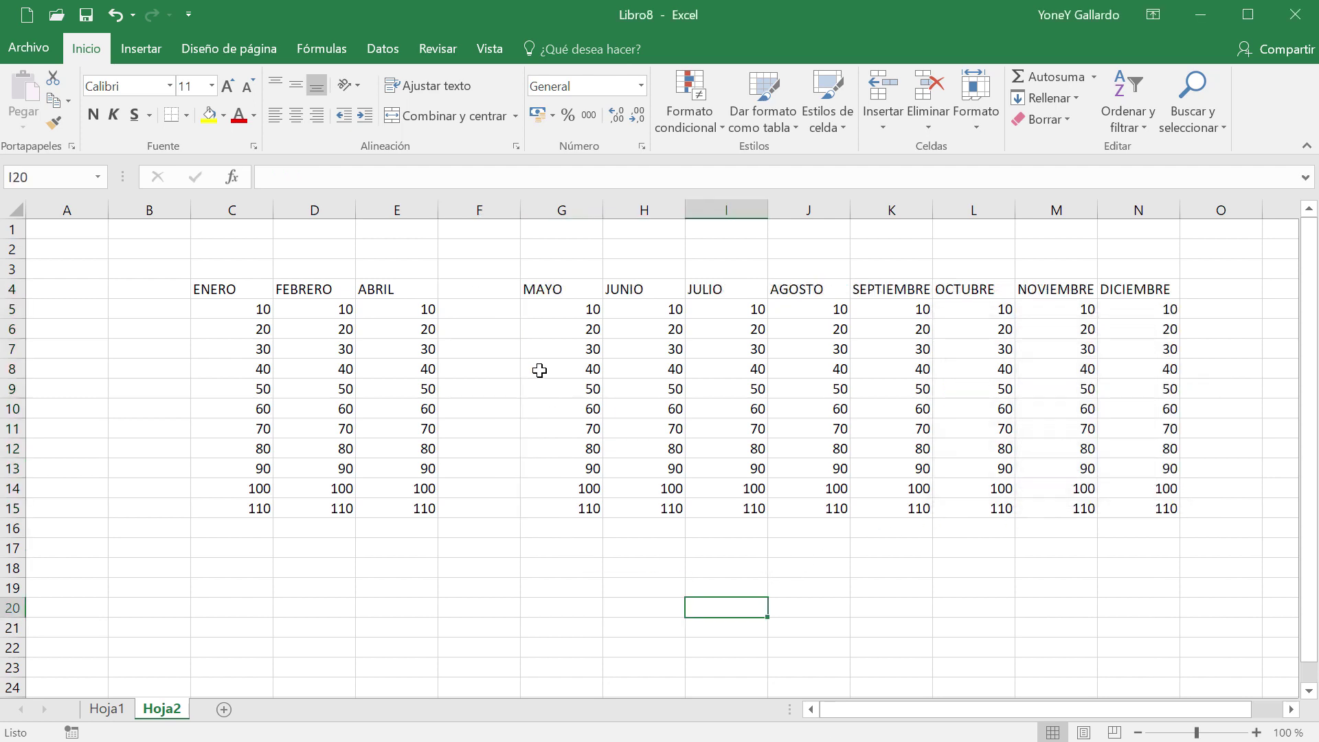
- Enter the heading ADICIONAL in cell F4 above the blank cells between ABRIL and MAYO
{"action": "left_click_drag", "start_coordinate": [462, 287], "coordinate": [475, 505]}
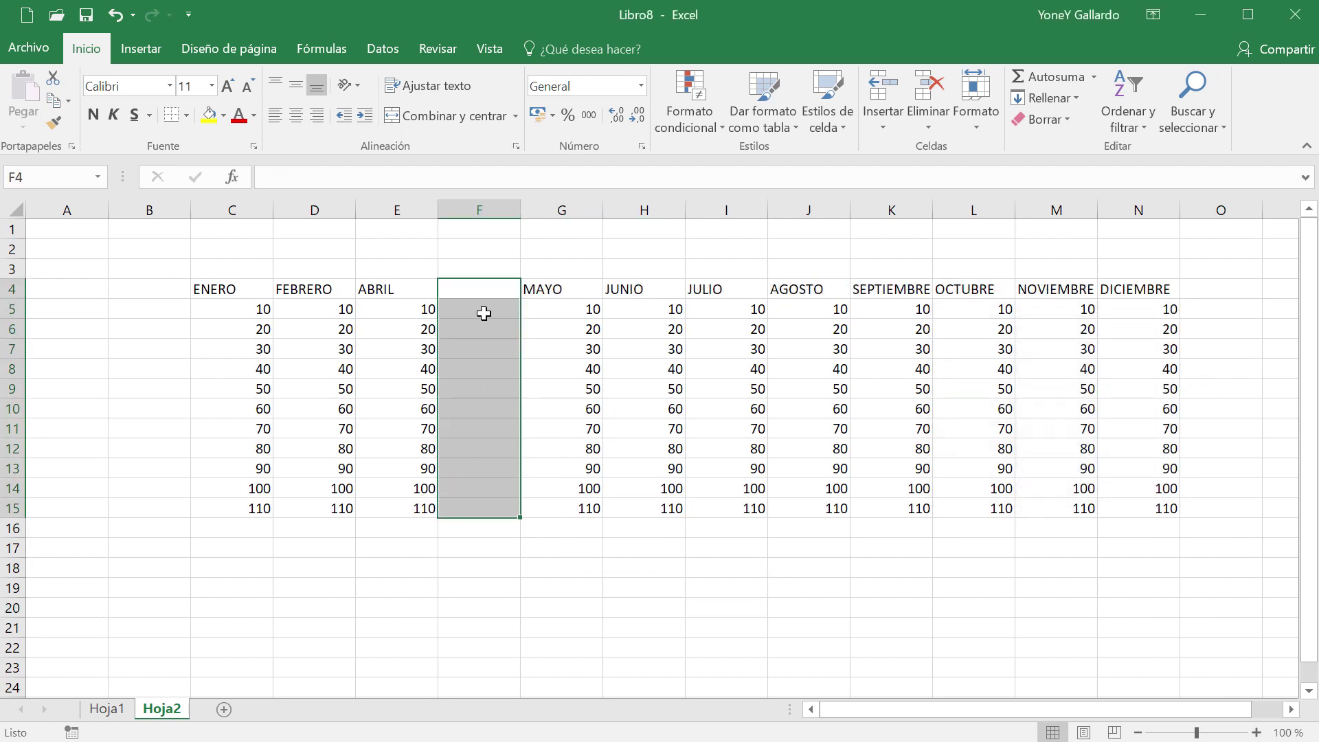
{"action": "left_click", "coordinate": [482, 291]}
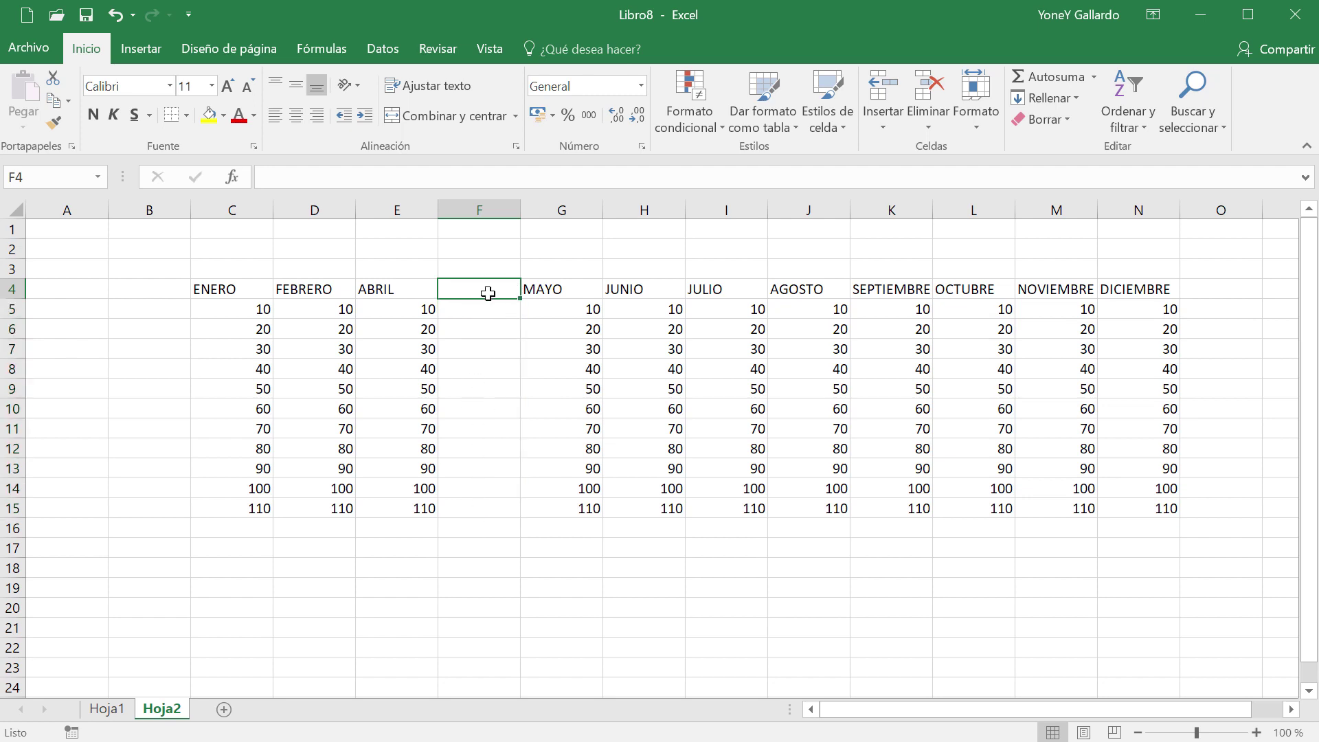
{"action": "type", "text": "ADICIONAL"}
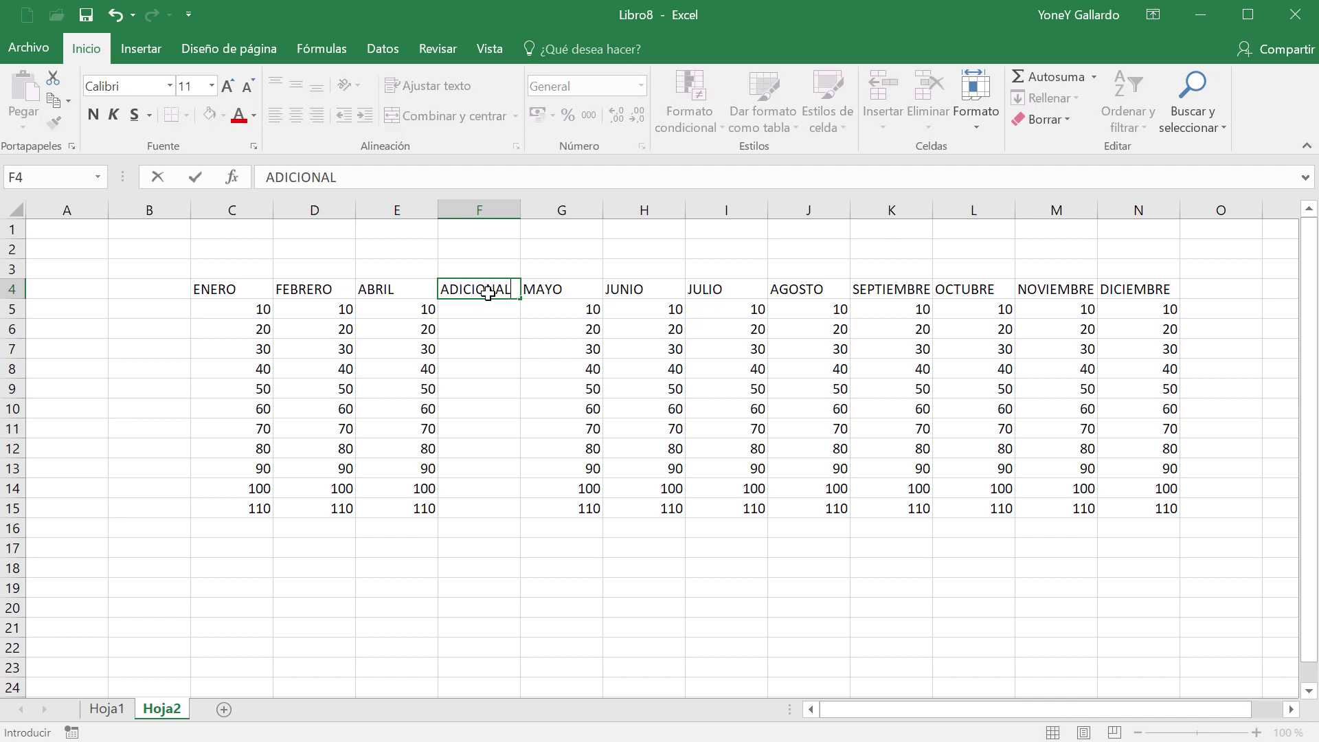
{"action": "key", "text": "Return"}
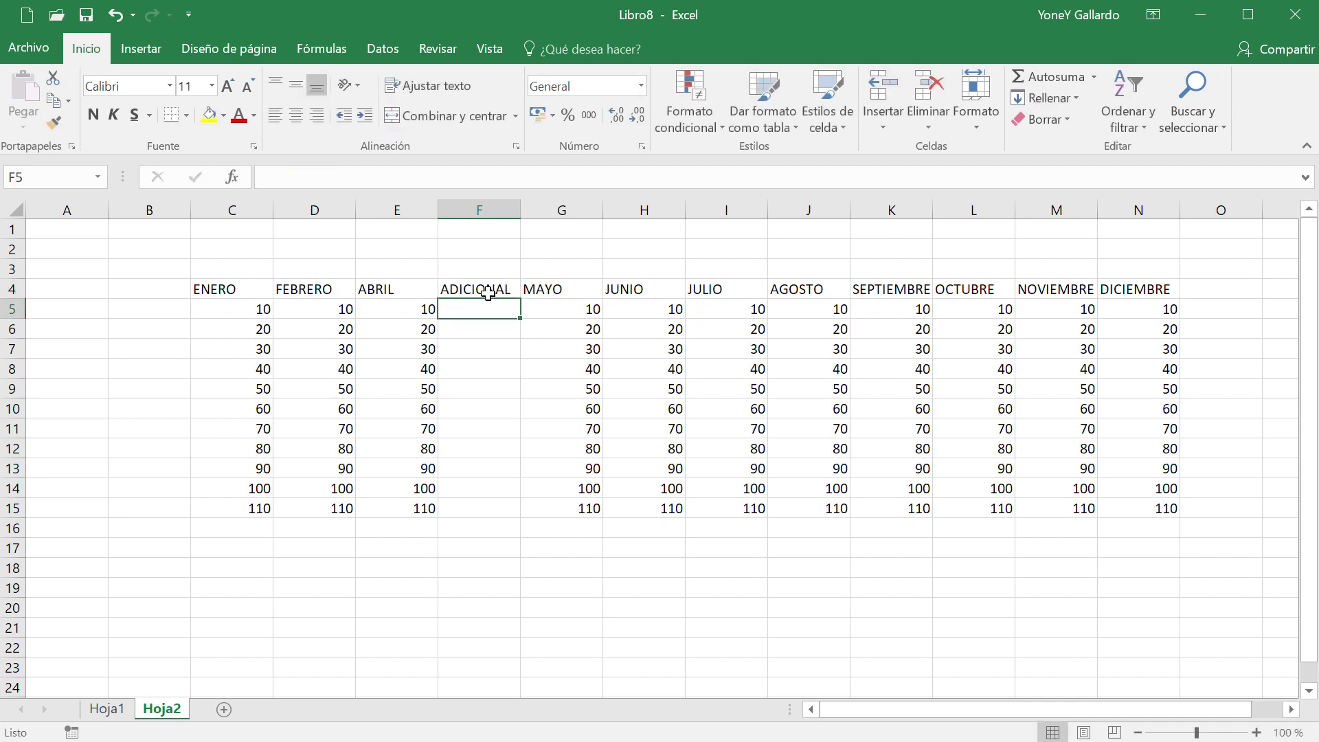
- Clear ADICIONAL from F4 and delete the blank cells F4:F15, shifting the remaining cells left
{"action": "left_click", "coordinate": [483, 289]}
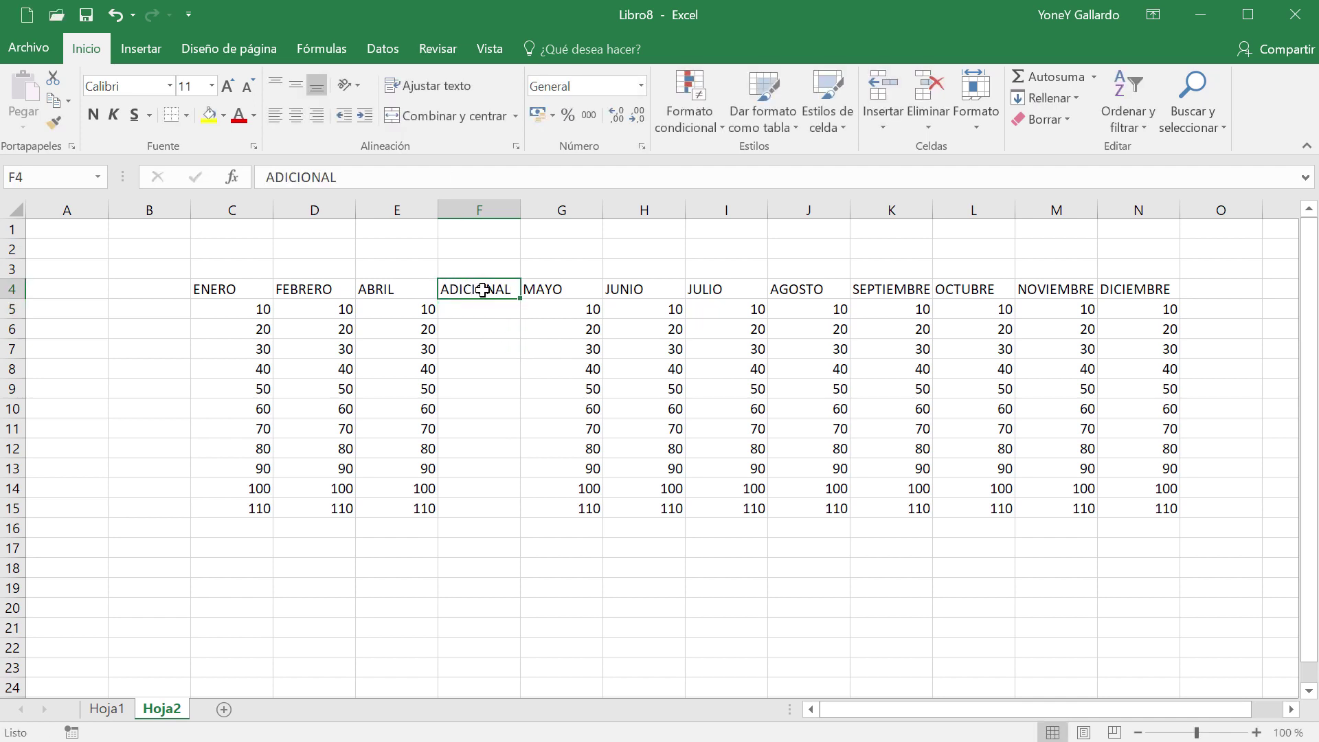
{"action": "key", "text": "Delete"}
{"action": "left_click_drag", "start_coordinate": [481, 391], "coordinate": [471, 502]}
{"action": "key", "text": "ctrl+minus"}
{"action": "key", "text": "Return"}
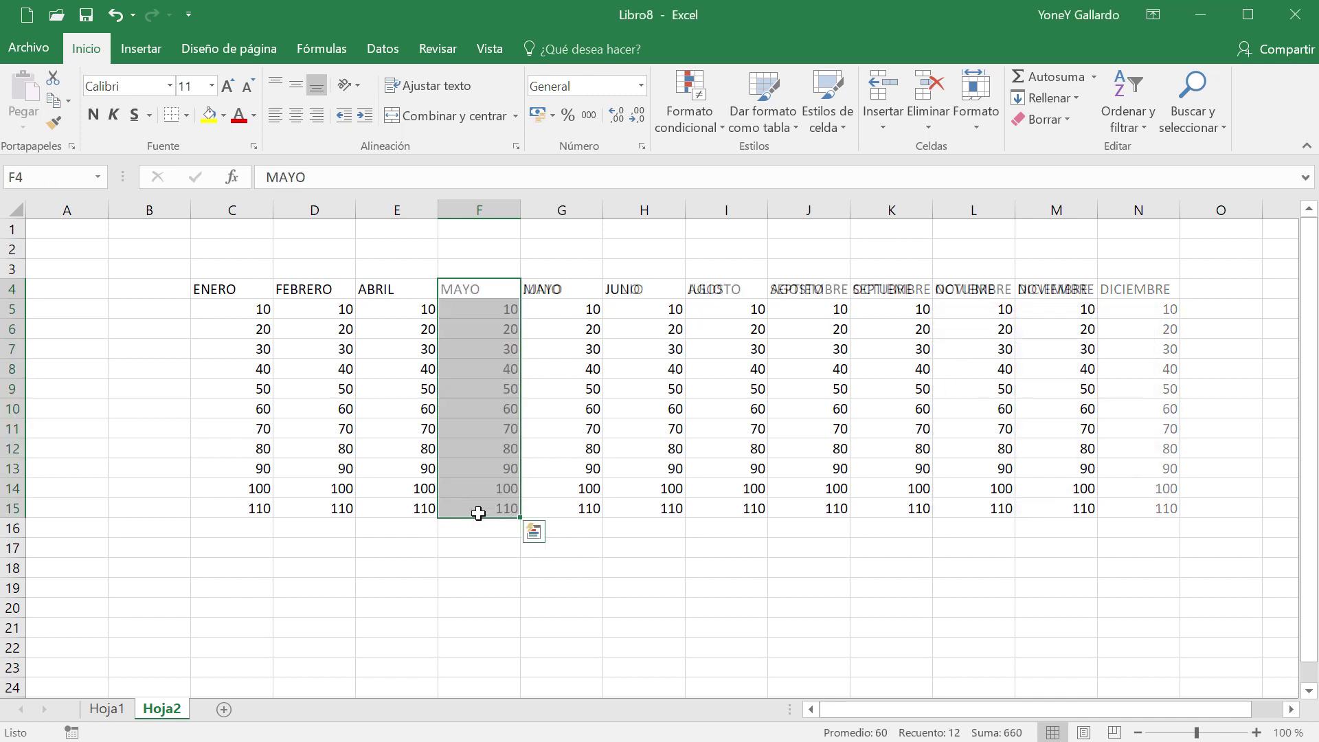
{"action": "left_click", "coordinate": [688, 604]}
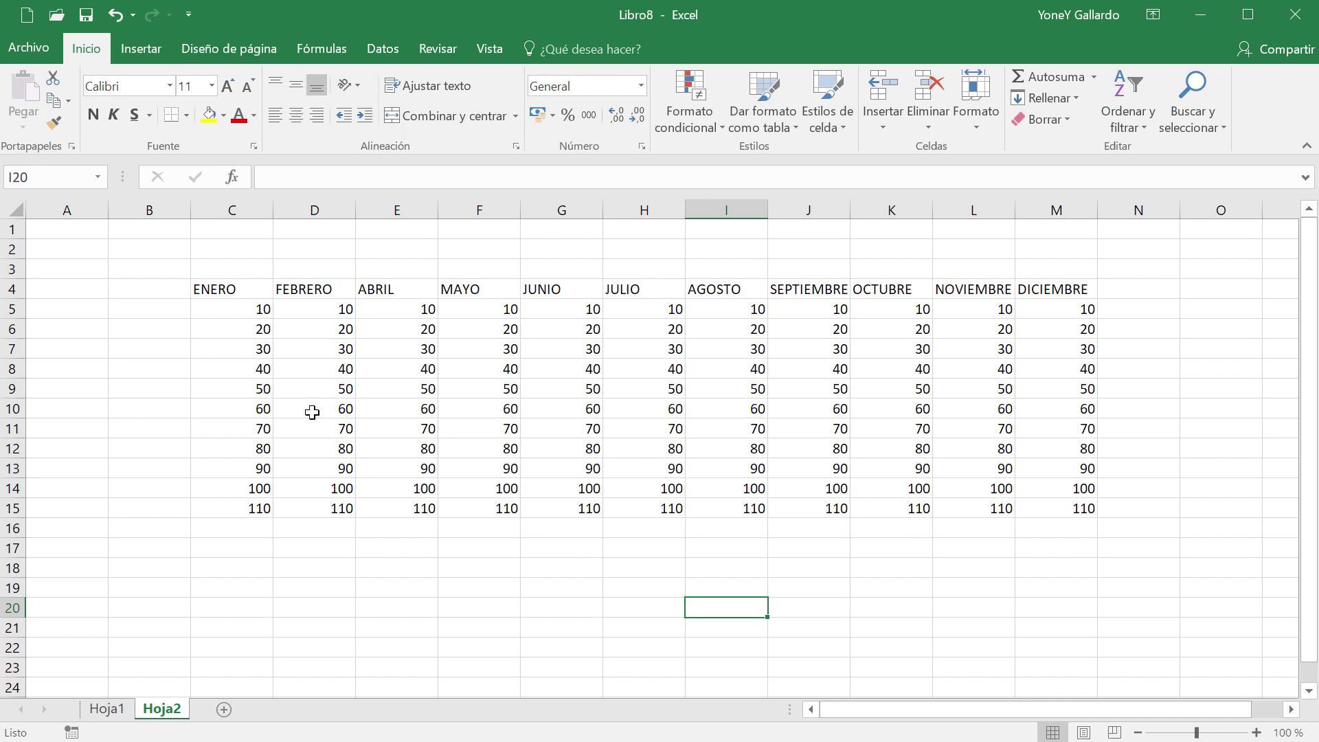
- Look over the number formats available for cell C15 without applying one, and keep C15 selected
{"action": "left_click", "coordinate": [239, 387]}
{"action": "left_click", "coordinate": [259, 505]}
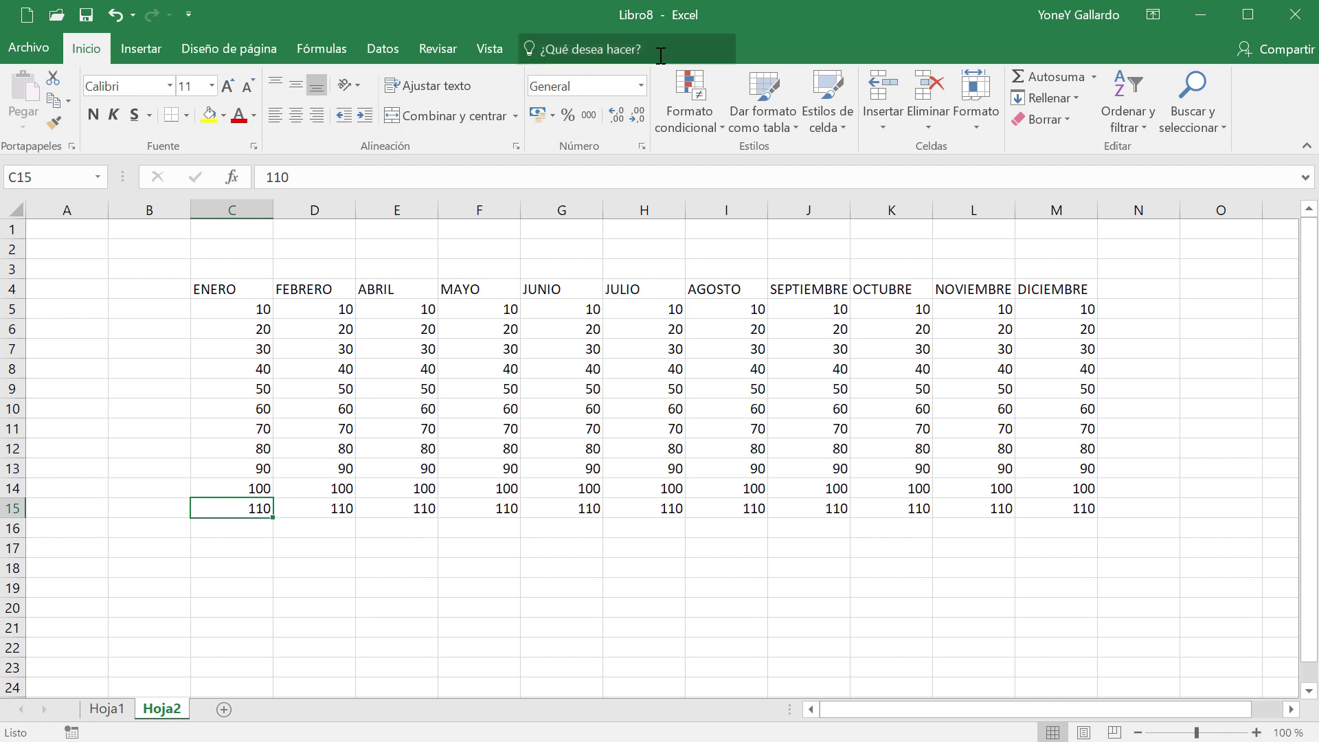
{"action": "left_click", "coordinate": [642, 88]}
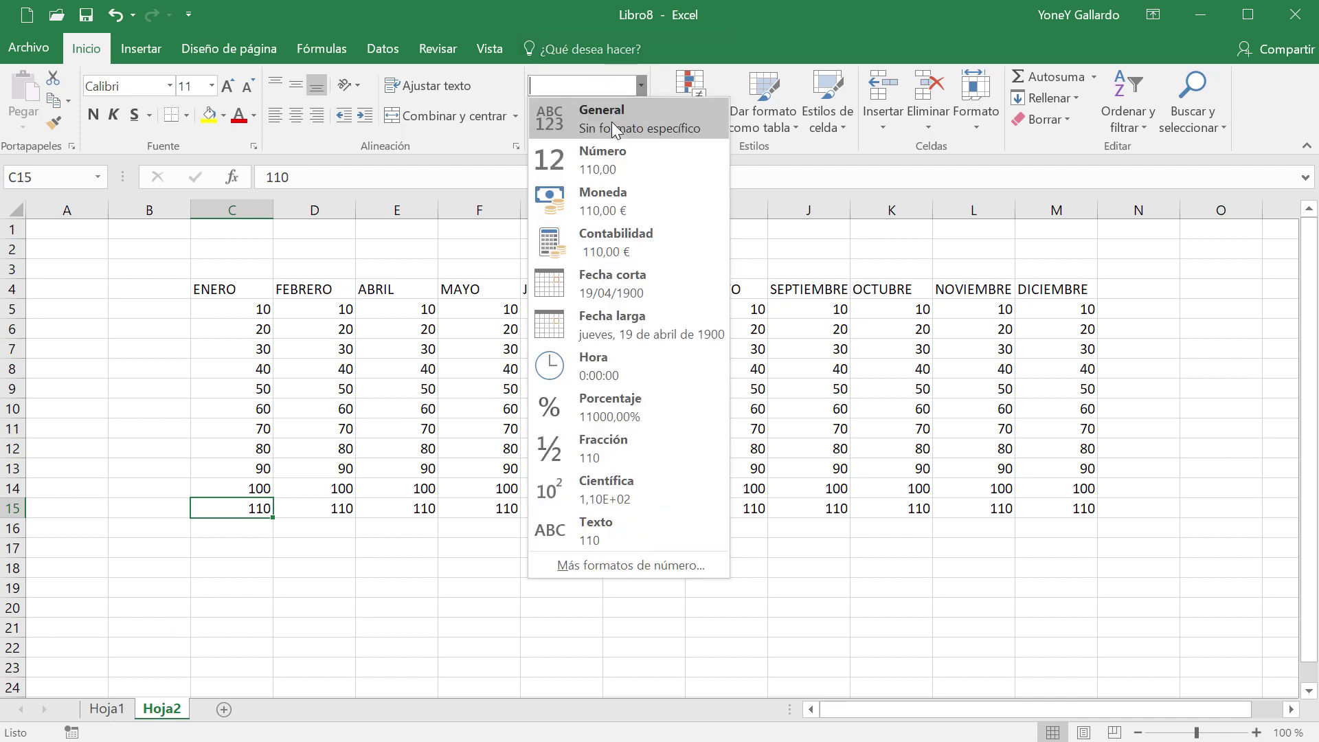
{"action": "left_click", "coordinate": [768, 26]}
{"action": "left_click", "coordinate": [315, 543]}
{"action": "left_click", "coordinate": [244, 512]}
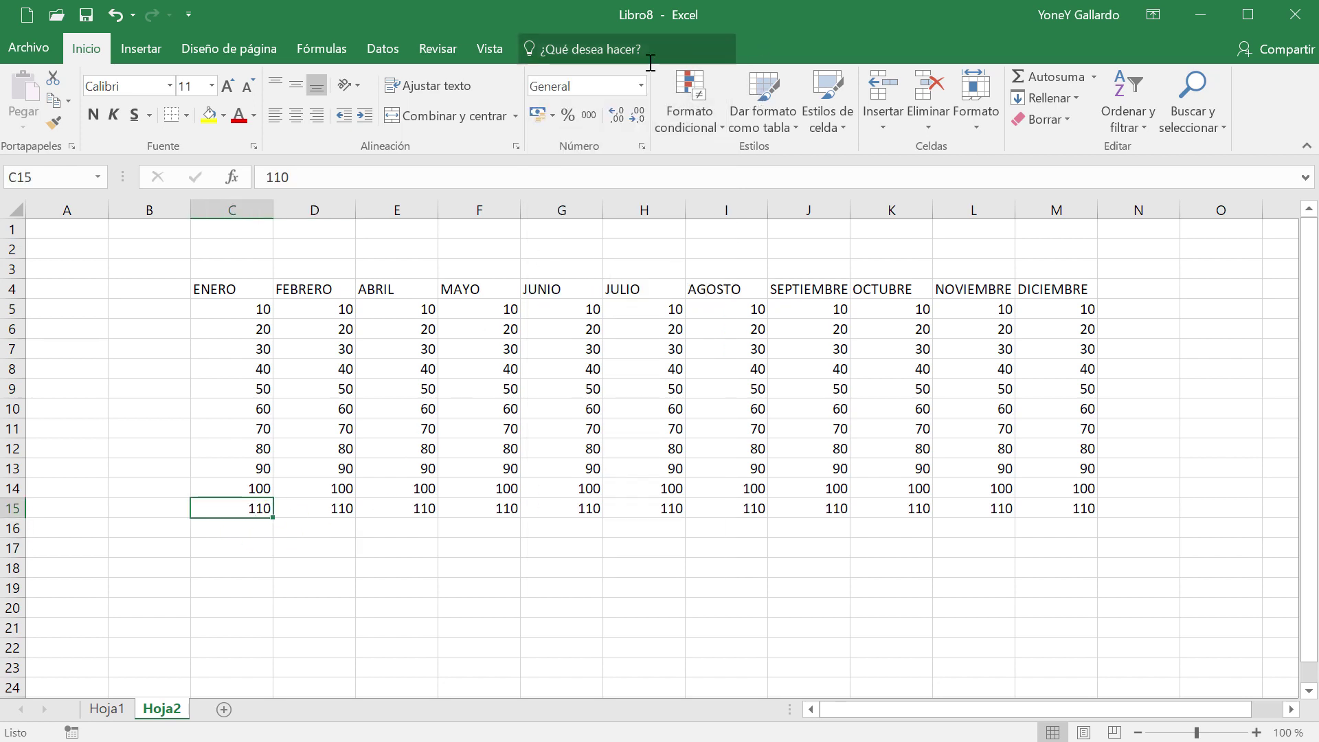
{"action": "left_click", "coordinate": [251, 490]}
{"action": "left_click", "coordinate": [248, 506]}
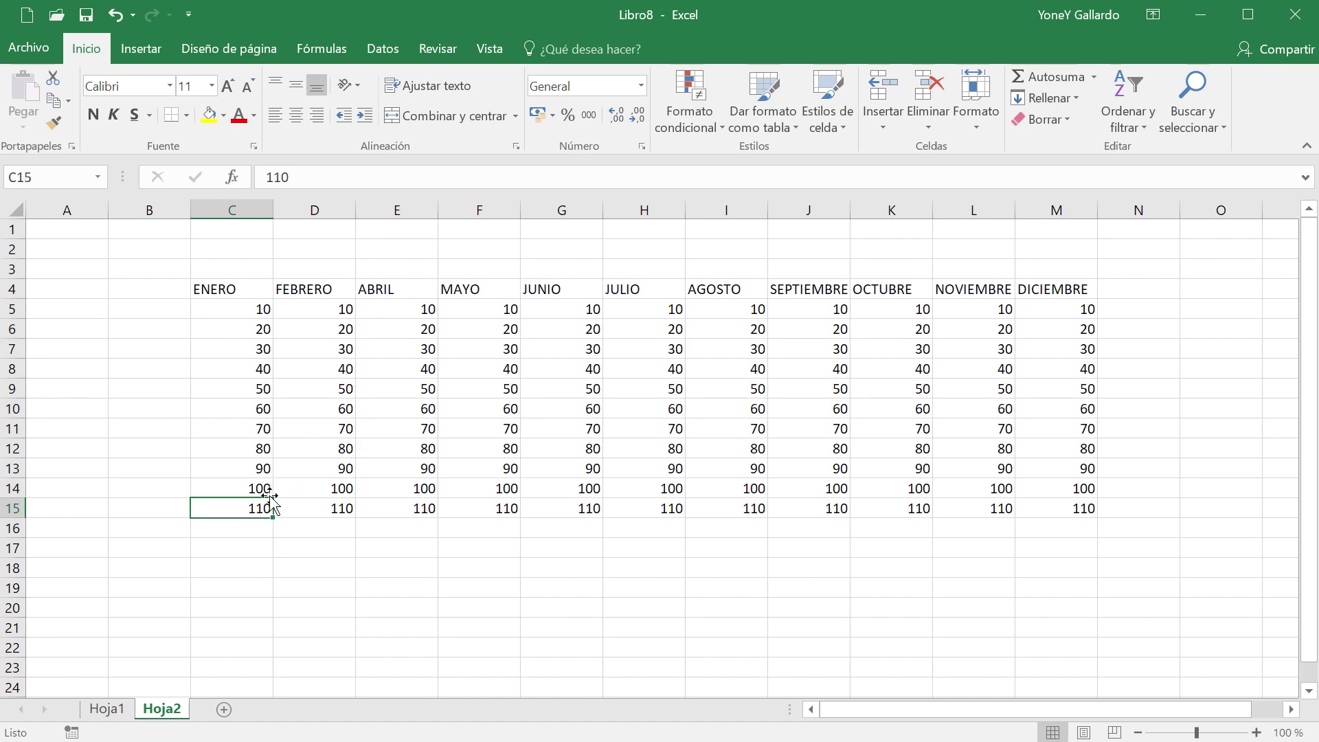
- Look over the border, fill, font and protection settings for cell C15 without applying any of them, and select cell H21
{"action": "key", "text": "ctrl+1"}
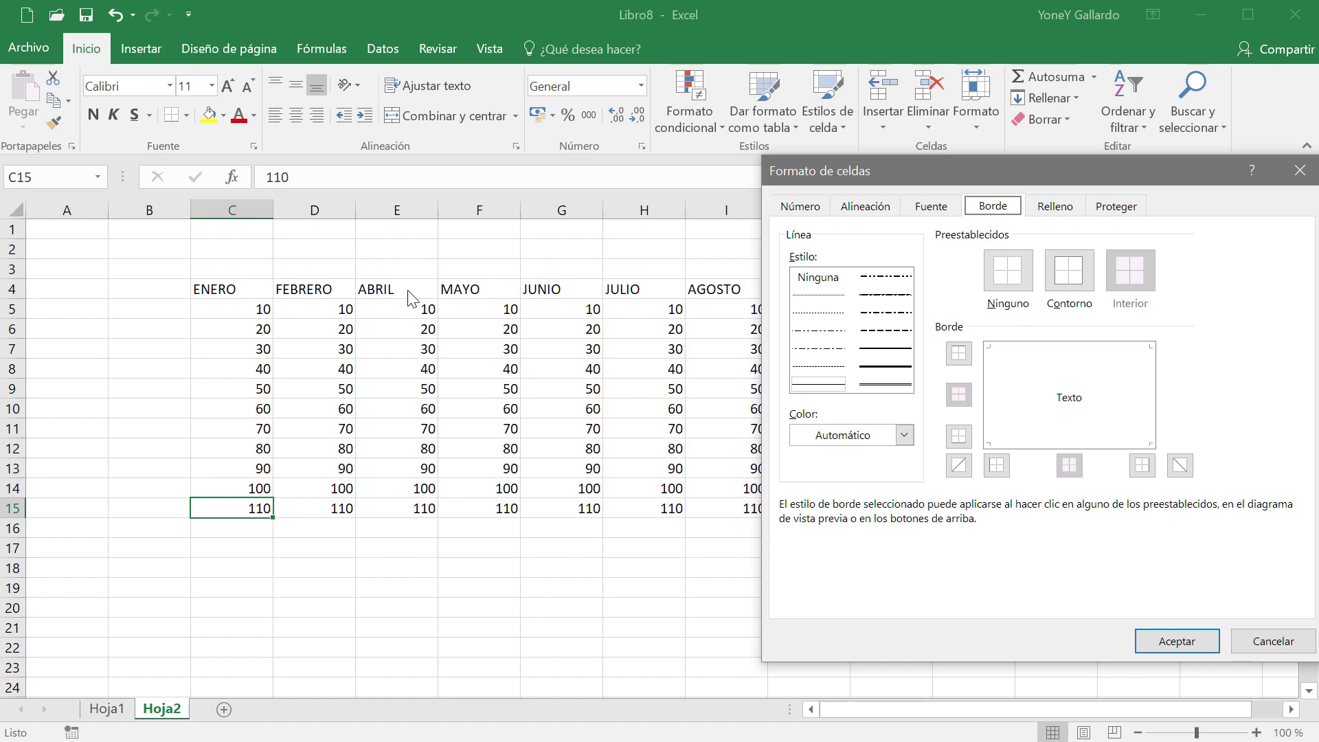
{"action": "left_click_drag", "start_coordinate": [1074, 167], "coordinate": [750, 73]}
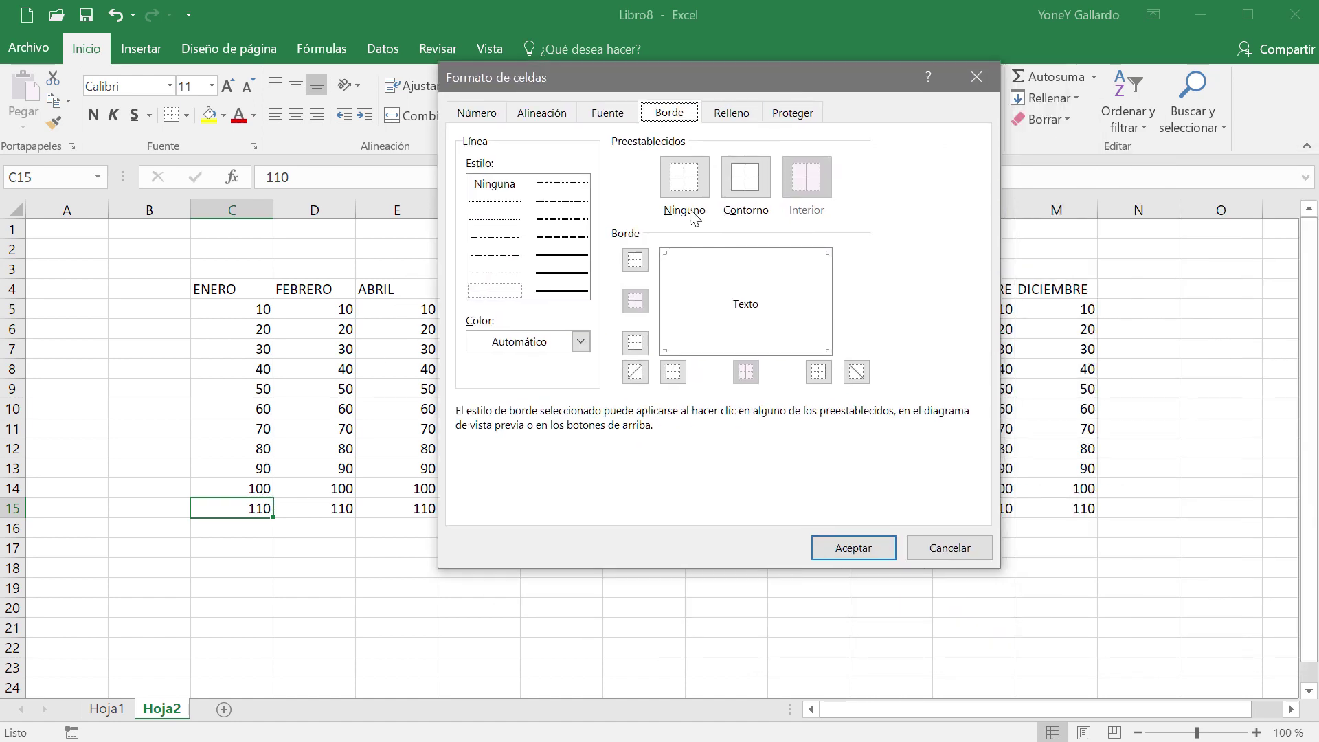
{"action": "left_click", "coordinate": [732, 114]}
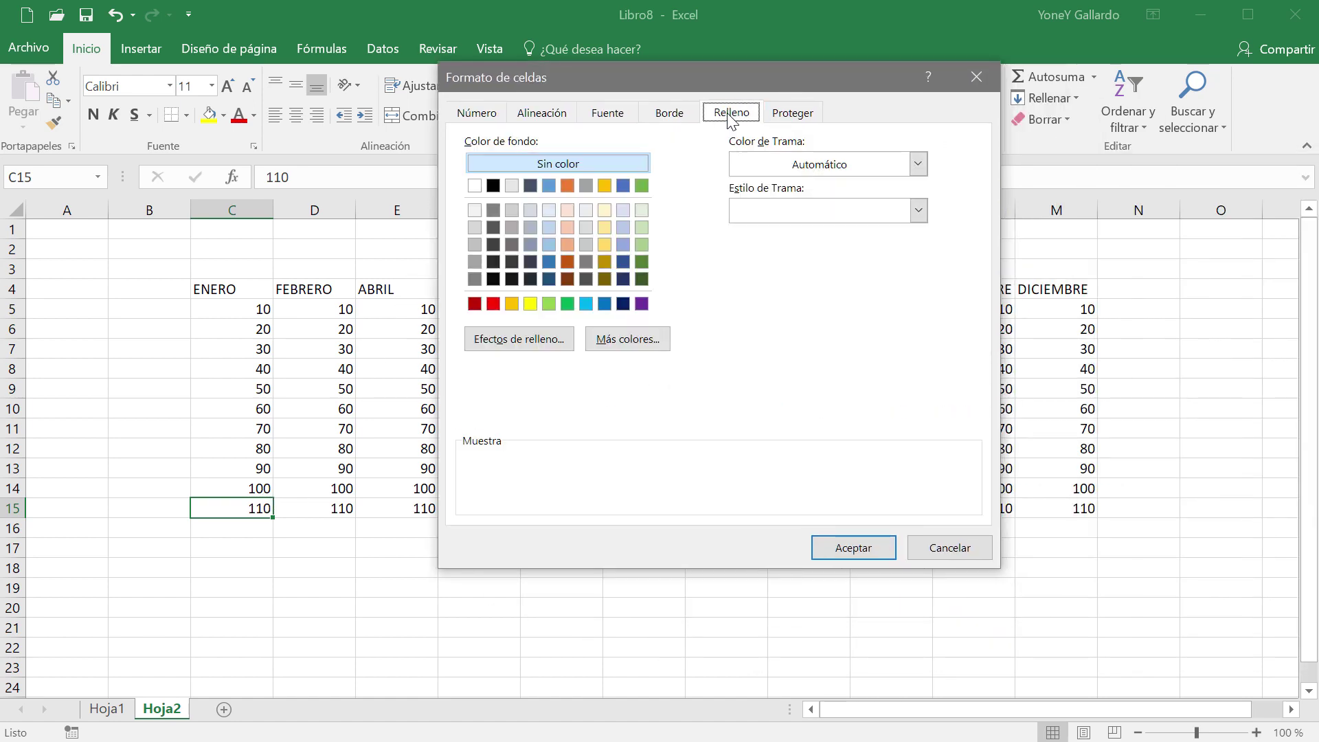
{"action": "left_click", "coordinate": [608, 112]}
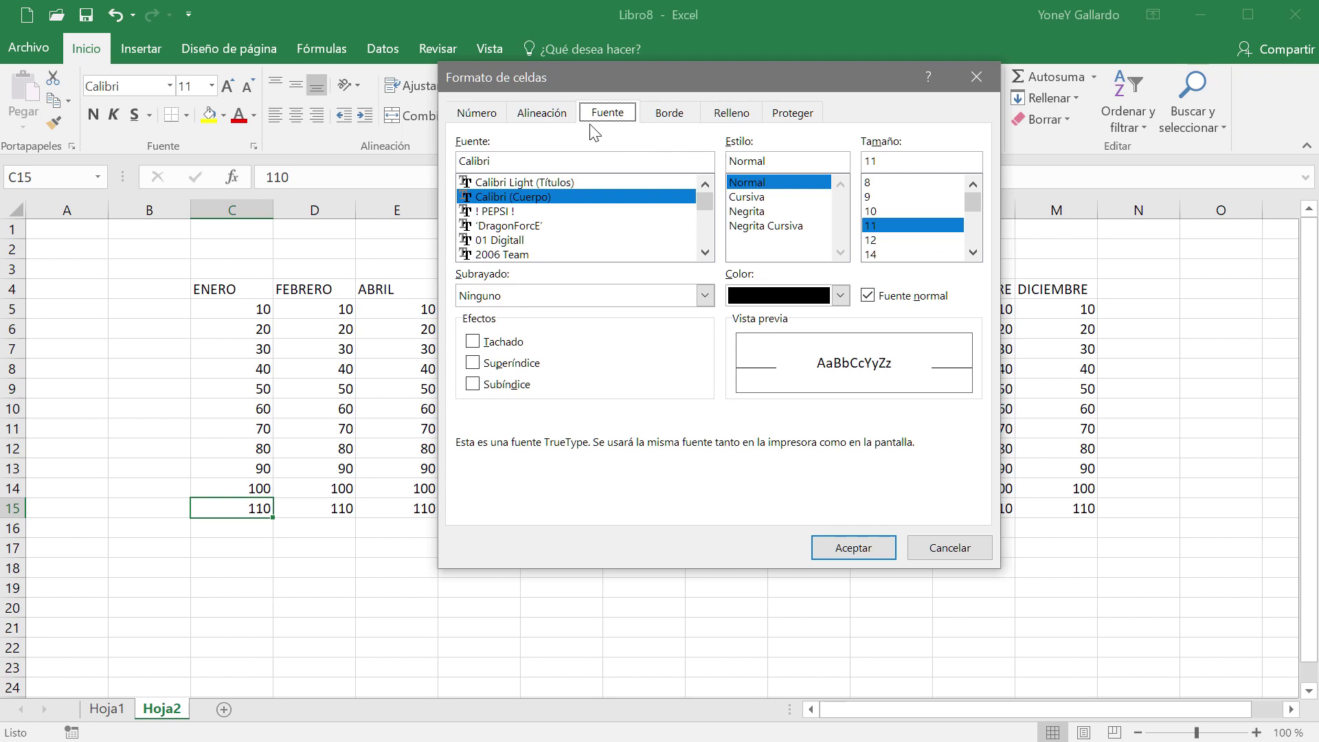
{"action": "left_click", "coordinate": [790, 115]}
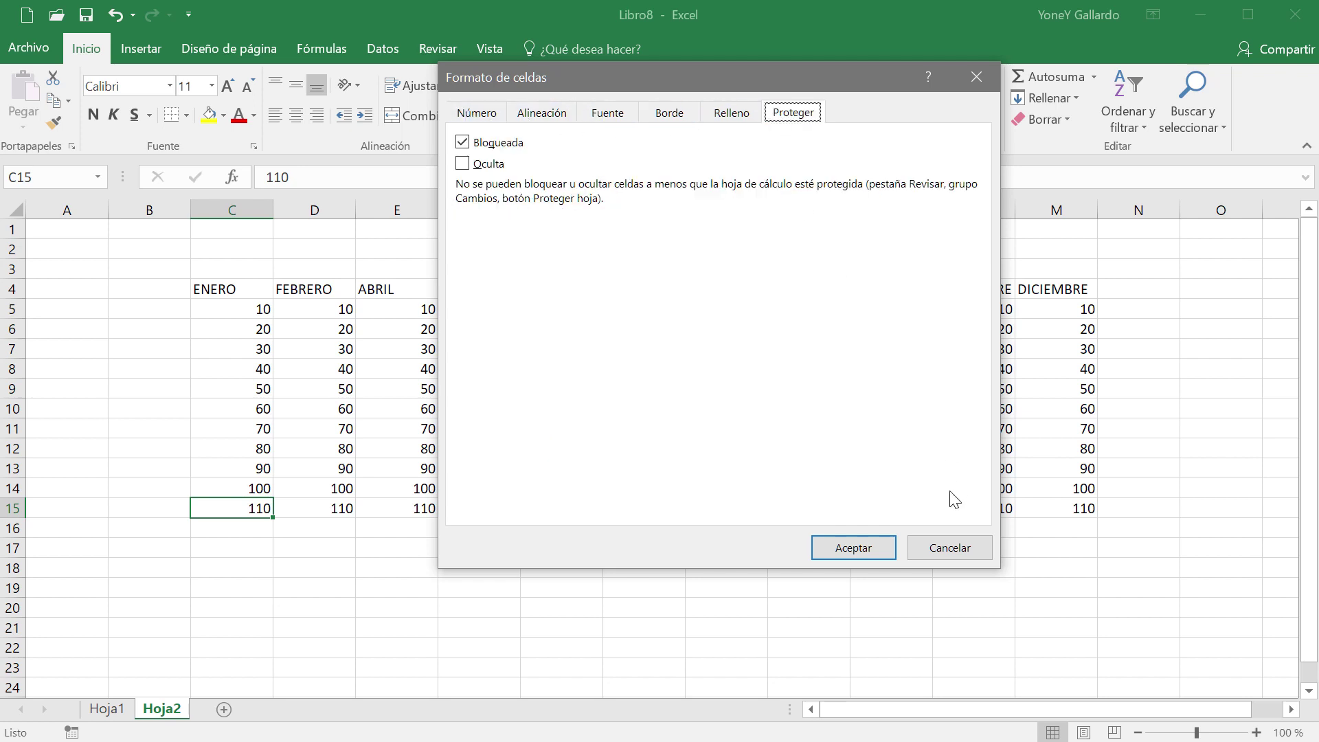
{"action": "left_click", "coordinate": [954, 550]}
{"action": "left_click", "coordinate": [651, 625]}
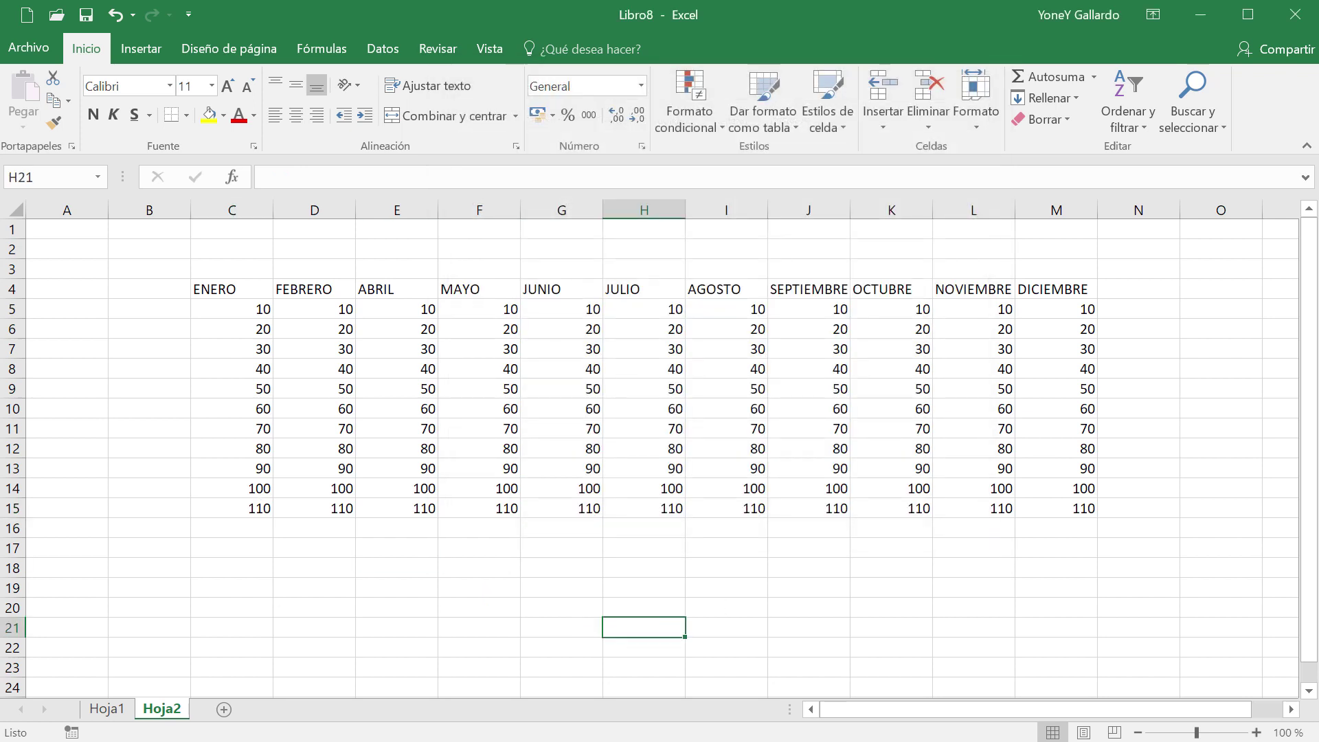
- Switch to the keyboard picture T.jpg in Photos, minimize it, and return to cell G14 in the Excel worksheet
{"action": "key", "text": "alt+Tab"}
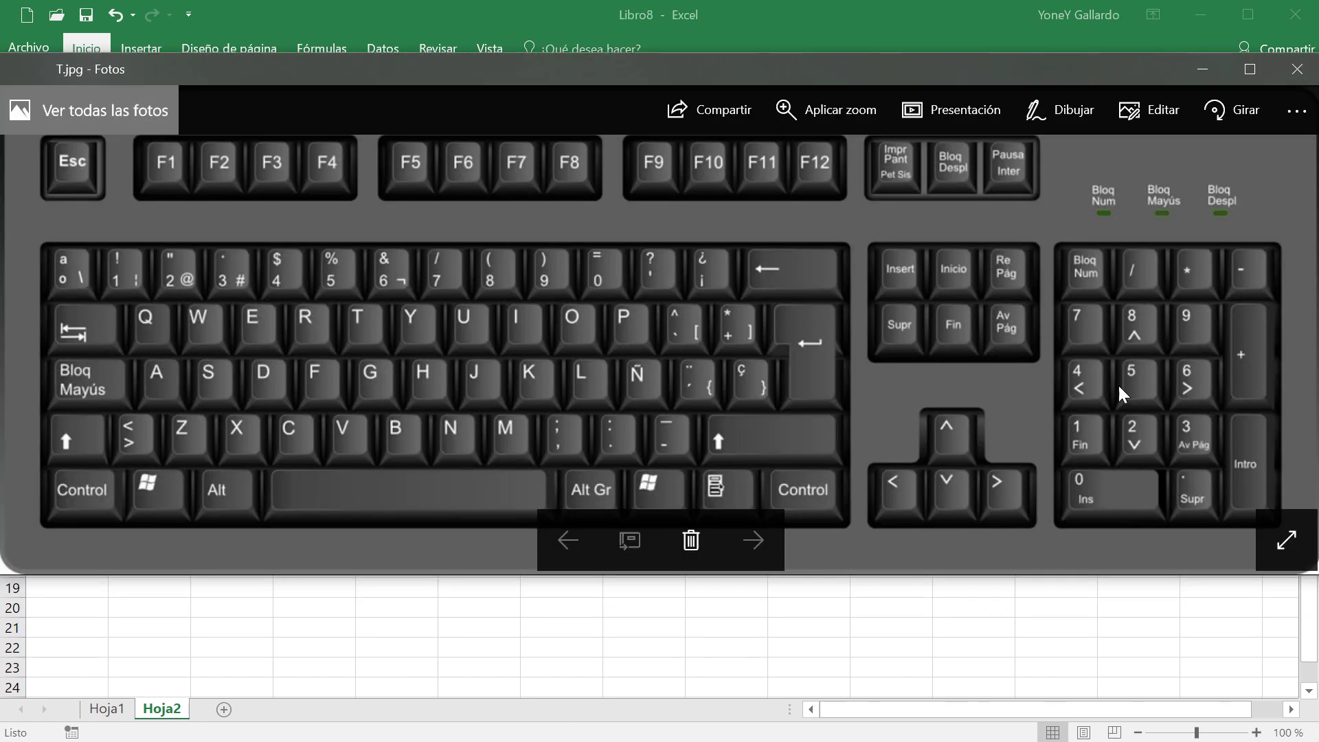
{"action": "left_click", "coordinate": [1203, 76]}
{"action": "left_click", "coordinate": [536, 509]}
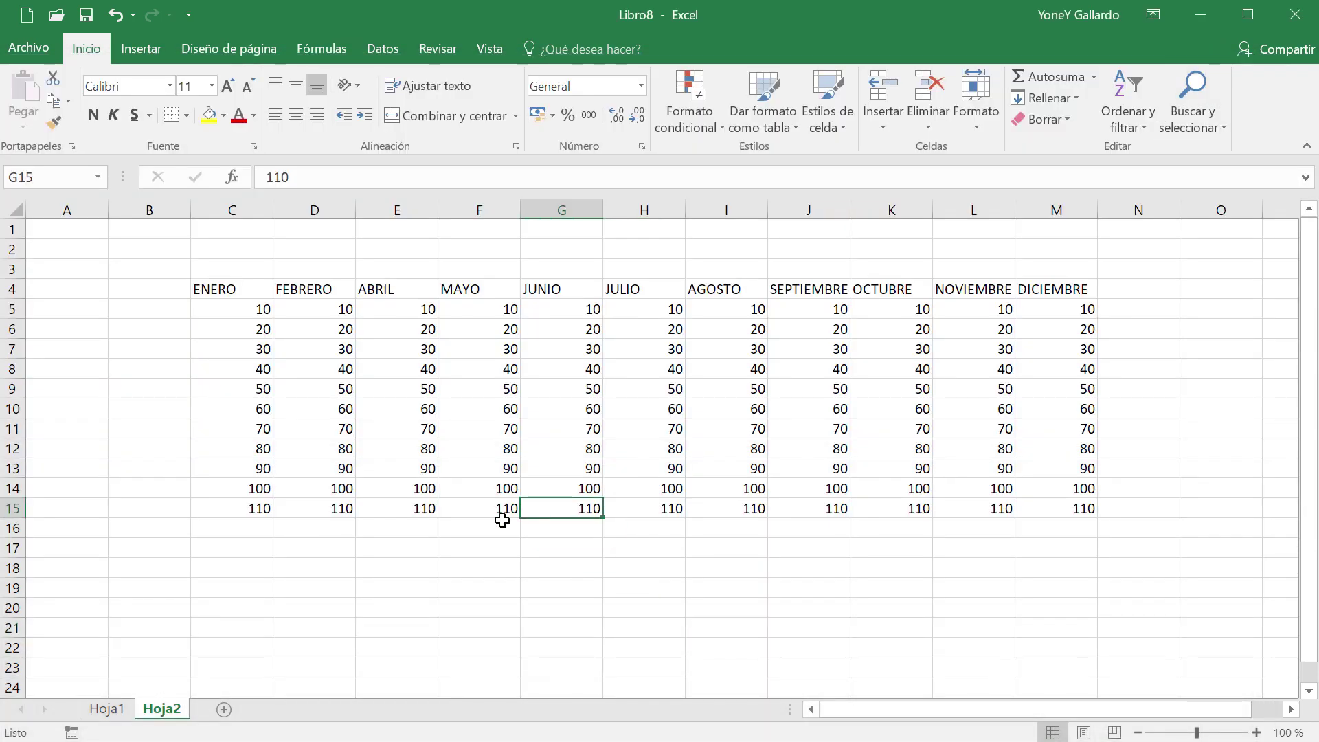
{"action": "left_click", "coordinate": [586, 558]}
{"action": "left_click", "coordinate": [553, 489]}
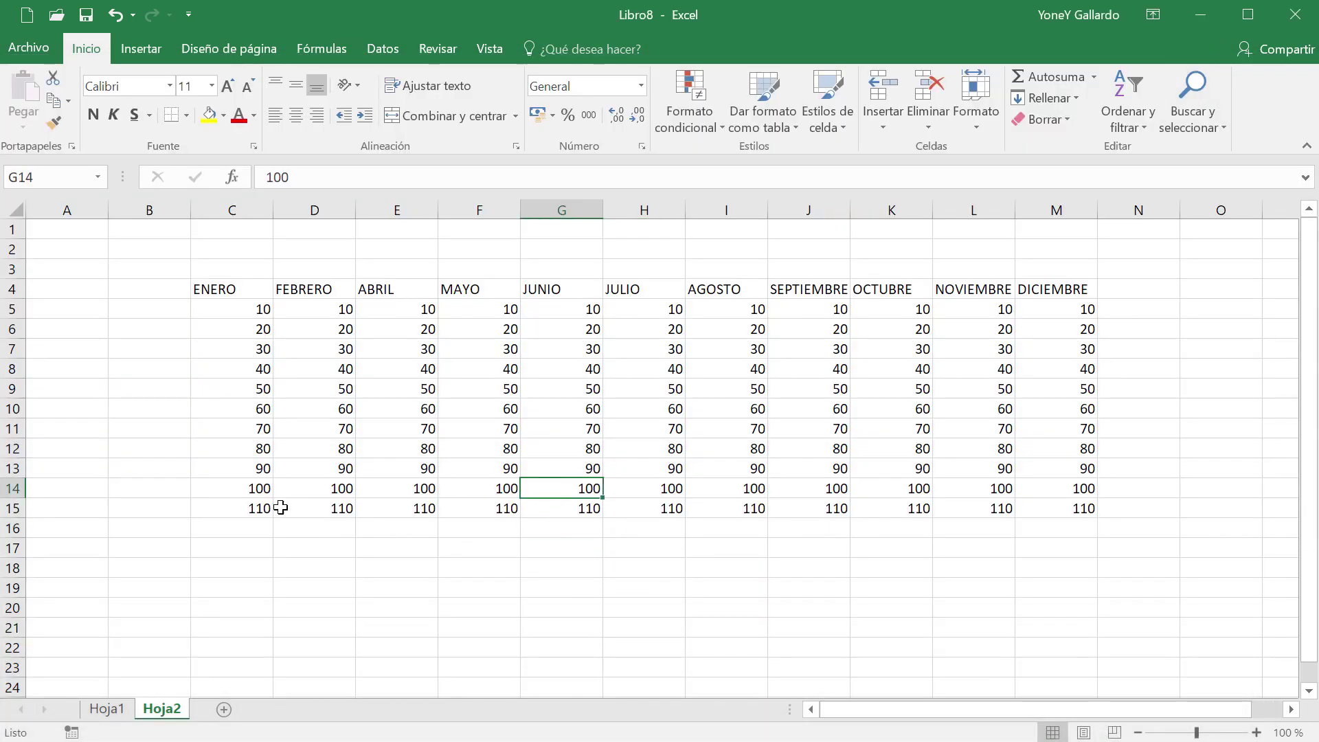
- Look over the alignment, font, border and Número, Moneda and Fecha format options for cell M15 without applying any
{"action": "left_click", "coordinate": [1046, 515]}
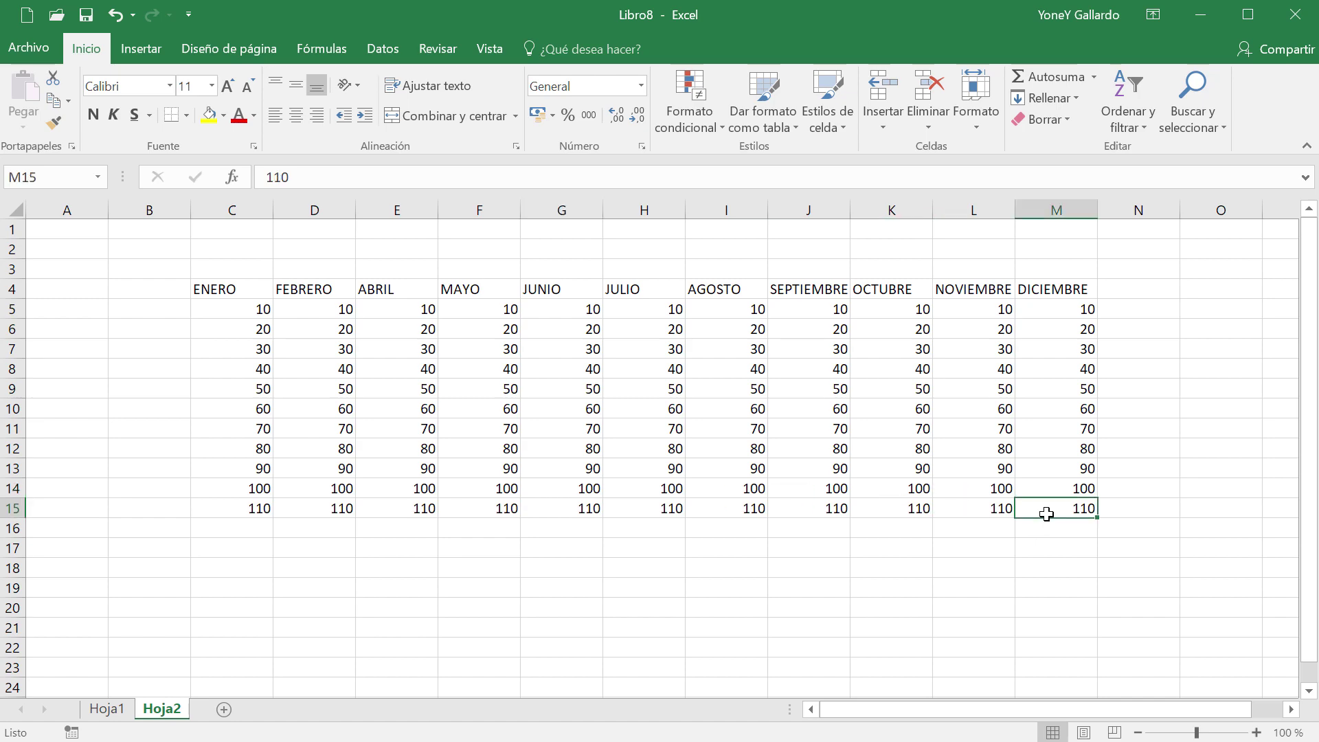
{"action": "key", "text": "ctrl+1"}
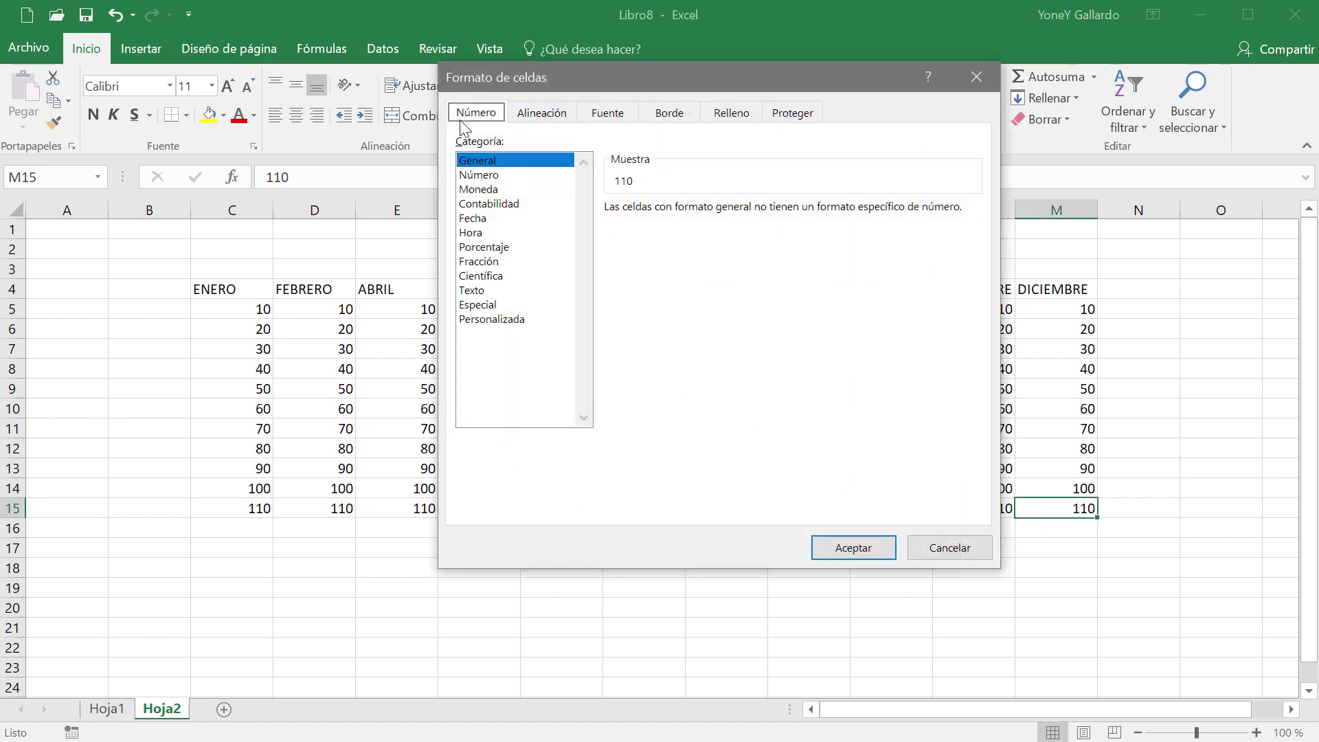
{"action": "left_click", "coordinate": [525, 112]}
{"action": "left_click", "coordinate": [620, 116]}
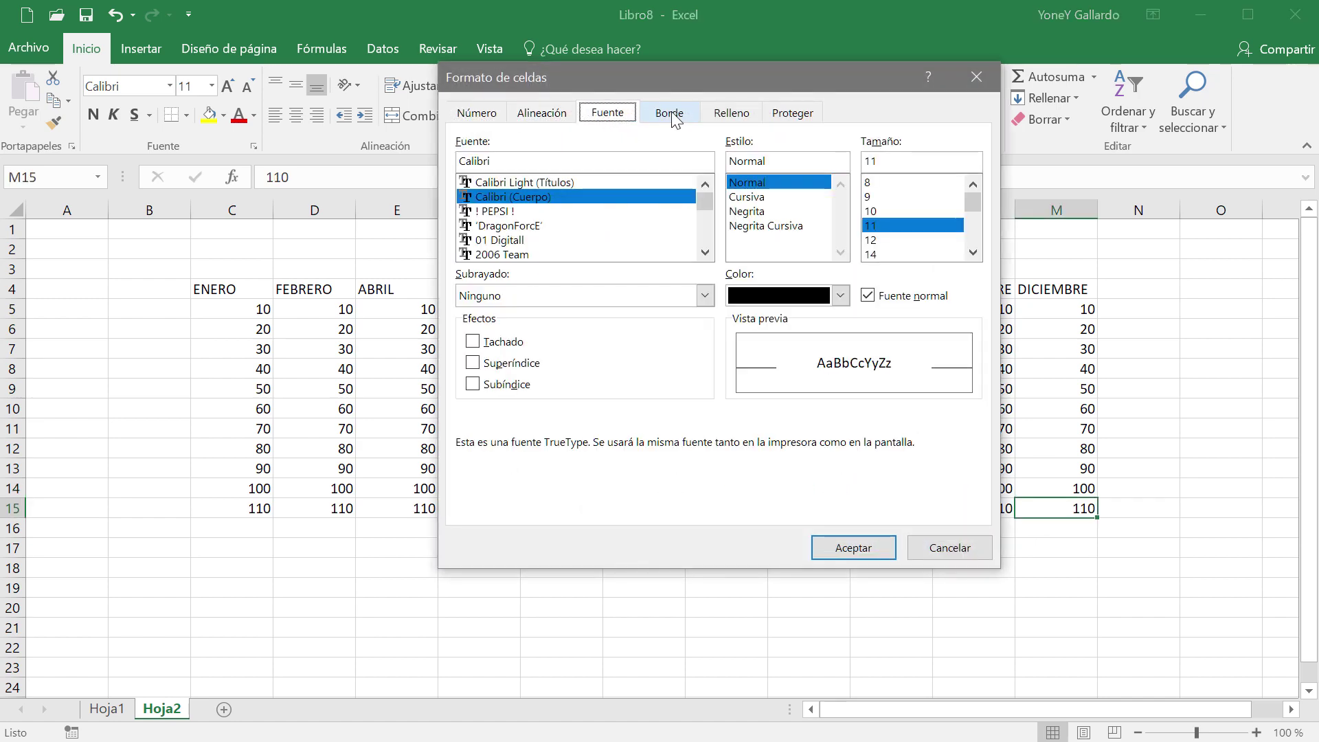
{"action": "left_click", "coordinate": [673, 116]}
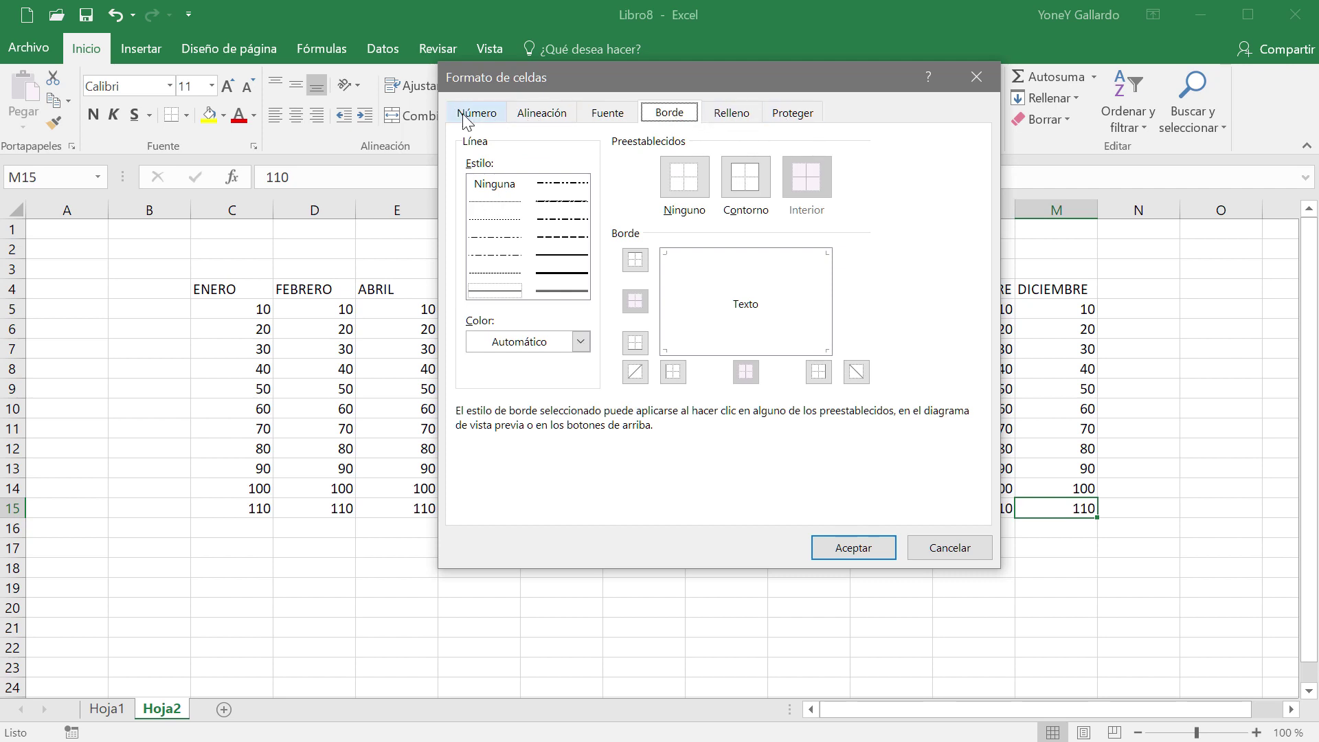
{"action": "left_click", "coordinate": [487, 116]}
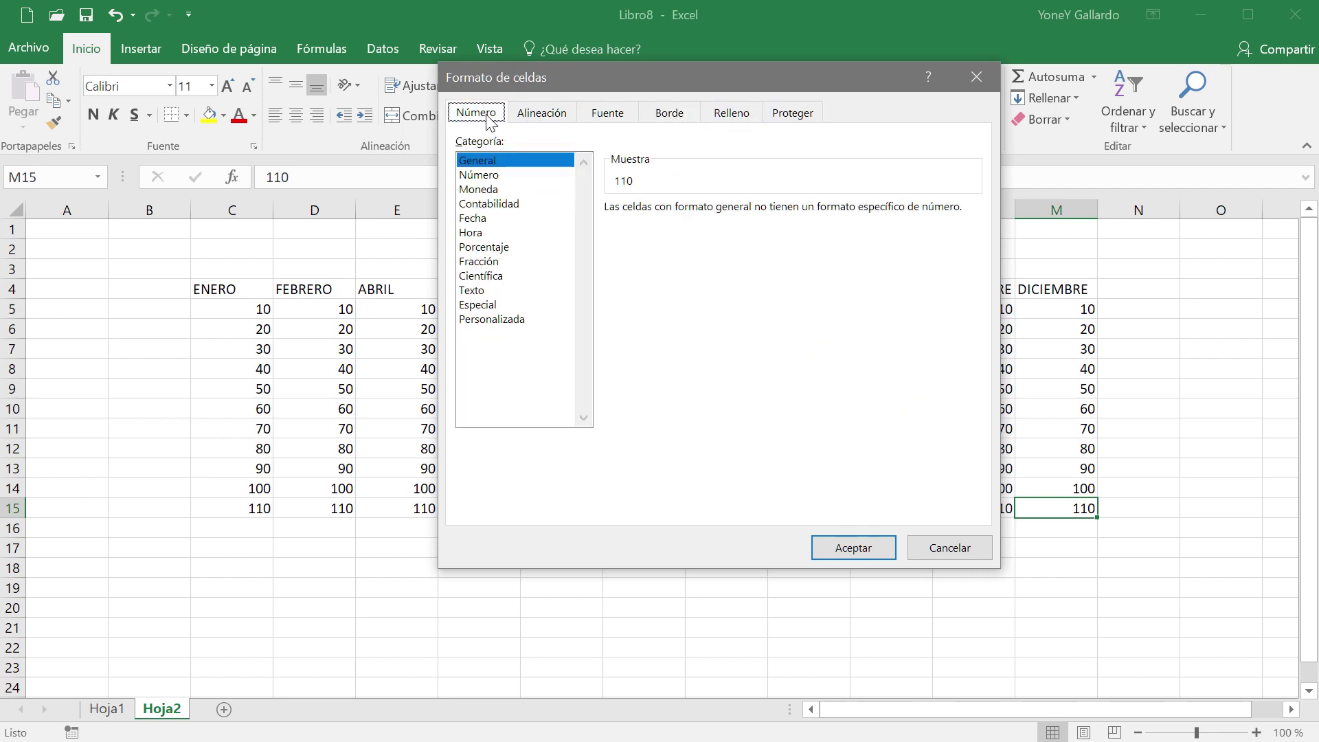
{"action": "left_click", "coordinate": [484, 176]}
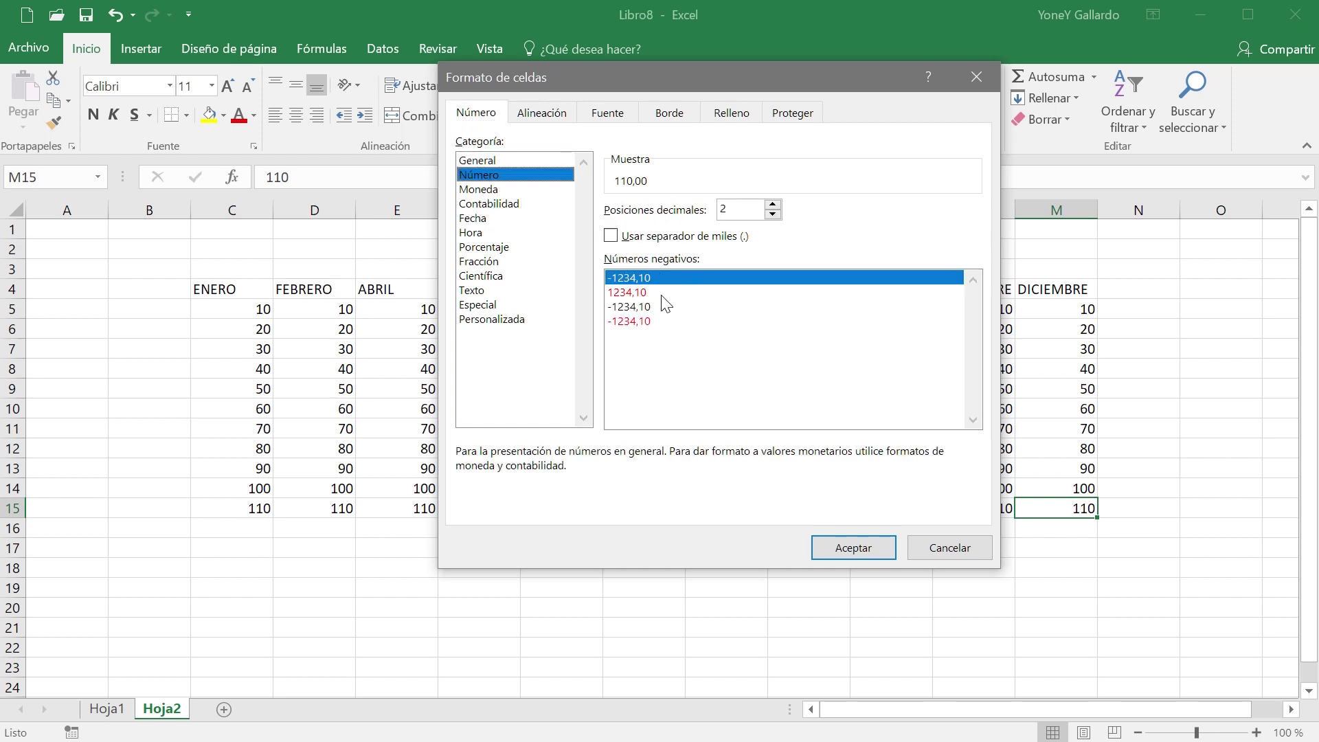
{"action": "left_click", "coordinate": [494, 189]}
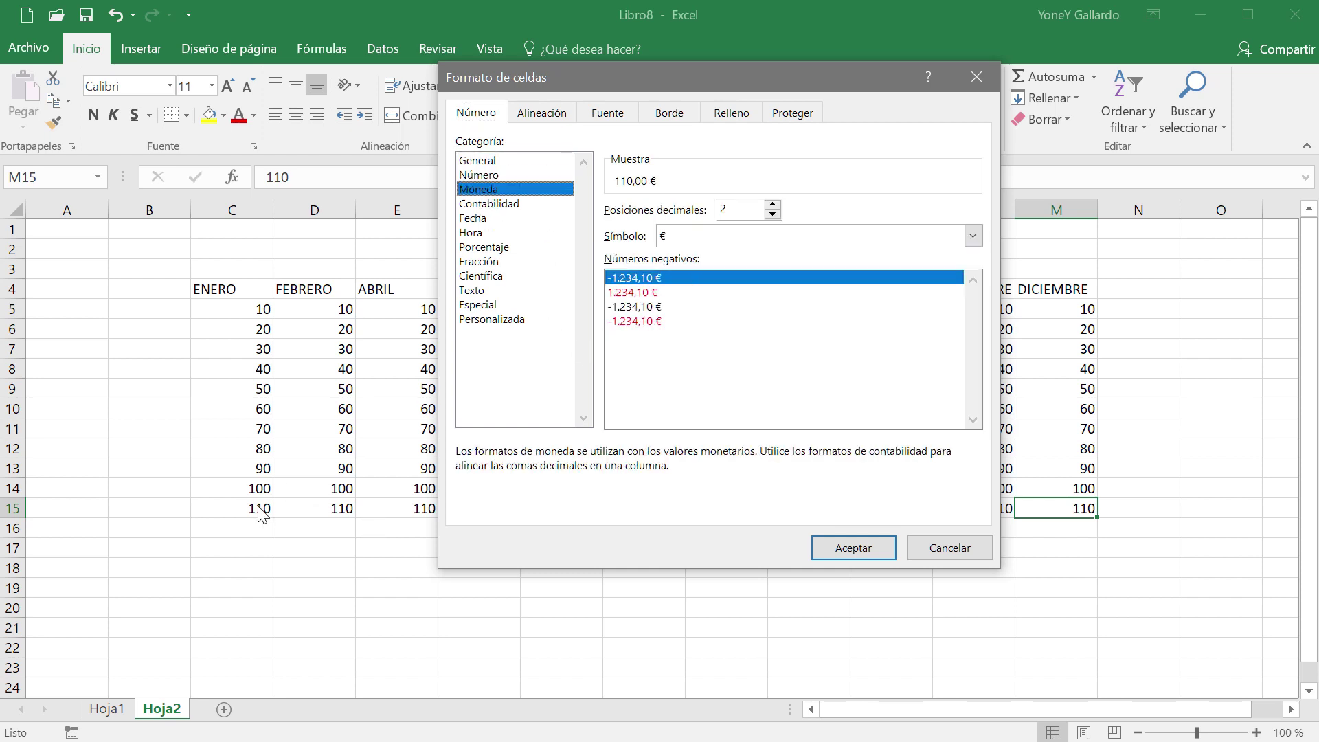
{"action": "left_click", "coordinate": [473, 219]}
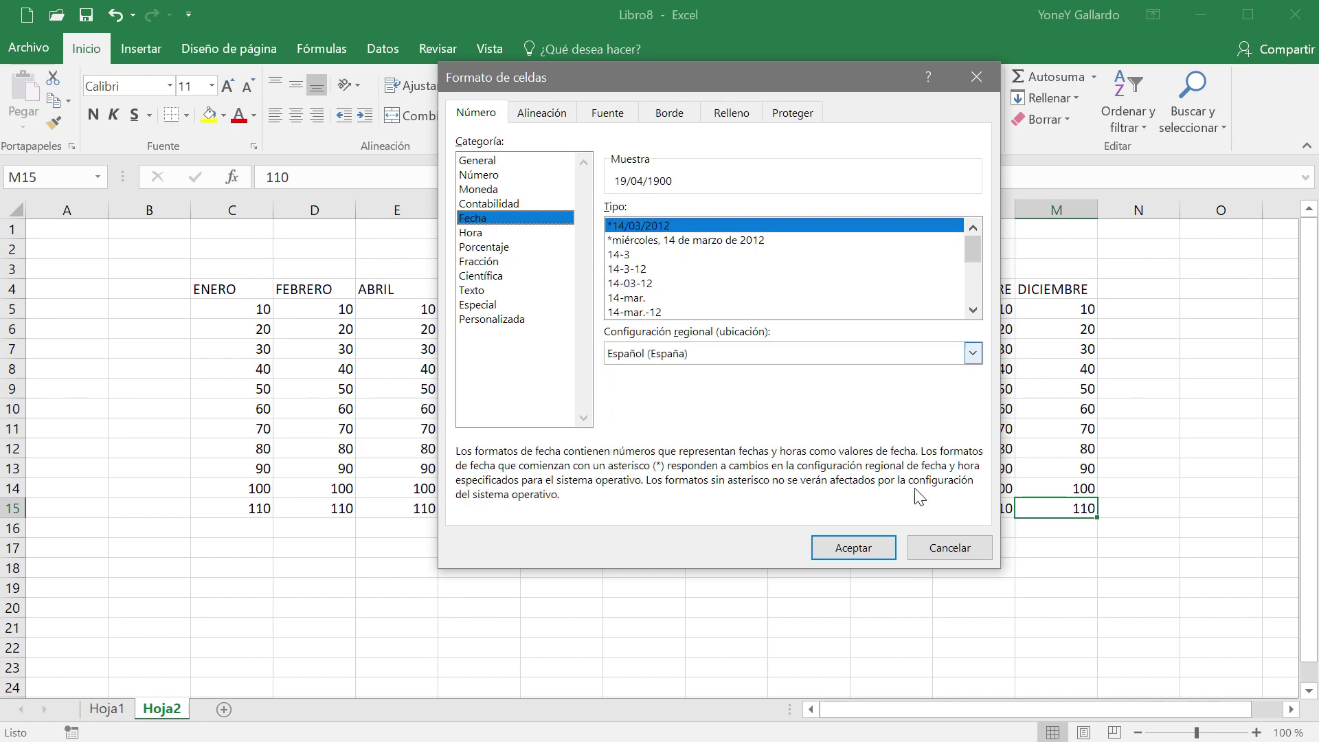
{"action": "left_click", "coordinate": [948, 547]}
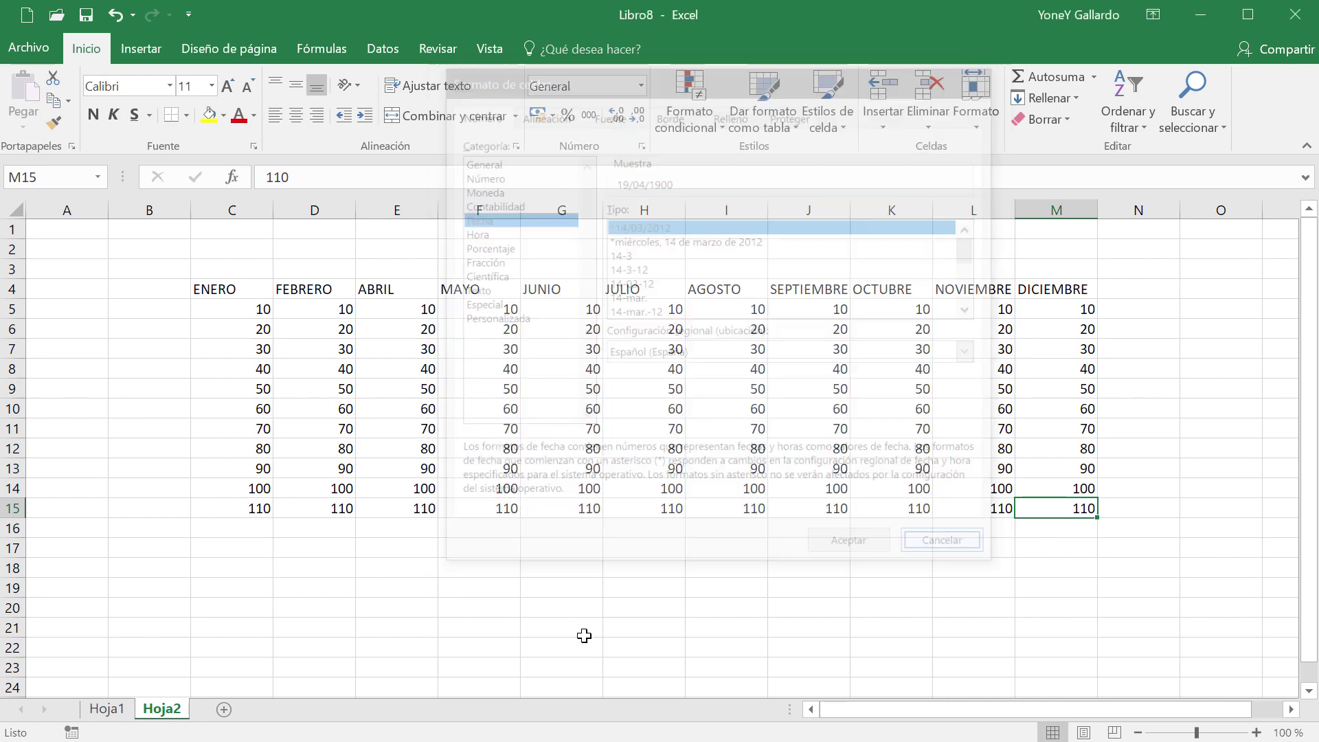
- Enter the label HOJA 1 in cell B4 of the Hoja1 worksheet
{"action": "left_click", "coordinate": [257, 512]}
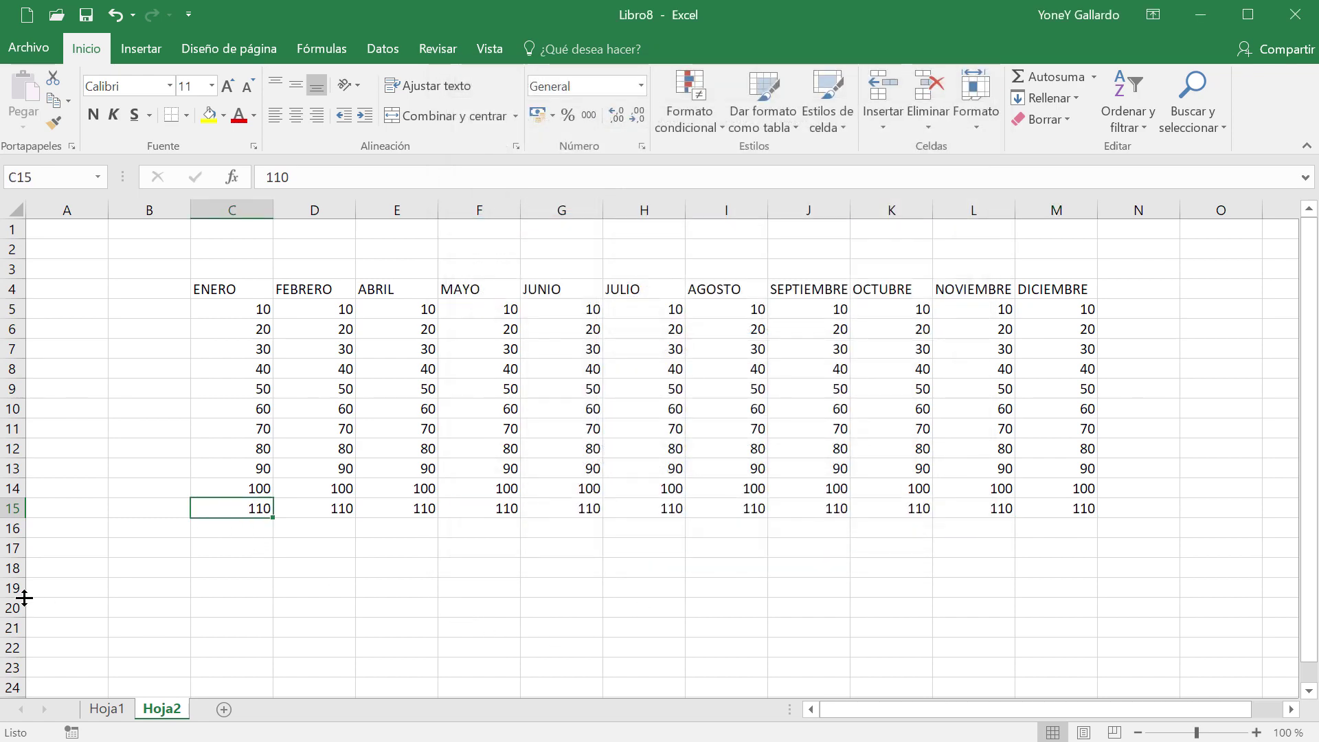
{"action": "left_click", "coordinate": [107, 708]}
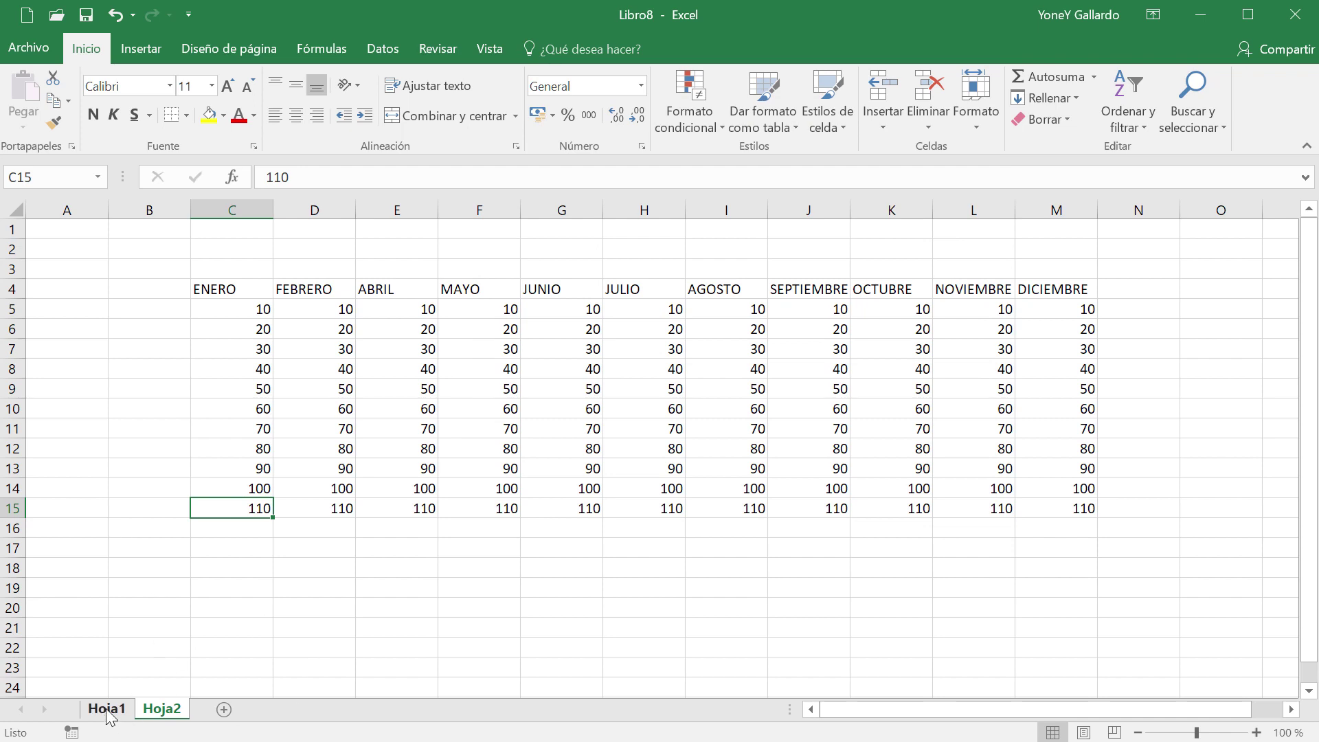
{"action": "left_click", "coordinate": [217, 328]}
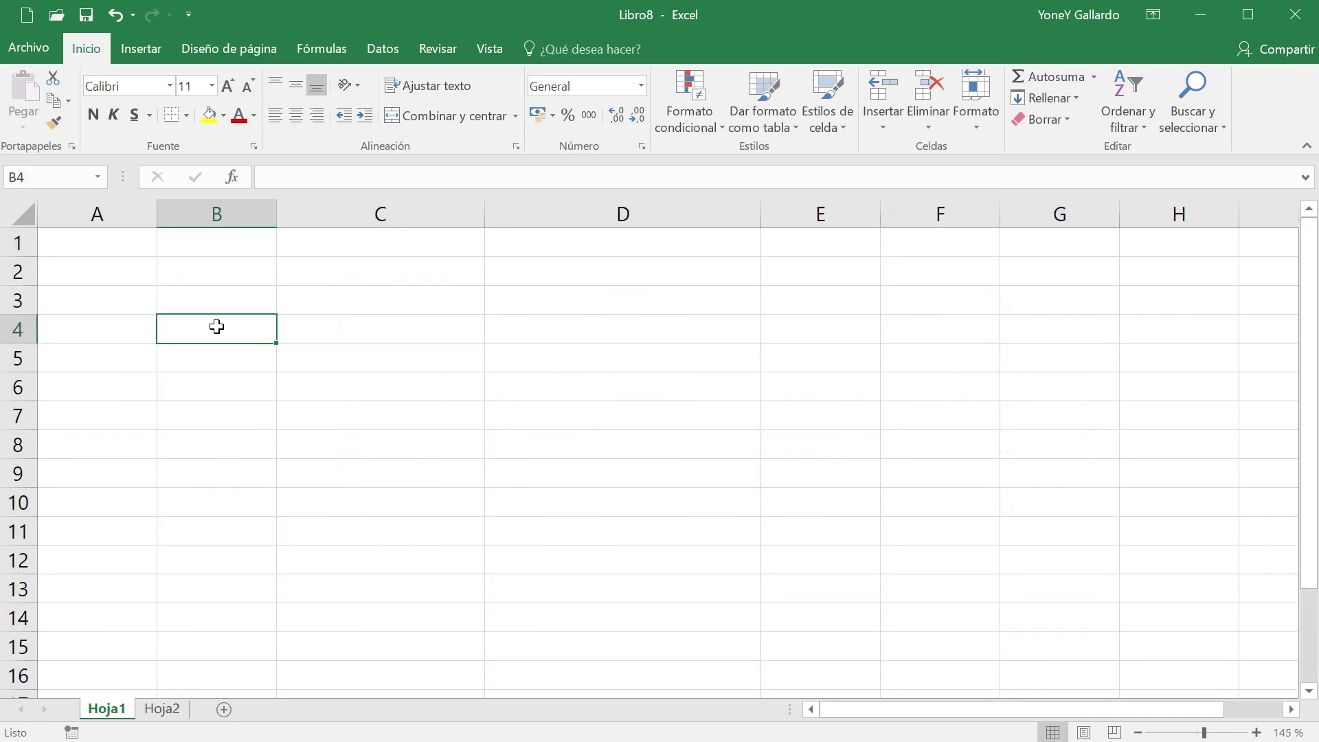
{"action": "type", "text": "H"}
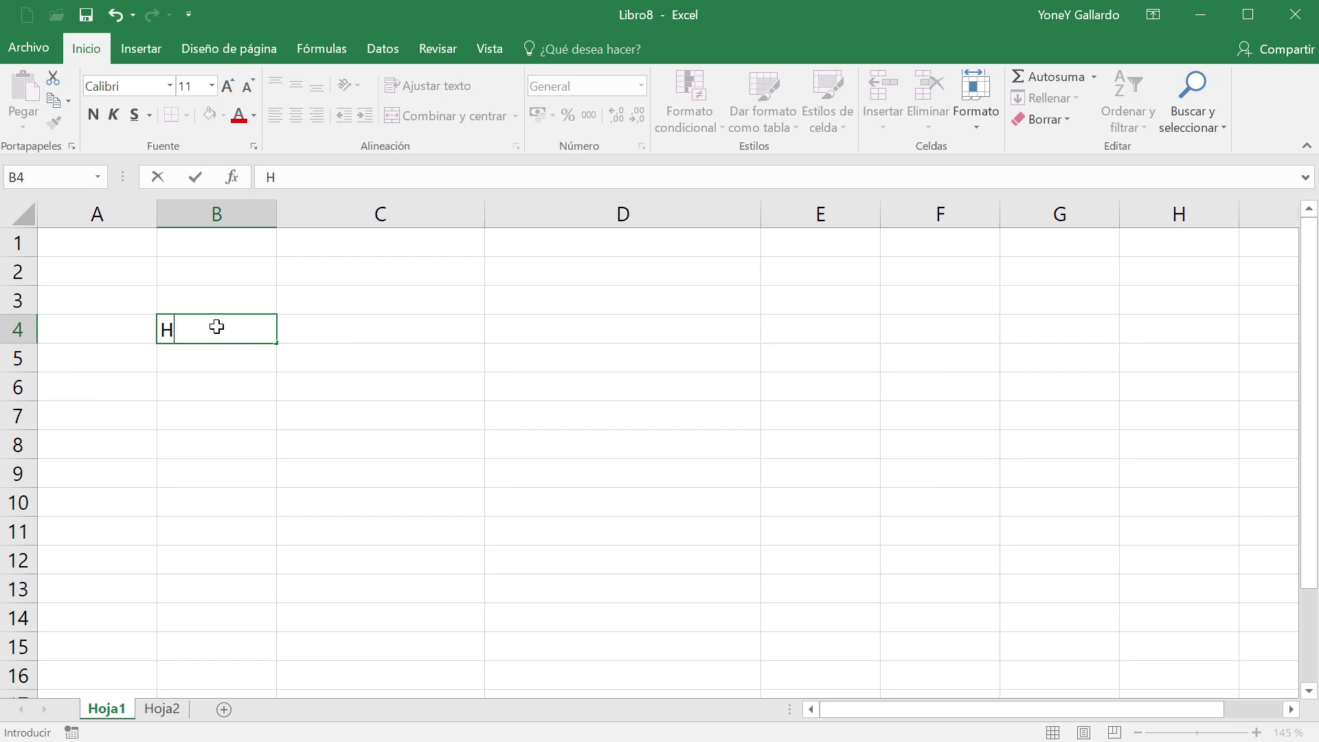
{"action": "type", "text": "OJA 1"}
{"action": "key", "text": "Return"}
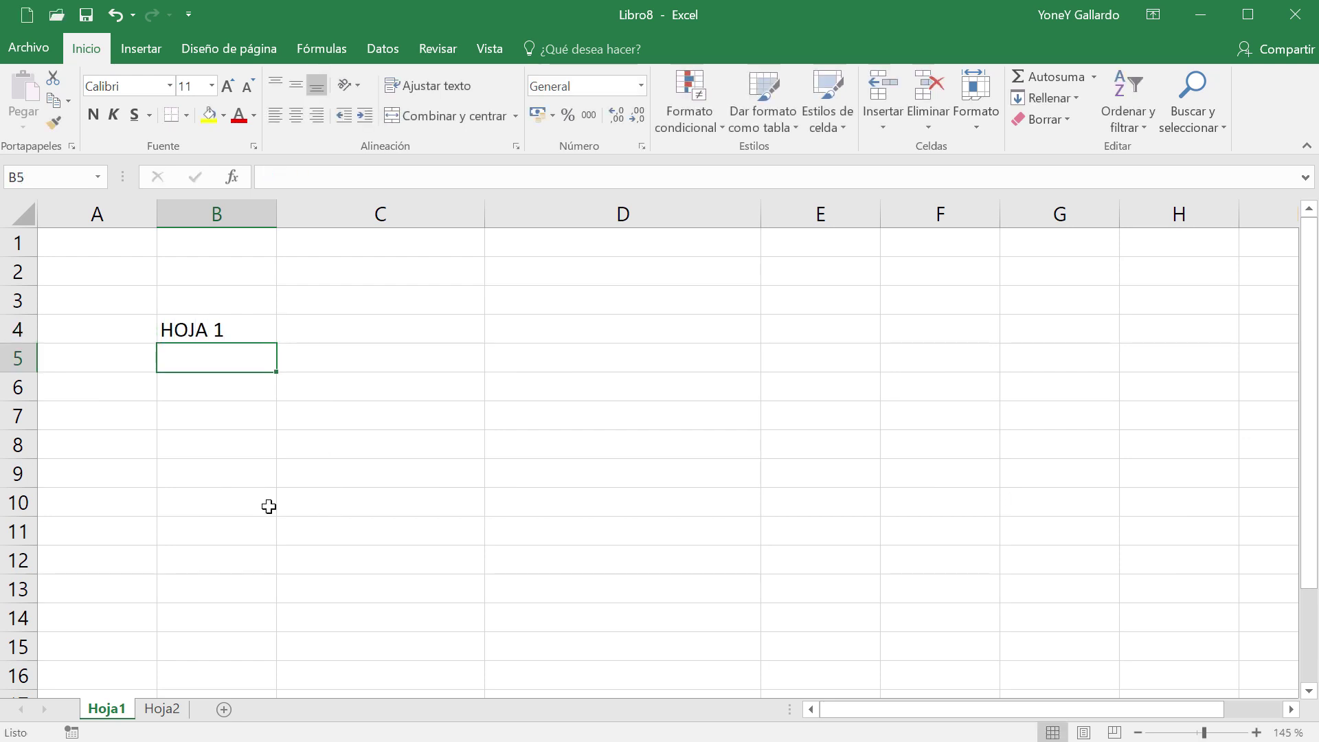
- From Hoja2, insert a new worksheet and enter the label HOJA 3 in its cell C10
{"action": "left_click", "coordinate": [165, 708]}
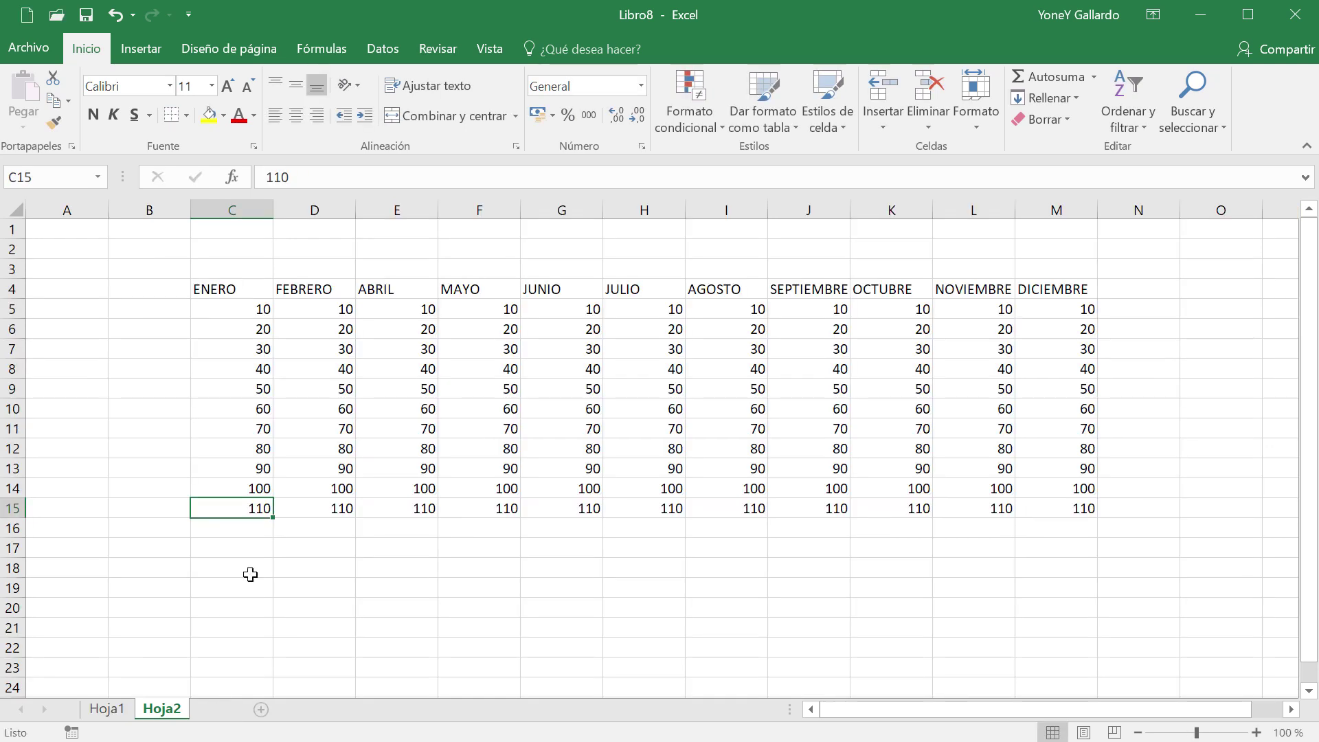
{"action": "key", "text": "shift+F11"}
{"action": "left_click", "coordinate": [231, 410]}
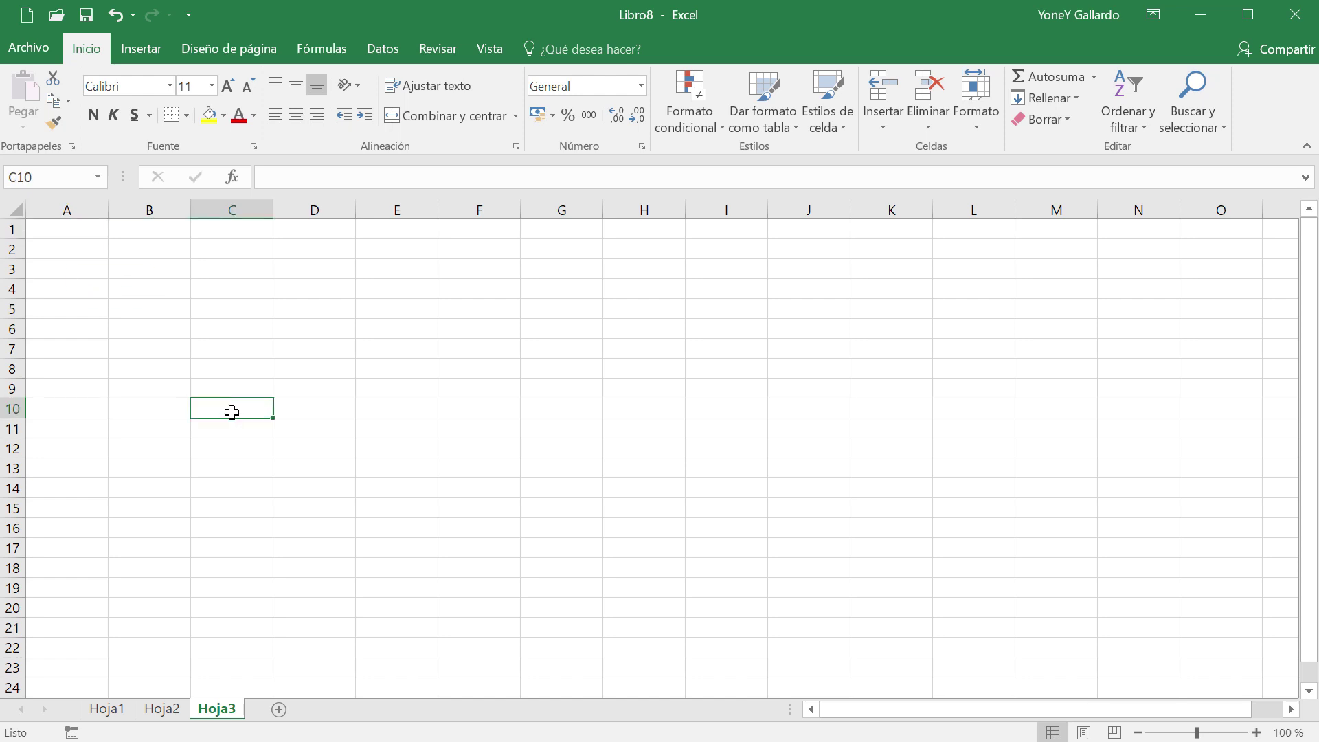
{"action": "type", "text": "HOJA 3"}
{"action": "key", "text": "Return"}
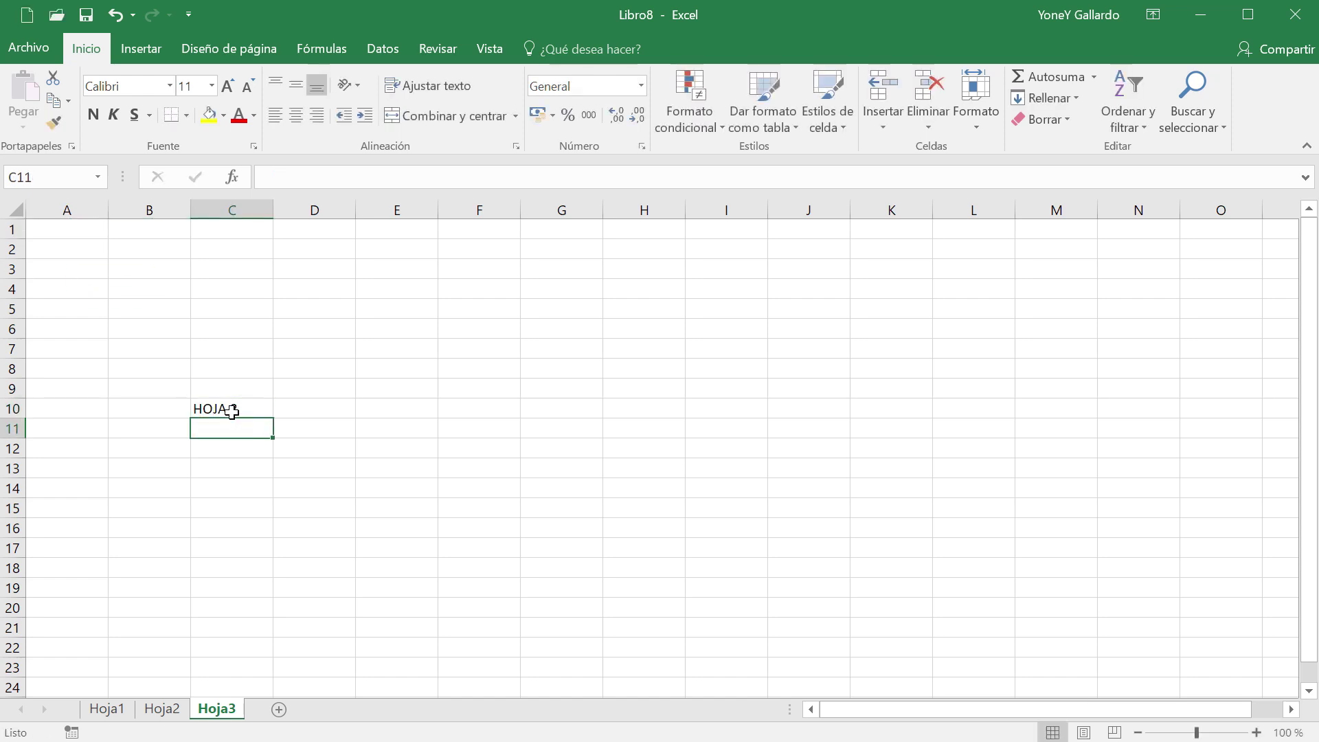
- Add another worksheet after Hoja3 and enter the label HOJA 4 in its cell E17
{"action": "left_click", "coordinate": [275, 709]}
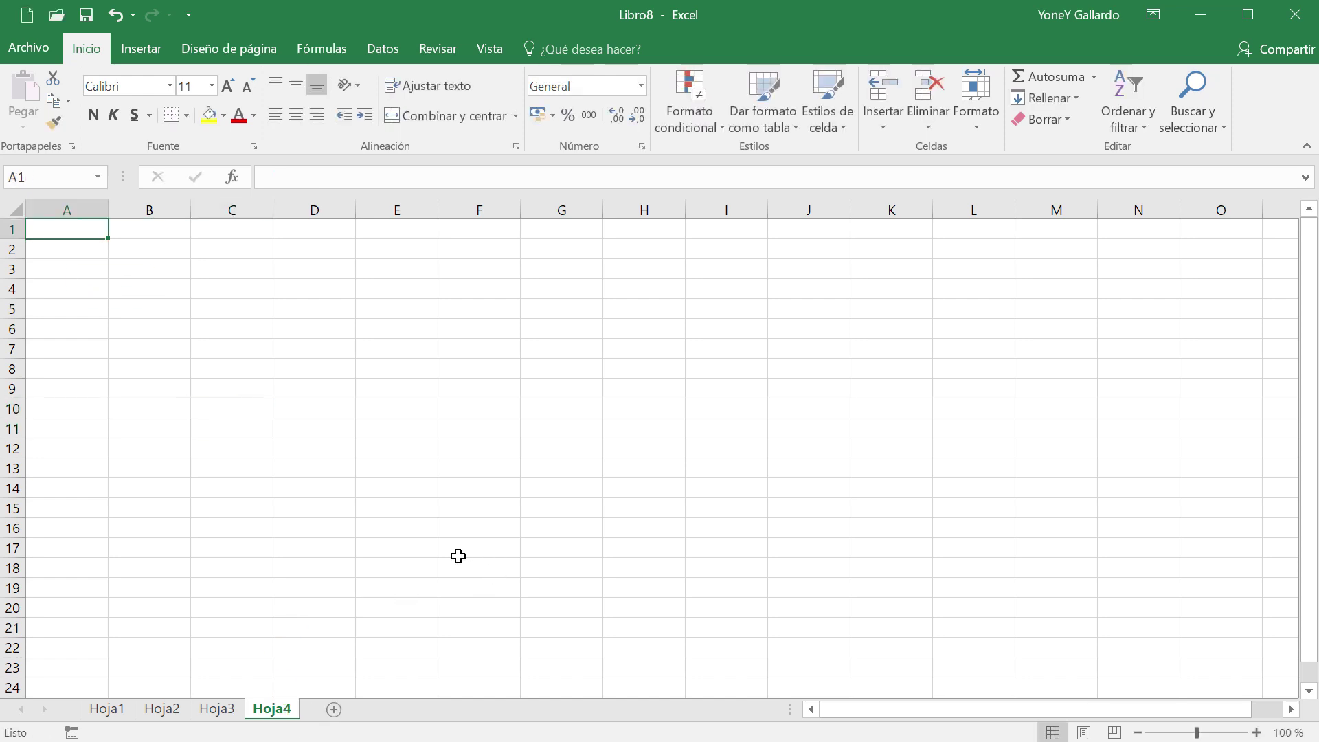
{"action": "left_click", "coordinate": [406, 546]}
{"action": "type", "text": "HOJA 4"}
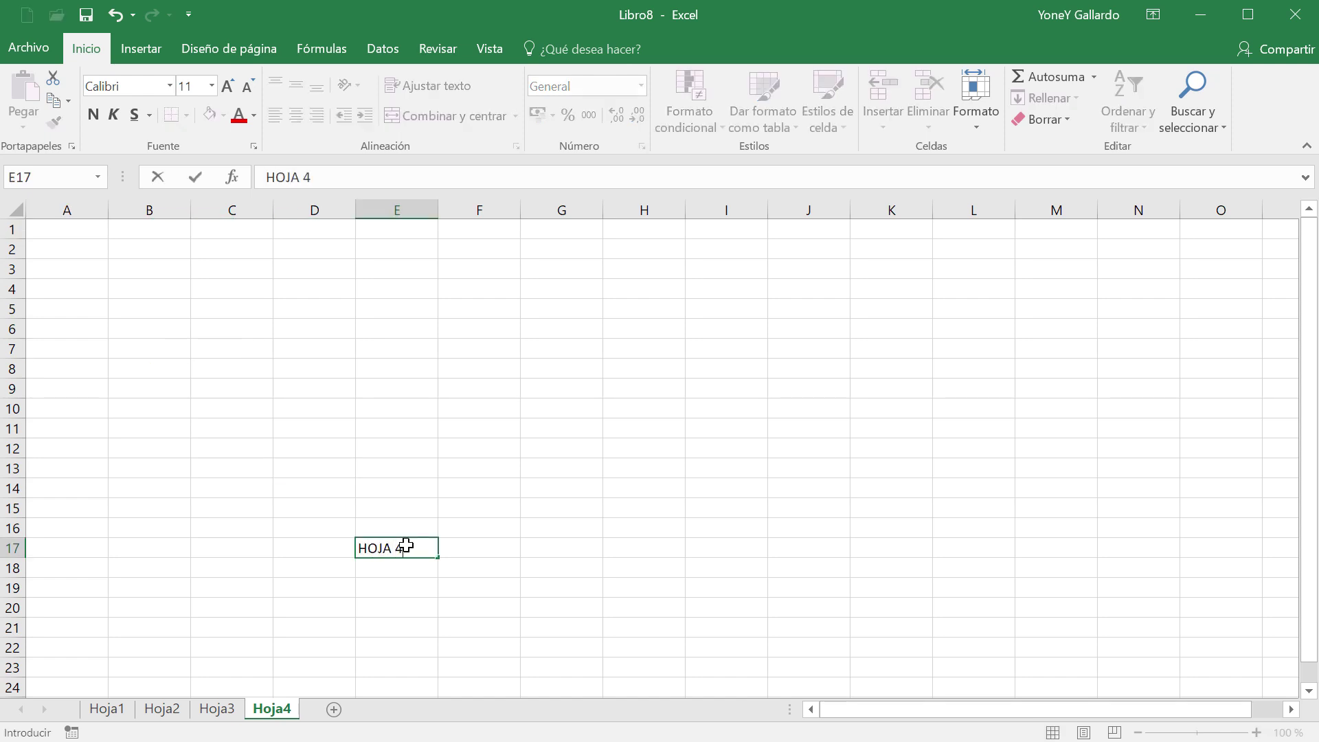
{"action": "key", "text": "Return"}
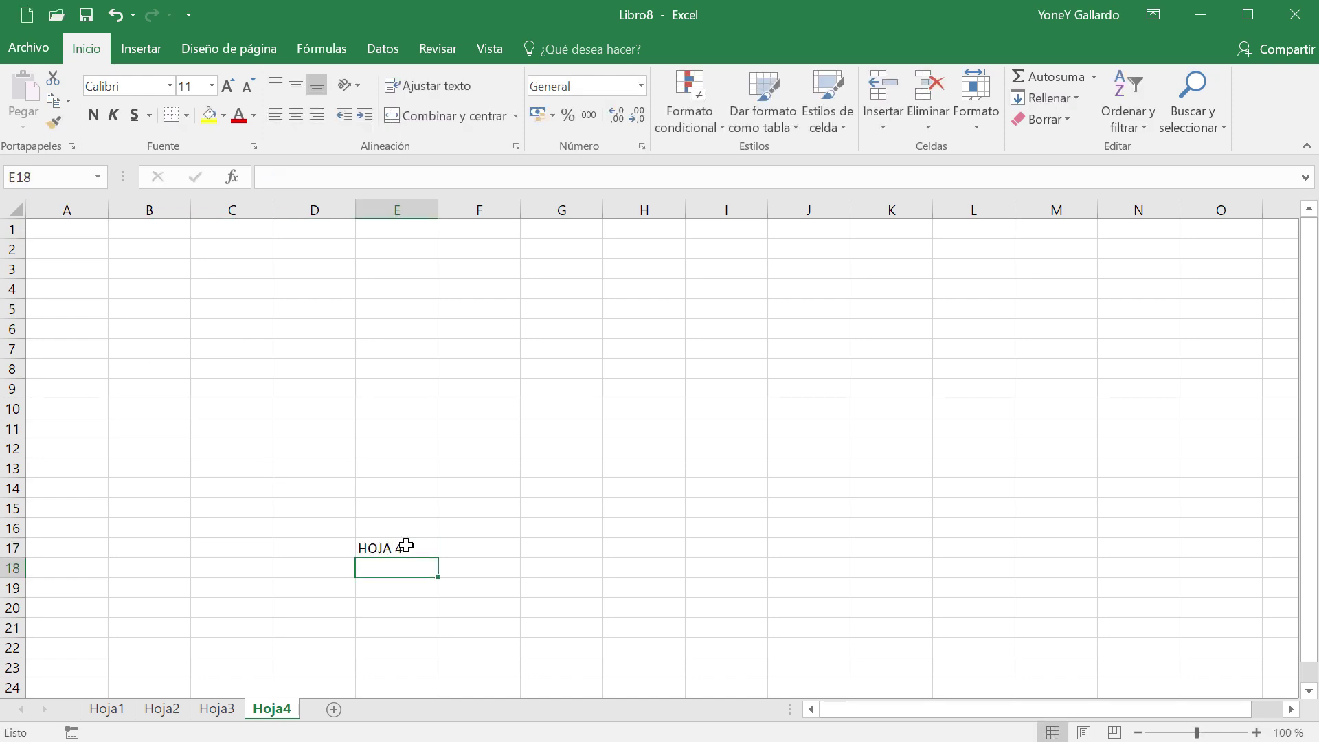
- Go back through the Hoja3 and Hoja2 worksheets to Hoja1
{"action": "left_click", "coordinate": [213, 711]}
{"action": "left_click", "coordinate": [161, 711]}
{"action": "left_click", "coordinate": [110, 711]}
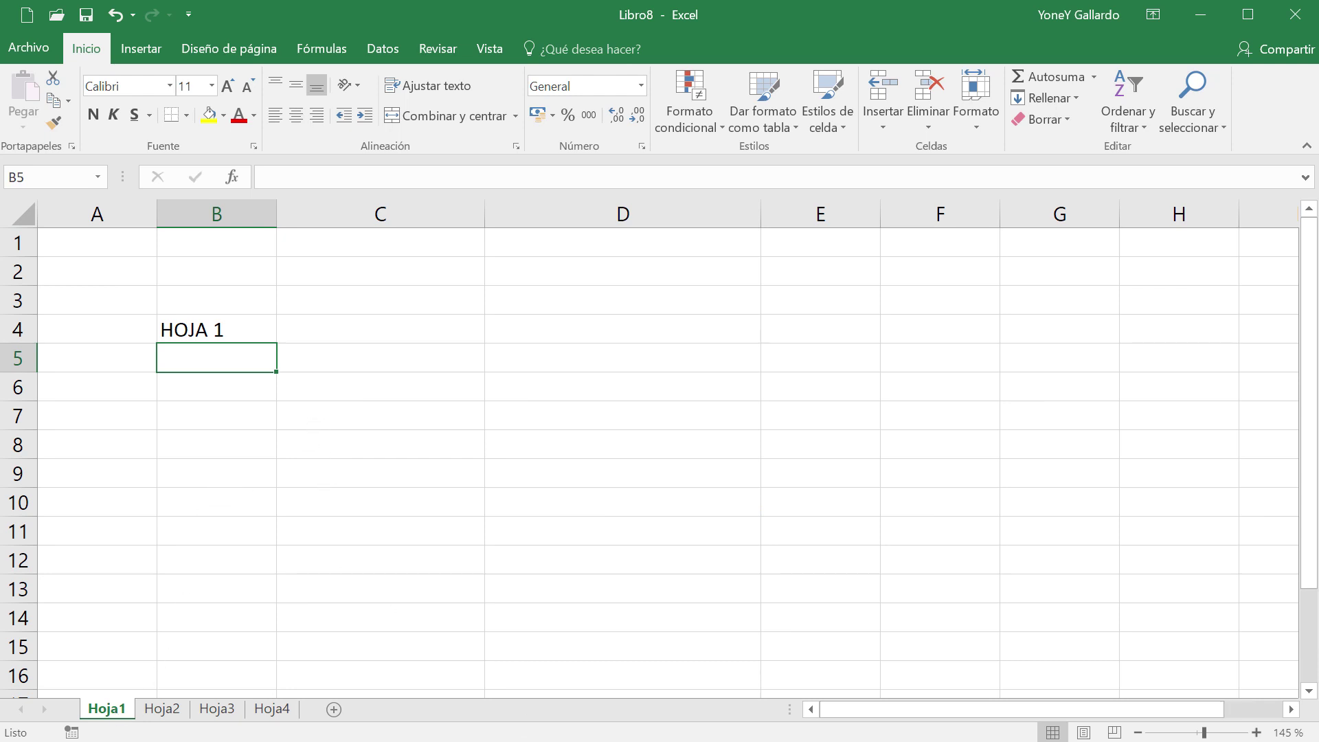
- Consult the keyboard picture in Photos, and from cell B4 of Hoja1 move forward sheet by sheet to Hoja4
{"action": "key", "text": "alt+Tab"}
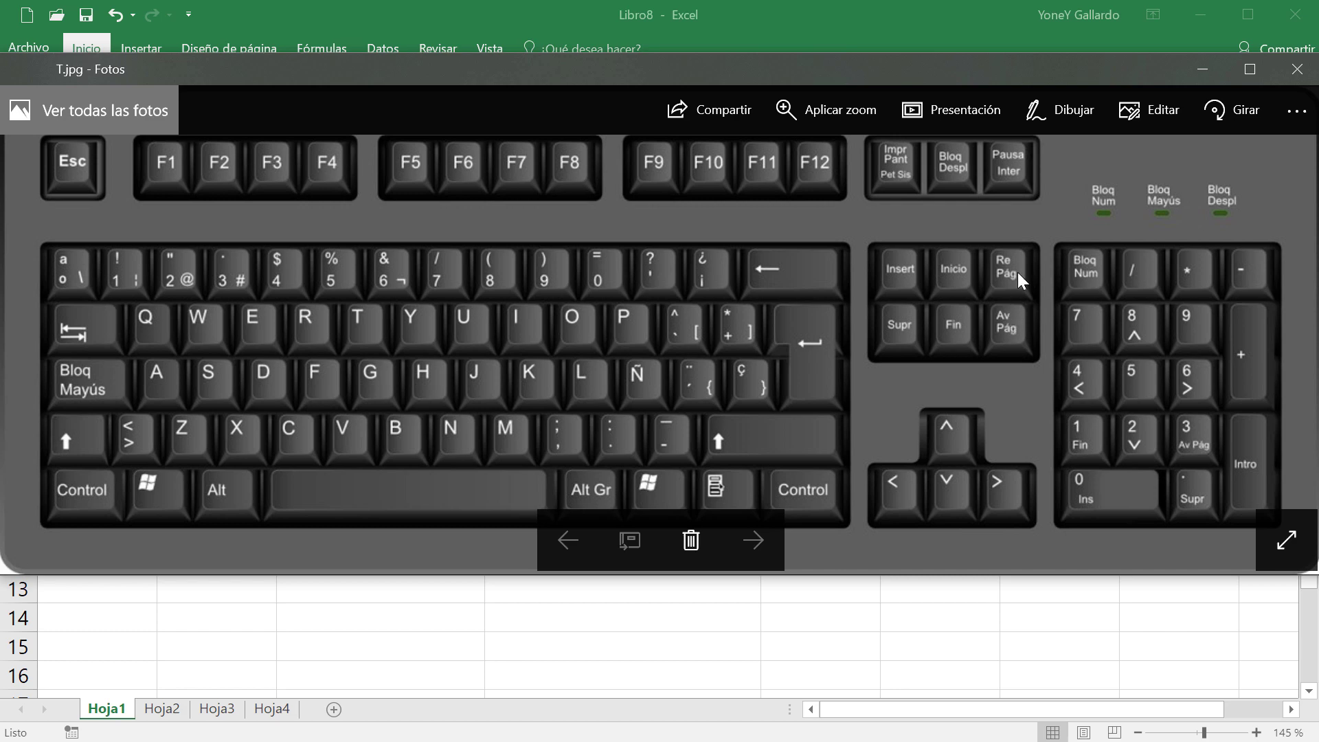
{"action": "left_click", "coordinate": [1202, 69]}
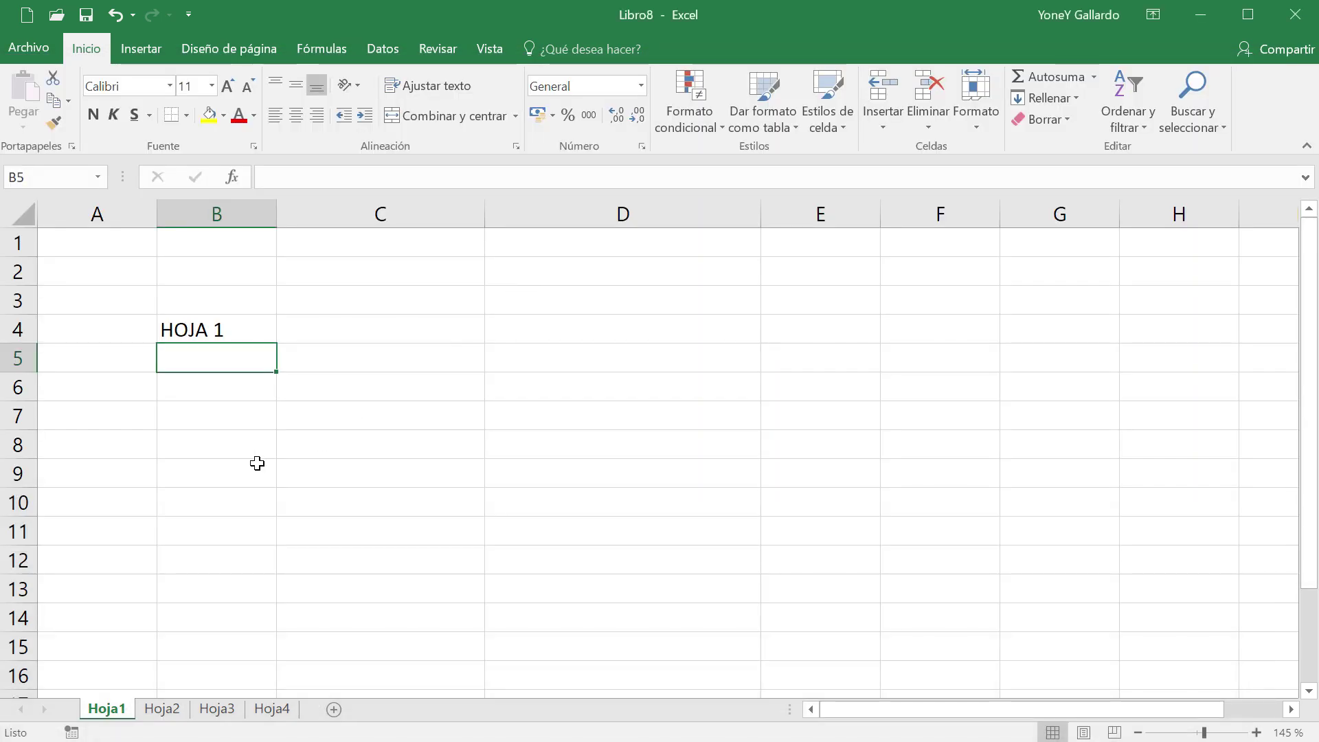
{"action": "left_click", "coordinate": [207, 333]}
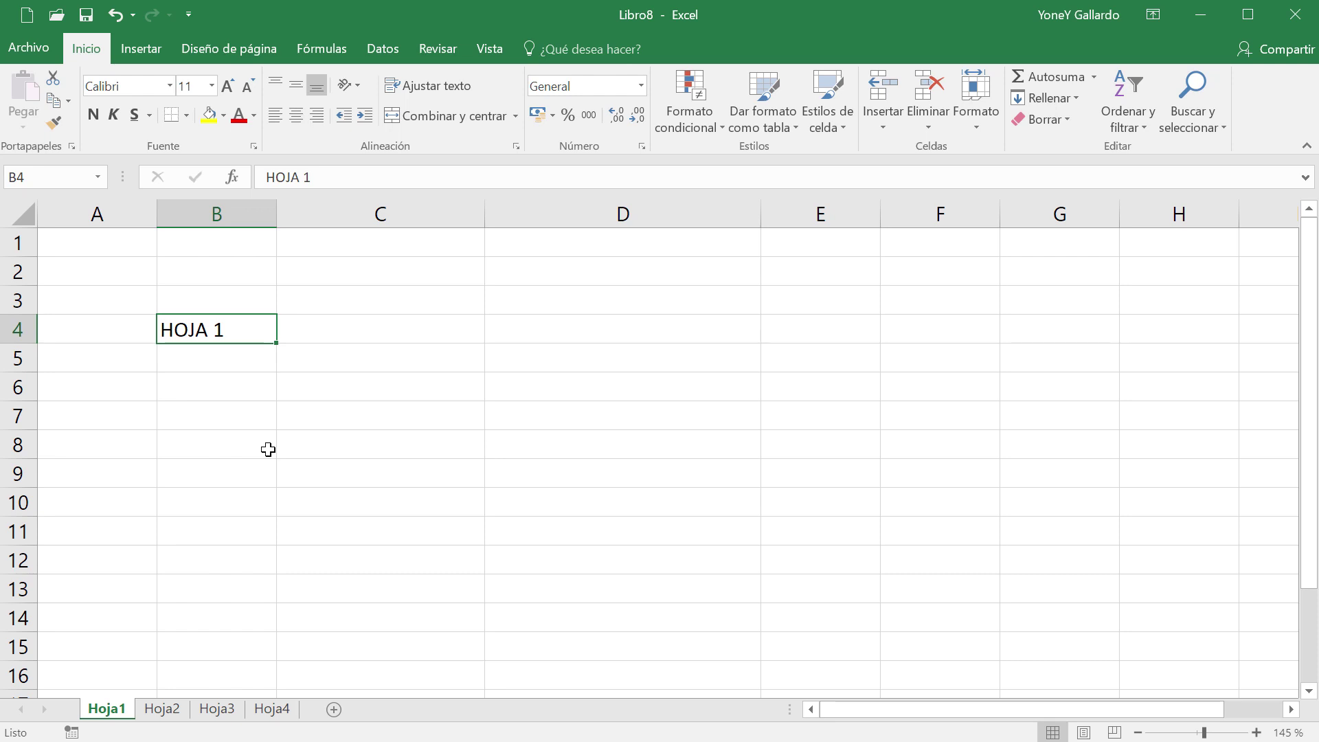
{"action": "key", "text": "ctrl+Page_Down"}
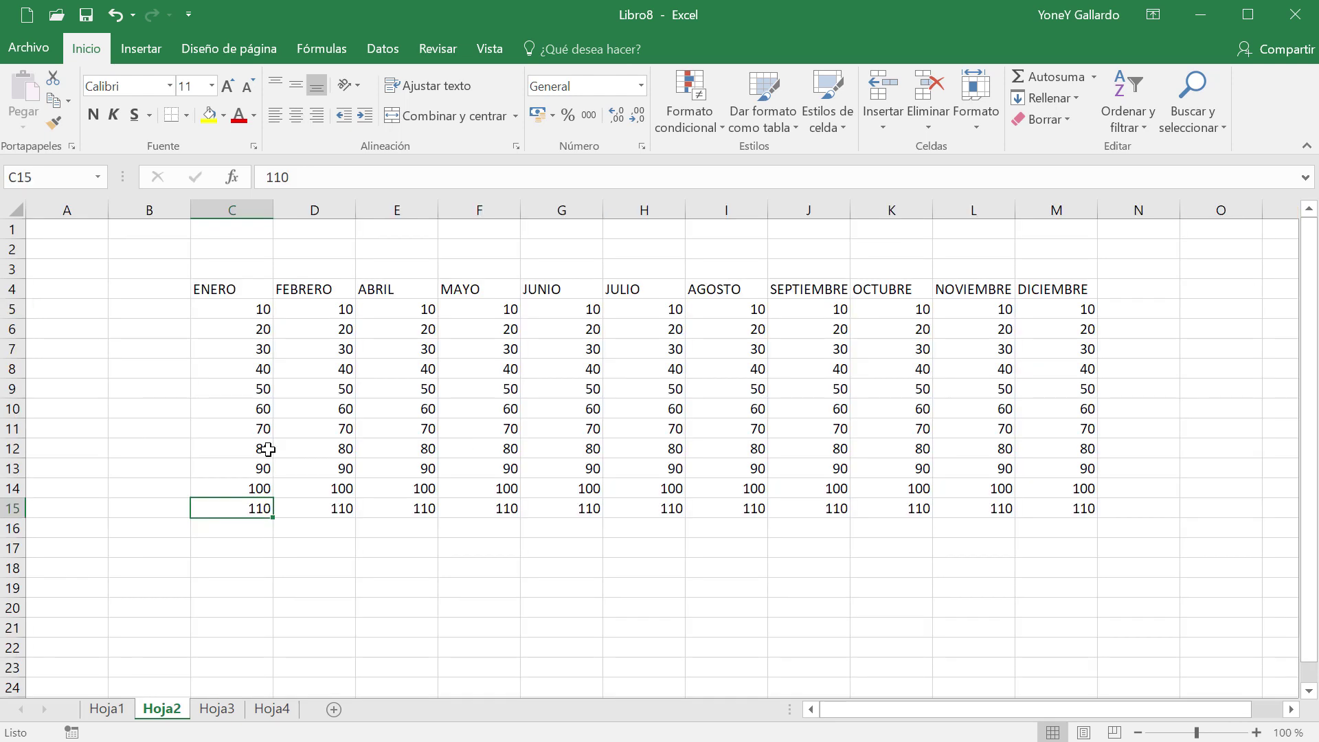
{"action": "key", "text": "ctrl+Page_Down"}
{"action": "key", "text": "ctrl+Page_Down"}
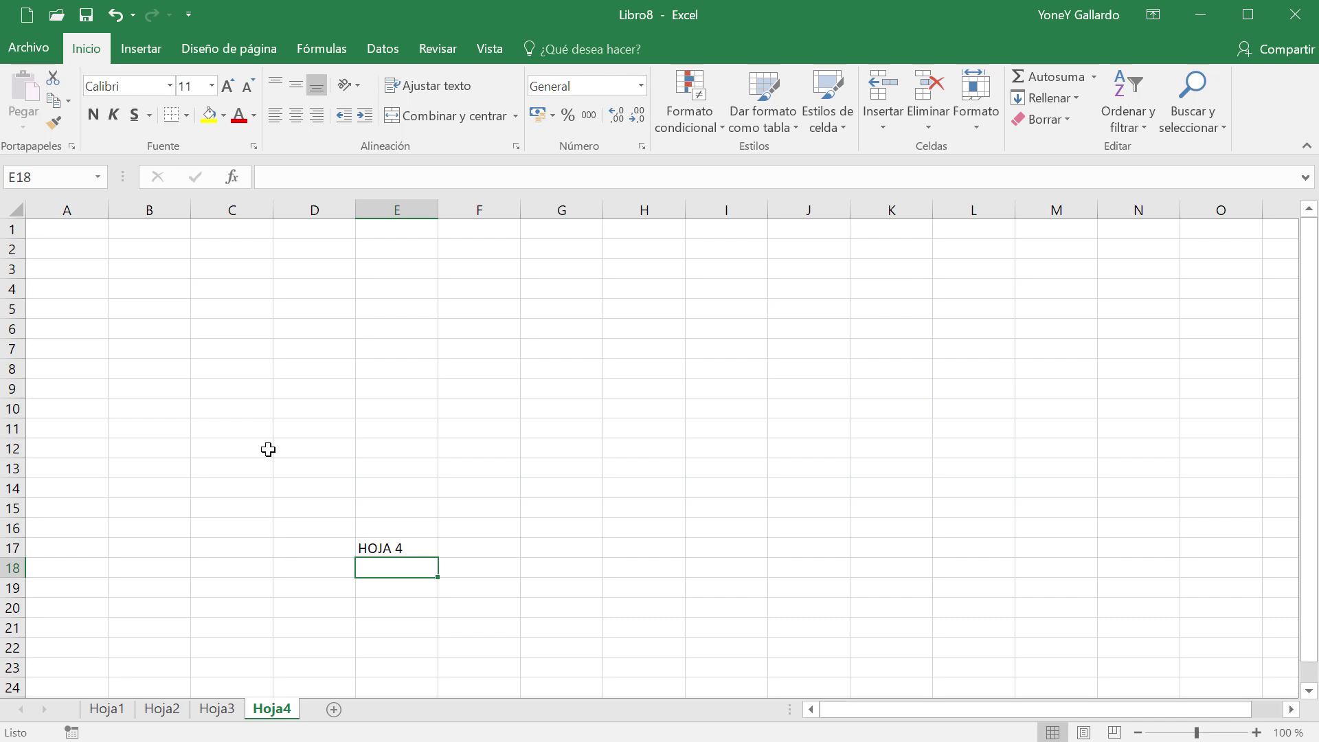
- Go back sheet by sheet from Hoja4 to Hoja1, then move forward to Hoja2 and select cell F14
{"action": "key", "text": "ctrl+Page_Up"}
{"action": "key", "text": "ctrl+Page_Up"}
{"action": "key", "text": "ctrl+Page_Up"}
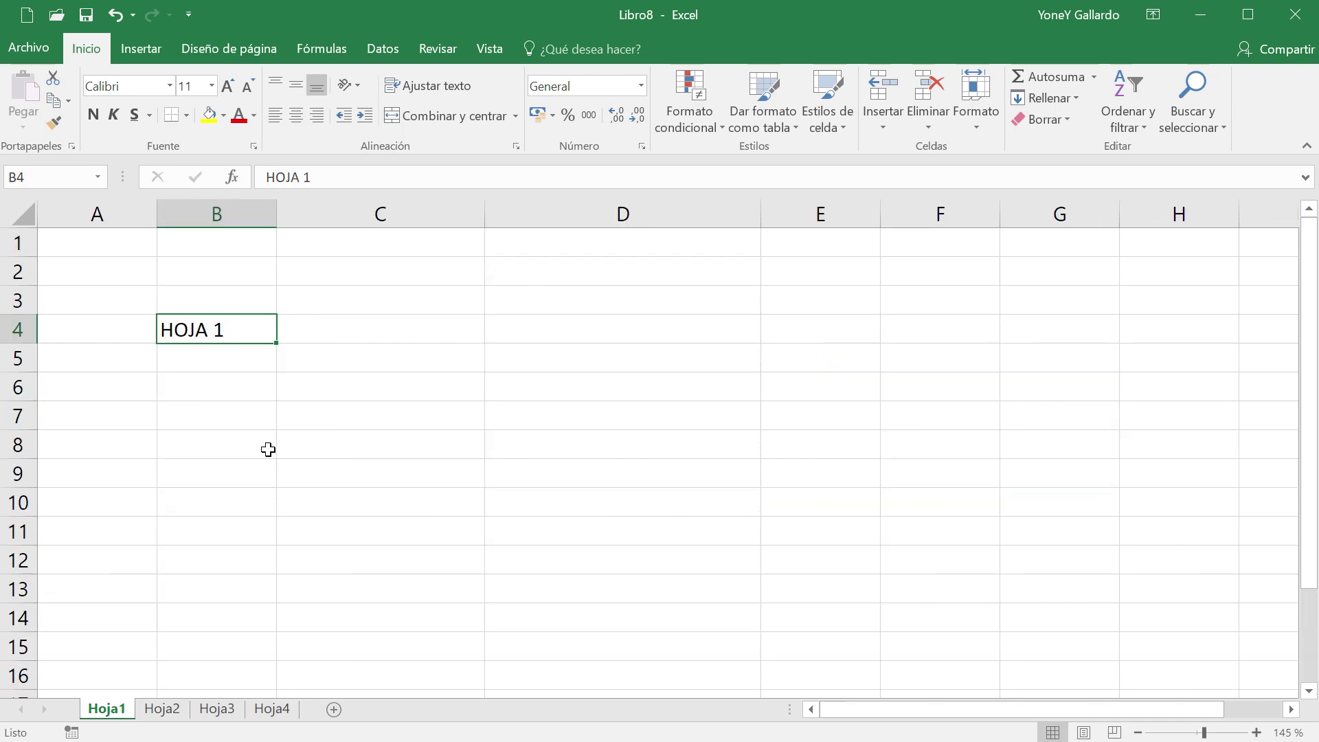
{"action": "key", "text": "ctrl+Page_Down"}
{"action": "left_click", "coordinate": [359, 544]}
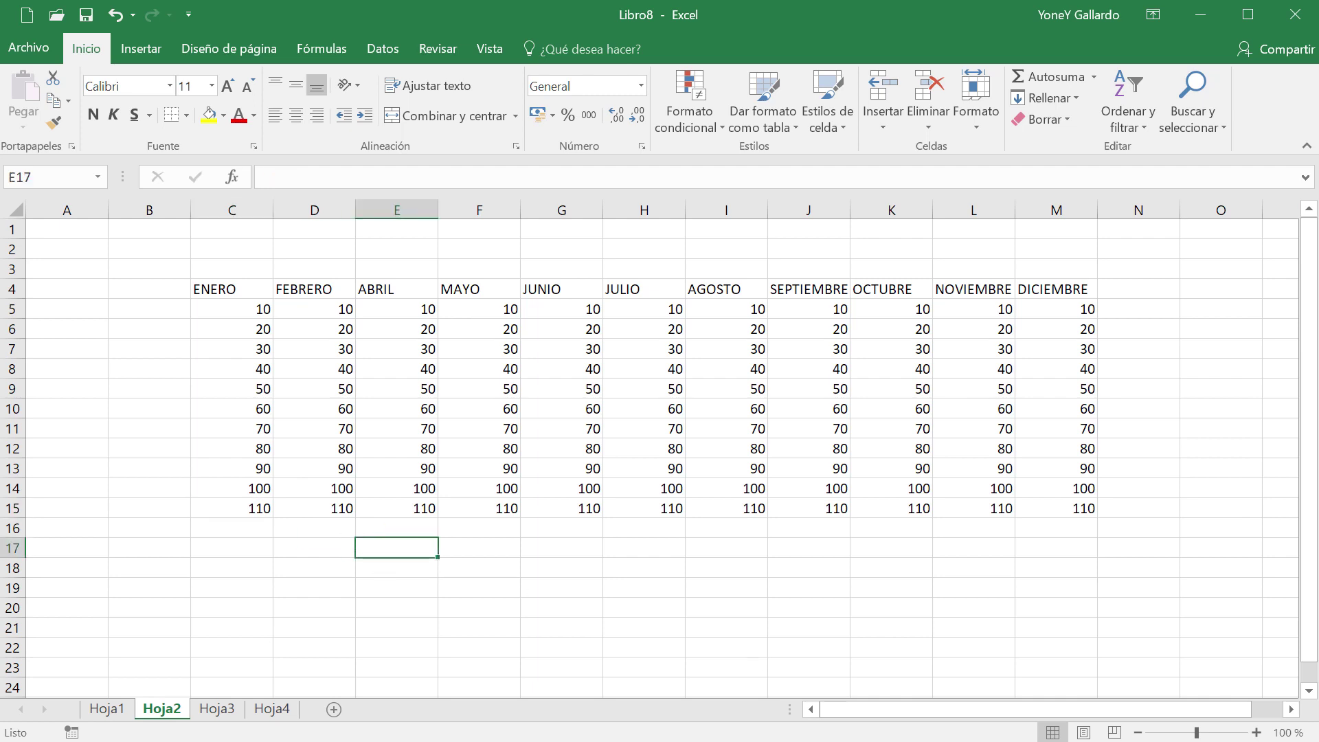
{"action": "left_click", "coordinate": [477, 490]}
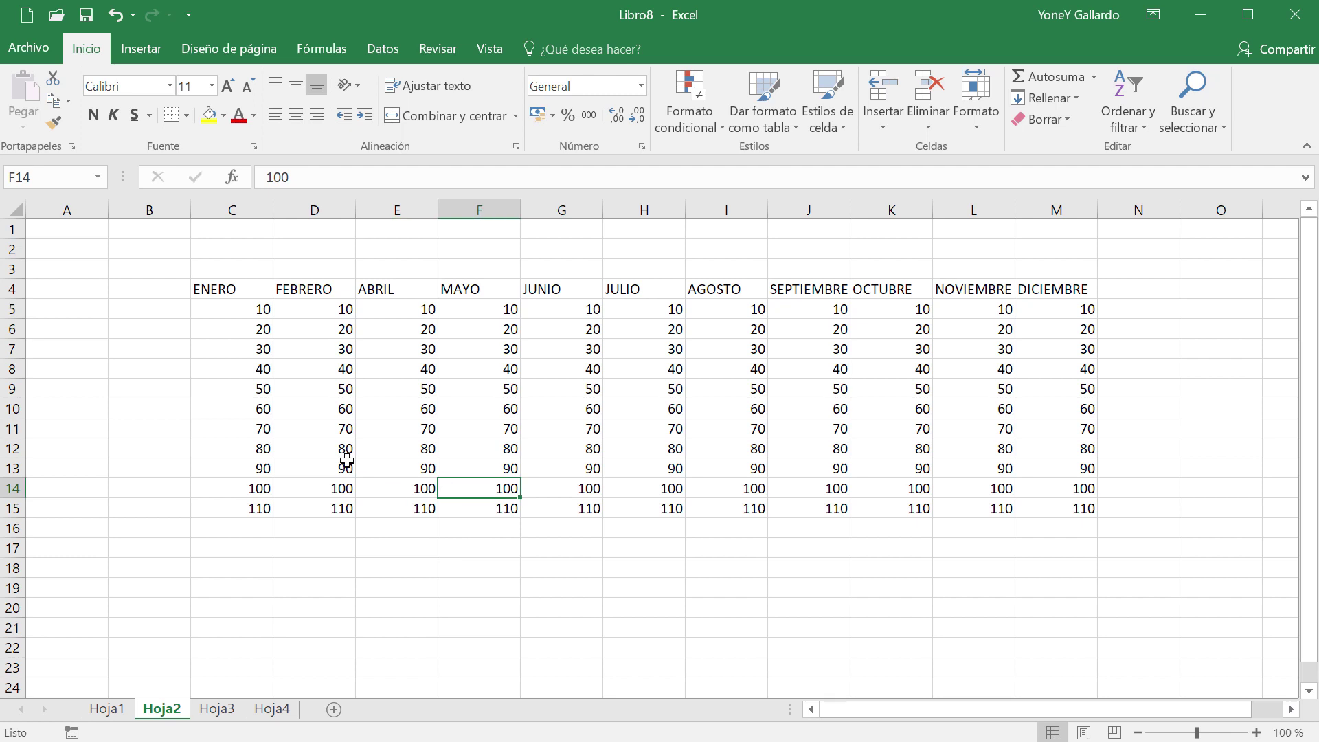
- Return to Hoja1 and rename the worksheet as PRINCIPAL
{"action": "left_click", "coordinate": [154, 706]}
{"action": "left_click", "coordinate": [110, 711]}
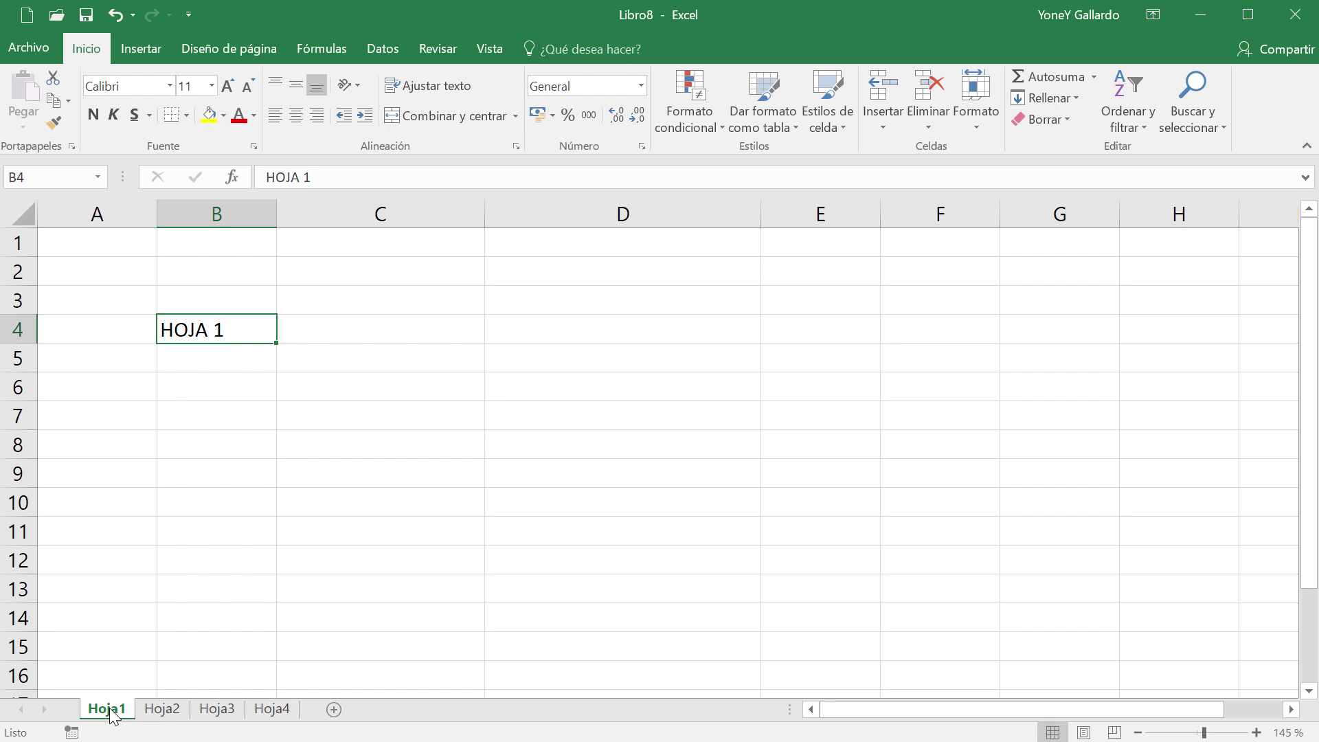
{"action": "double_click", "coordinate": [109, 710]}
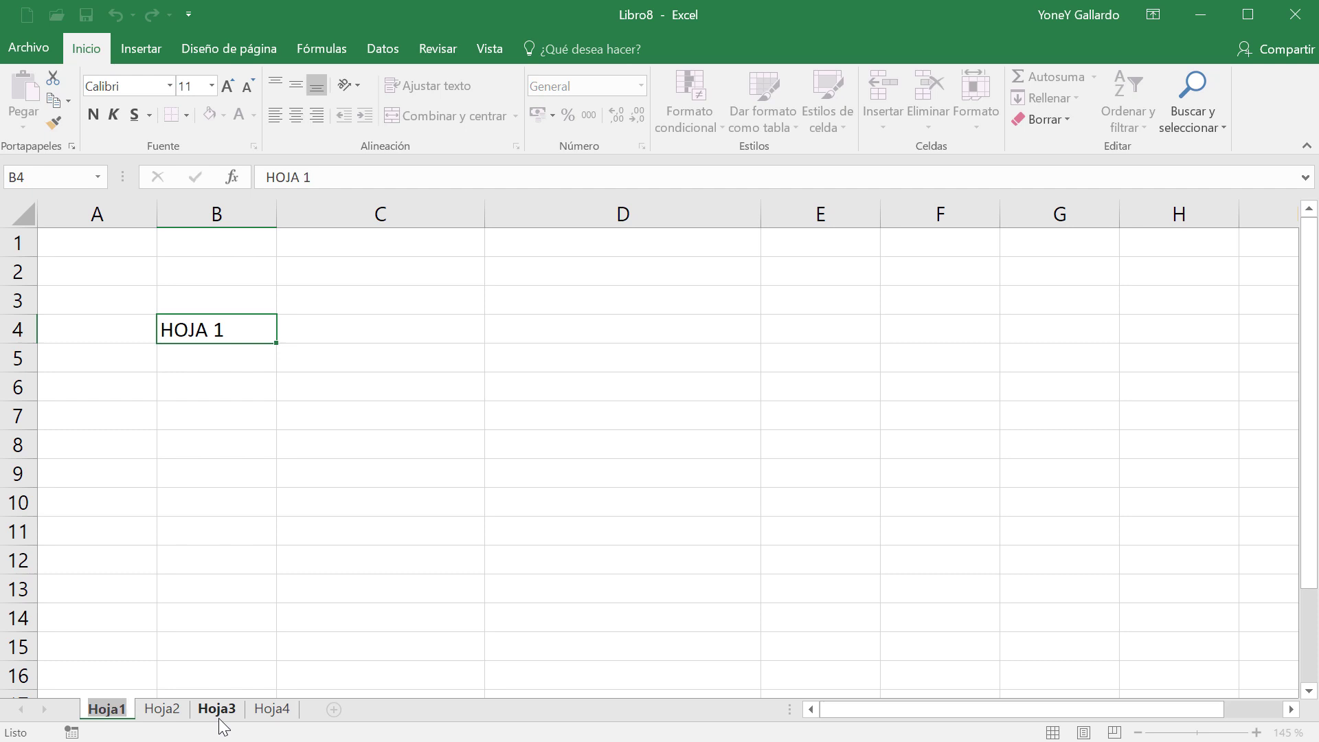
{"action": "type", "text": "PRINCIPAL"}
{"action": "key", "text": "Return"}
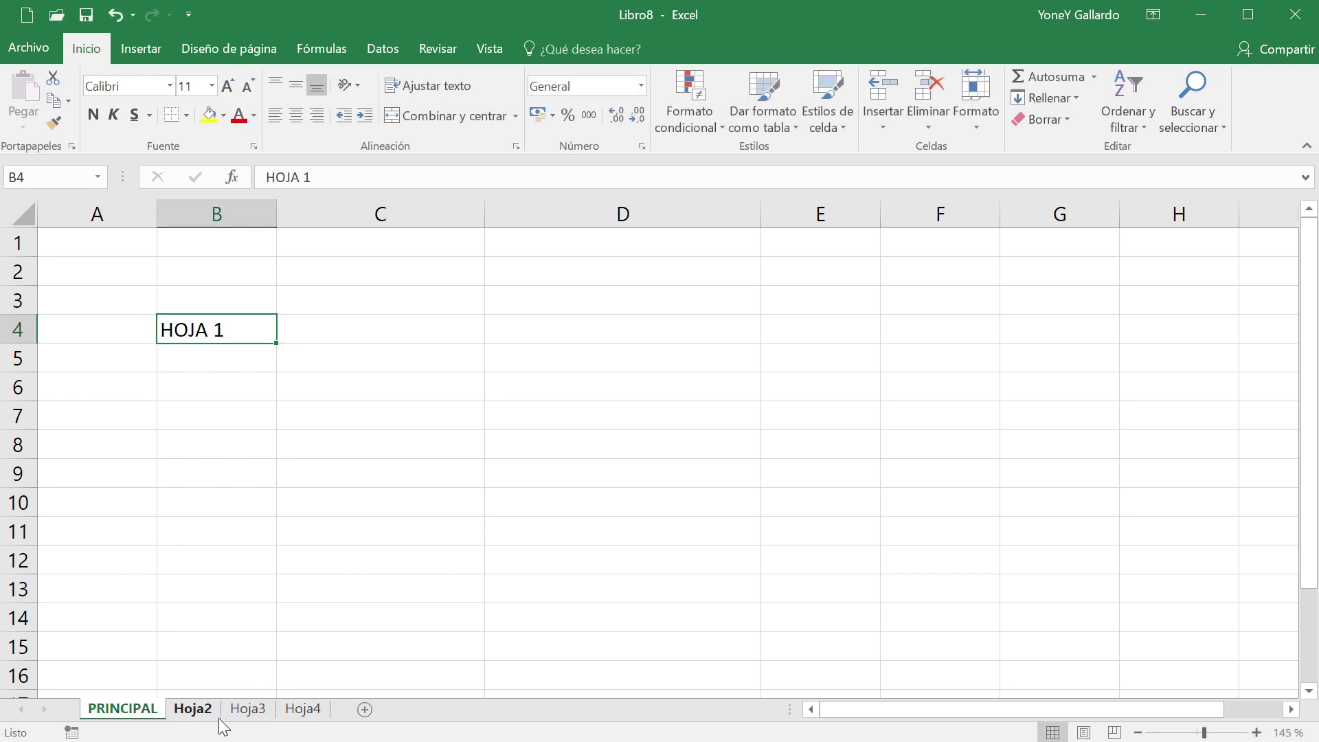
- Rename the Hoja2 worksheet, which holds the monthly data, as GESTION 1
{"action": "left_click", "coordinate": [197, 712]}
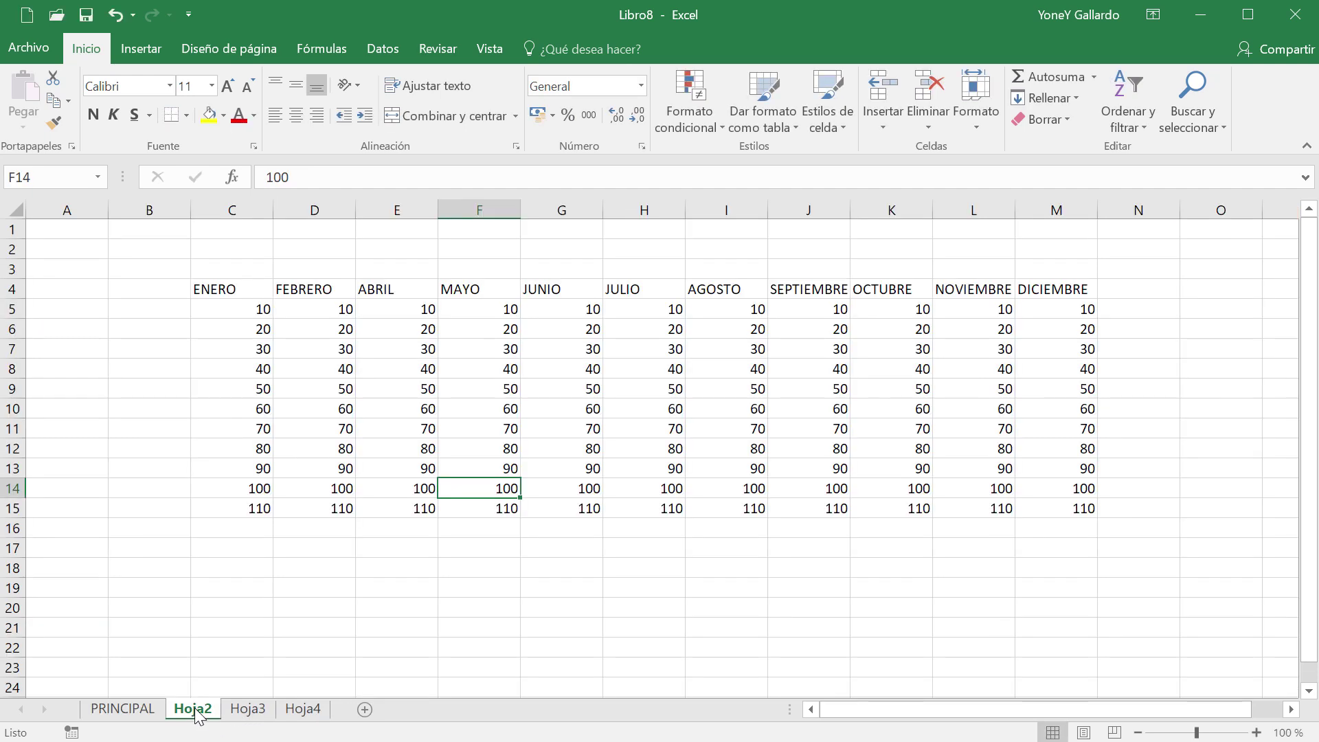
{"action": "double_click", "coordinate": [195, 710]}
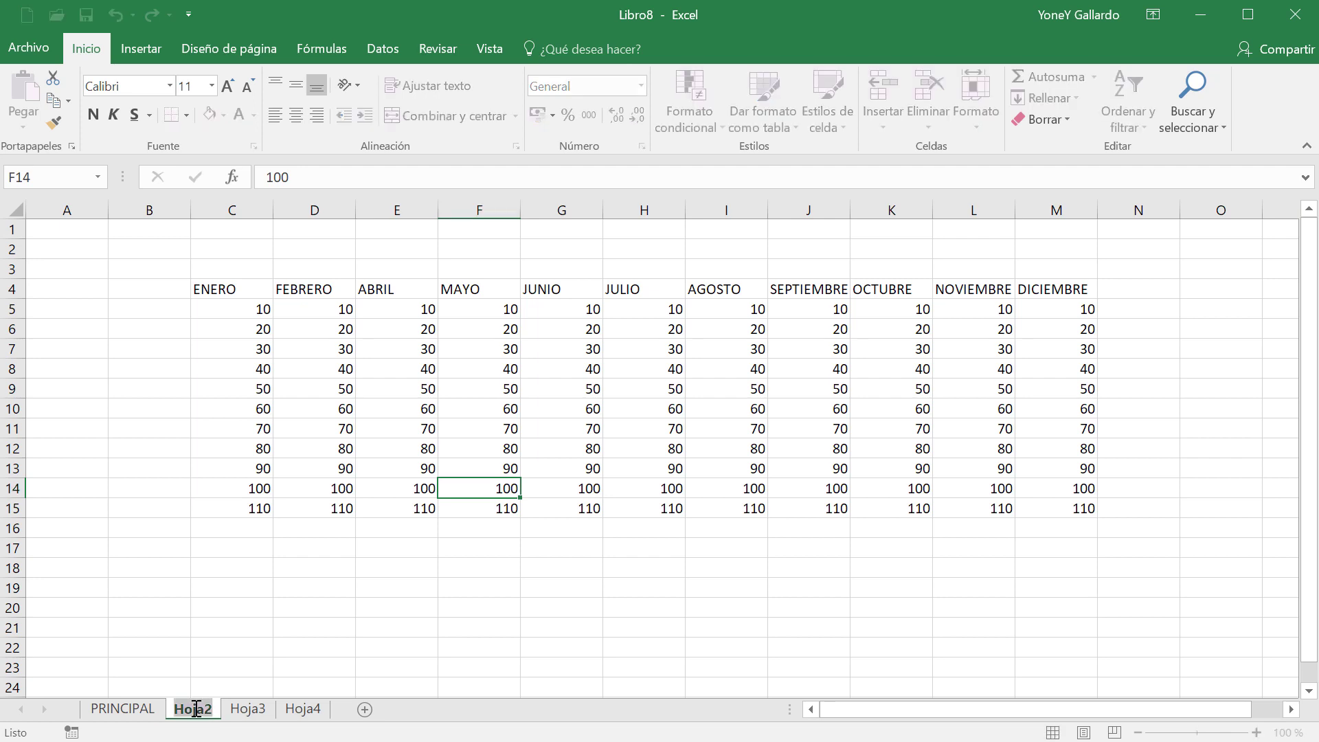
{"action": "type", "text": "GESTION 1"}
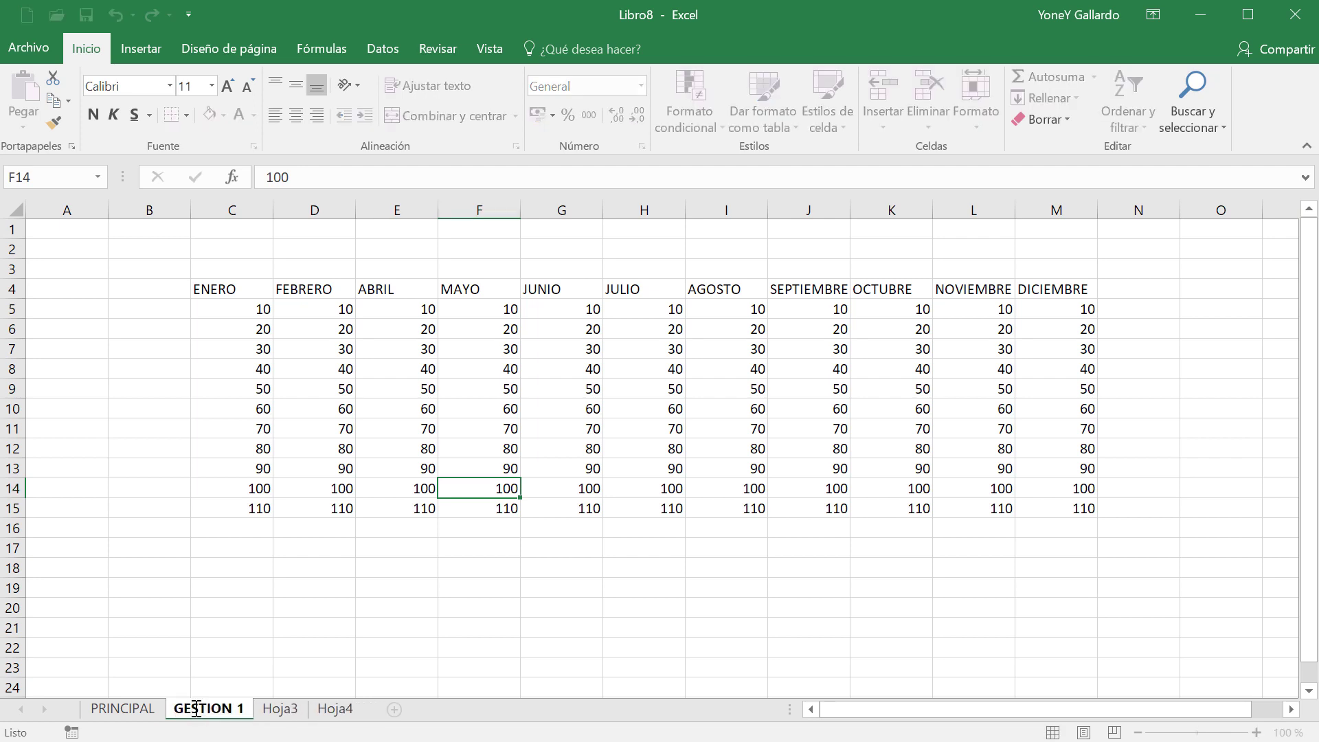
{"action": "key", "text": "Return"}
- Rename the Hoja3 worksheet as RESULTADOS
{"action": "left_click", "coordinate": [279, 711]}
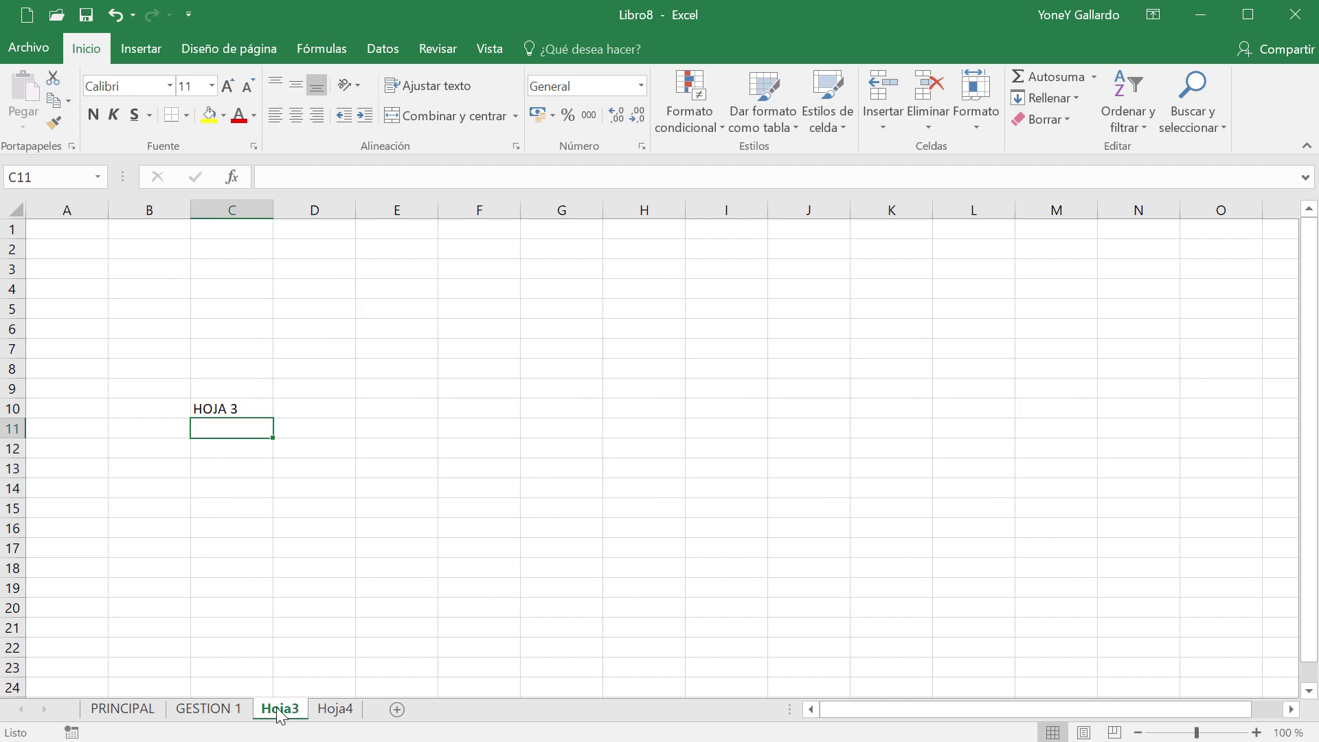
{"action": "double_click", "coordinate": [273, 709]}
{"action": "type", "text": "RESULTADOS"}
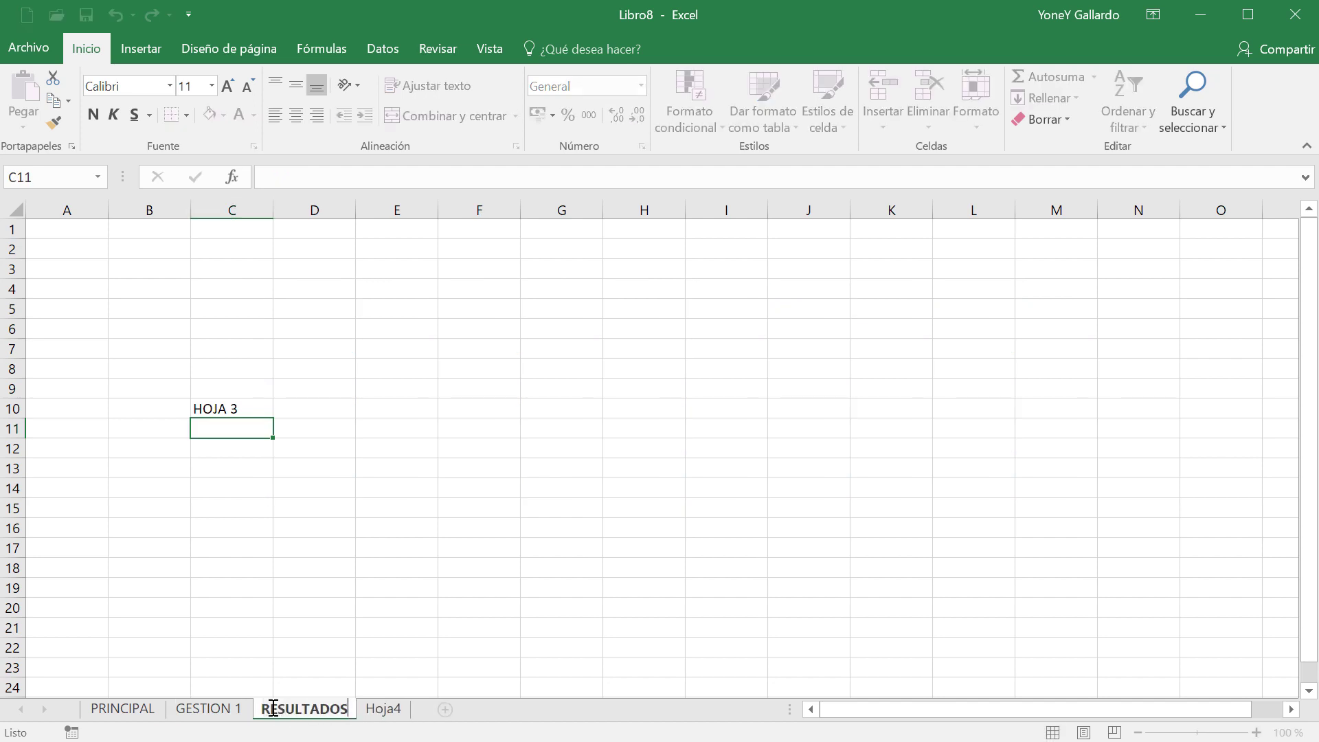
{"action": "key", "text": "Return"}
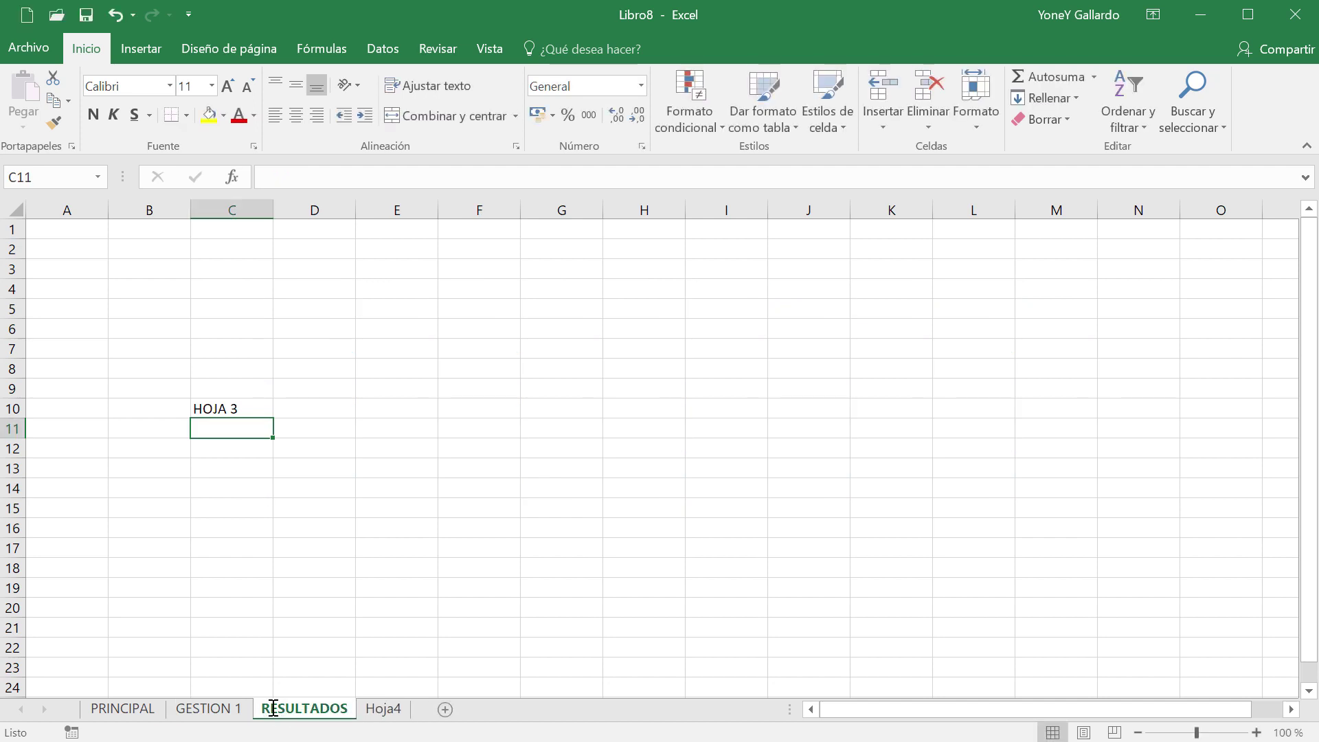
- Rename the Hoja4 worksheet as TRIMESTRAL
{"action": "double_click", "coordinate": [381, 709]}
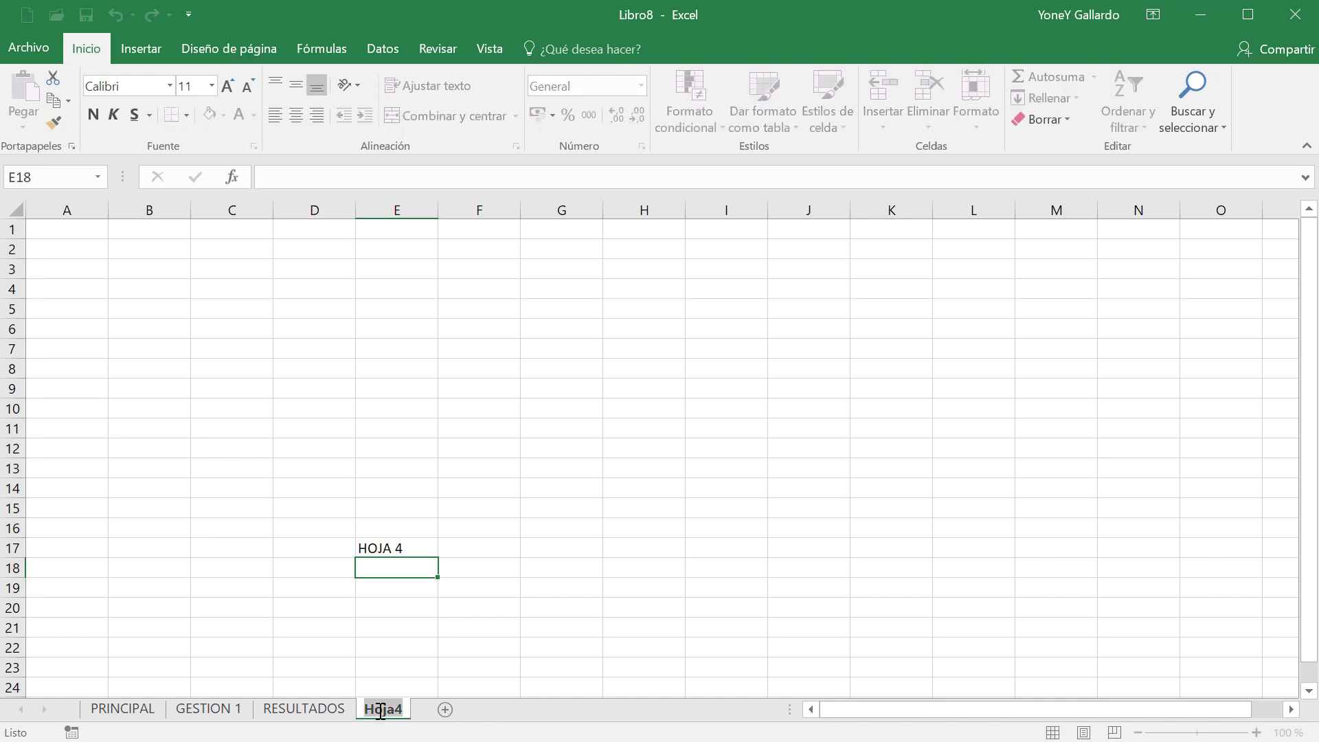
{"action": "type", "text": "TRIMESTRAL"}
{"action": "key", "text": "Return"}
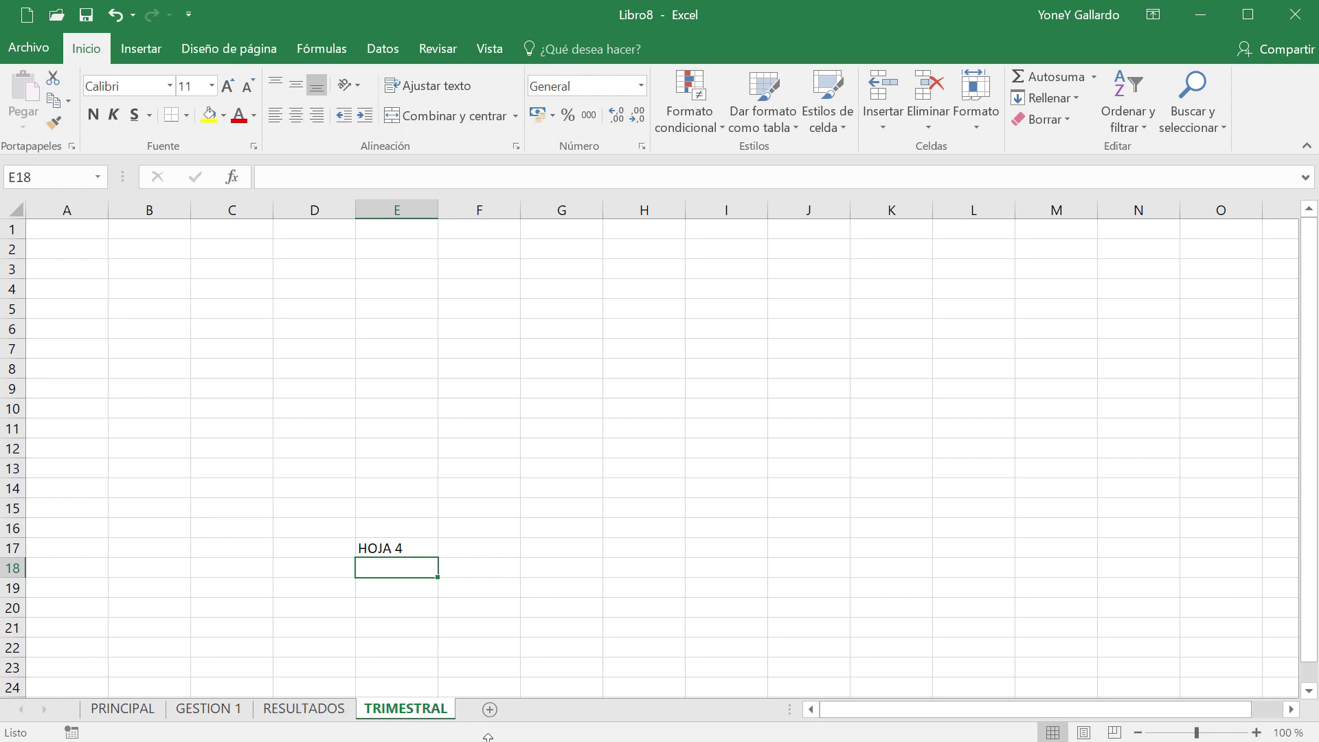
- Shorten the workbook window from below and give the TRIMESTRAL sheet label the green theme colour
{"action": "left_click_drag", "start_coordinate": [489, 741], "coordinate": [511, 475]}
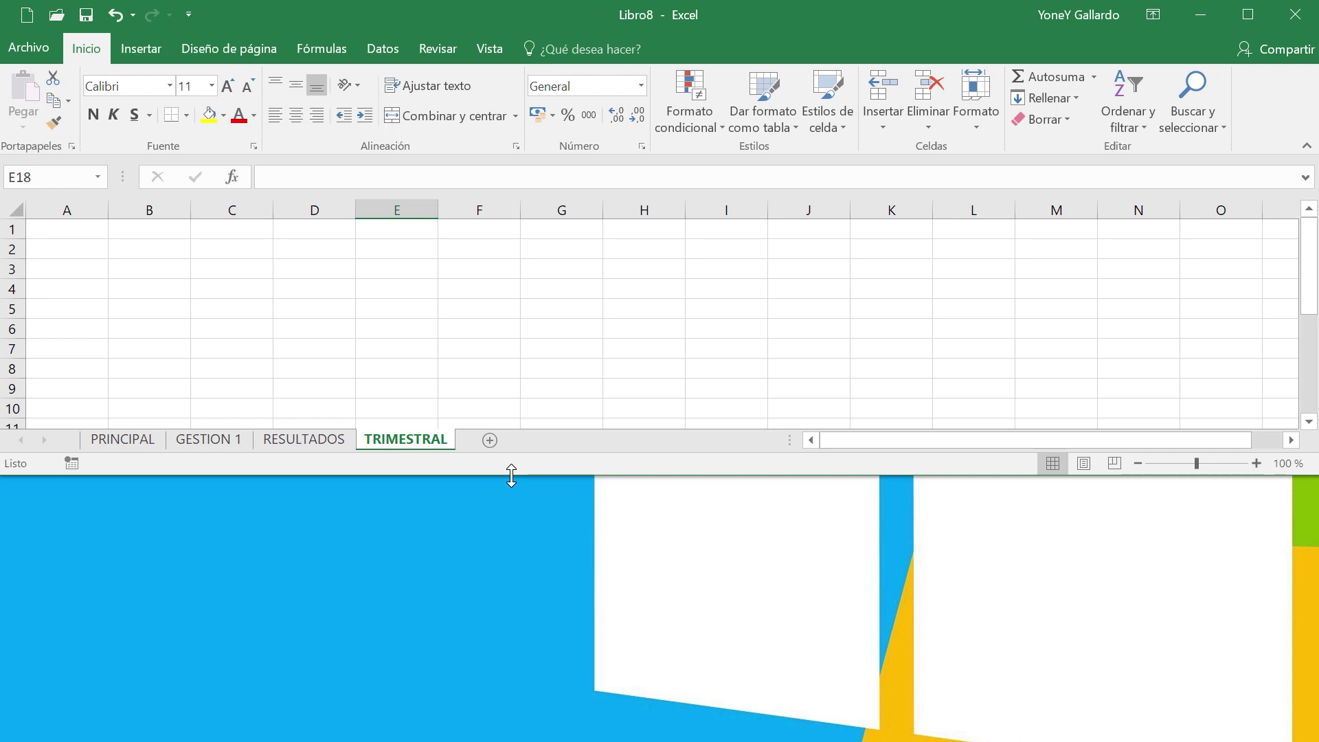
{"action": "right_click", "coordinate": [394, 437]}
{"action": "mouse_move", "coordinate": [475, 598]}
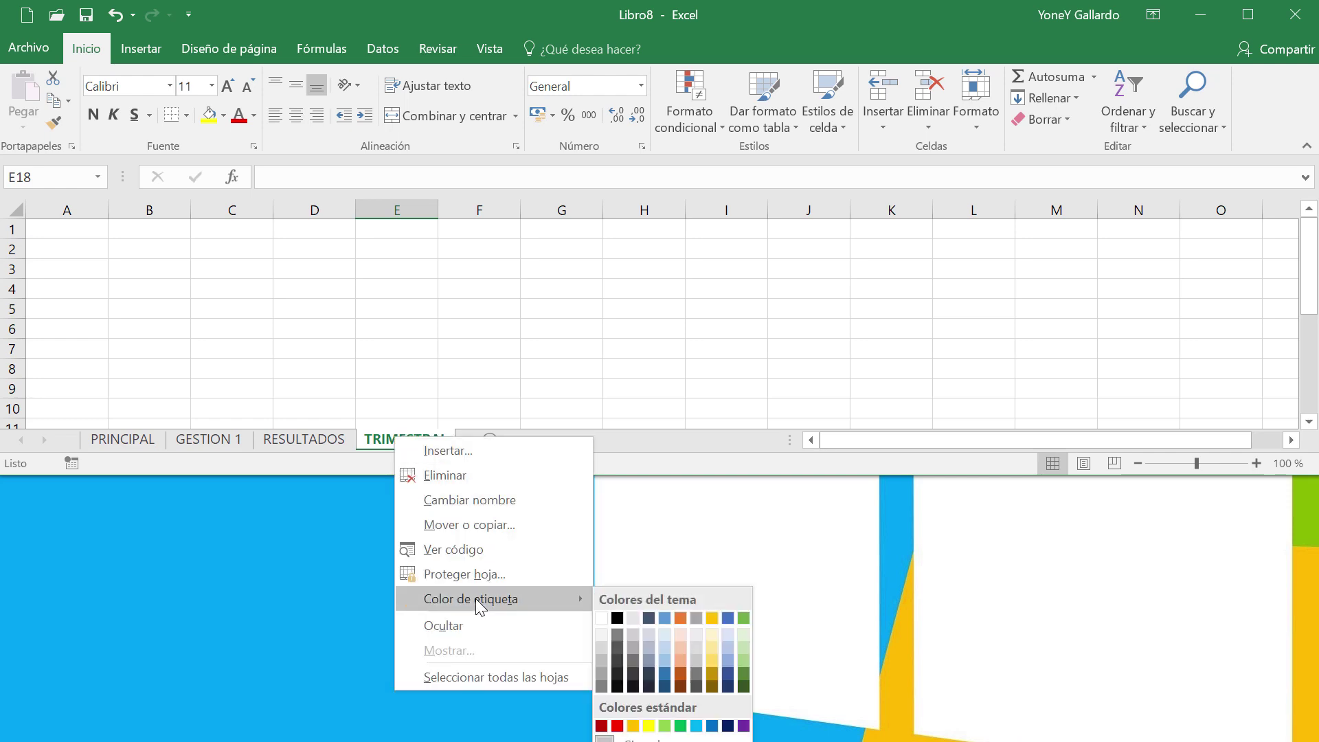
{"action": "left_click", "coordinate": [743, 618]}
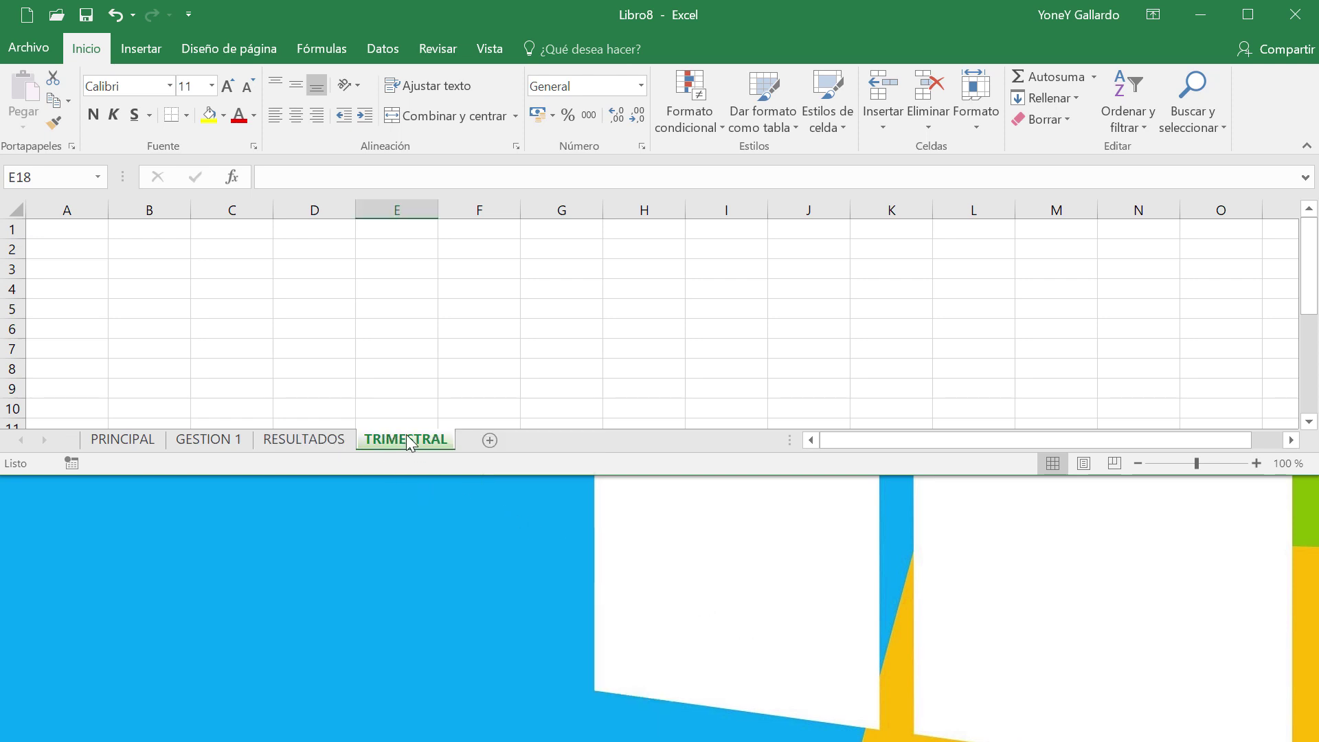
- Set the label colour of the RESULTADOS worksheet to standard red
{"action": "left_click", "coordinate": [307, 438]}
{"action": "right_click", "coordinate": [307, 439]}
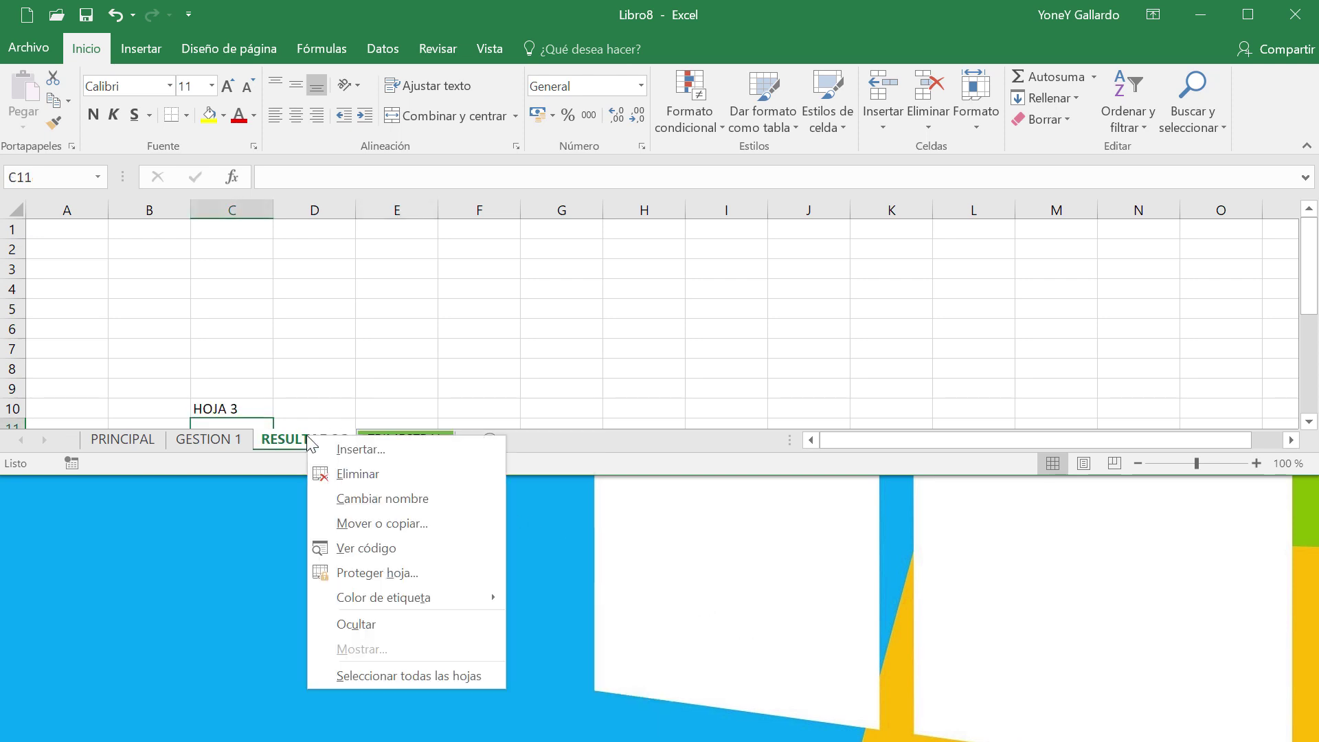
{"action": "mouse_move", "coordinate": [491, 597]}
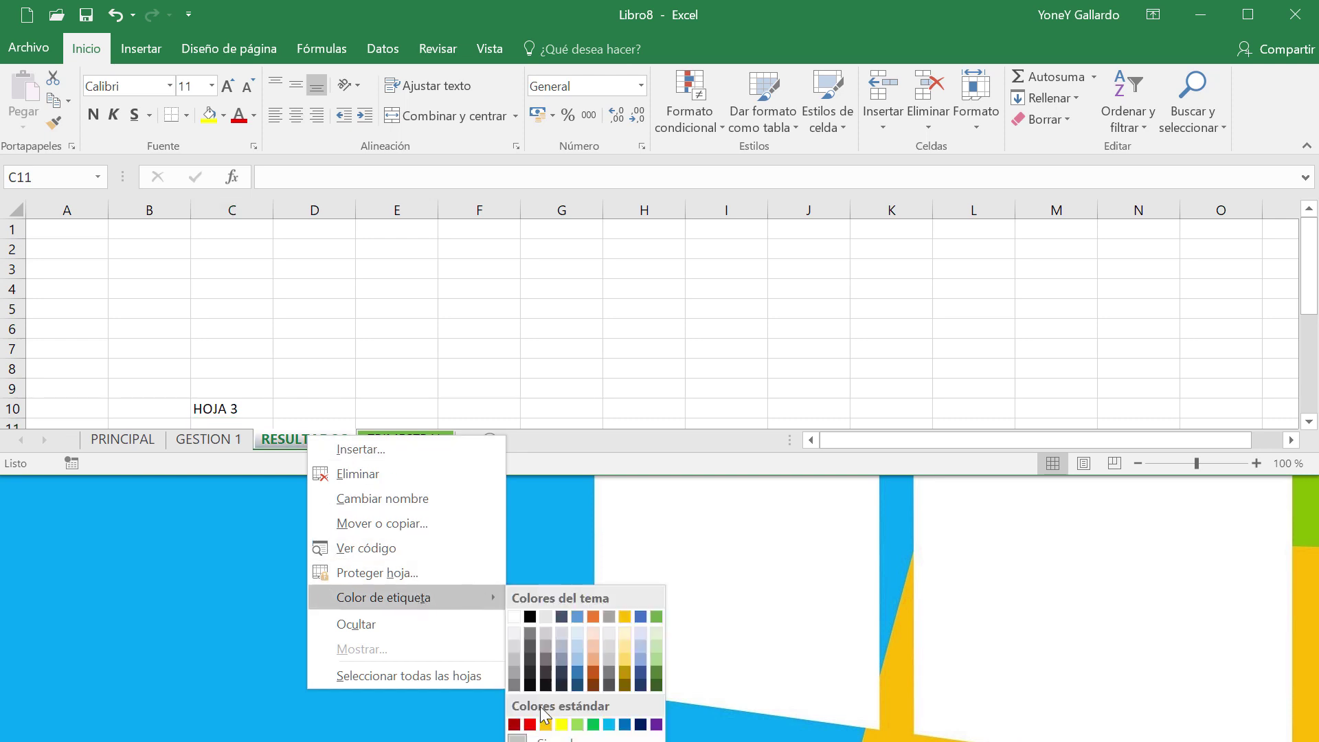
{"action": "left_click", "coordinate": [530, 725]}
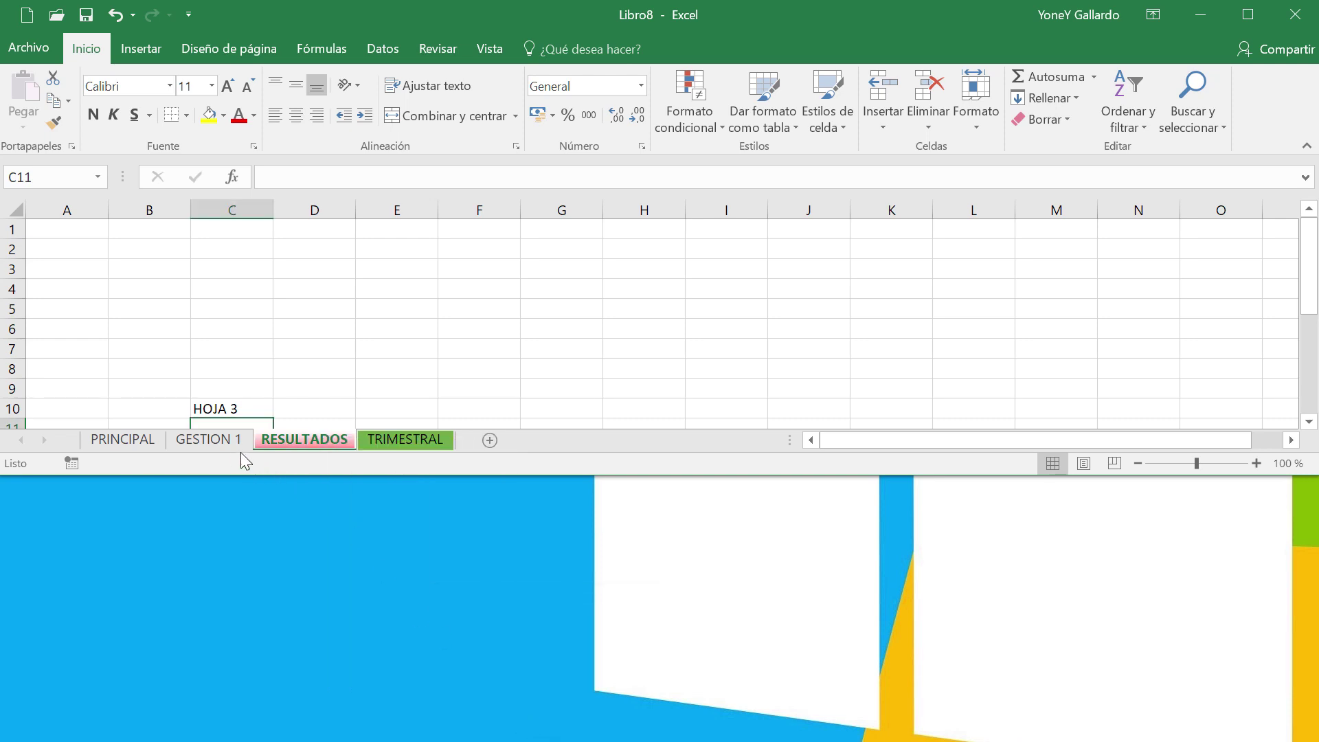
- Set the label colour of the GESTION 1 worksheet to a standard blue
{"action": "left_click", "coordinate": [224, 440]}
{"action": "right_click", "coordinate": [208, 439]}
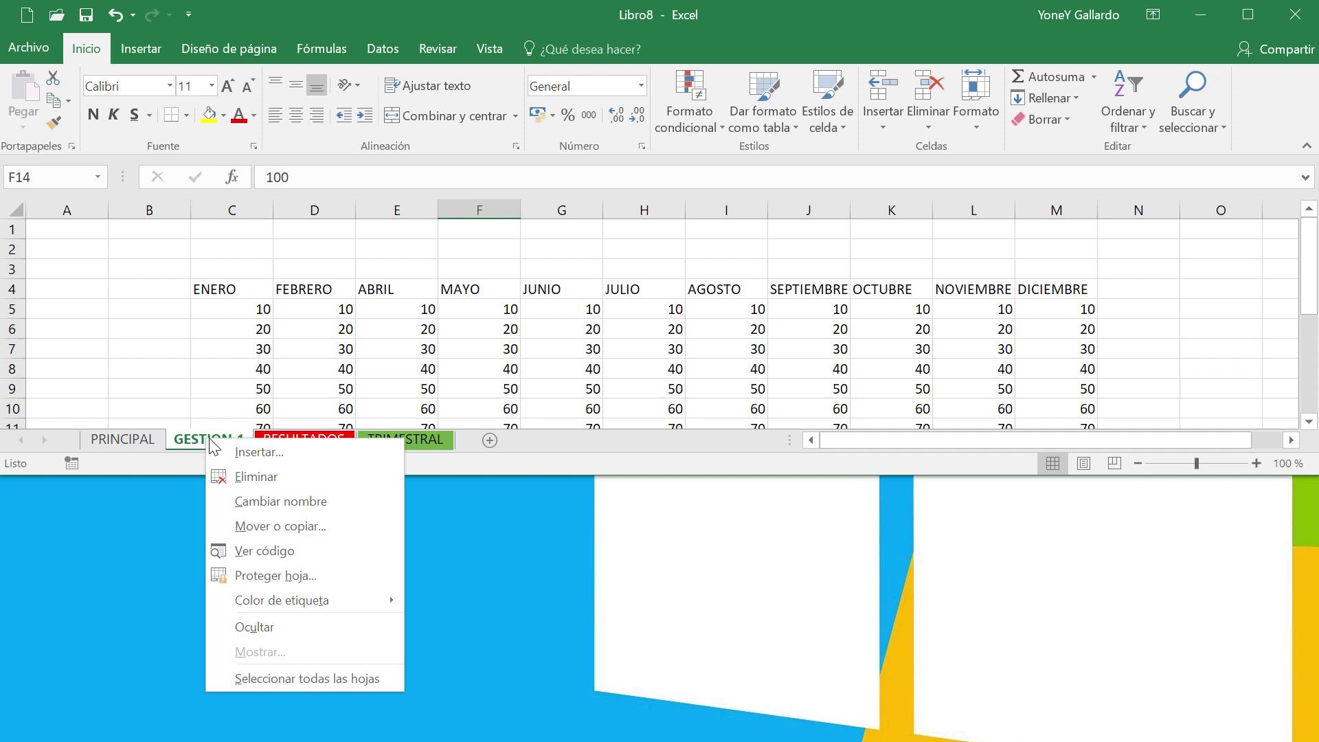
{"action": "mouse_move", "coordinate": [388, 602]}
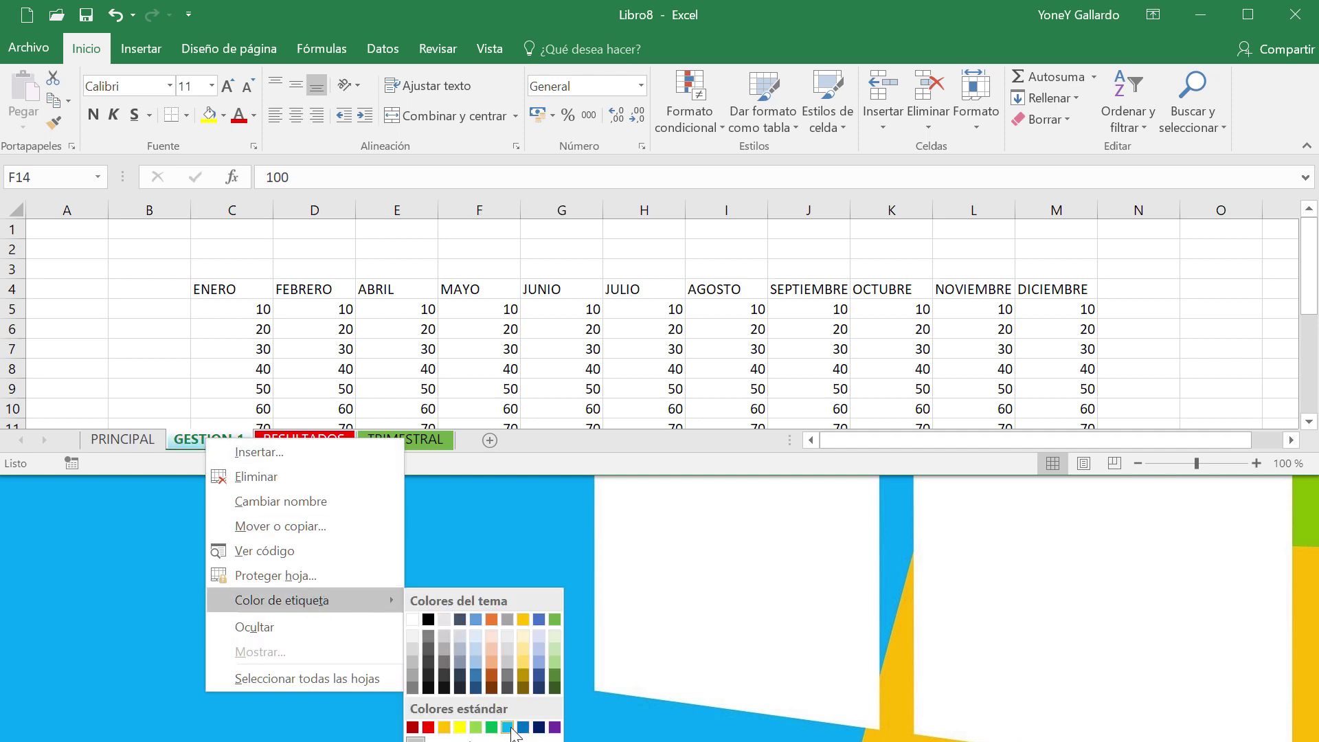
{"action": "left_click", "coordinate": [508, 727]}
- Set the label colour of the PRINCIPAL worksheet to the gold theme colour
{"action": "left_click", "coordinate": [122, 438]}
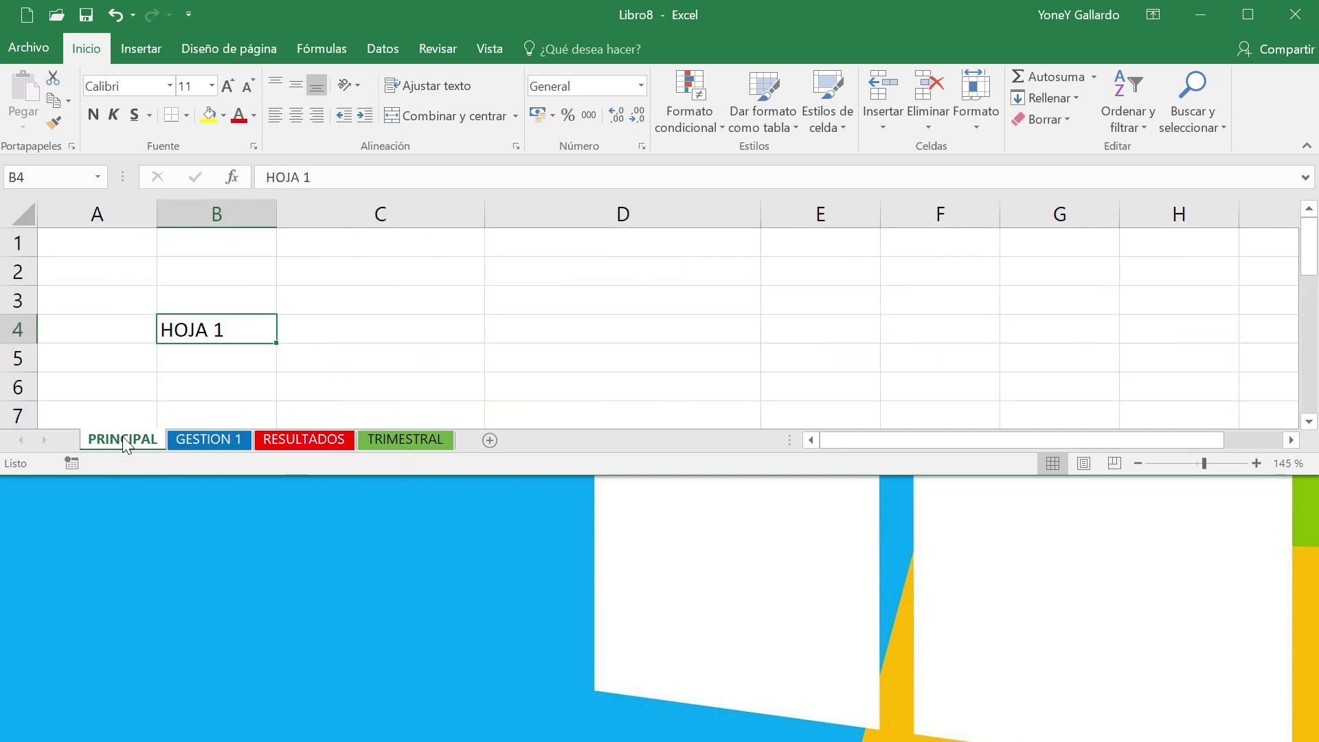
{"action": "right_click", "coordinate": [122, 437]}
{"action": "mouse_move", "coordinate": [237, 598]}
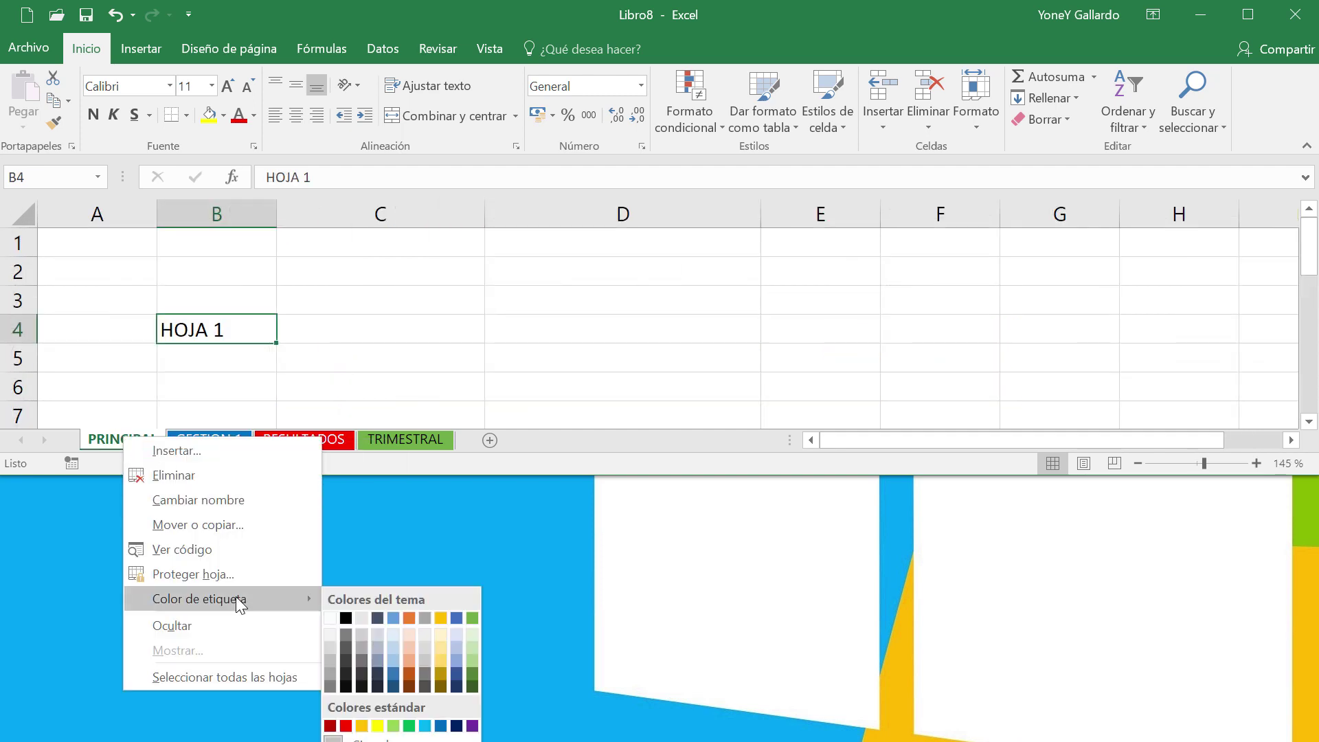
{"action": "left_click", "coordinate": [440, 618]}
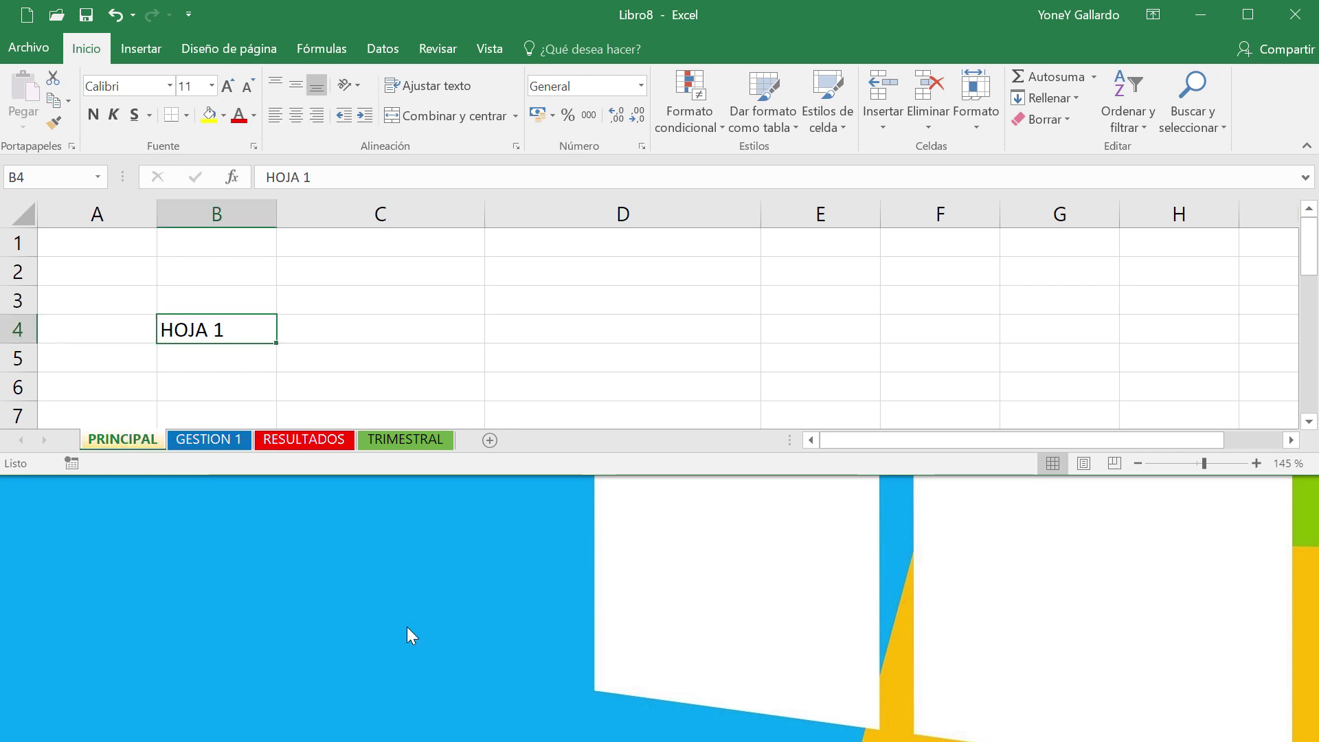
- Go through the coloured worksheets and back to PRINCIPAL, and stretch the workbook window back to full height
{"action": "left_click", "coordinate": [526, 386]}
{"action": "left_click", "coordinate": [225, 444]}
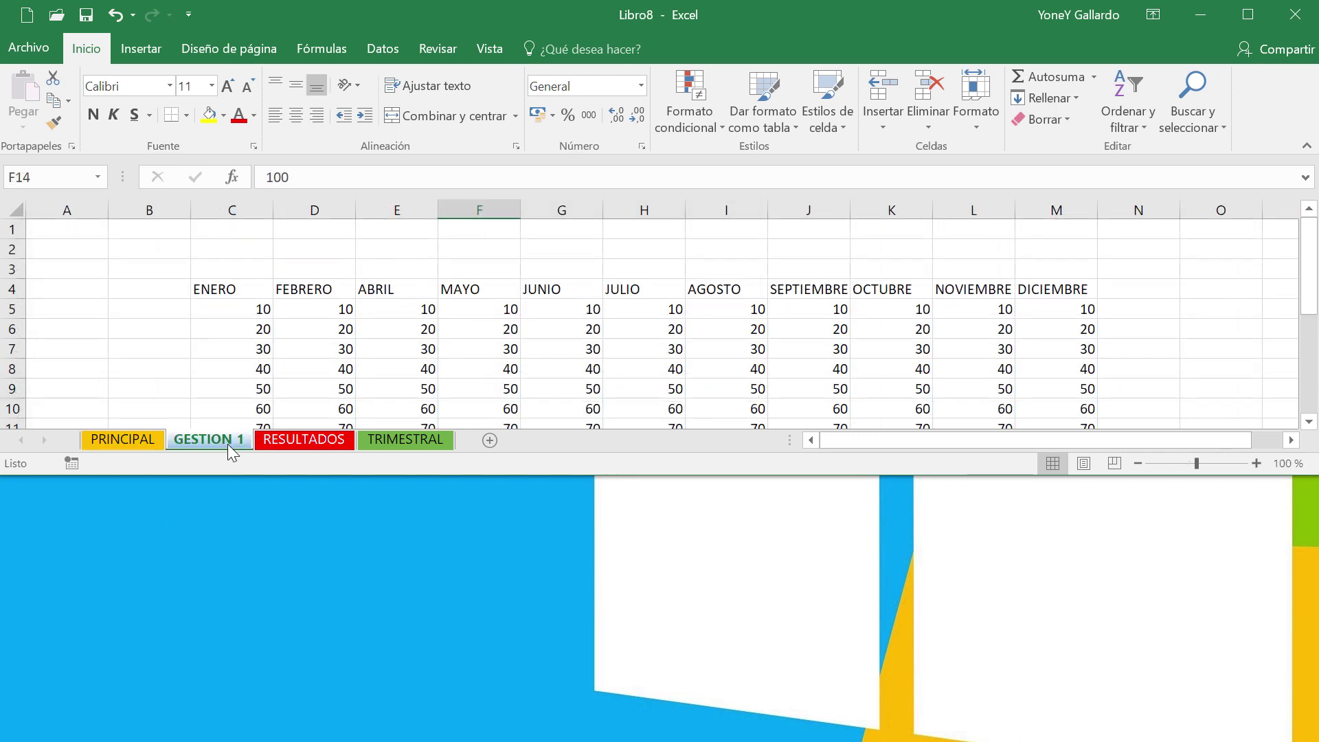
{"action": "left_click", "coordinate": [278, 440]}
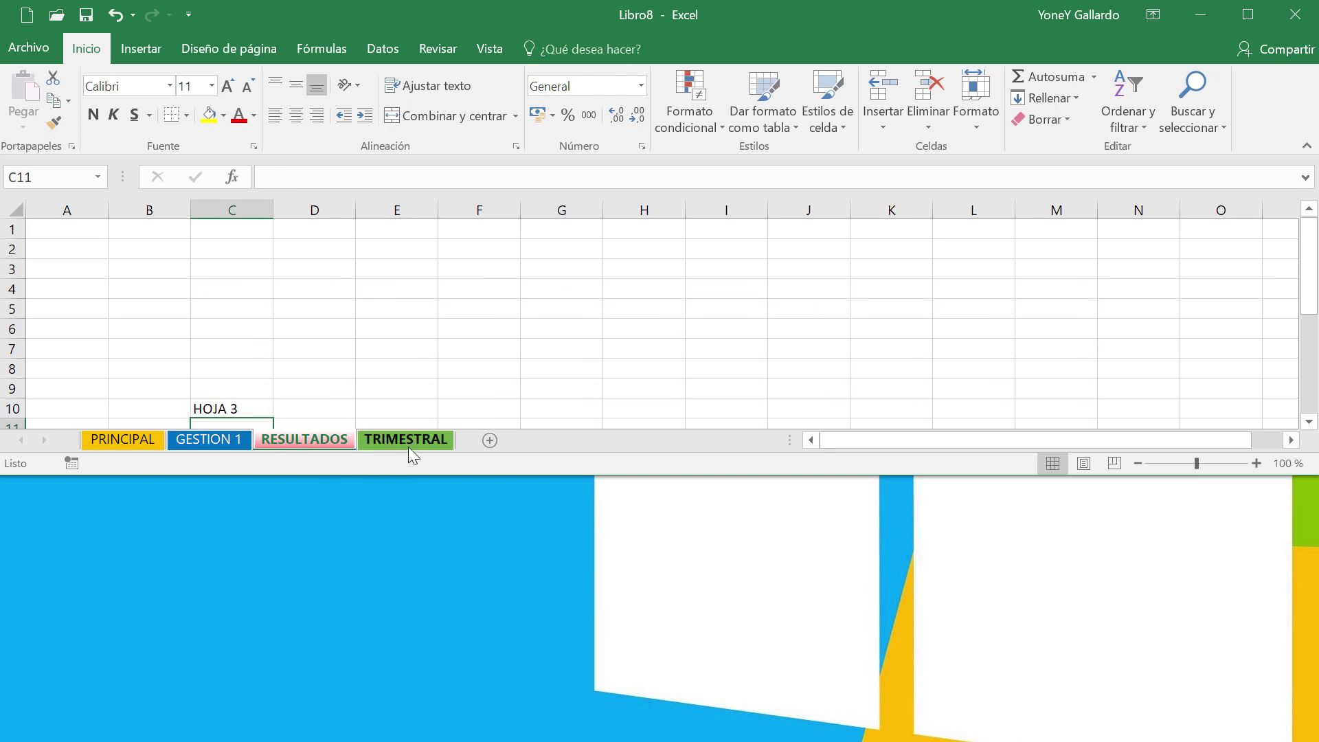
{"action": "left_click", "coordinate": [369, 443]}
{"action": "left_click", "coordinate": [126, 437]}
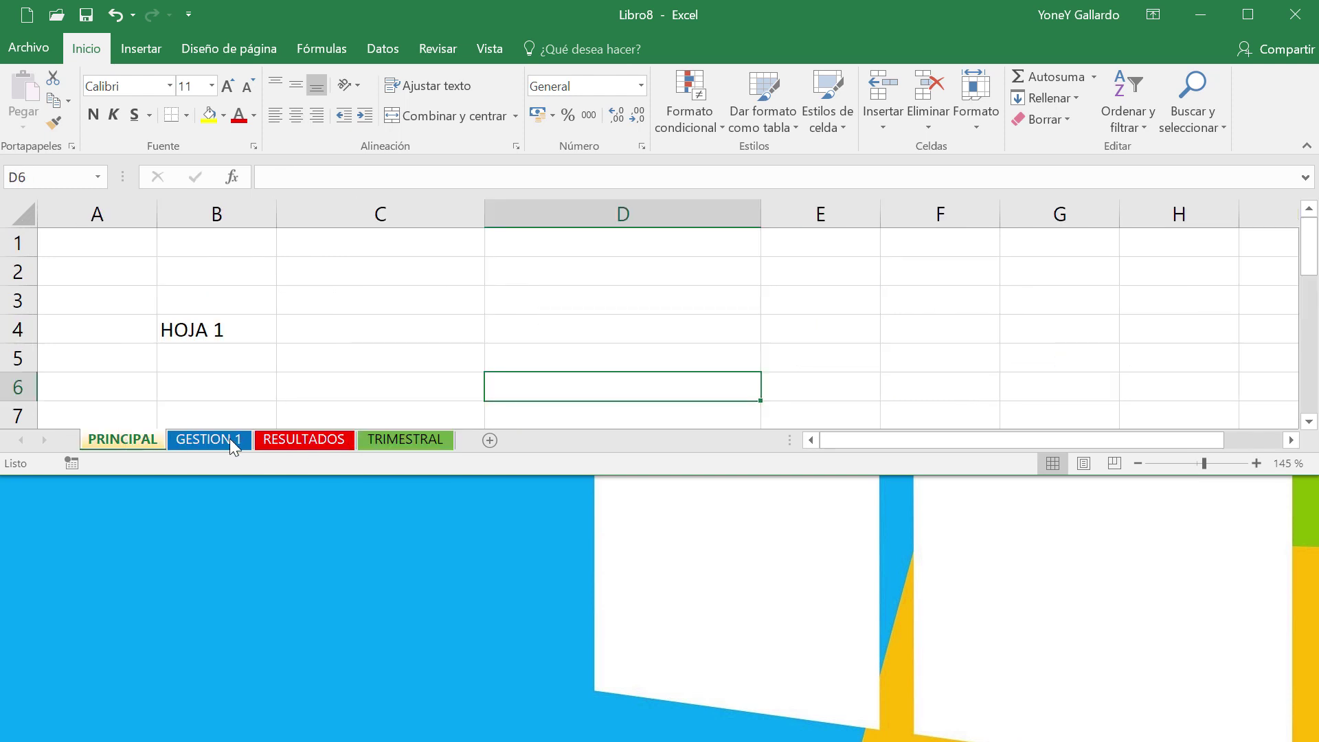
{"action": "left_click_drag", "start_coordinate": [527, 475], "coordinate": [526, 738]}
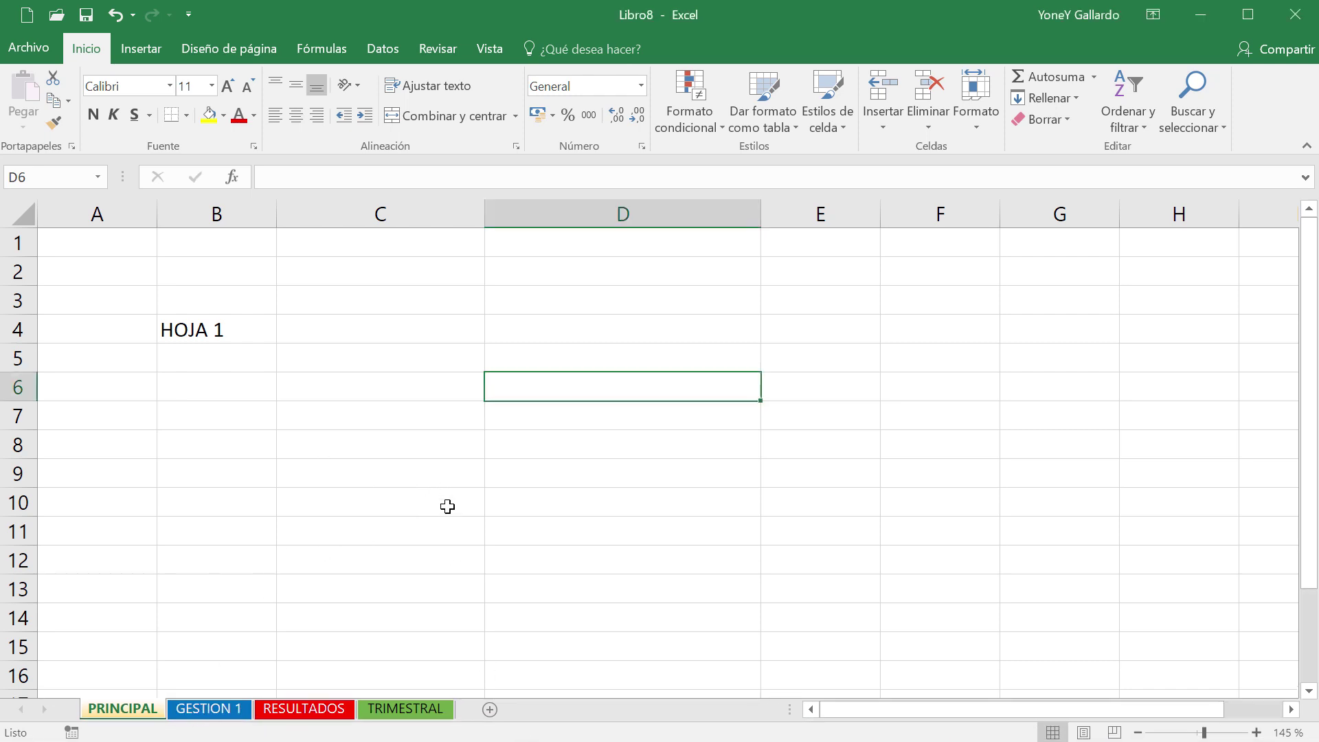
- Delete the empty columns A and B from the GESTION 1 worksheet
{"action": "left_click", "coordinate": [198, 712]}
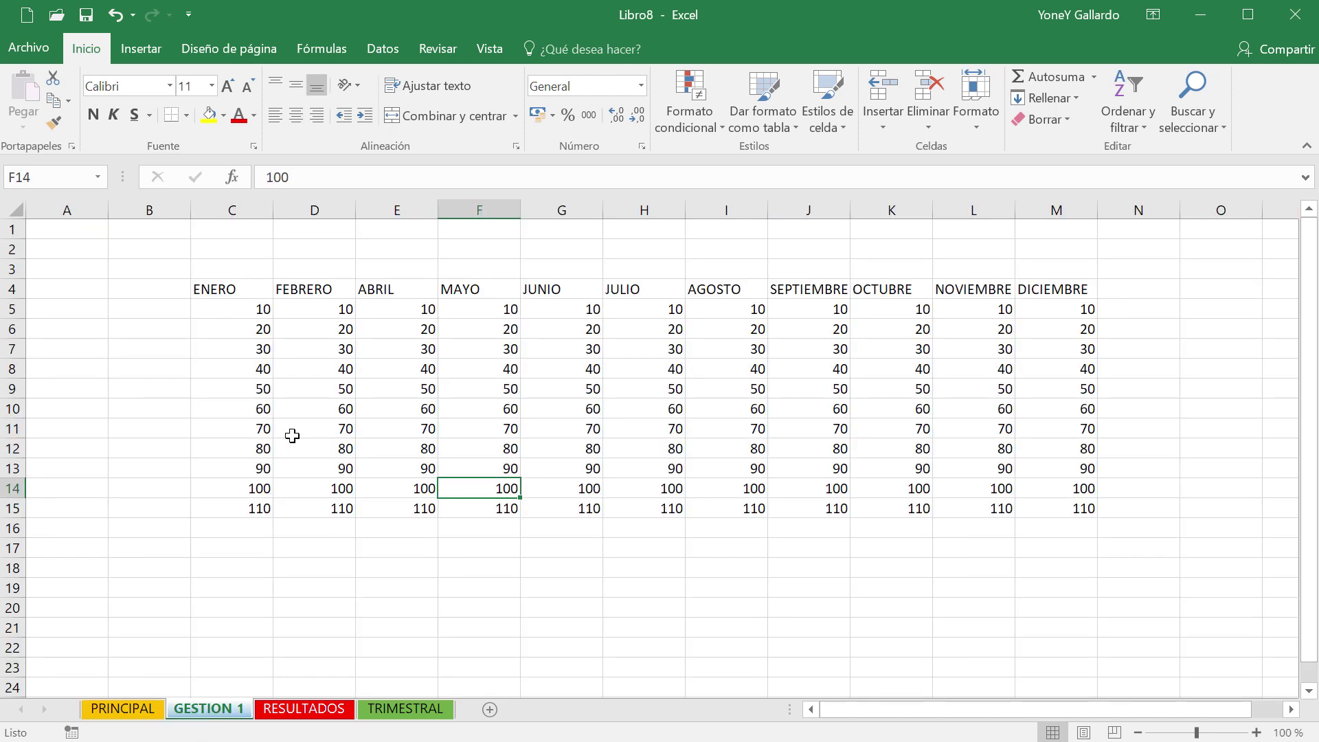
{"action": "left_click_drag", "start_coordinate": [138, 210], "coordinate": [62, 210]}
{"action": "right_click", "coordinate": [62, 211]}
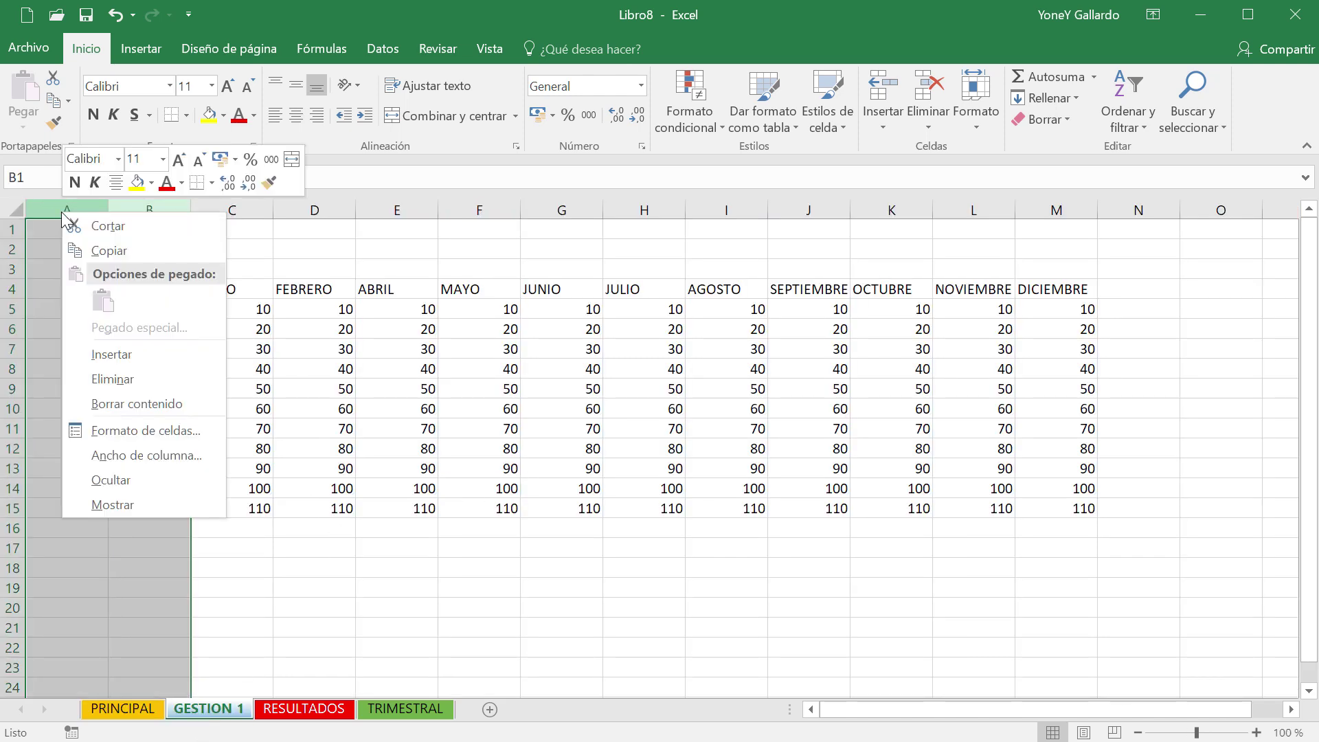
{"action": "left_click", "coordinate": [112, 381]}
{"action": "left_click", "coordinate": [388, 609]}
{"action": "left_click", "coordinate": [136, 435]}
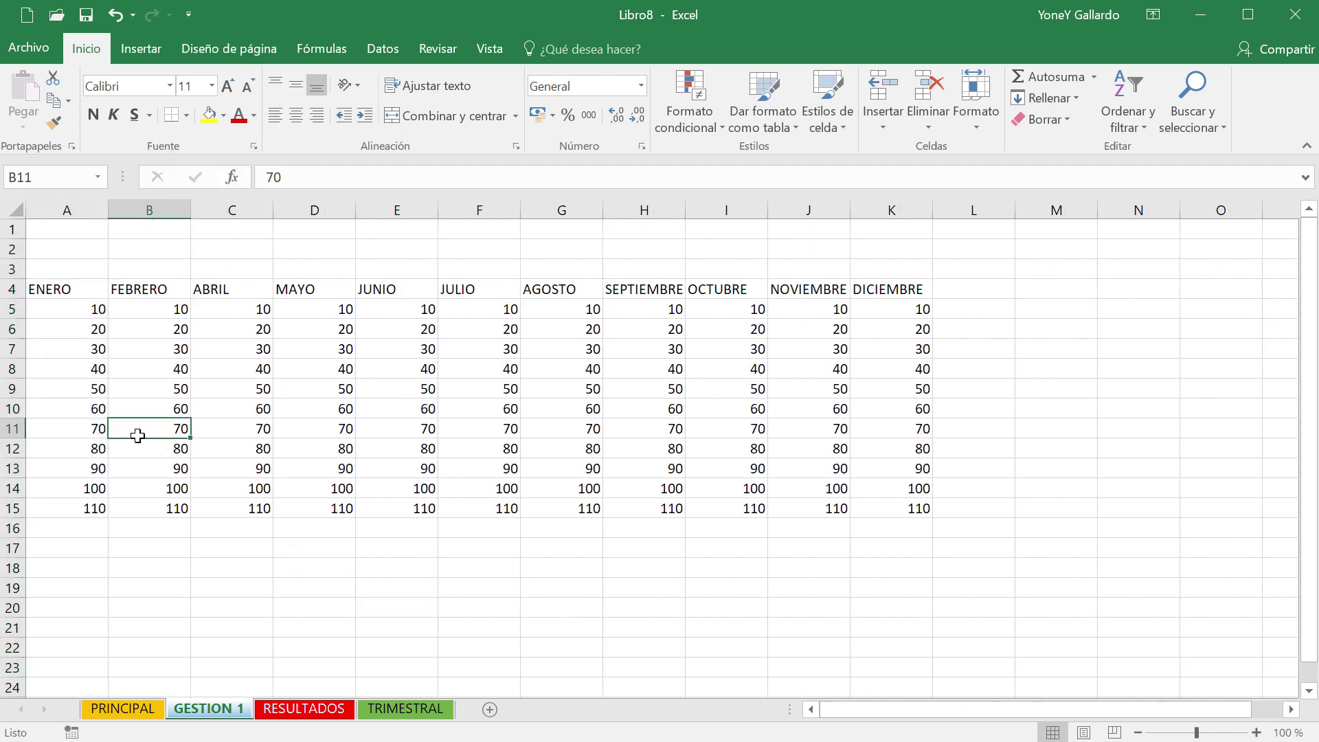
- Convert the month data in A4:K15 into a table with headers
{"action": "left_click", "coordinate": [264, 390]}
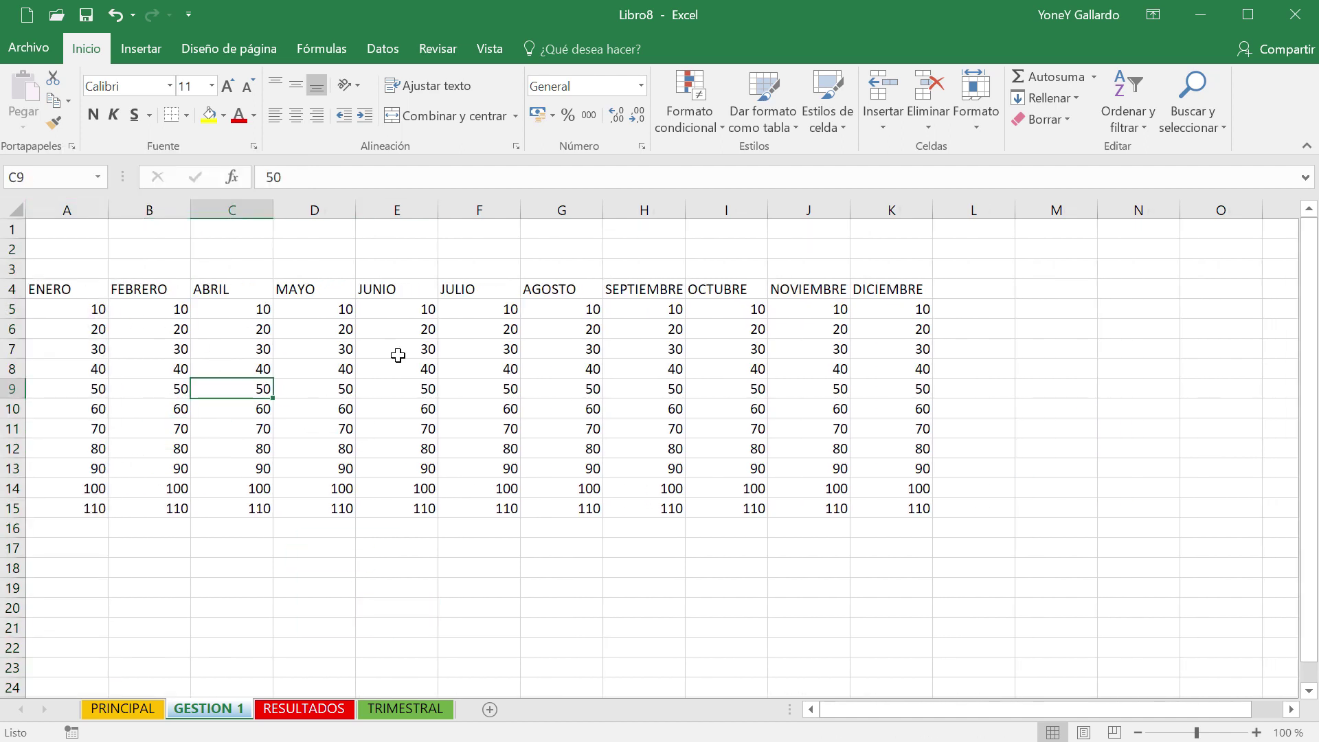
{"action": "left_click", "coordinate": [67, 287]}
{"action": "left_click_drag", "start_coordinate": [346, 326], "coordinate": [884, 509]}
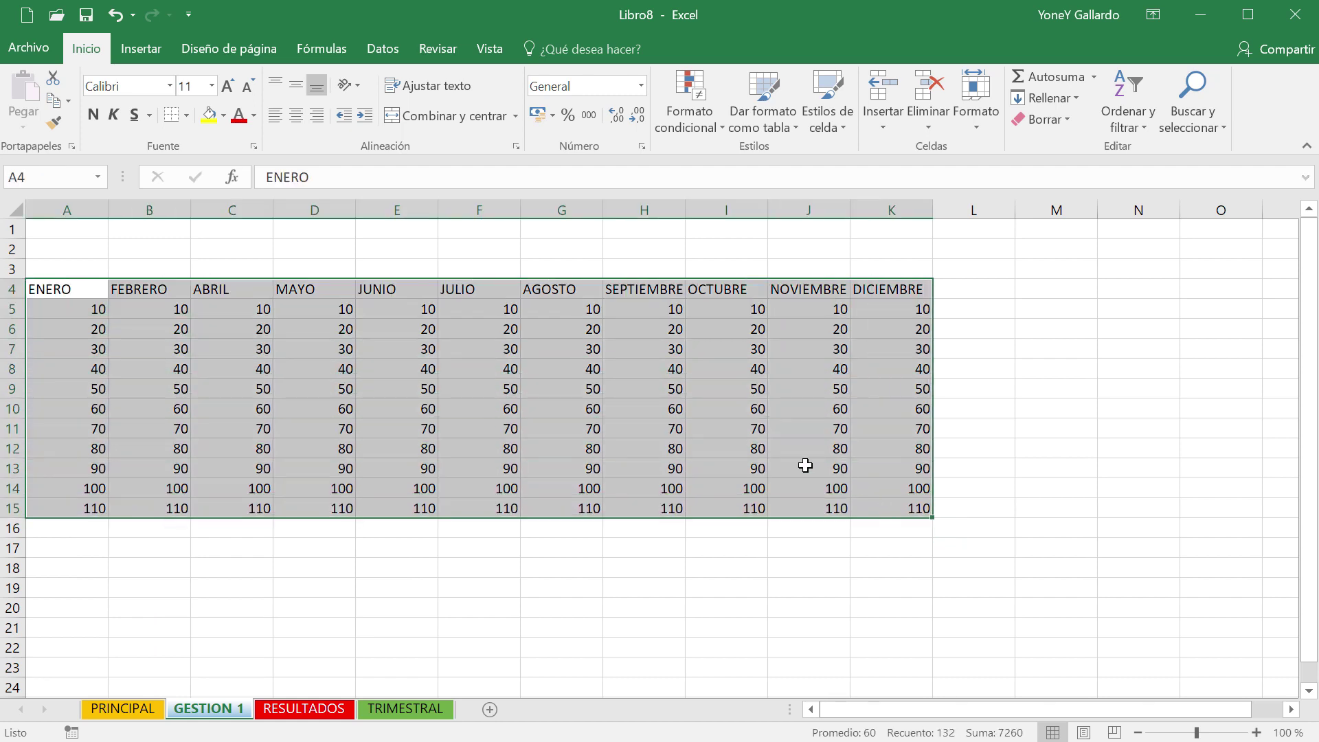
{"action": "key", "text": "ctrl+t"}
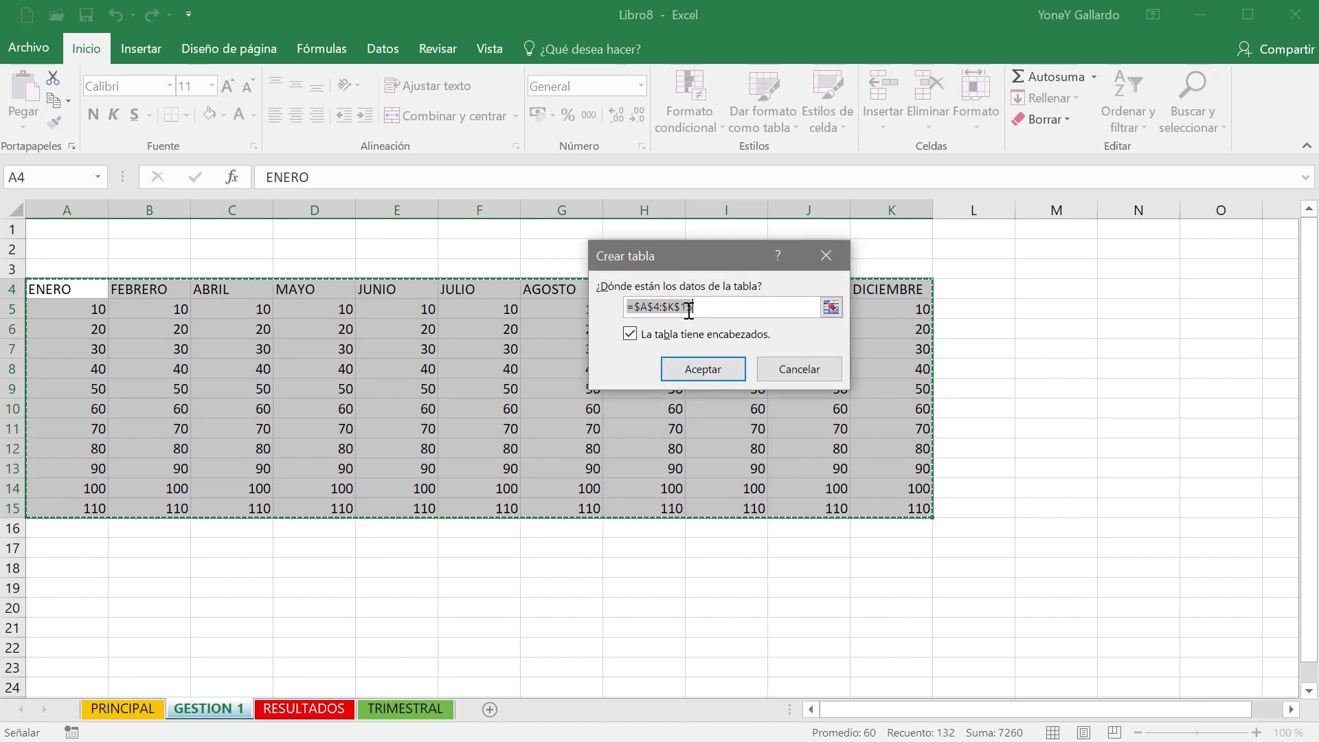
{"action": "left_click", "coordinate": [715, 371]}
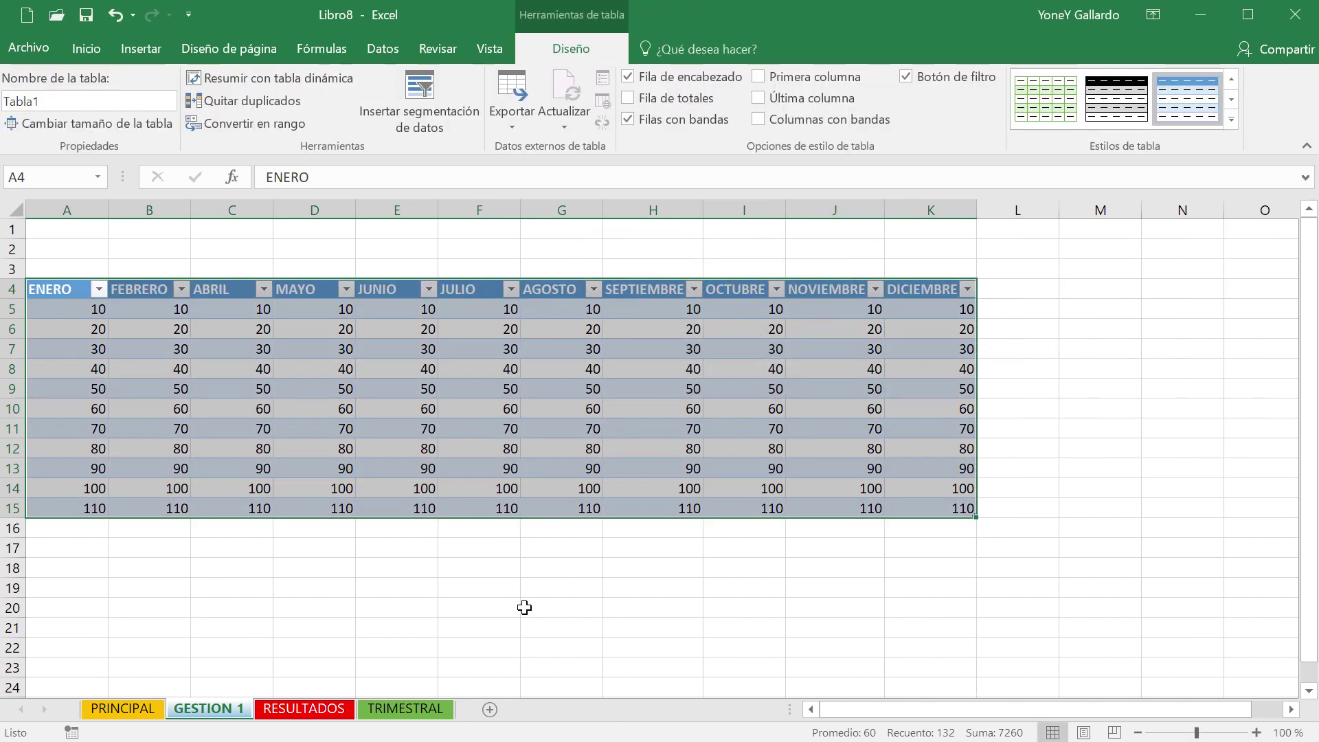
{"action": "left_click", "coordinate": [525, 607]}
- Look at the keyboard picture T.jpg in Photos, and return to the GESTION 1 worksheet in Excel
{"action": "left_click", "coordinate": [187, 741]}
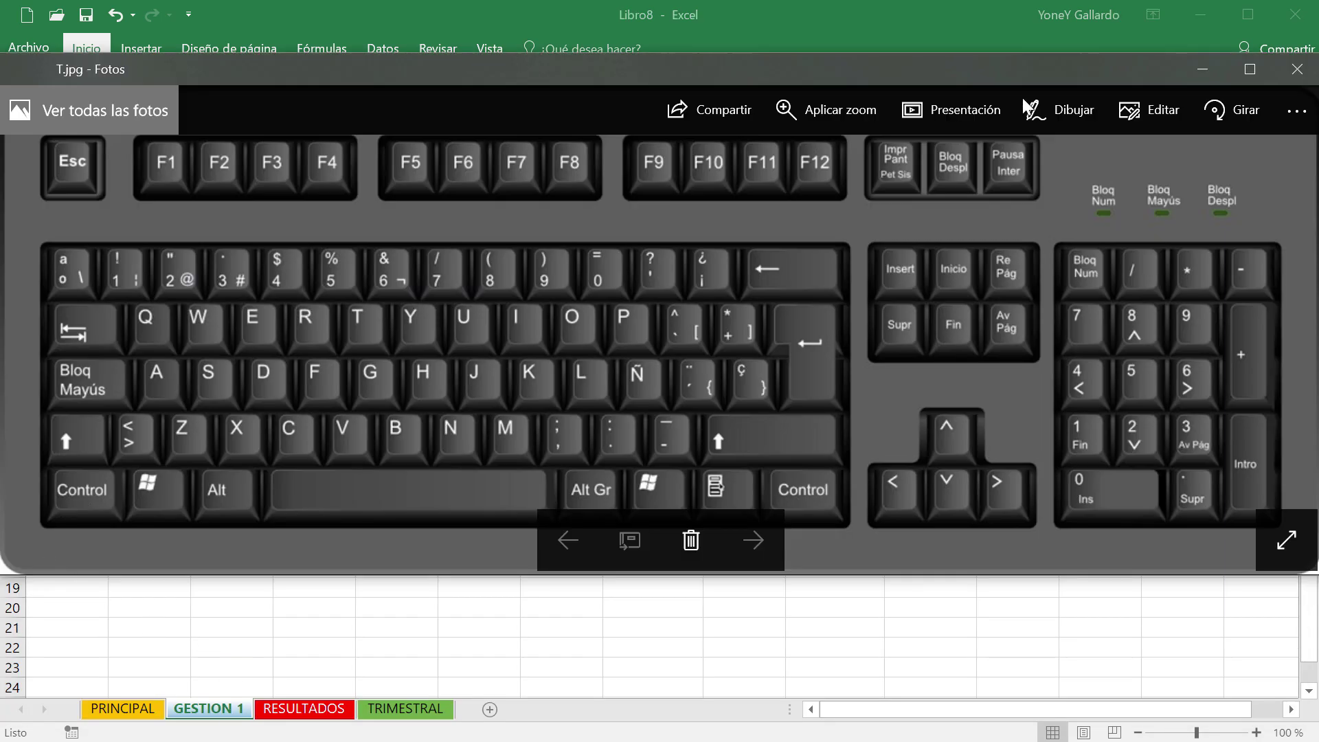
{"action": "left_click", "coordinate": [1201, 69]}
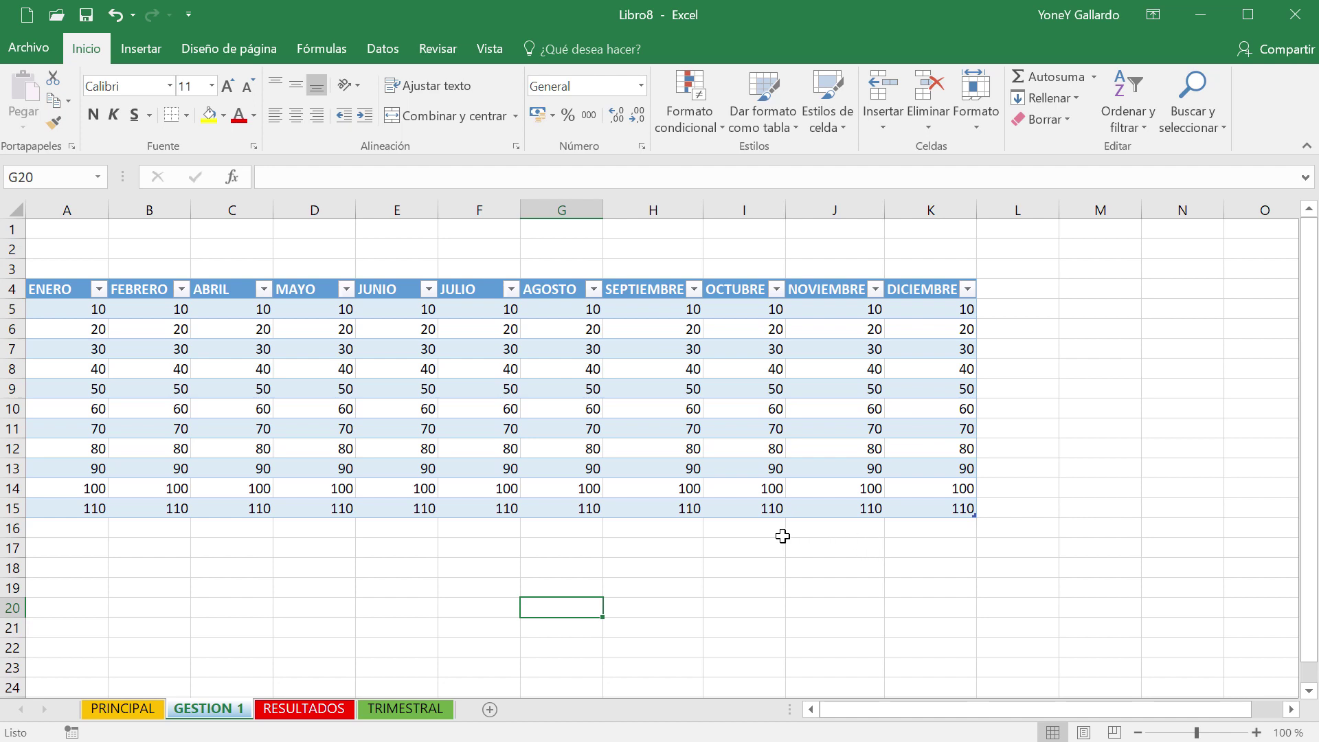
{"action": "left_click", "coordinate": [981, 603]}
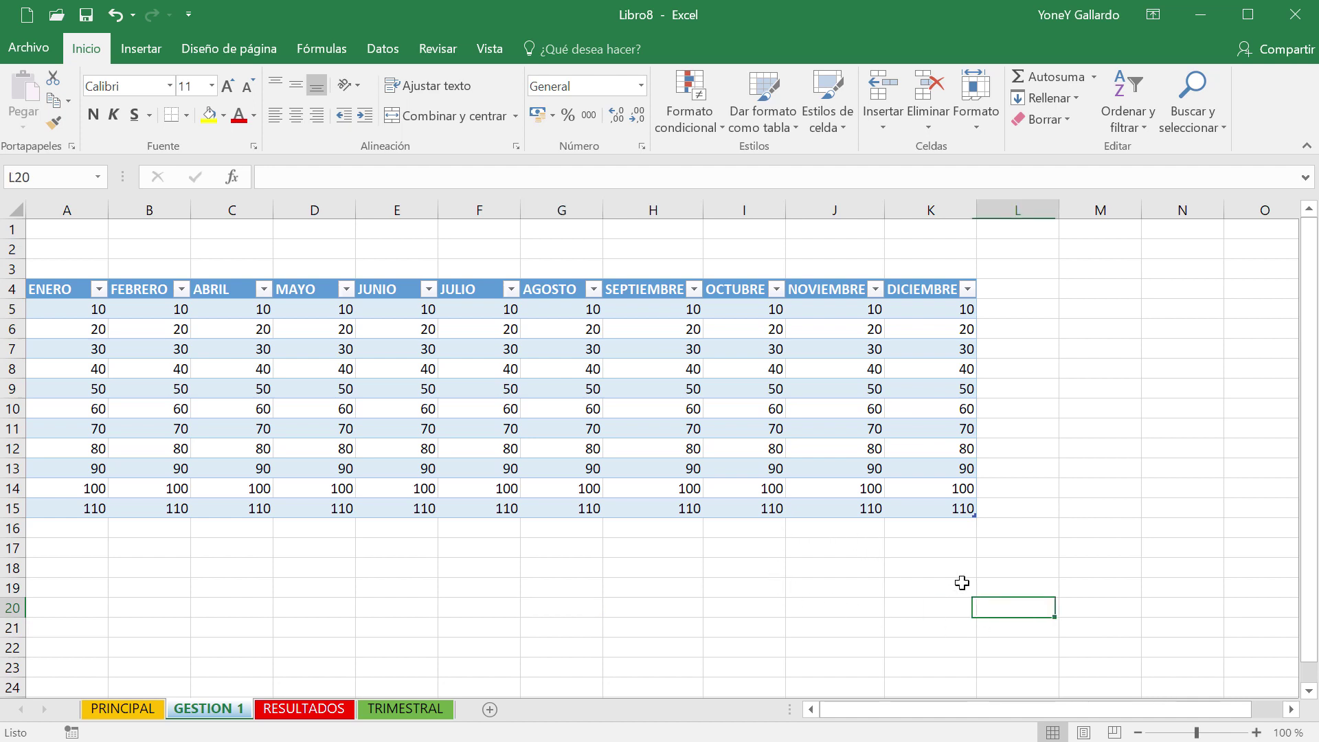
{"action": "left_click", "coordinate": [932, 548]}
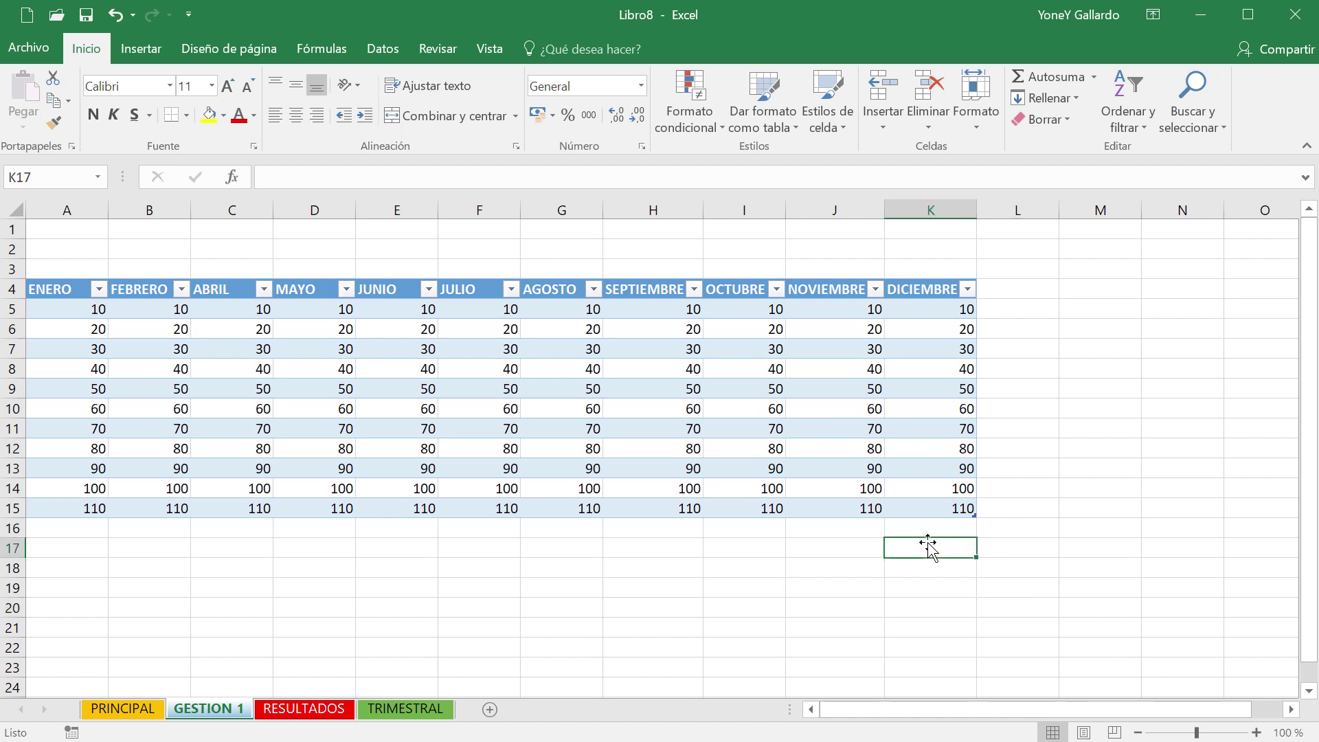
- Insert the SUMA function in cell K20 to add up the table's DICIEMBRE column
{"action": "left_click", "coordinate": [943, 608]}
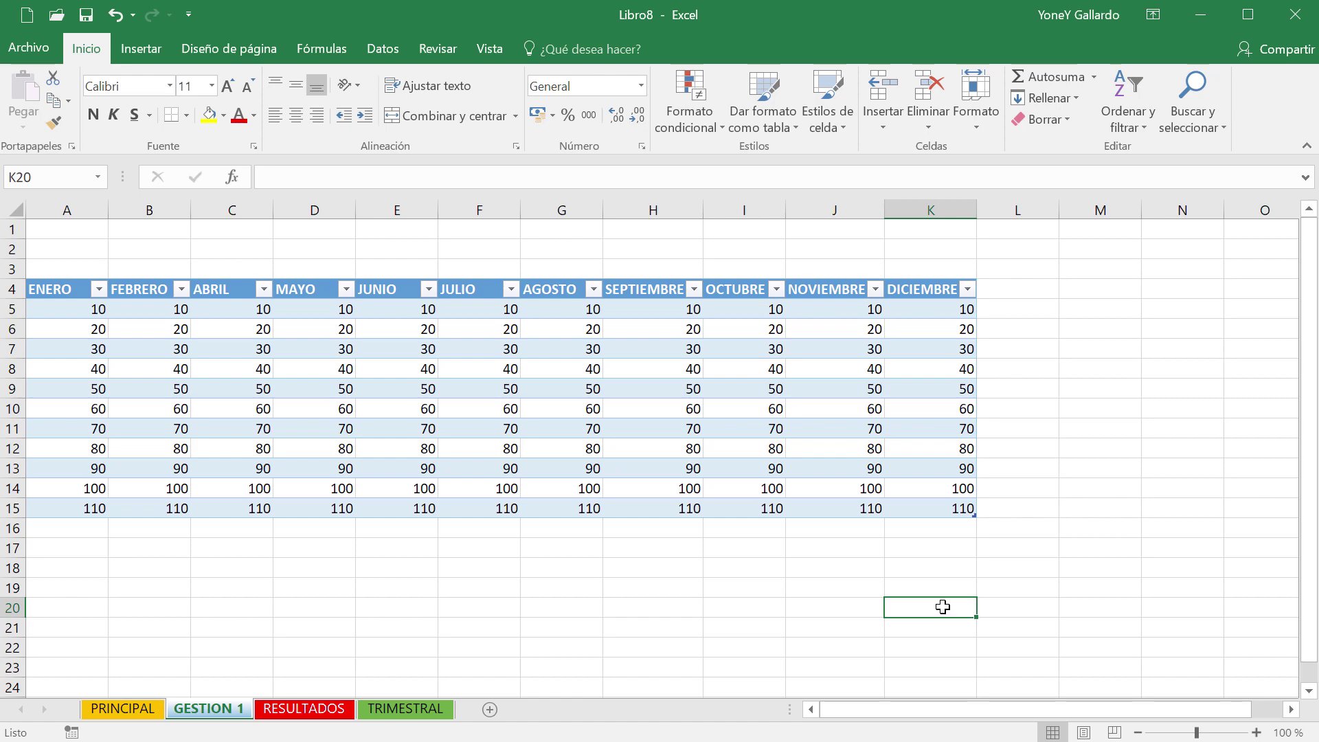
{"action": "key", "text": "shift+F3"}
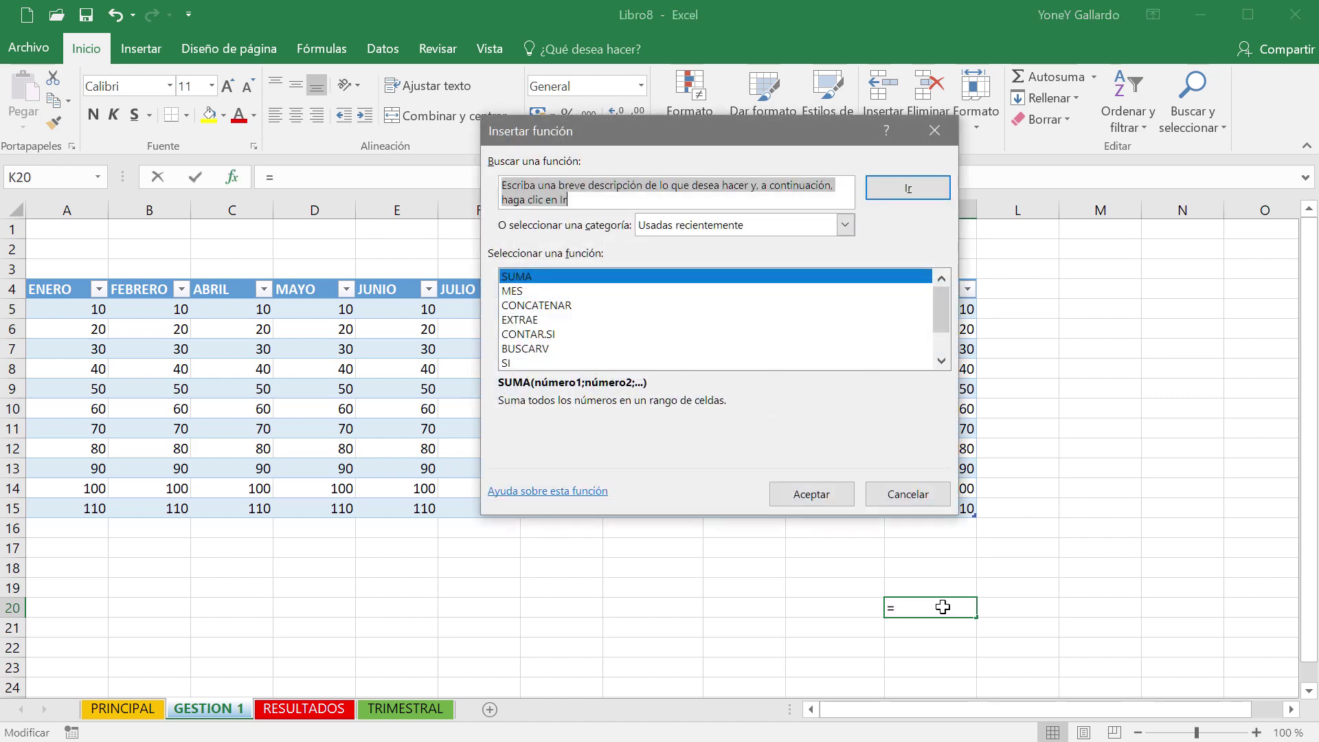
{"action": "left_click", "coordinate": [811, 493]}
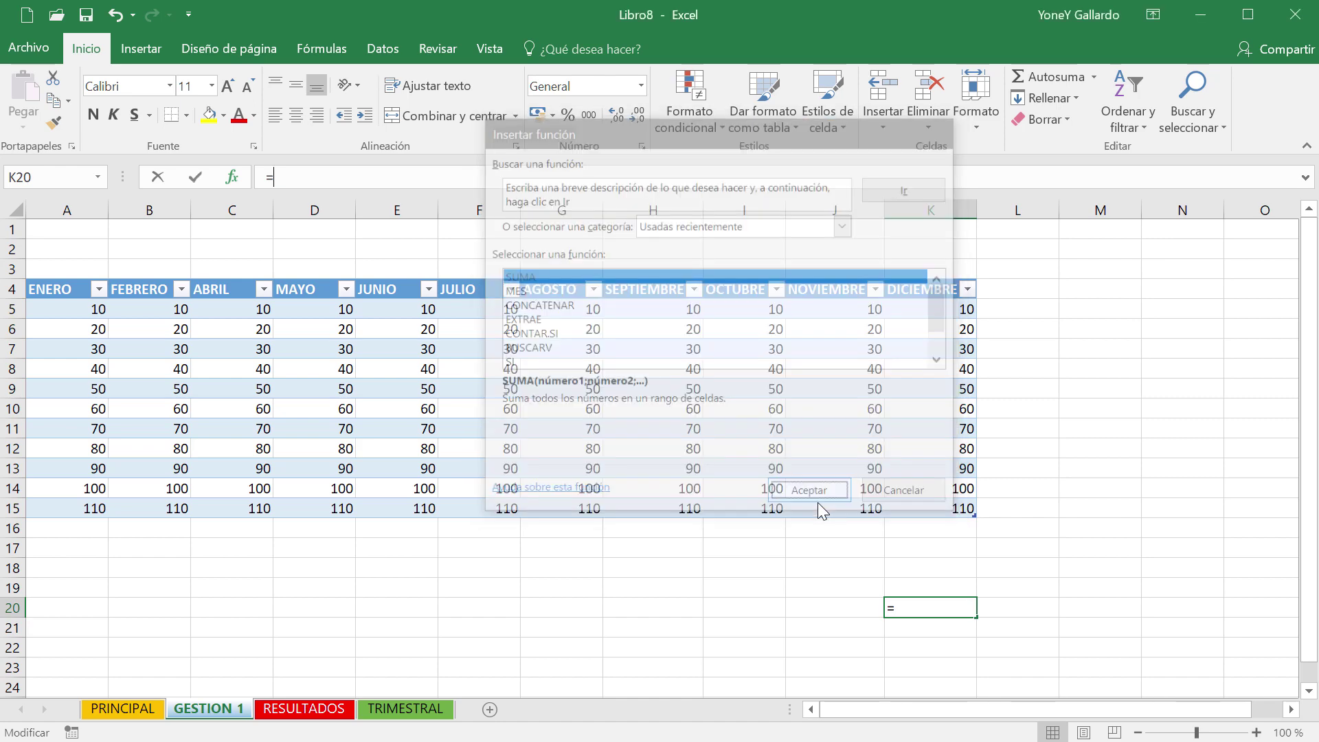
{"action": "left_click_drag", "start_coordinate": [842, 155], "coordinate": [478, 104]}
{"action": "left_click_drag", "start_coordinate": [935, 311], "coordinate": [930, 509]}
{"action": "left_click", "coordinate": [559, 429]}
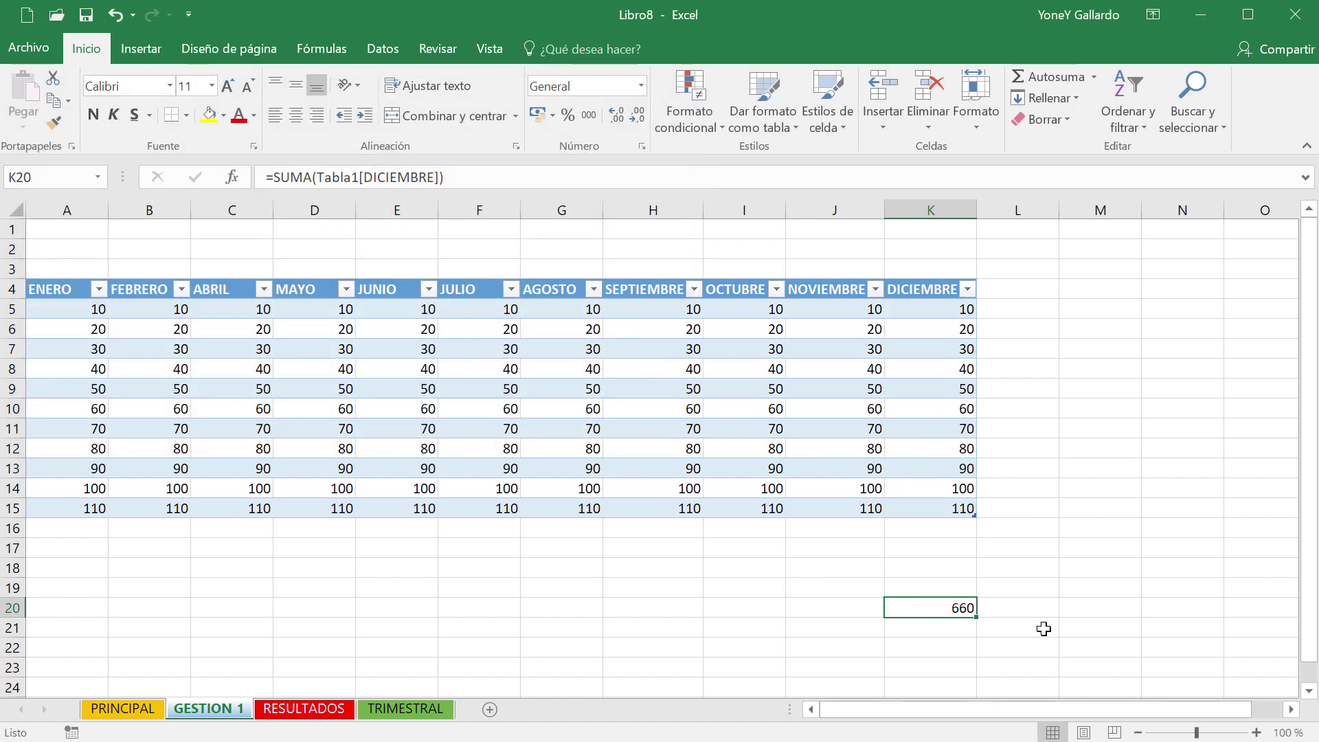
{"action": "left_click", "coordinate": [1072, 627]}
{"action": "left_click", "coordinate": [951, 609]}
- Switch to the keyboard picture in Photos, and hide it to get back to the Excel worksheet
{"action": "key", "text": "alt+Tab"}
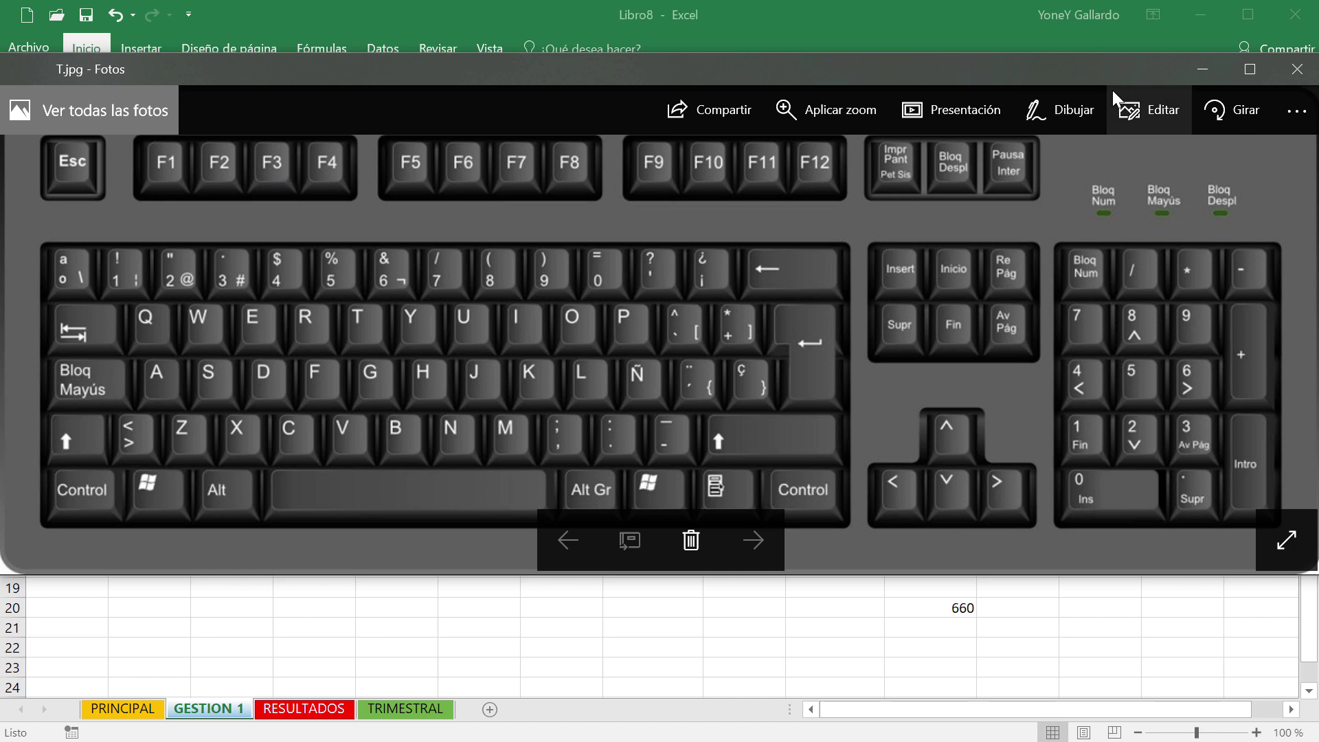
{"action": "left_click", "coordinate": [1203, 68]}
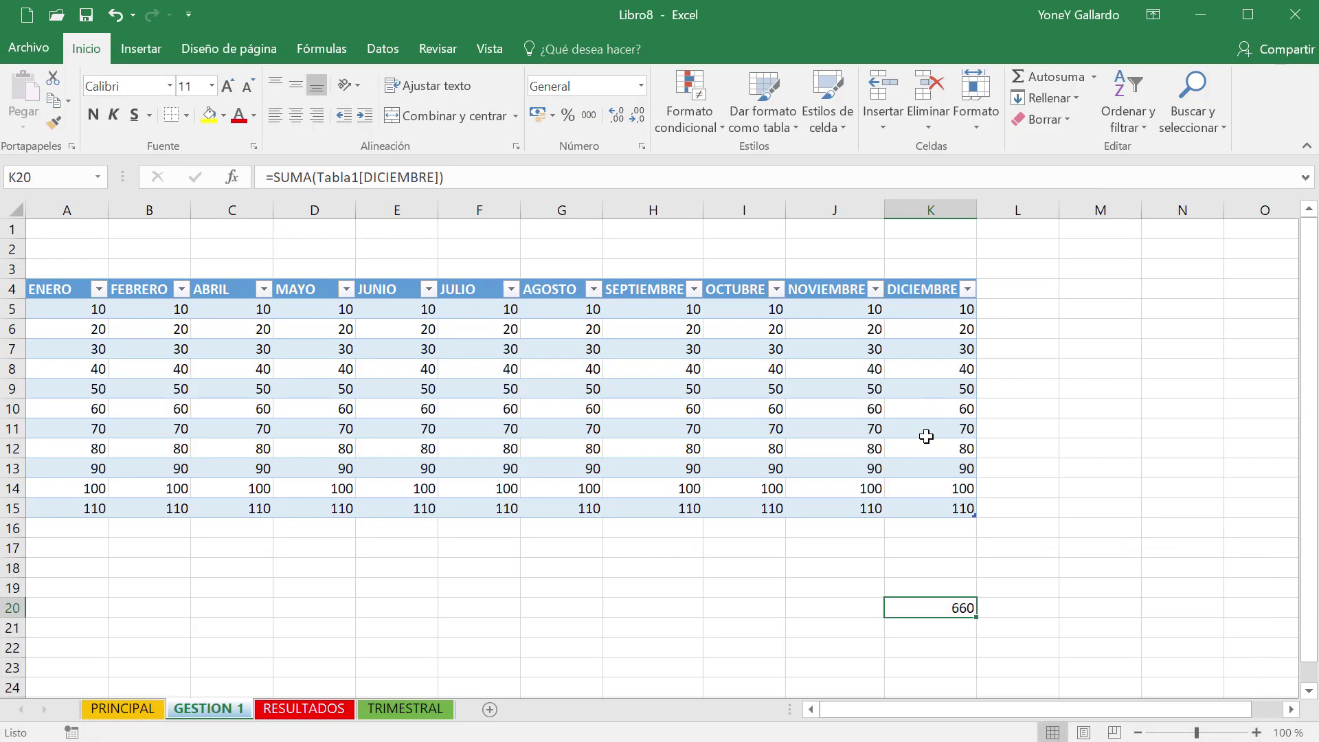
{"action": "left_click", "coordinate": [515, 627]}
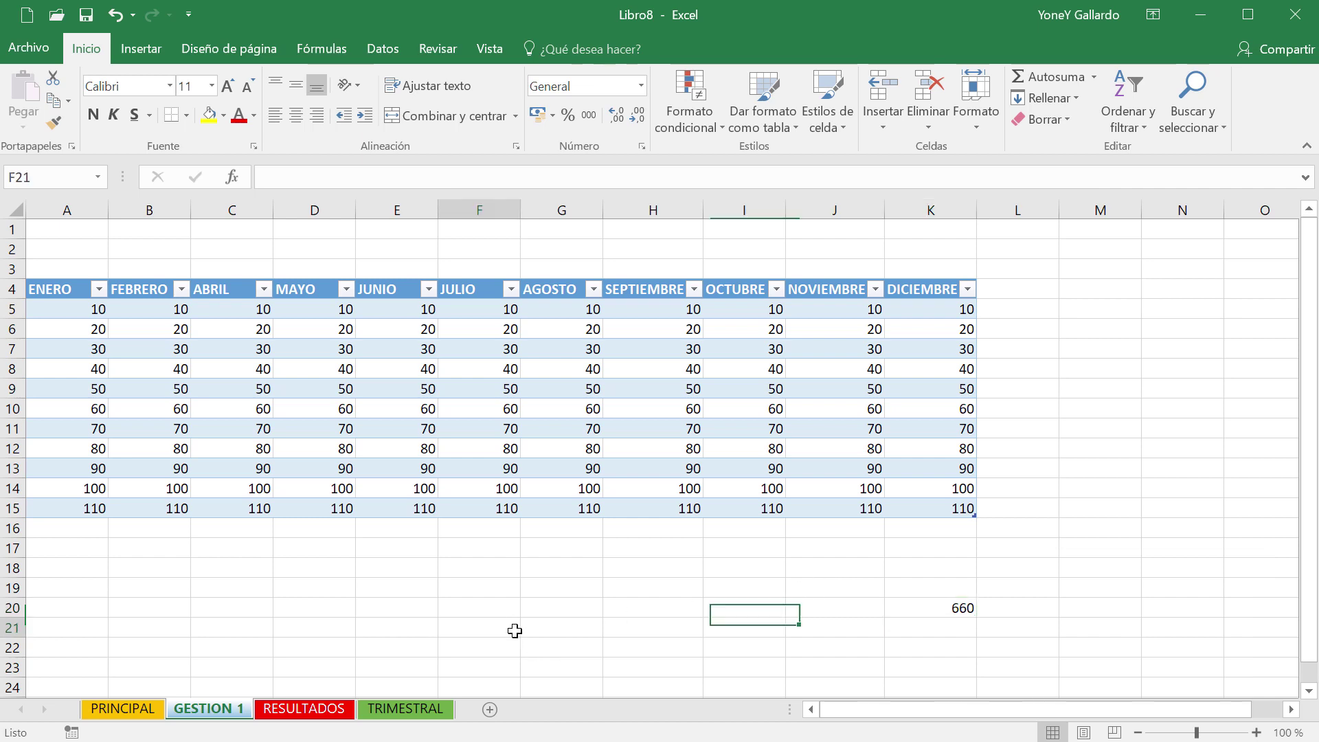
- Open cell E15 for editing and leave it unaltered, and check the keyboard picture in Photos
{"action": "left_click", "coordinate": [409, 509]}
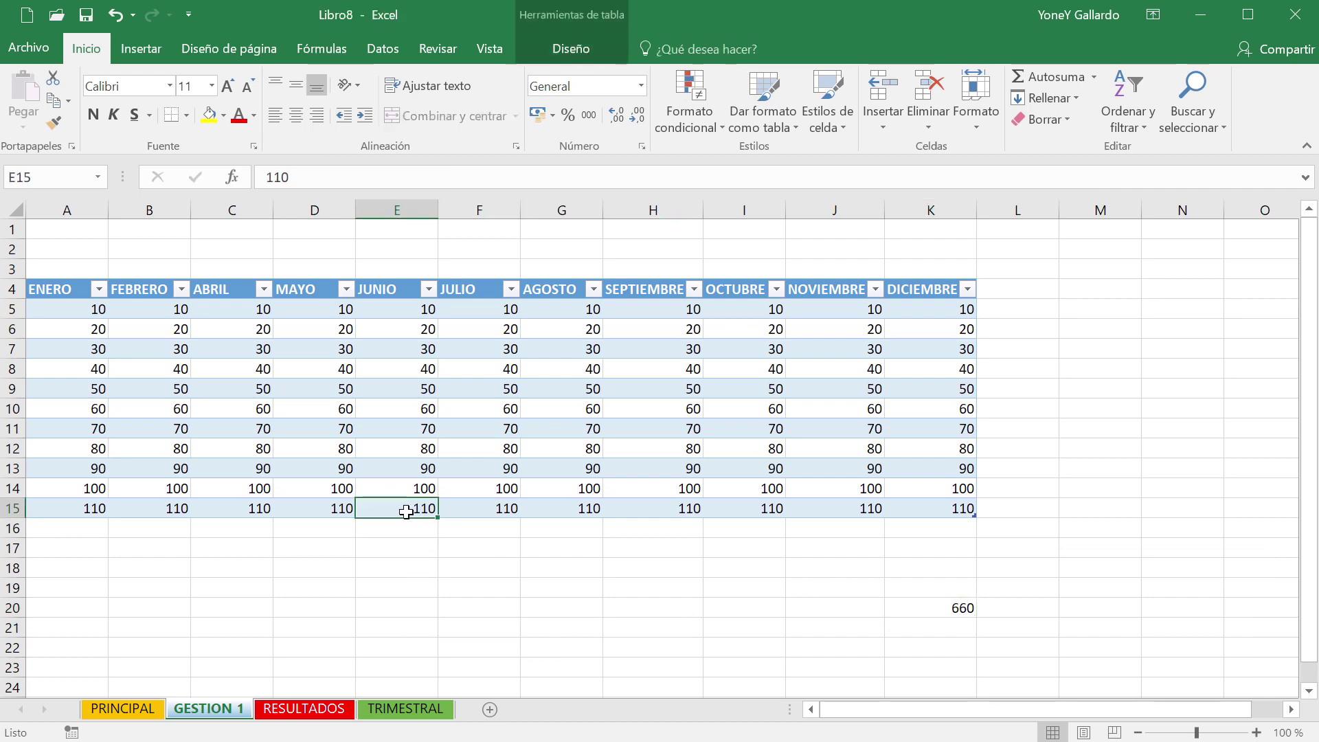
{"action": "double_click", "coordinate": [420, 509]}
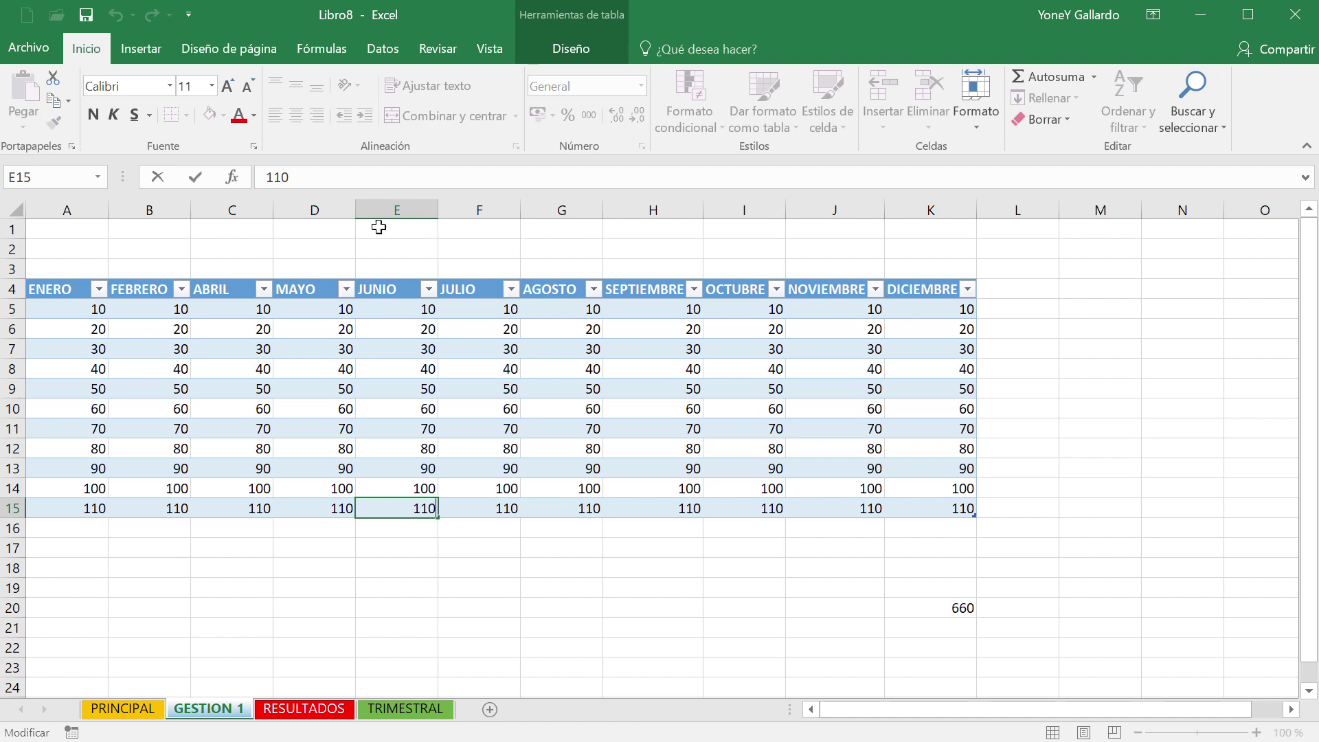
{"action": "left_click", "coordinate": [481, 503]}
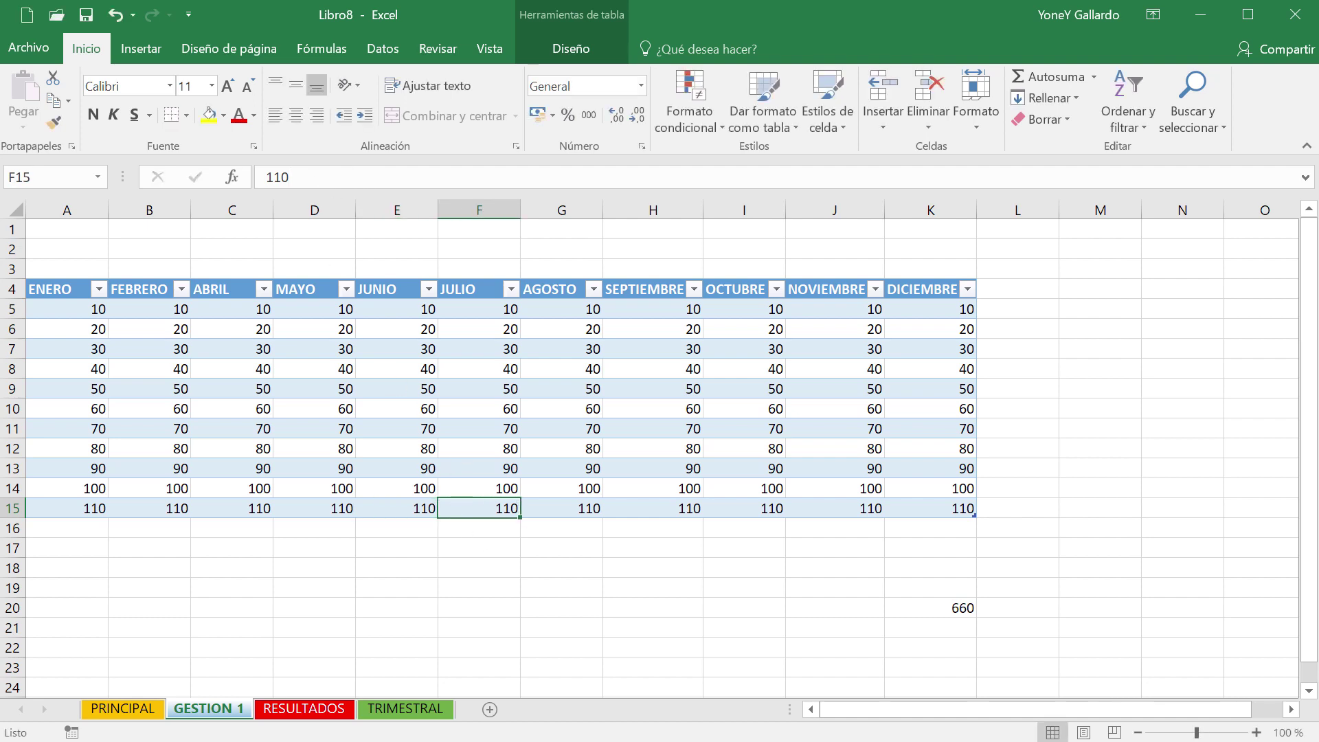
{"action": "key", "text": "alt+Tab"}
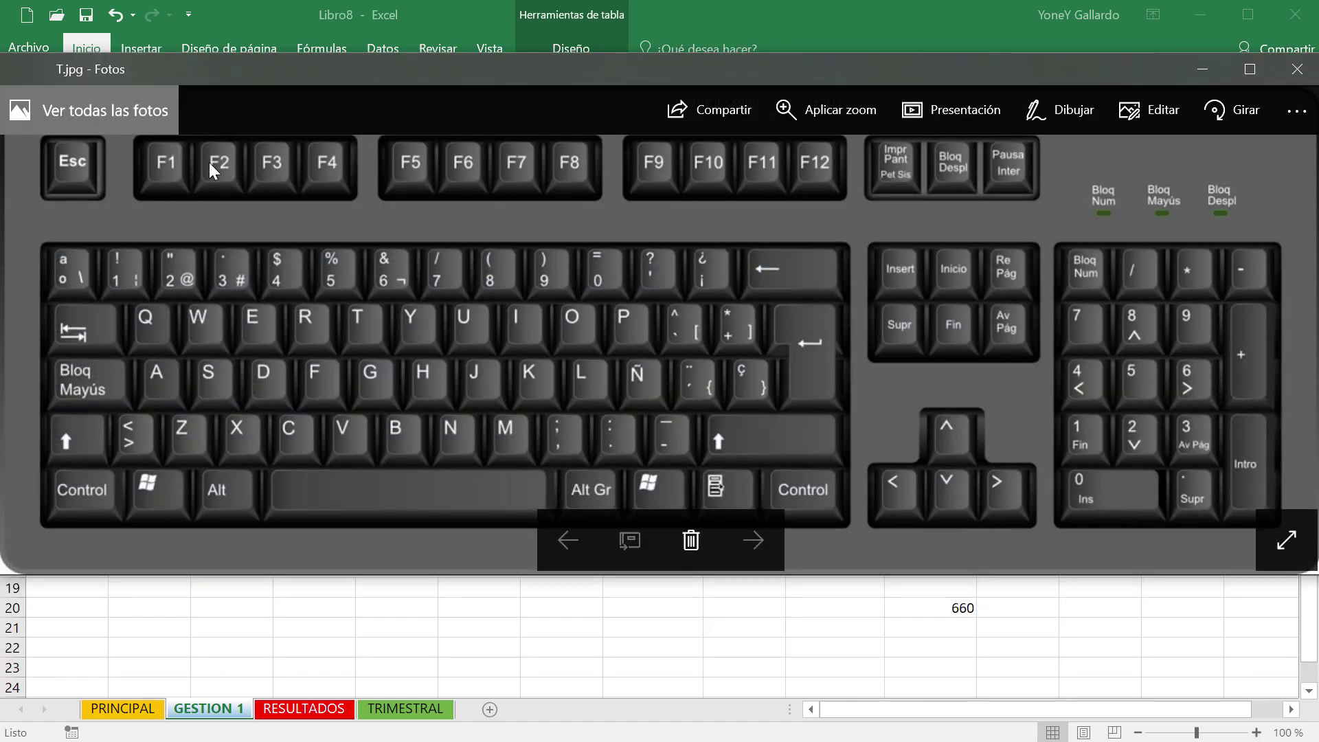
{"action": "key", "text": "alt+Tab"}
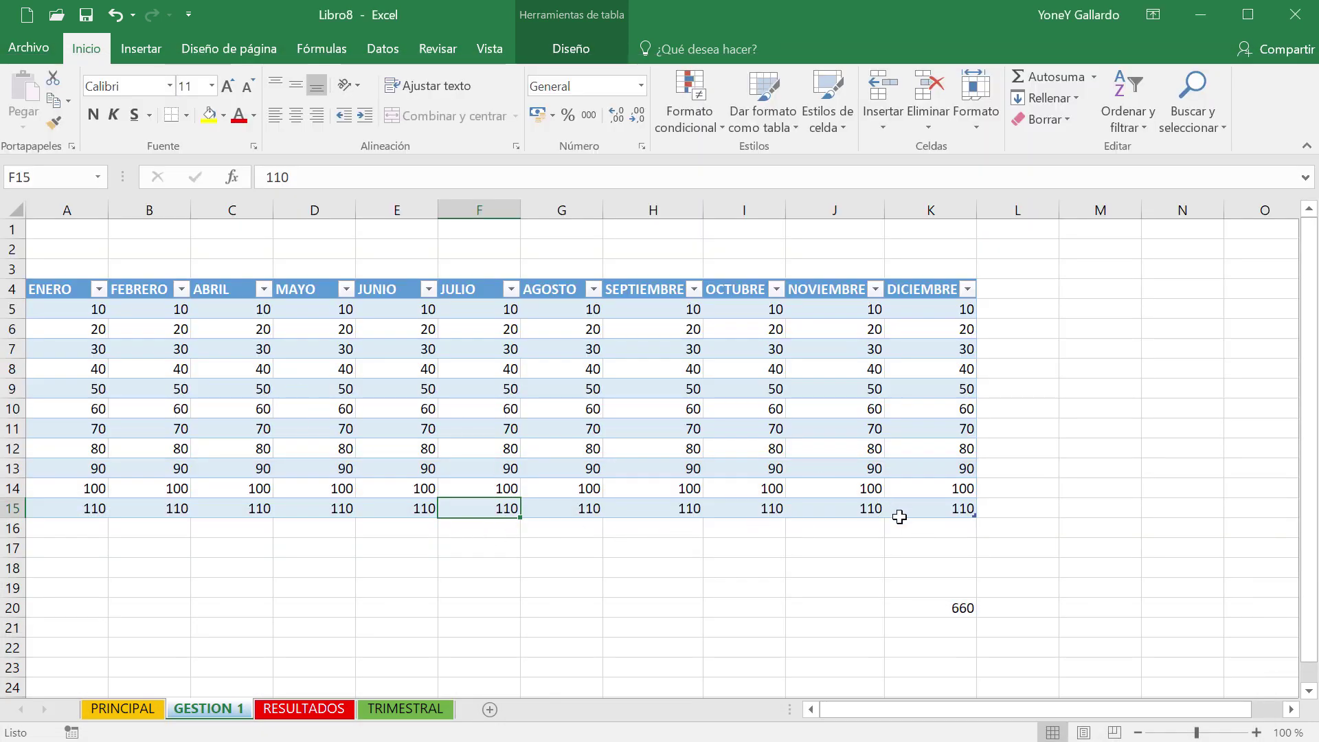
- Change the last DICIEMBRE value, in cell K15, to 400 by editing inside the cell
{"action": "left_click", "coordinate": [920, 512]}
{"action": "scroll", "coordinate": [1037, 605], "scroll_direction": "up", "scroll_amount": 10}
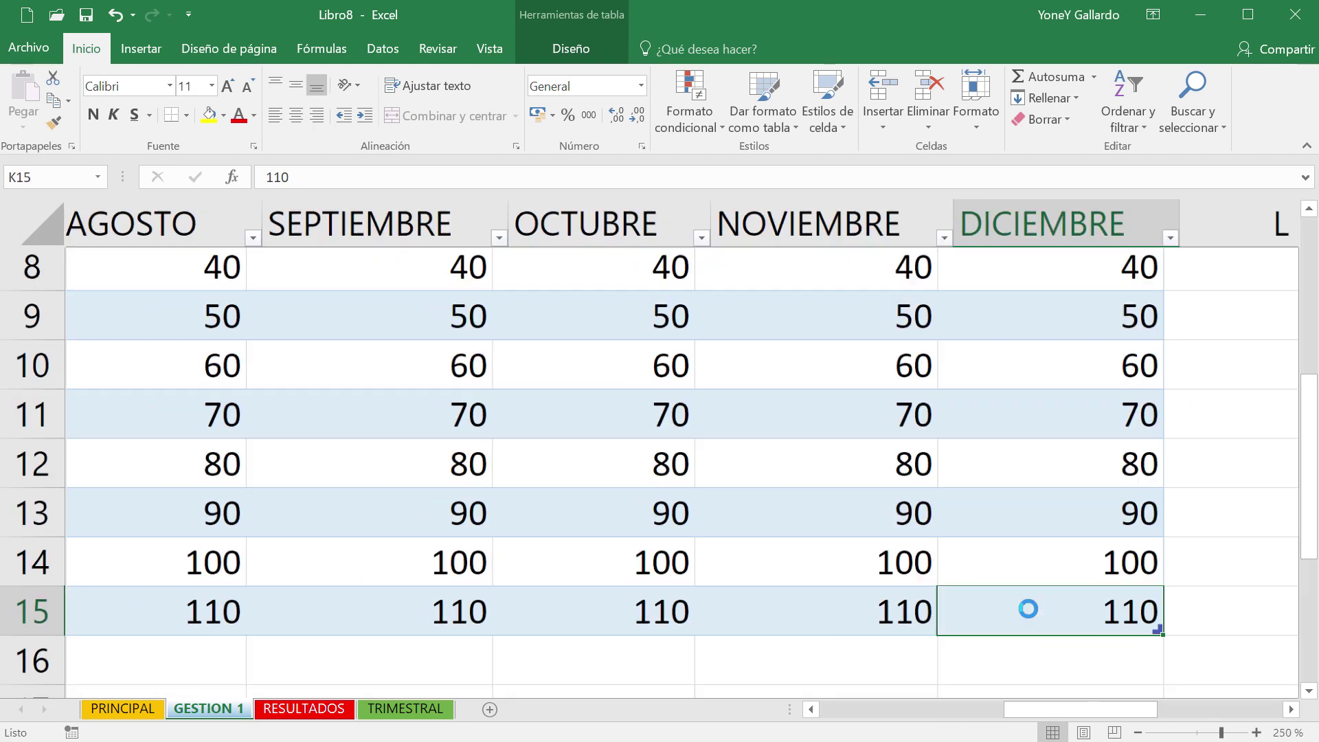
{"action": "left_click_drag", "start_coordinate": [1053, 710], "coordinate": [1114, 701]}
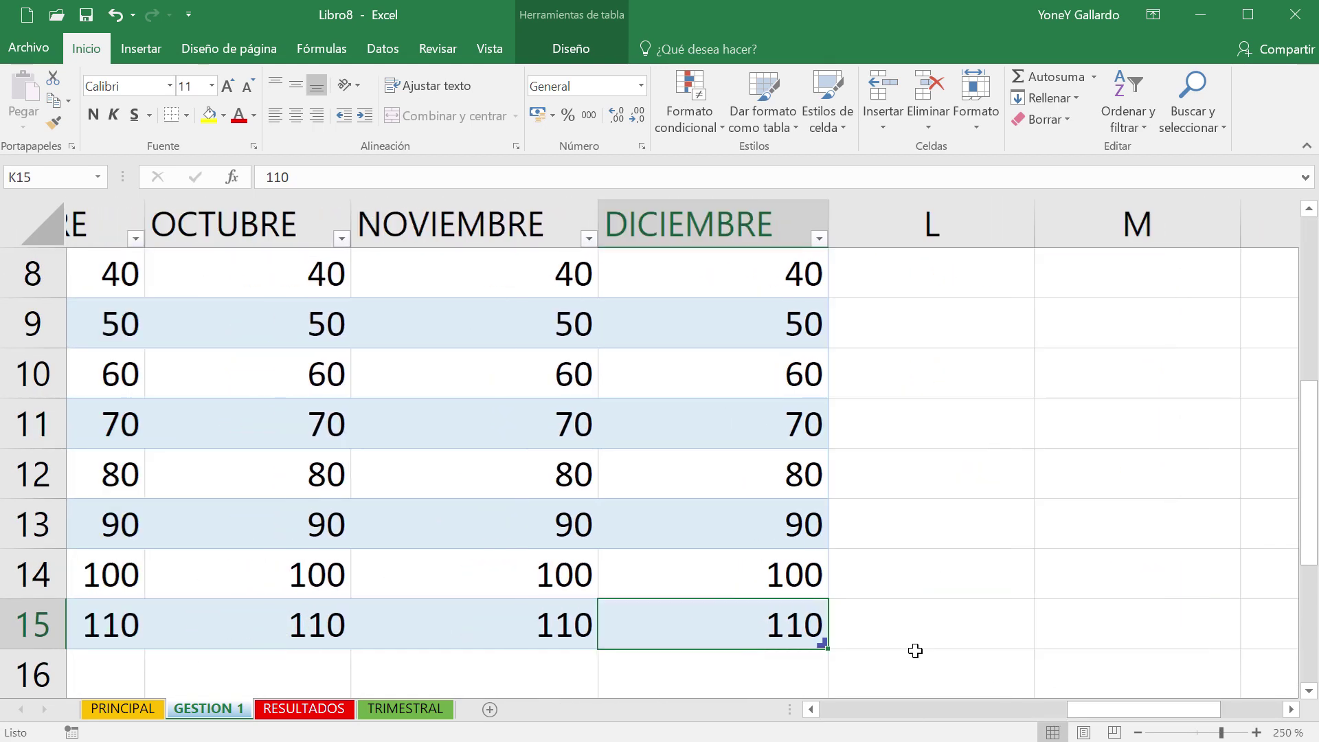
{"action": "key", "text": "F2"}
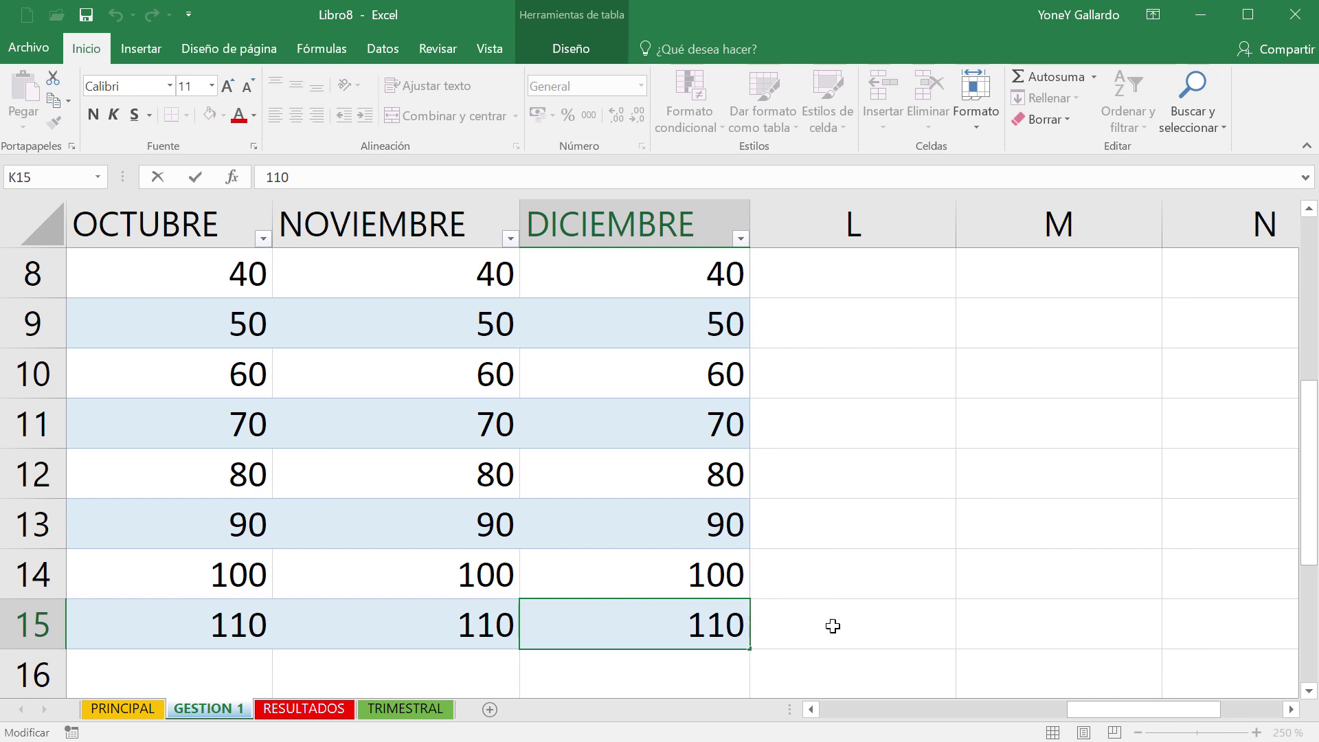
{"action": "key", "text": "BackSpace"}
{"action": "key", "text": "BackSpace"}
{"action": "key", "text": "BackSpace"}
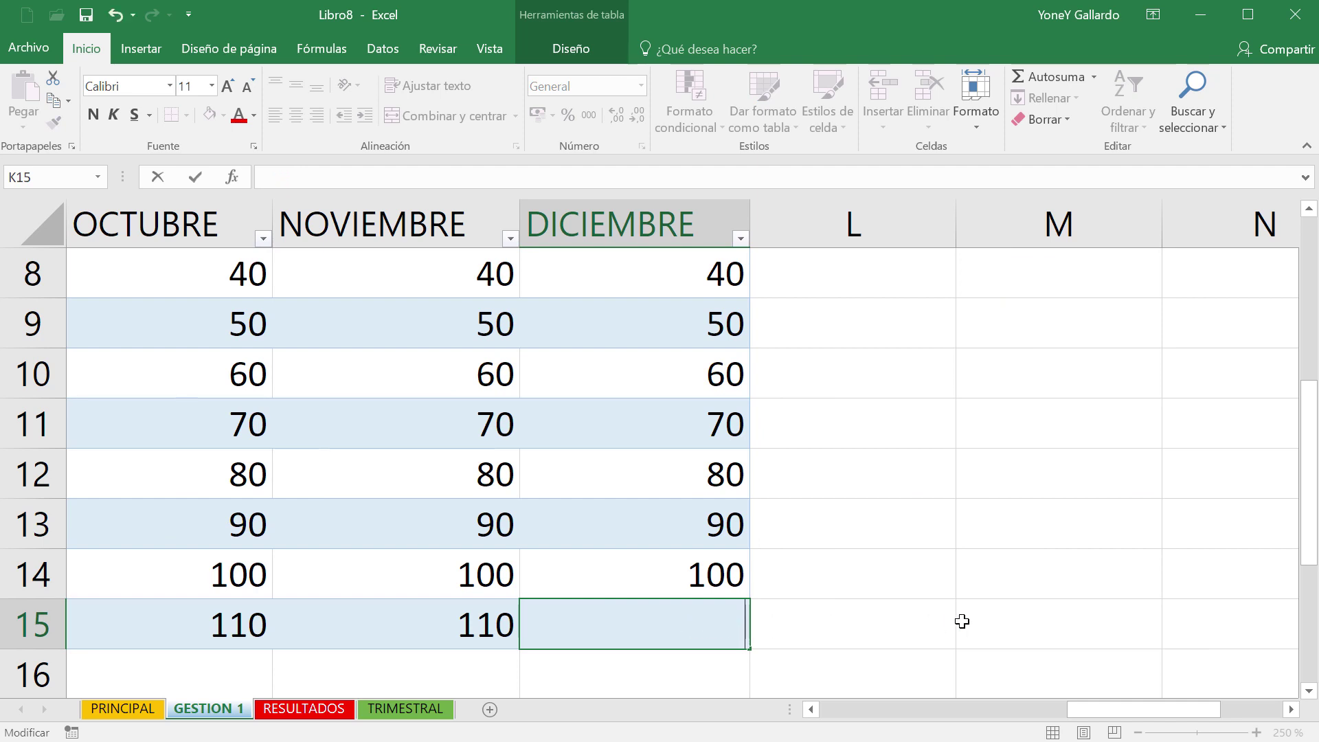
{"action": "type", "text": "400"}
{"action": "key", "text": "Return"}
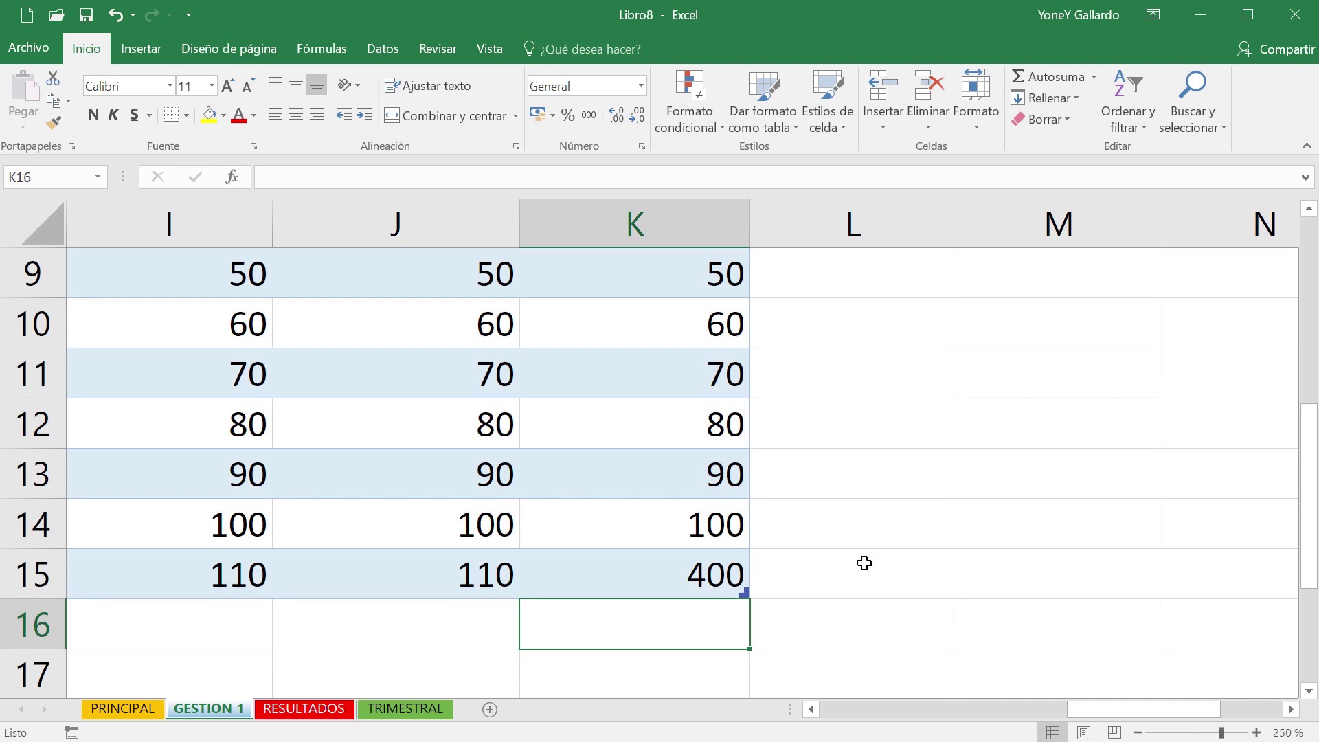
- Change the NOVIEMBRE value in cell J13 to 50 by editing inside the cell
{"action": "left_click", "coordinate": [466, 478]}
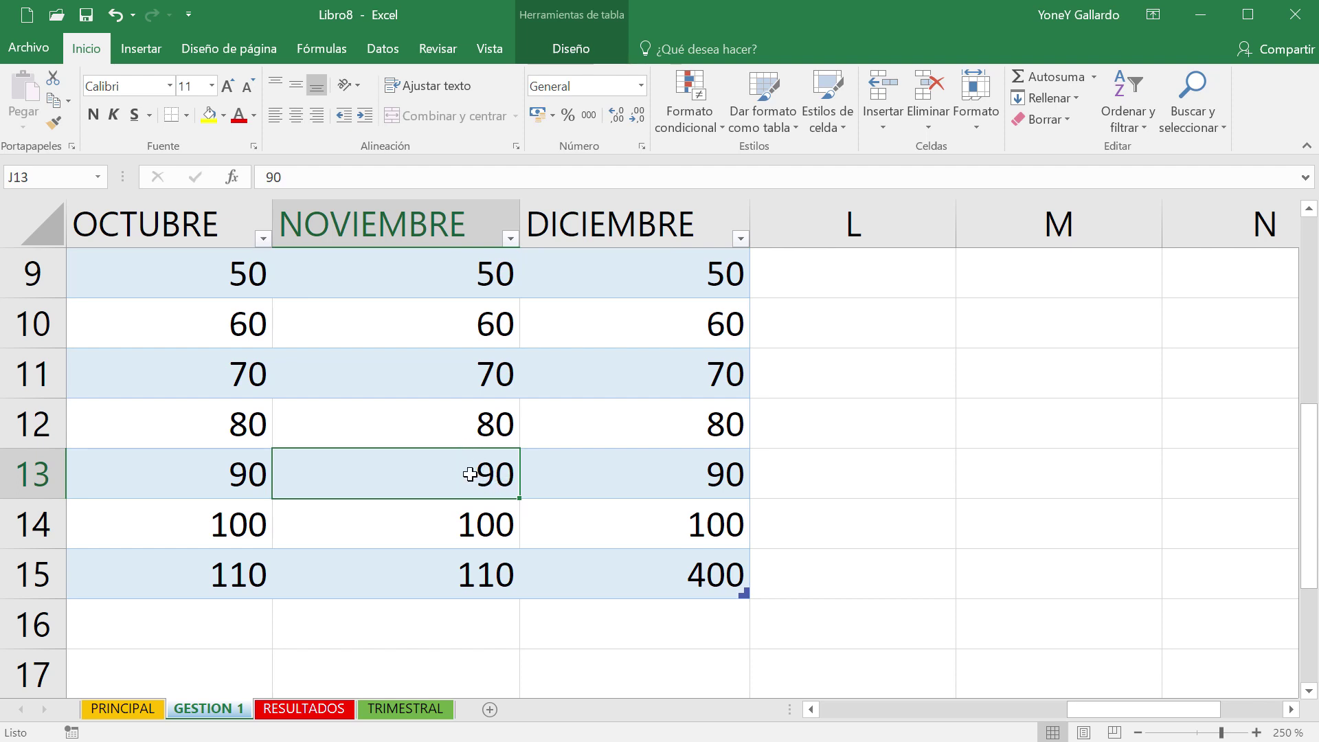
{"action": "left_click", "coordinate": [484, 520]}
{"action": "left_click", "coordinate": [474, 485]}
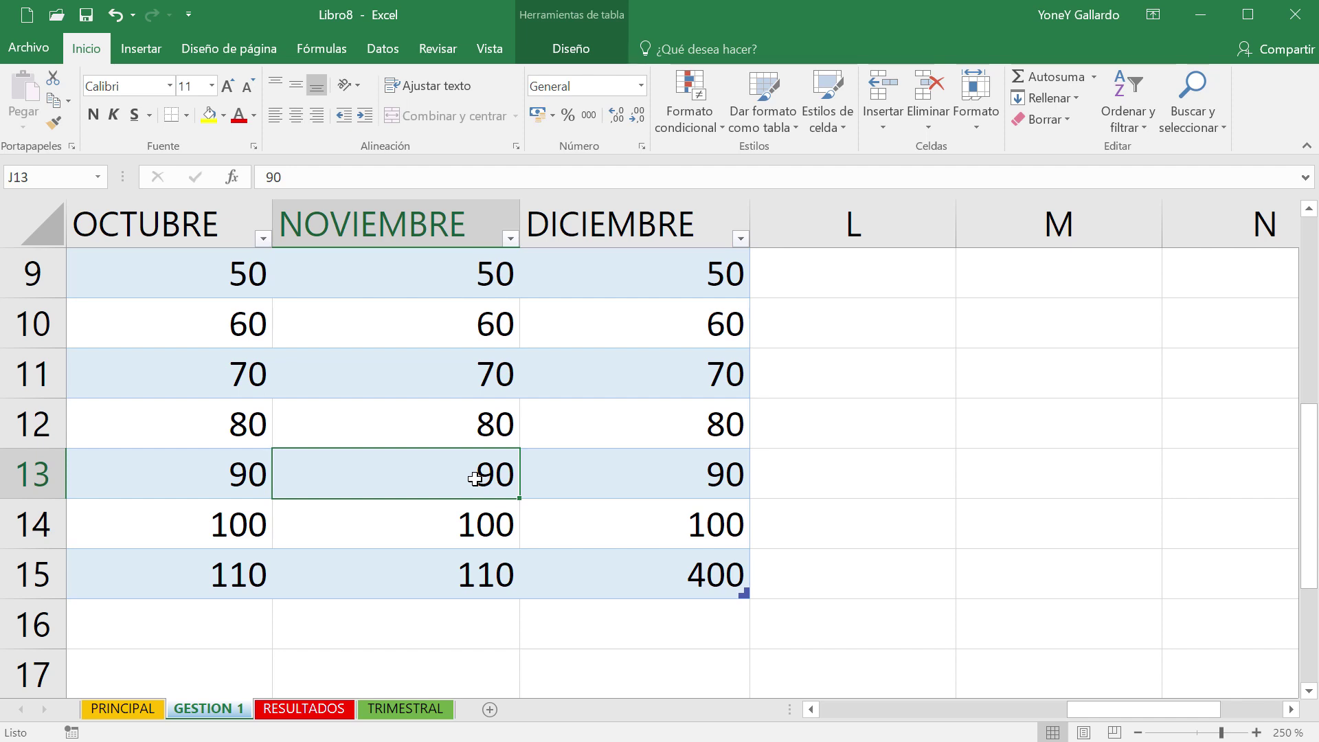
{"action": "key", "text": "F2"}
{"action": "key", "text": "BackSpace"}
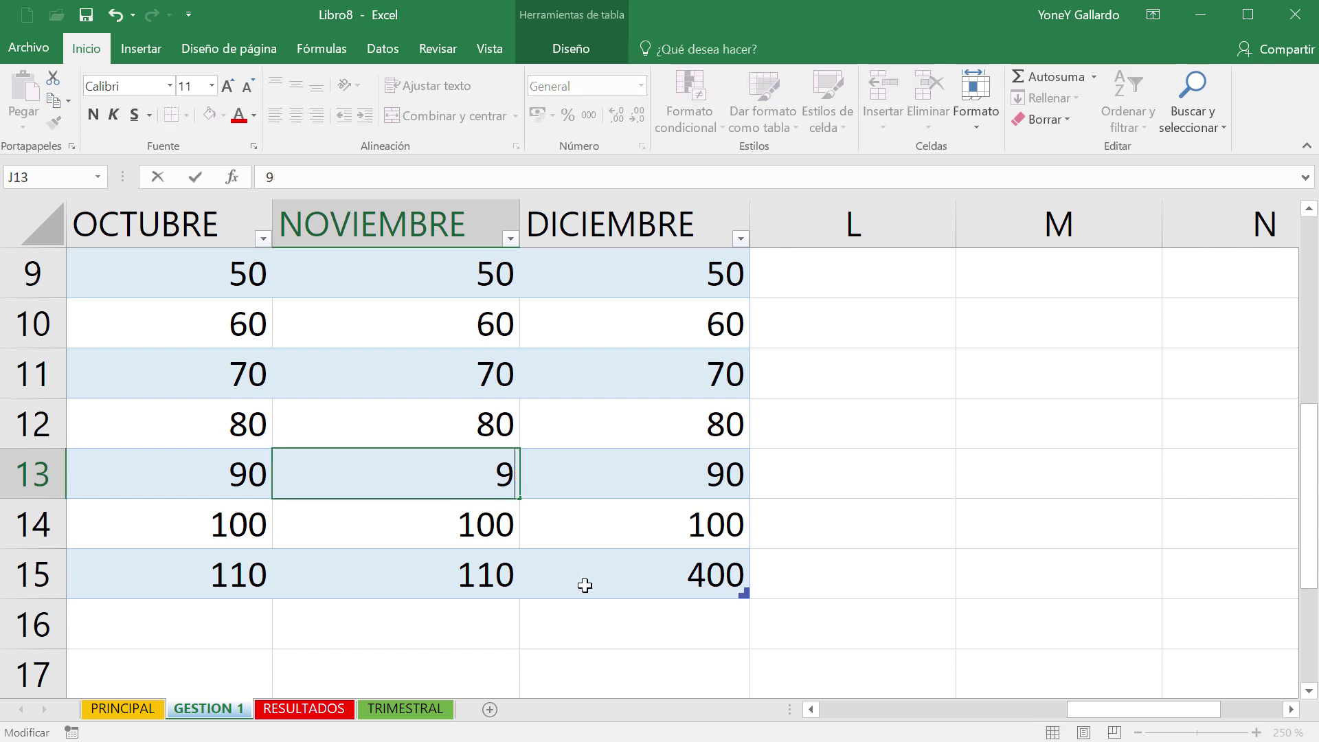
{"action": "key", "text": "BackSpace"}
{"action": "type", "text": "50"}
{"action": "key", "text": "Return"}
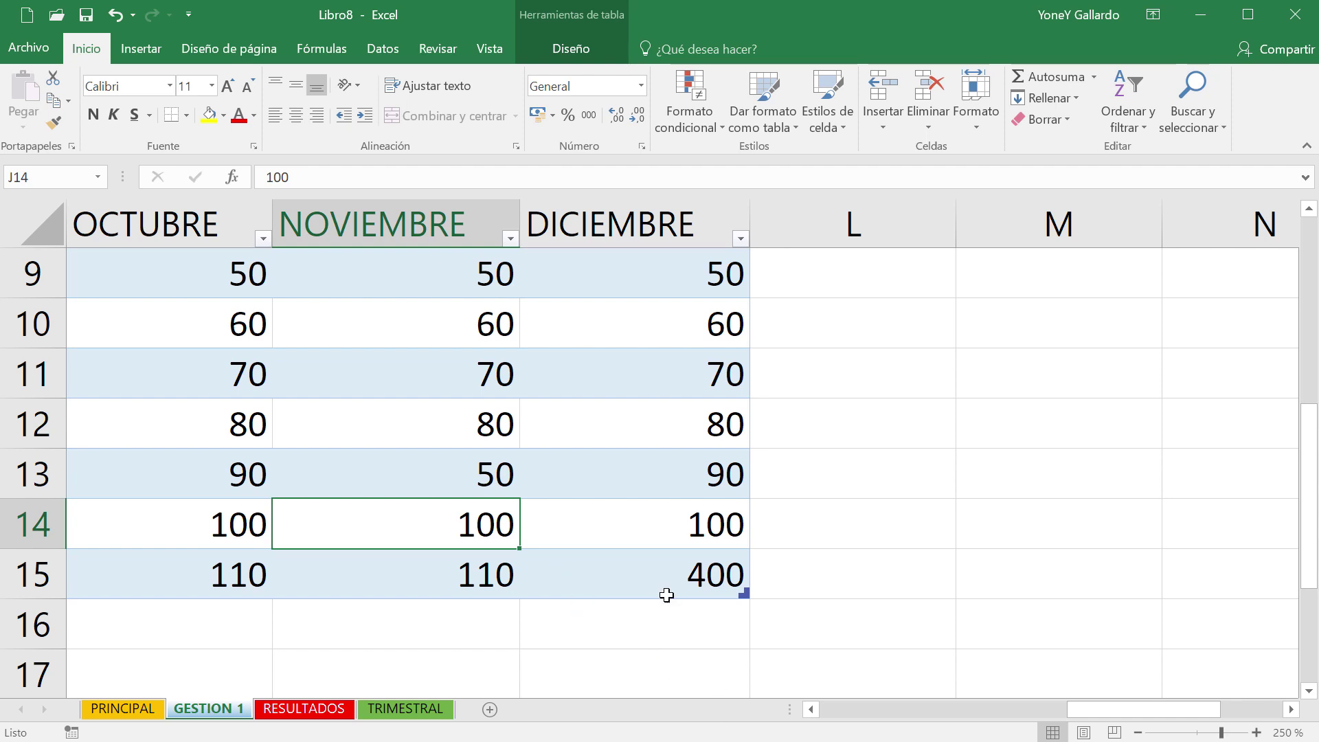
- Select all of the table's data from cell D8, and briefly view the keyboard picture in Photos
{"action": "scroll", "coordinate": [665, 594], "scroll_direction": "down", "scroll_amount": 5}
{"action": "scroll", "coordinate": [666, 594], "scroll_direction": "down", "scroll_amount": 4}
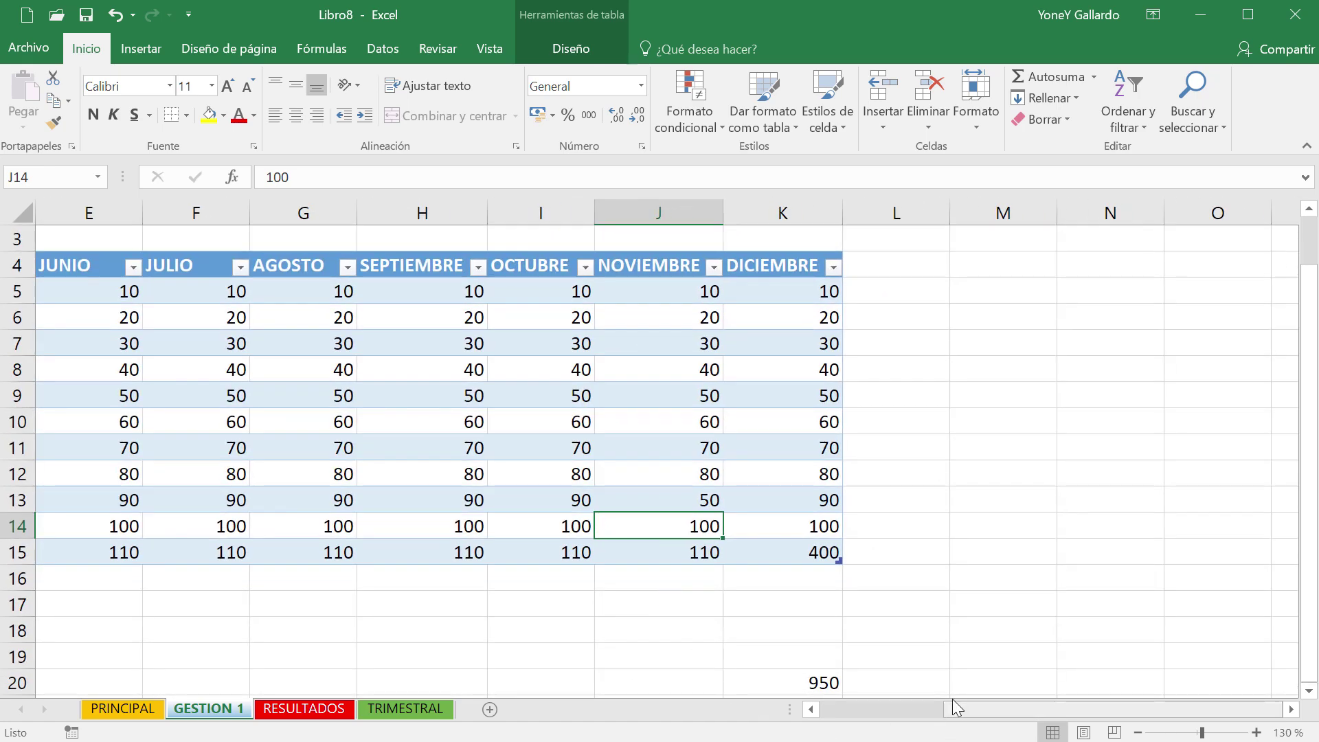
{"action": "left_click_drag", "start_coordinate": [977, 712], "coordinate": [844, 719]}
{"action": "scroll", "coordinate": [566, 543], "scroll_direction": "down", "scroll_amount": 2}
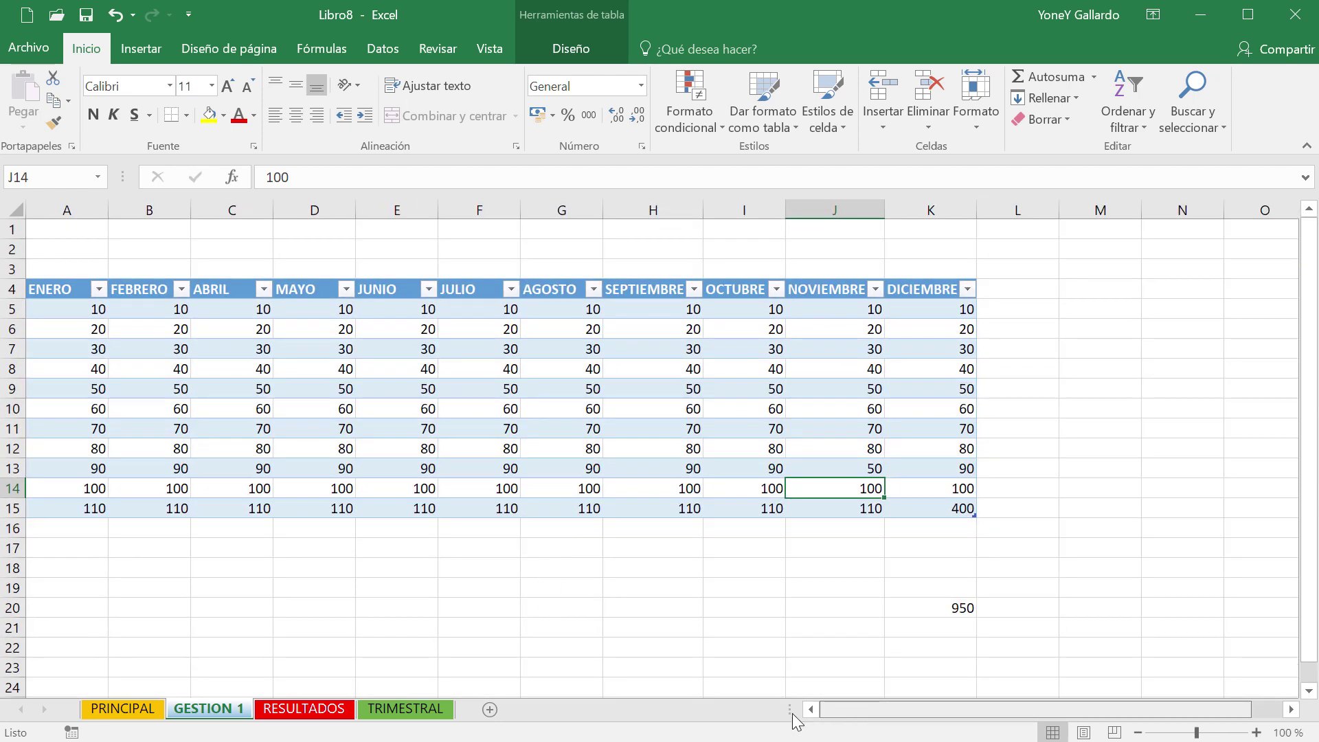
{"action": "left_click_drag", "start_coordinate": [64, 289], "coordinate": [936, 513]}
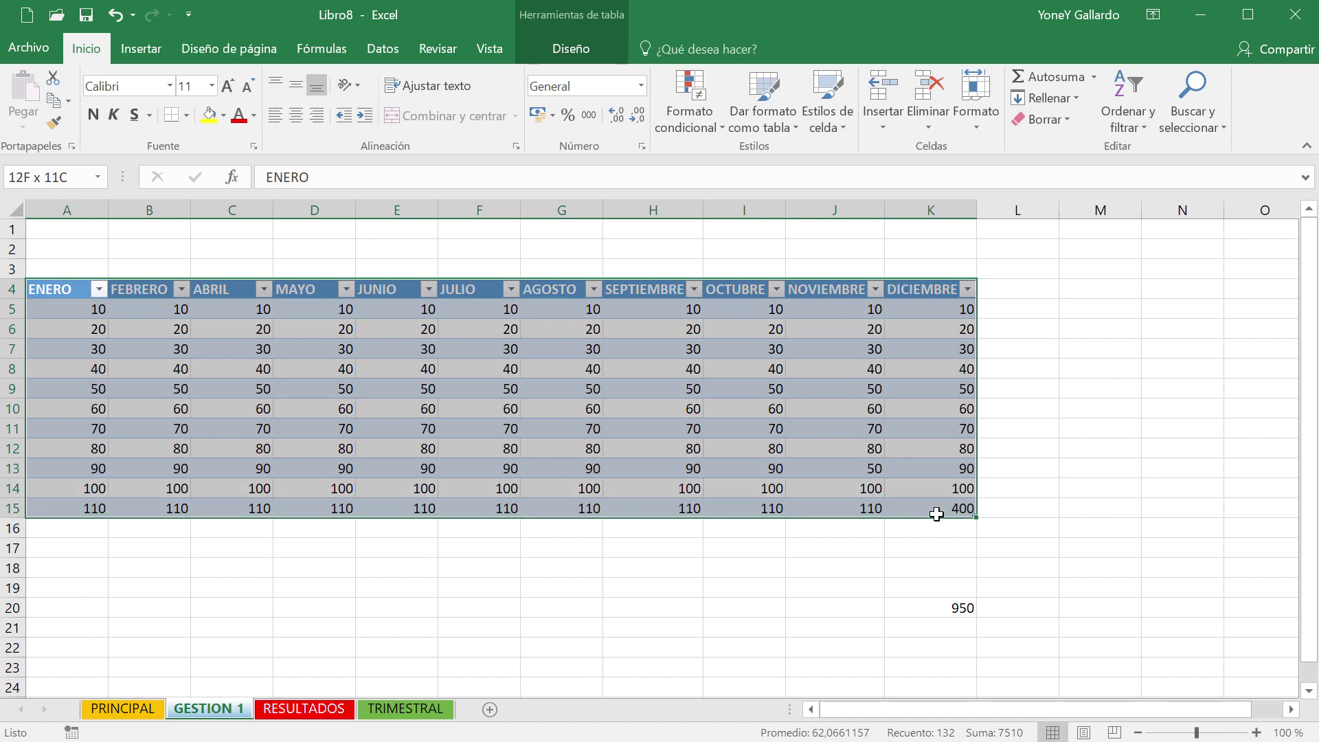
{"action": "left_click", "coordinate": [312, 368]}
{"action": "key", "text": "ctrl+a"}
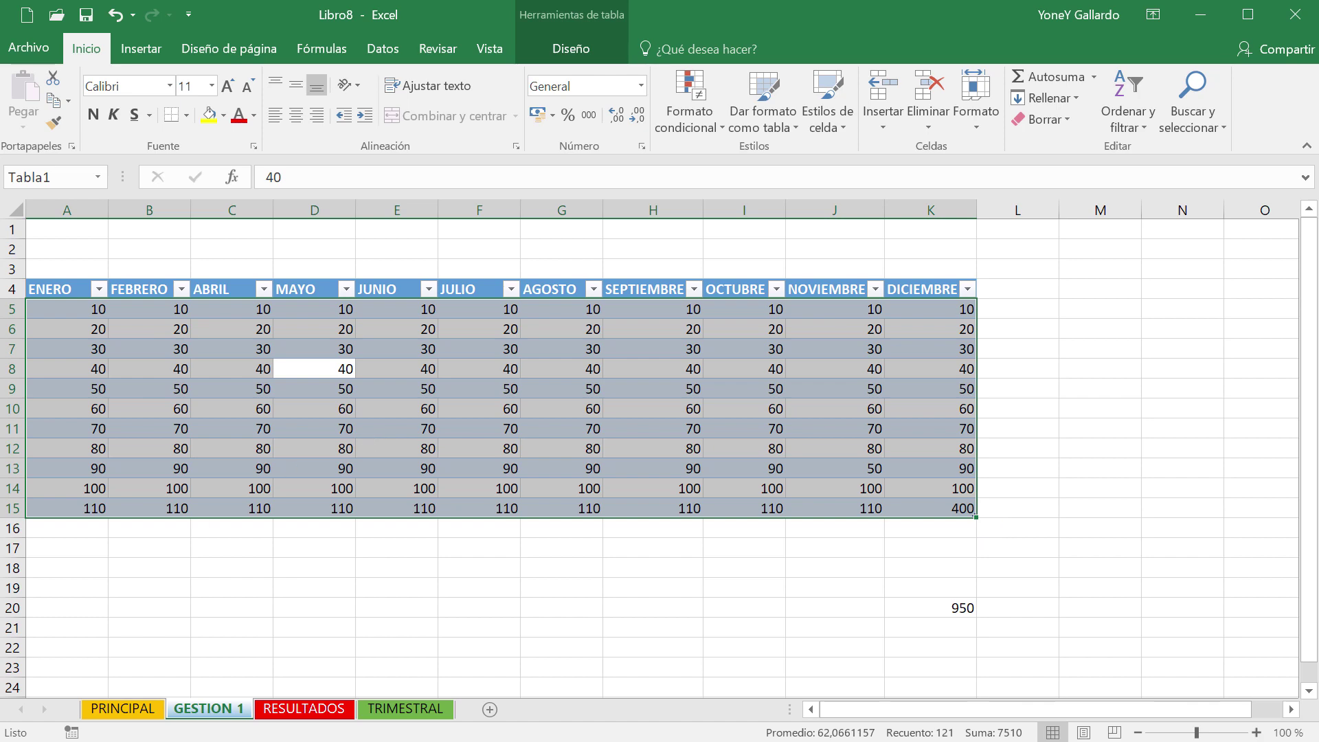
{"action": "key", "text": "alt+Tab"}
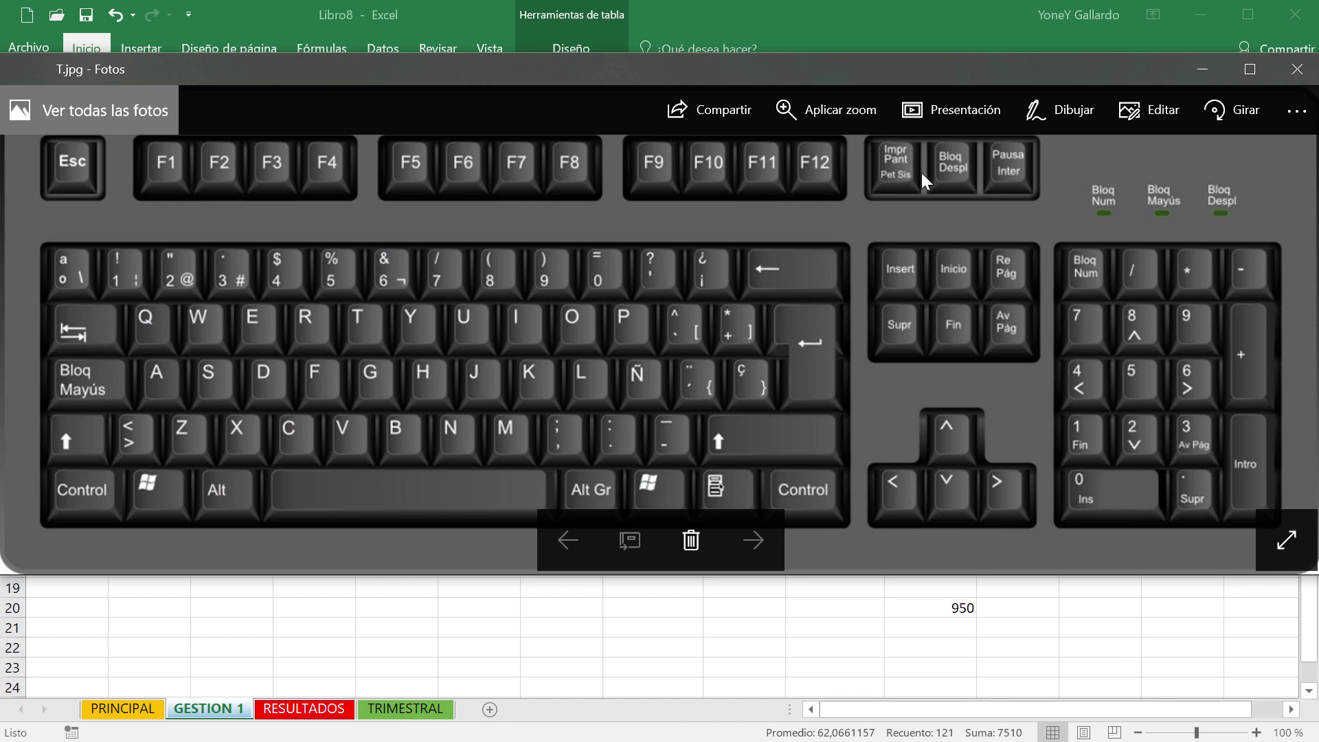
{"action": "left_click", "coordinate": [1194, 74]}
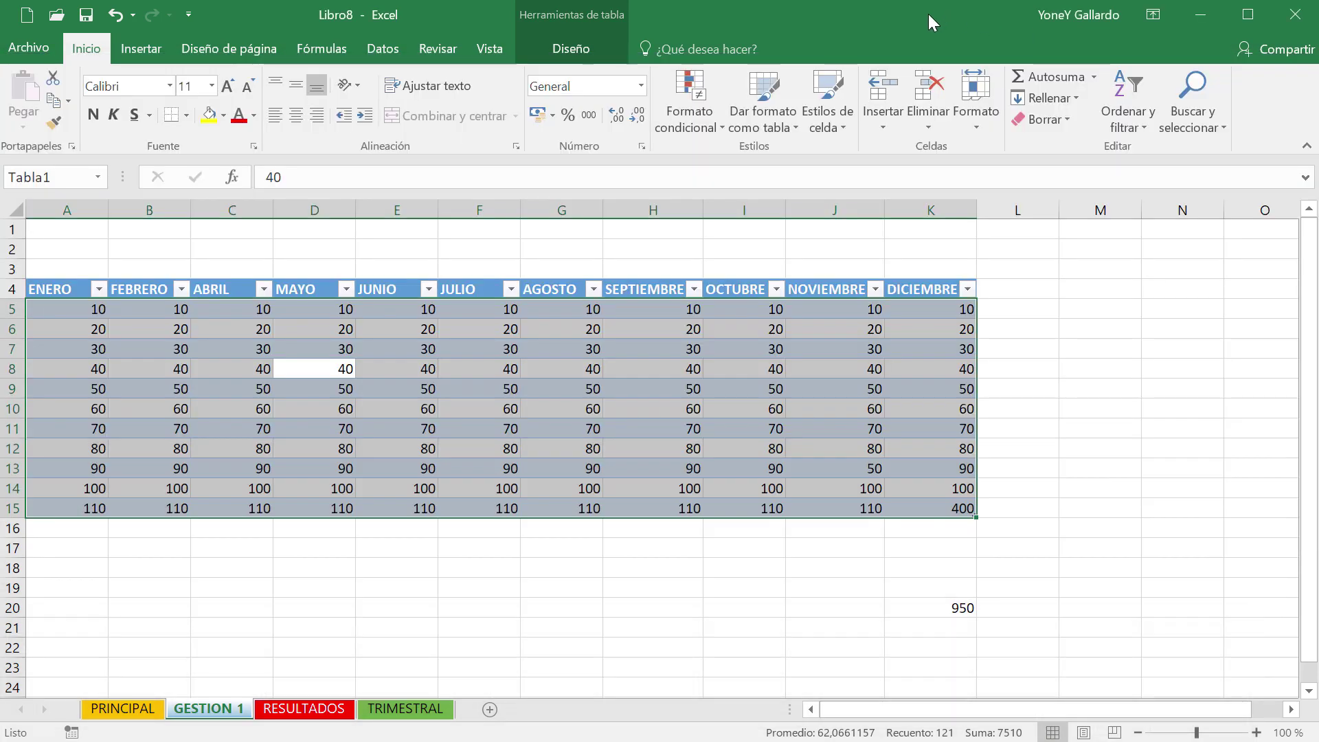
- Create a column chart of the selected table data on its own chart sheet and apply the grey gradient background style
{"action": "key", "text": "F11"}
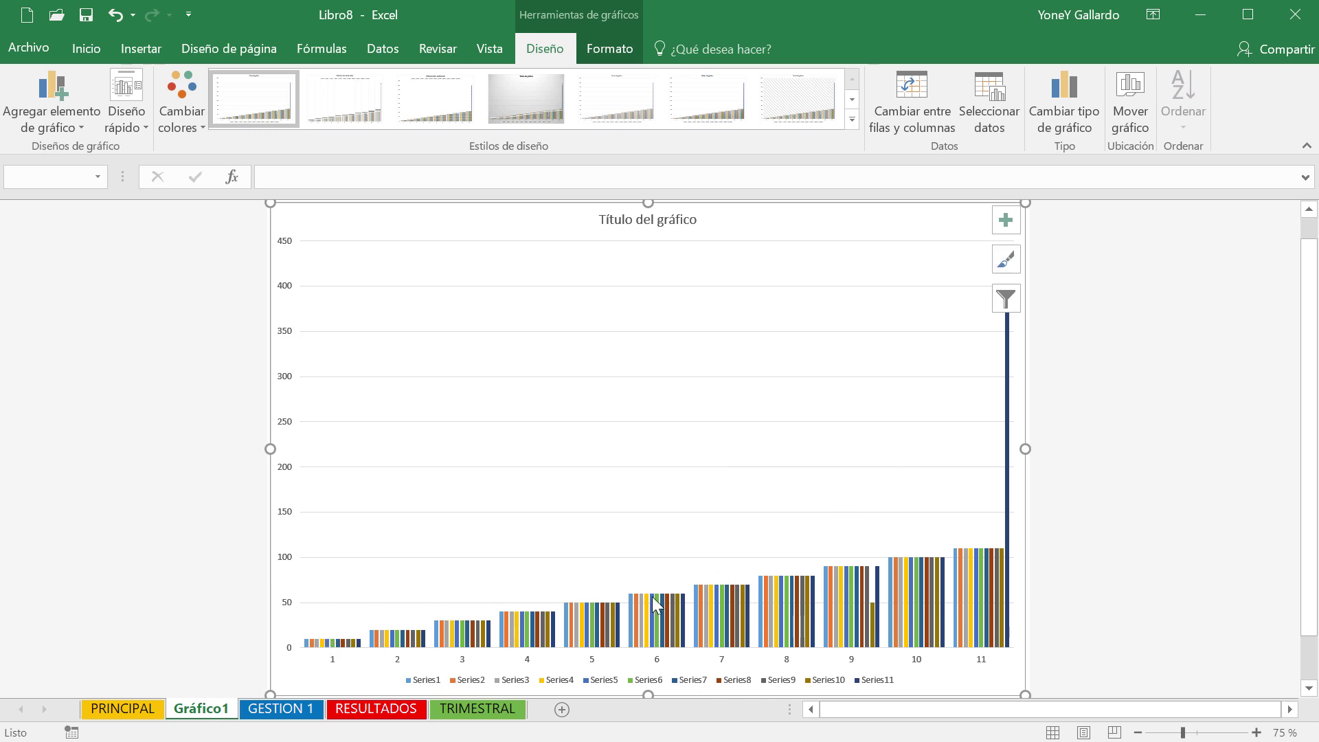
{"action": "left_click", "coordinate": [519, 97]}
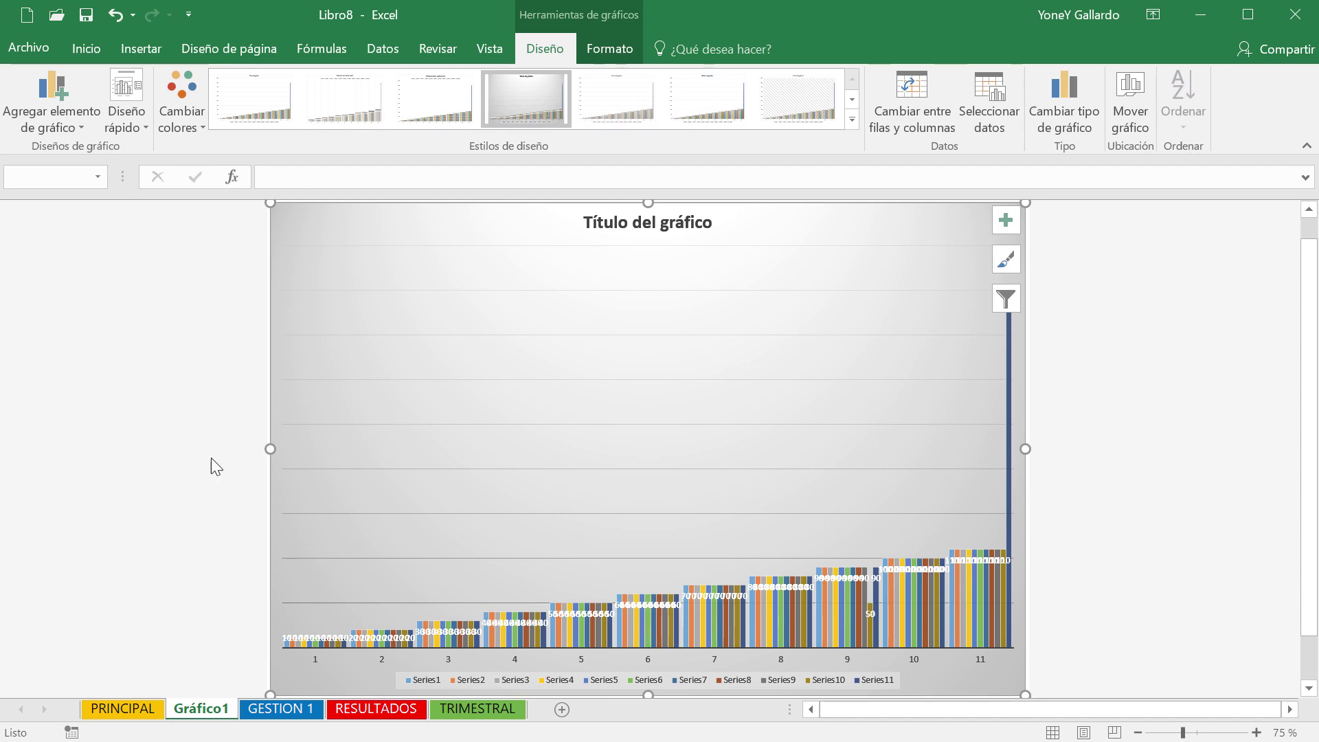
- Review the GESTION 1 data and the PRINCIPAL sheet against the new chart sheet, finishing on the chart
{"action": "left_click", "coordinate": [269, 707]}
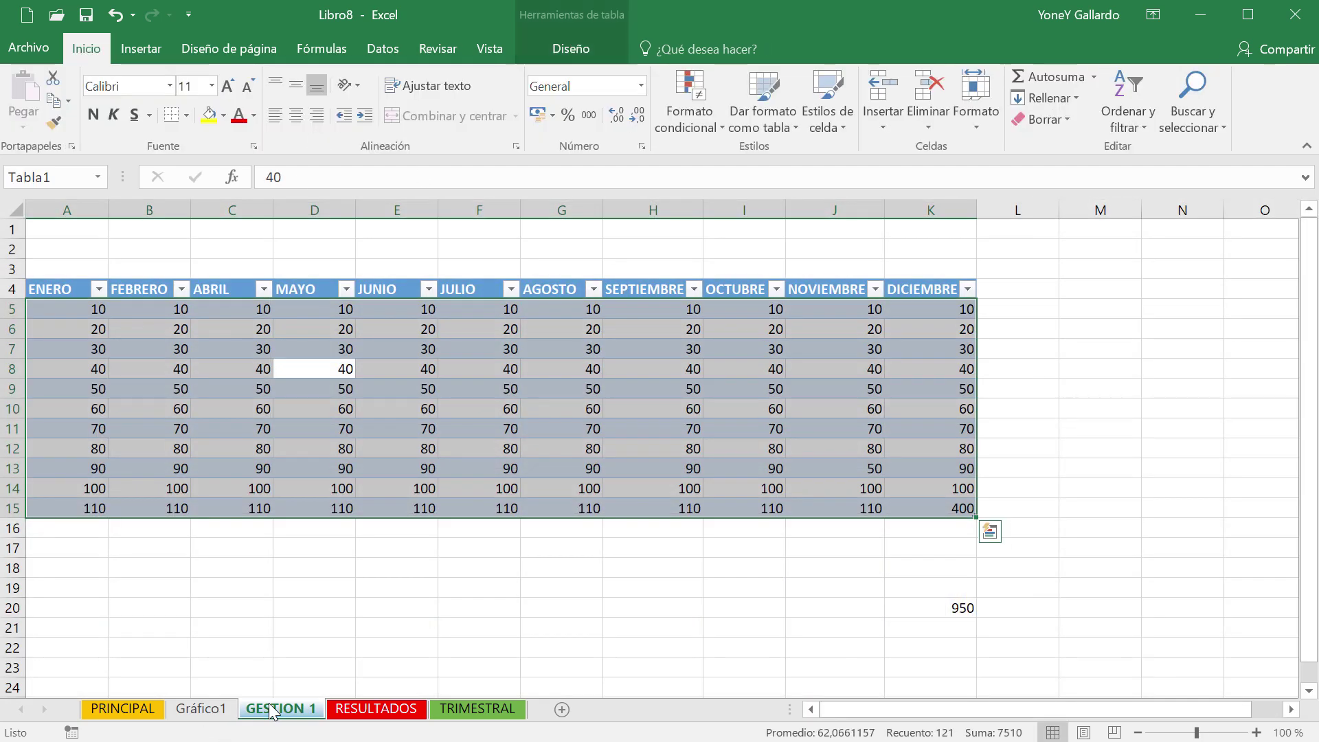
{"action": "left_click", "coordinate": [320, 608]}
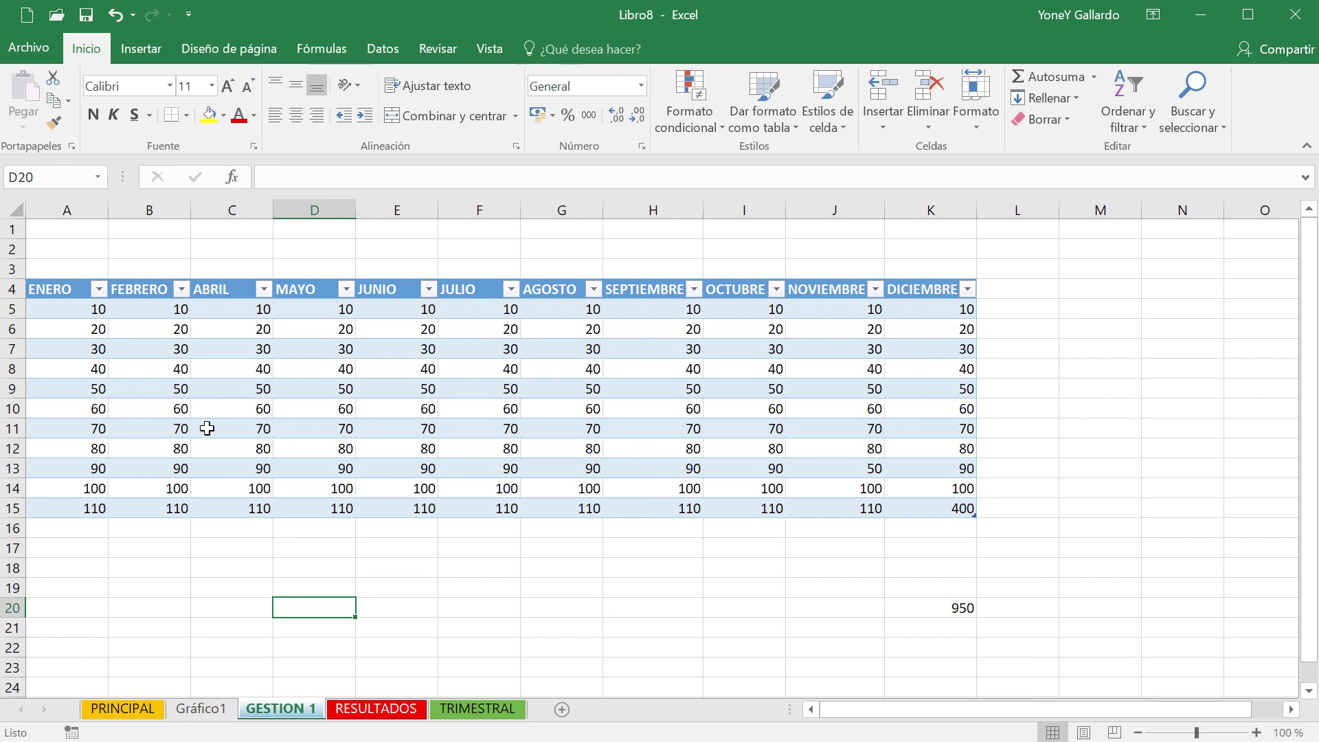
{"action": "left_click", "coordinate": [122, 708]}
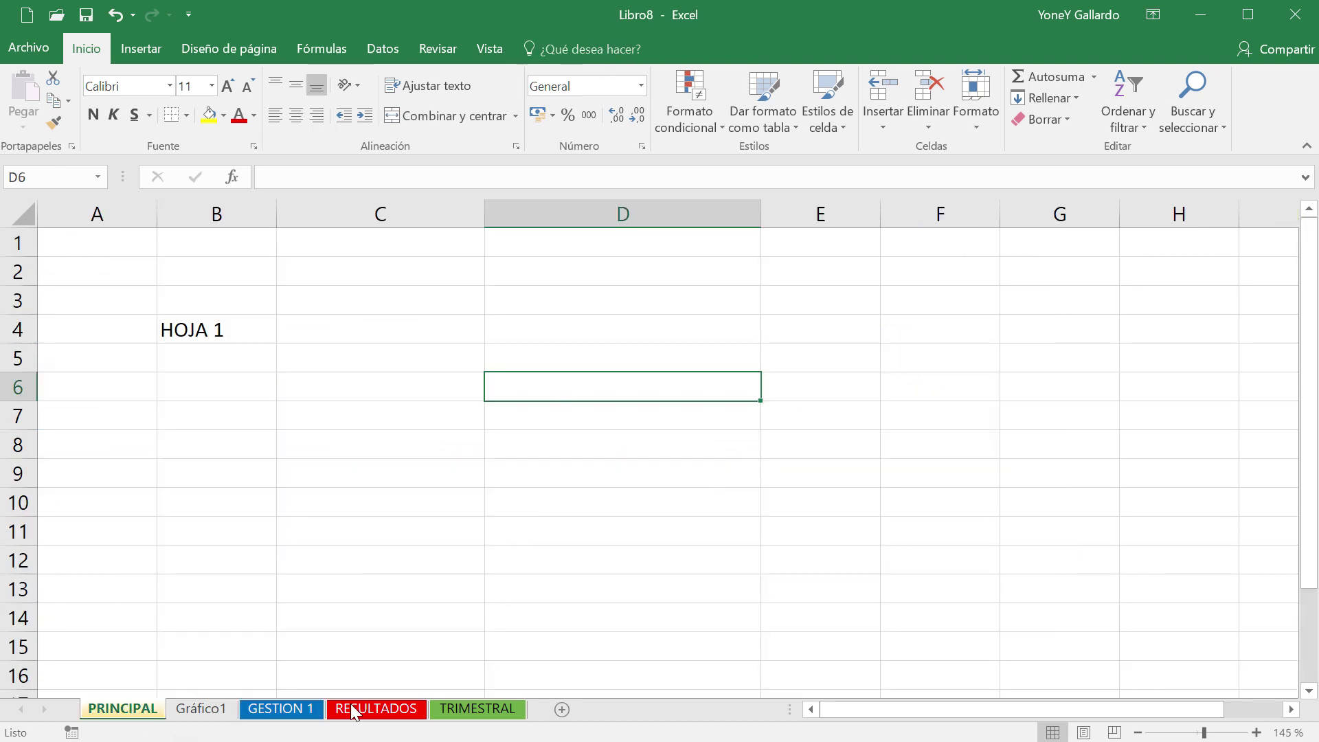
{"action": "left_click", "coordinate": [201, 708]}
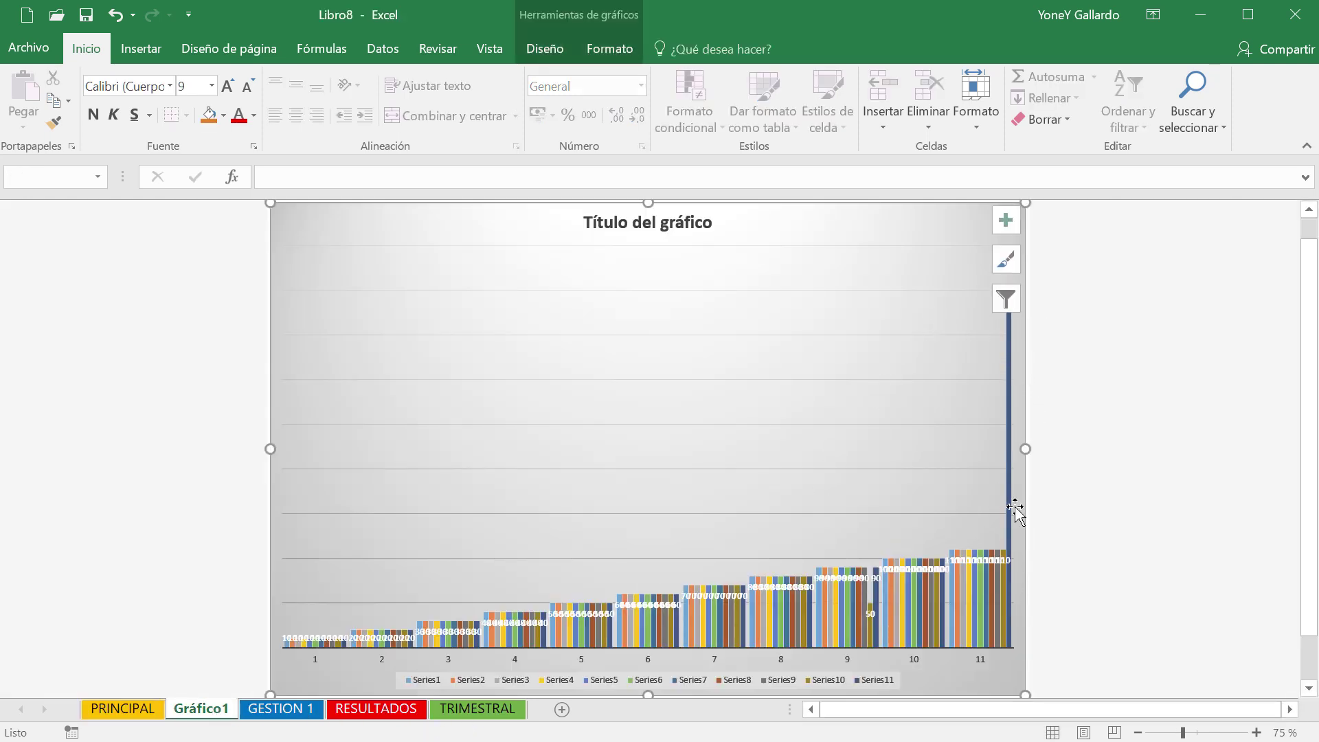
{"action": "left_click", "coordinate": [123, 710]}
{"action": "left_click", "coordinate": [219, 713]}
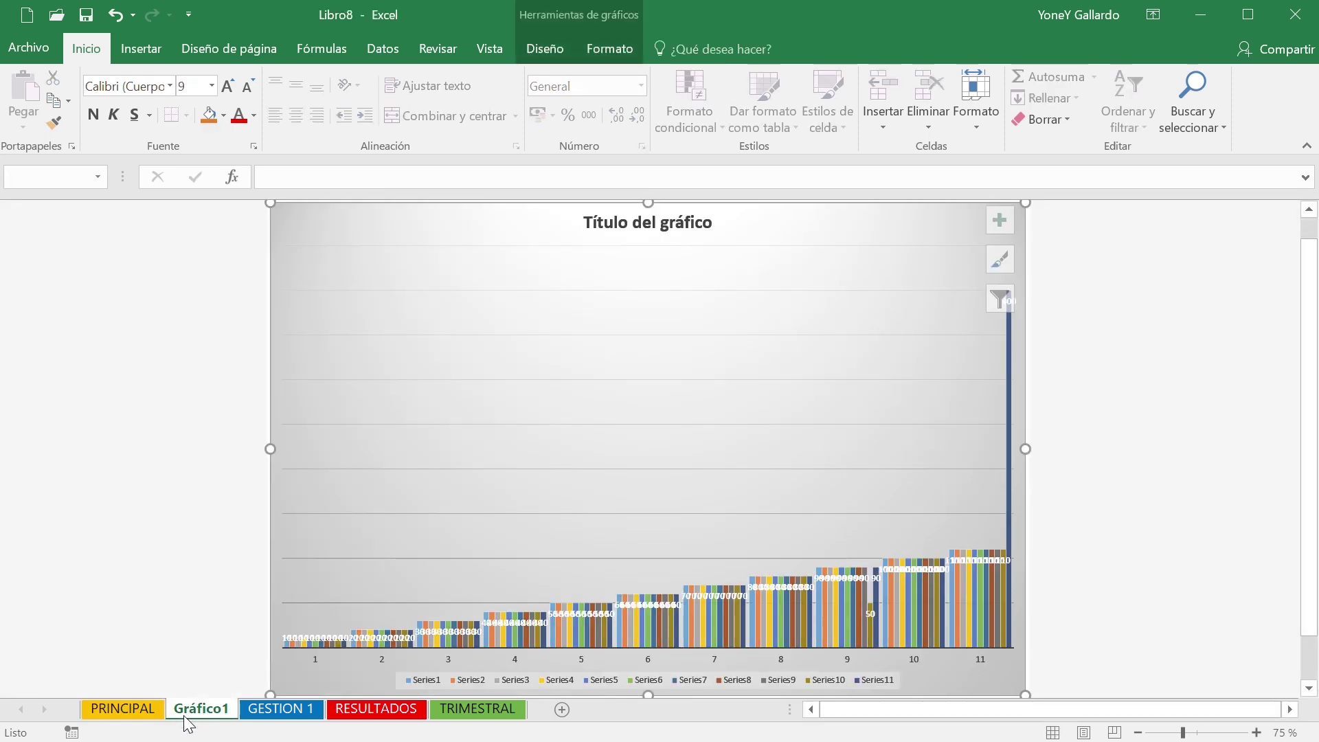